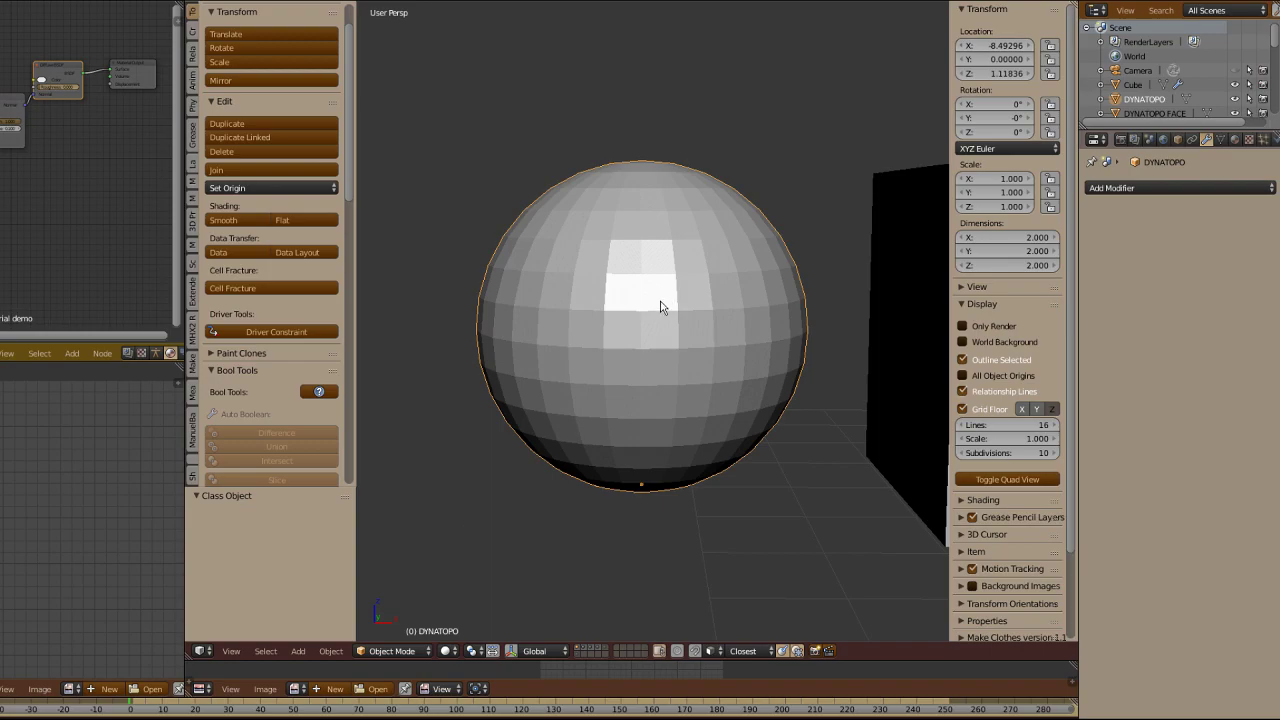
Step: Enter Edit Mode on the DYNATOPO sphere and inspect individual faces at its poles and around its side
scroll(650, 255, up, 2)
key(Tab)
click(643, 168)
middle_drag(641, 185, 610, 343)
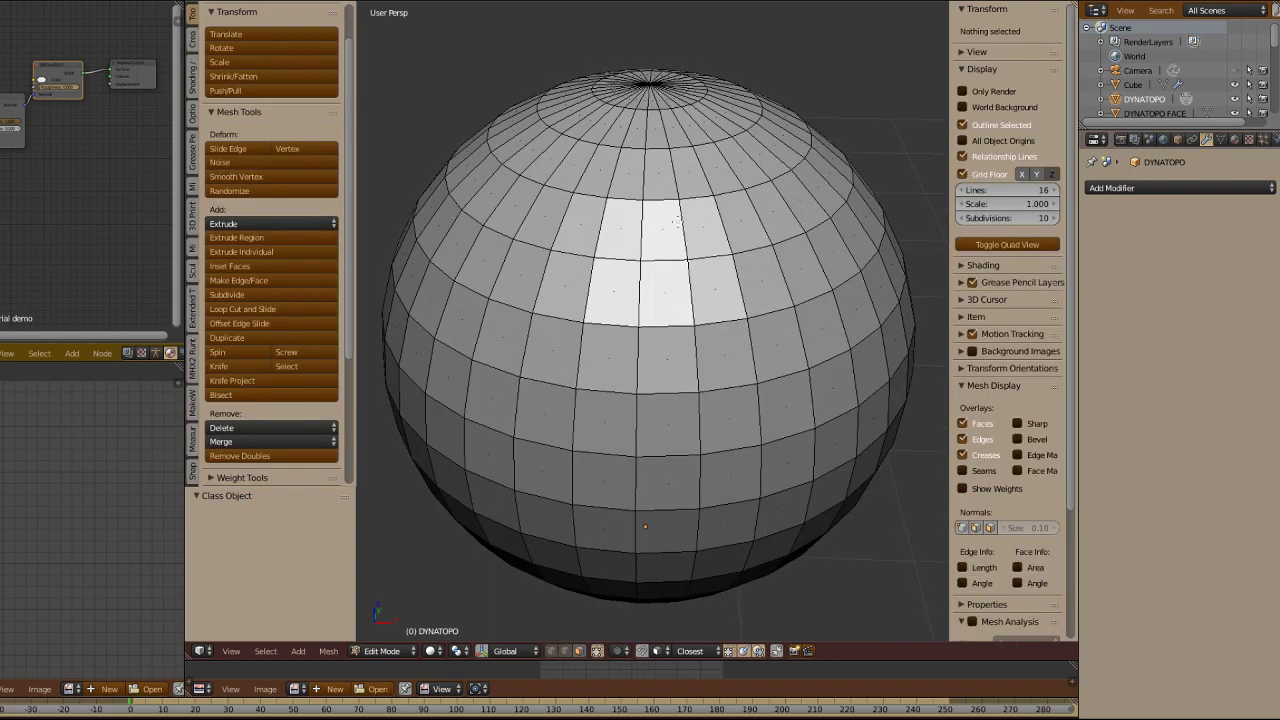
middle_drag(677, 215, 712, 440)
scroll(712, 440, up, 5)
right_click(710, 433)
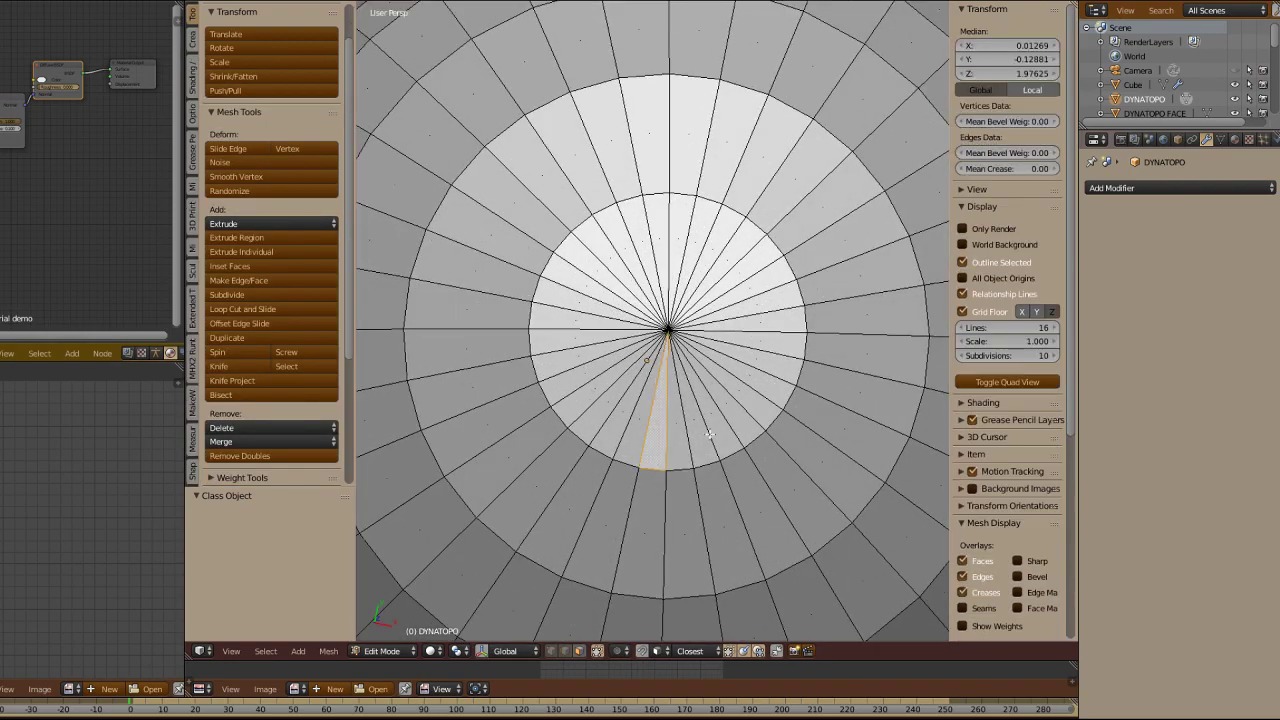
middle_drag(796, 325, 753, 291)
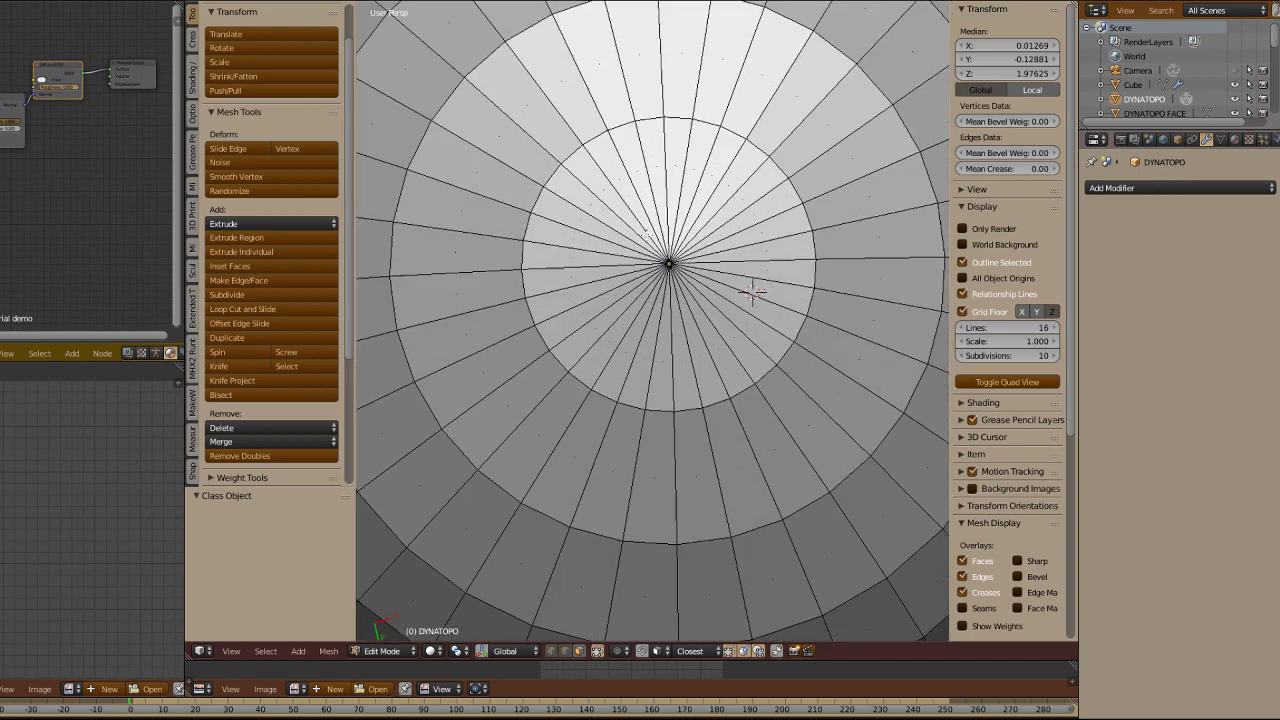
right_click(691, 369)
middle_drag(724, 333, 717, 466)
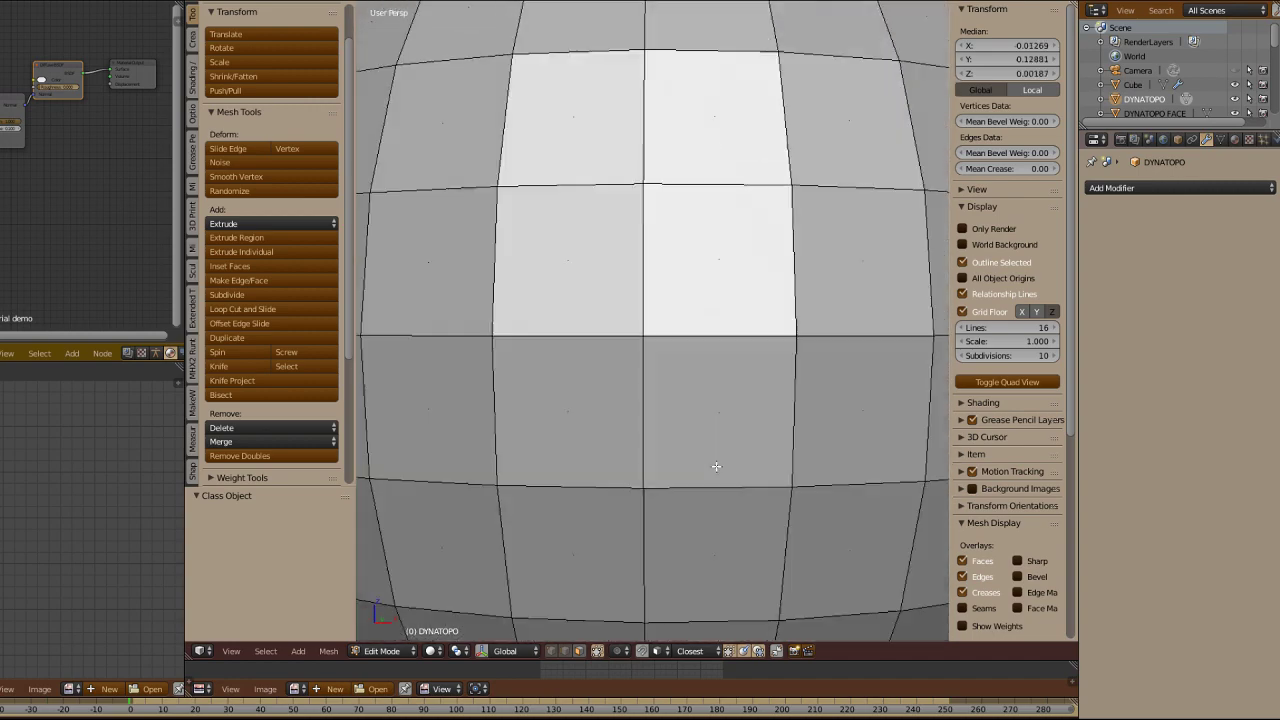
Step: Cut an irregular polygon outline with the Knife across several neighbouring quad faces on the sphere's front
scroll(717, 466, down, 3)
right_click(668, 264)
middle_drag(666, 260, 671, 298)
scroll(671, 298, up, 2)
key(k)
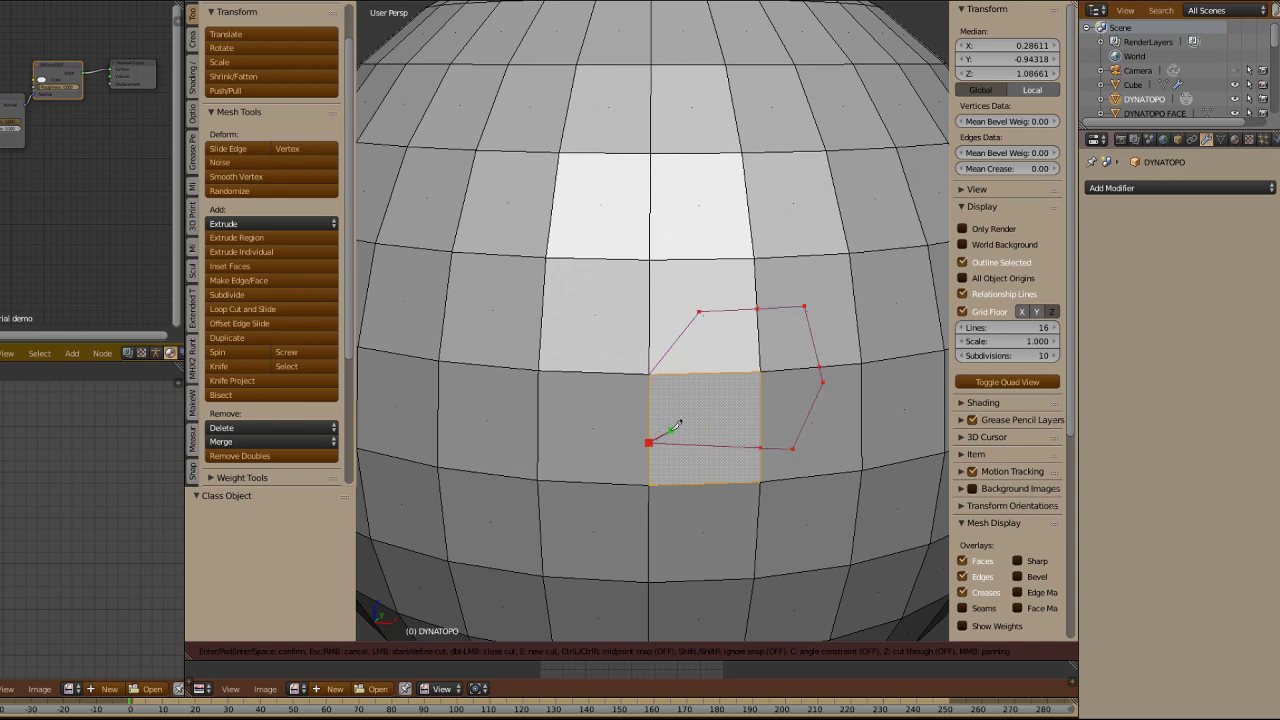
key(Return)
right_click(698, 330)
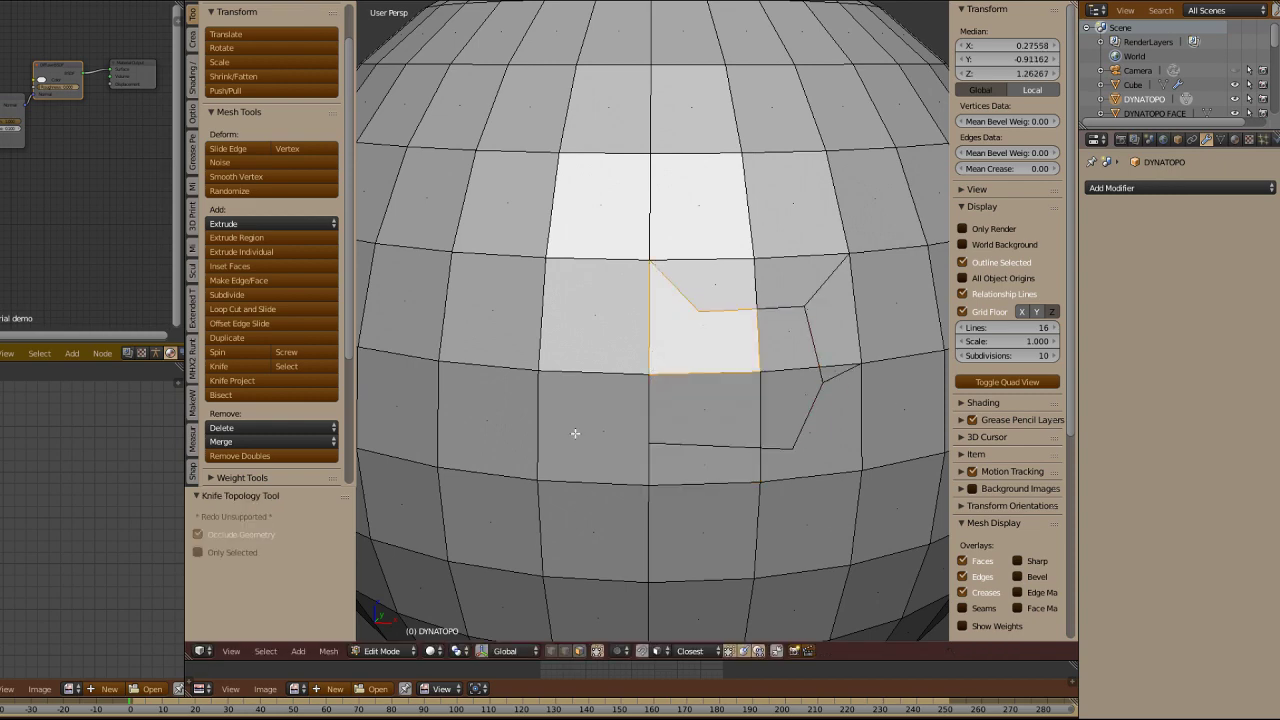
middle_drag(768, 445, 716, 145)
scroll(651, 423, down, 4)
key(KP_Decimal)
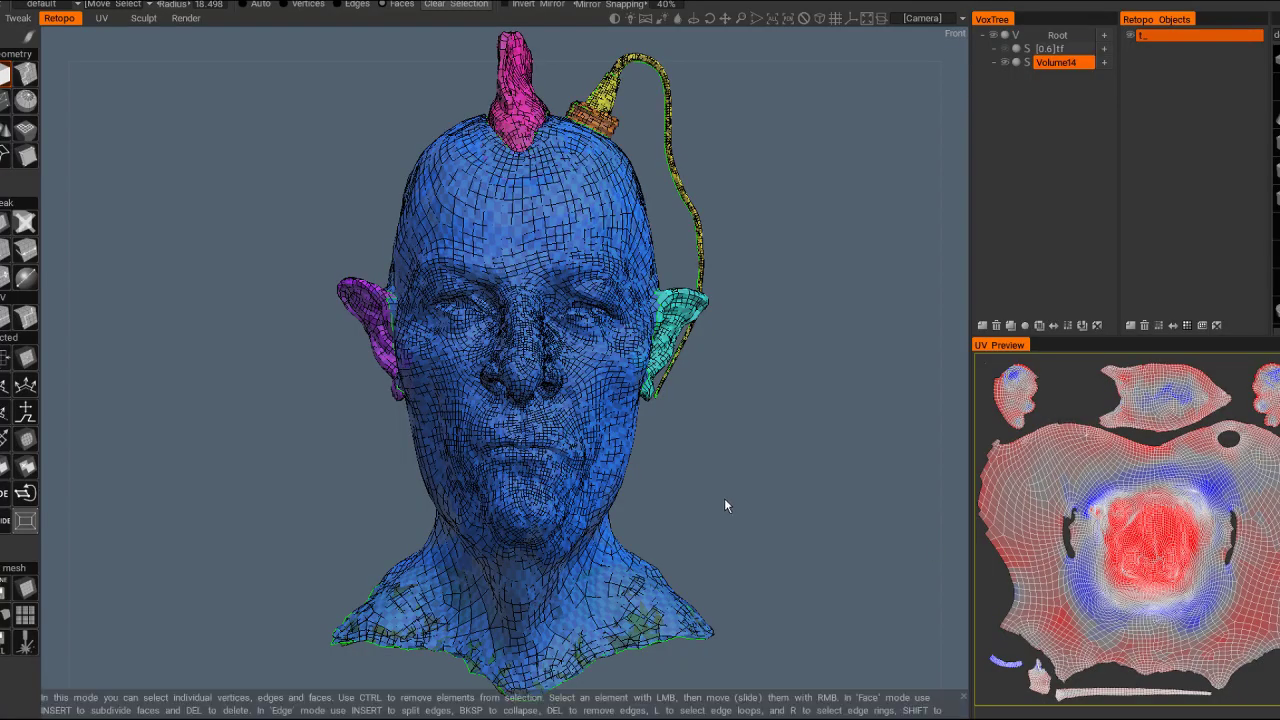
Step: Switch to 3D-Coat and examine the polygon layout of the head's retopo mesh up close
scroll(590, 330, up, 5)
alt+drag(686, 471, 684, 441)
scroll(680, 438, up, 3)
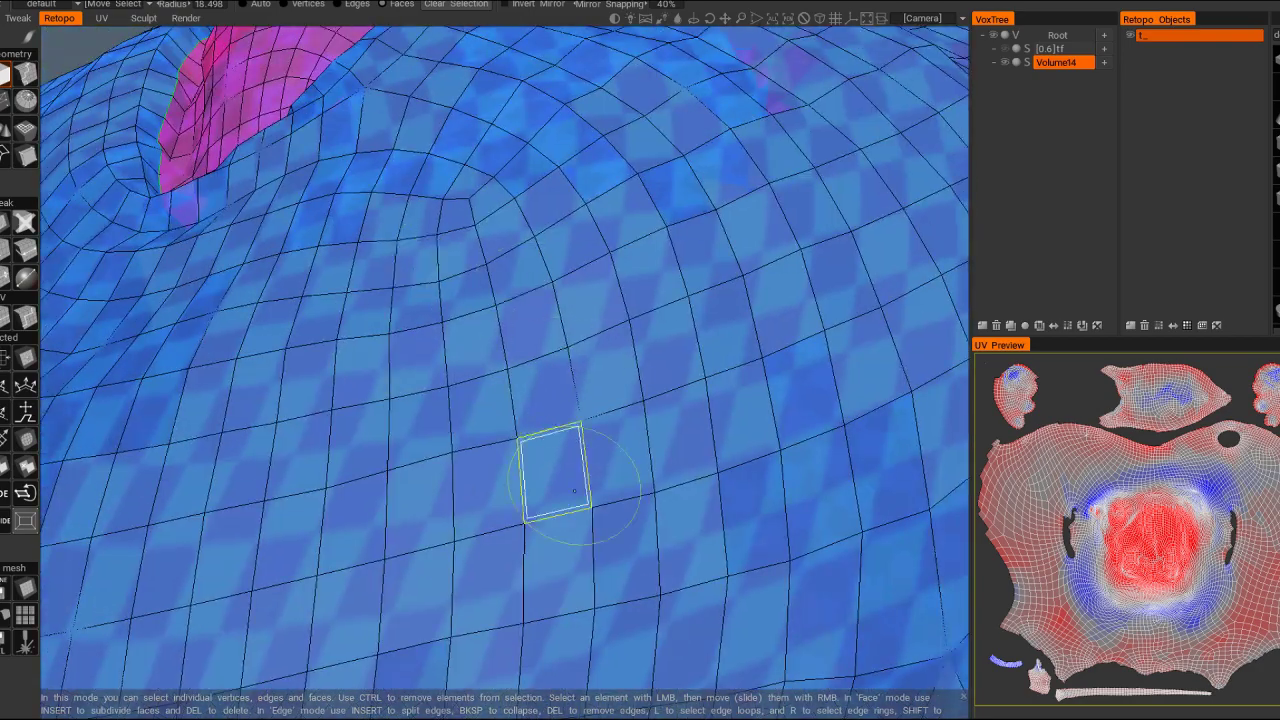
scroll(585, 290, down, 10)
alt+drag(494, 306, 563, 297)
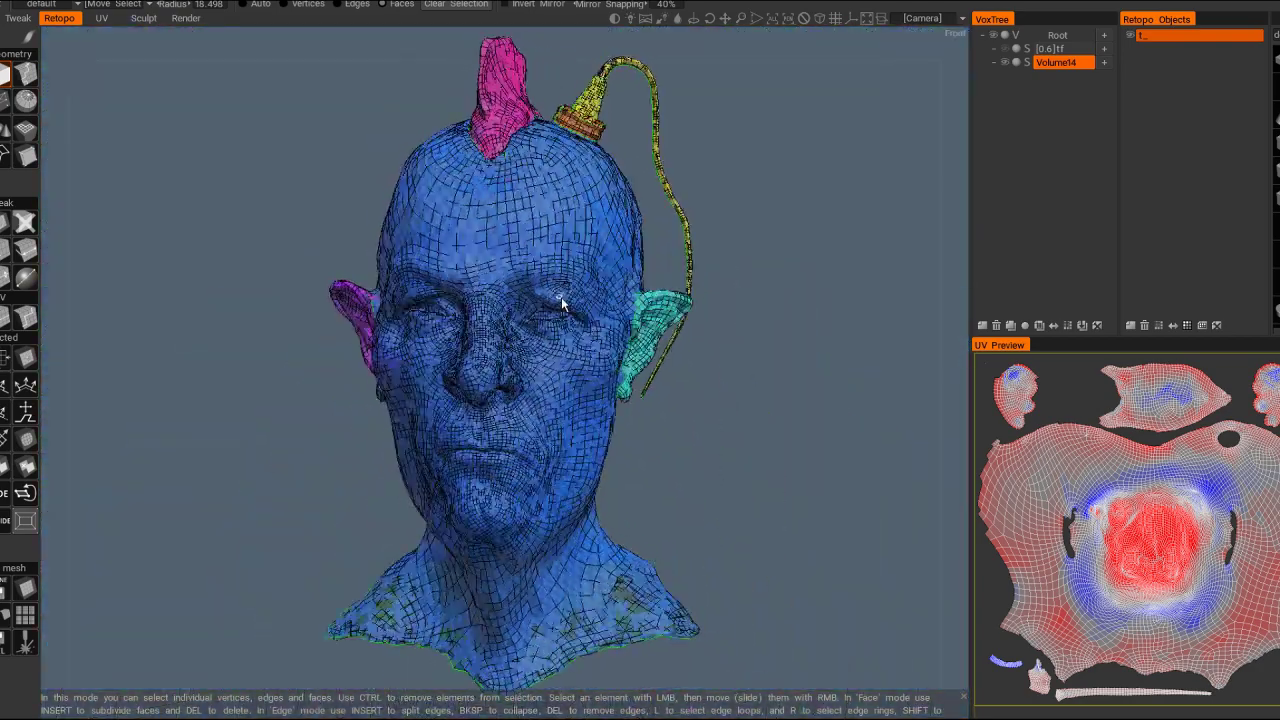
Step: Convert the head's retopo mesh to a sculpt mesh in the Sculpt room, picking it from retopo and applying it to Volume14
click(143, 19)
click(140, 1)
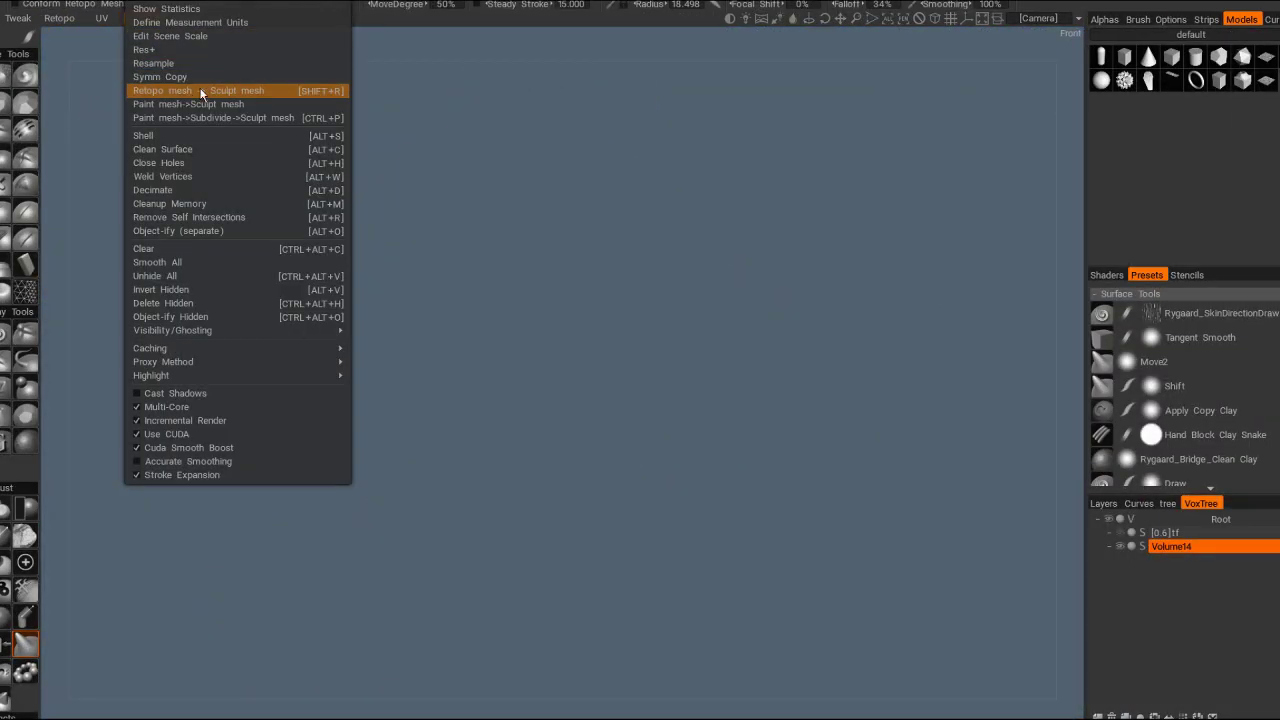
click(200, 93)
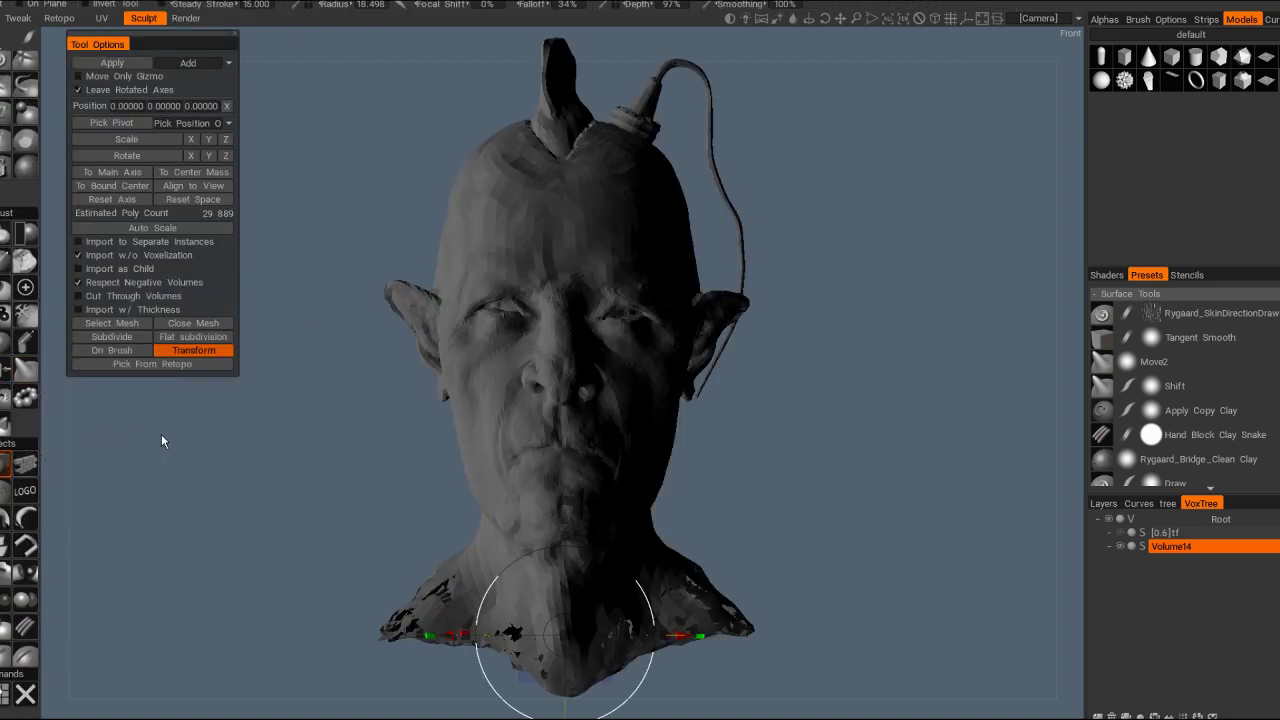
click(149, 365)
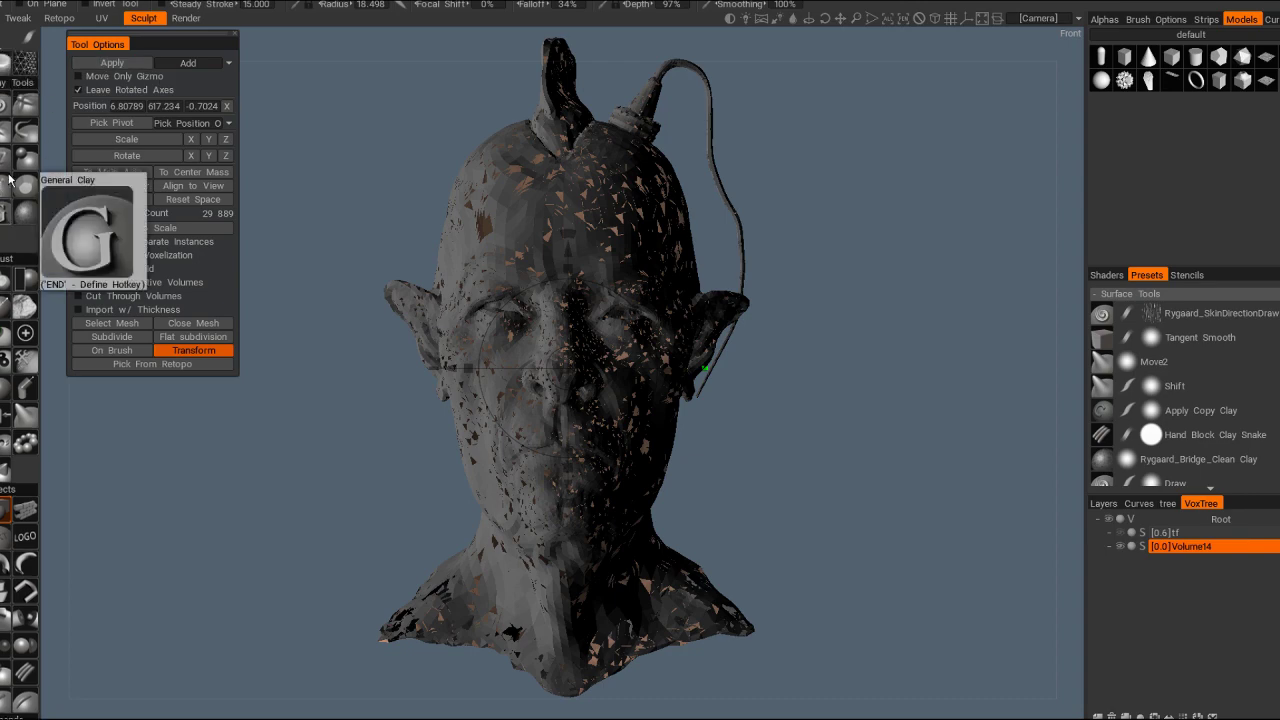
click(140, 63)
Step: Examine the converted head's surface and wireframe up close and from several angles
scroll(300, 405, up, 3)
middle_drag(311, 410, 330, 690)
scroll(657, 466, up, 10)
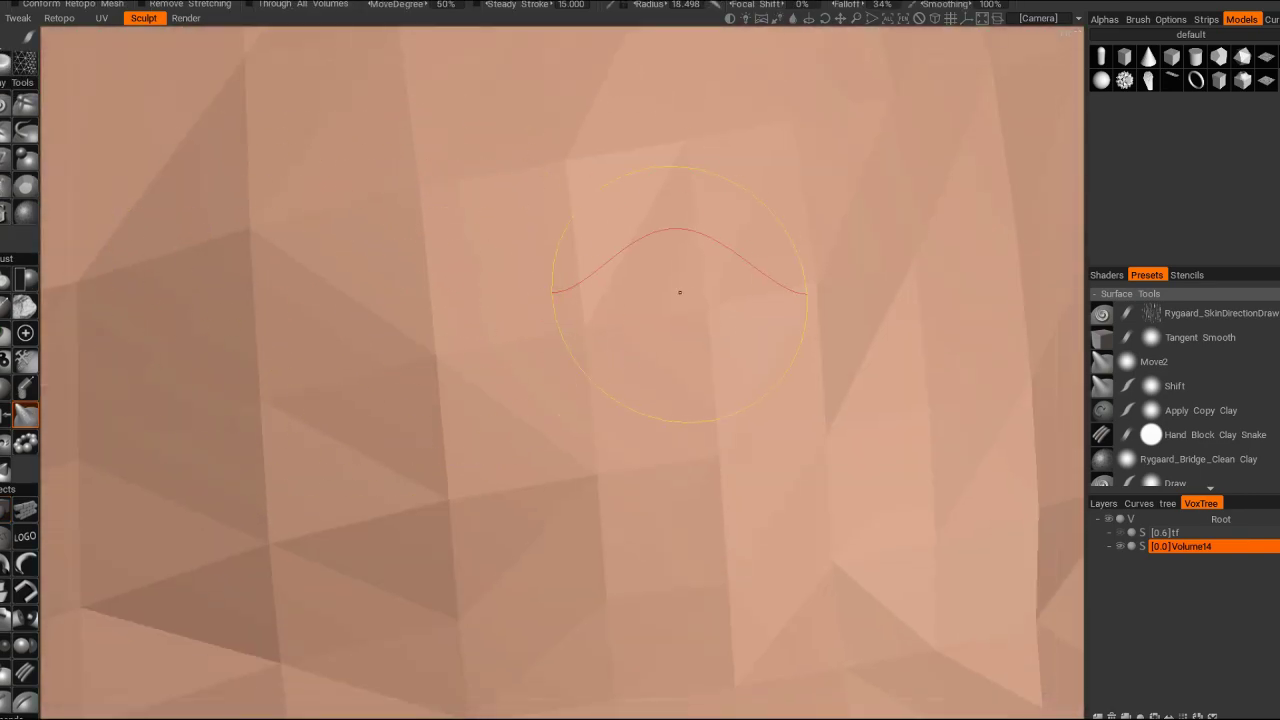
key(w)
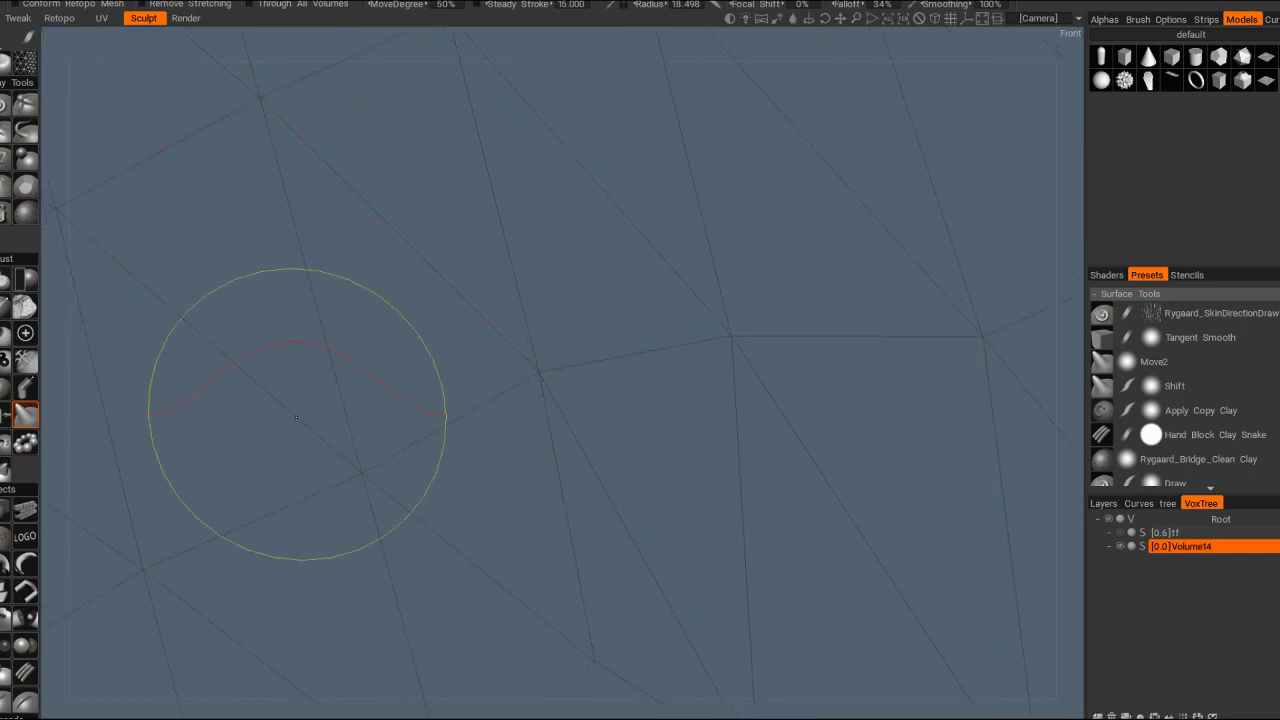
scroll(366, 131, down, 5)
key(w)
middle_drag(366, 131, 623, 306)
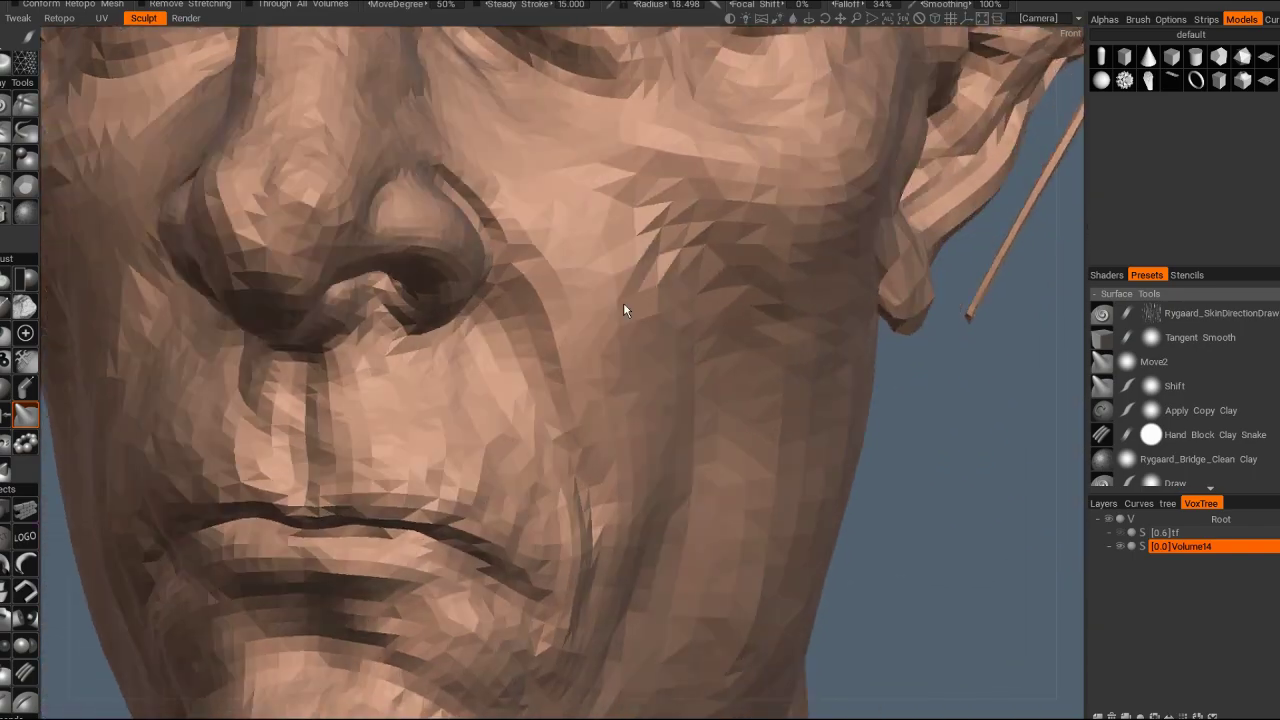
scroll(571, 358, up, 8)
scroll(560, 251, down, 8)
drag(491, 246, 609, 231)
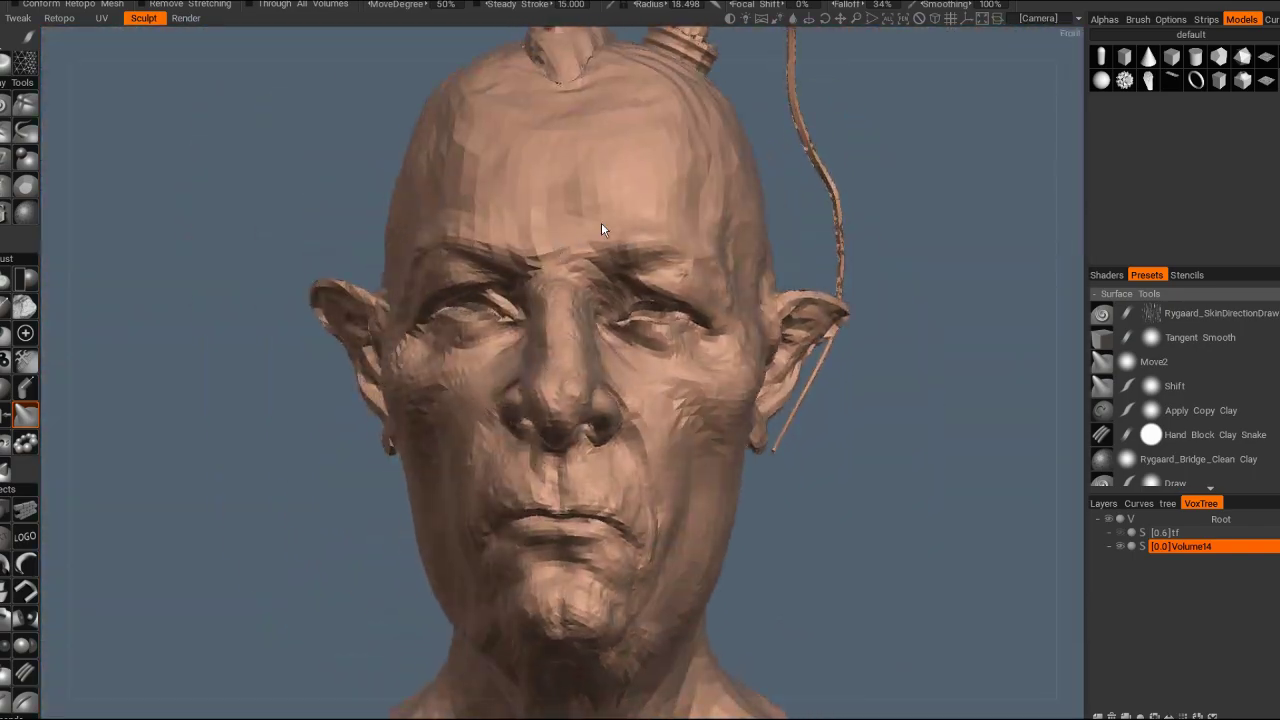
scroll(567, 213, down, 3)
drag(540, 185, 508, 343)
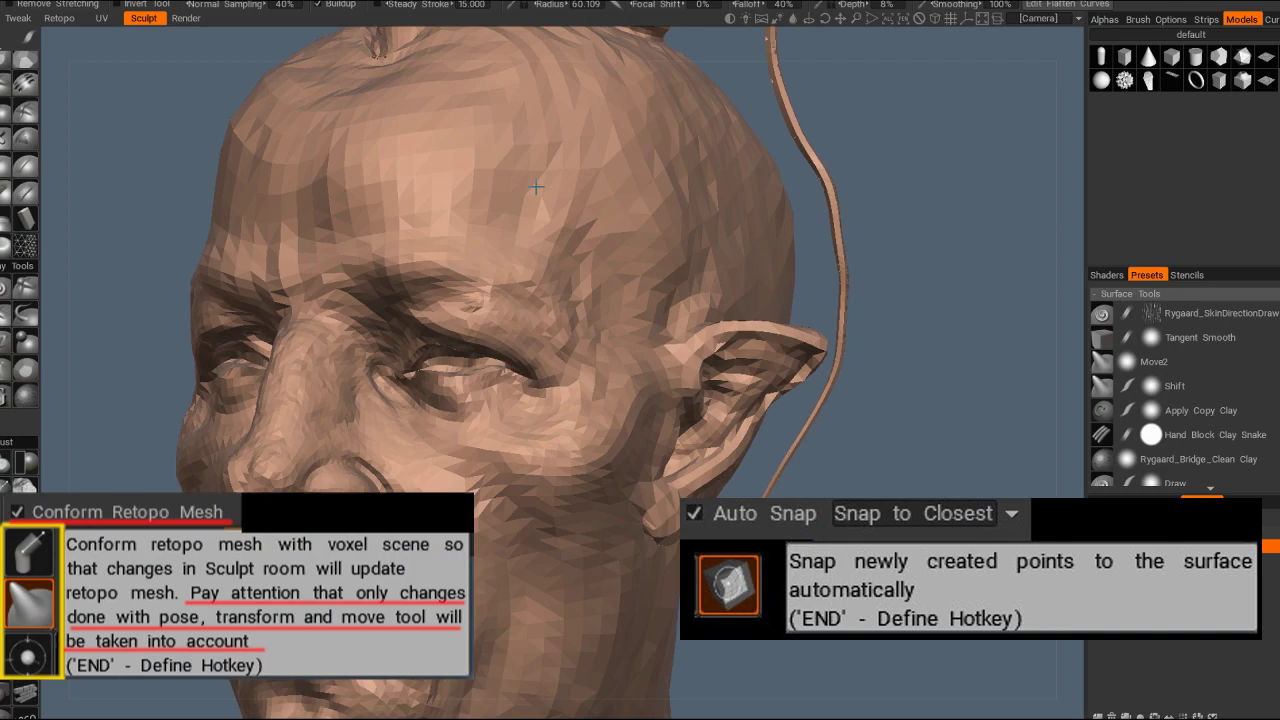
Step: Return to the Retopo room, extrude the patch of forehead faces well outward, and hide the Volume14 layer
scroll(399, 387, up, 3)
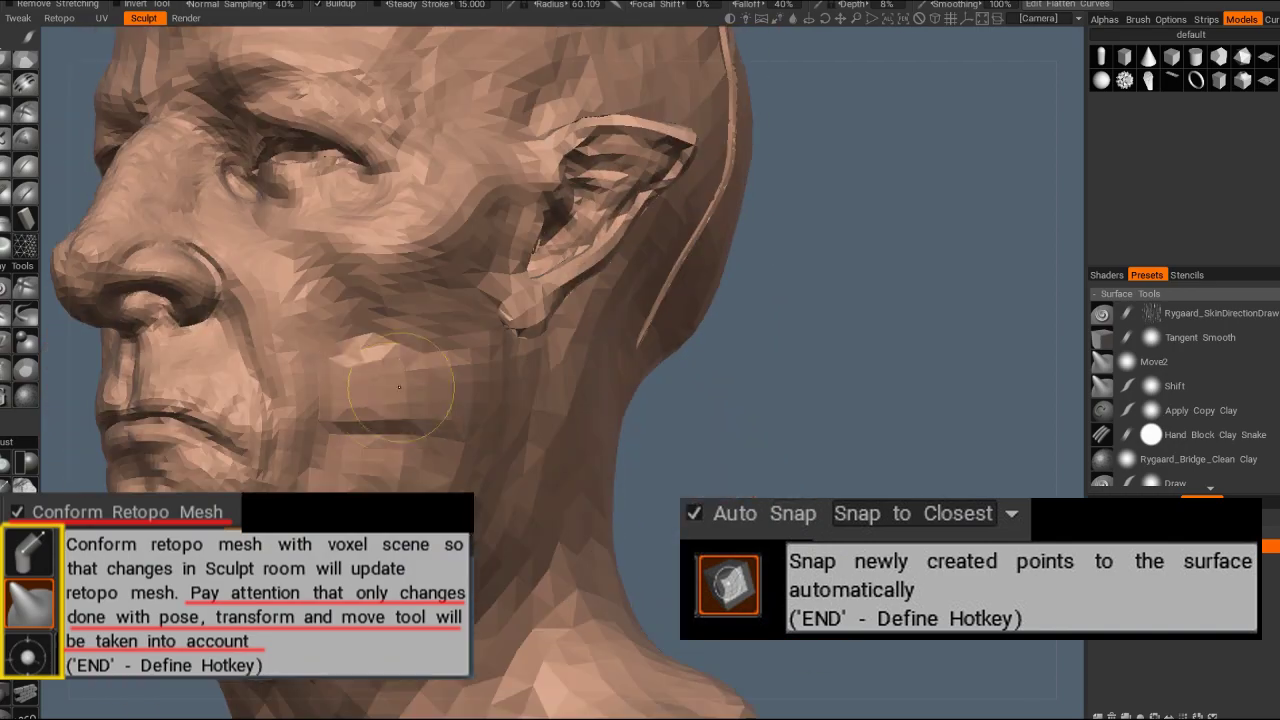
click(59, 18)
scroll(607, 344, up, 3)
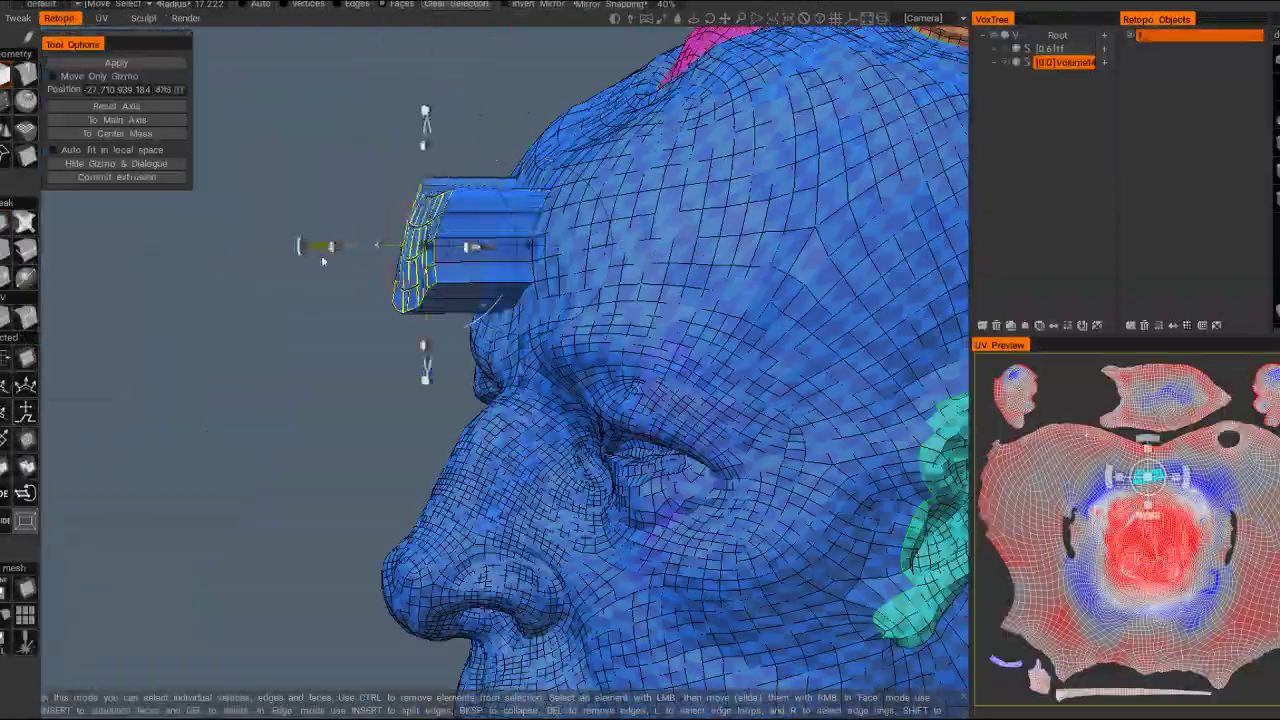
drag(323, 260, 214, 246)
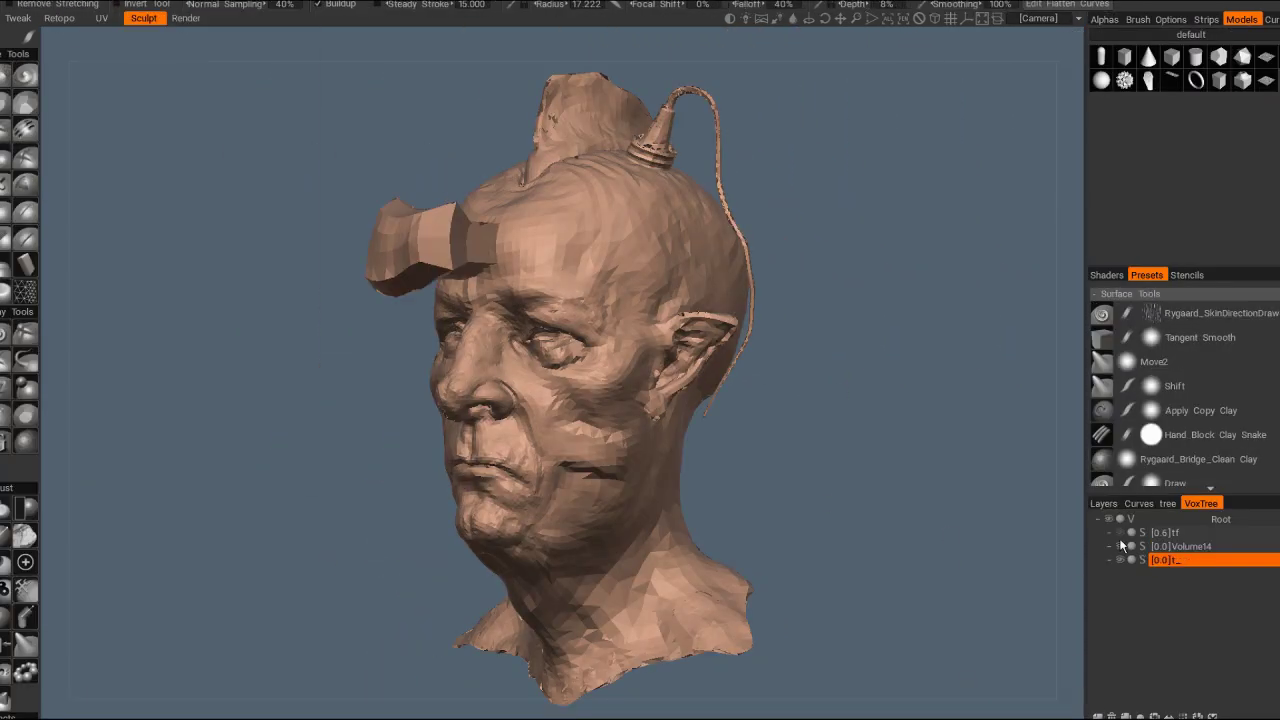
click(1120, 545)
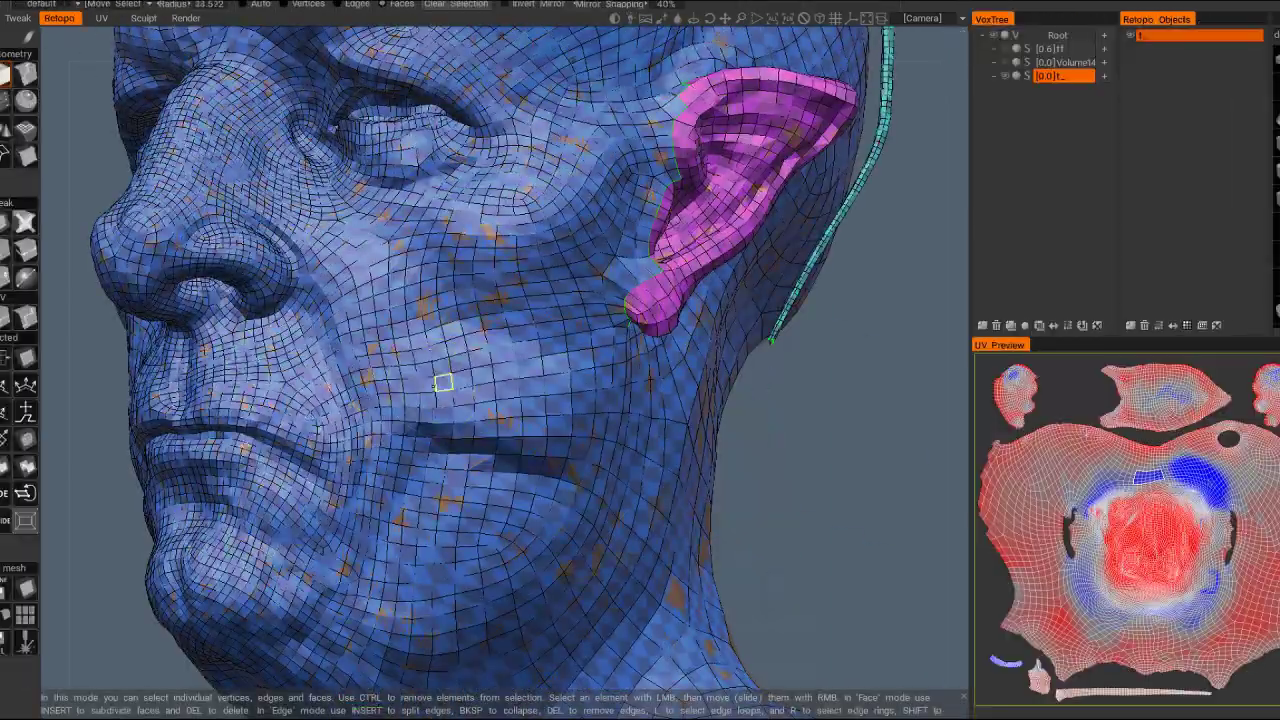
Step: Inset a patch of retopo faces on the cheek with an inset size of 8.447 and pull it outward
drag(444, 383, 424, 370)
click(25, 520)
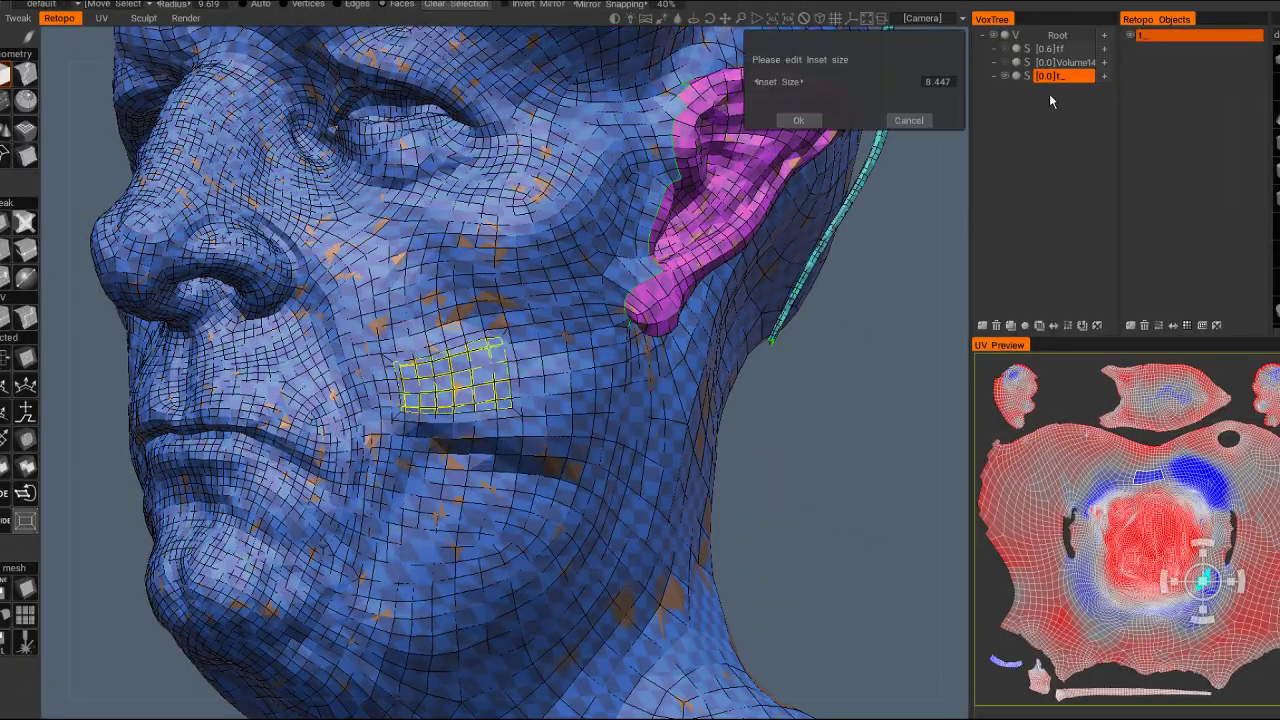
click(806, 114)
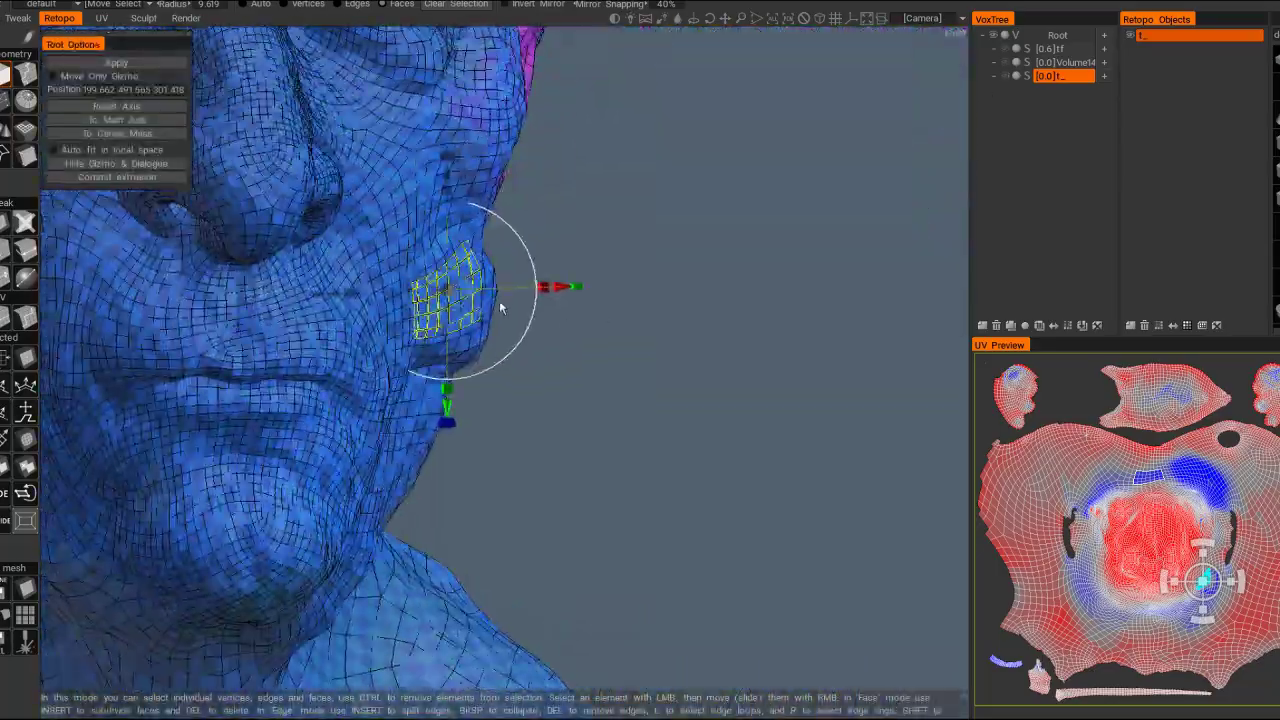
drag(501, 308, 591, 360)
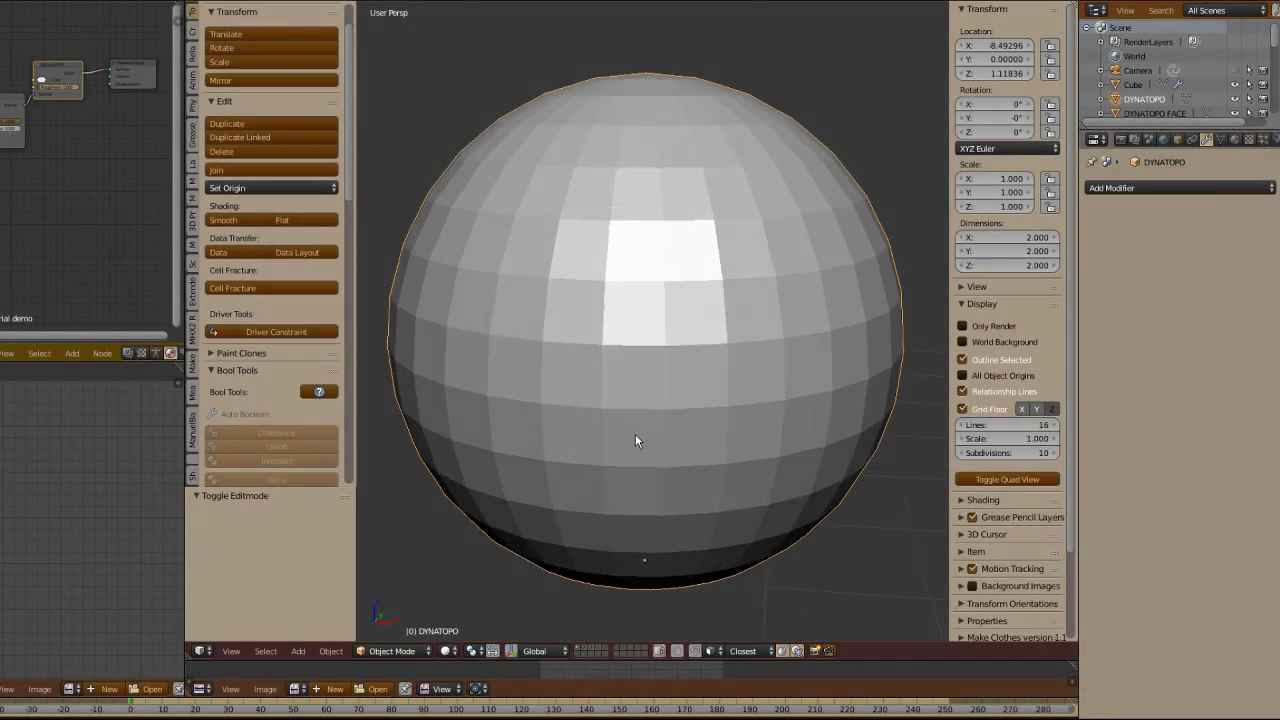
Step: Switch to Blender and put the DYNATOPO sphere into Sculpt Mode
middle_drag(635, 434, 592, 452)
click(399, 651)
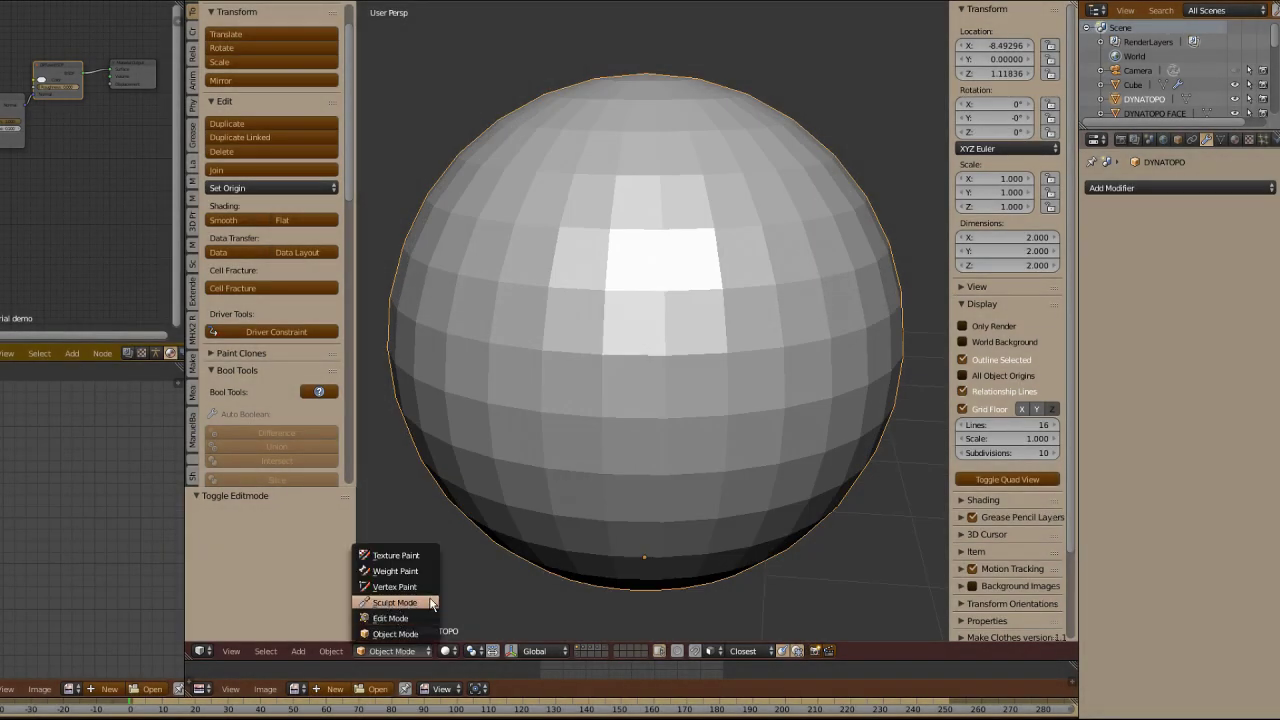
click(395, 602)
middle_drag(642, 366, 651, 392)
mouse_move(653, 347)
middle_down()
mouse_move(651, 324)
mouse_move(646, 347)
middle_up()
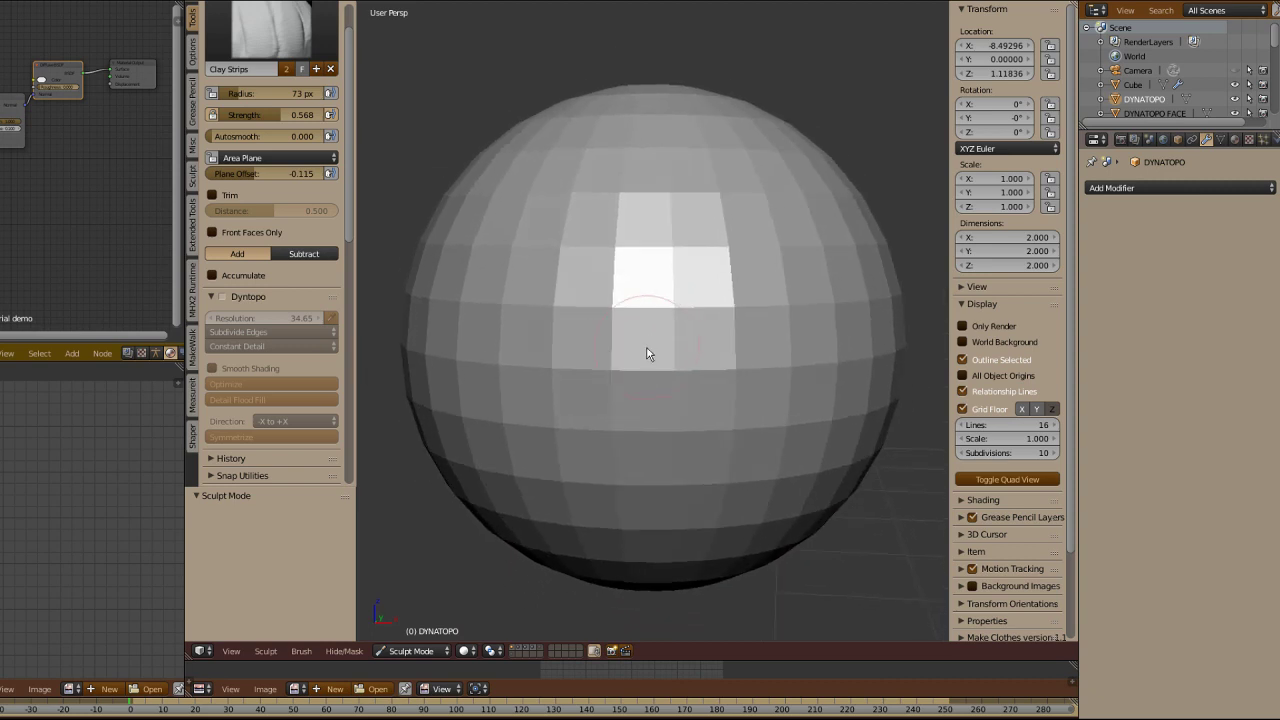
Step: Enable Dyntopo and set its resolution by sampling the detail size from the sphere's surface
click(221, 297)
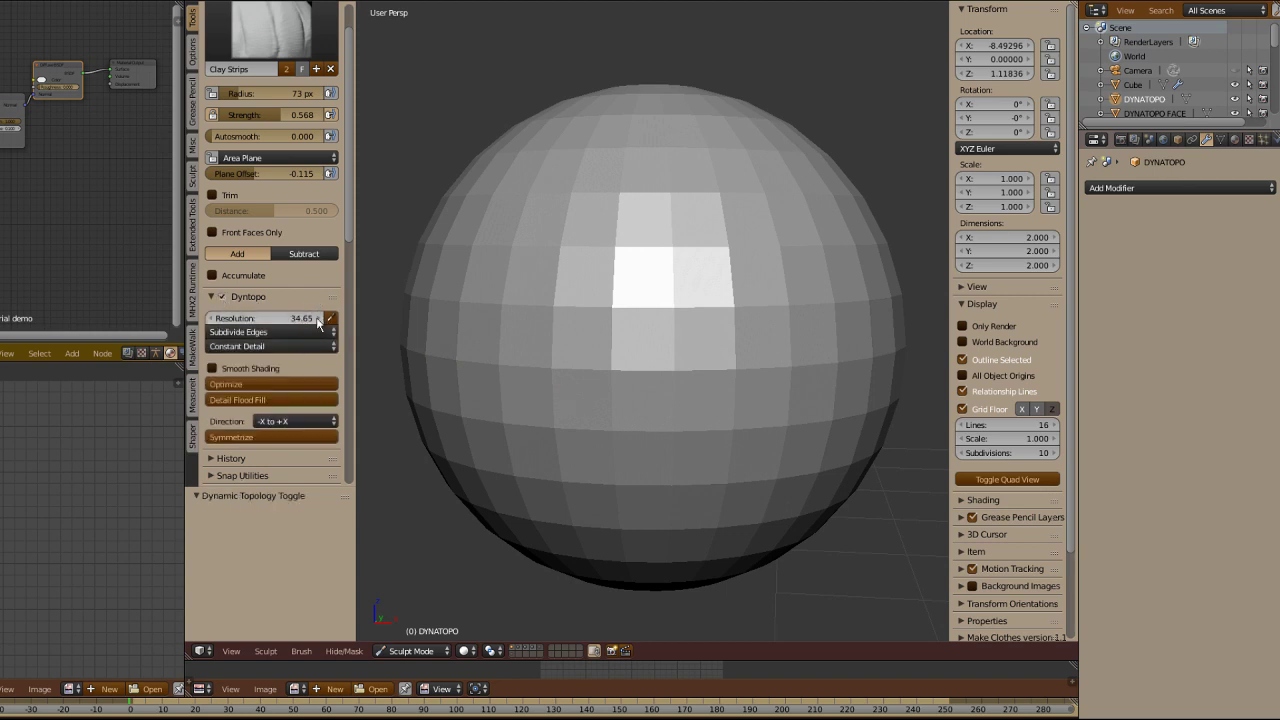
click(447, 316)
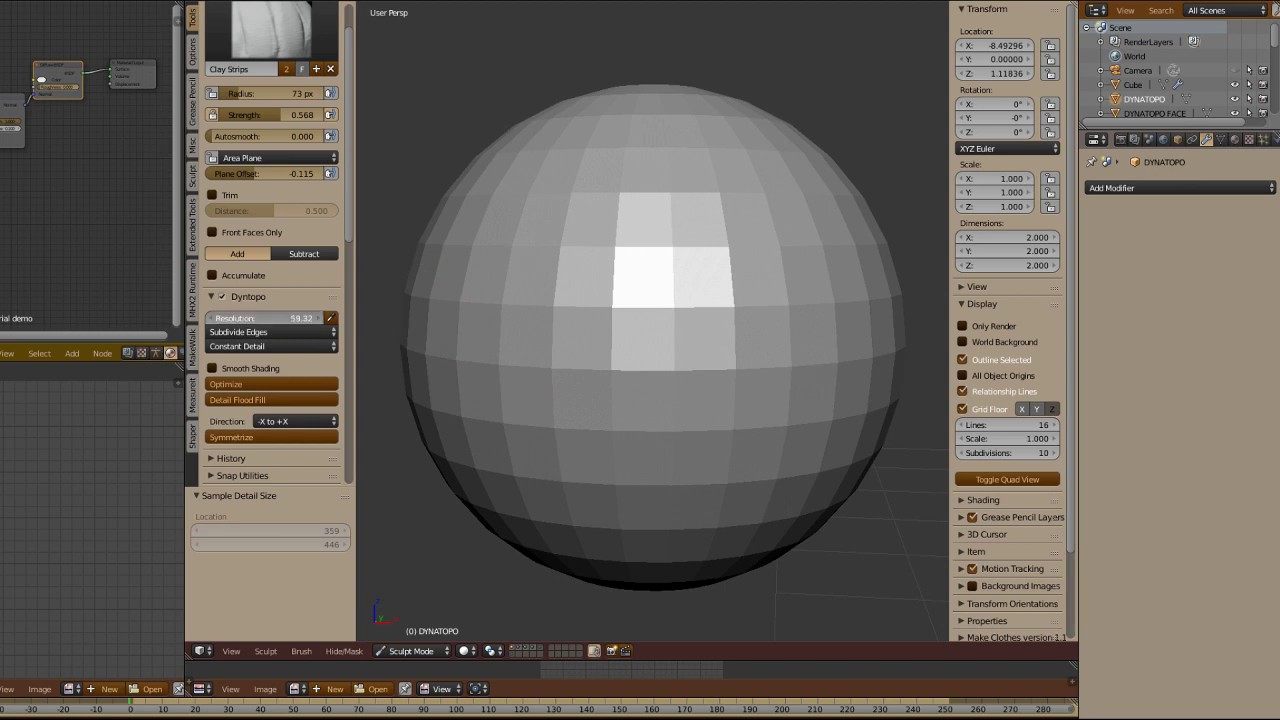
Step: Sculpt two eye sockets and a long nose ridge on the sphere's front with the Clay Strips brush
middle_drag(619, 258, 624, 242)
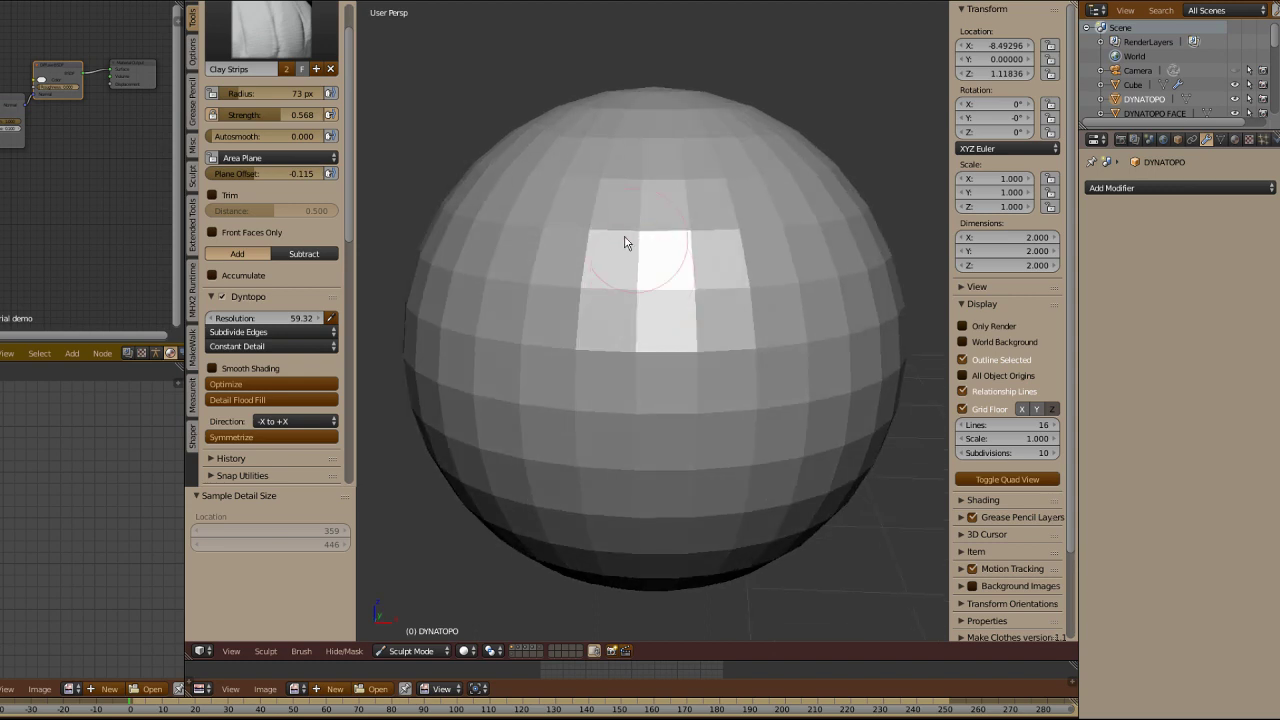
middle_drag(568, 344, 752, 288)
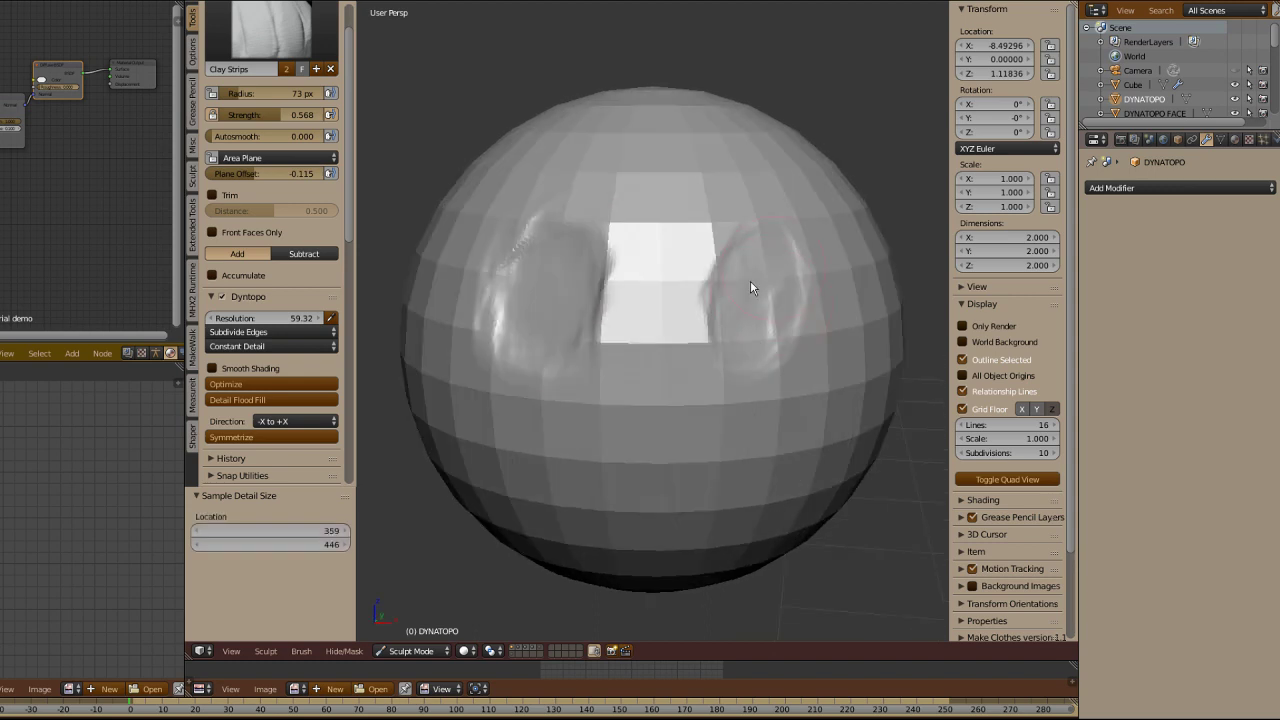
mouse_move(653, 262)
mouse_down()
mouse_move(626, 417)
mouse_move(660, 275)
mouse_up()
middle_drag(630, 317, 611, 324)
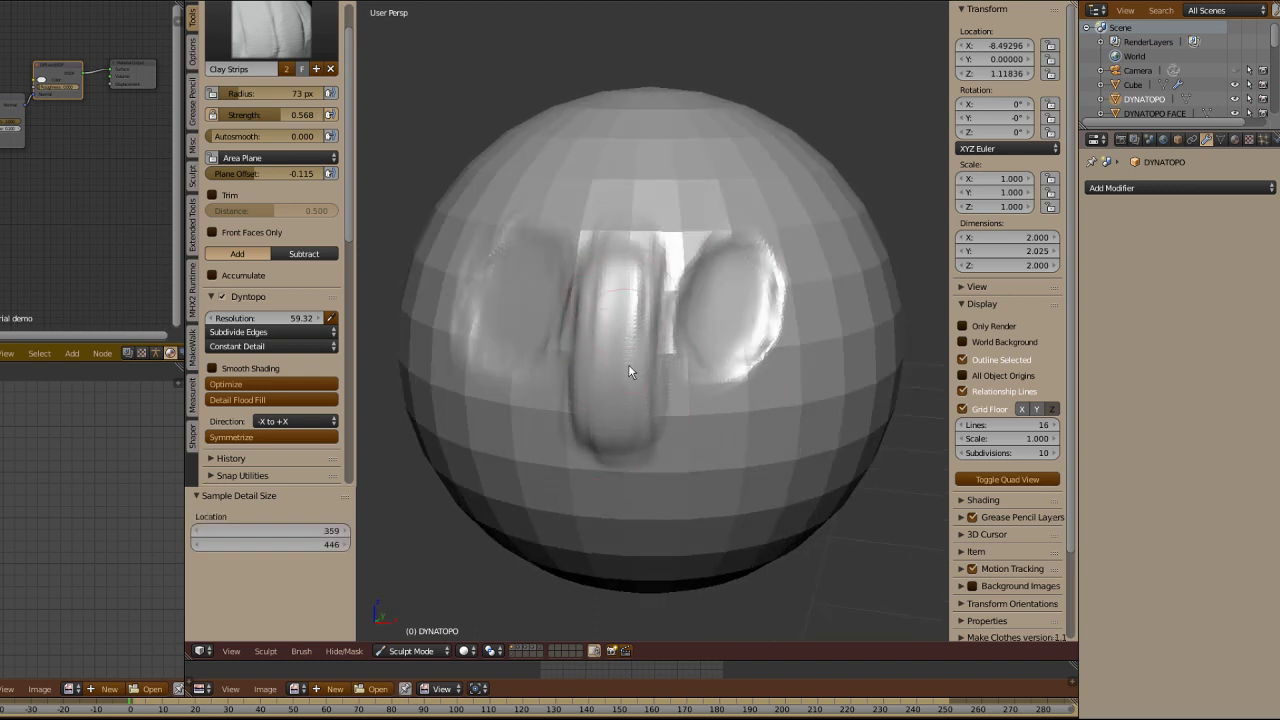
Step: Sculpt a brow ridge above the eye sockets and a mouth area below the nose with Clay Strips
drag(519, 228, 577, 245)
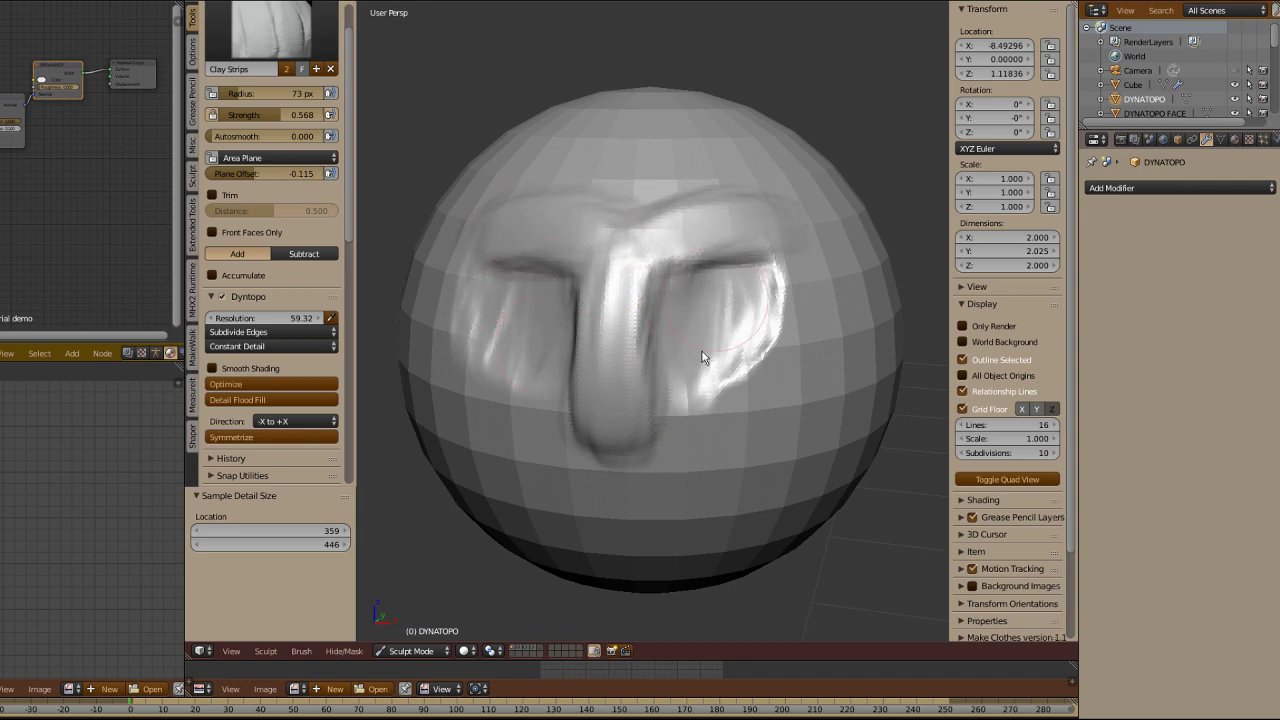
middle_drag(703, 357, 595, 421)
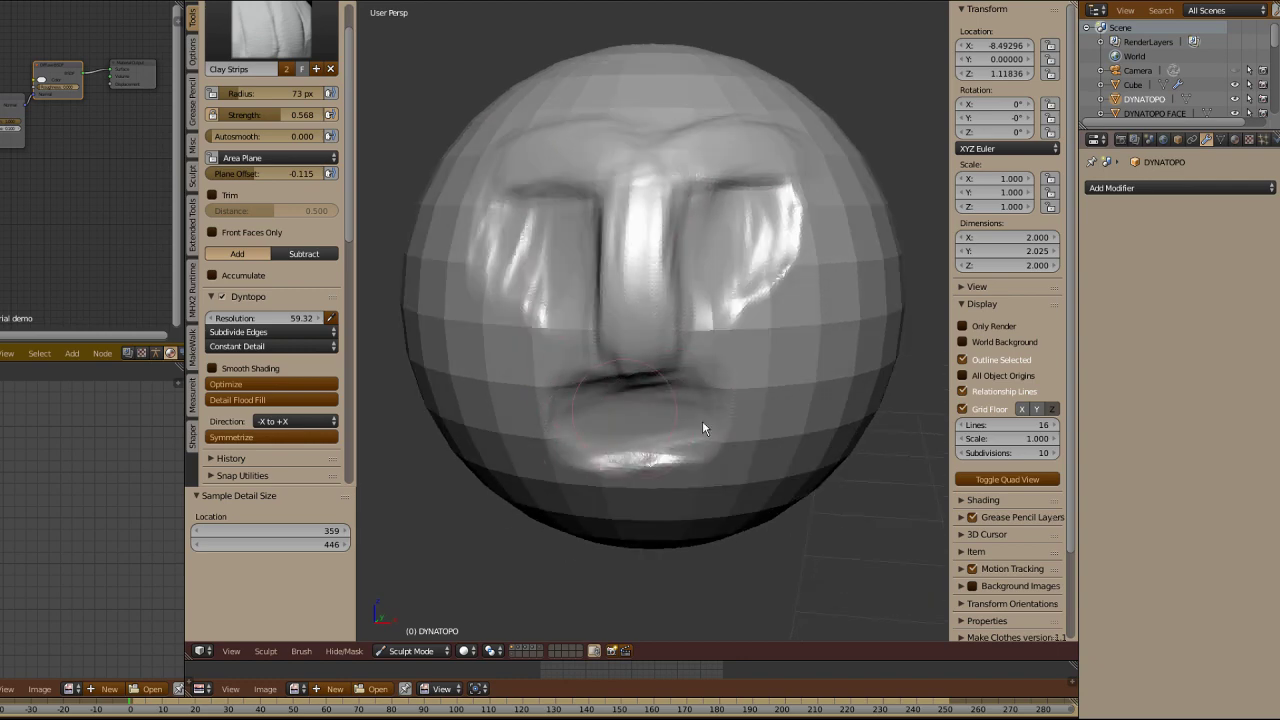
middle_drag(439, 266, 613, 306)
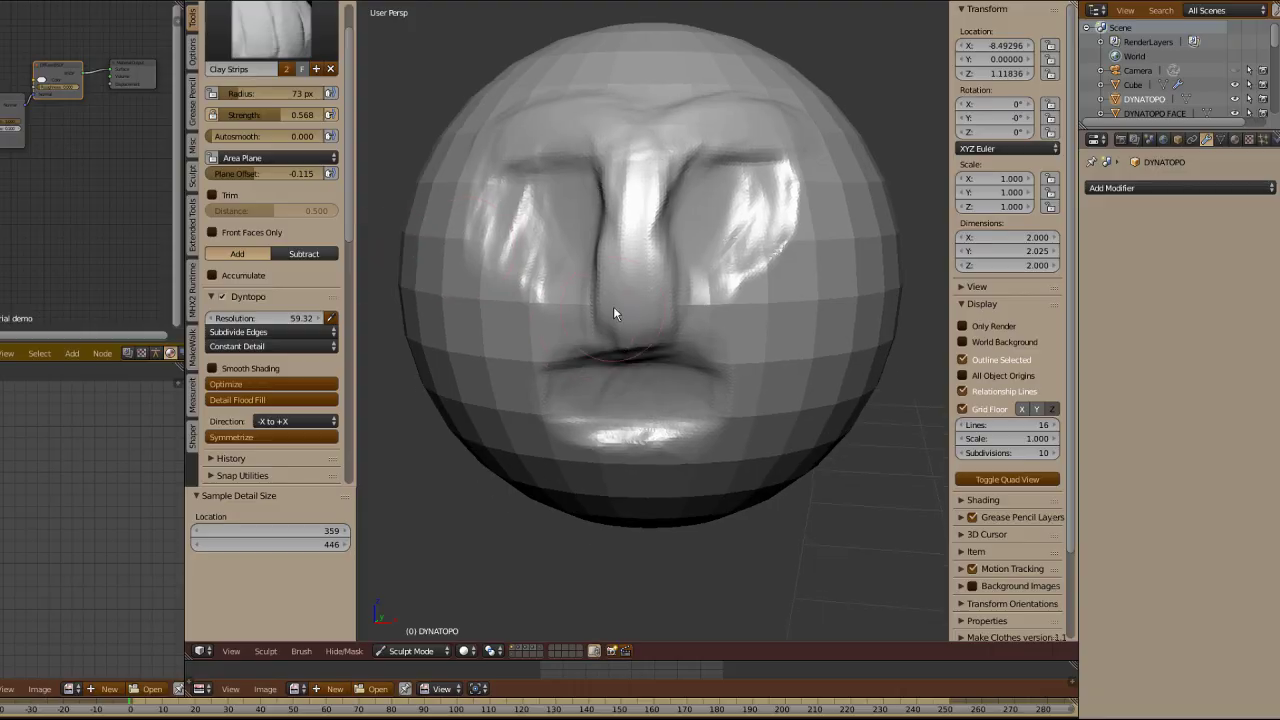
Step: Examine the sculpted face's topology in wireframe display and return to solid shading
key(z)
click(757, 341)
mouse_move(757, 341)
middle_down()
mouse_move(665, 301)
mouse_move(688, 245)
middle_up()
scroll(665, 301, up, 5)
scroll(688, 245, down, 5)
key(z)
click(662, 313)
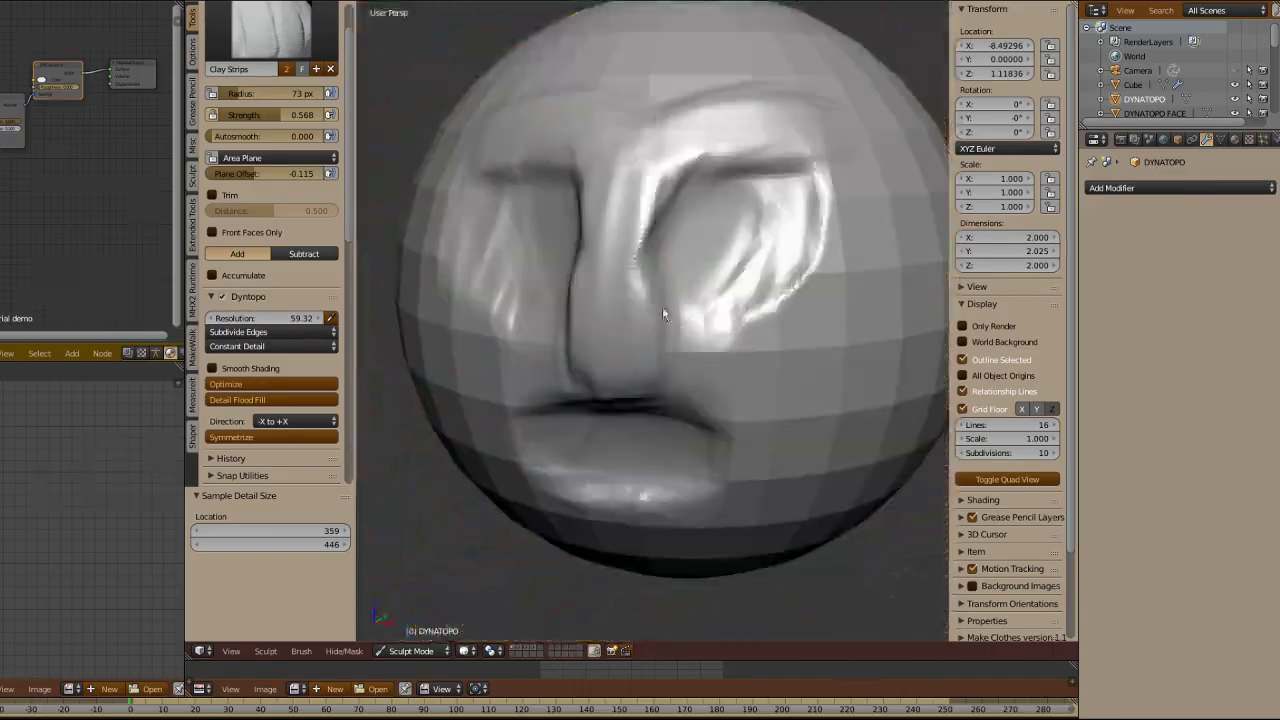
Step: Leave Sculpt Mode and open the sculpted sphere's mesh in Edit Mode
mouse_move(644, 364)
middle_down()
mouse_move(684, 371)
mouse_move(723, 328)
mouse_move(625, 330)
middle_up()
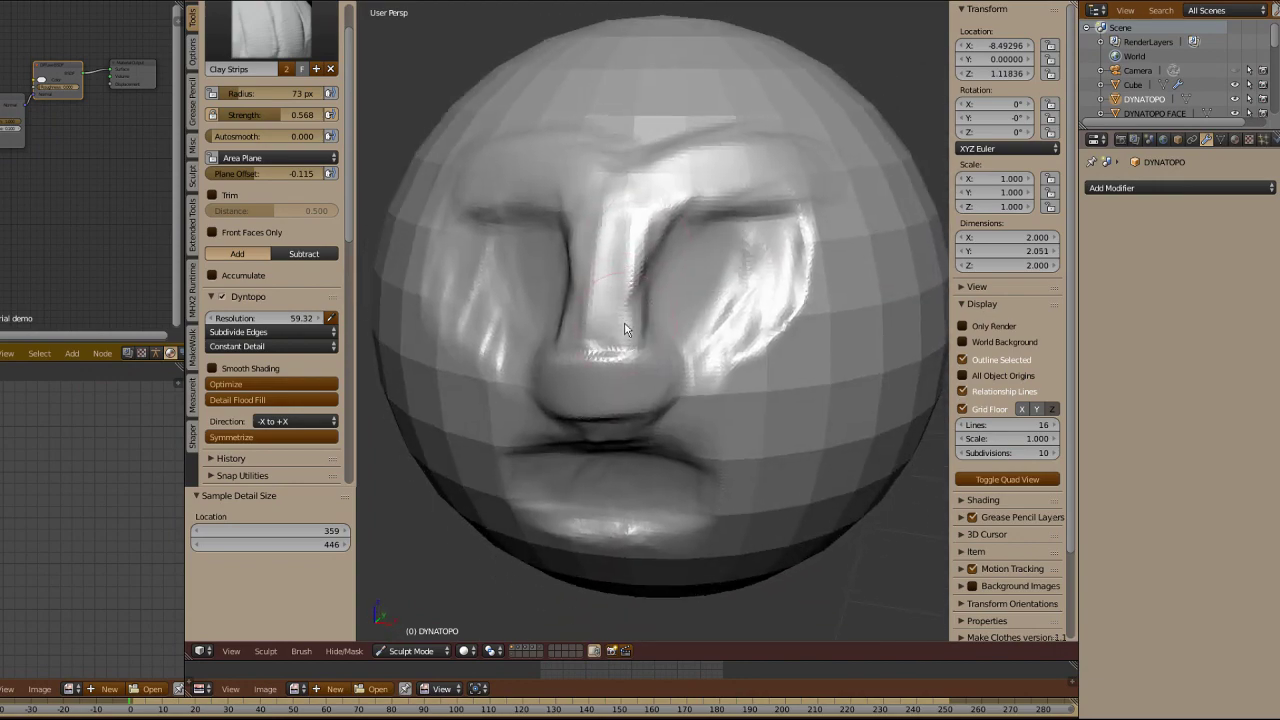
click(438, 635)
mouse_move(613, 420)
middle_down()
mouse_move(560, 420)
mouse_move(613, 420)
middle_up()
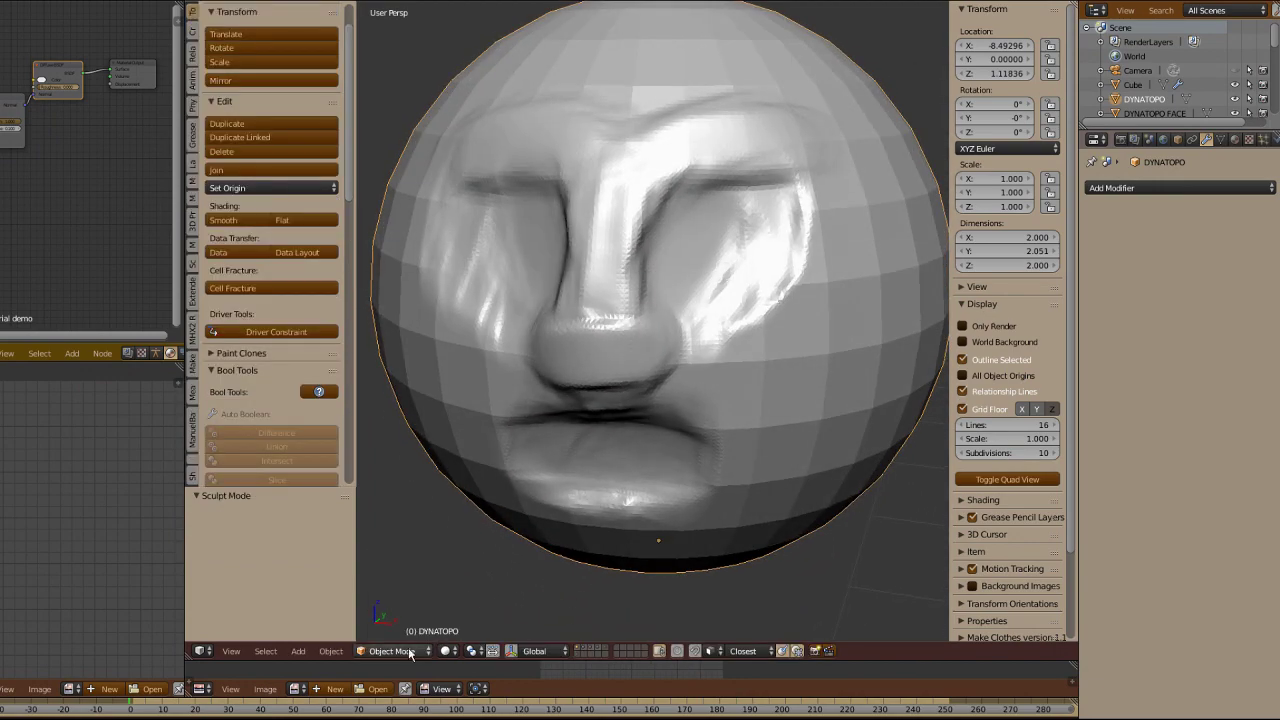
key(Tab)
scroll(610, 260, up, 5)
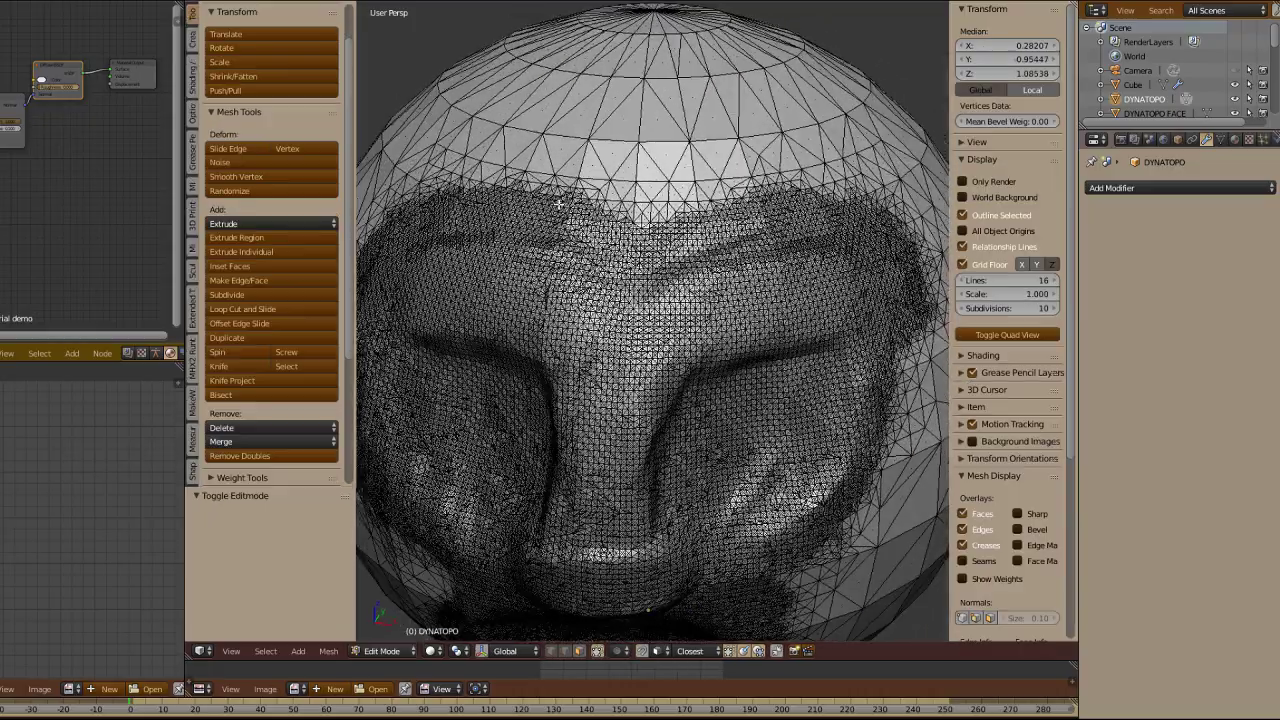
Step: Select a patch of forehead faces spanning the large triangles and the dense sculpted area
right_click(571, 254)
middle_drag(496, 264, 598, 272)
right_click(557, 258)
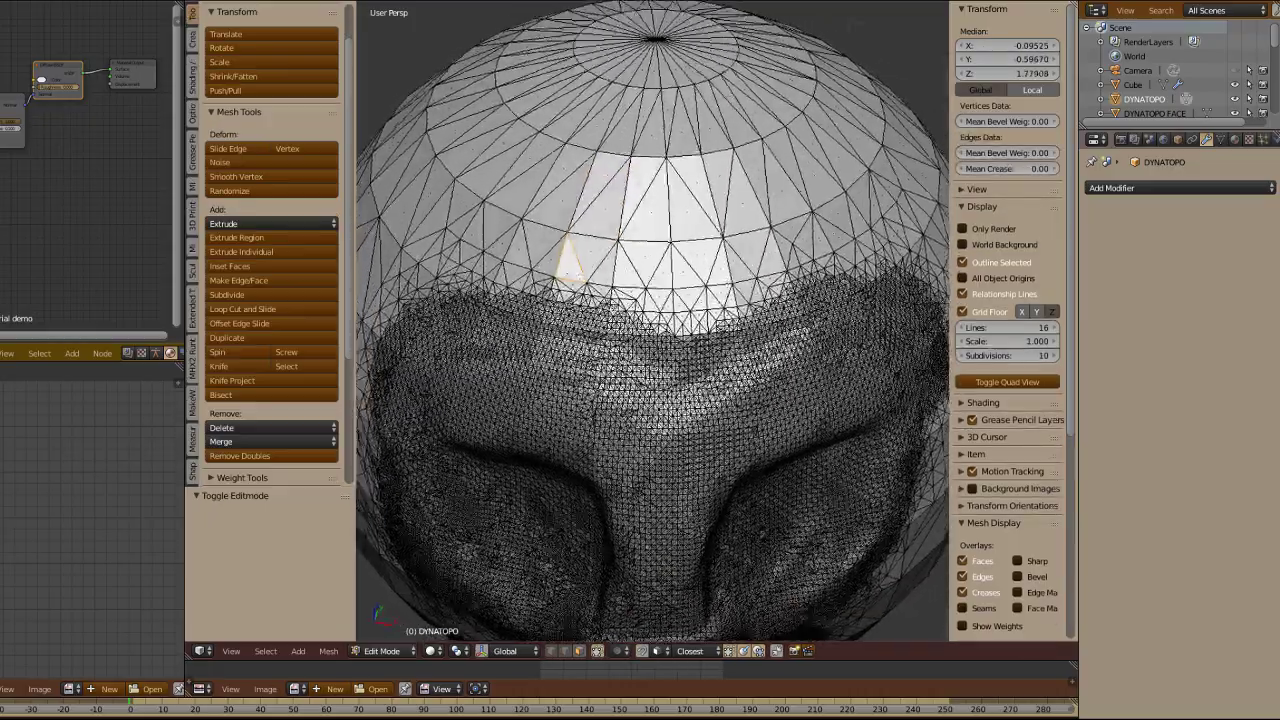
scroll(590, 265, up, 3)
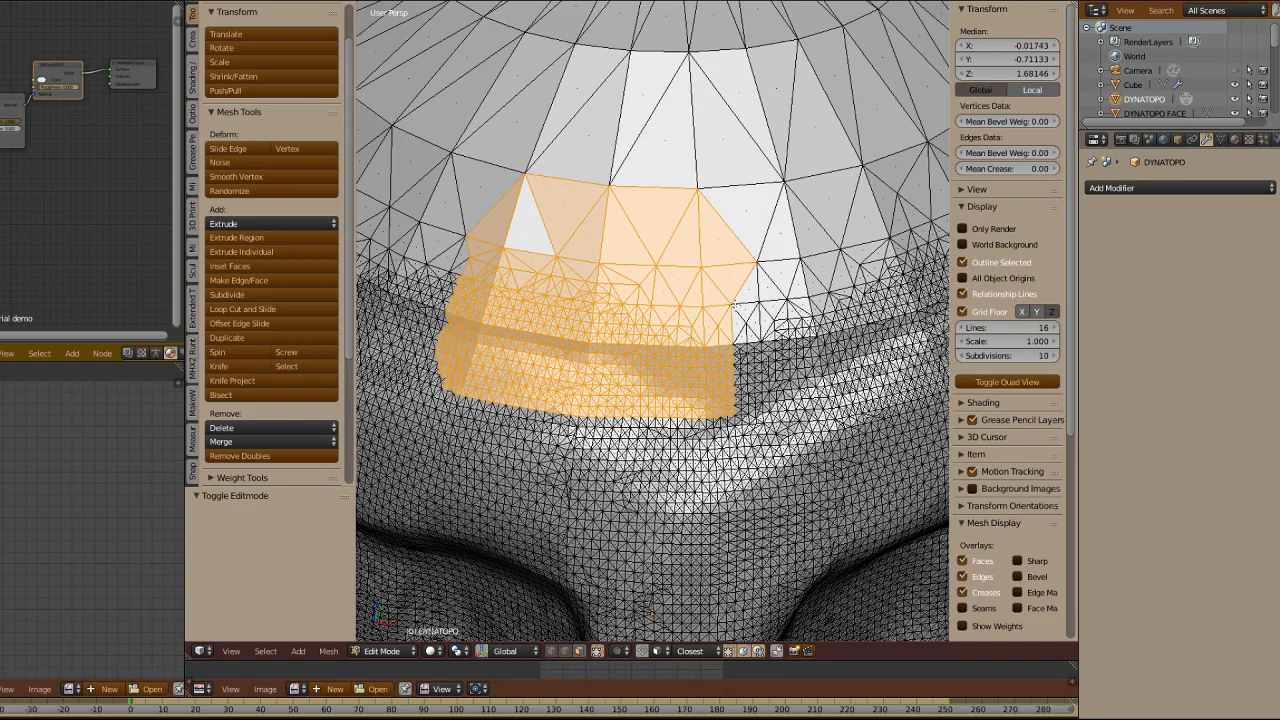
scroll(735, 305, down, 2)
middle_drag(735, 305, 755, 302)
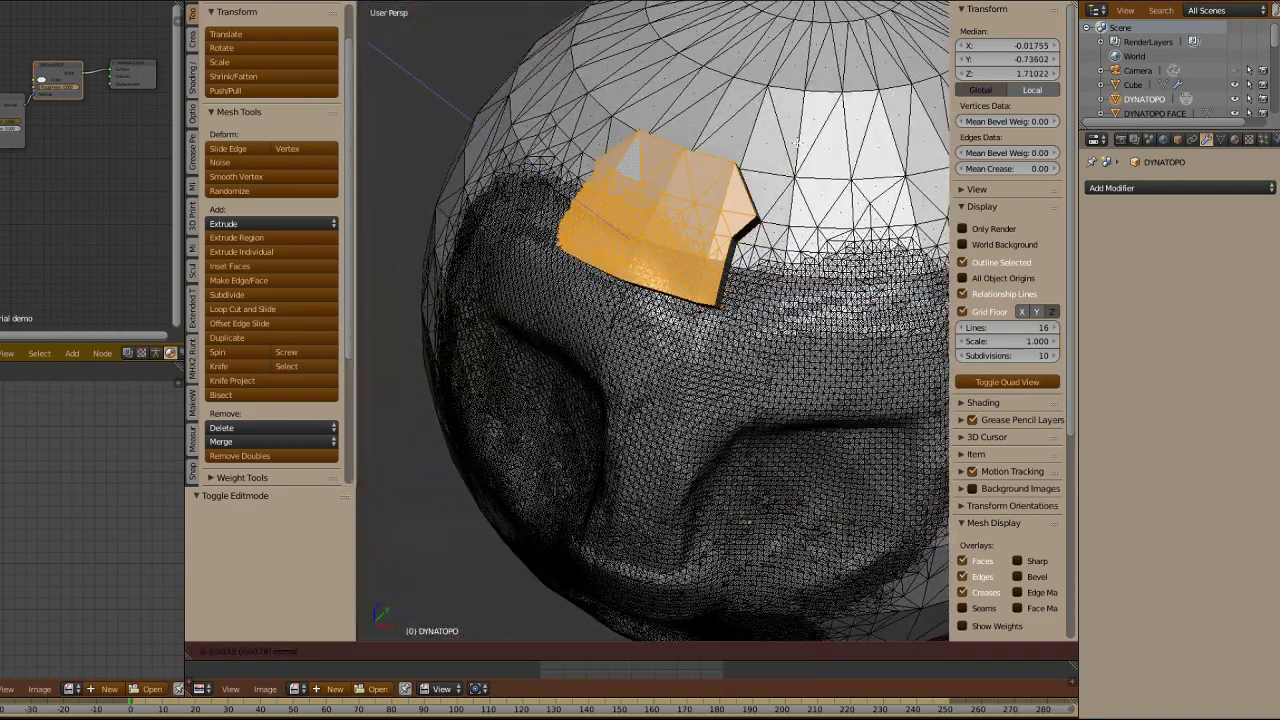
Step: Extrude the forehead patch outward in stages and scale its end down to about half size to form a horn
click(752, 126)
middle_drag(752, 126, 725, 85)
key(e)
middle_drag(720, 170, 650, 150)
key(e)
key(s)
click(645, 245)
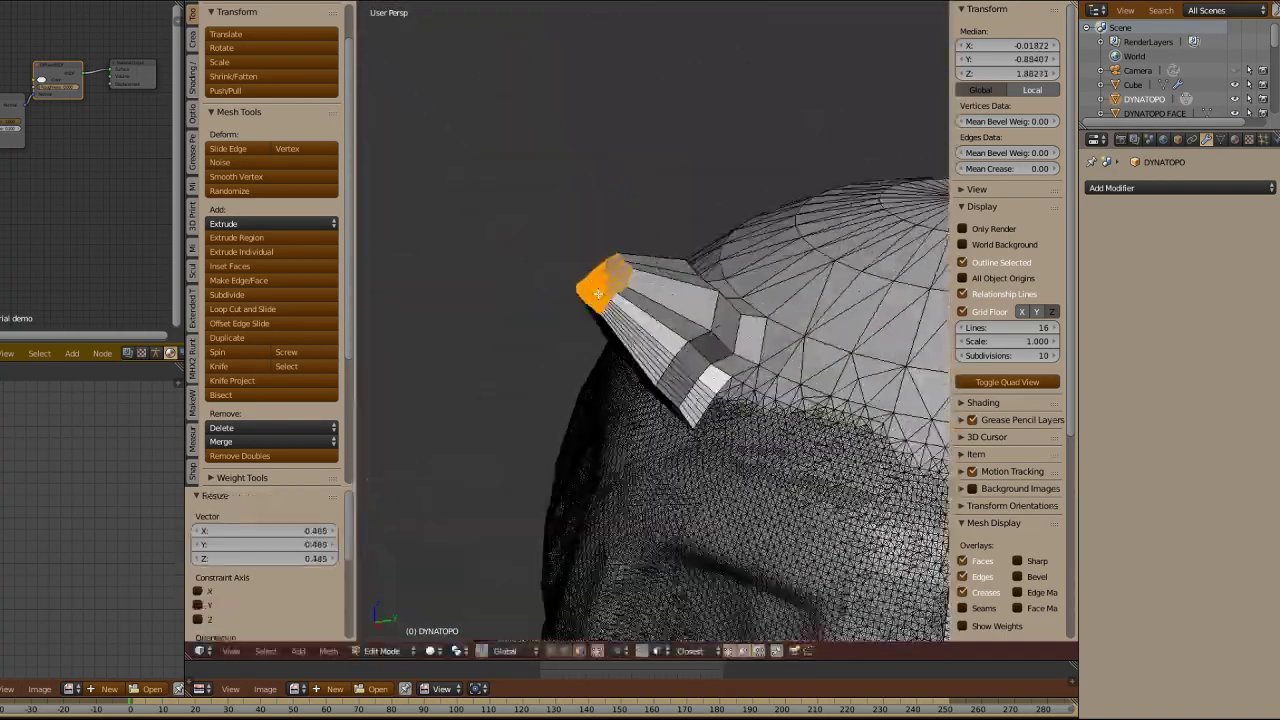
Step: Add loop cuts along the horn and scale them to round out its shape
middle_drag(655, 245, 640, 195)
scroll(600, 251, up, 1)
click(597, 251)
click(597, 251)
middle_drag(597, 251, 490, 350)
click(563, 311)
key(s)
click(630, 289)
Step: Cut a new knife line from the horn's base across the upper part of the sphere
key(w)
click(690, 287)
click(648, 264)
middle_drag(708, 312, 634, 318)
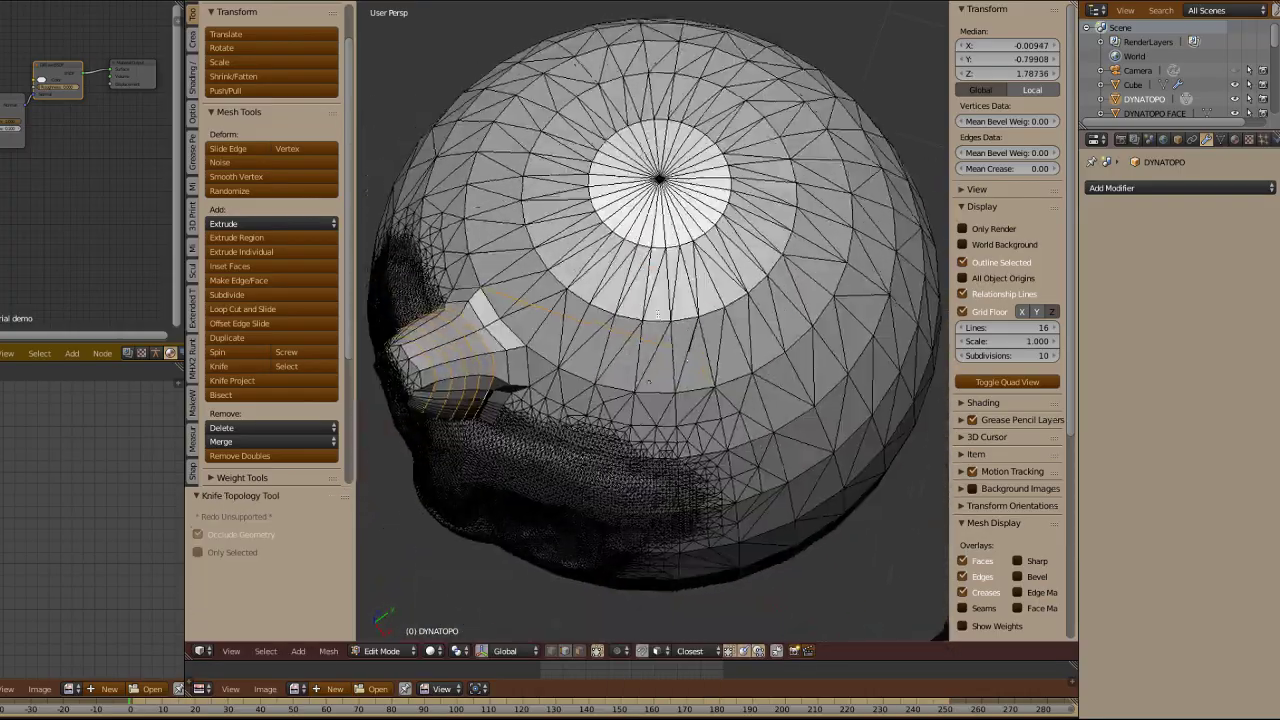
Step: Dissolve the surplus edge at the end of the knife cut on top of the sphere
scroll(700, 380, up, 5)
right_click(795, 425)
key(x)
click(768, 403)
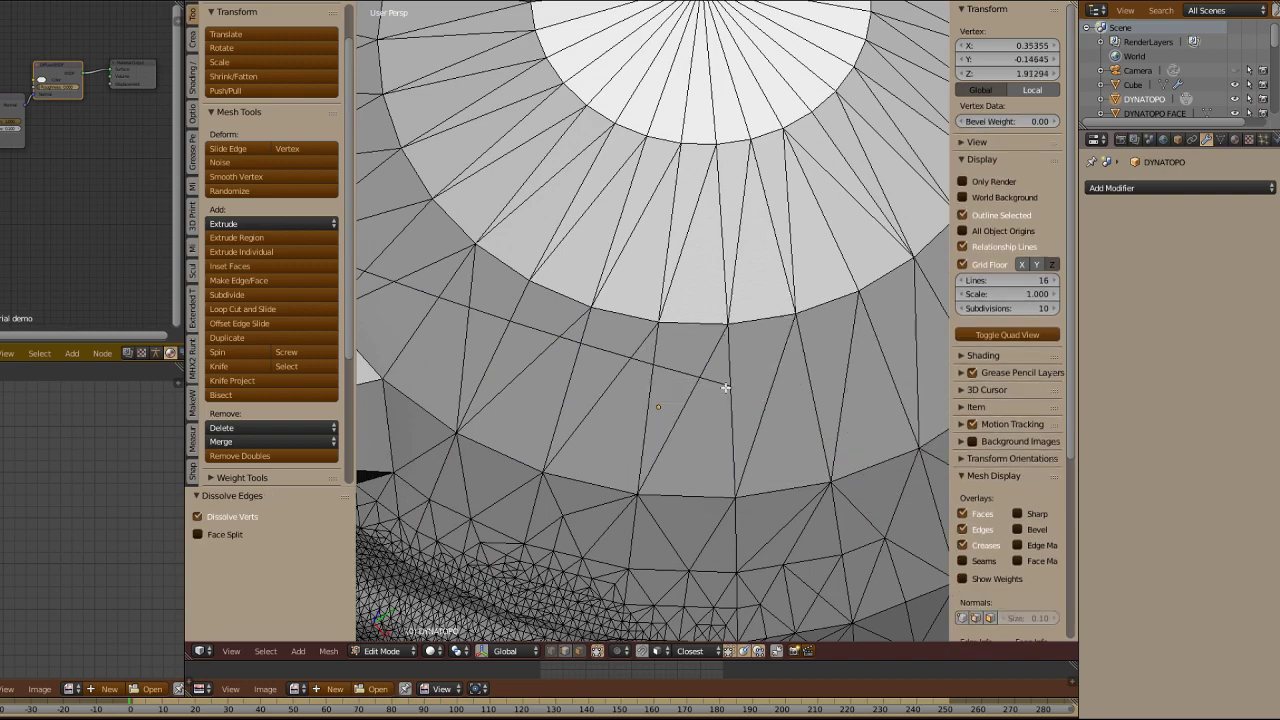
key(Escape)
Step: Select the strip along the knife cut and extrude it upward into a crest
middle_drag(810, 433, 651, 363)
ctrl+right_click(737, 372)
click(808, 320)
key(e)
click(591, 394)
middle_drag(591, 394, 786, 223)
scroll(660, 237, up, 1)
Step: Add two loop cuts around the crest, move them to bend its profile, and clear the selection
key(ctrl+r)
scroll(630, 213, up, 1)
click(652, 229)
key(g)
click(706, 263)
middle_drag(706, 263, 640, 275)
scroll(740, 280, down, 4)
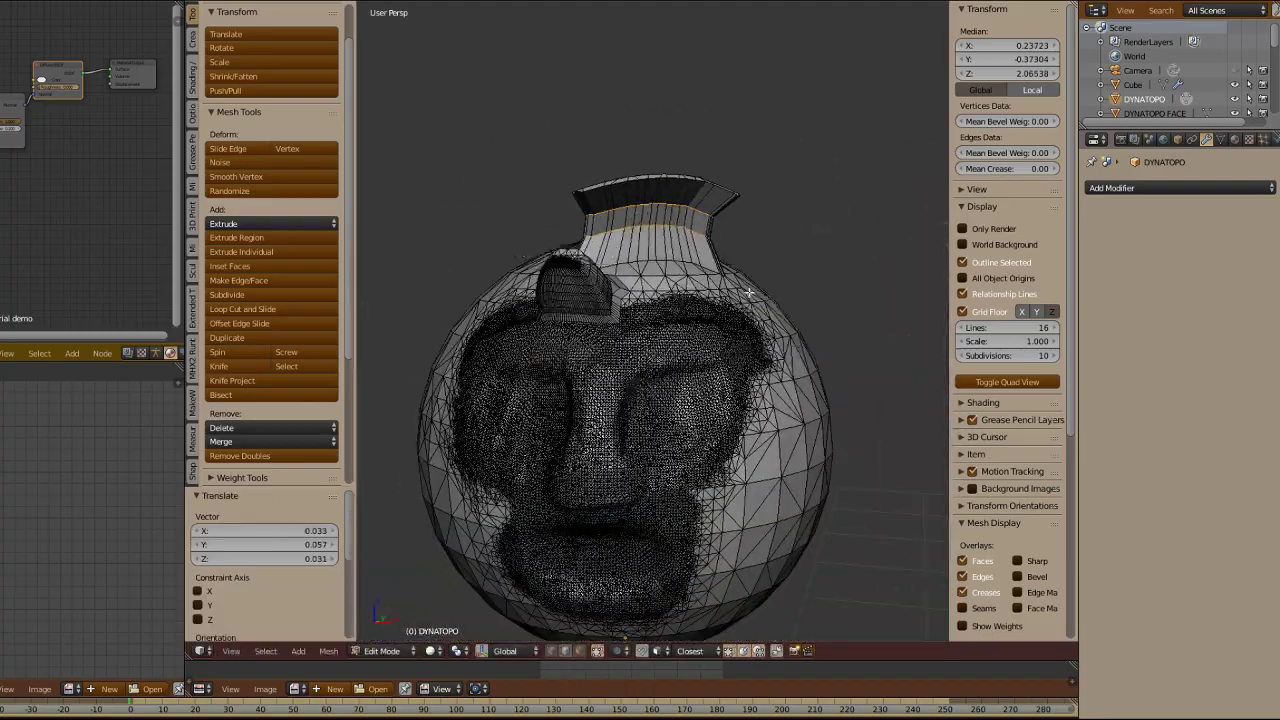
key(a)
Step: Mark the edge path around the crest's base as a seam
middle_drag(745, 285, 690, 440)
key(Tab)
scroll(684, 258, up, 2)
key(Tab)
scroll(640, 420, up, 3)
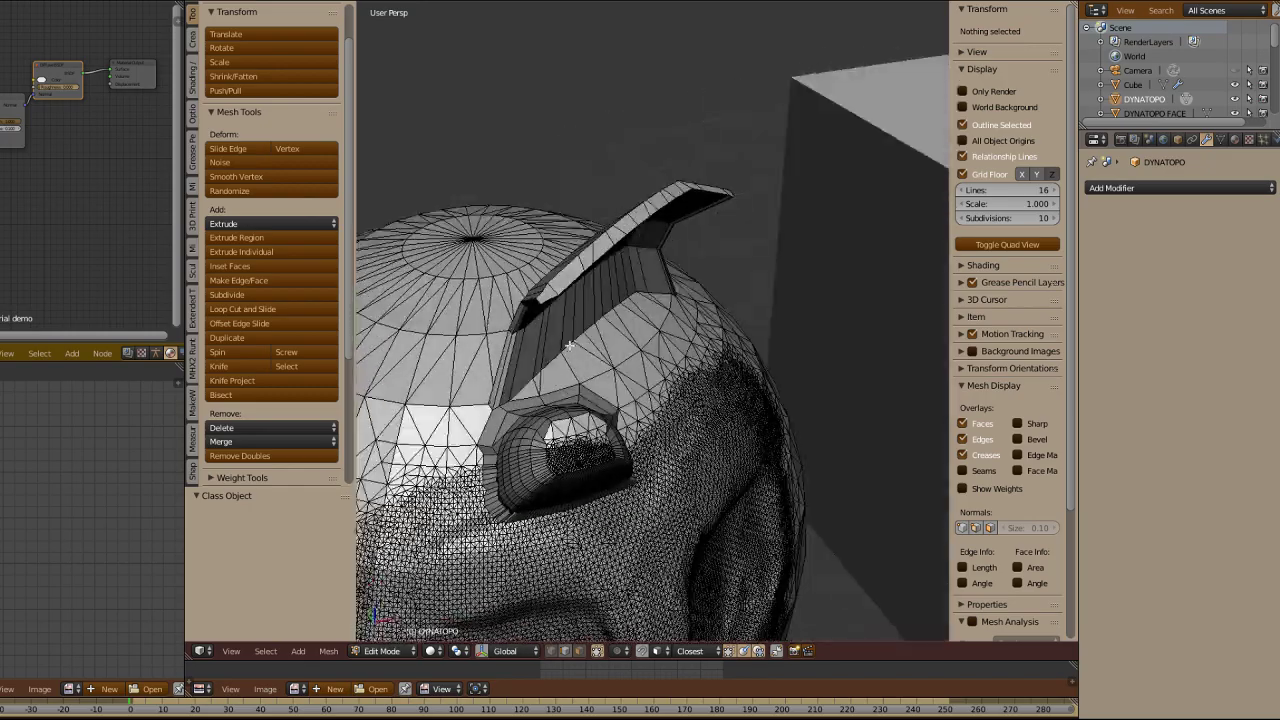
middle_drag(600, 400, 640, 430)
right_click(594, 430)
ctrl+right_click(583, 477)
middle_drag(583, 477, 628, 314)
ctrl+right_click(628, 314)
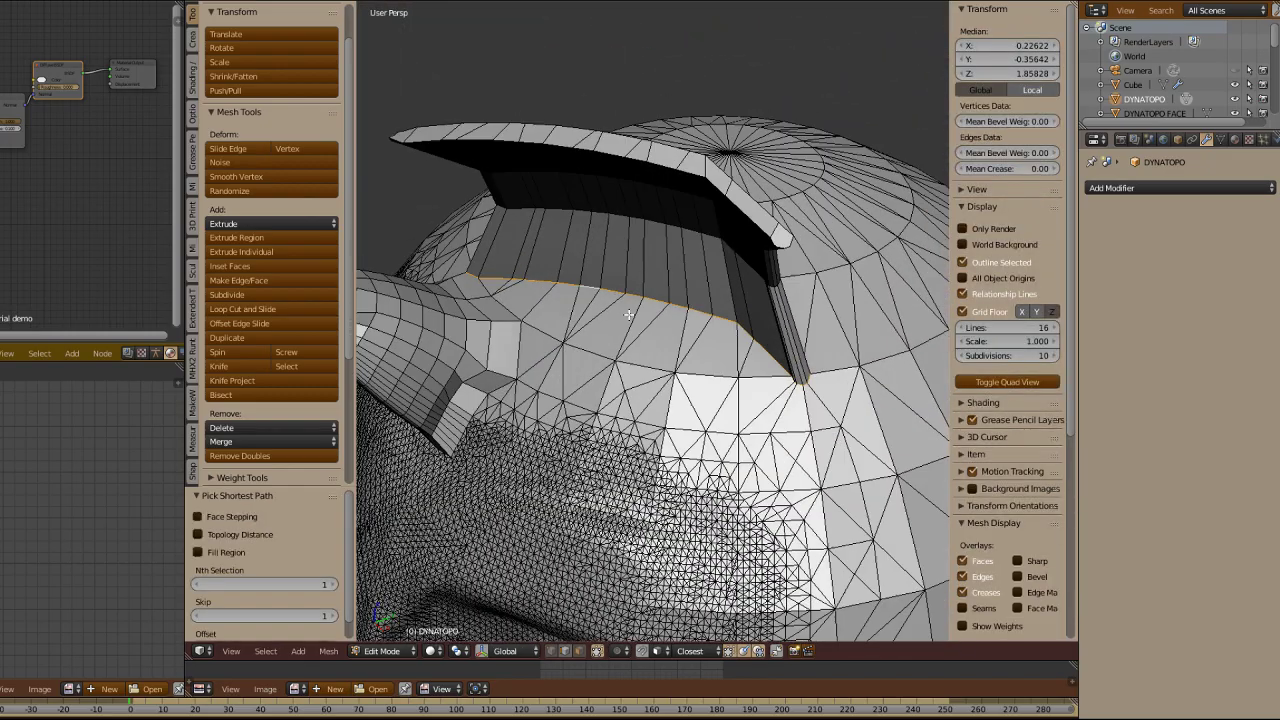
middle_drag(712, 342, 743, 377)
Step: Select the edge path all around the horn's base and mark it as a seam
scroll(534, 374, up, 3)
right_click(574, 303)
ctrl+right_click(660, 266)
ctrl+right_click(660, 300)
ctrl+right_click(748, 400)
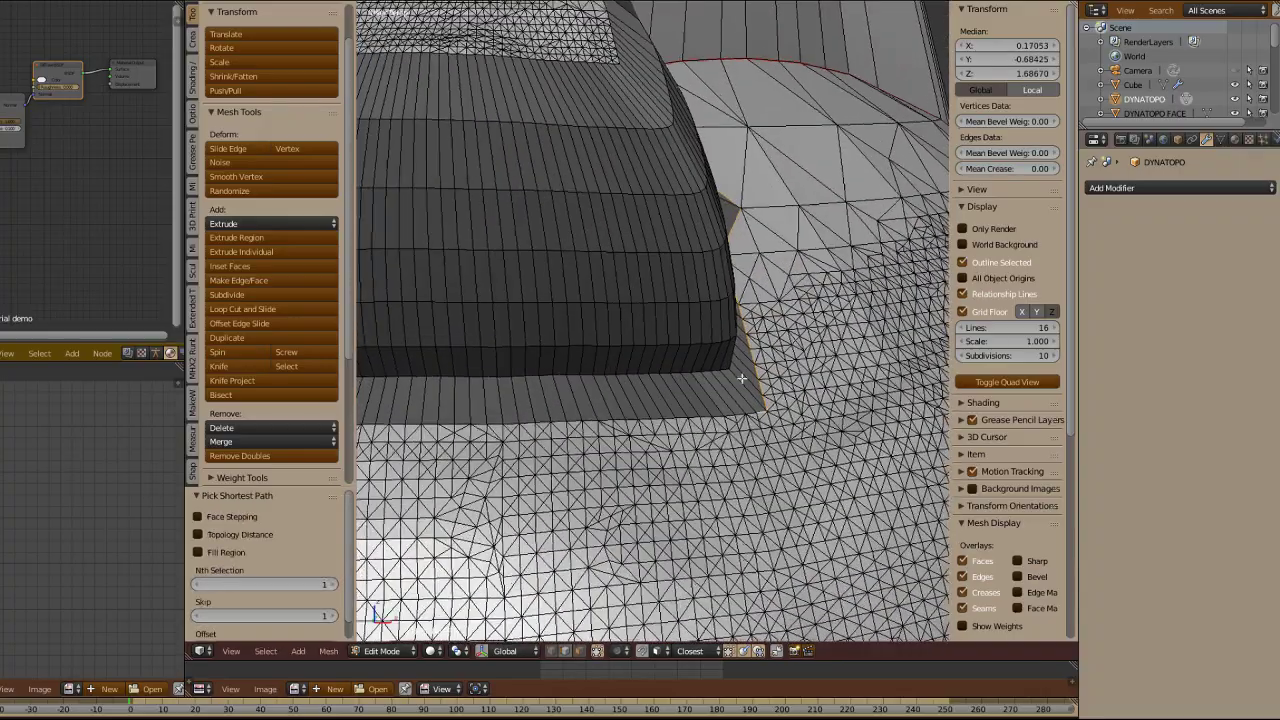
ctrl+right_click(563, 417)
middle_drag(563, 417, 521, 378)
ctrl+right_click(549, 390)
ctrl+right_click(502, 379)
ctrl+right_click(509, 325)
ctrl+right_click(477, 229)
middle_drag(477, 229, 586, 271)
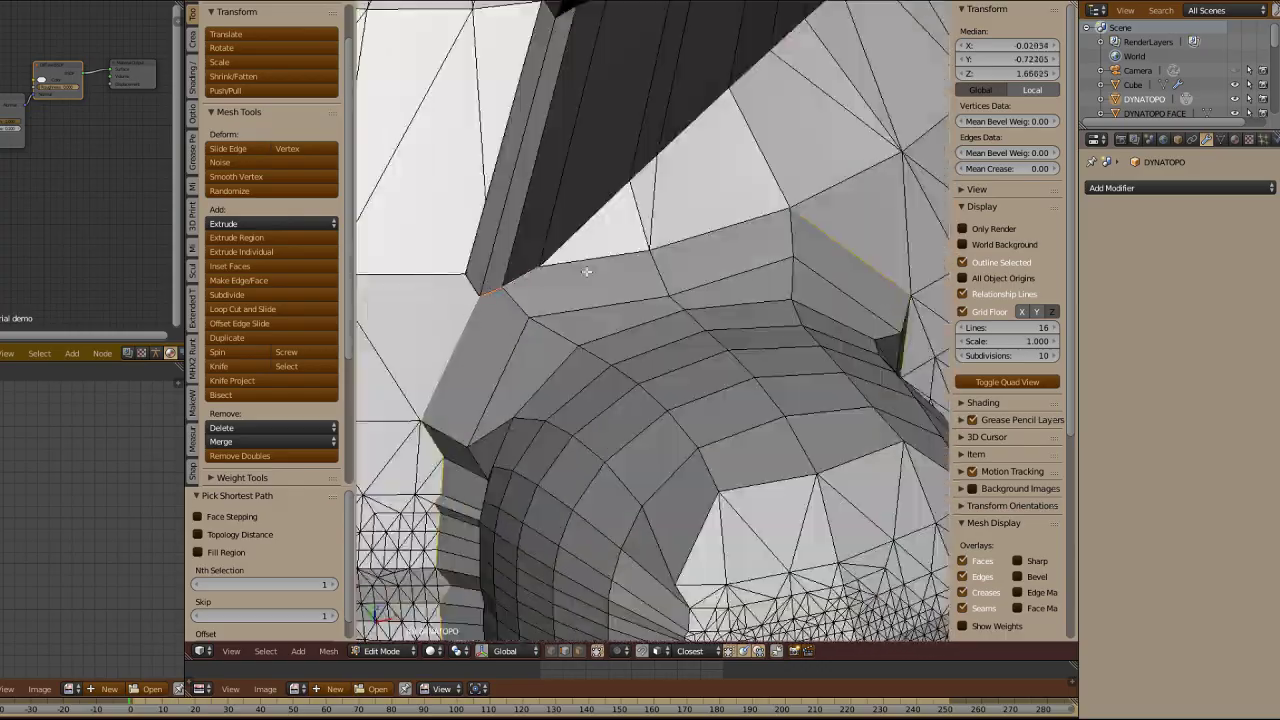
key(ctrl+e)
click(737, 277)
Step: Mark the edge ring around the sphere's top pole as a seam
scroll(737, 277, down, 8)
middle_drag(737, 277, 765, 275)
scroll(765, 275, up, 2)
right_click(587, 289)
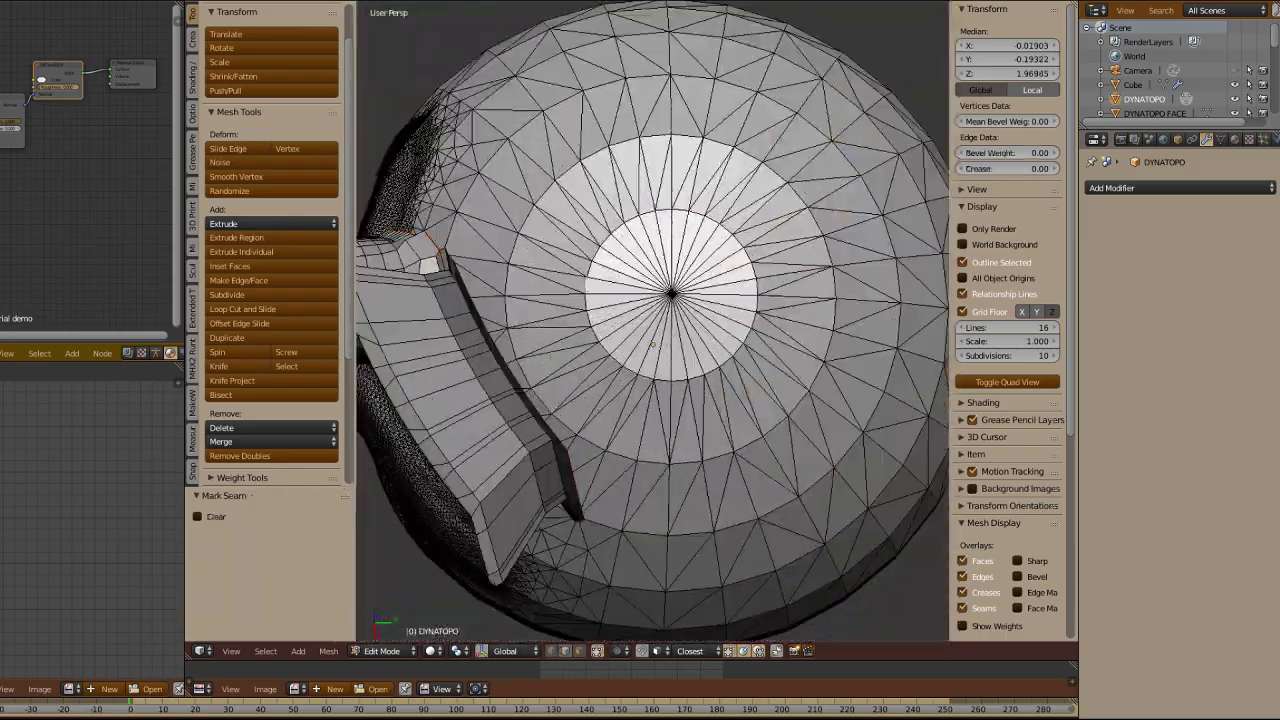
ctrl+right_click(592, 325)
key(ctrl+e)
click(592, 327)
Step: Mark the edge ring around the sphere's bottom pole as a seam
middle_drag(568, 480, 605, 230)
right_click(638, 430)
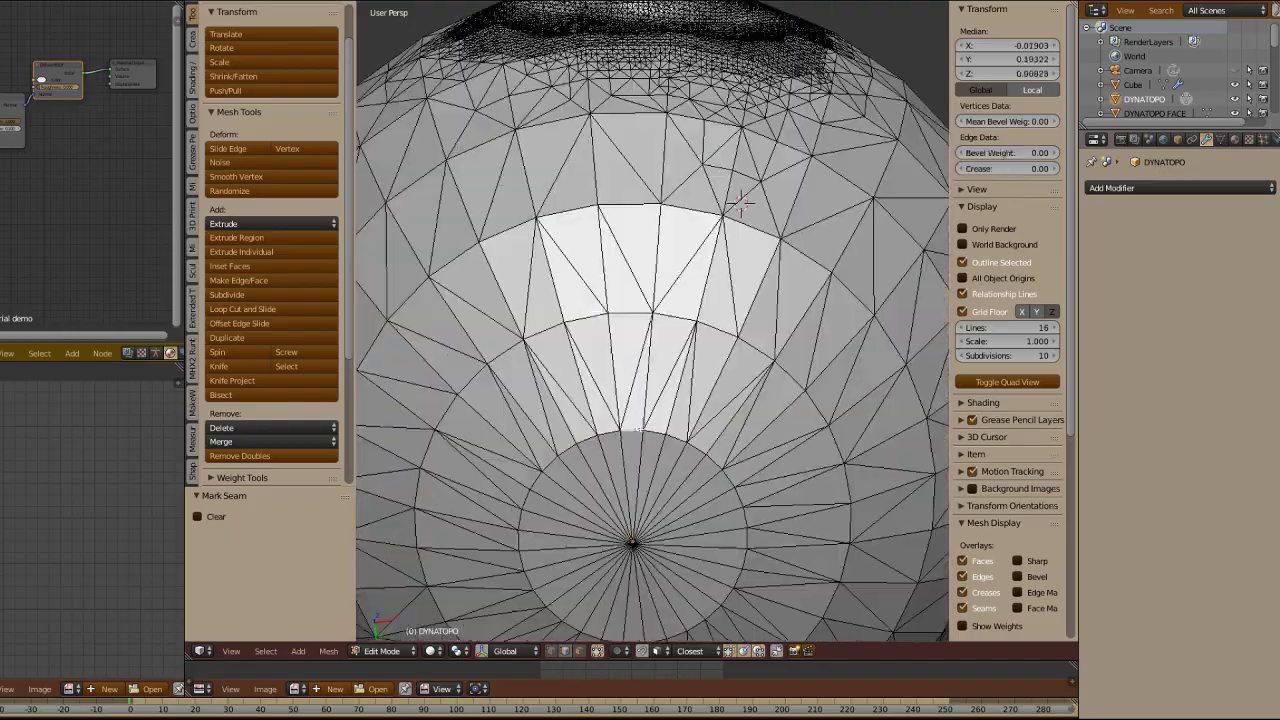
key(ctrl+e)
click(611, 432)
Step: Mark a seam down one side of the sphere between the top and bottom pole rings
middle_drag(611, 432, 650, 520)
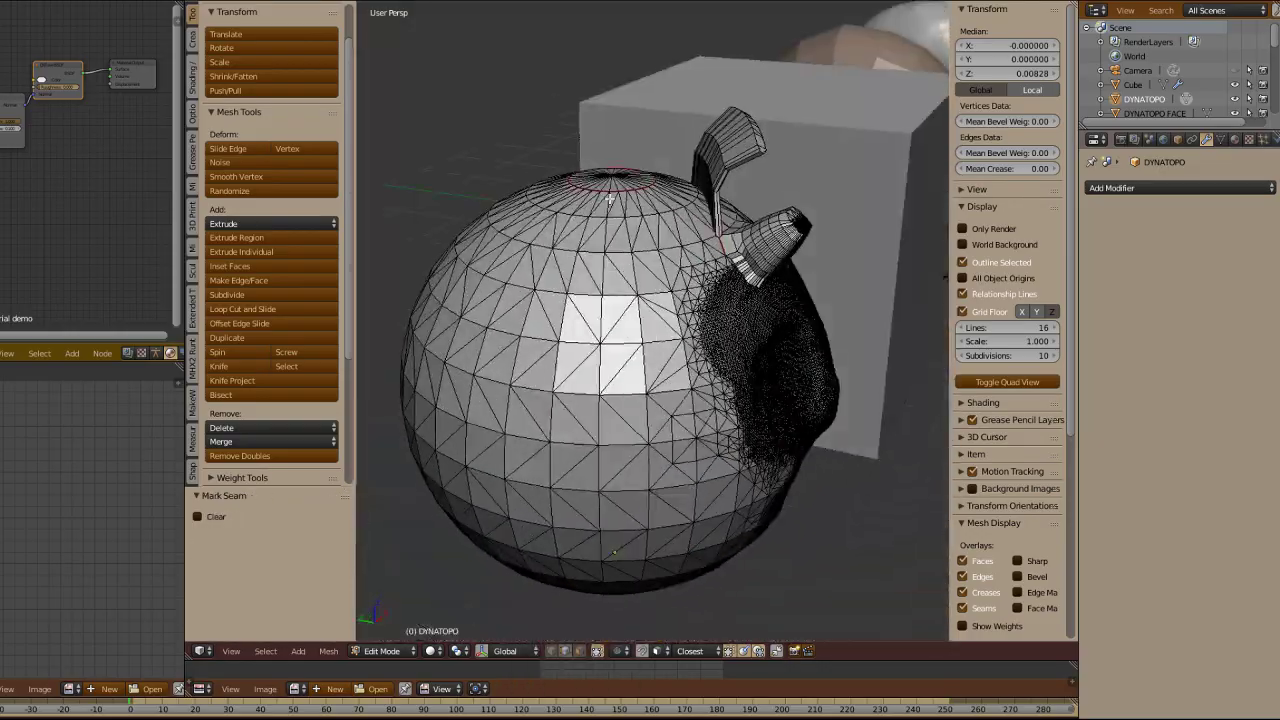
right_click(622, 195)
ctrl+right_click(618, 400)
key(ctrl+e)
click(632, 412)
Step: Mark a matching seam down the opposite side of the sphere between the two pole rings
middle_drag(632, 412, 600, 470)
right_click(662, 150)
middle_drag(668, 386, 696, 270)
ctrl+right_click(662, 378)
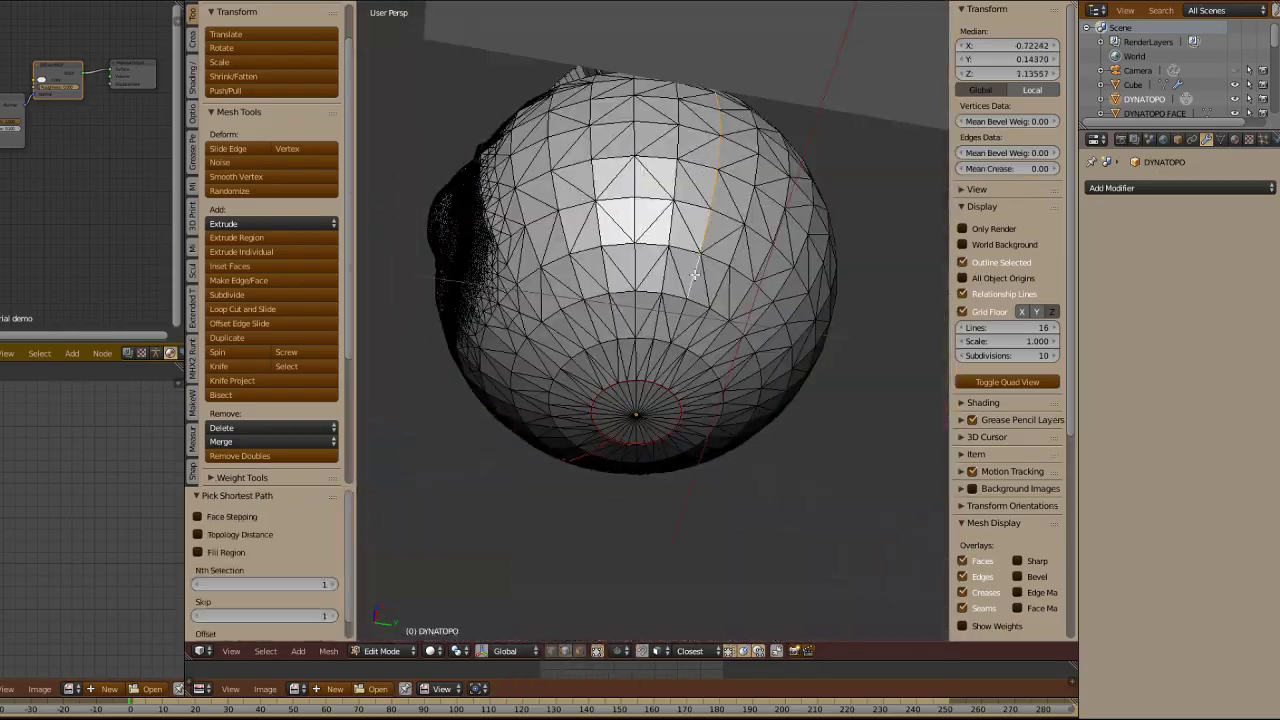
key(ctrl+e)
click(660, 369)
Step: Enlarge the UV editor, select the whole mesh, and unwrap it along the marked seams
middle_drag(660, 369, 700, 510)
drag(700, 663, 700, 331)
key(a)
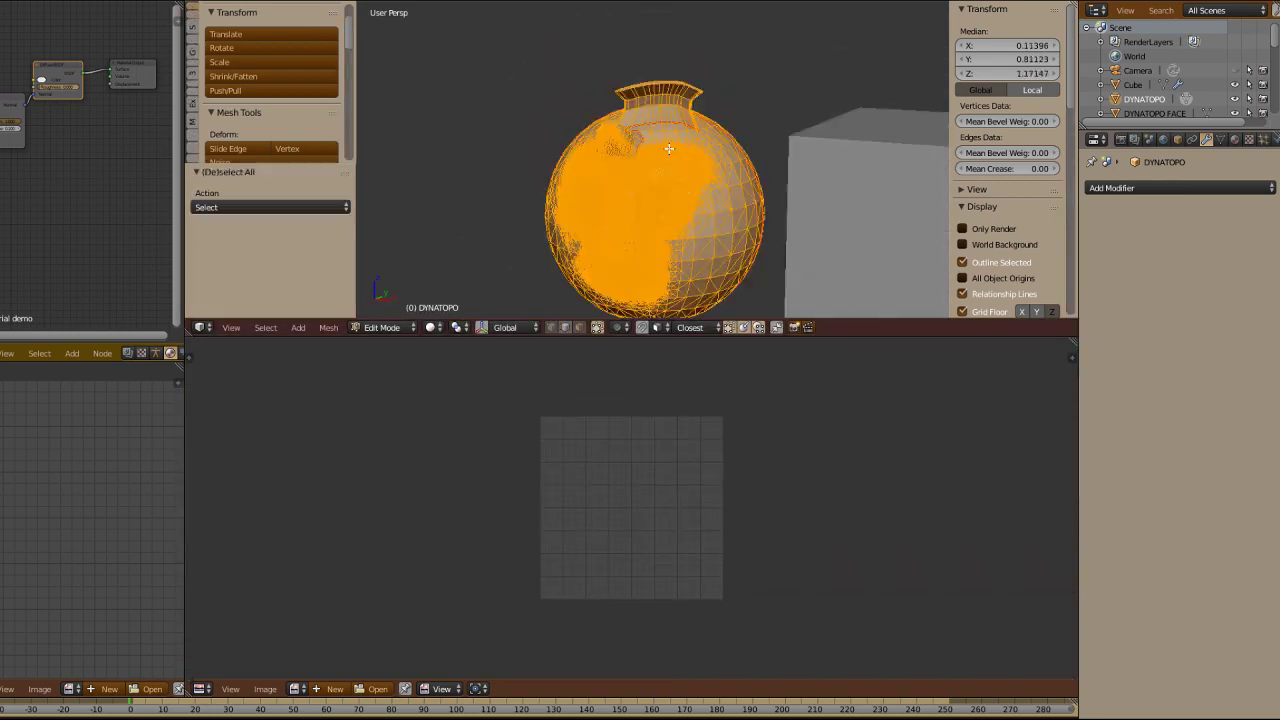
key(u)
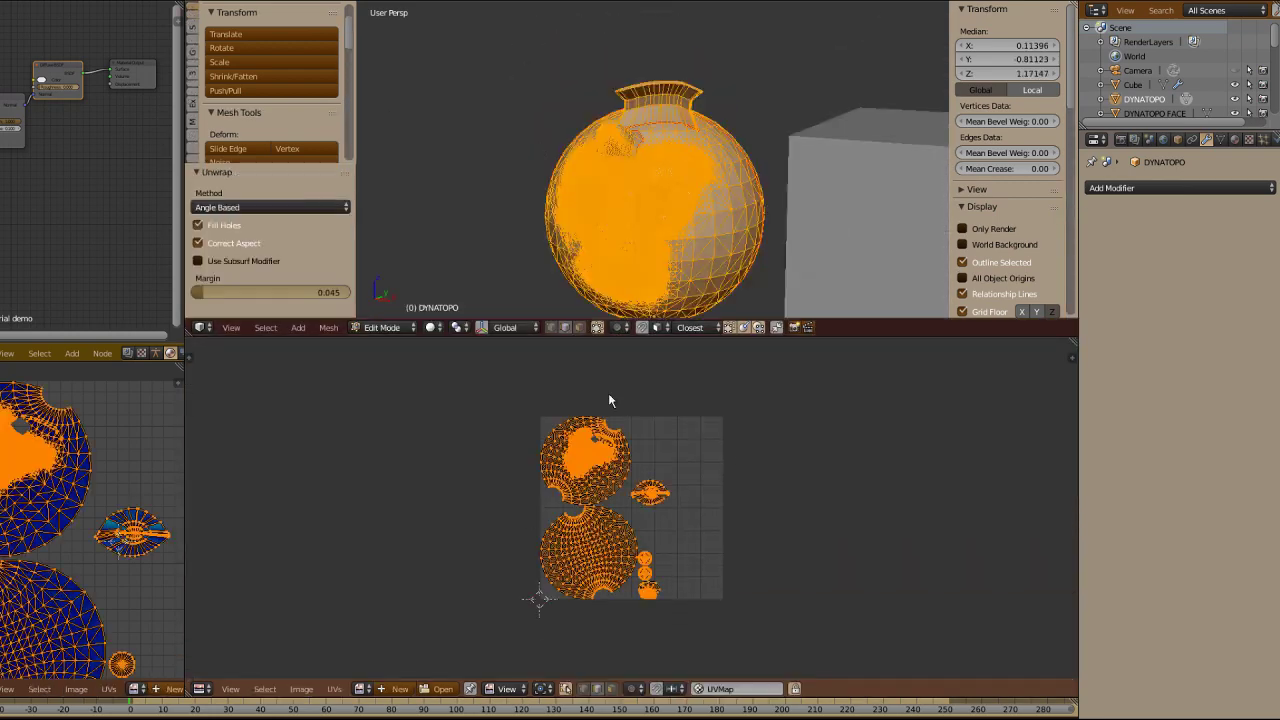
Step: Examine the unwrapped UV islands up close and enlarge the 3D viewport again
scroll(602, 450, up, 3)
middle_drag(449, 585, 430, 607)
right_click(545, 443)
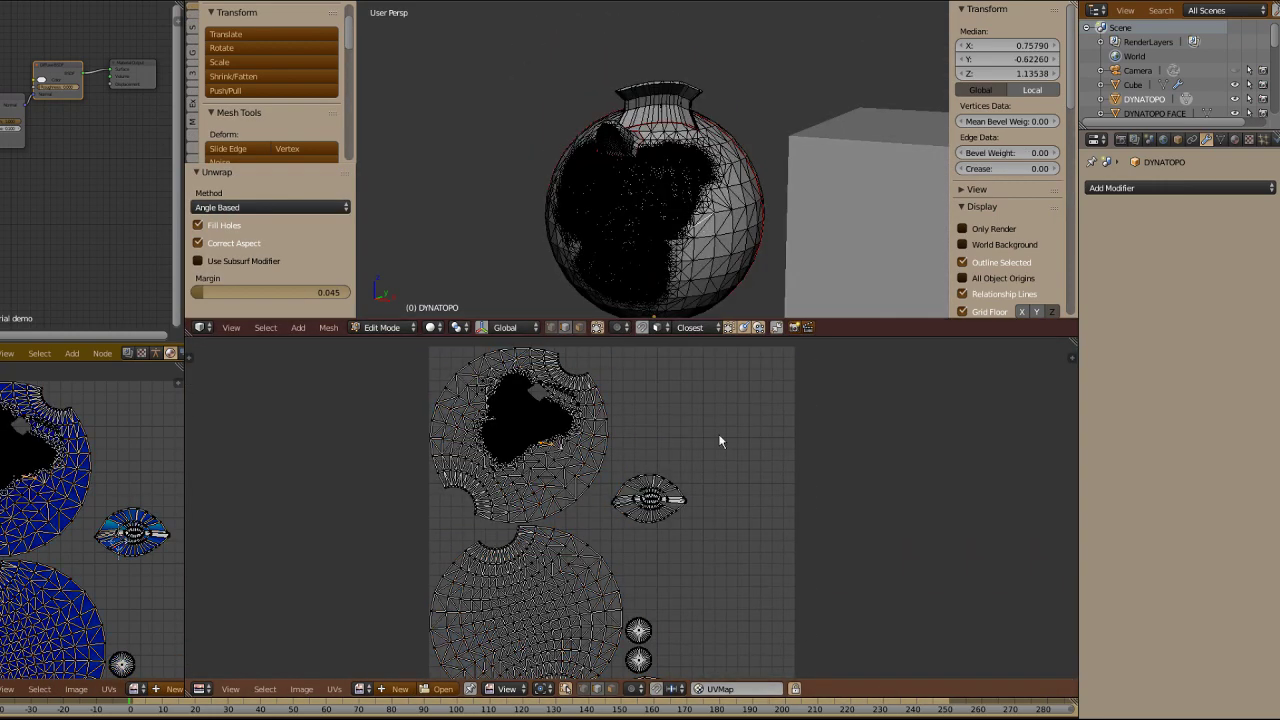
scroll(570, 440, up, 6)
scroll(680, 550, down, 3)
middle_drag(771, 503, 653, 385)
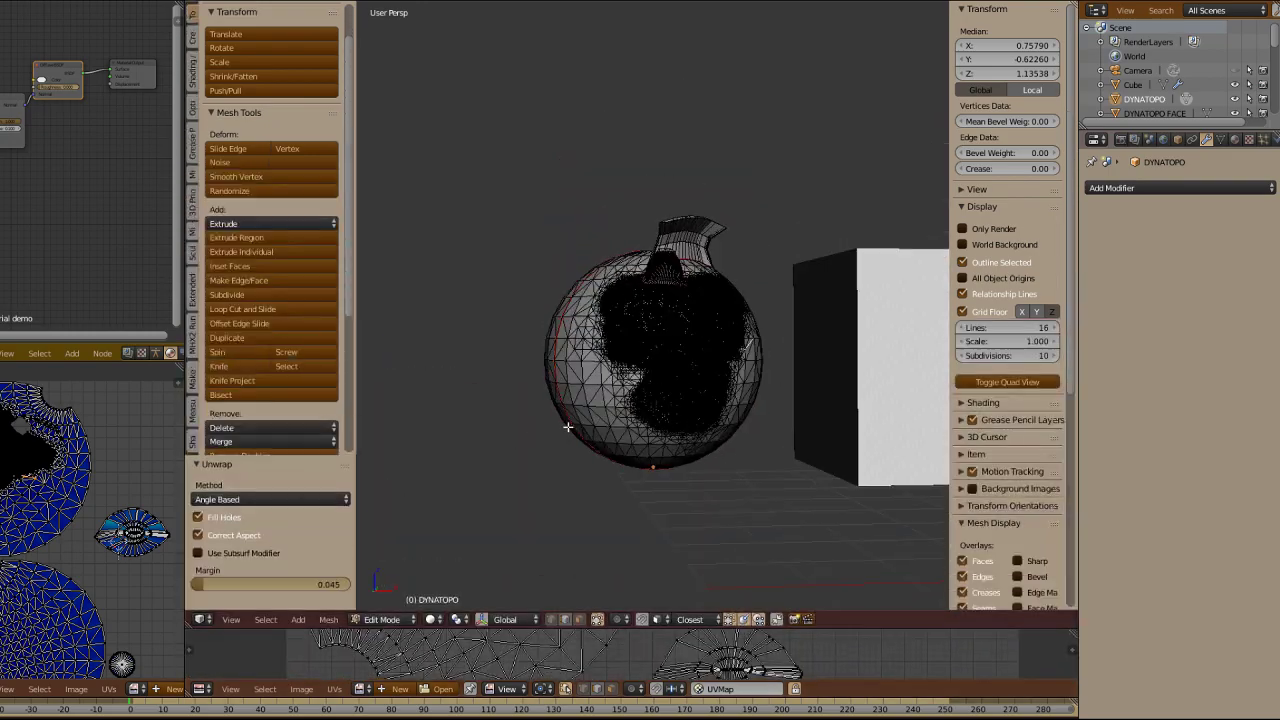
Step: Switch to Texture Paint and add a 4096 by 4096 Diffuse Color paint slot named test_diffuse
key(Tab)
click(330, 619)
click(404, 524)
click(280, 88)
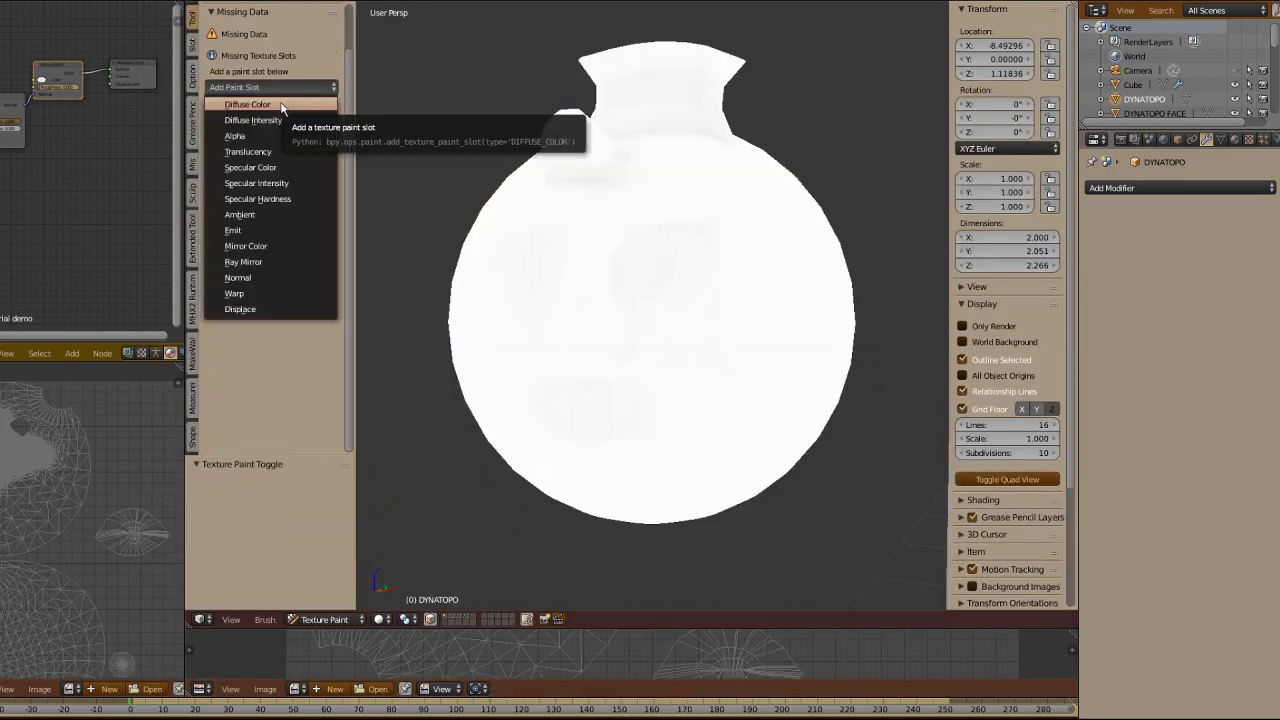
click(280, 105)
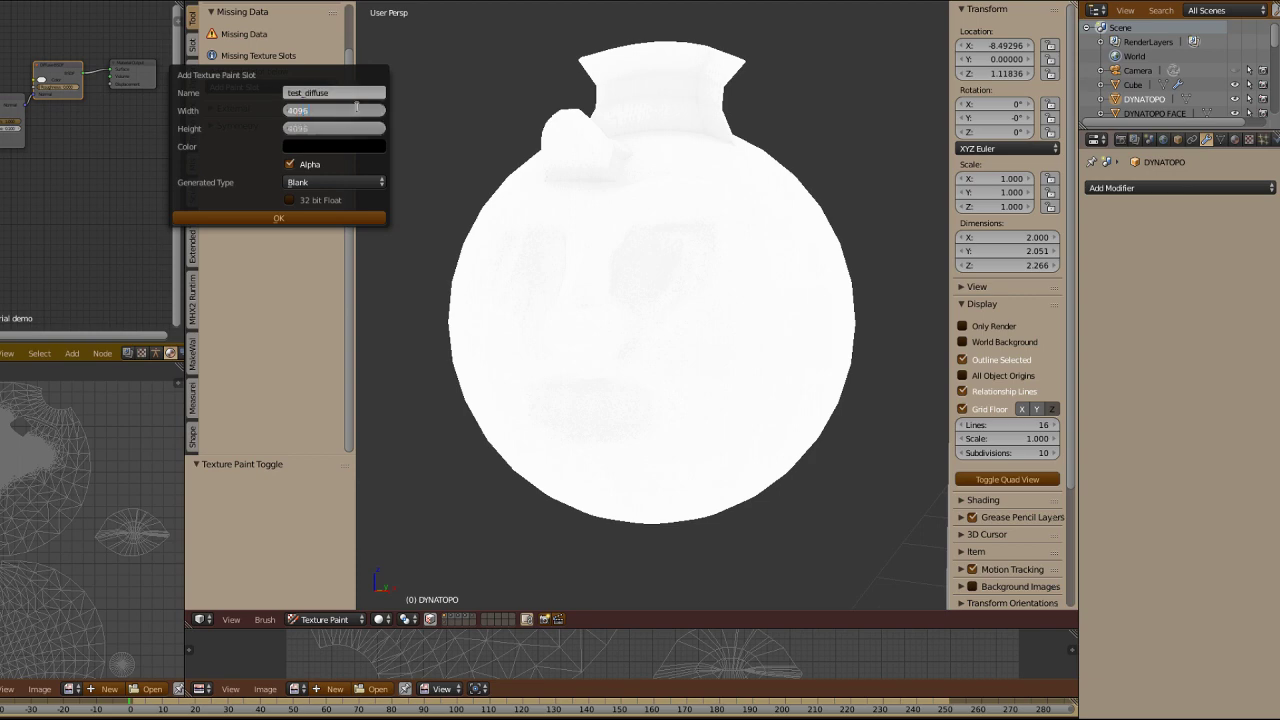
click(358, 146)
click(335, 218)
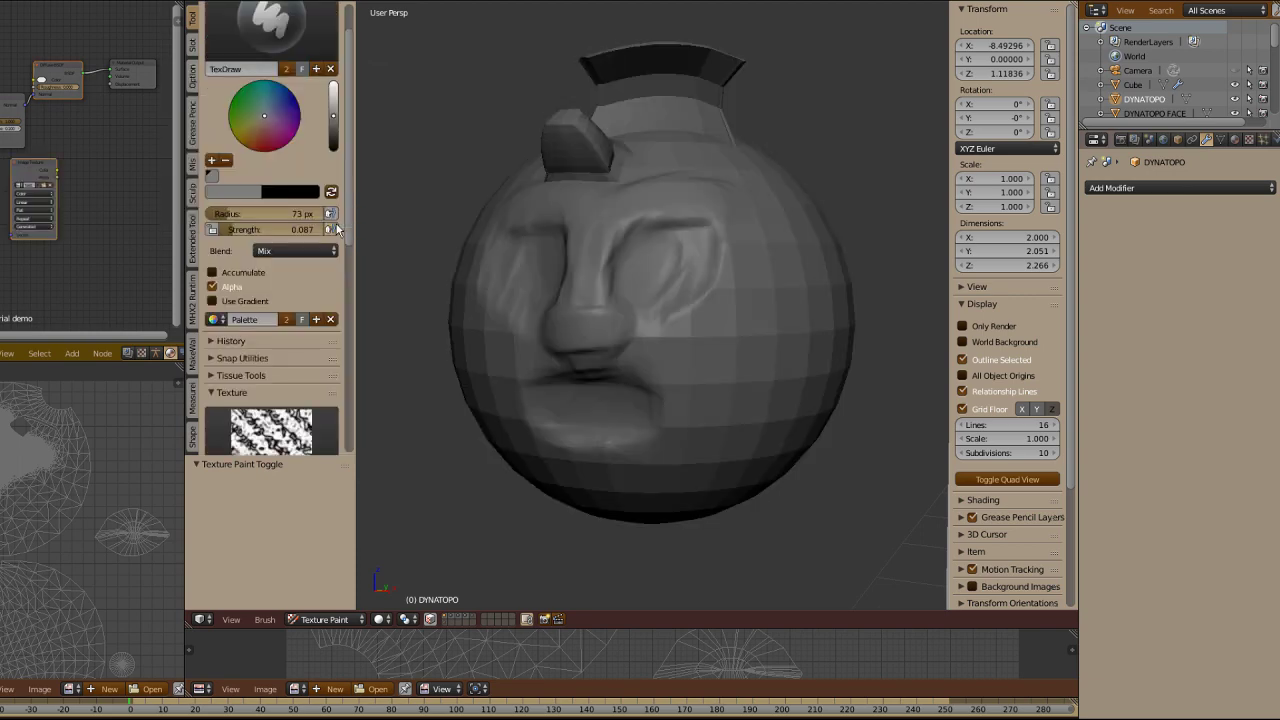
Step: Show the material in the viewport and link the Non-Color Data image texture into the Bump node's input
click(397, 540)
middle_drag(485, 335, 519, 329)
scroll(519, 329, up, 1)
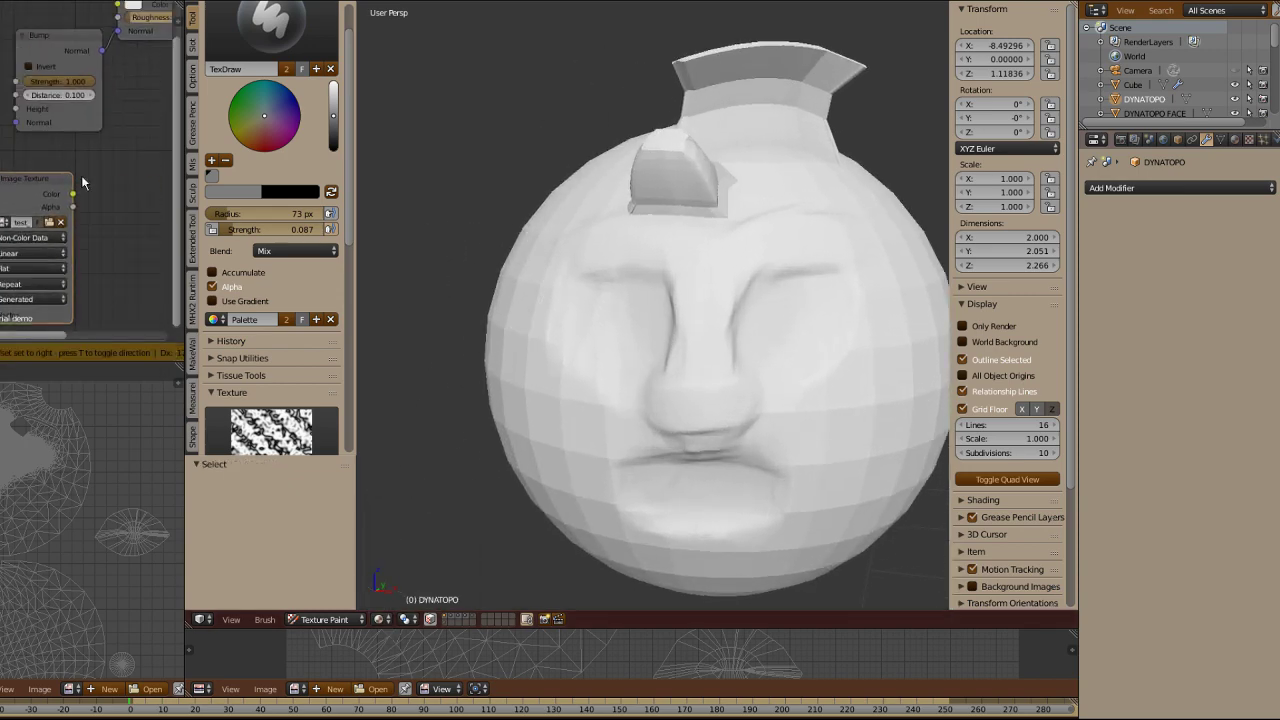
scroll(82, 184, down, 5)
drag(82, 184, 4, 178)
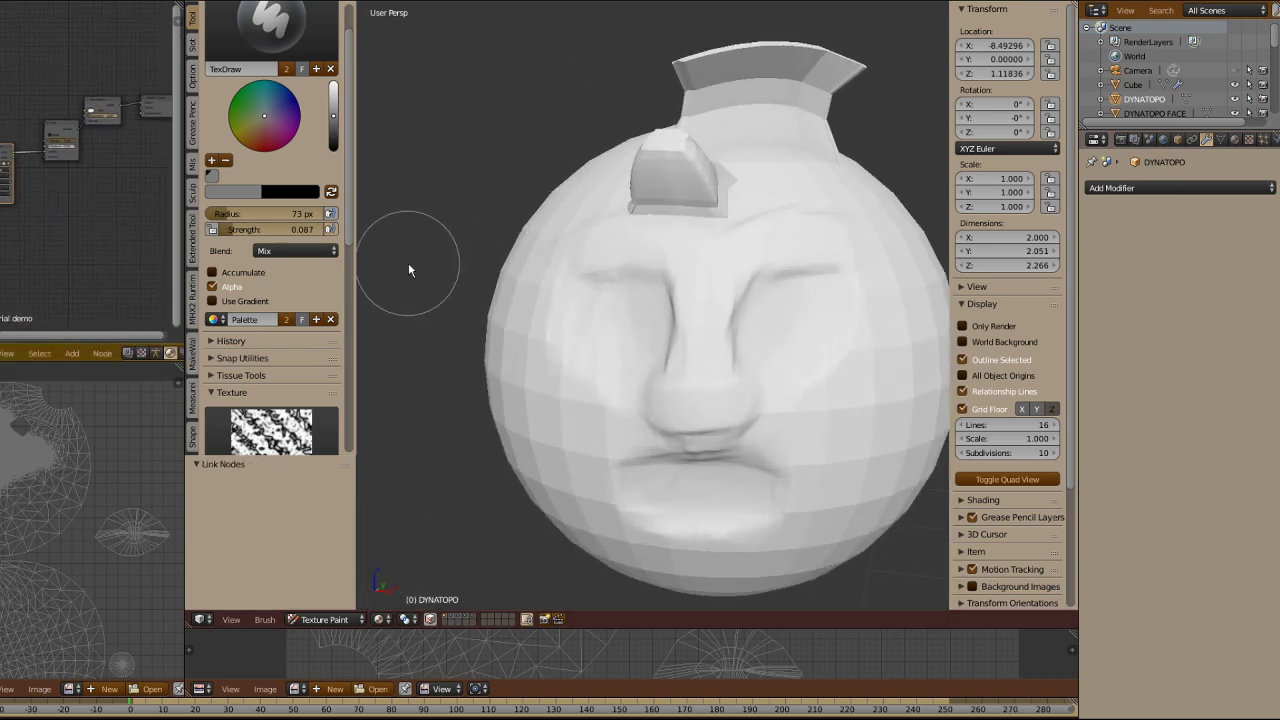
Step: Paint textured bump strokes across the cheek and eye area with the TexDraw brush
middle_drag(409, 266, 445, 185)
middle_drag(417, 229, 634, 320)
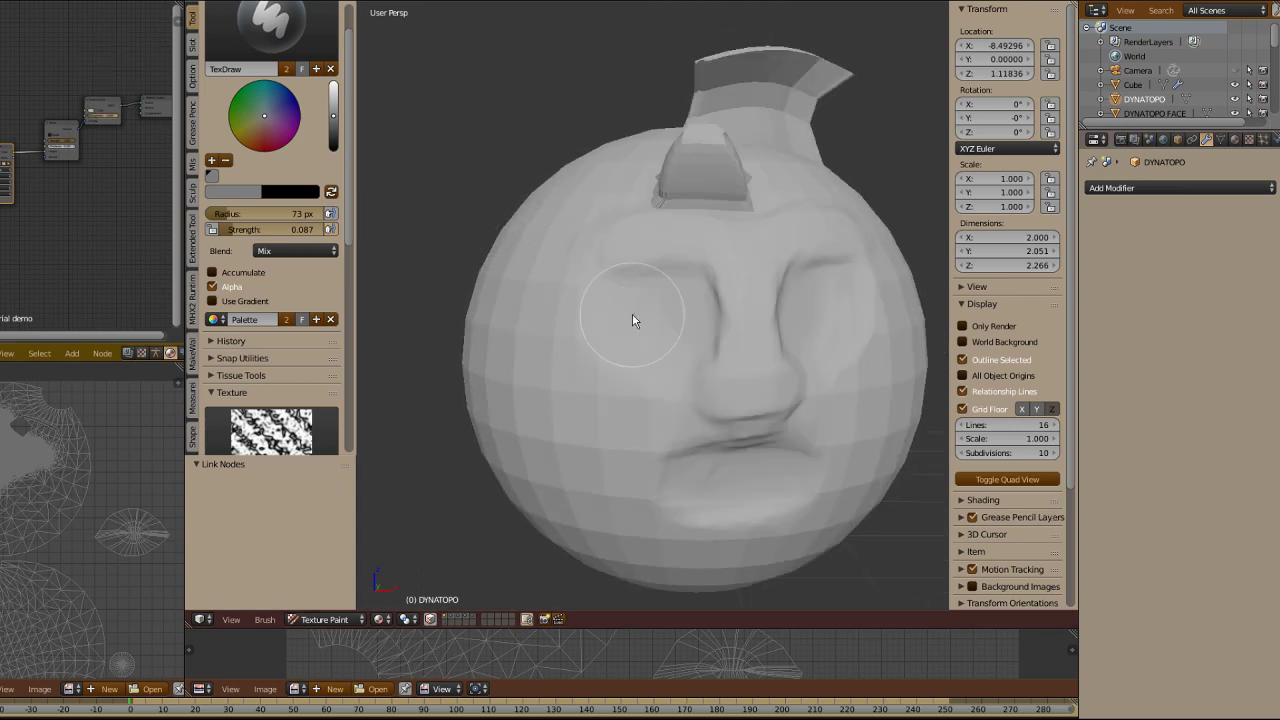
scroll(491, 320, up, 3)
click(529, 270)
drag(529, 270, 578, 285)
scroll(578, 285, up, 3)
drag(420, 215, 890, 335)
middle_drag(660, 360, 619, 274)
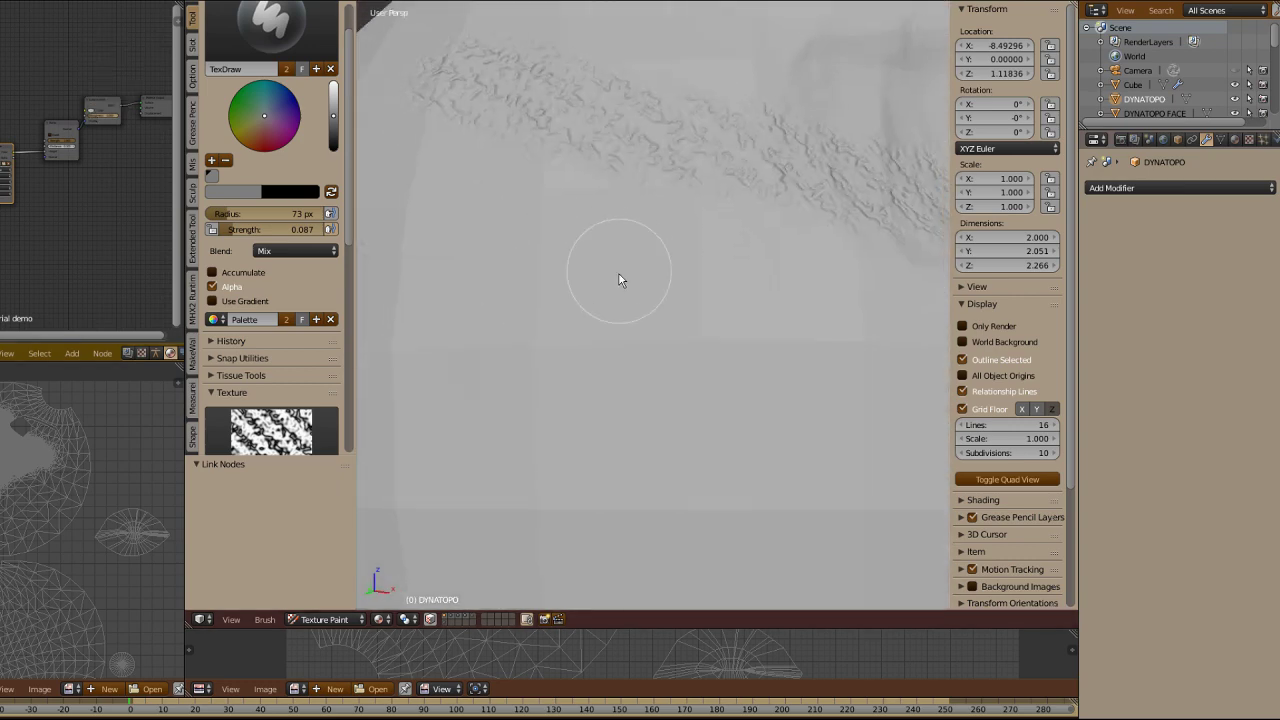
Step: Cover the eye sockets, nose, mouth and the adjoining cheek with the TexDraw bump texture
scroll(619, 274, down, 4)
drag(440, 330, 640, 400)
middle_drag(734, 366, 722, 300)
drag(700, 170, 665, 297)
middle_drag(665, 297, 558, 347)
drag(558, 347, 600, 380)
mouse_move(600, 380)
middle_down()
mouse_move(611, 196)
mouse_move(650, 400)
middle_up()
drag(650, 400, 894, 365)
middle_drag(894, 365, 751, 305)
scroll(751, 305, up, 4)
scroll(751, 305, down, 4)
middle_drag(643, 251, 694, 371)
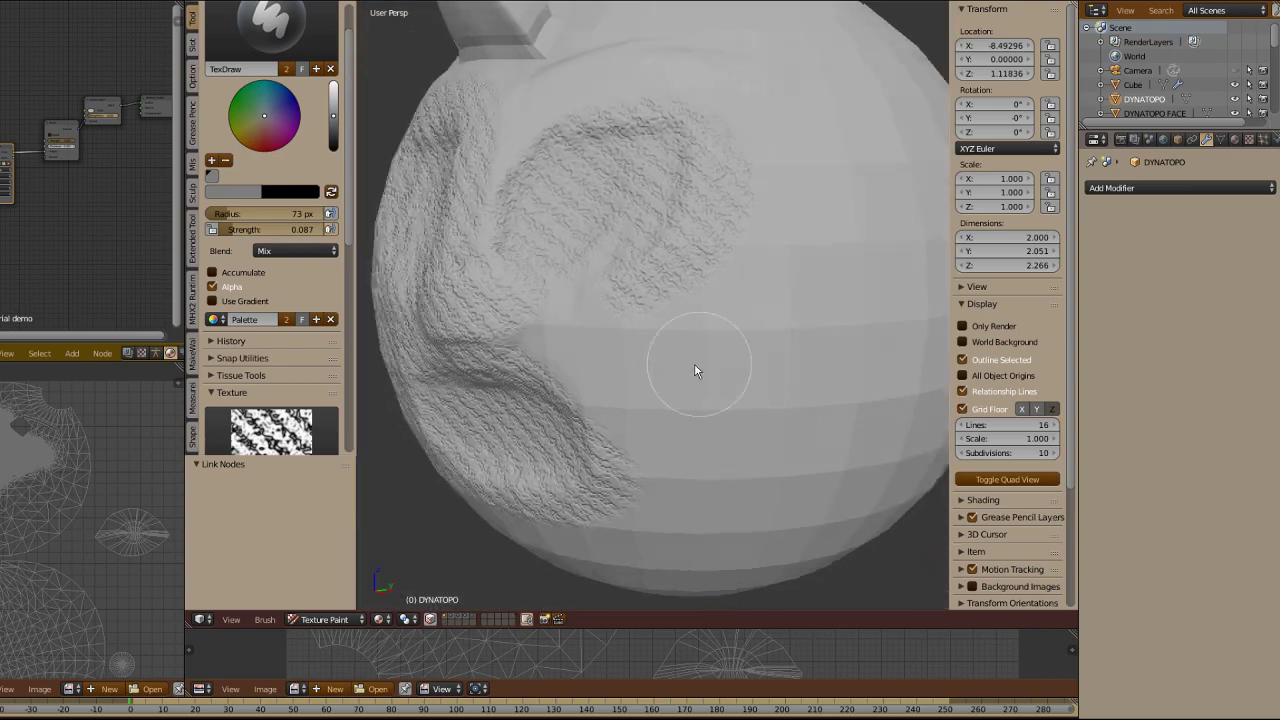
drag(694, 371, 749, 366)
Step: Switch to the Draw brush and paint a long smooth stroke on the untextured side of the sphere
click(270, 25)
click(349, 100)
middle_drag(660, 240, 797, 265)
middle_drag(560, 140, 627, 189)
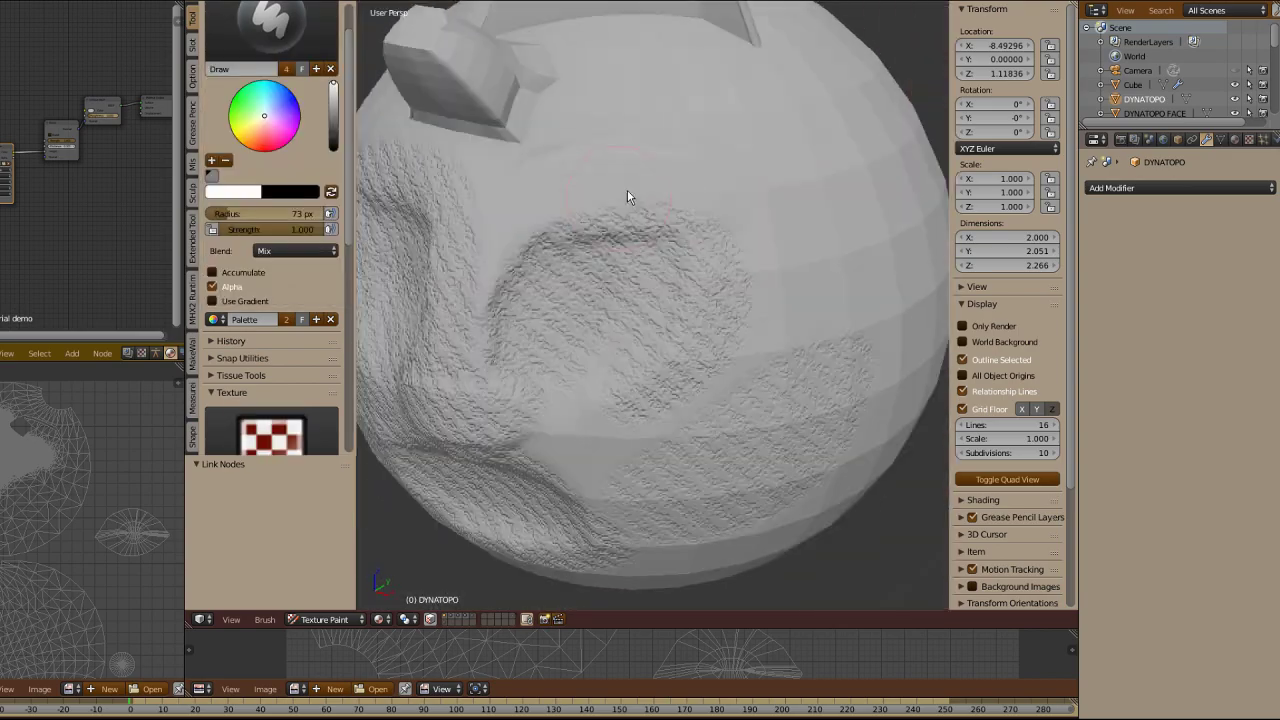
mouse_move(450, 240)
middle_down()
mouse_move(628, 263)
mouse_move(720, 230)
middle_up()
drag(485, 150, 688, 362)
middle_drag(569, 254, 572, 205)
Step: Sample a darker paint color and paint further smooth strokes beside the looped one
key(s)
drag(530, 190, 630, 285)
middle_drag(530, 270, 558, 235)
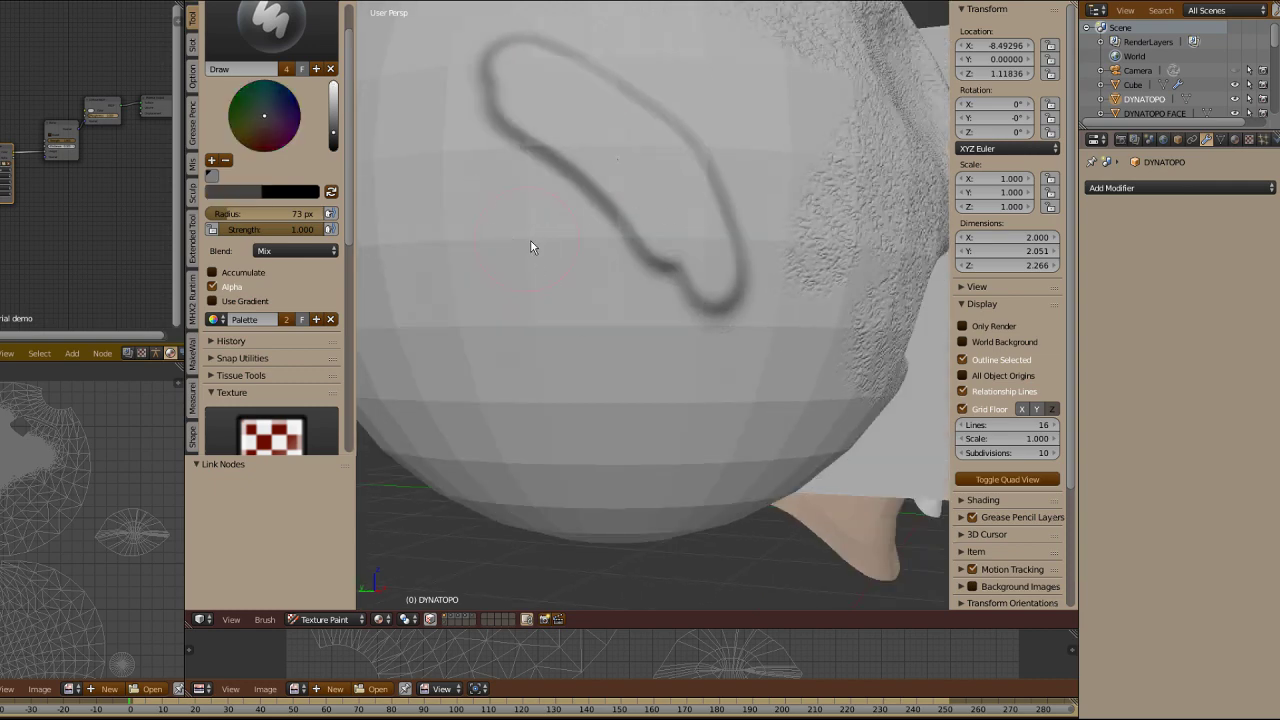
mouse_move(482, 237)
middle_down()
mouse_move(560, 289)
mouse_move(616, 252)
middle_up()
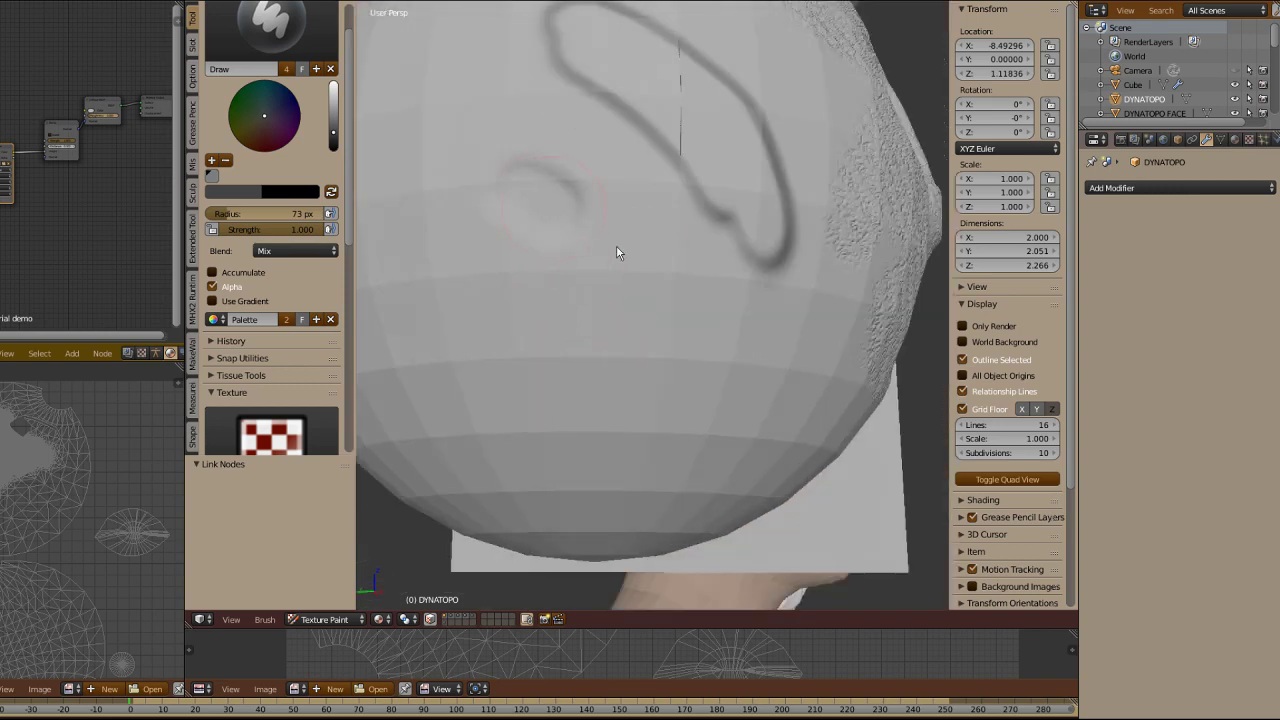
Step: Switch back to the TexDraw brush and review the textured face
click(270, 25)
click(430, 150)
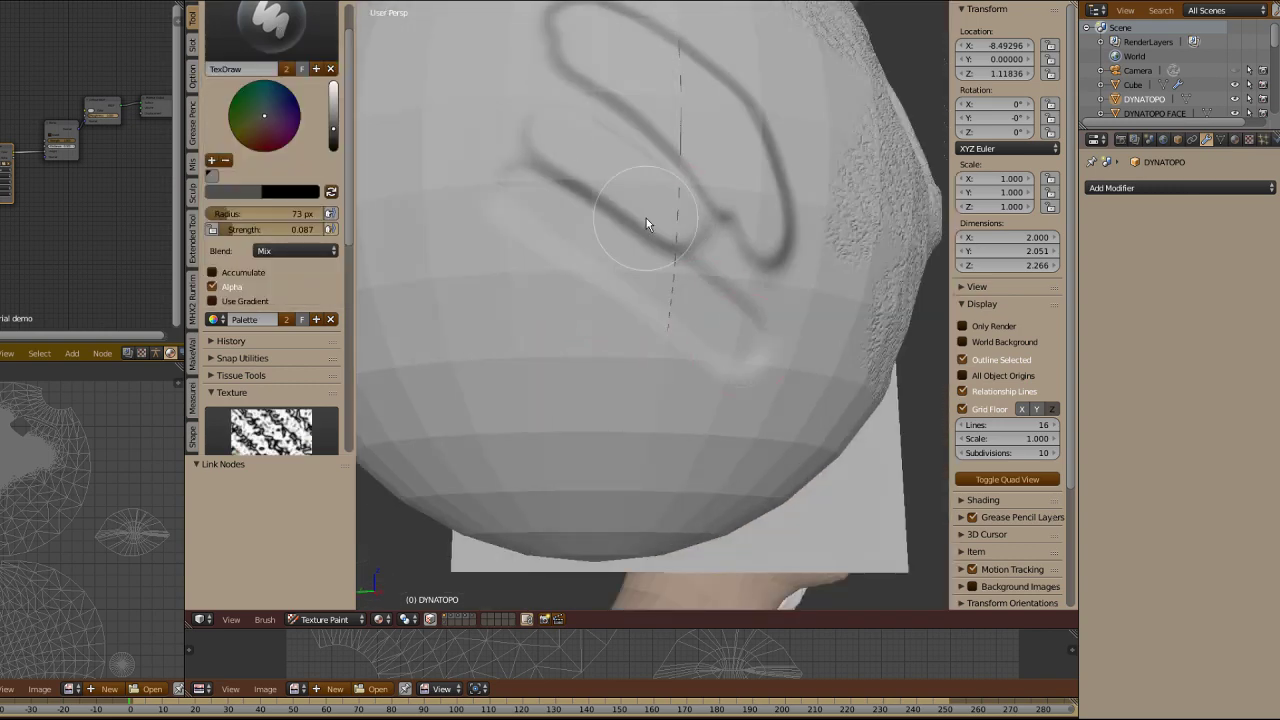
middle_drag(745, 222, 458, 210)
middle_drag(646, 274, 637, 270)
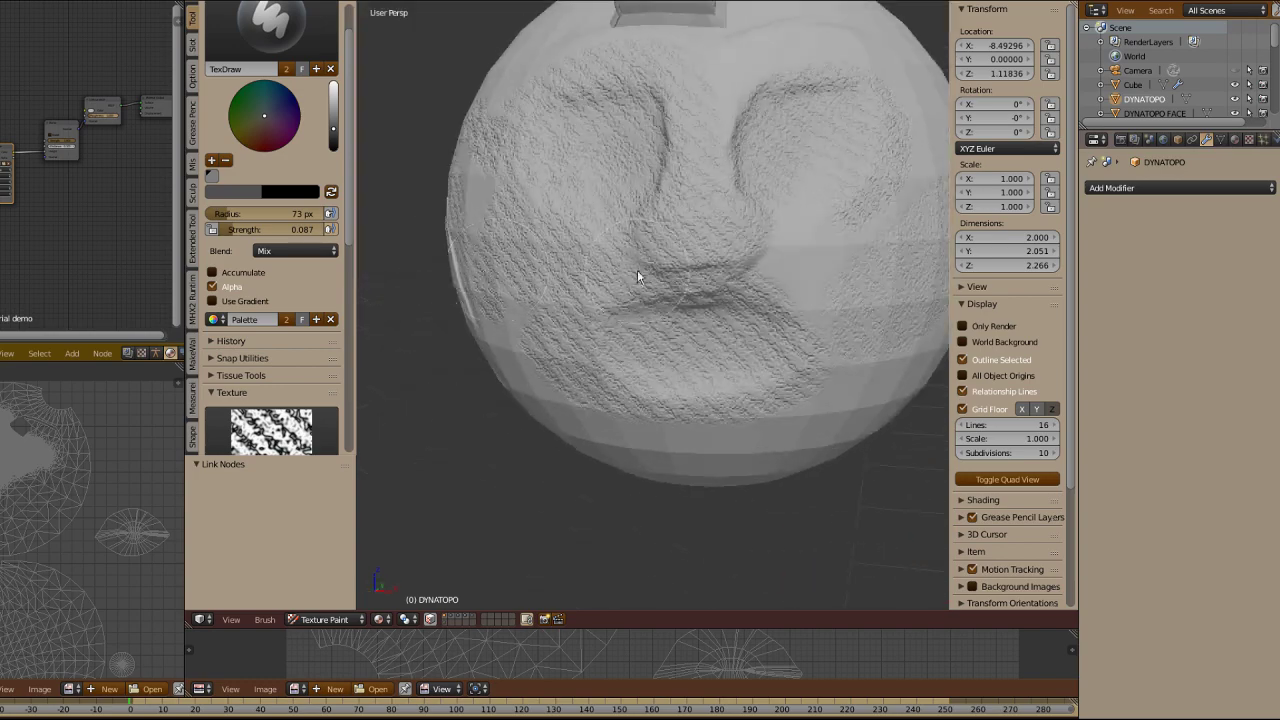
Step: Enlarge the image editor, display the test_diffuse texture in it and shrink the editor again
drag(535, 629, 535, 308)
click(298, 688)
click(345, 586)
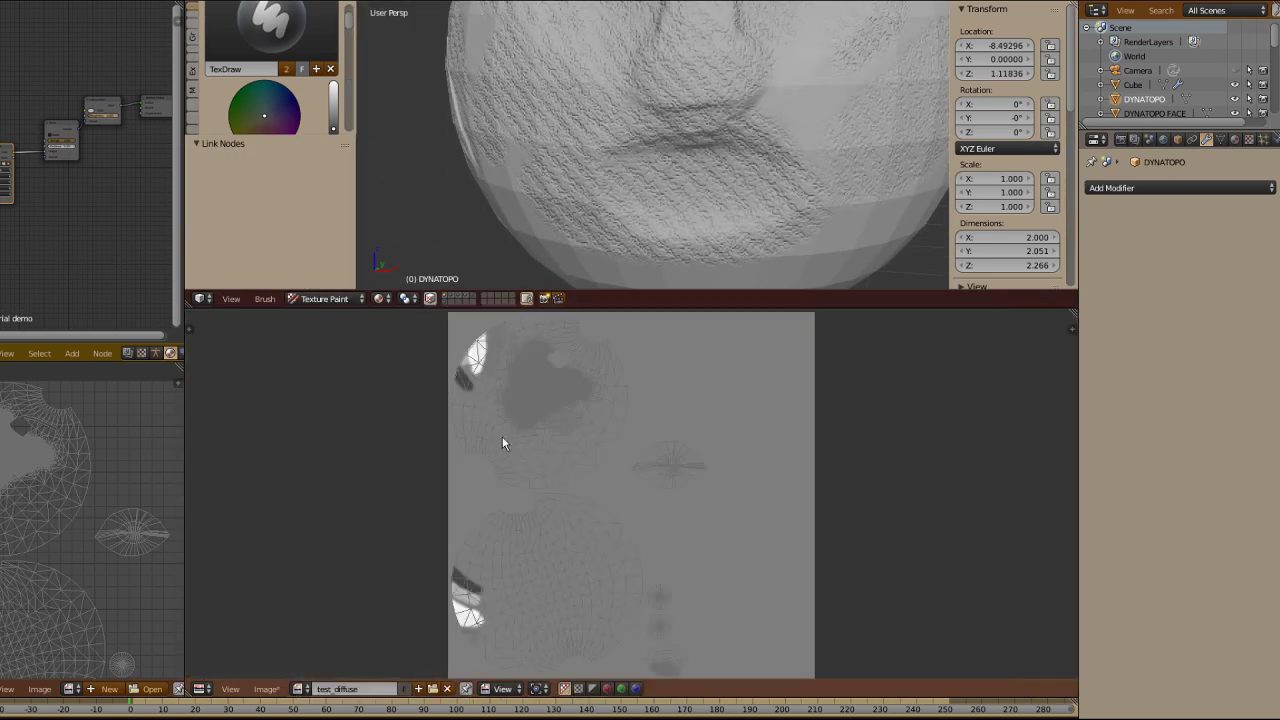
scroll(502, 436, up, 3)
scroll(642, 494, down, 5)
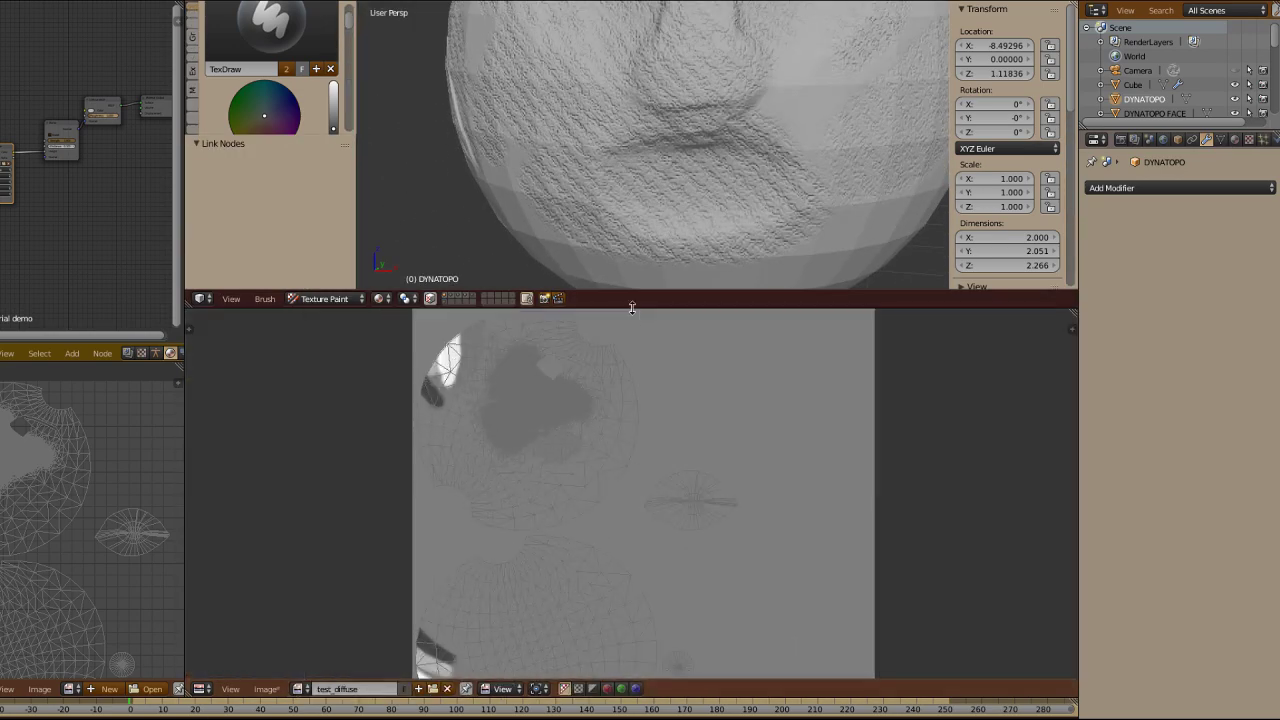
drag(629, 303, 600, 463)
Step: Switch to the Draw brush and paint broad light and black strokes across the untextured side of the sphere
mouse_move(660, 160)
middle_down()
mouse_move(592, 248)
mouse_move(606, 246)
middle_up()
click(272, 30)
click(350, 60)
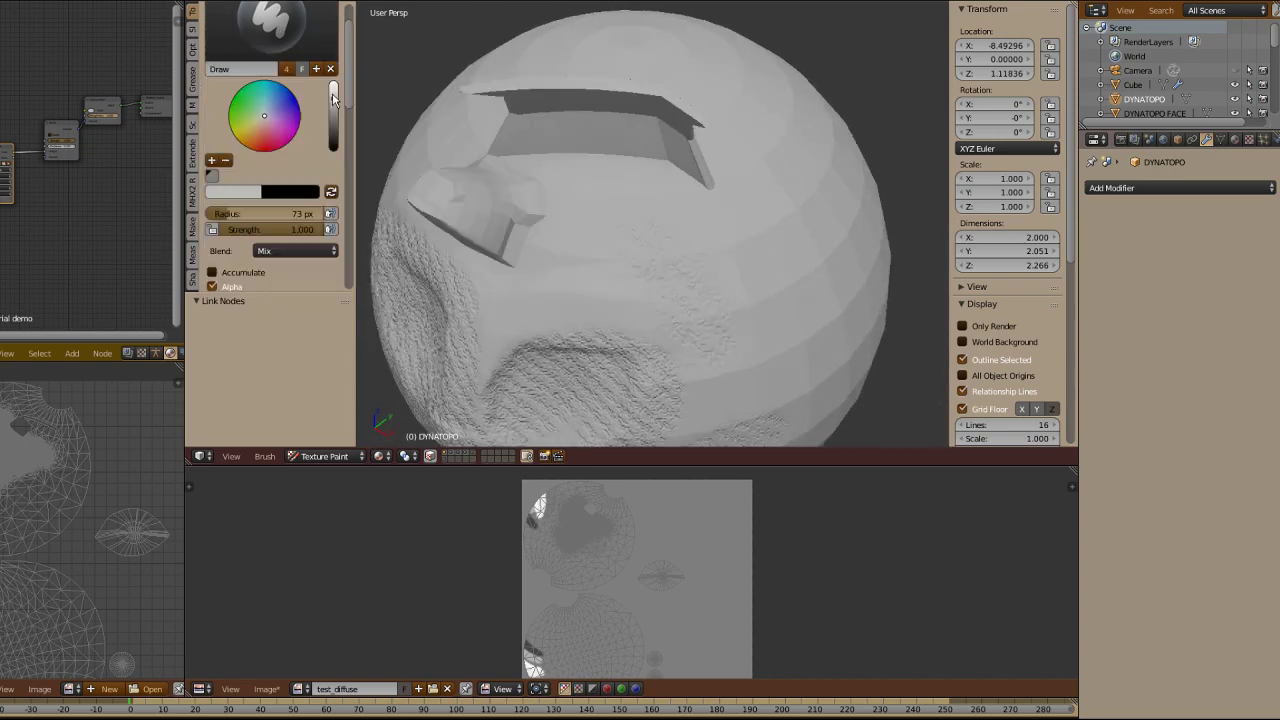
middle_drag(615, 295, 714, 177)
mouse_move(450, 198)
middle_down()
mouse_move(671, 222)
mouse_move(704, 293)
mouse_move(634, 163)
mouse_move(668, 236)
mouse_move(701, 538)
mouse_move(626, 120)
mouse_move(706, 198)
mouse_move(797, 241)
mouse_move(668, 547)
mouse_move(600, 394)
mouse_move(616, 362)
mouse_move(831, 289)
mouse_move(620, 400)
middle_up()
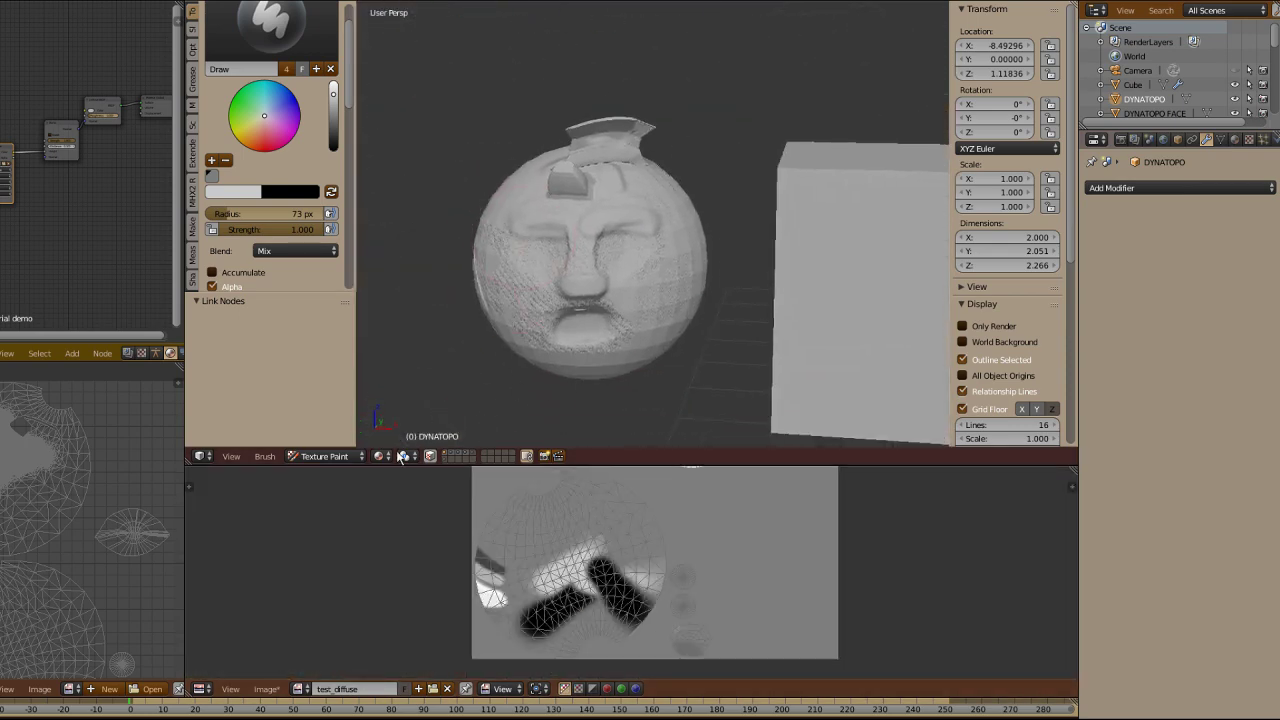
Step: Return the sphere from Texture Paint to Object Mode and show the render settings with the Bake options
click(351, 459)
click(340, 440)
scroll(723, 351, up, 3)
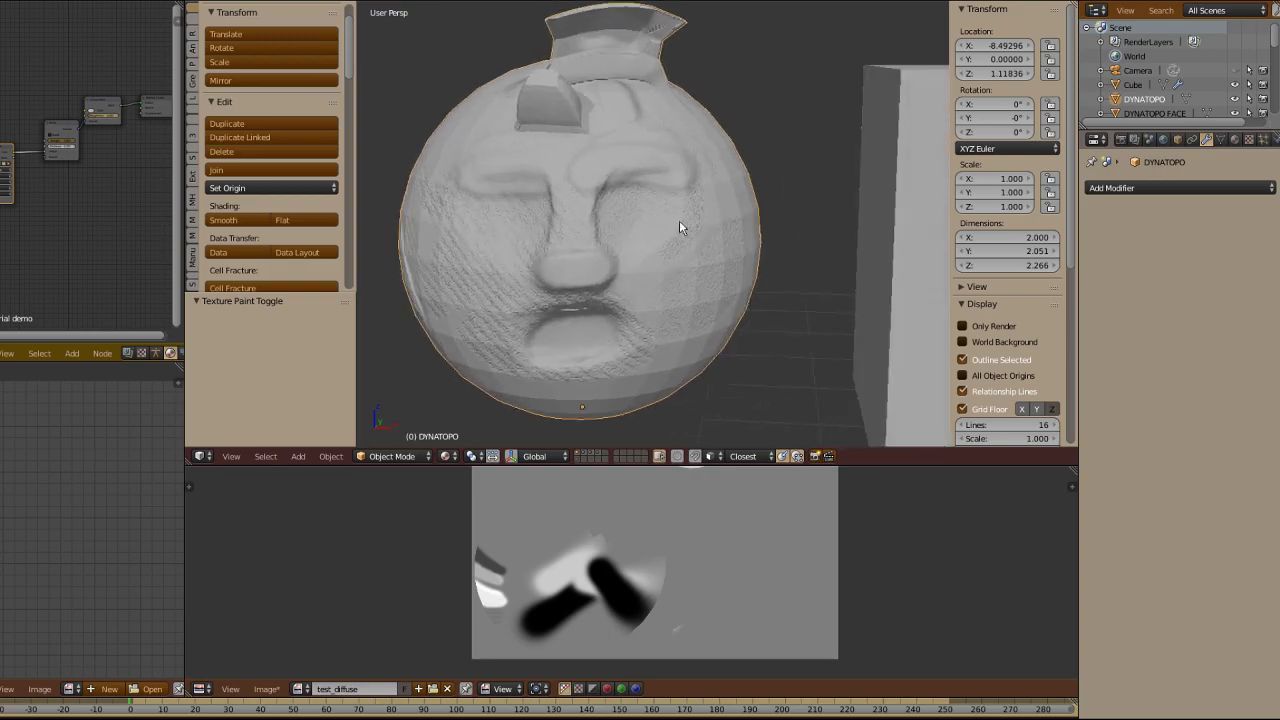
click(1121, 139)
Step: In Edit Mode, inset a face on the coarse side of the sphere with a thickness of 0.042
middle_drag(794, 384, 728, 322)
click(390, 423)
middle_drag(600, 300, 670, 323)
right_click(670, 323)
key(i)
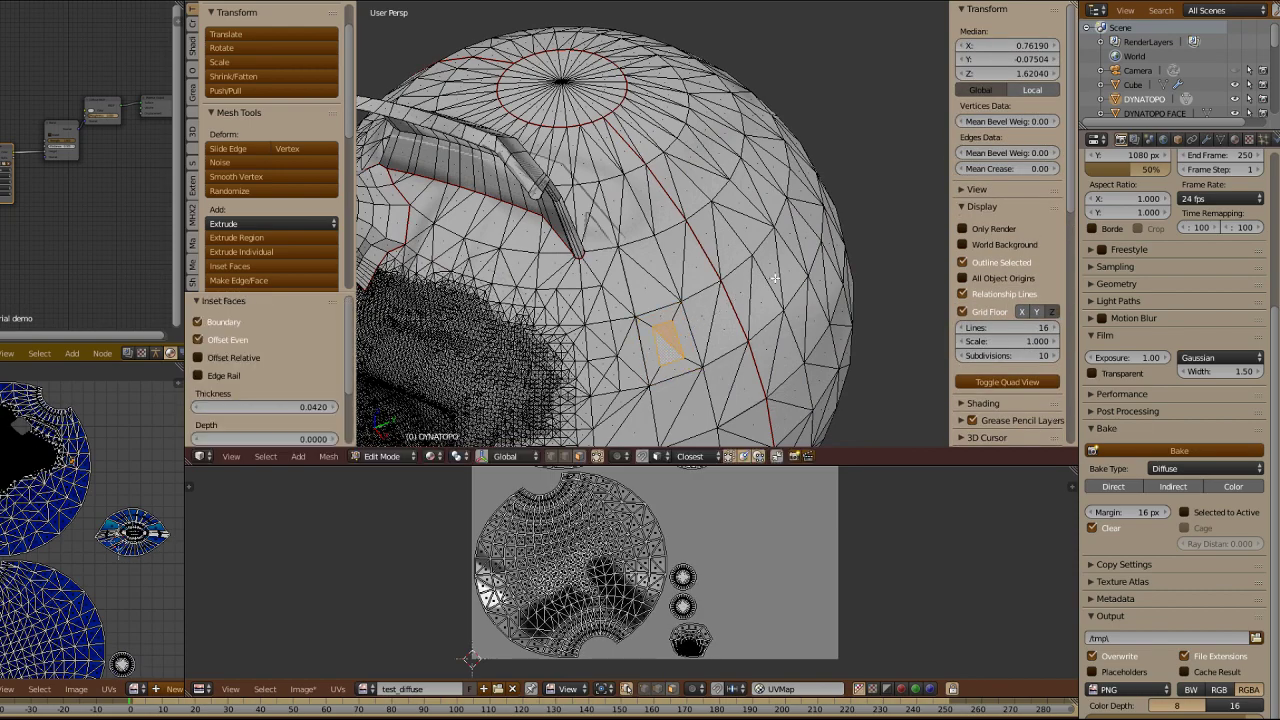
middle_drag(775, 279, 741, 268)
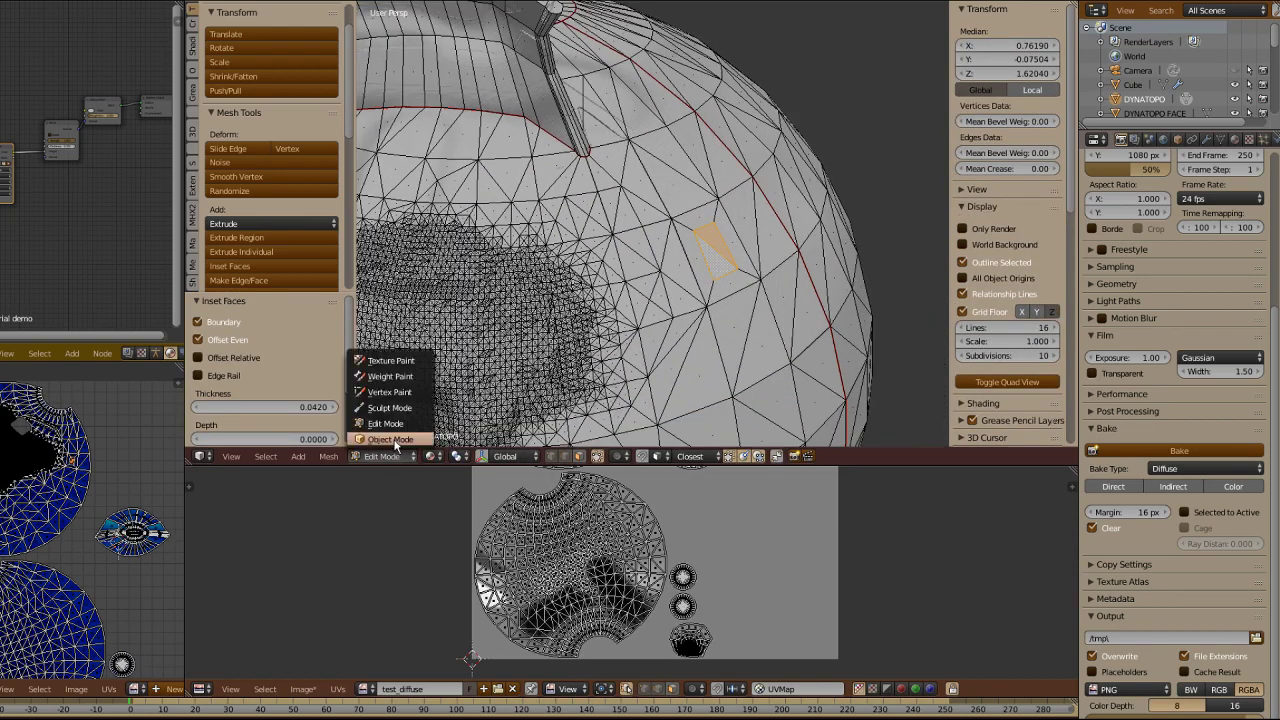
Step: Put the sphere into Sculpt Mode and inspect its side with the Clay Strips brush active
click(390, 439)
click(418, 456)
click(390, 407)
scroll(608, 289, down, 3)
scroll(625, 246, up, 2)
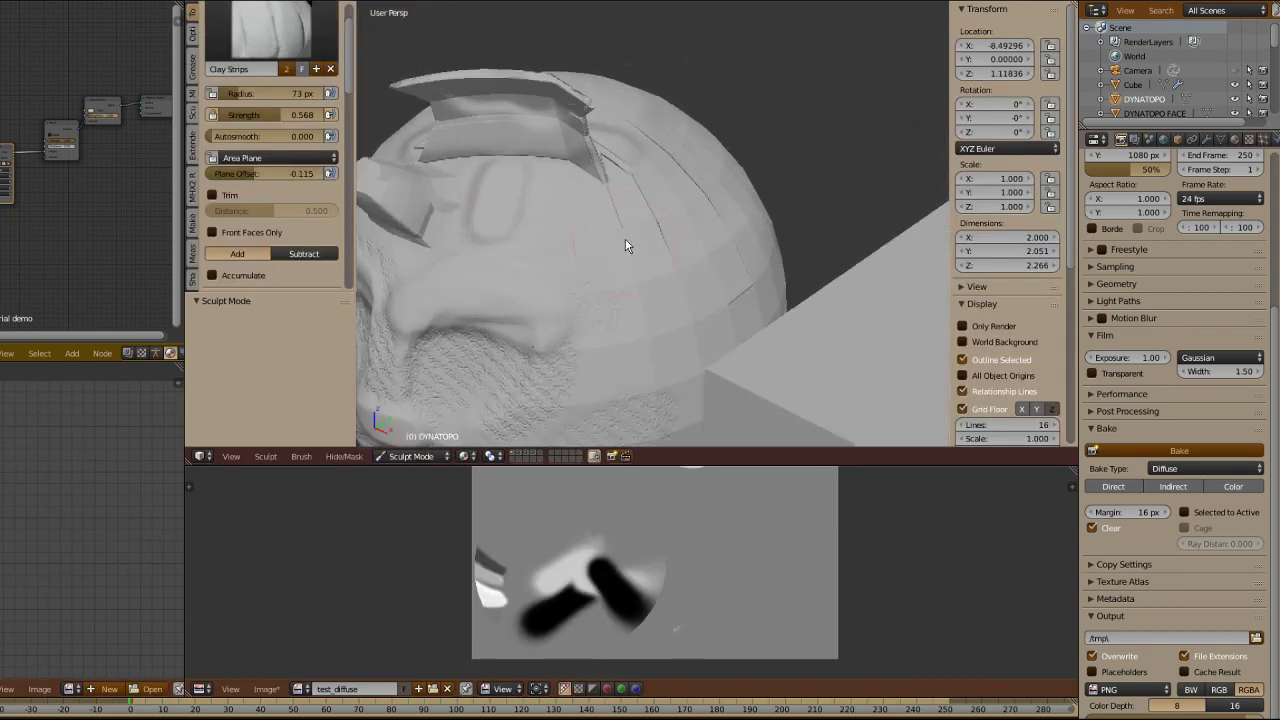
mouse_move(625, 246)
middle_down()
mouse_move(686, 240)
mouse_move(630, 323)
mouse_move(700, 300)
mouse_move(703, 313)
mouse_move(772, 300)
mouse_move(700, 400)
middle_up()
Step: Compare the sphere's mesh in Edit Mode with its UV islands over the painted texture
click(411, 456)
click(390, 423)
drag(672, 466, 650, 237)
scroll(634, 254, up, 2)
drag(824, 236, 824, 385)
scroll(650, 250, down, 5)
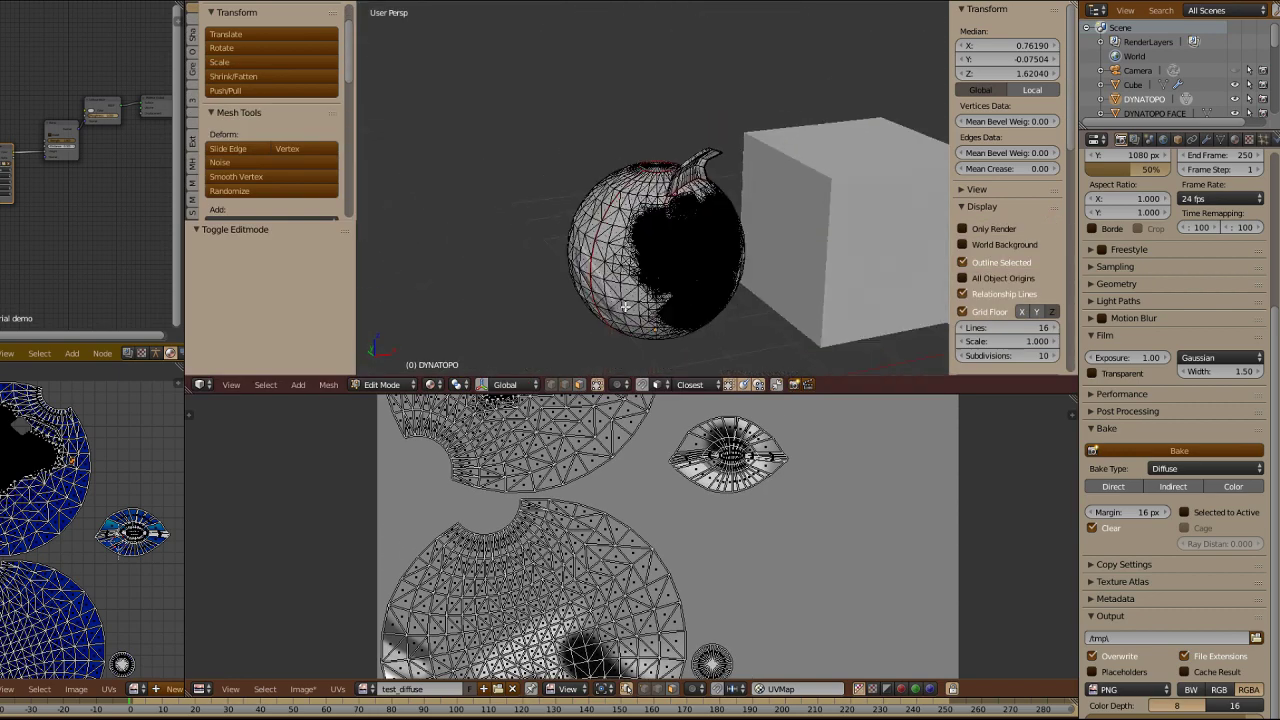
key(Tab)
key(Tab)
Step: Return to Texture Paint mode and paint TexDraw bump texture near the smooth grooves on the sphere
click(611, 338)
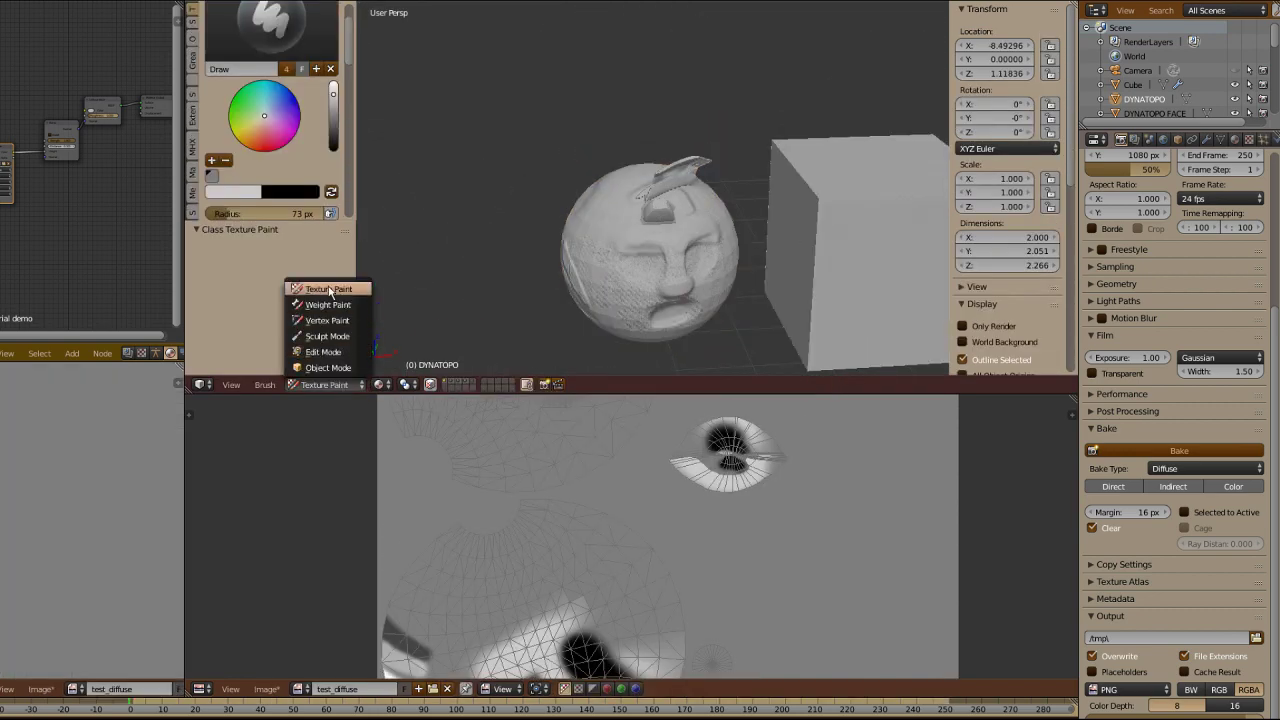
click(329, 289)
scroll(622, 179, up, 5)
middle_drag(622, 179, 569, 173)
mouse_move(648, 225)
middle_down()
mouse_move(709, 182)
mouse_move(610, 165)
middle_up()
middle_drag(609, 663, 780, 555)
scroll(780, 555, up, 4)
middle_drag(586, 191, 677, 241)
drag(619, 238, 670, 262)
Step: Examine how the strokes painted on the sphere map onto the texture image
scroll(656, 545, up, 4)
middle_drag(656, 545, 658, 499)
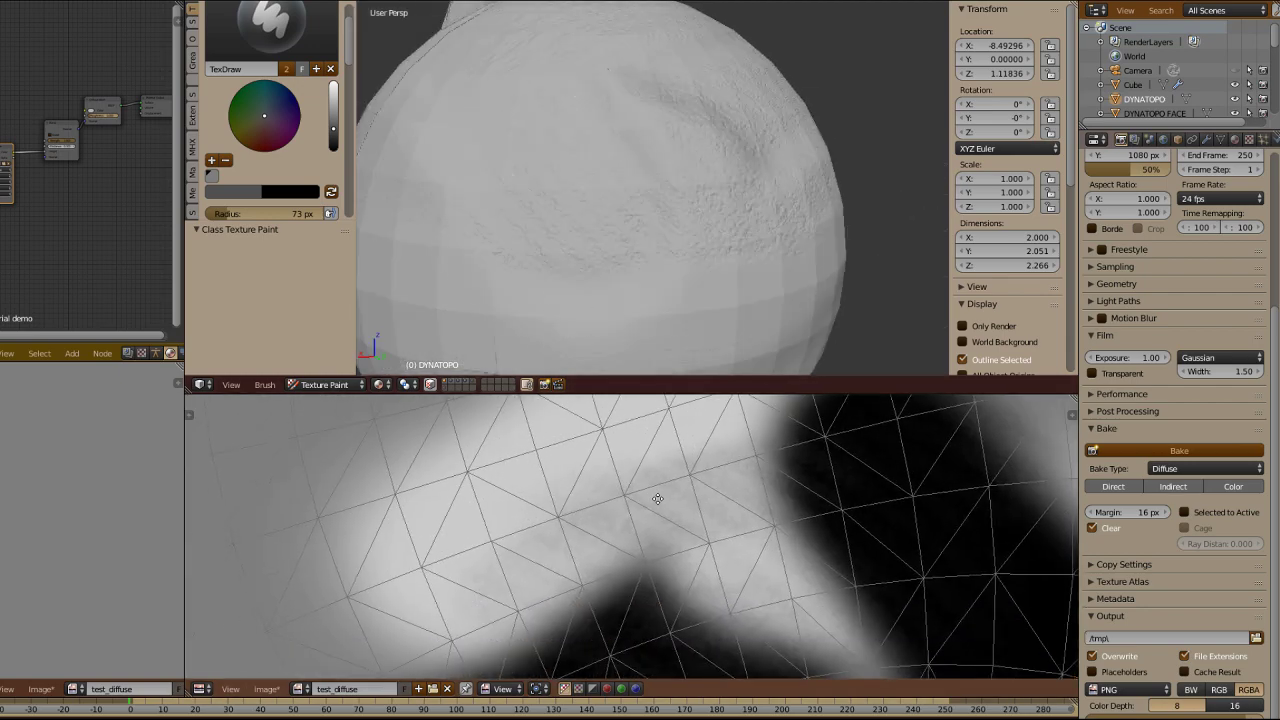
scroll(658, 499, down, 3)
middle_drag(640, 270, 779, 170)
scroll(701, 580, down, 2)
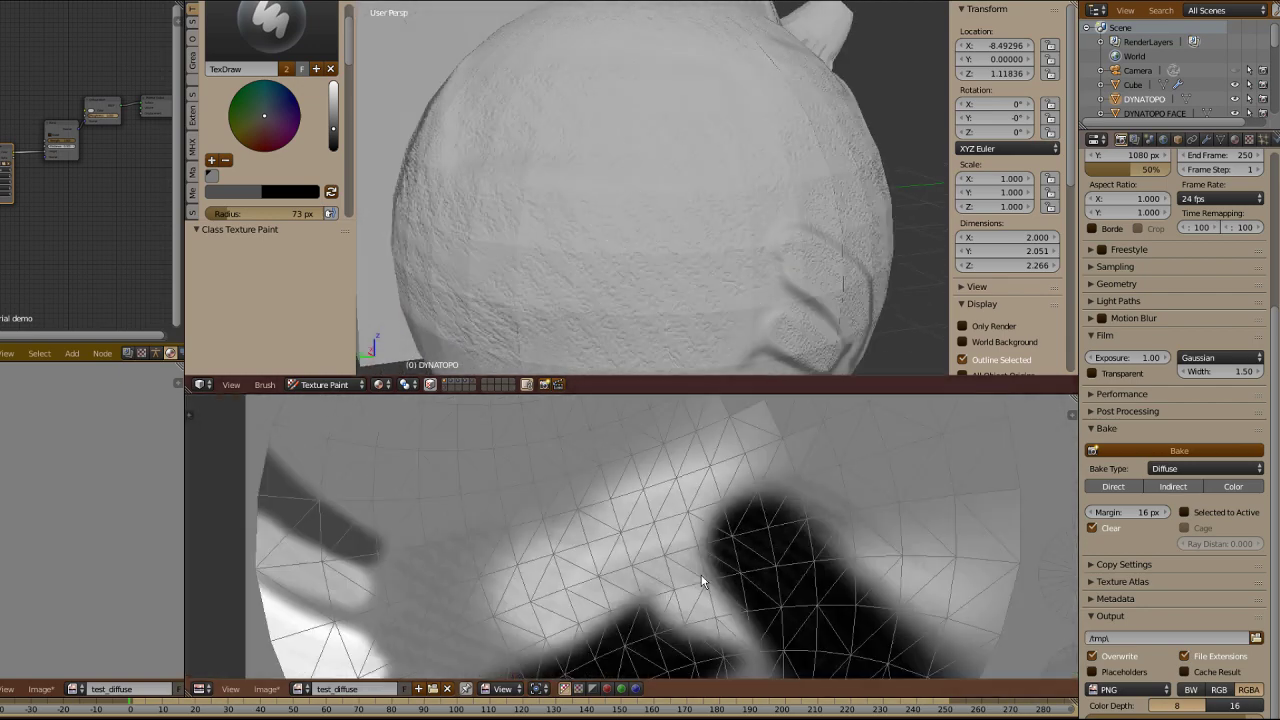
scroll(701, 580, down, 2)
key(t)
key(t)
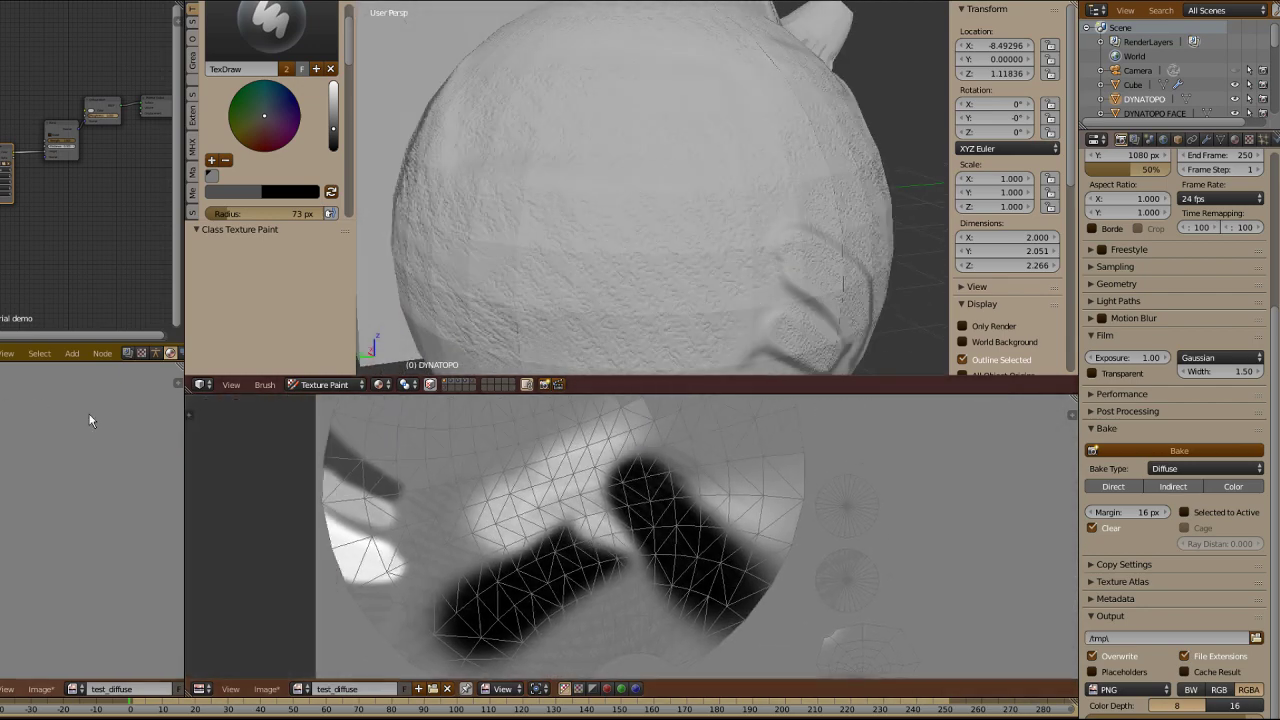
scroll(1015, 494, down, 5)
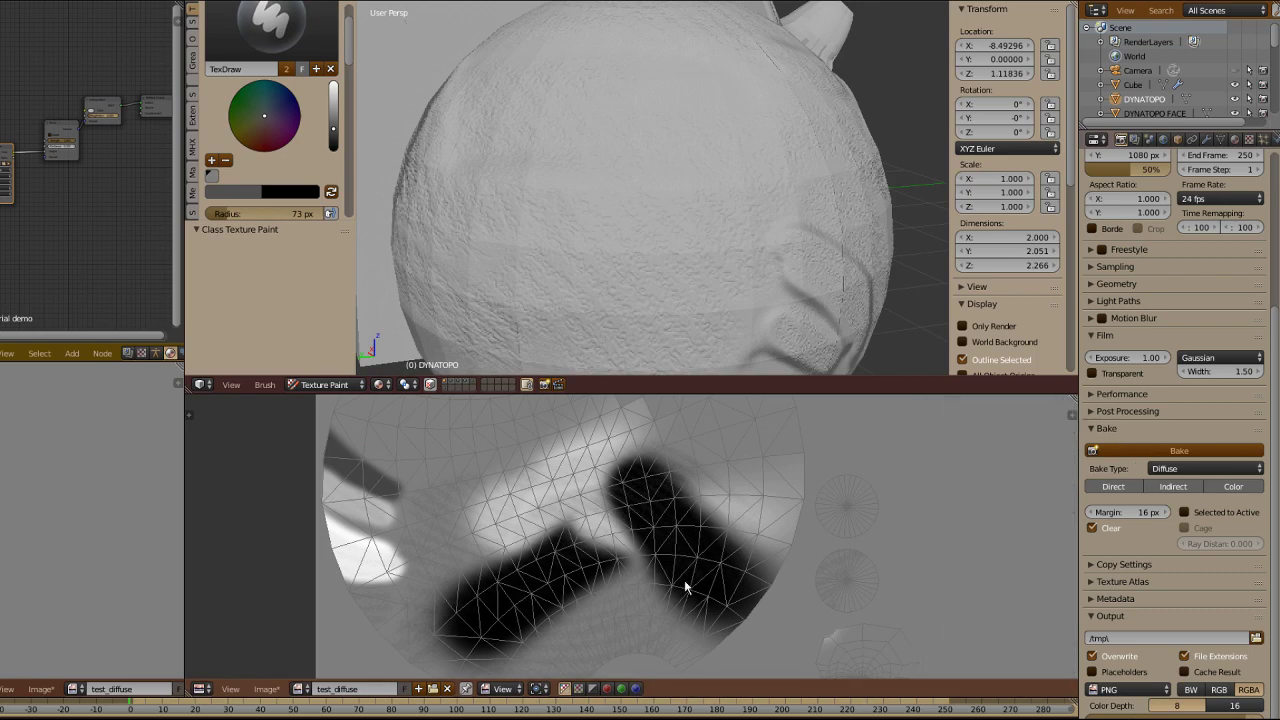
Step: Switch the image editor to Paint mode and cover more of the sphere's side with stronger TexDraw bump texture
middle_drag(556, 468, 568, 532)
scroll(600, 525, up, 3)
scroll(704, 260, down, 4)
middle_drag(780, 236, 480, 245)
scroll(688, 494, down, 6)
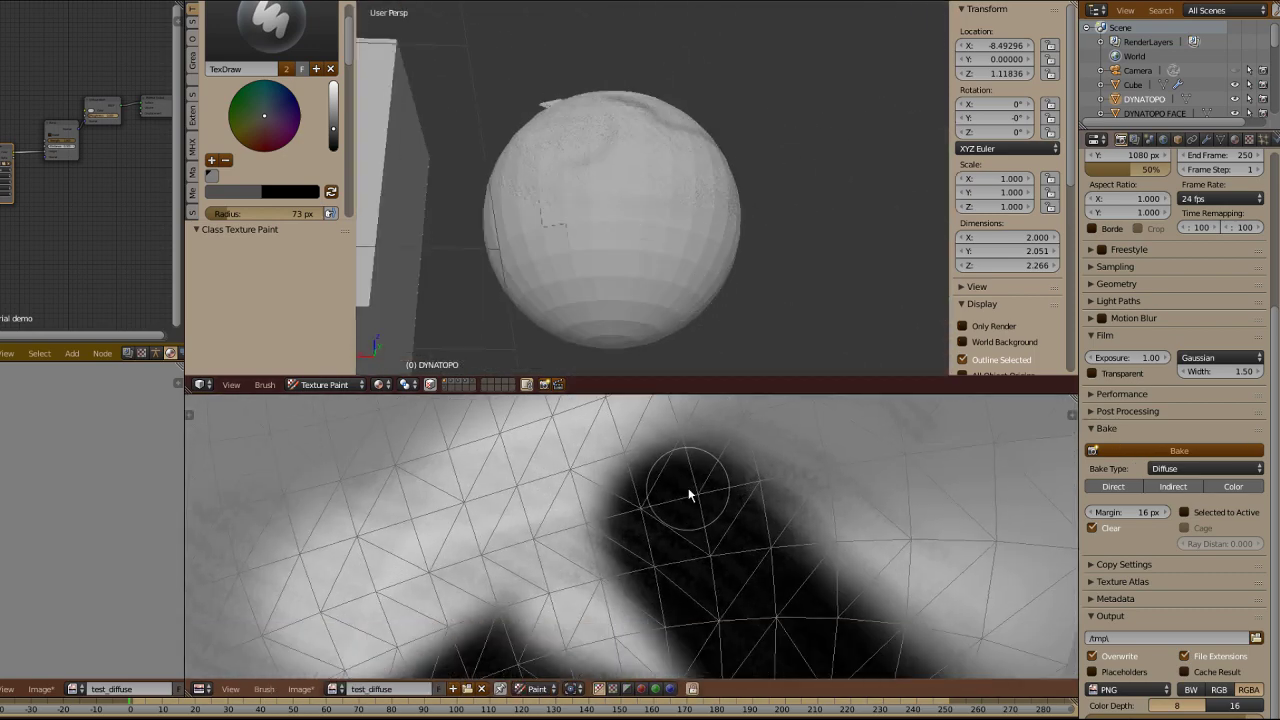
middle_drag(610, 540, 674, 668)
scroll(608, 530, up, 4)
mouse_move(735, 320)
middle_down()
mouse_move(760, 240)
mouse_move(700, 170)
mouse_move(690, 185)
middle_up()
scroll(640, 220, up, 4)
middle_drag(471, 526, 472, 388)
mouse_move(745, 225)
middle_down()
mouse_move(791, 248)
mouse_move(742, 215)
middle_up()
middle_drag(661, 202, 563, 309)
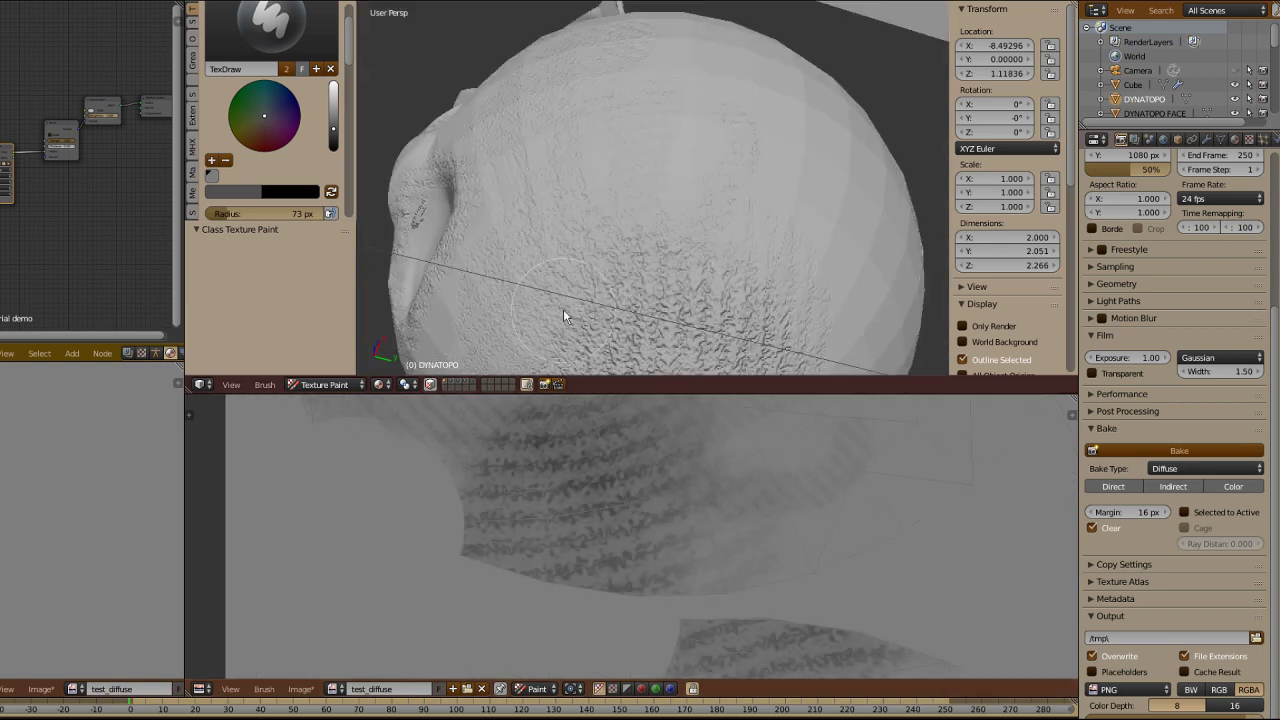
Step: Look over the painted texture and return the sphere to Object Mode
scroll(710, 455, down, 6)
middle_drag(745, 457, 622, 534)
mouse_move(565, 190)
middle_down()
mouse_move(646, 301)
mouse_move(640, 262)
middle_up()
scroll(640, 262, down, 3)
click(328, 384)
click(333, 368)
middle_drag(730, 130, 775, 91)
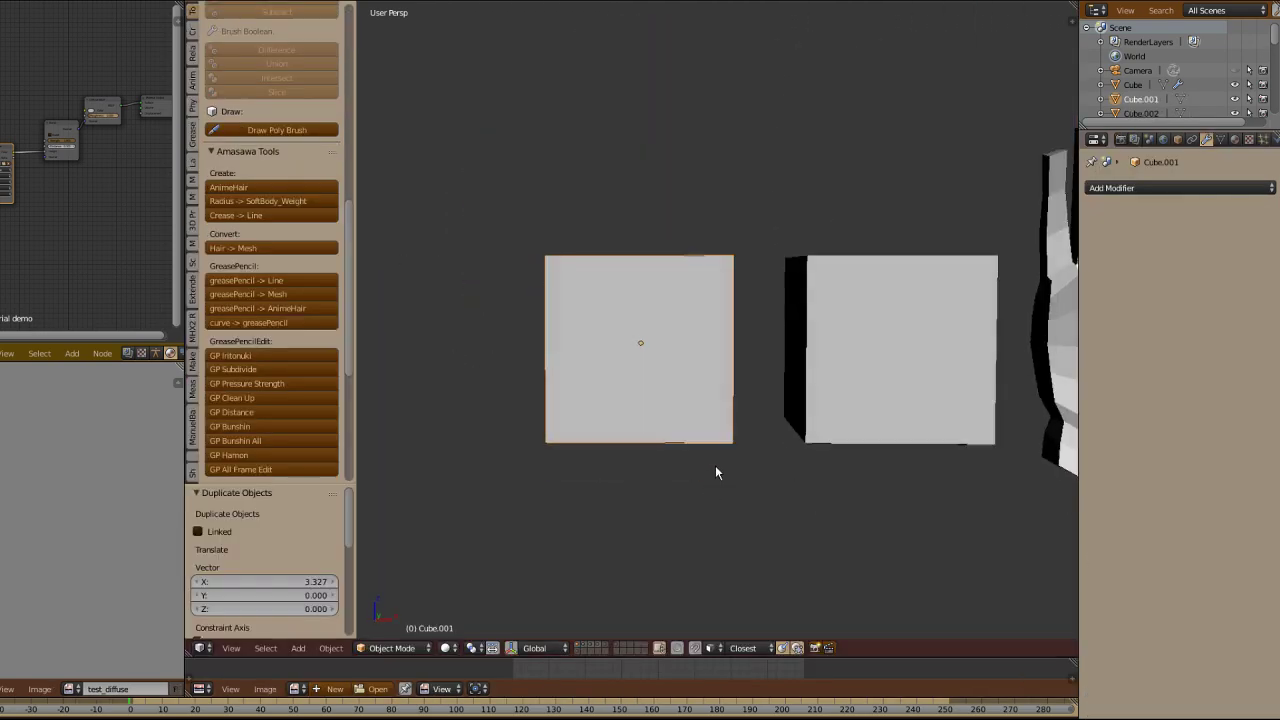
Step: Add a Multiresolution modifier to the selected duplicate cube and subdivide it three times with Catmull-Clark
middle_drag(714, 471, 857, 271)
click(1180, 220)
click(997, 355)
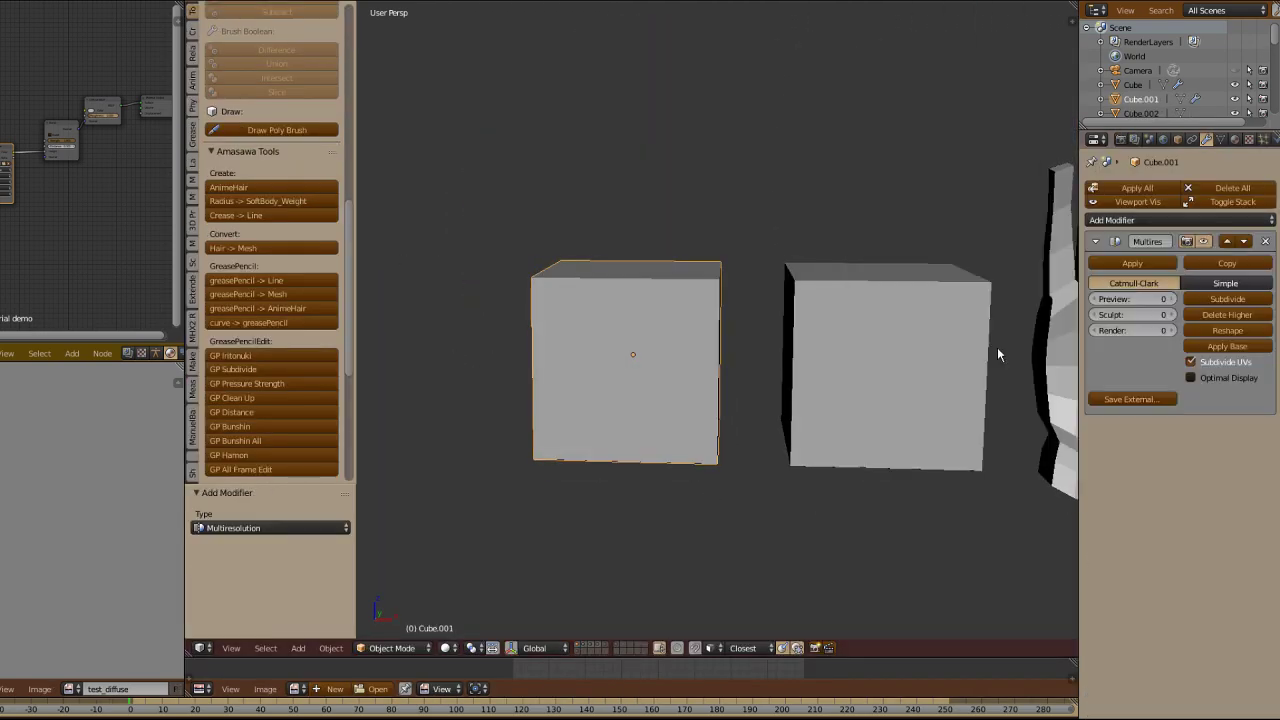
click(1228, 299)
click(1228, 299)
click(1228, 299)
scroll(679, 341, up, 5)
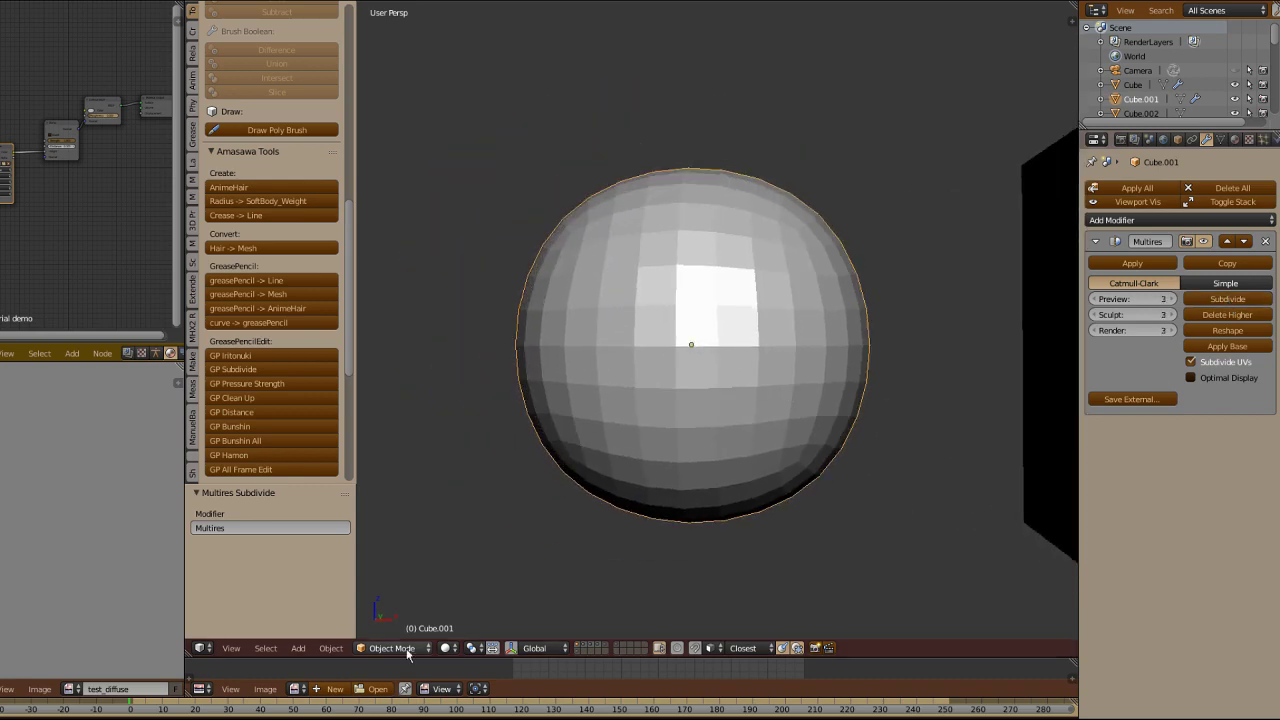
Step: In Edit Mode, inset the front face of the cube with a thickness of about 0.21
key(Tab)
scroll(745, 368, down, 3)
middle_drag(755, 366, 668, 402)
key(ctrl+Tab)
right_click(657, 363)
key(i)
click(686, 345)
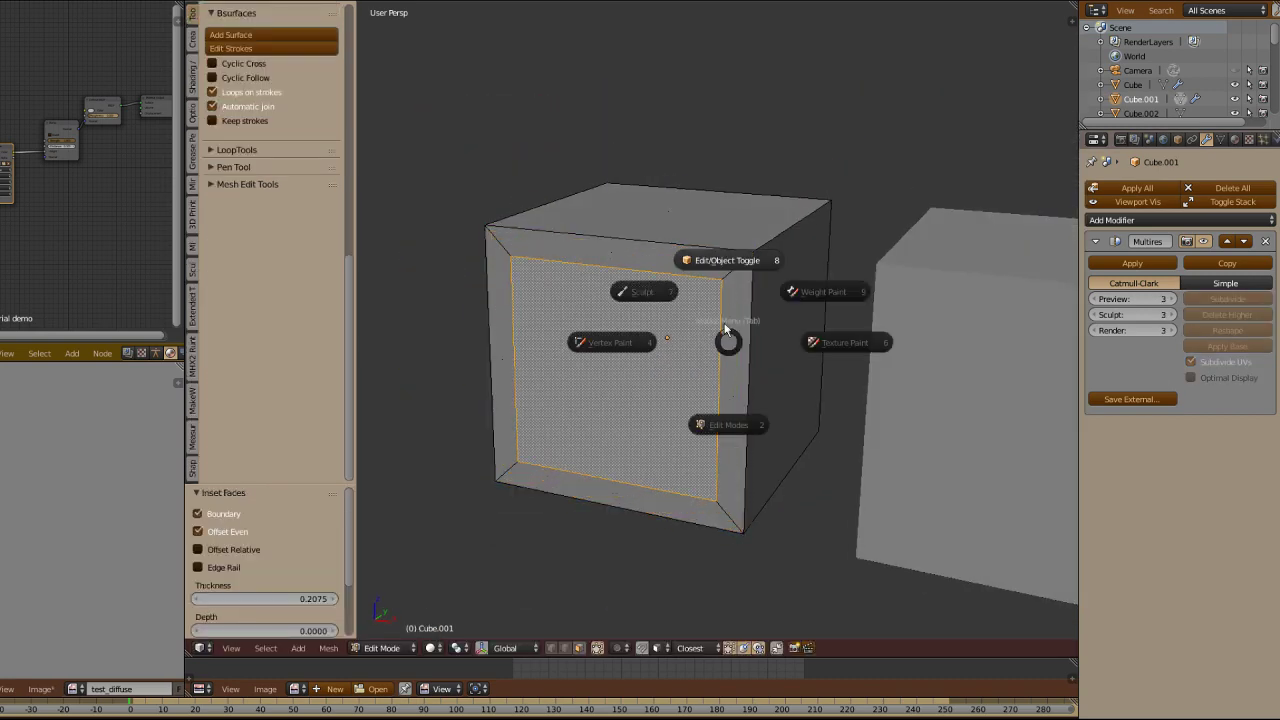
click(725, 328)
Step: Extrude the inset front face outward and view the subdivided result in Object Mode
key(Tab)
key(e)
click(614, 391)
key(Tab)
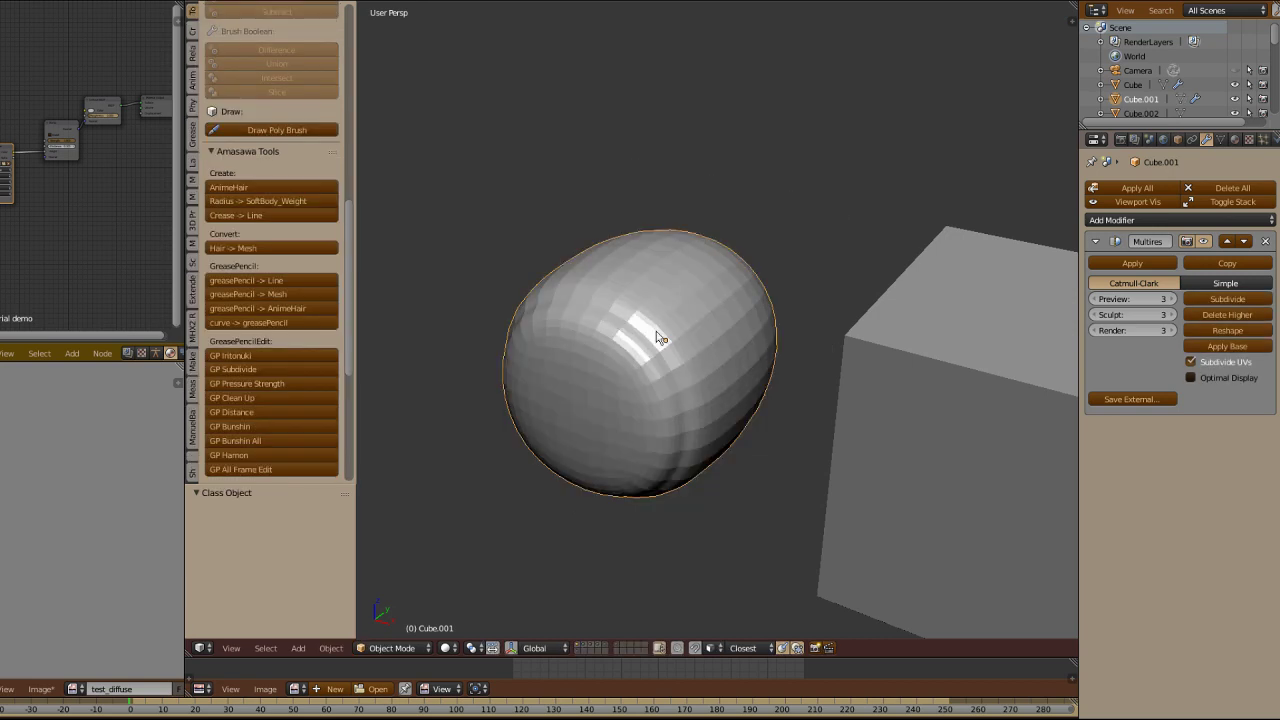
Step: Extrude the front face further in steps, scaling it by 1.213 and 0.647 to form a stepped protrusion
key(Tab)
middle_drag(660, 338, 579, 380)
key(e)
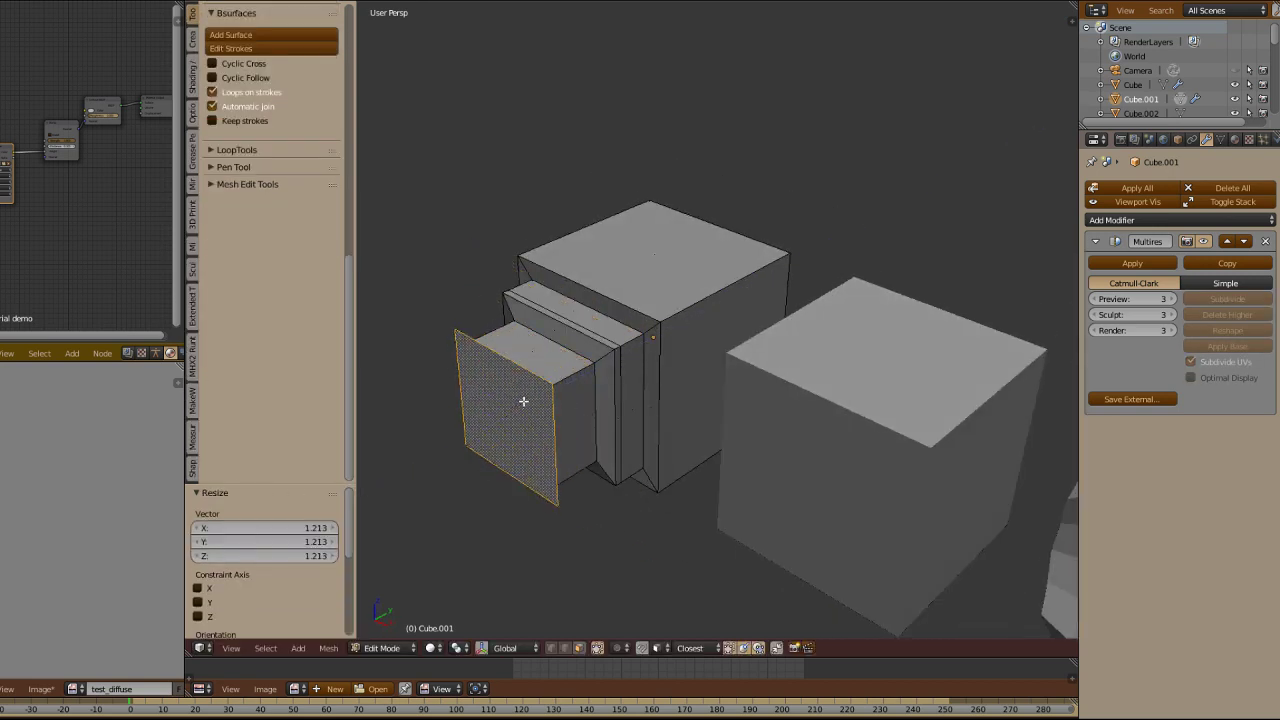
click(487, 420)
middle_drag(487, 420, 543, 394)
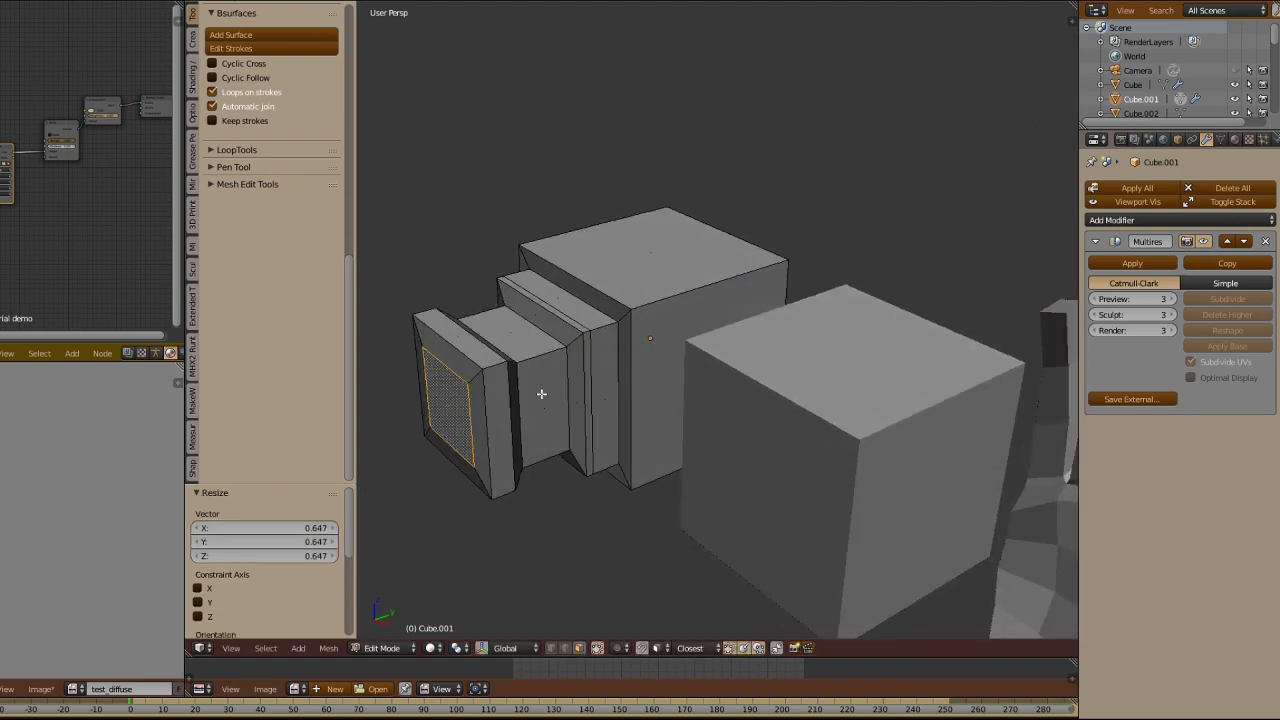
key(Tab)
key(Tab)
middle_drag(636, 298, 638, 325)
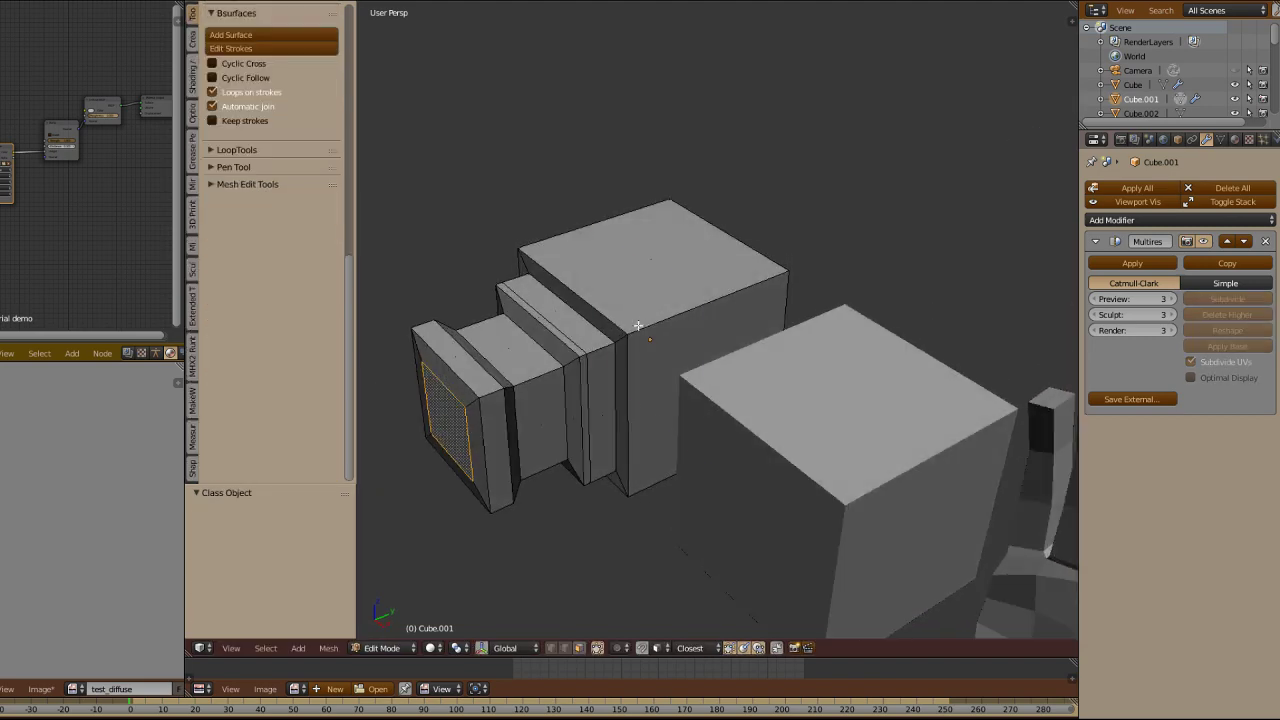
Step: Cut additional edge loops into the body of the stepped cube in Edit Mode
click(561, 361)
key(Tab)
middle_drag(561, 361, 794, 329)
key(Tab)
key(ctrl+r)
key(Tab)
key(ctrl+r)
click(540, 220)
Step: Extrude a top face of the stepped cube upward and view it in Object Mode
key(Tab)
key(Tab)
key(ctrl+Tab)
right_click(710, 272)
key(e)
click(710, 249)
key(Tab)
Step: Replace the neighbouring cube's modifier with a Multiresolution modifier set to Simple and subdivide it to level 3
right_click(794, 329)
click(1265, 241)
click(1150, 220)
click(994, 349)
click(1225, 283)
Step: Extrude the front face of the Simple-subdivided cube outward in several insets and steps
key(a)
middle_drag(781, 283, 700, 328)
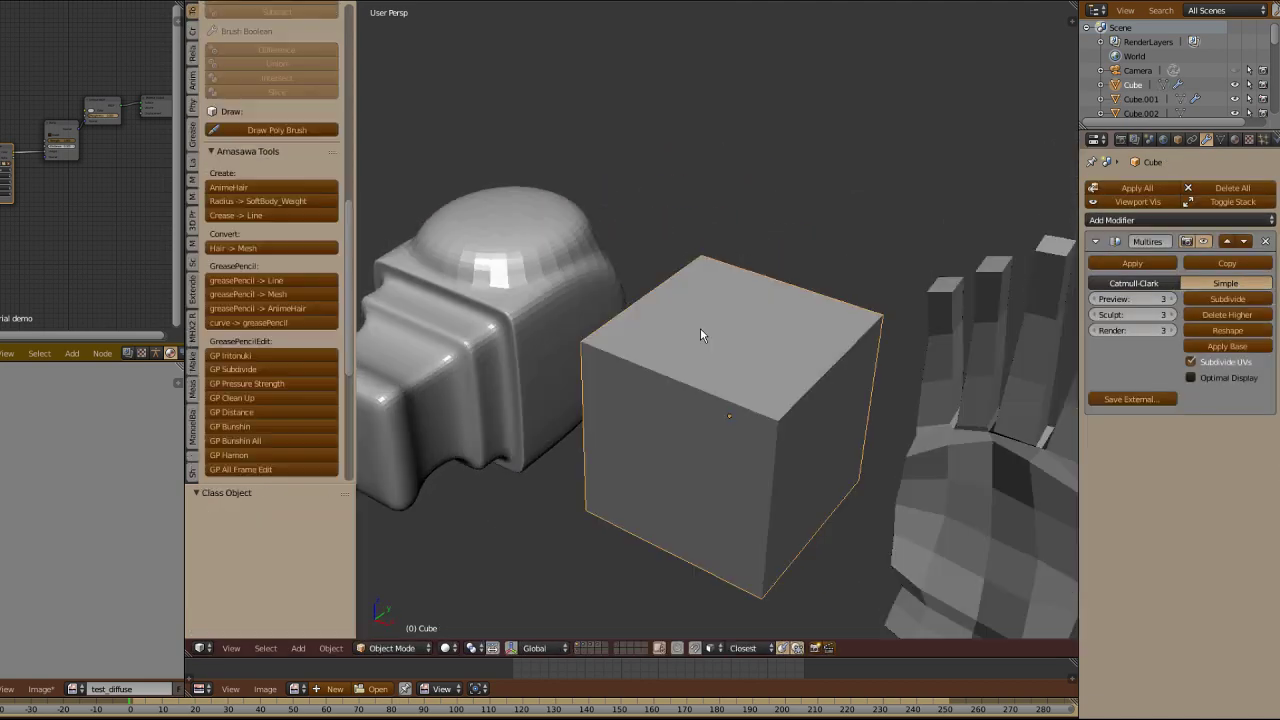
right_click(698, 398)
key(e)
click(672, 432)
key(Tab)
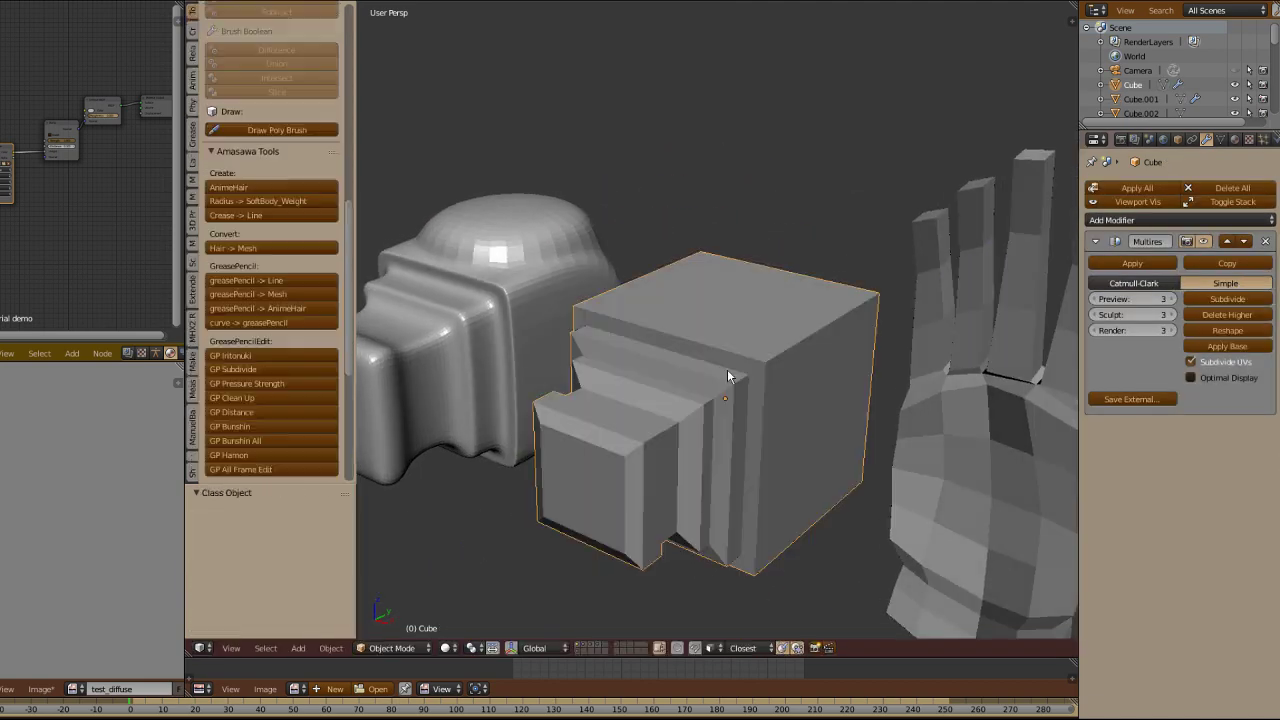
Step: Add a loop cut to the Simple-subdivided cube and extrude one of its top faces upward
key(Tab)
key(ctrl+r)
click(748, 345)
key(Tab)
right_click(765, 348)
key(e)
click(762, 292)
key(Tab)
middle_drag(764, 310, 690, 305)
Step: Add a Multiresolution modifier to the first hand model and subdivide it three times with Catmull-Clark
right_click(641, 311)
click(1193, 188)
click(997, 347)
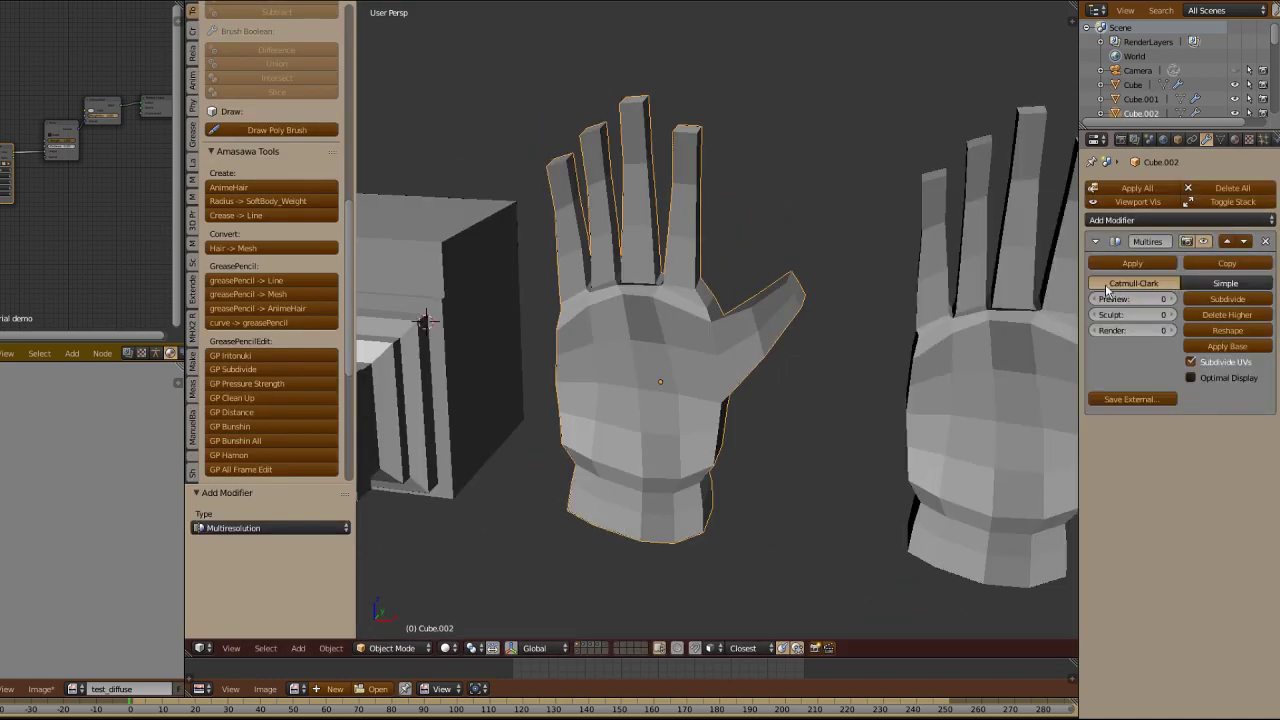
click(1214, 299)
click(1214, 299)
click(1214, 299)
middle_drag(850, 300, 960, 300)
Step: Add a Multiresolution modifier to the second hand model and subdivide it to level 2
right_click(972, 280)
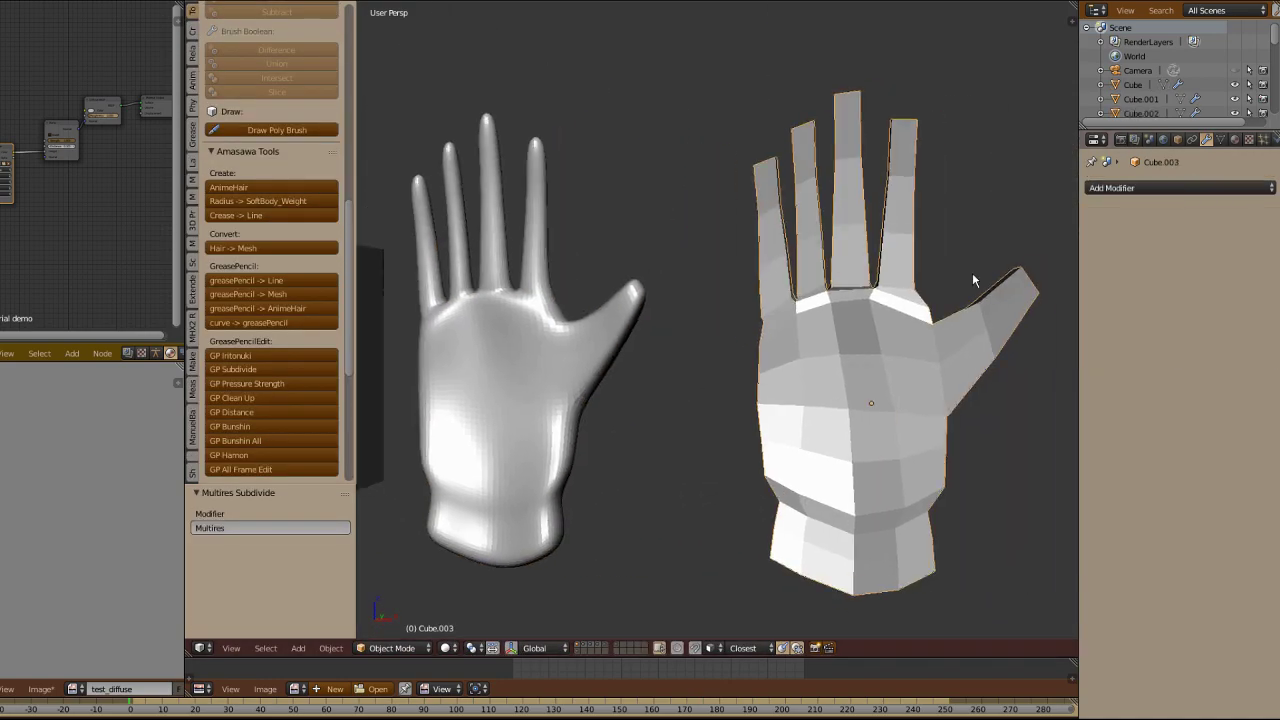
click(1180, 188)
click(997, 347)
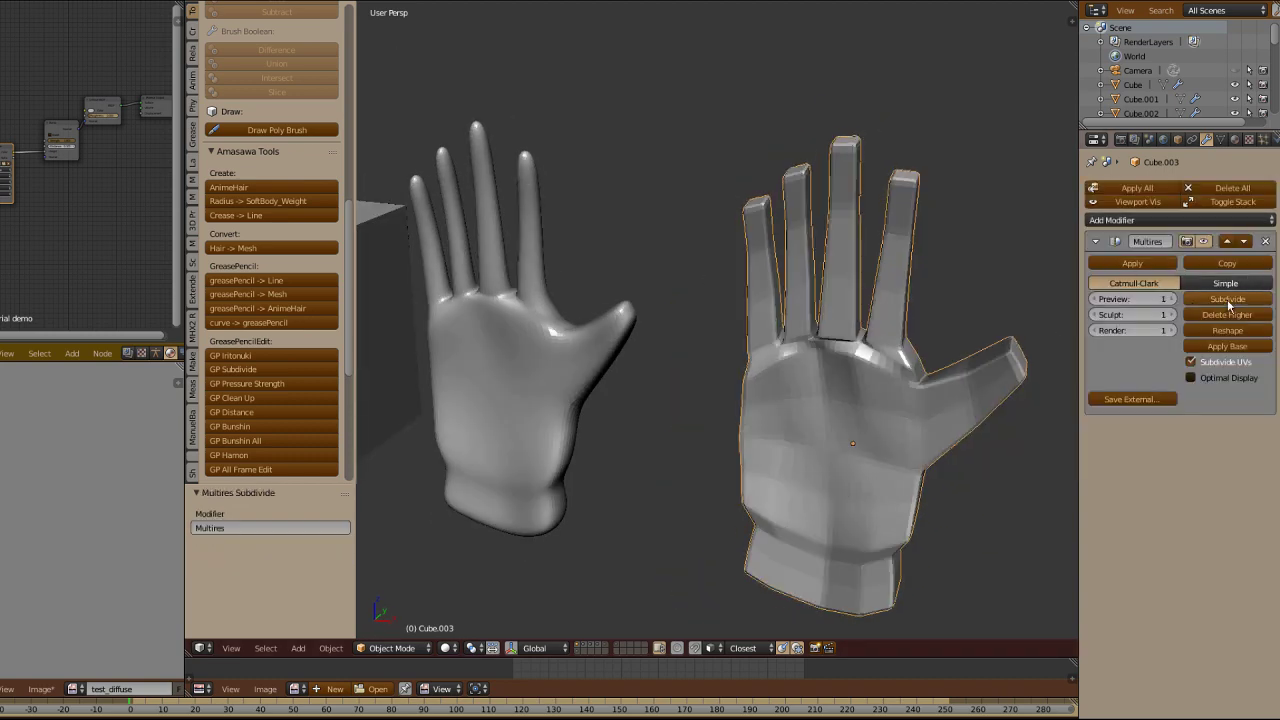
middle_drag(1000, 350, 758, 360)
key(KP_Decimal)
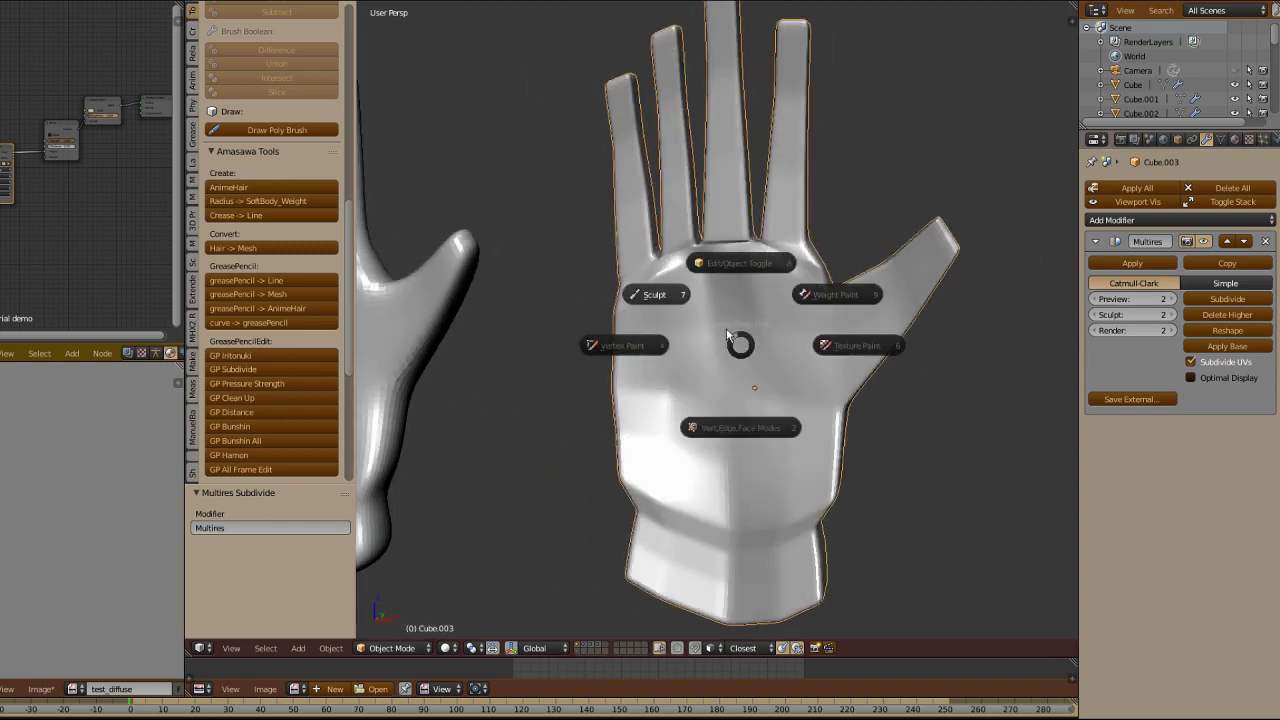
Step: Subdivide the second hand to level 5 in Sculpt Mode and sculpt fine SculptDraw strokes on its palm and wrist
key(7)
click(1227, 299)
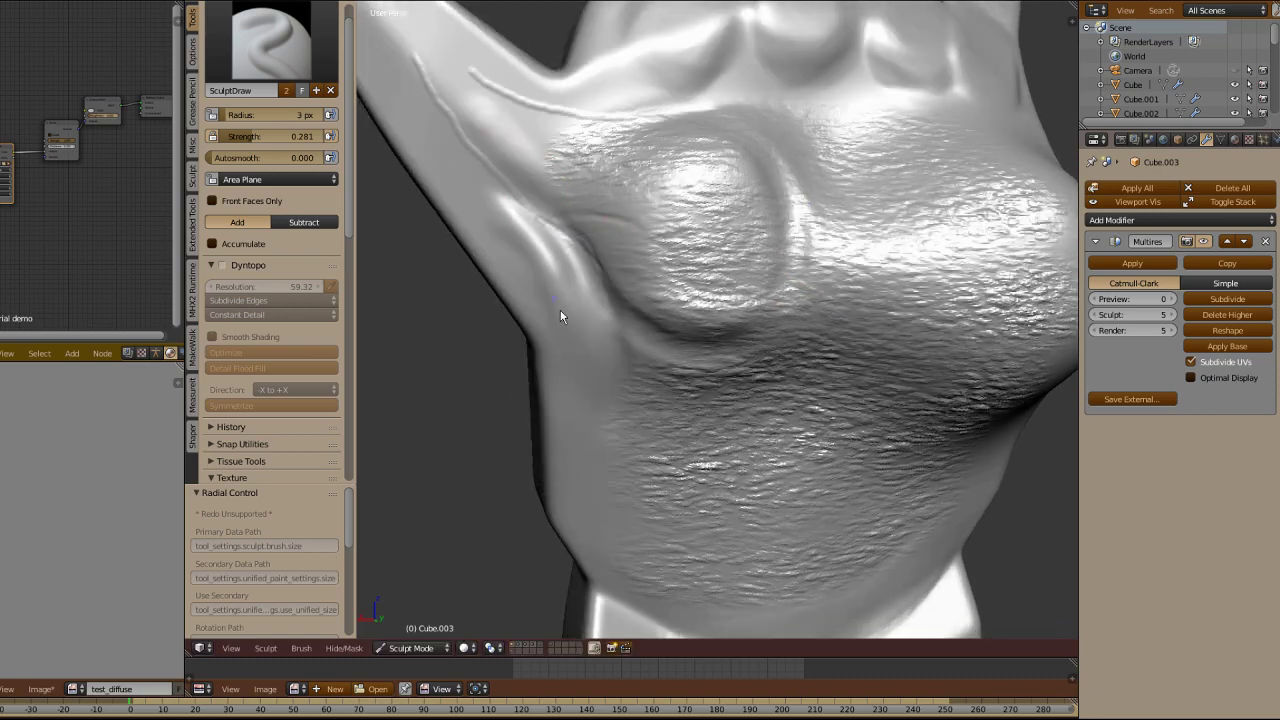
scroll(560, 316, up, 5)
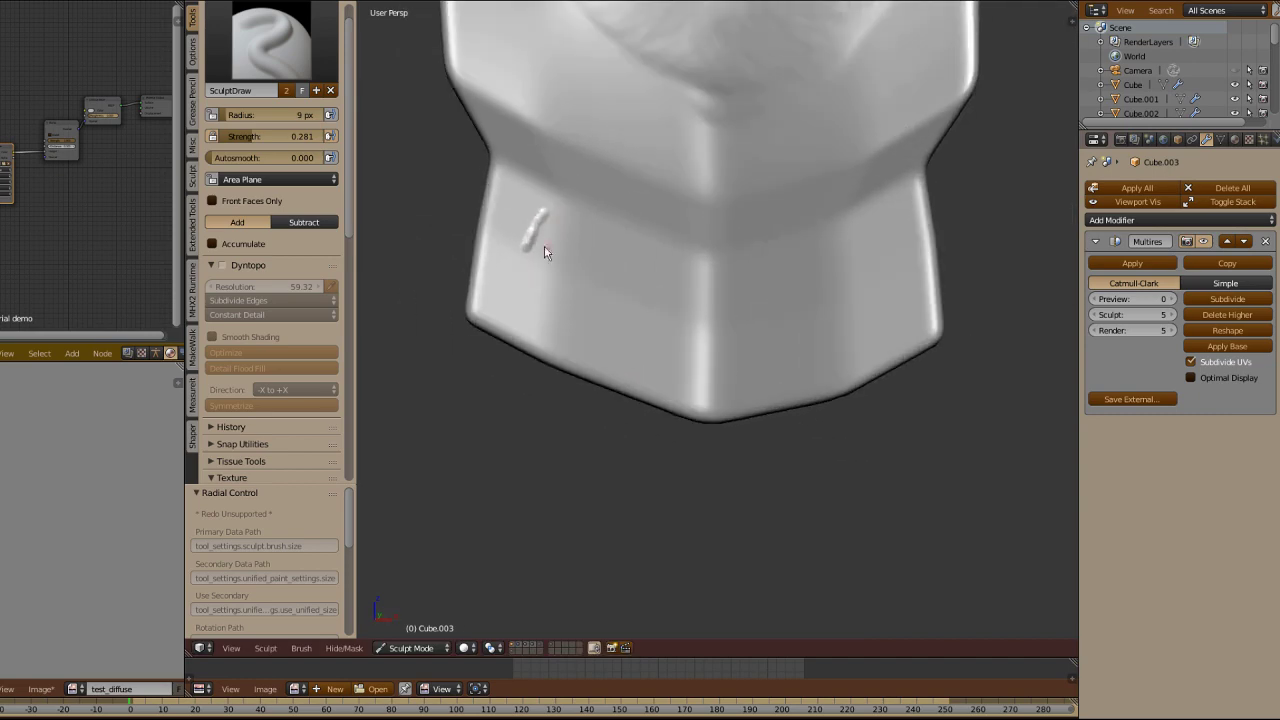
scroll(205, 347, down, 10)
key(Return)
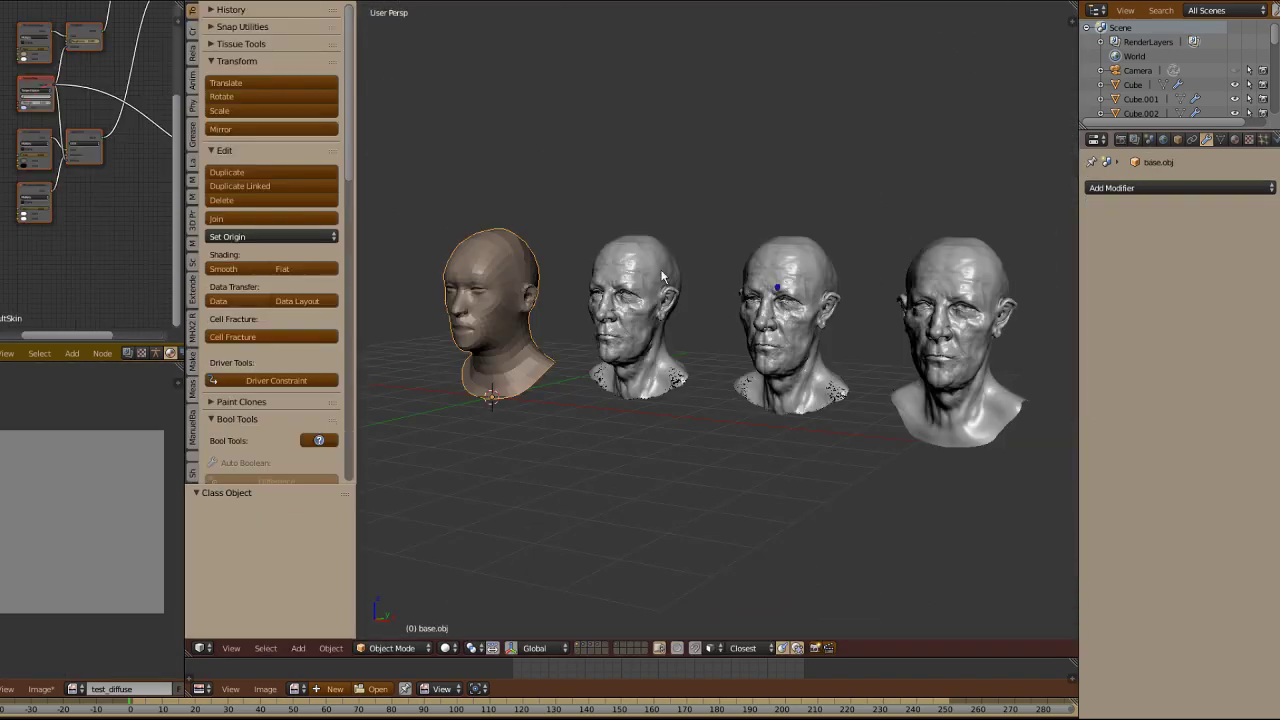
Step: Frame the low-poly base head from the front and examine its edge flow in Edit Mode
shift+middle_drag(678, 352, 691, 354)
shift+middle_drag(594, 338, 673, 338)
key(KP_Decimal)
middle_drag(561, 330, 617, 329)
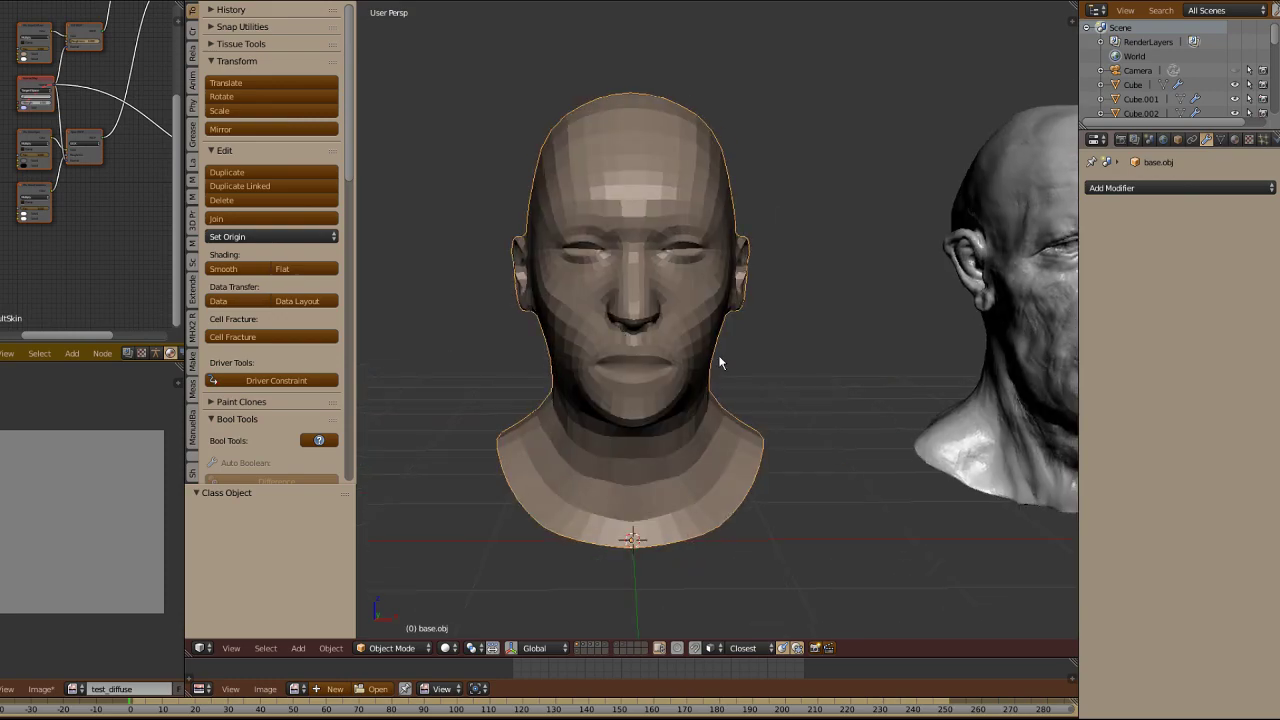
click(617, 328)
scroll(934, 294, up, 2)
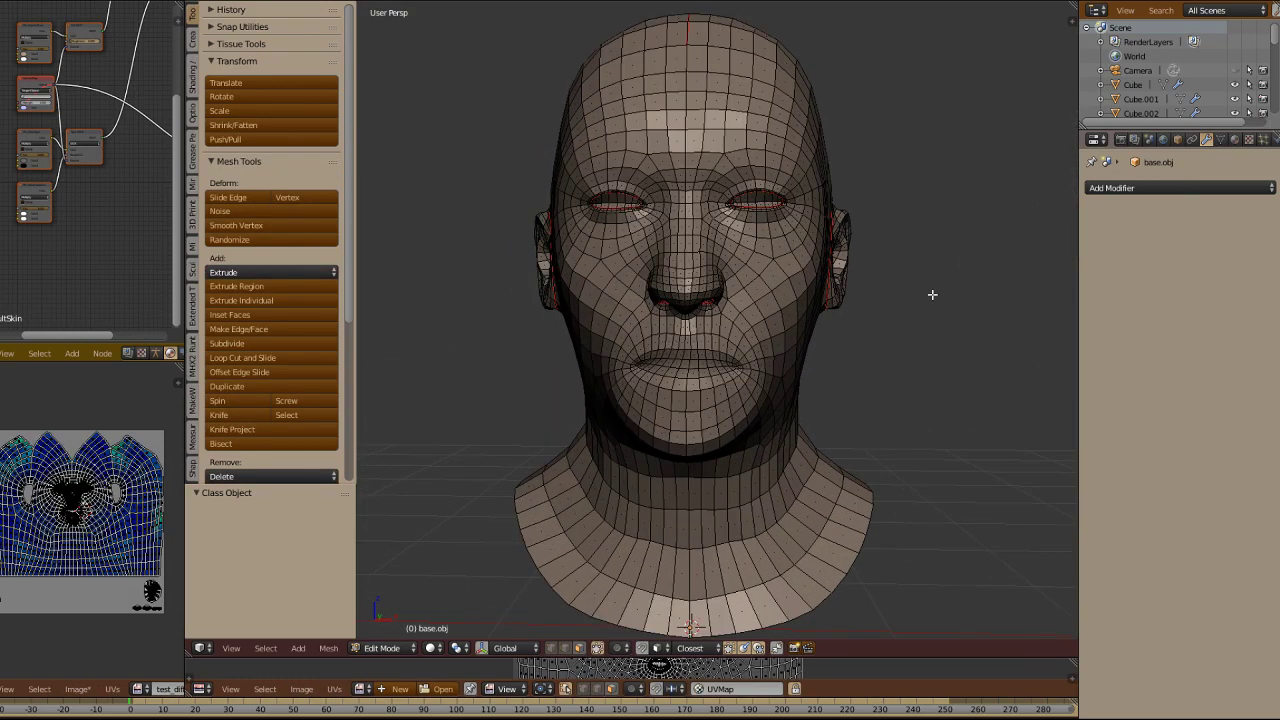
Step: Enlarge the UV editor beneath the 3D view and trace face loops around the base head's eye and past its nose
middle_drag(934, 294, 921, 365)
drag(838, 659, 855, 373)
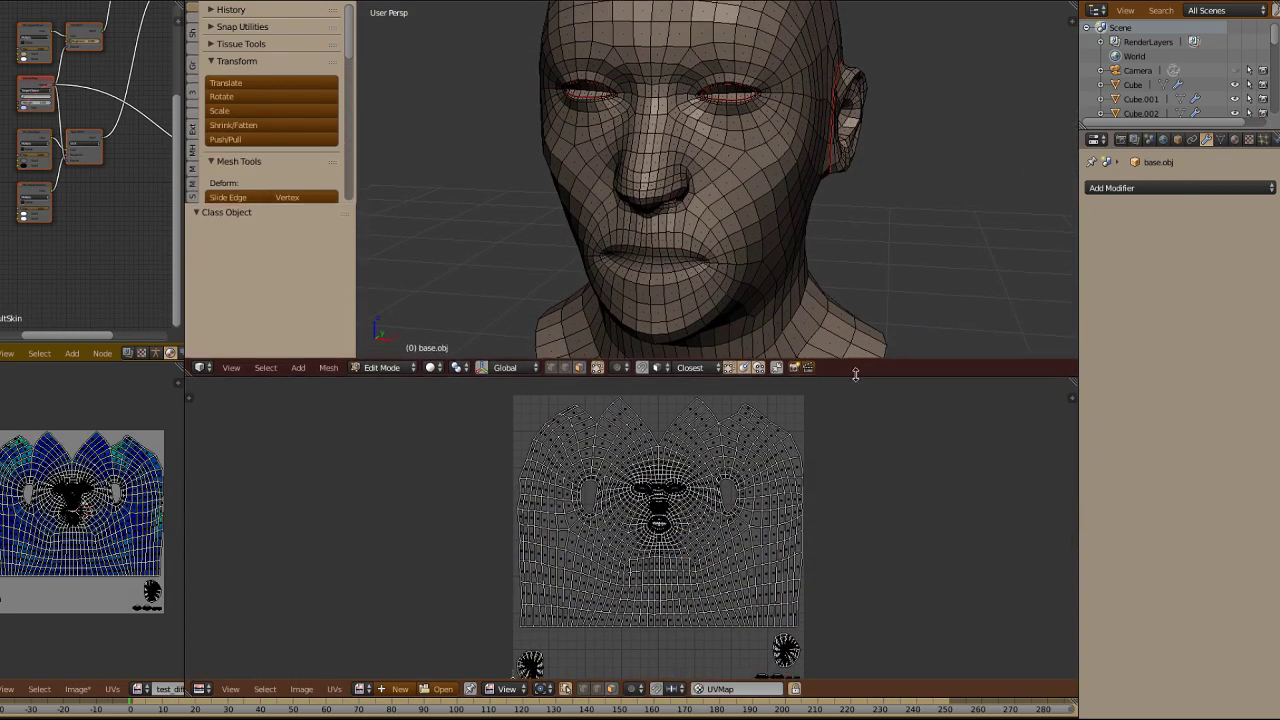
middle_drag(780, 280, 718, 130)
middle_drag(528, 160, 704, 124)
alt+shift+right_click(709, 111)
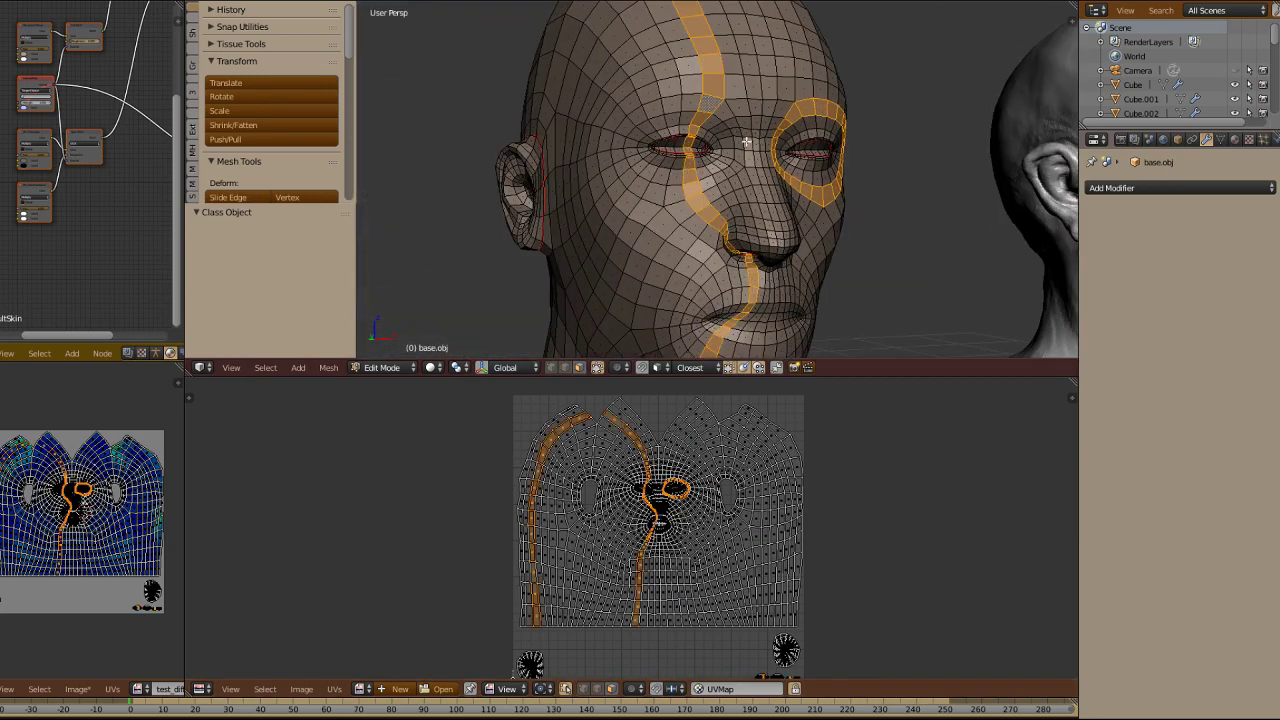
middle_drag(711, 236, 766, 297)
key(a)
Step: Select only the face loop around the base head's eye and compare it with its position in the UV layout
middle_drag(596, 250, 673, 156)
key(a)
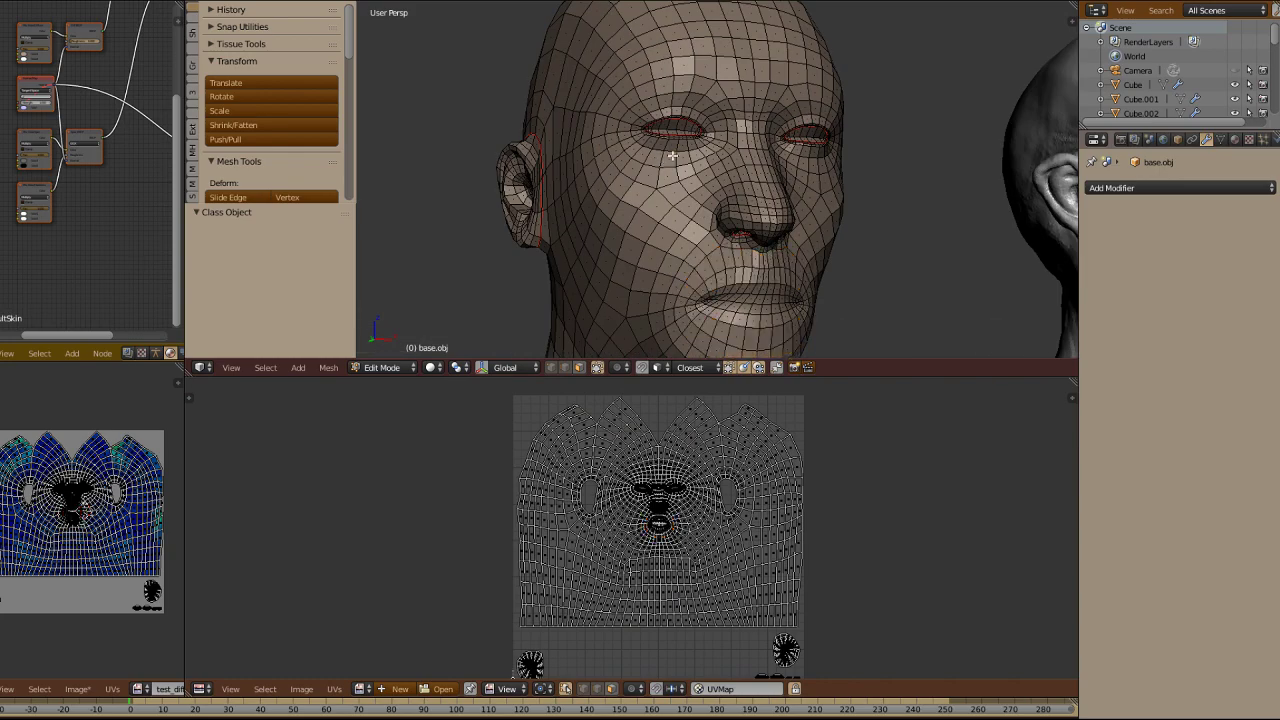
alt+shift+right_click(699, 103)
middle_drag(886, 267, 706, 212)
scroll(474, 436, up, 5)
scroll(790, 488, down, 4)
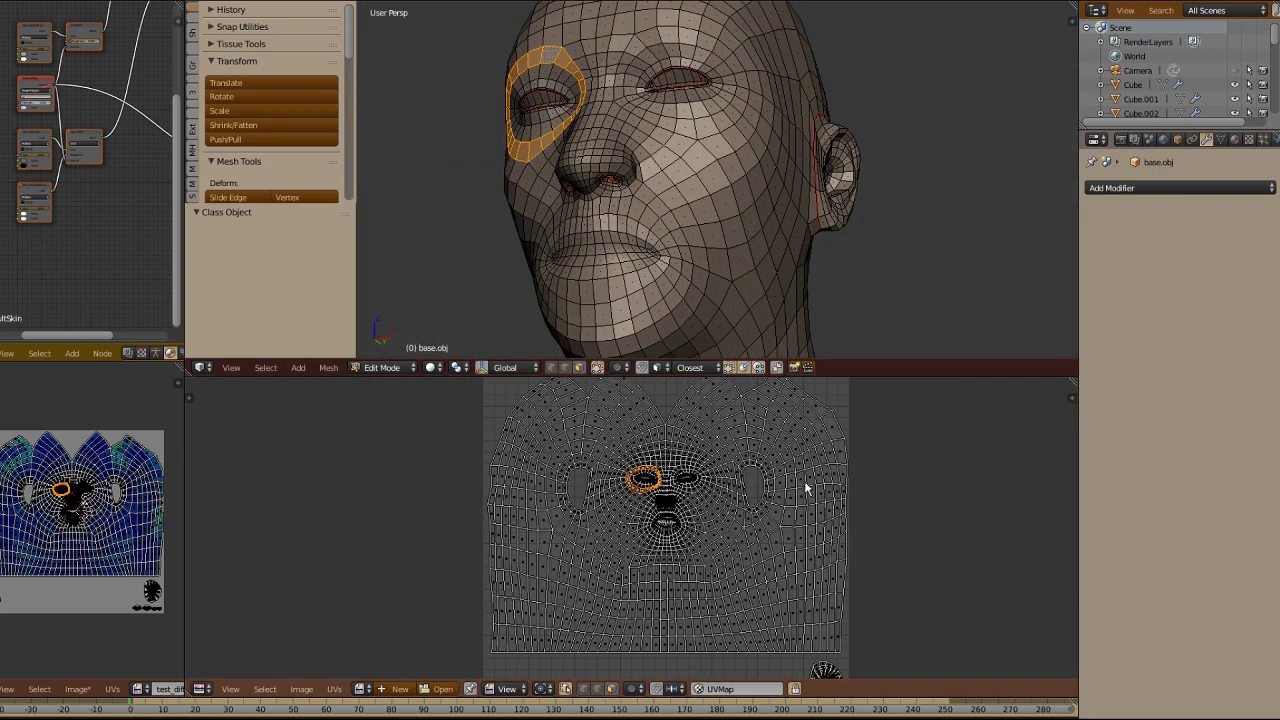
middle_drag(805, 488, 766, 523)
scroll(632, 180, down, 3)
Step: Return the base head to Object Mode and shrink the UV editor to give the 3D view more room
middle_drag(632, 182, 669, 222)
key(Tab)
middle_drag(827, 198, 785, 201)
key(Tab)
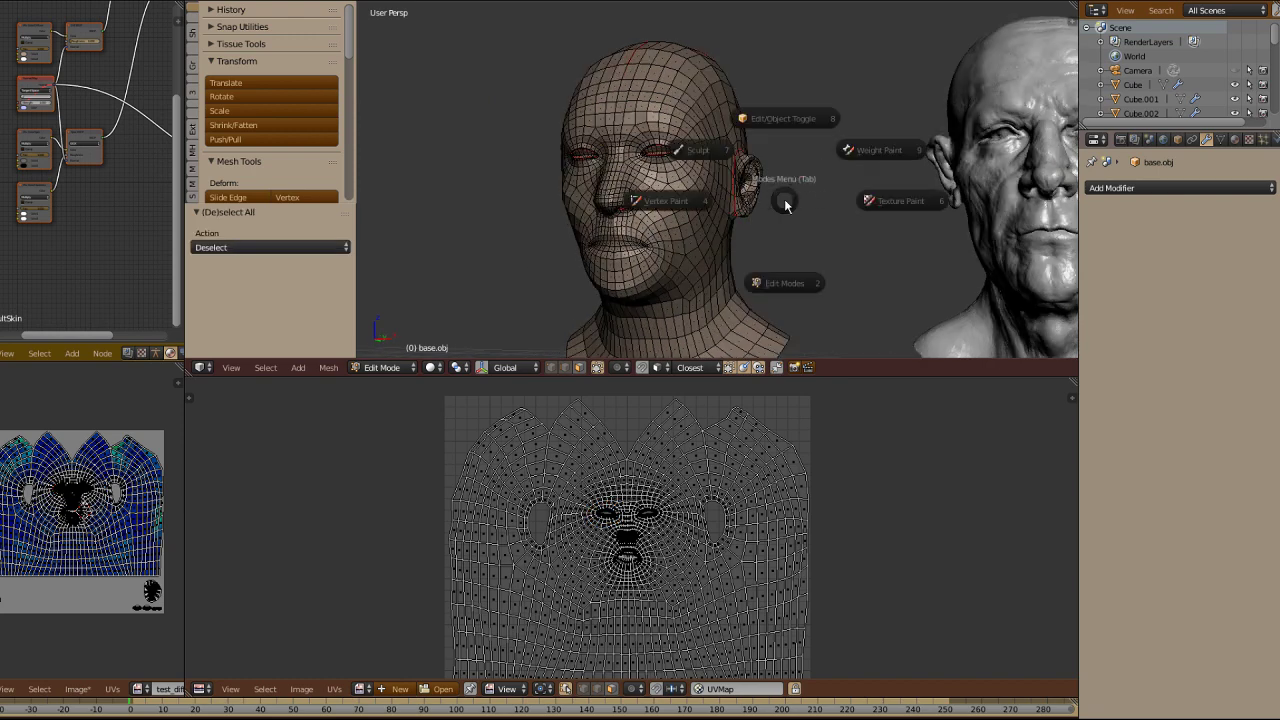
click(771, 122)
middle_drag(771, 122, 723, 243)
scroll(723, 243, up, 2)
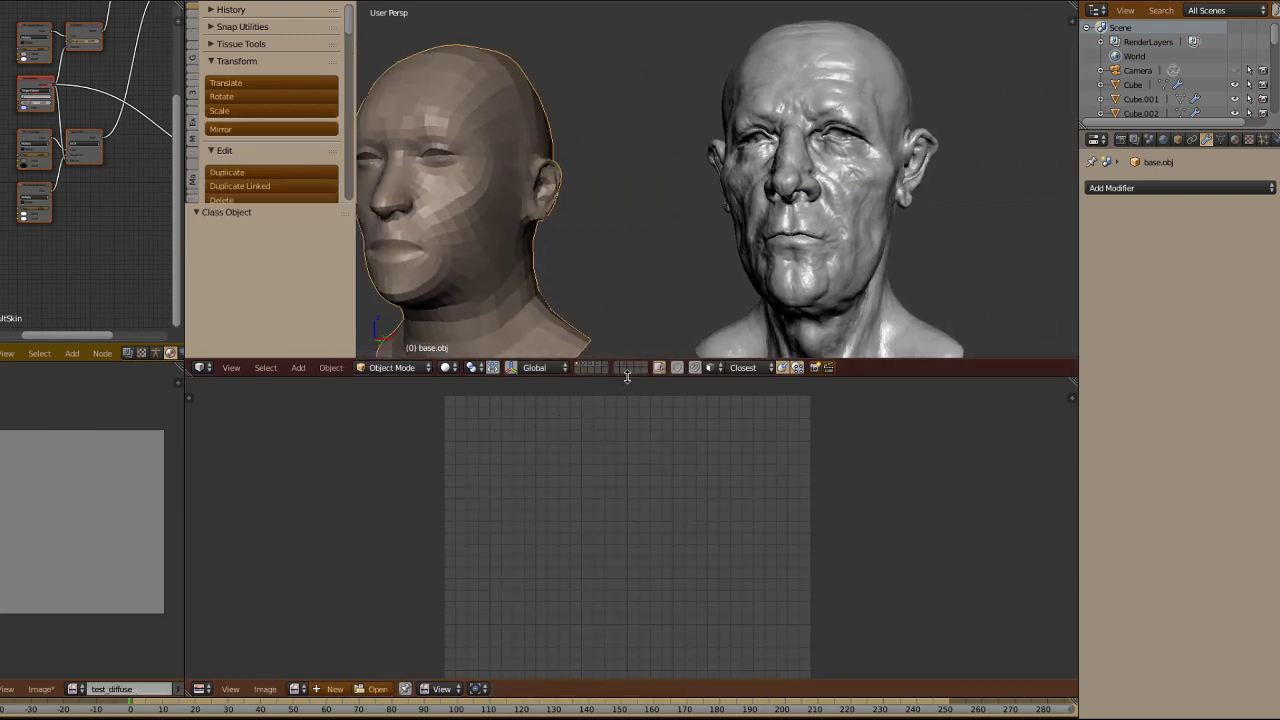
drag(624, 376, 638, 652)
Step: Frame the sculpted step 01.001 head in Sculpt Mode, enable Dyntopo and examine the surface of its temple and forehead
right_click(830, 300)
key(KP_Decimal)
middle_drag(716, 320, 680, 330)
key(ctrl+Tab)
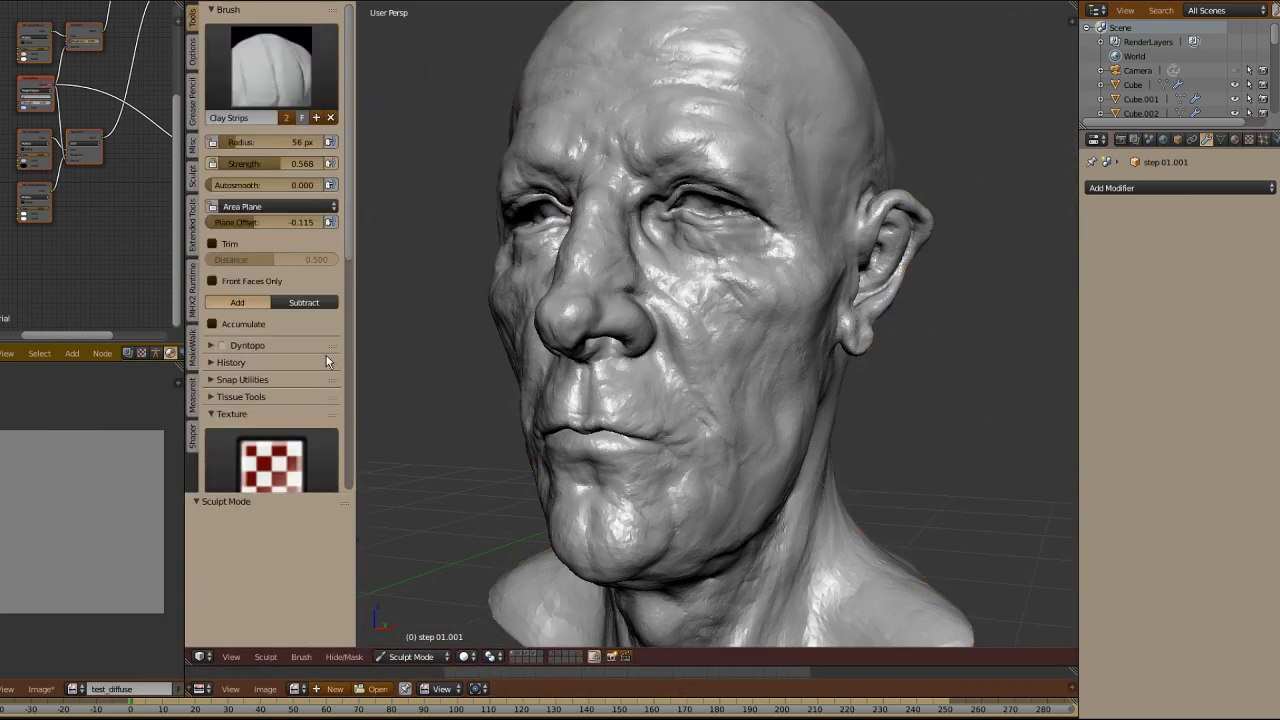
click(213, 350)
middle_drag(560, 300, 678, 274)
scroll(678, 274, up, 5)
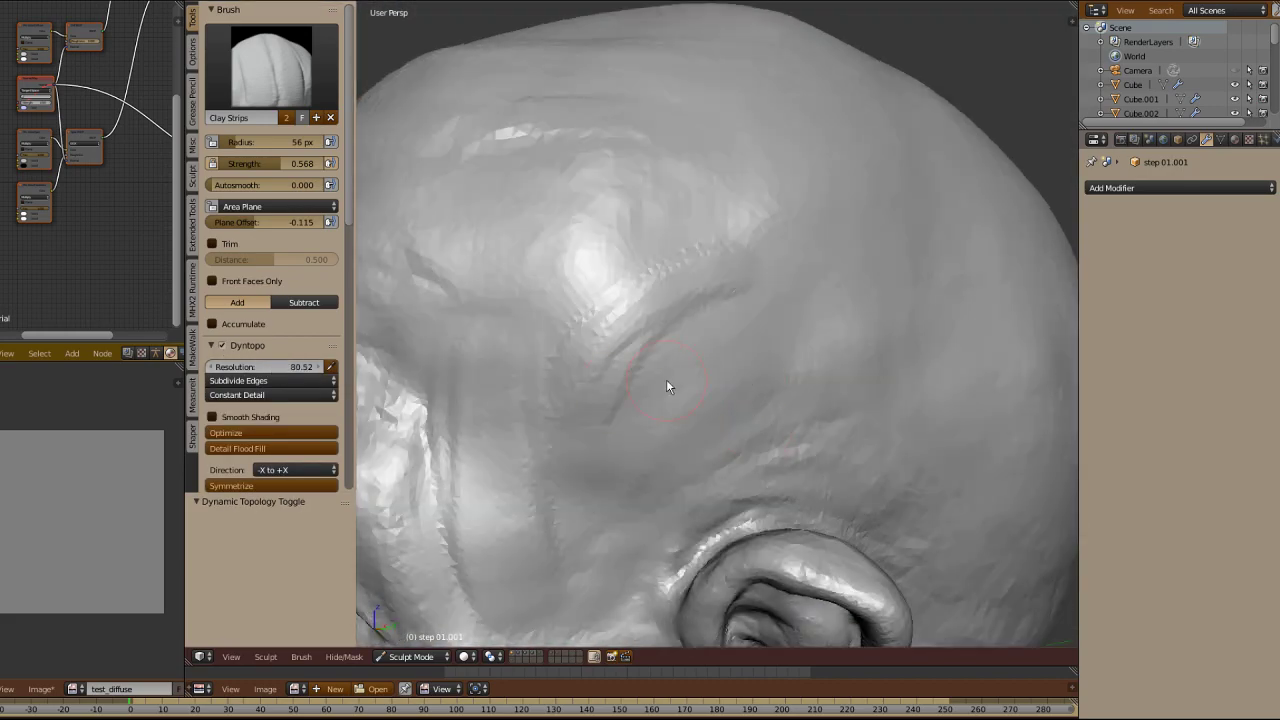
scroll(713, 386, down, 5)
middle_drag(713, 386, 737, 243)
Step: Inspect the dense mesh of the sculpted step 01.001 head in Edit Mode and return it to Object Mode
key(ctrl+Tab)
key(Tab)
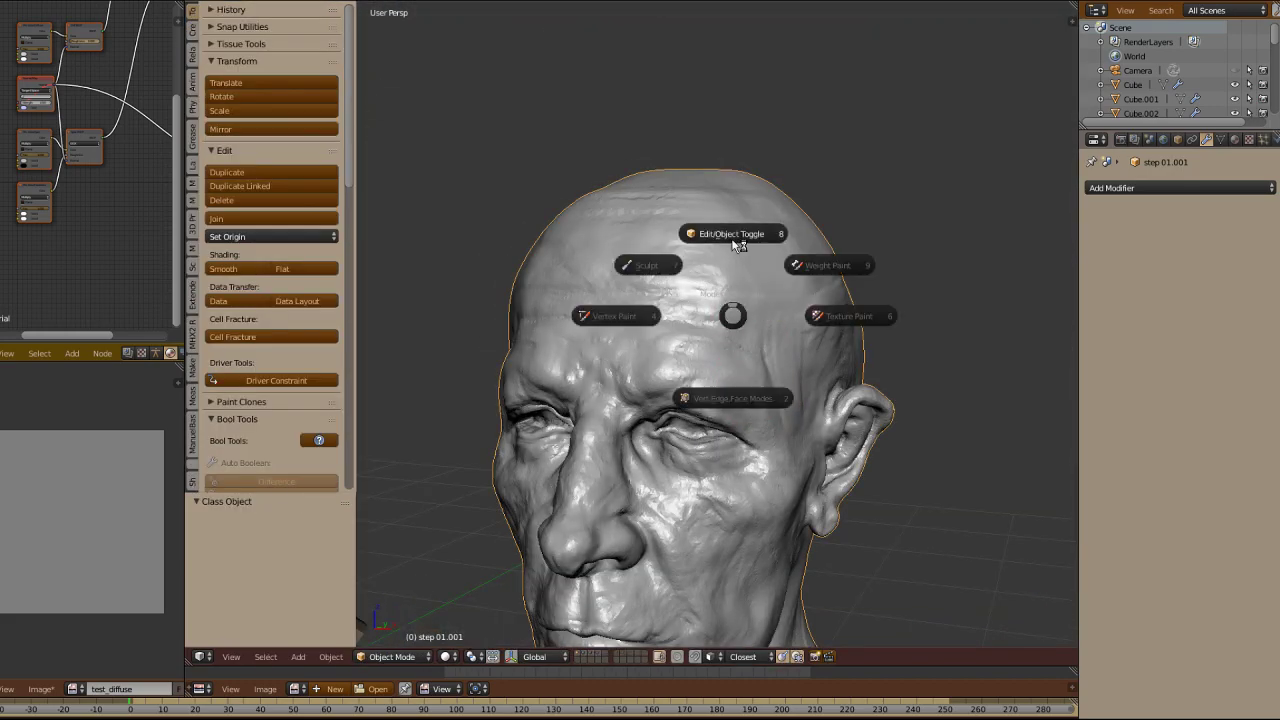
click(737, 229)
scroll(737, 240, up, 3)
scroll(734, 354, down, 3)
mouse_move(734, 668)
mouse_down()
mouse_move(831, 351)
mouse_move(831, 668)
mouse_up()
key(ctrl+Tab)
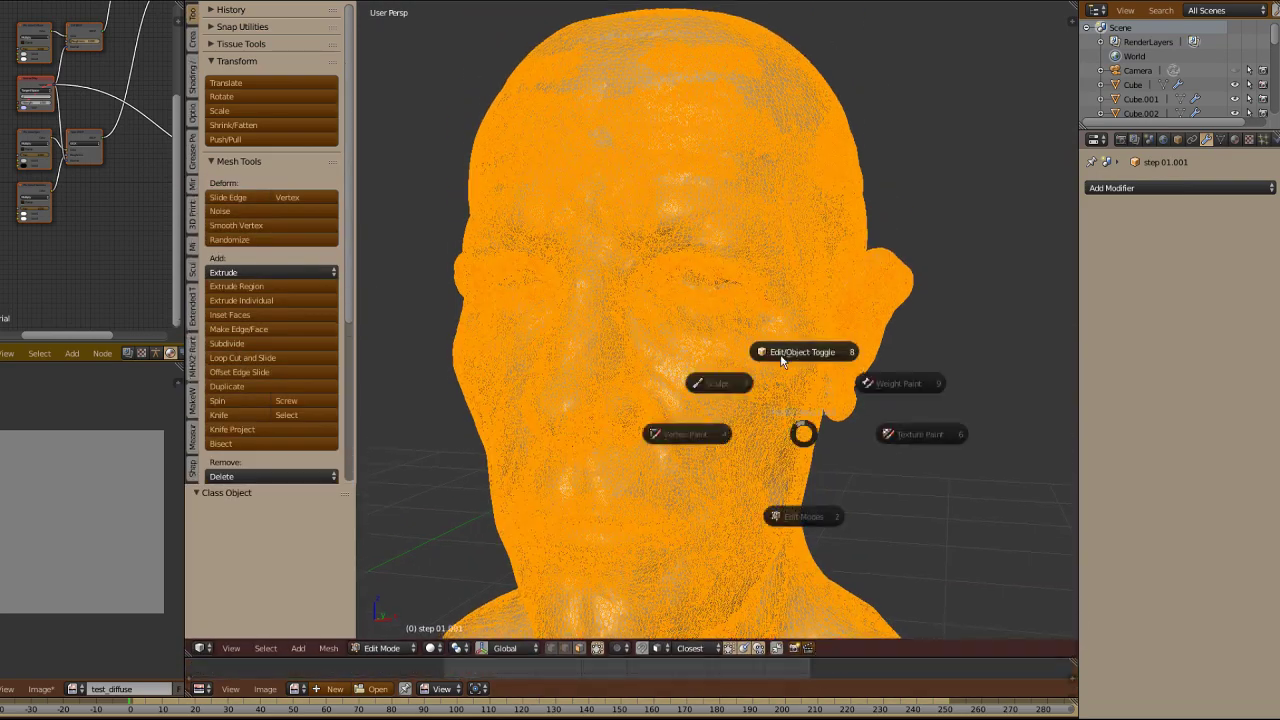
click(808, 351)
scroll(742, 446, down, 4)
shift+middle_drag(742, 446, 381, 235)
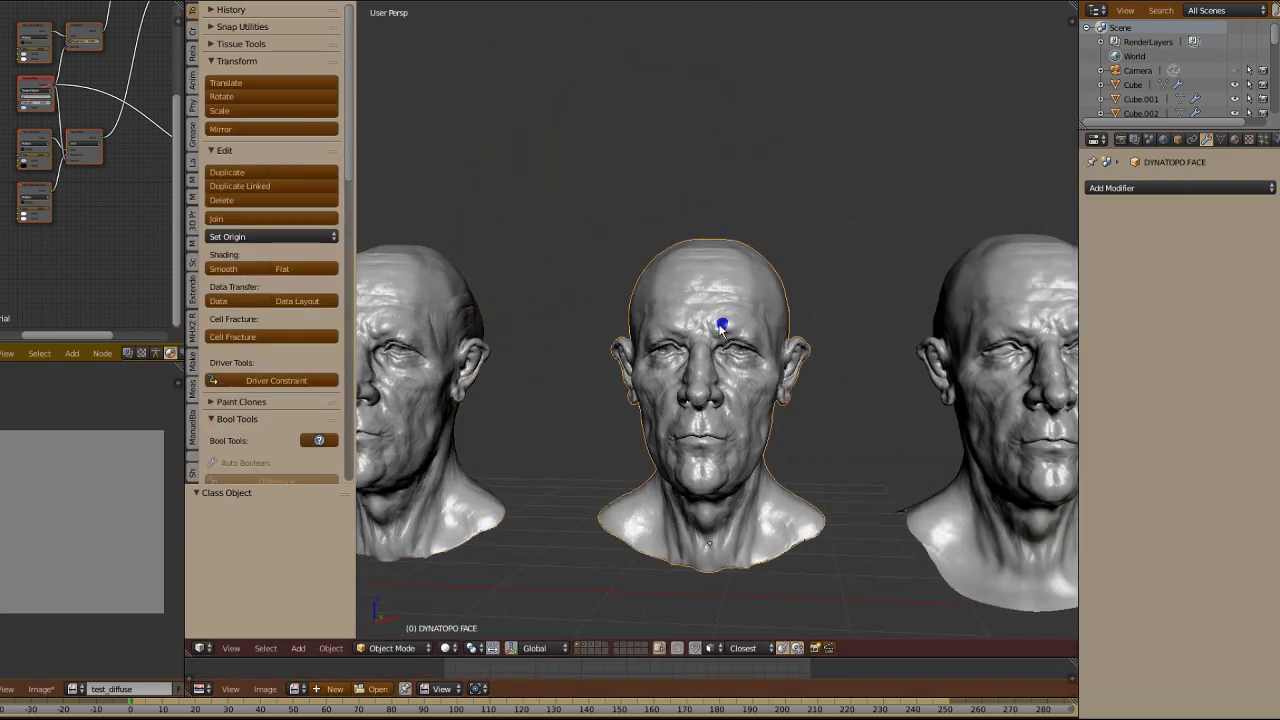
Step: Select the base_production head, enter Sculpt Mode and subdivide its Multires modifier to level 5
click(1050, 320)
shift+middle_drag(1050, 320, 593, 373)
key(ctrl+Tab)
click(762, 232)
scroll(762, 300, up, 3)
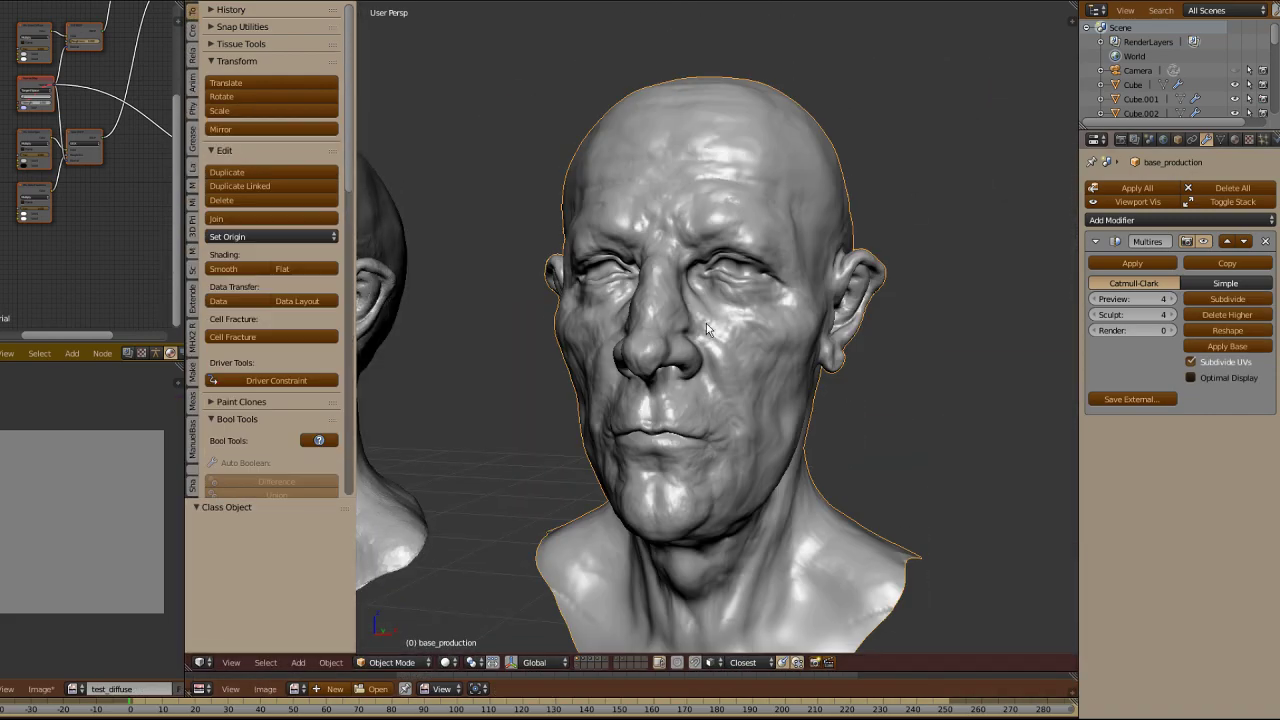
key(ctrl+Tab)
click(706, 406)
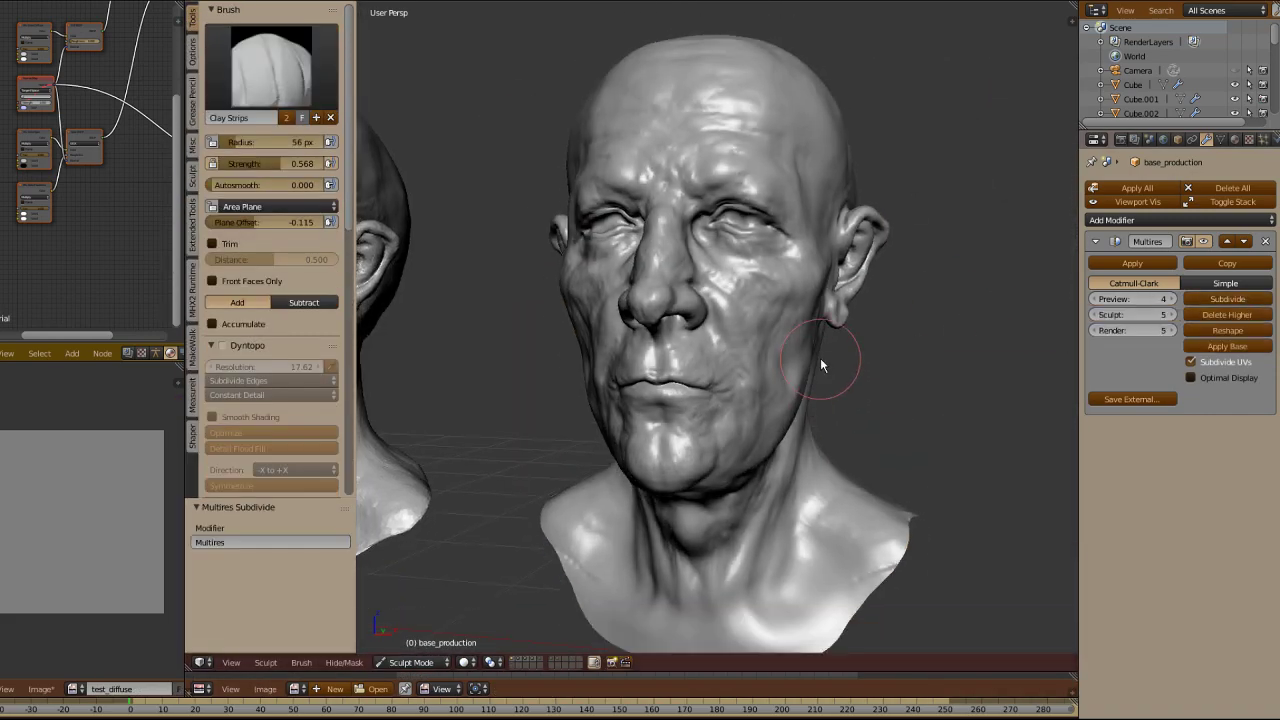
Step: Choose the SculptDraw brush for the base_production head and set its radius to 9 px
scroll(866, 357, up, 4)
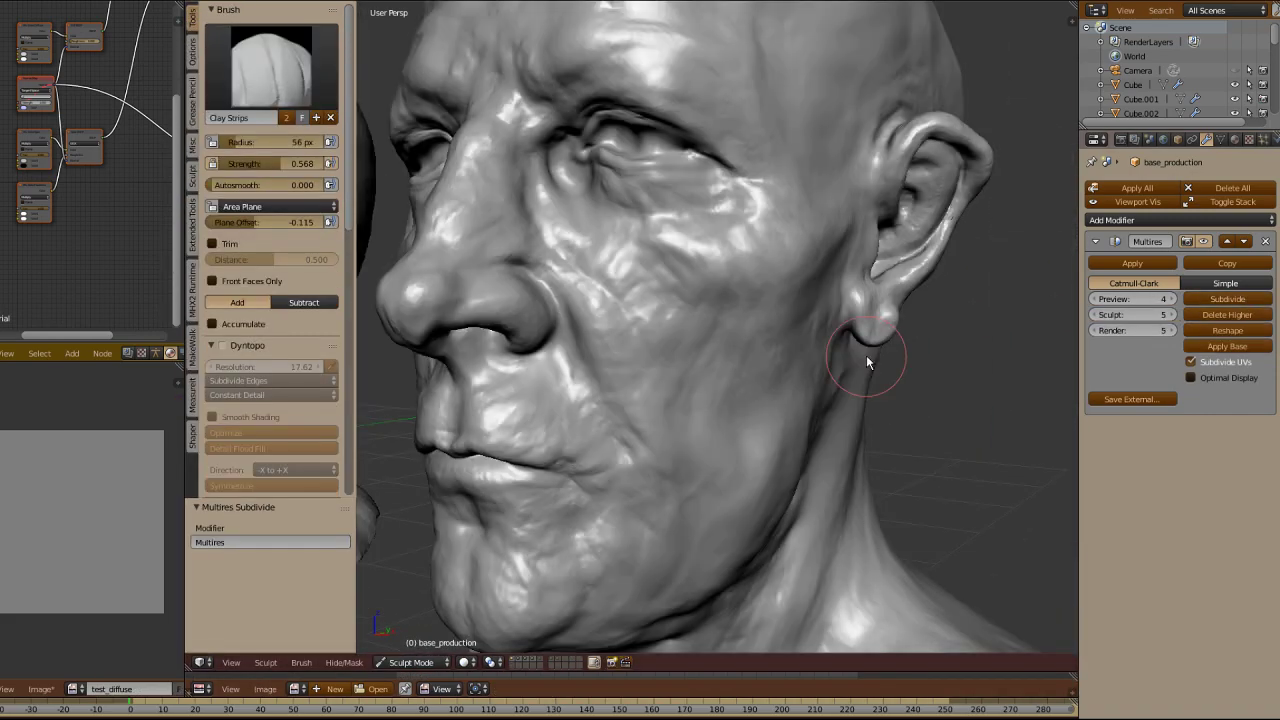
mouse_move(866, 357)
middle_down()
mouse_move(686, 329)
mouse_move(590, 350)
mouse_move(606, 304)
mouse_move(550, 330)
middle_up()
click(271, 68)
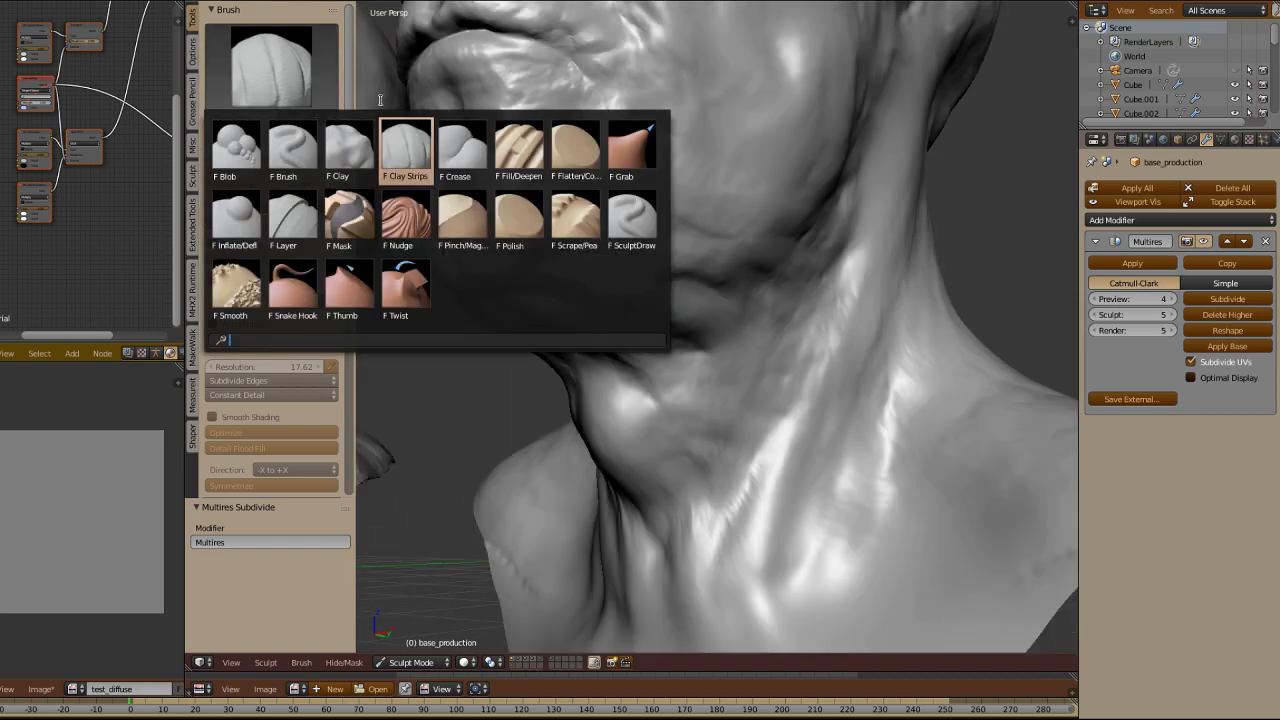
click(631, 222)
middle_drag(620, 250, 612, 358)
key(f)
click(500, 240)
Step: Sculpt fine wrinkles with SculptDraw across the cheek and jaw of the base_production head and examine the detail
mouse_move(500, 240)
middle_down()
mouse_move(636, 400)
mouse_move(728, 366)
mouse_move(700, 330)
middle_up()
scroll(650, 400, up, 3)
click(271, 68)
click(628, 110)
click(271, 68)
click(643, 214)
middle_drag(645, 294, 645, 371)
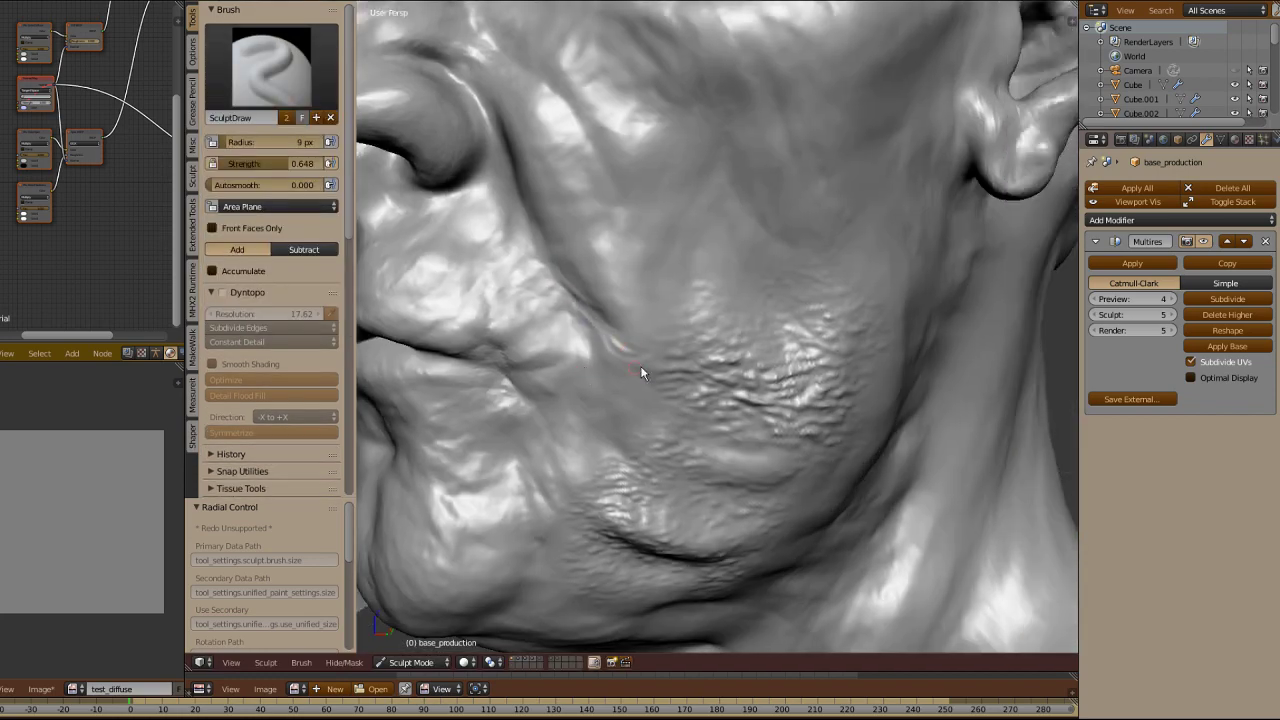
scroll(582, 322, up, 3)
scroll(575, 315, down, 4)
scroll(582, 257, up, 3)
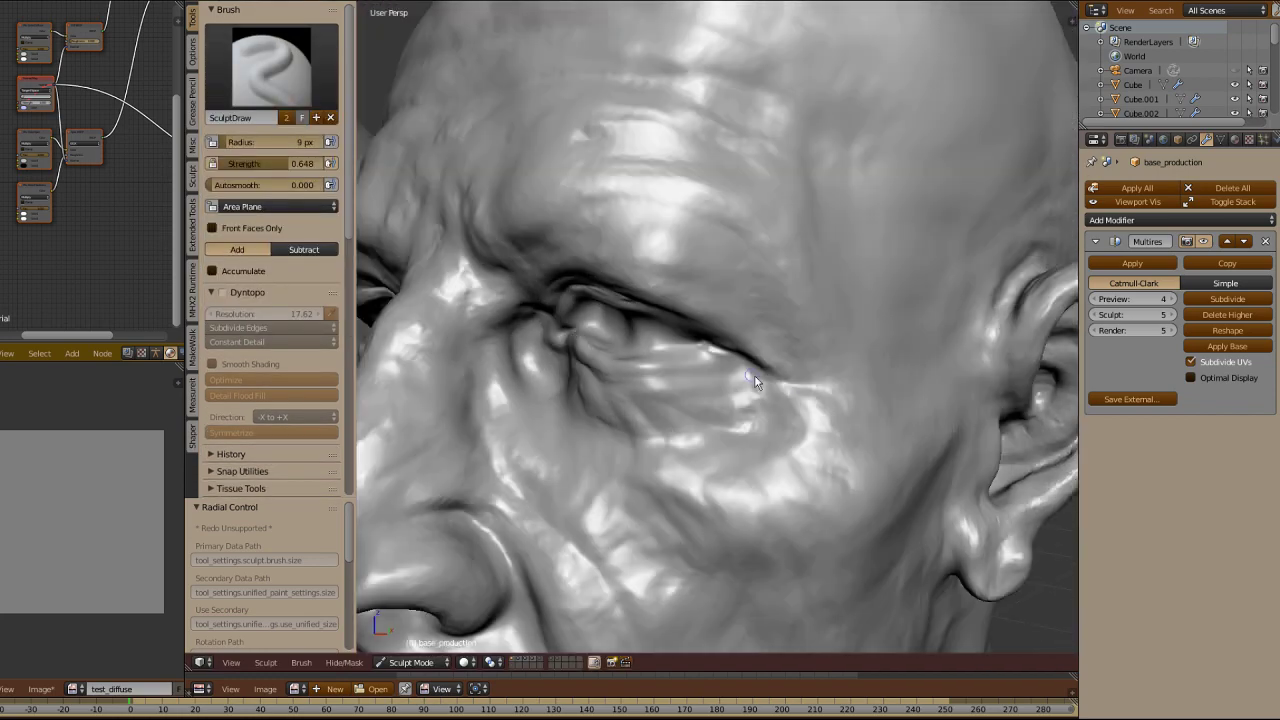
scroll(865, 347, down, 8)
middle_drag(714, 334, 783, 235)
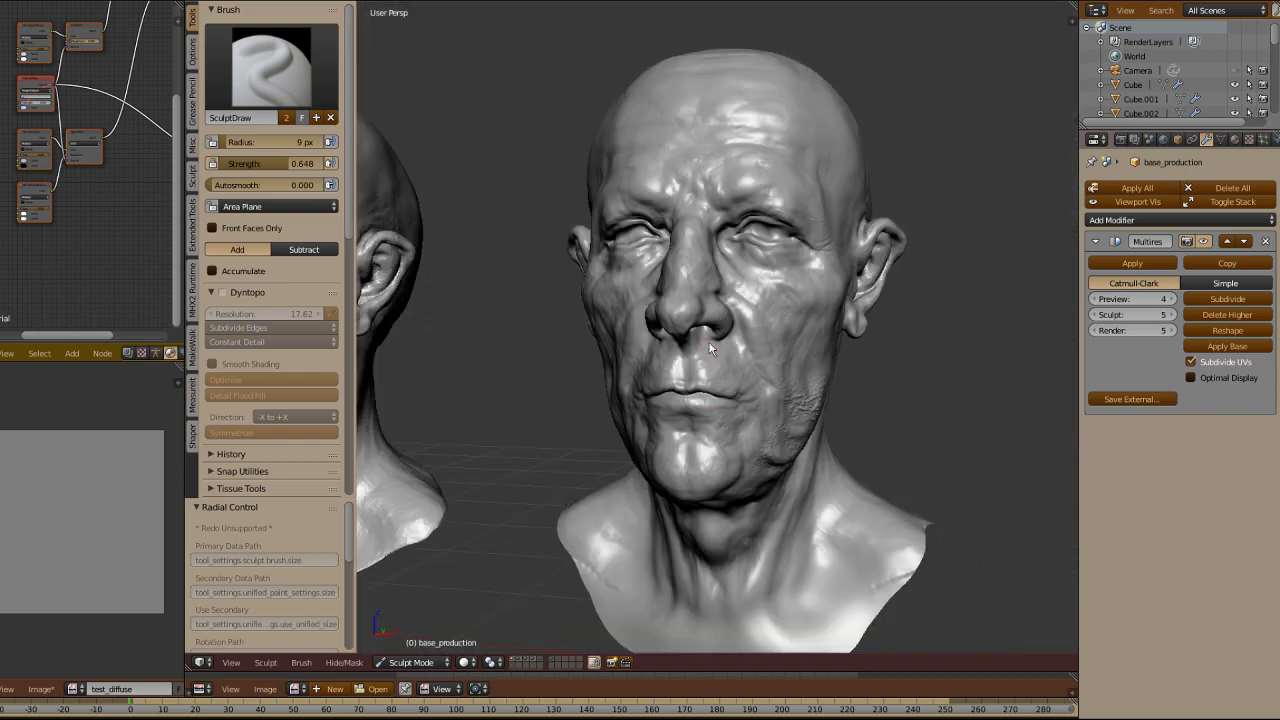
Step: Return the base_production head to Object Mode and lower its Multires preview level to 0
key(Tab)
click(801, 213)
middle_drag(930, 332, 880, 341)
key(Tab)
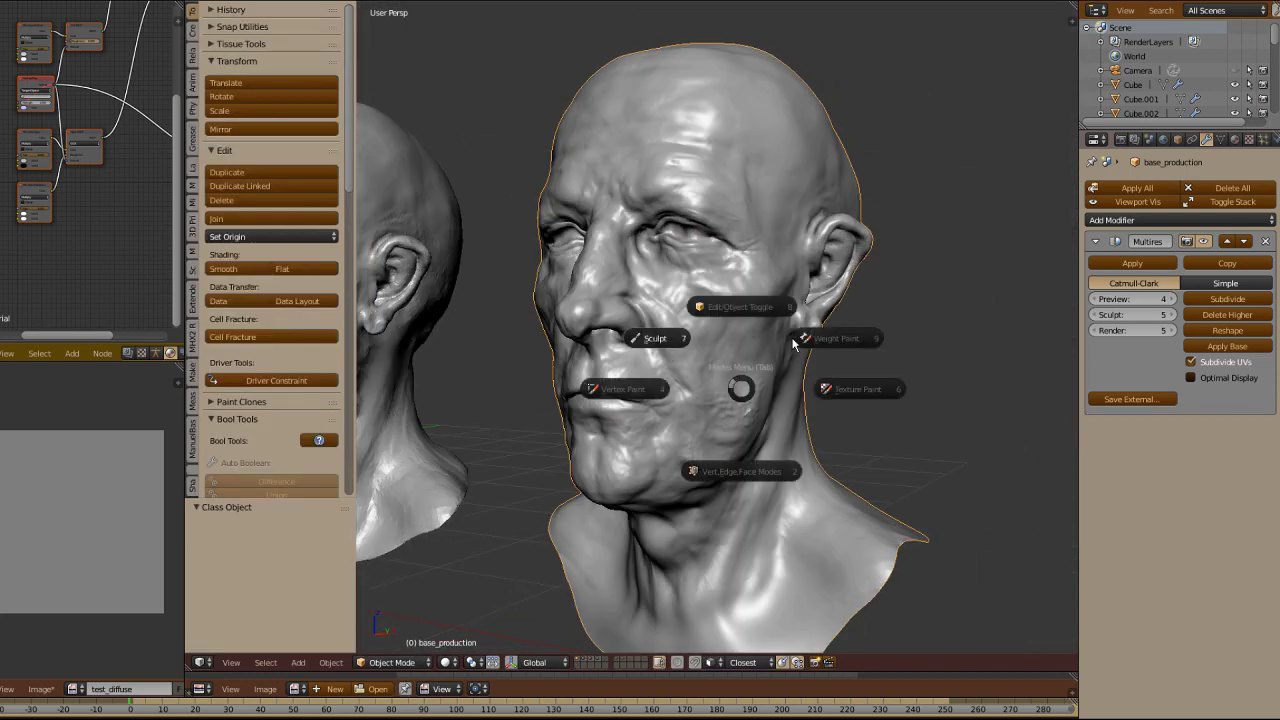
click(645, 338)
mouse_move(860, 385)
middle_down()
mouse_move(709, 403)
mouse_move(865, 365)
middle_up()
scroll(671, 291, down, 2)
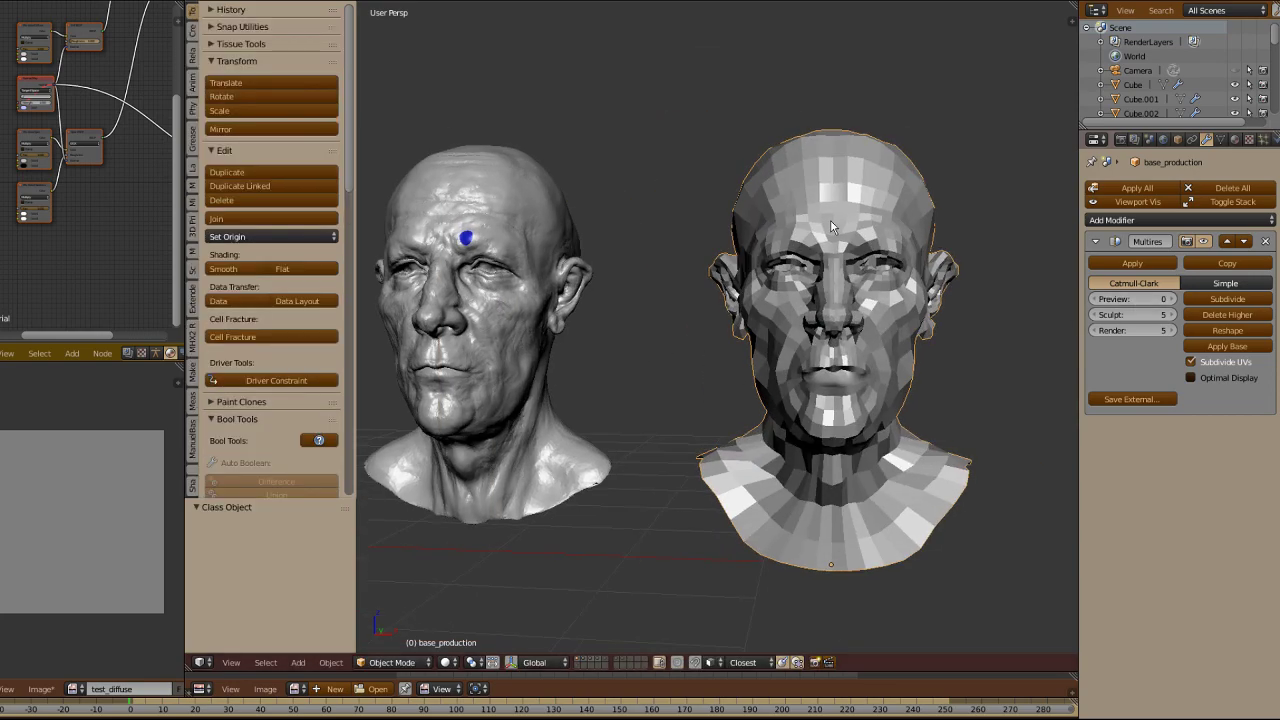
Step: Extrude the Plane RETOPO mesh into a strip of faces along the brow towards the temple
scroll(785, 286, up, 6)
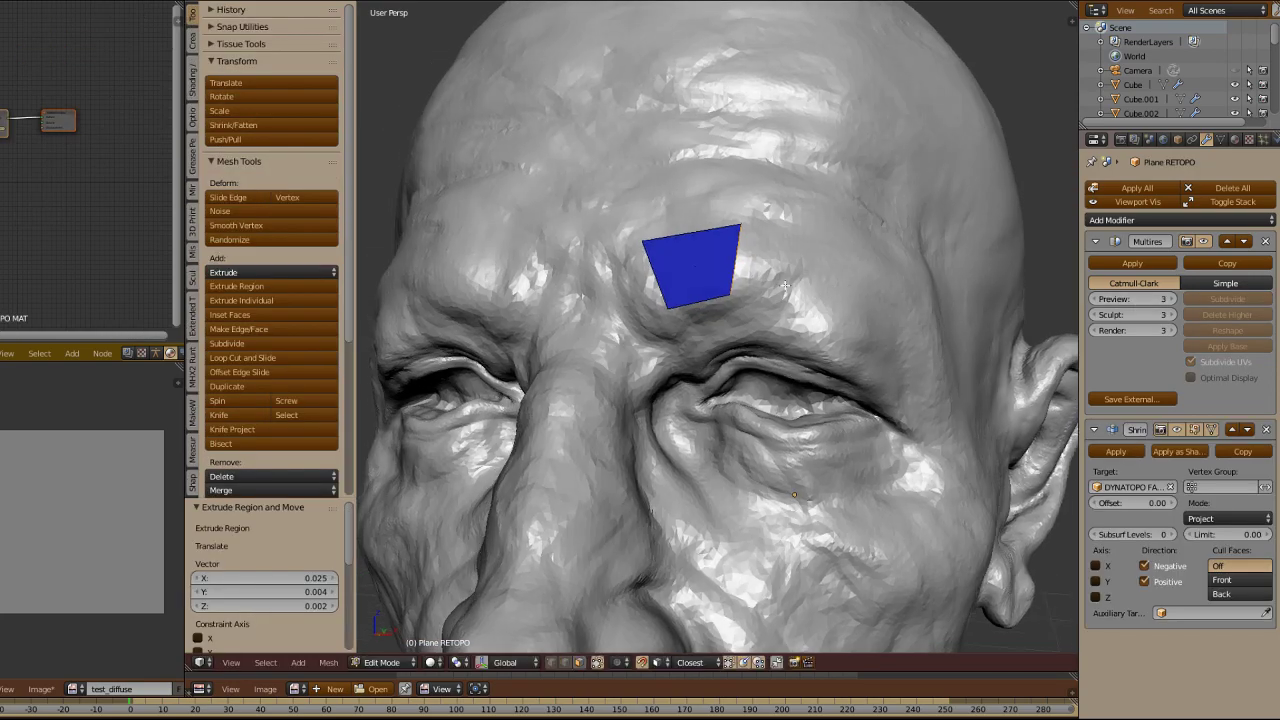
key(e)
click(779, 330)
key(e)
click(911, 373)
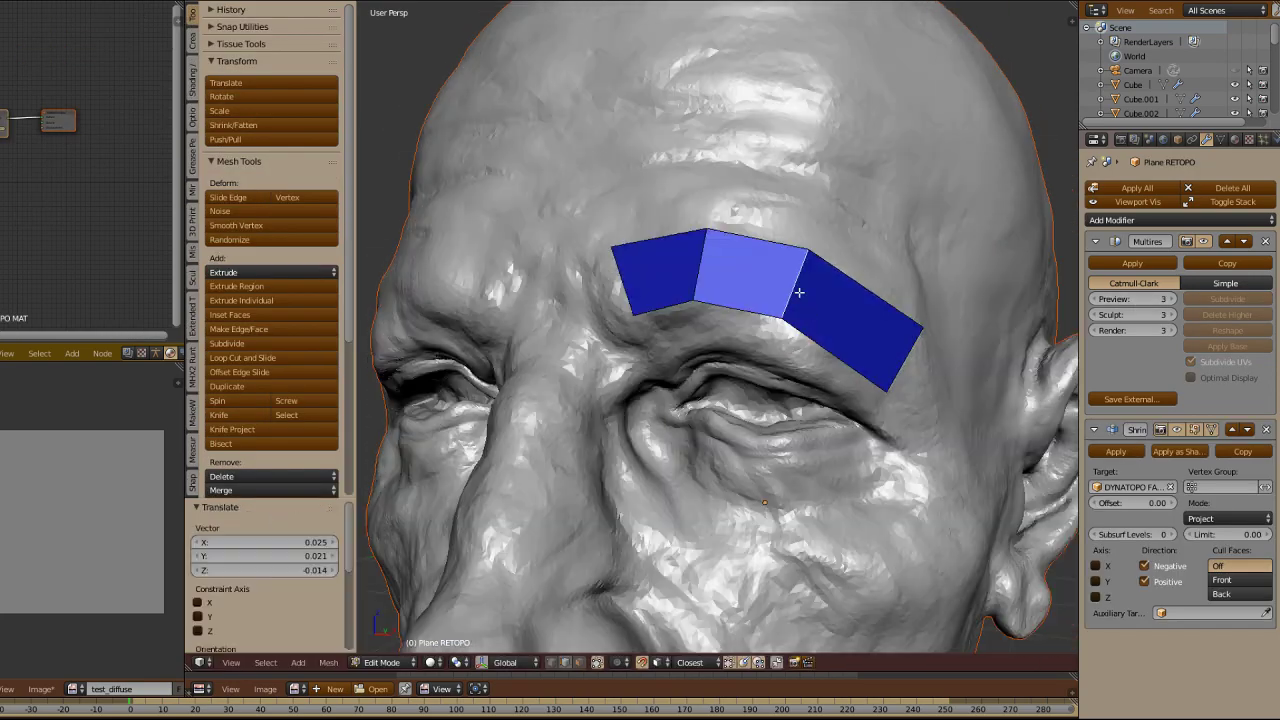
Step: Extend the retopology patch around the temple with new faces and extrude a chain of edges across the forehead
ctrl+click(909, 474)
key(f)
right_click(779, 383)
scroll(779, 383, down, 2)
middle_drag(779, 383, 857, 420)
key(ctrl+r)
key(e)
click(711, 264)
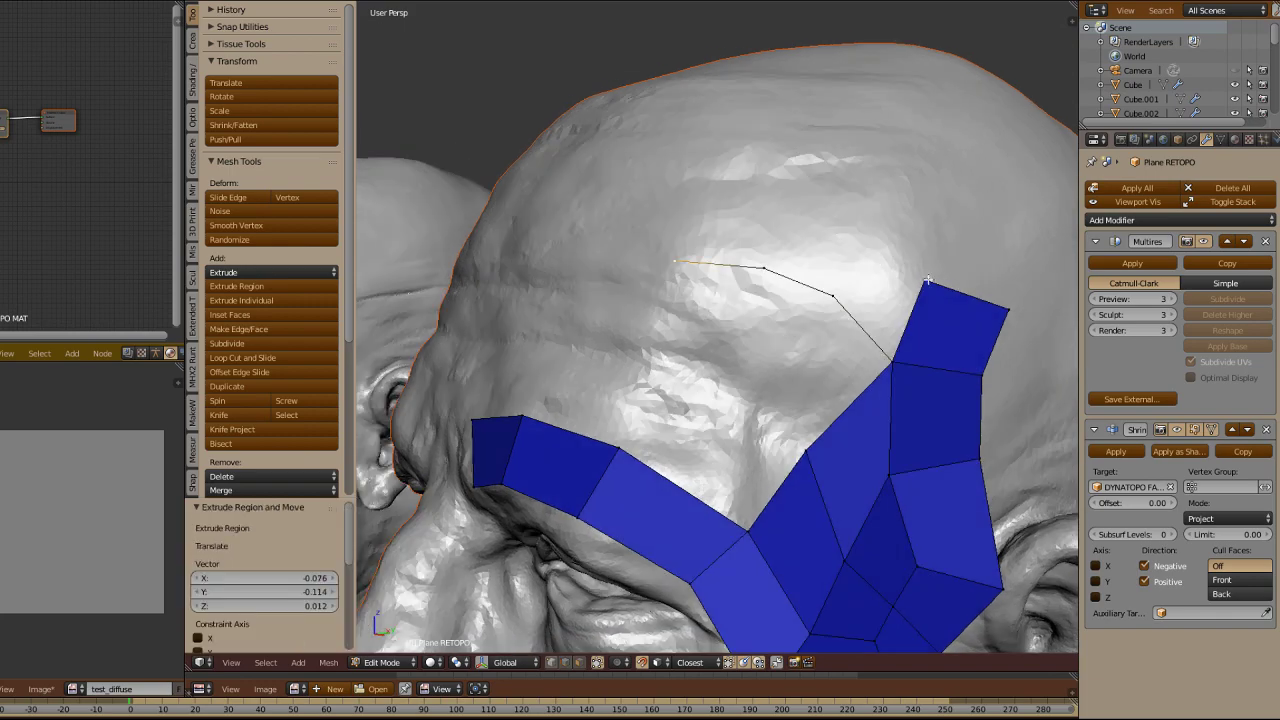
Step: Fill the forehead strip with faces, closing the ring above the brow, and smooth all of its vertices by 0.500
key(f)
key(ctrl+r)
key(g)
key(a)
key(a)
key(w)
middle_drag(985, 363, 880, 390)
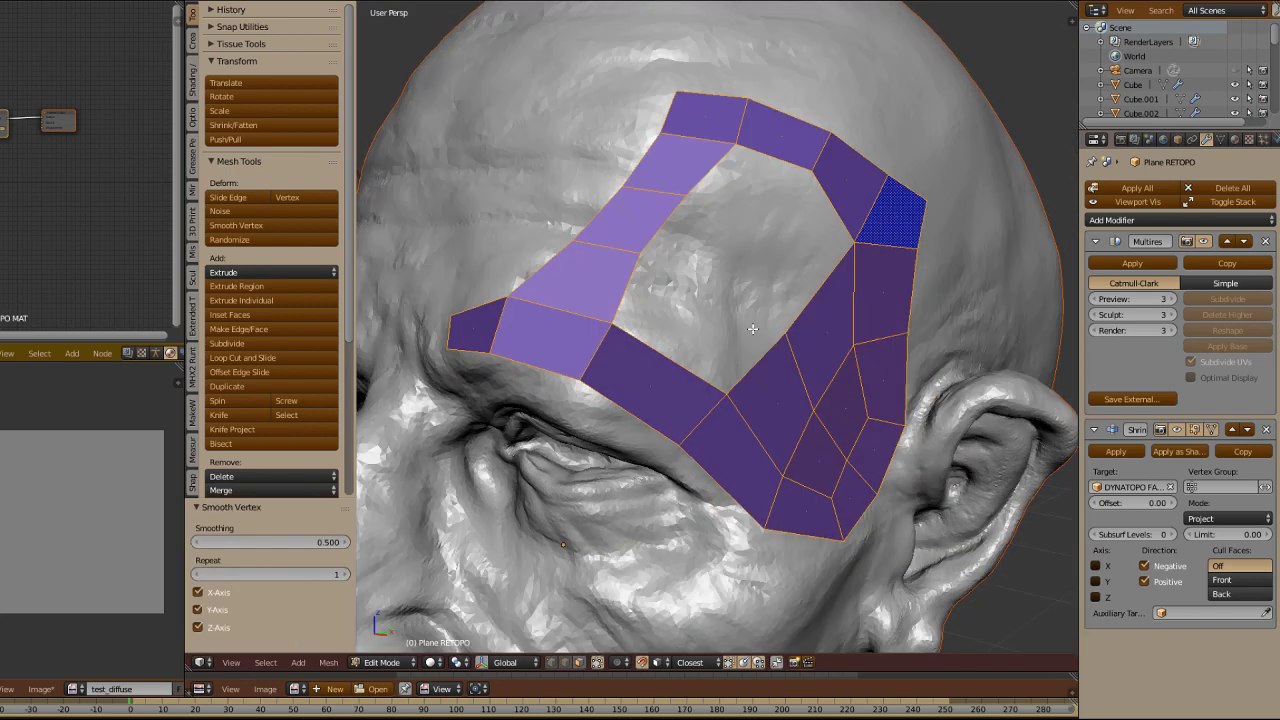
Step: Fill the open area of the forehead patch with faces and add an edge loop near the temple
key(ctrl+Tab)
right_click(789, 282)
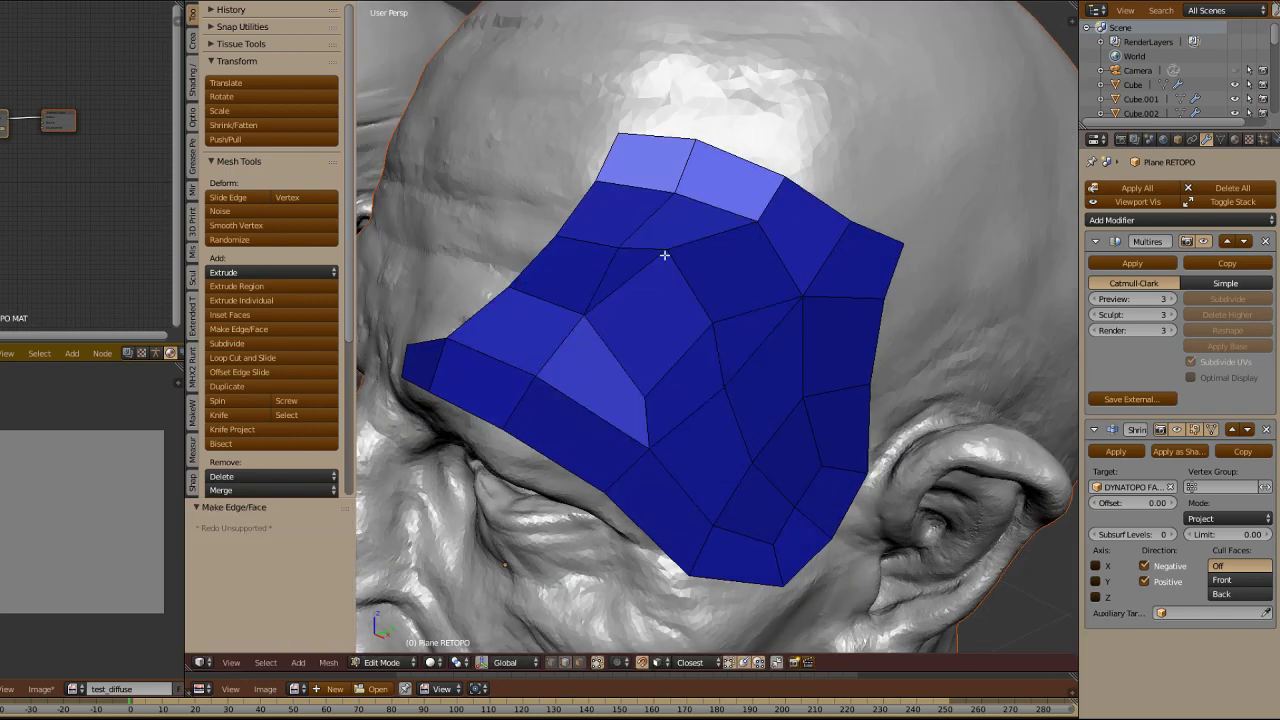
middle_drag(664, 255, 684, 262)
click(744, 225)
key(ctrl+Tab)
key(g)
right_click(755, 316)
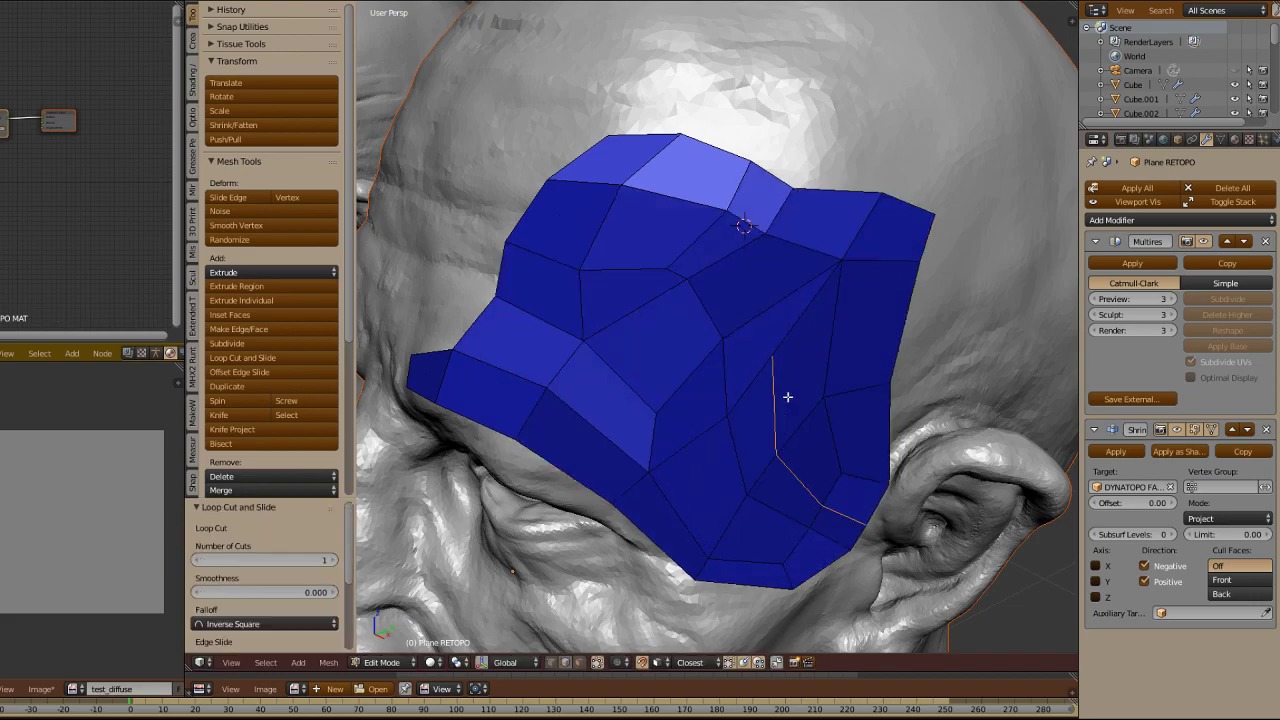
key(g)
Step: Extrude a strip of retopology faces under the eye from the temple to the nose bridge and leave Edit Mode
scroll(774, 351, down, 4)
key(Tab)
key(Tab)
middle_drag(774, 309, 723, 283)
key(ctrl+Tab)
ctrl+click(609, 421)
ctrl+click(452, 211)
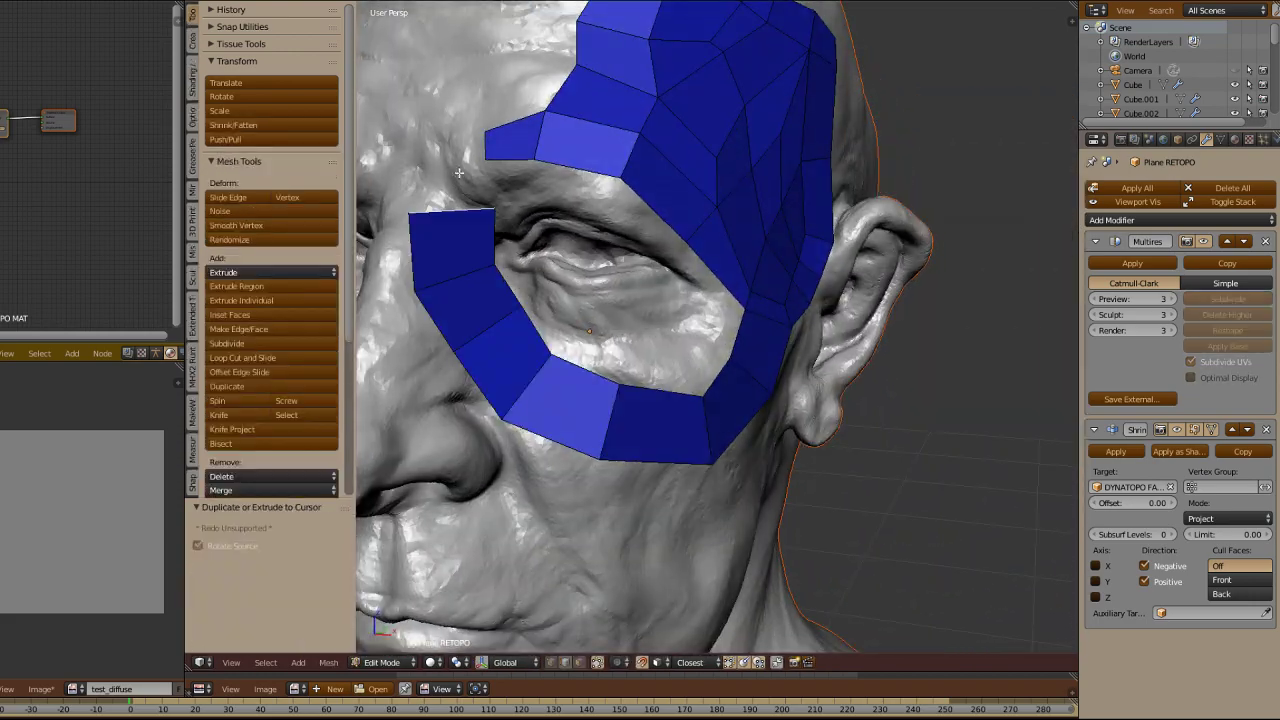
key(Tab)
scroll(737, 320, down, 5)
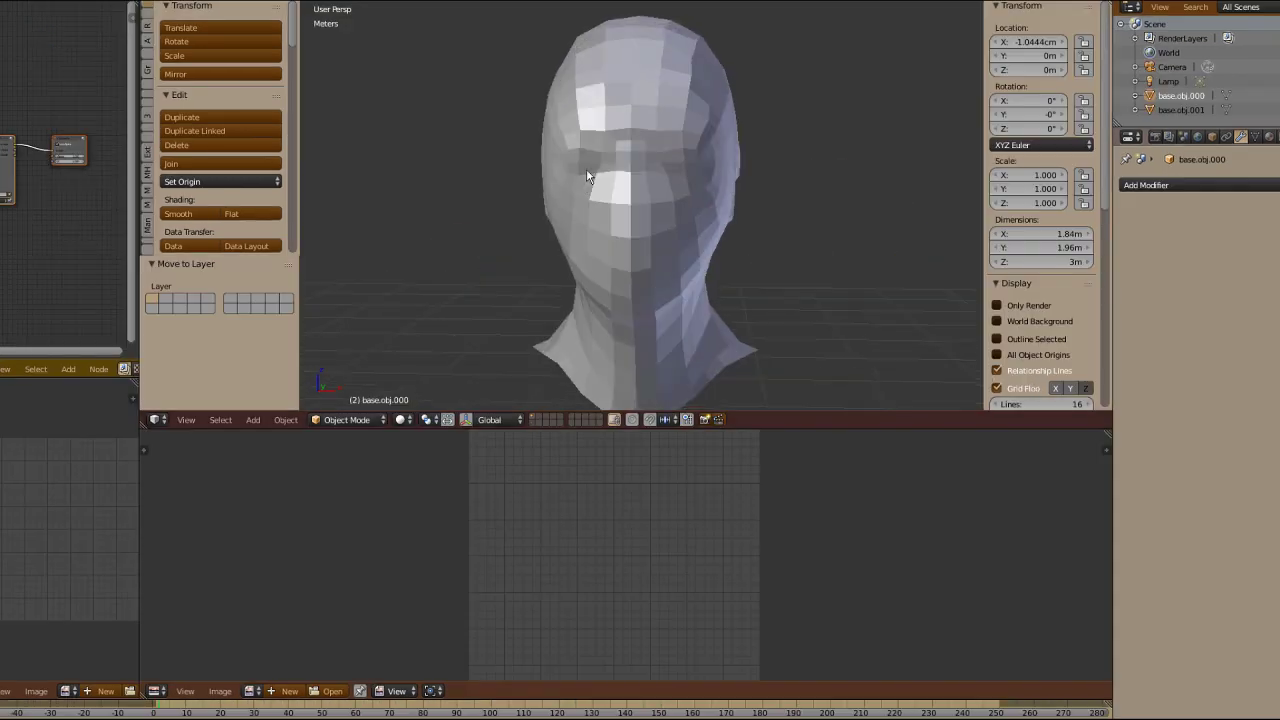
Step: Examine the topology of the low-poly base.obj.000 head in Edit Mode with the 3D view enlarged
click(568, 90)
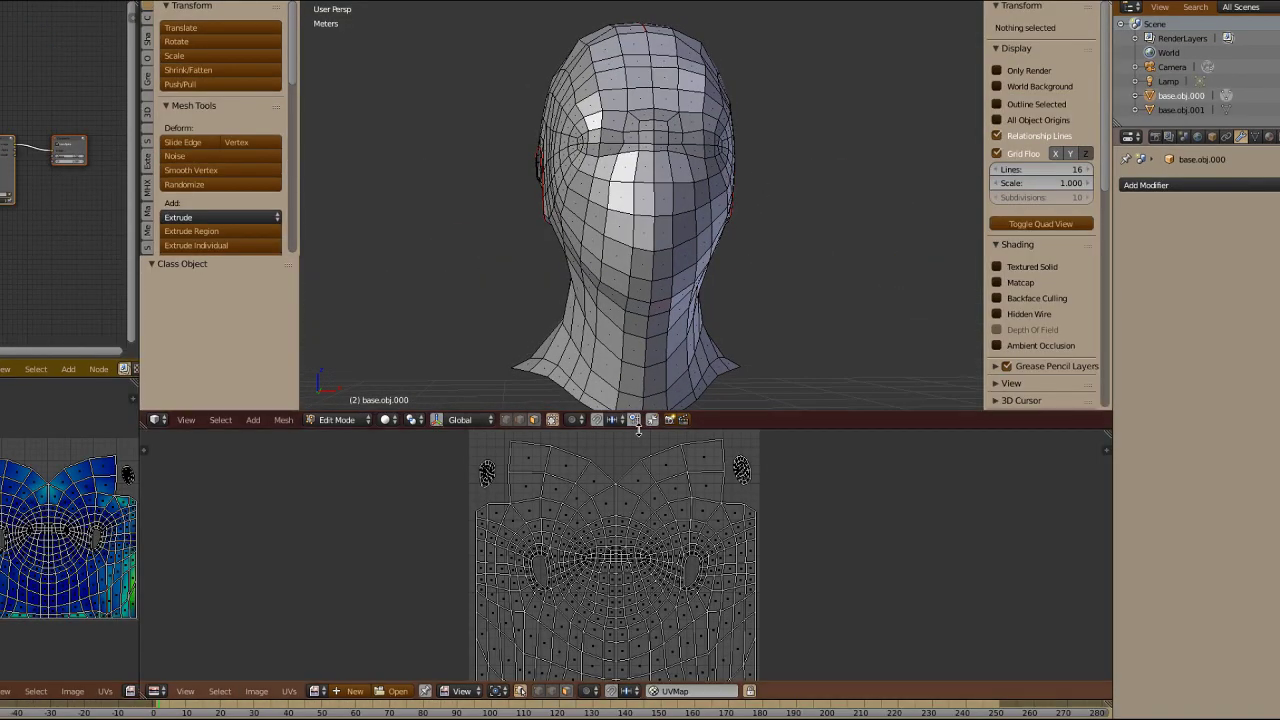
drag(762, 428, 783, 663)
middle_drag(826, 438, 790, 456)
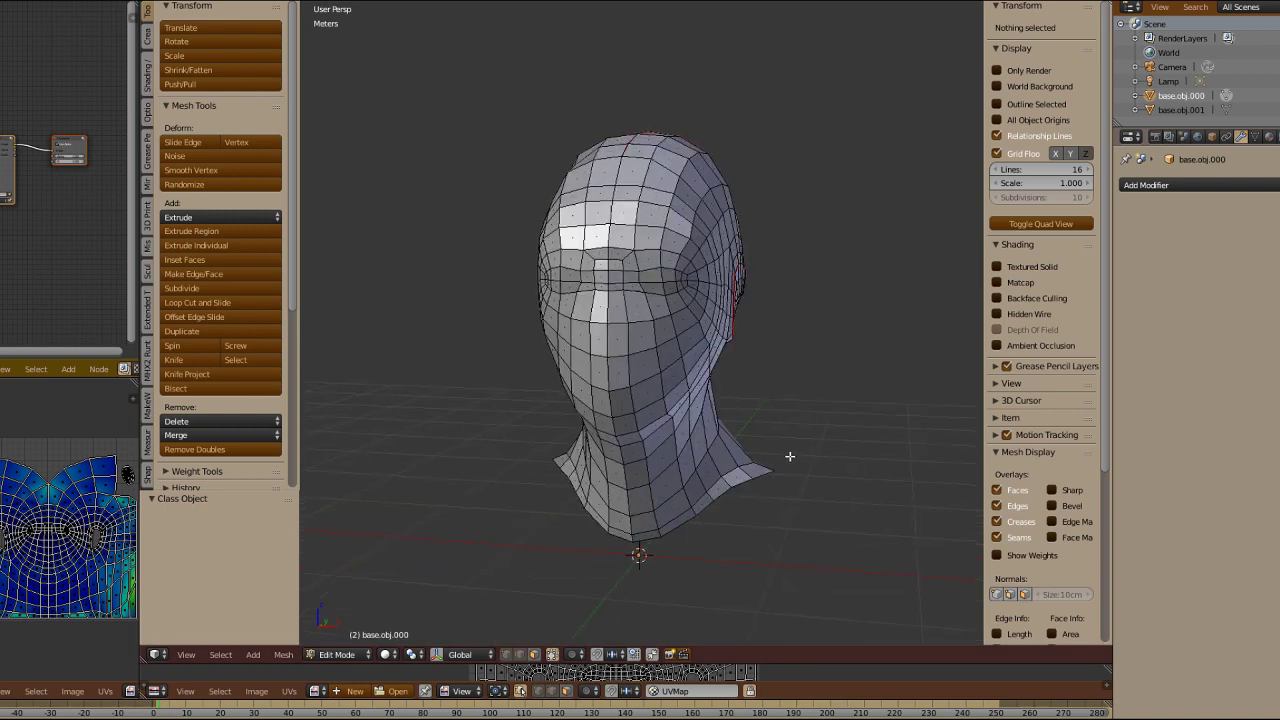
Step: Return the base.obj.000 head to Object Mode, add a Multiresolution modifier and subdivide it to level 3 with Catmull-Clark
click(565, 247)
click(1185, 186)
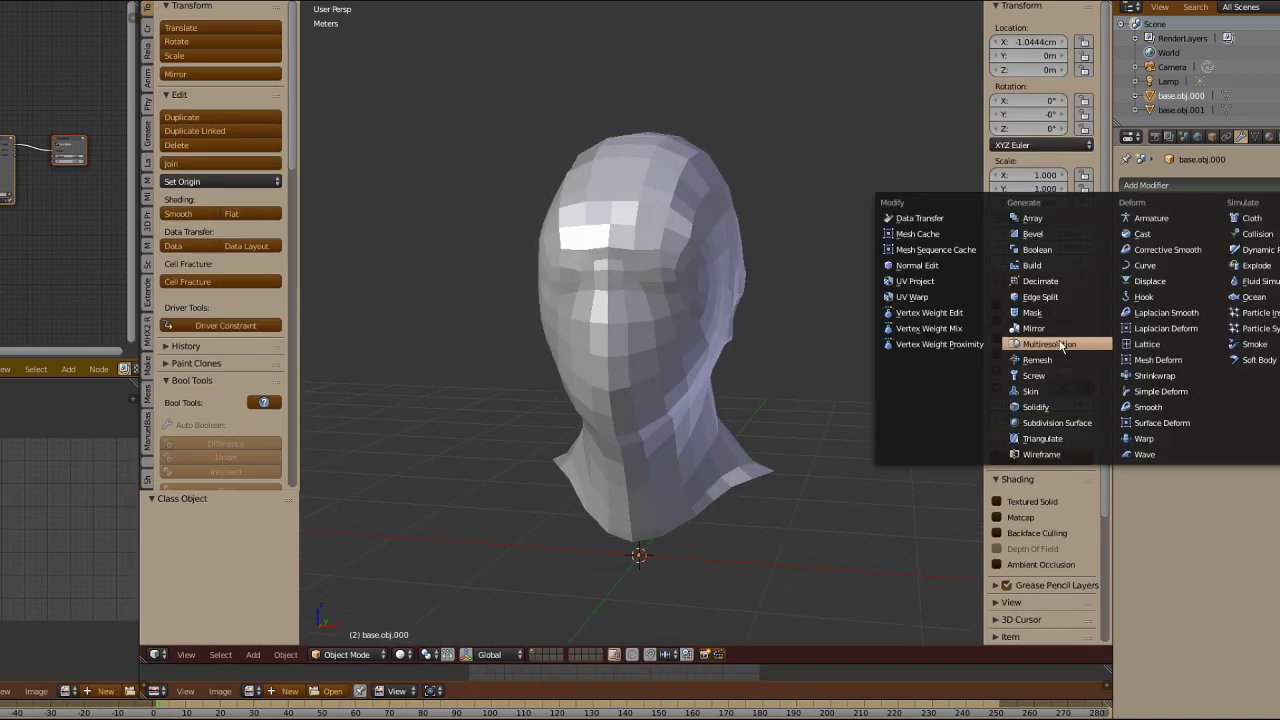
click(1043, 345)
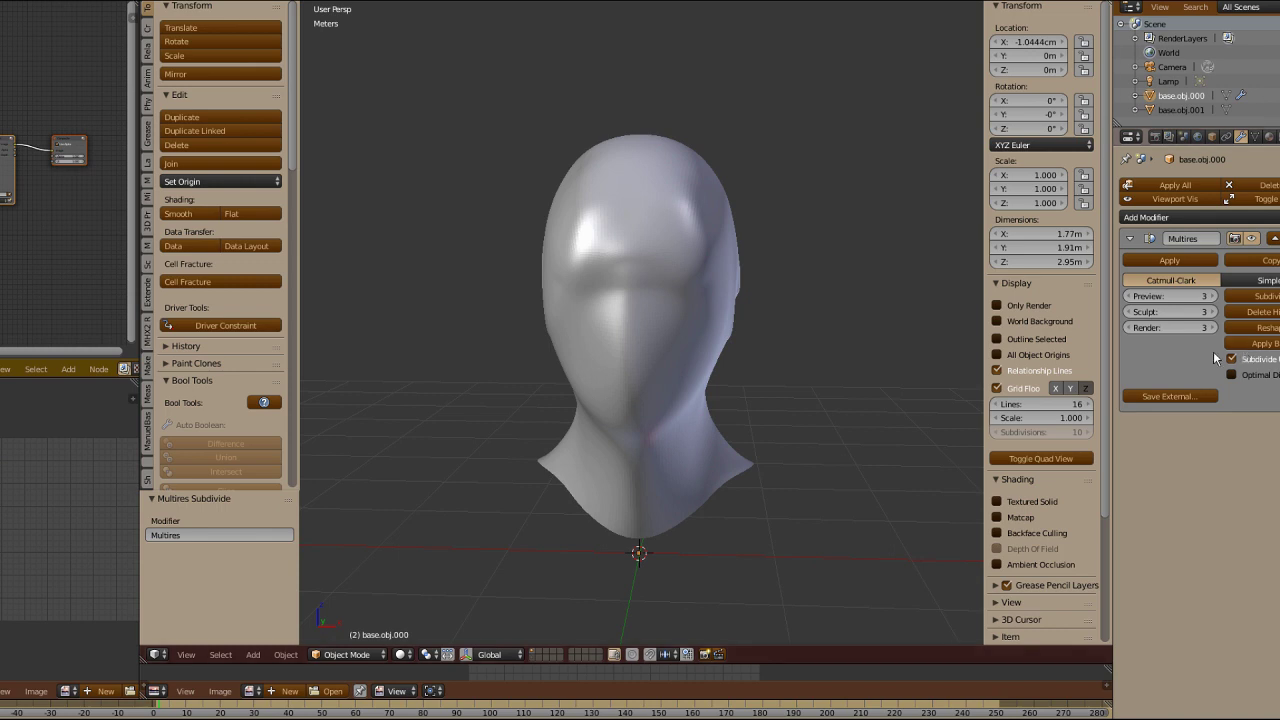
Step: Add a Simple Deform modifier in Stretch mode to the base.obj.000 head and lock its Y axis
click(1206, 217)
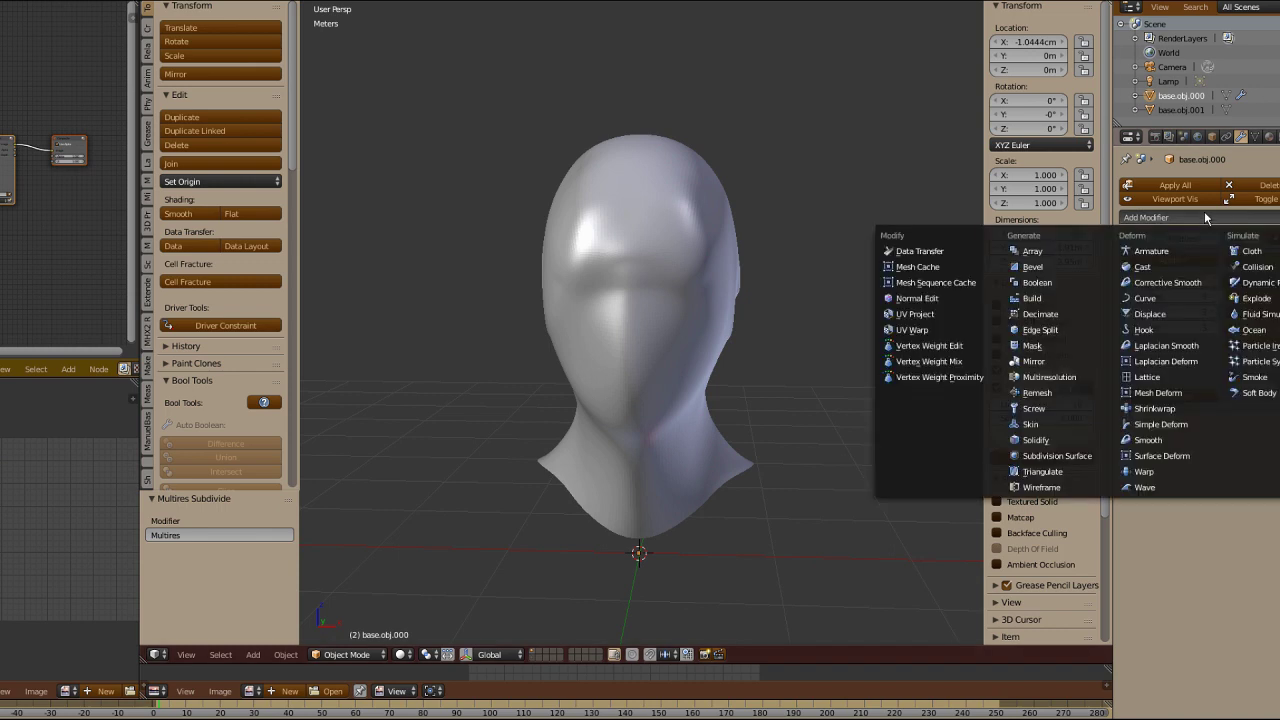
click(1142, 426)
click(1274, 469)
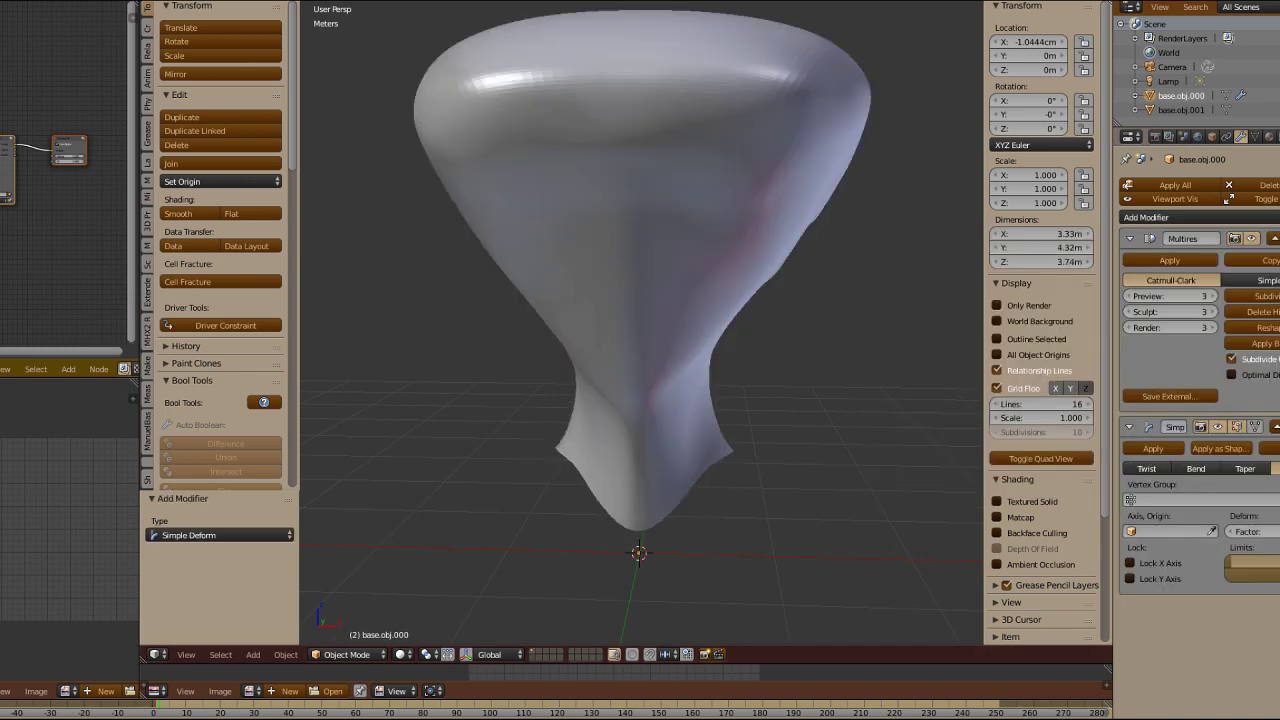
click(1174, 580)
scroll(806, 403, down, 2)
middle_drag(813, 397, 866, 376)
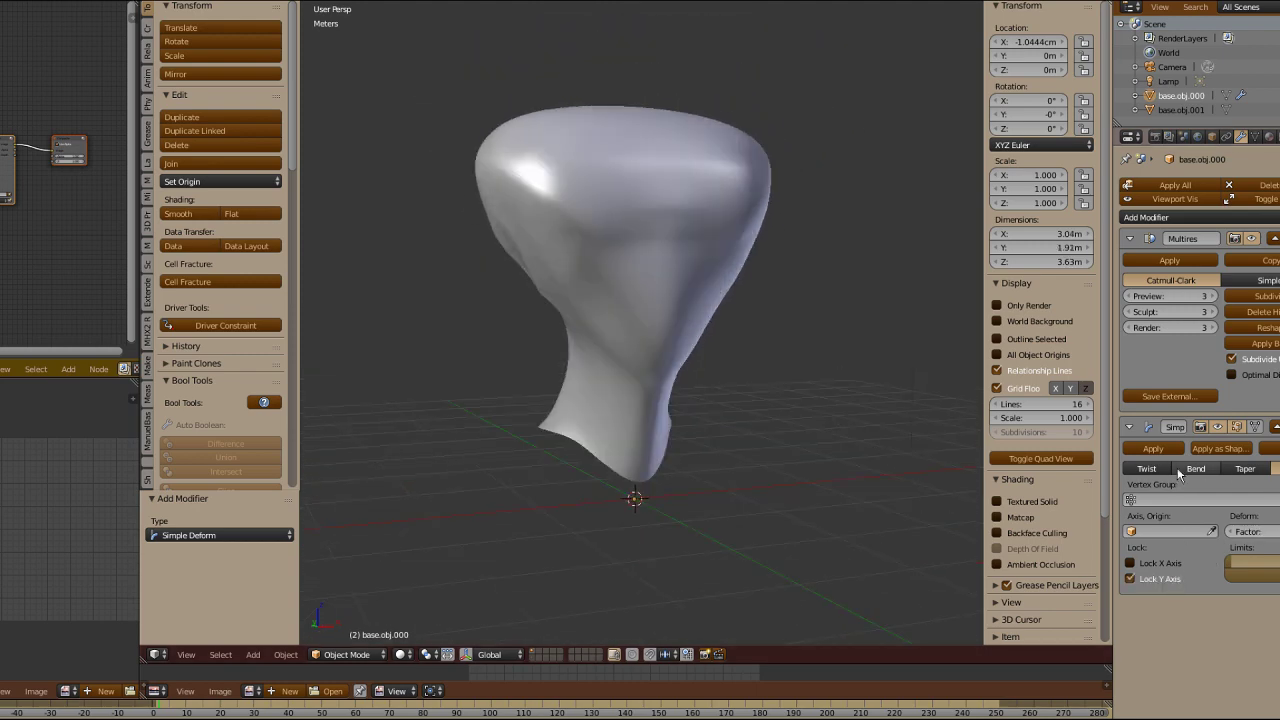
Step: Apply the Simple Deform modifier to the head and apply the Multiresolution shape to its base mesh
click(1217, 428)
click(1218, 428)
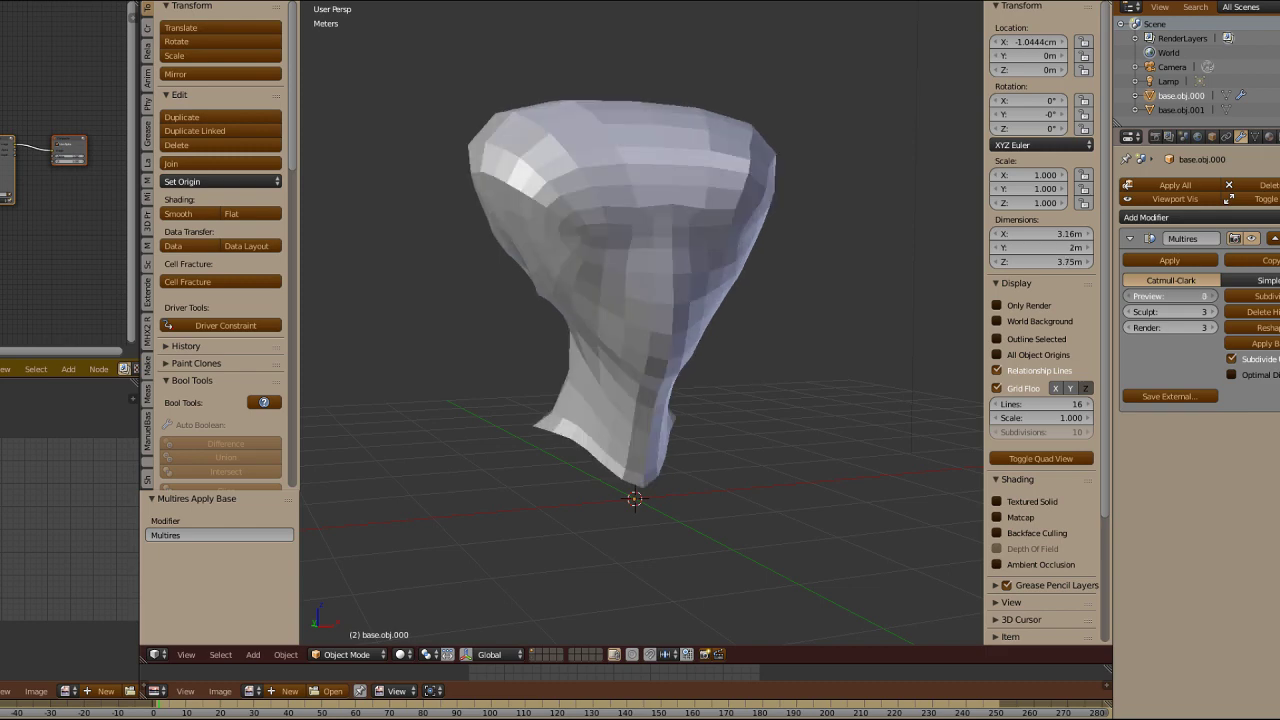
middle_drag(760, 300, 654, 194)
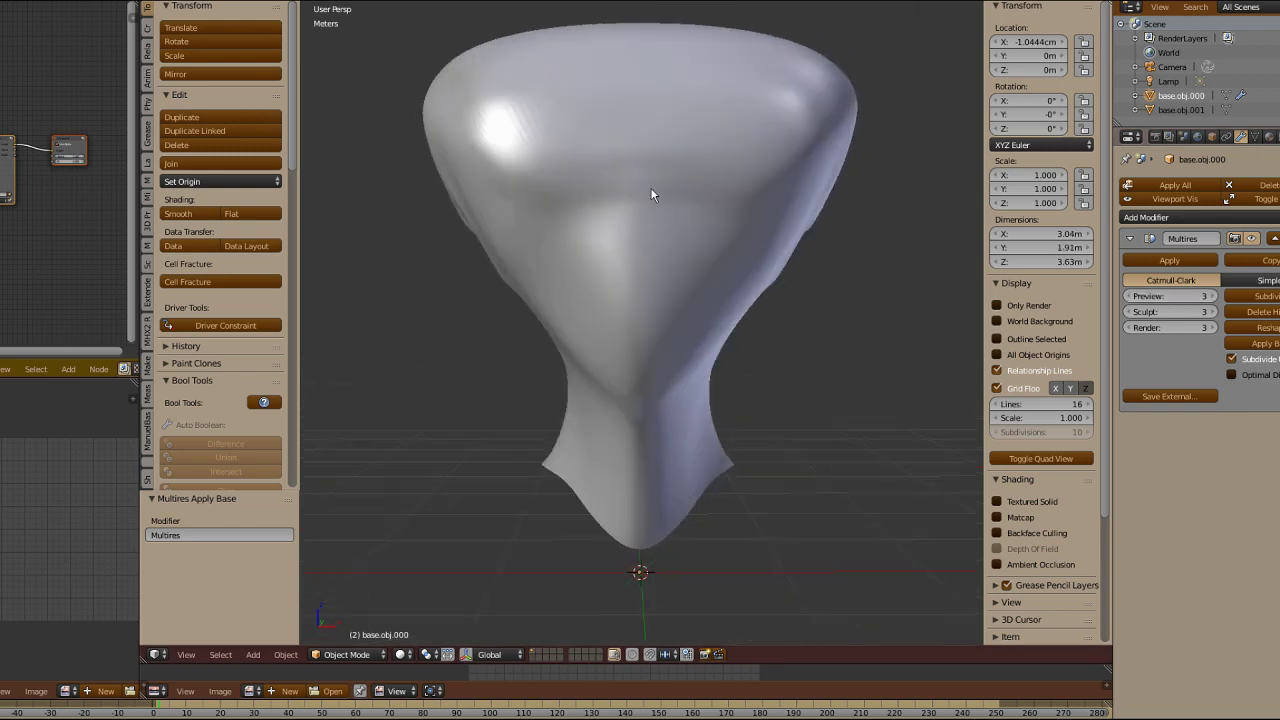
Step: Recess the faces of both eye sockets in Edit Mode and smooth their vertices
key(Tab)
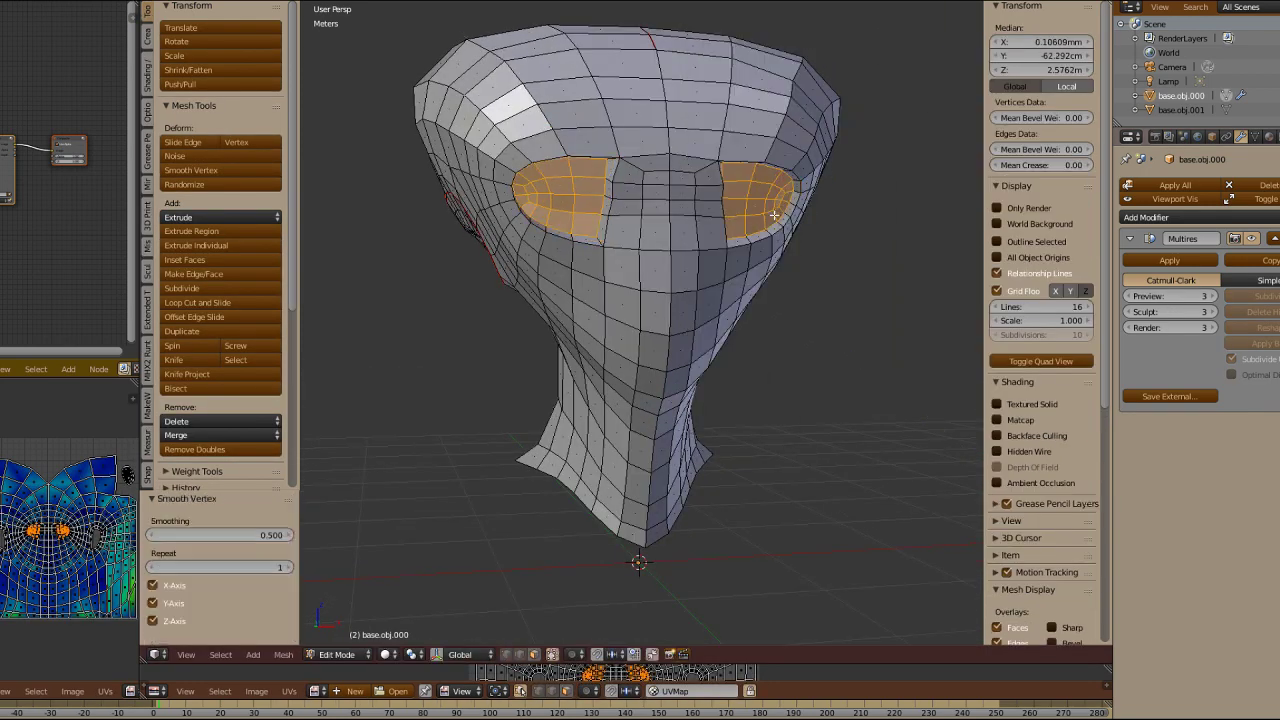
key(w)
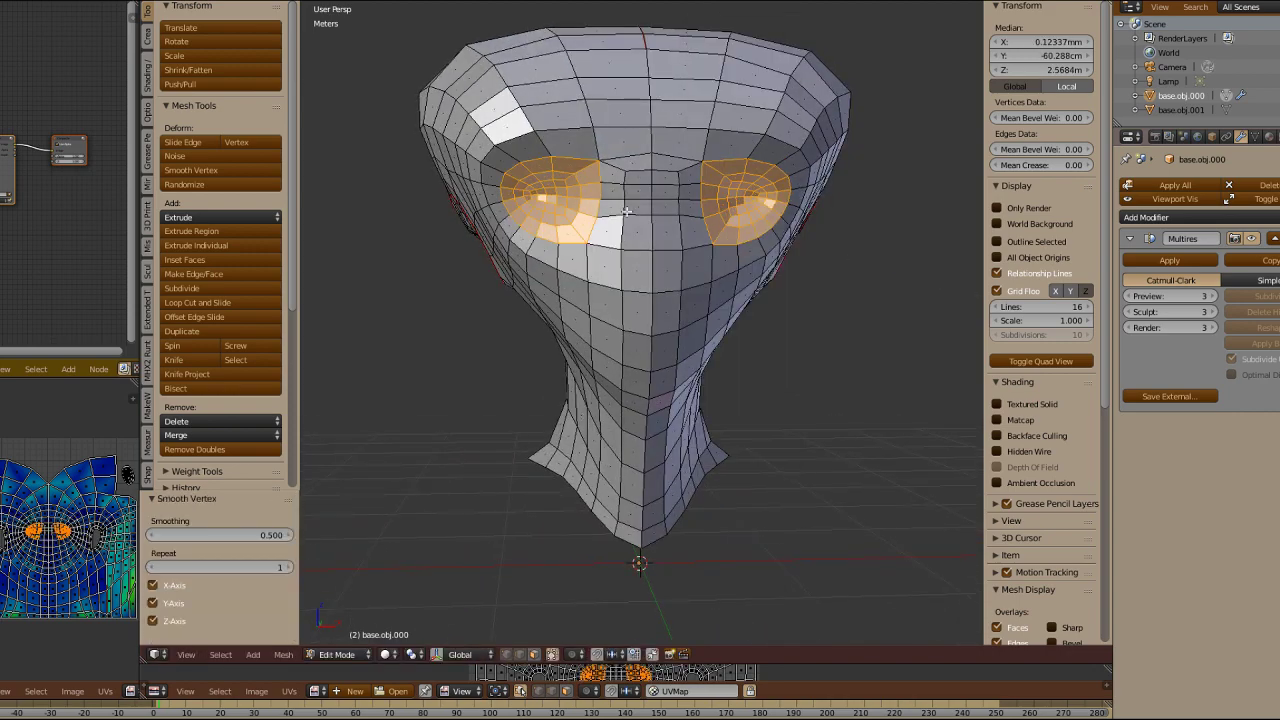
scroll(567, 232, up, 2)
Step: Select the nose and upper-cheek faces, extrude them forward into a muzzle, then smooth and scale the extruded faces
right_click(620, 148)
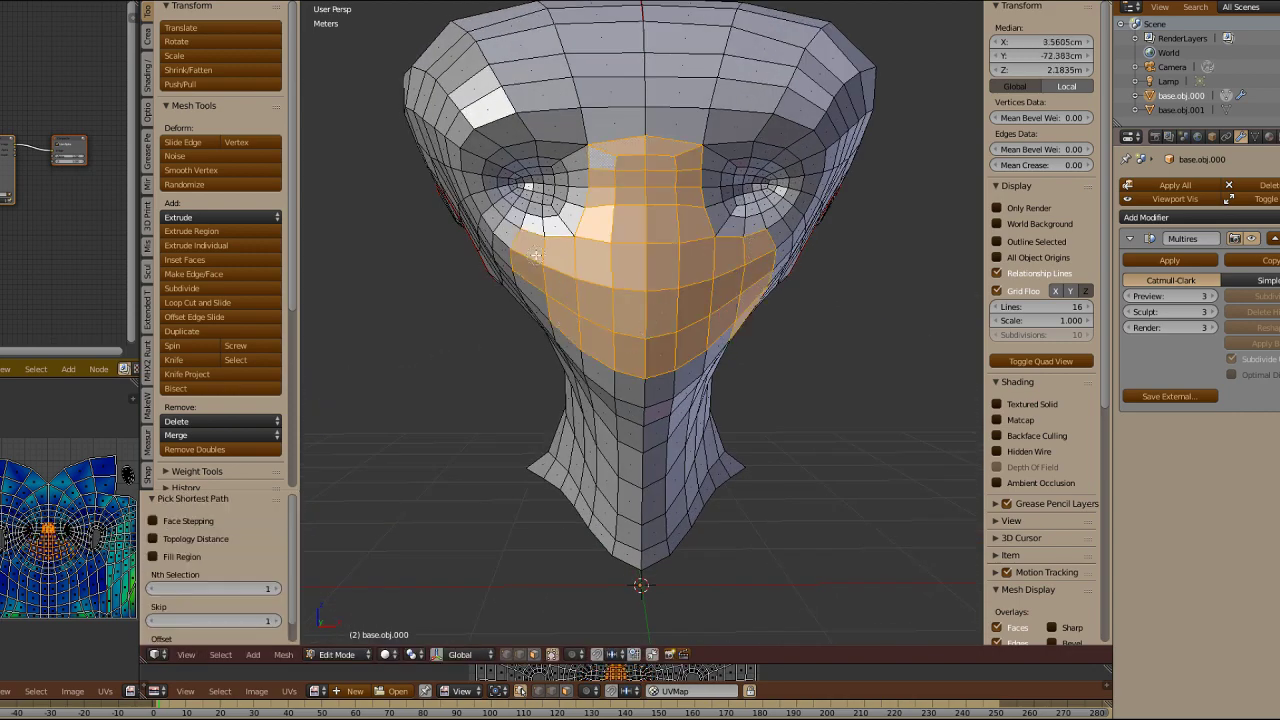
middle_drag(537, 255, 780, 303)
key(w)
click(778, 296)
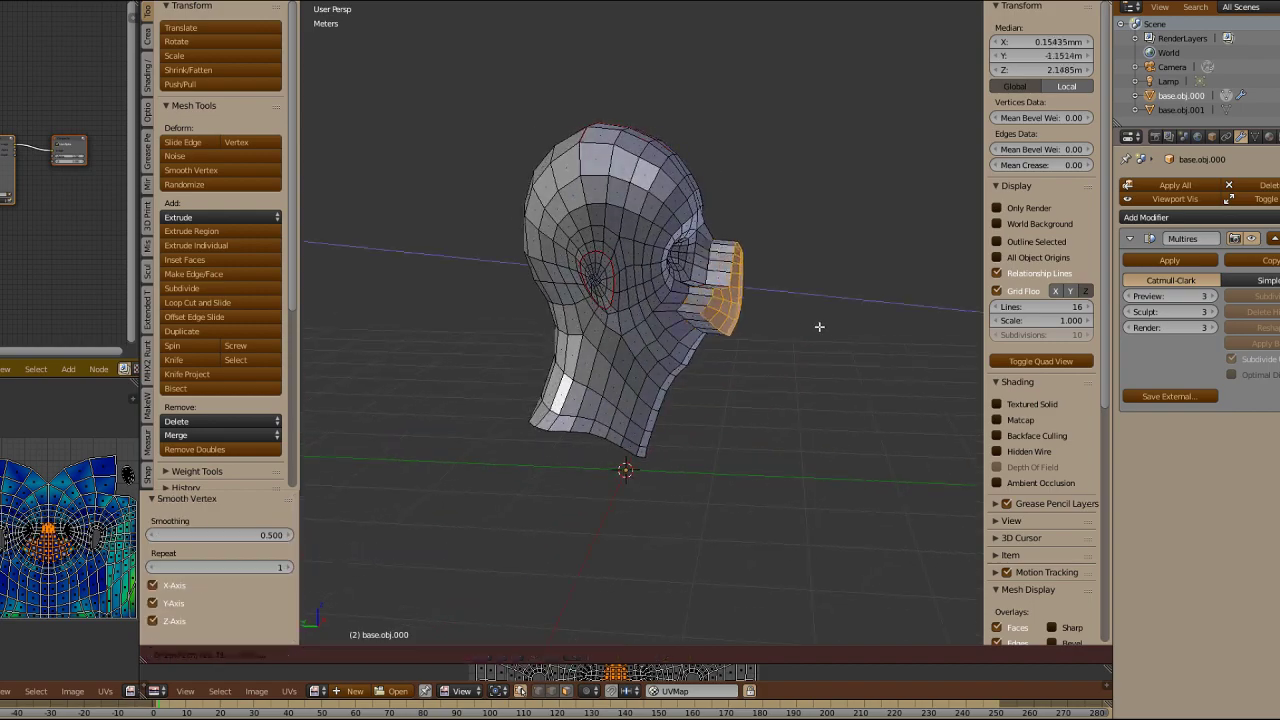
key(s)
mouse_move(824, 331)
middle_down()
mouse_move(723, 314)
mouse_move(829, 337)
middle_up()
key(s)
Step: Add an edge loop around the extruded muzzle
scroll(829, 337, up, 2)
key(ctrl+r)
click(690, 250)
middle_drag(690, 250, 583, 234)
Step: Grow the selection over the muzzle and reshape it by scaling along X, moving along Y and rotating 2.15° about X
right_click(510, 318)
key(ctrl+KP_Add)
key(ctrl+KP_Add)
key(ctrl+KP_Add)
key(ctrl+KP_Add)
key(s)
key(x)
click(686, 289)
key(g)
key(y)
key(a)
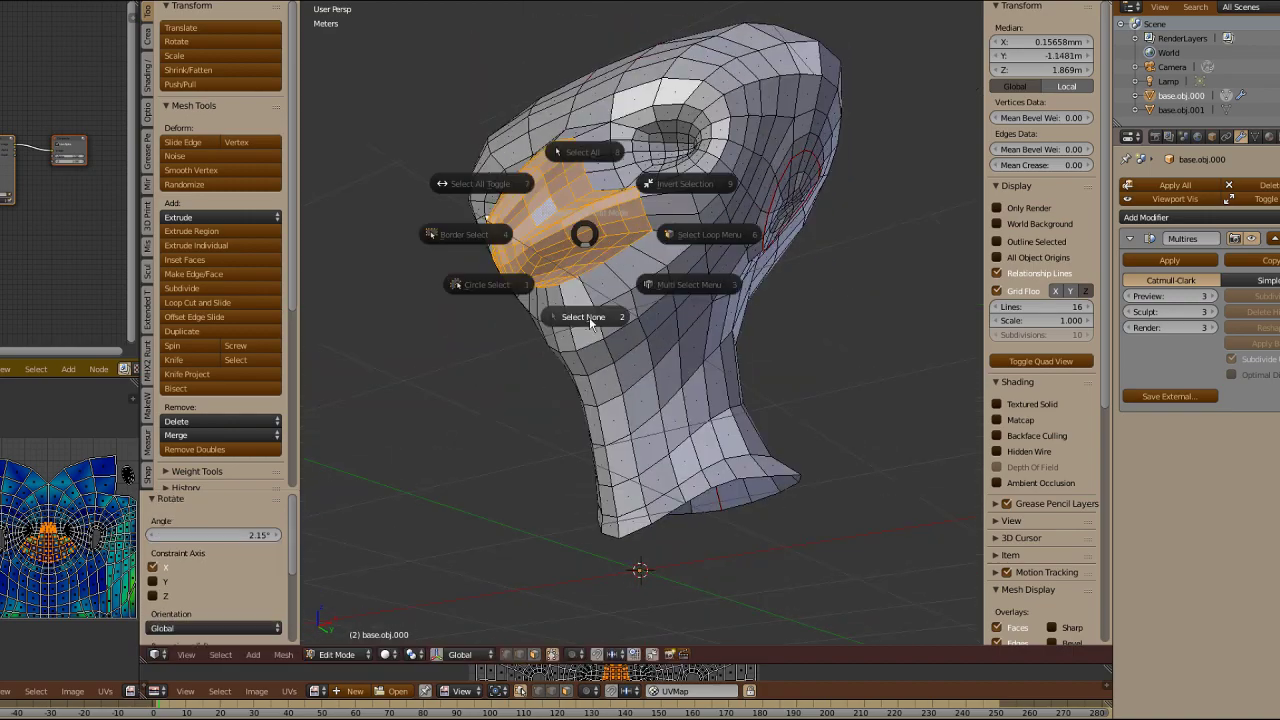
click(591, 323)
Step: Smooth the muzzle, then select the faces beneath it and extrude and scale them to begin a mouth
key(w)
click(489, 220)
right_click(543, 323)
middle_drag(489, 220, 613, 321)
ctrl+right_click(748, 257)
ctrl+right_click(706, 223)
key(e)
click(788, 372)
key(s)
click(768, 350)
Step: Scale the extruded mouth faces along Y and add an edge loop through them
key(s)
key(y)
click(890, 420)
click(817, 384)
key(s)
key(ctrl+r)
click(613, 321)
Step: Switch the head to Sculpt Mode, lower the Multiresolution sculpt level to 1 and smooth the crumpled area under the beak
mouse_move(646, 256)
middle_down()
mouse_move(690, 262)
mouse_move(703, 244)
mouse_move(600, 300)
mouse_move(690, 300)
mouse_move(638, 266)
mouse_move(638, 194)
middle_up()
click(367, 655)
click(368, 600)
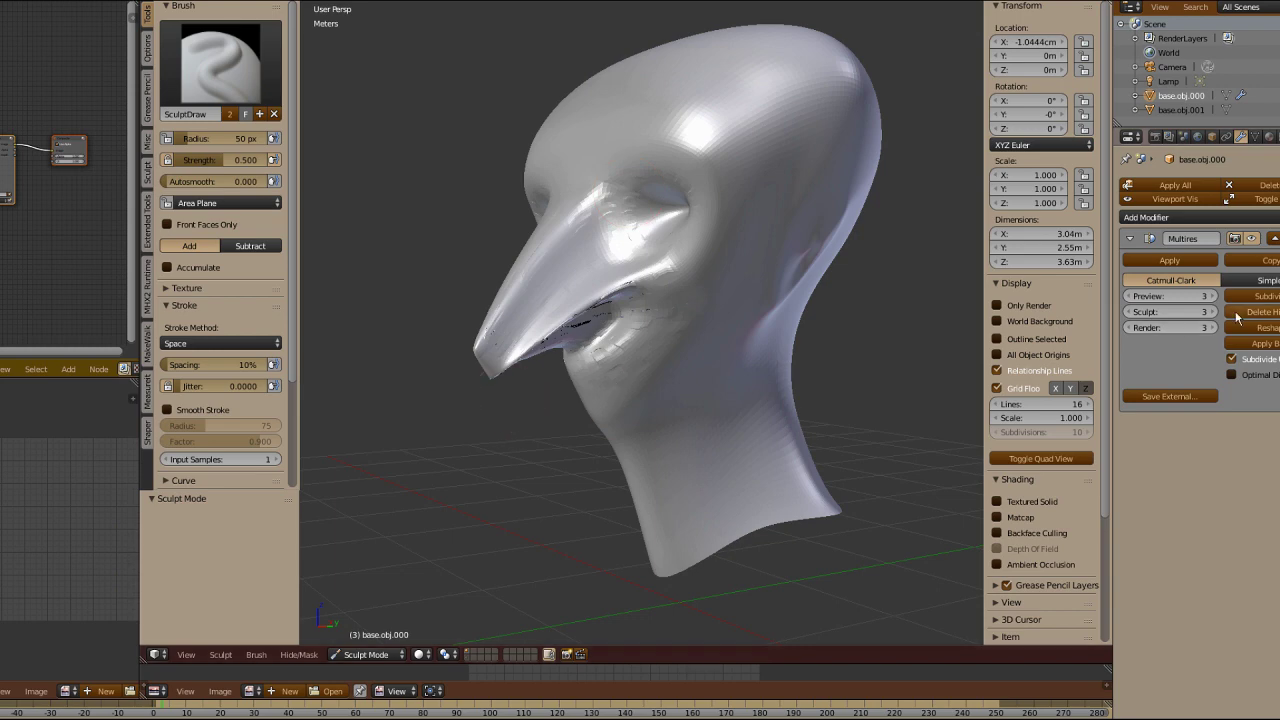
click(1130, 312)
mouse_move(720, 280)
middle_down()
mouse_move(688, 250)
mouse_move(633, 262)
mouse_move(619, 207)
middle_up()
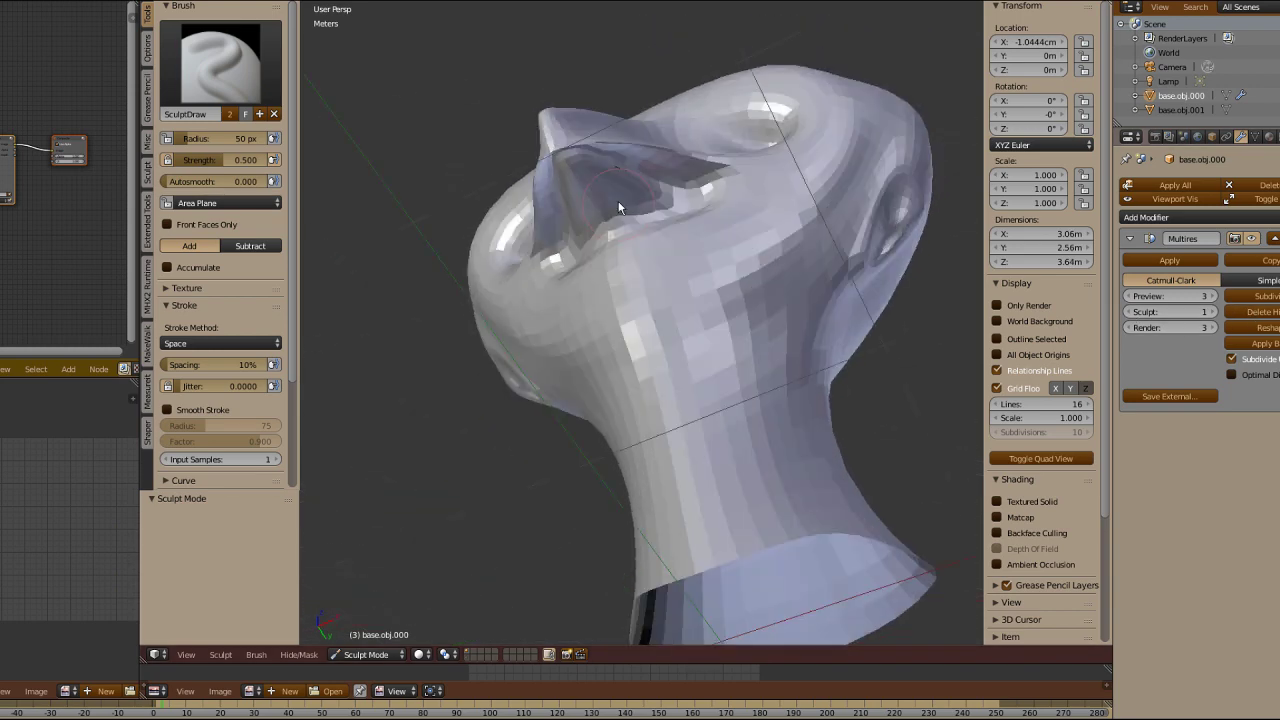
middle_drag(589, 154, 590, 104)
key(x)
mouse_move(656, 178)
middle_down()
mouse_move(700, 120)
mouse_move(726, 134)
mouse_move(565, 222)
middle_up()
Step: Raise the sculpt level through 2 to 3, refine the beak's underside and apply the shape to the Multiresolution base
click(1211, 312)
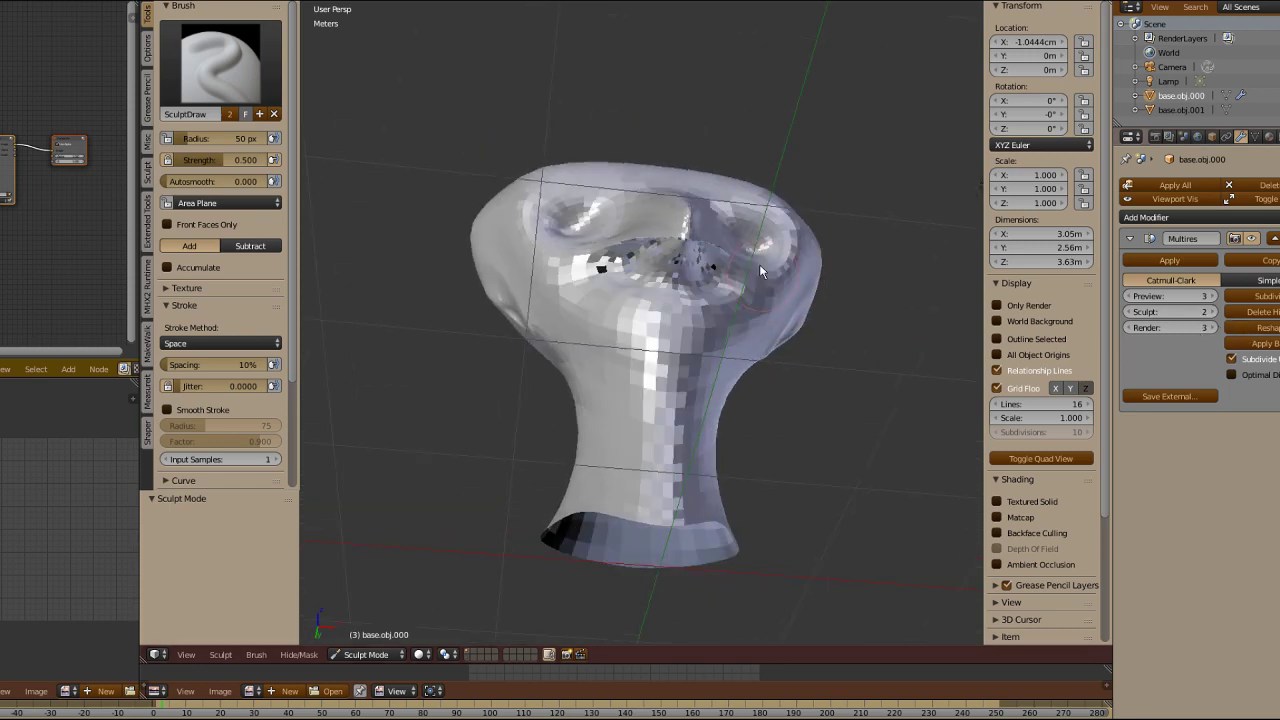
mouse_move(640, 260)
middle_down()
mouse_move(557, 234)
mouse_move(743, 128)
middle_up()
mouse_move(578, 141)
middle_down()
mouse_move(740, 194)
mouse_move(565, 161)
mouse_move(590, 271)
mouse_move(651, 217)
mouse_move(597, 249)
mouse_move(920, 309)
mouse_move(630, 295)
mouse_move(642, 253)
mouse_move(684, 248)
middle_up()
key(s)
key(x)
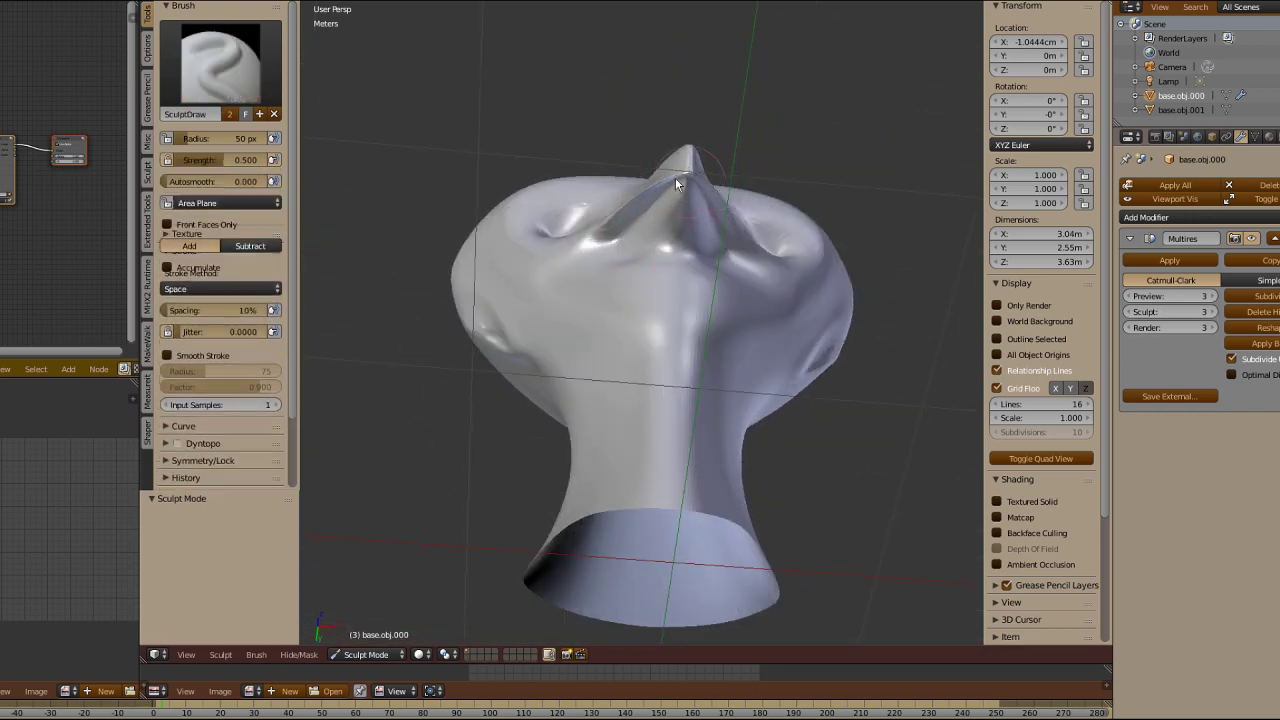
middle_drag(675, 177, 734, 291)
scroll(640, 245, up, 2)
mouse_move(640, 245)
middle_down()
mouse_move(571, 294)
mouse_move(677, 317)
mouse_move(627, 376)
mouse_move(650, 350)
middle_up()
scroll(650, 350, down, 2)
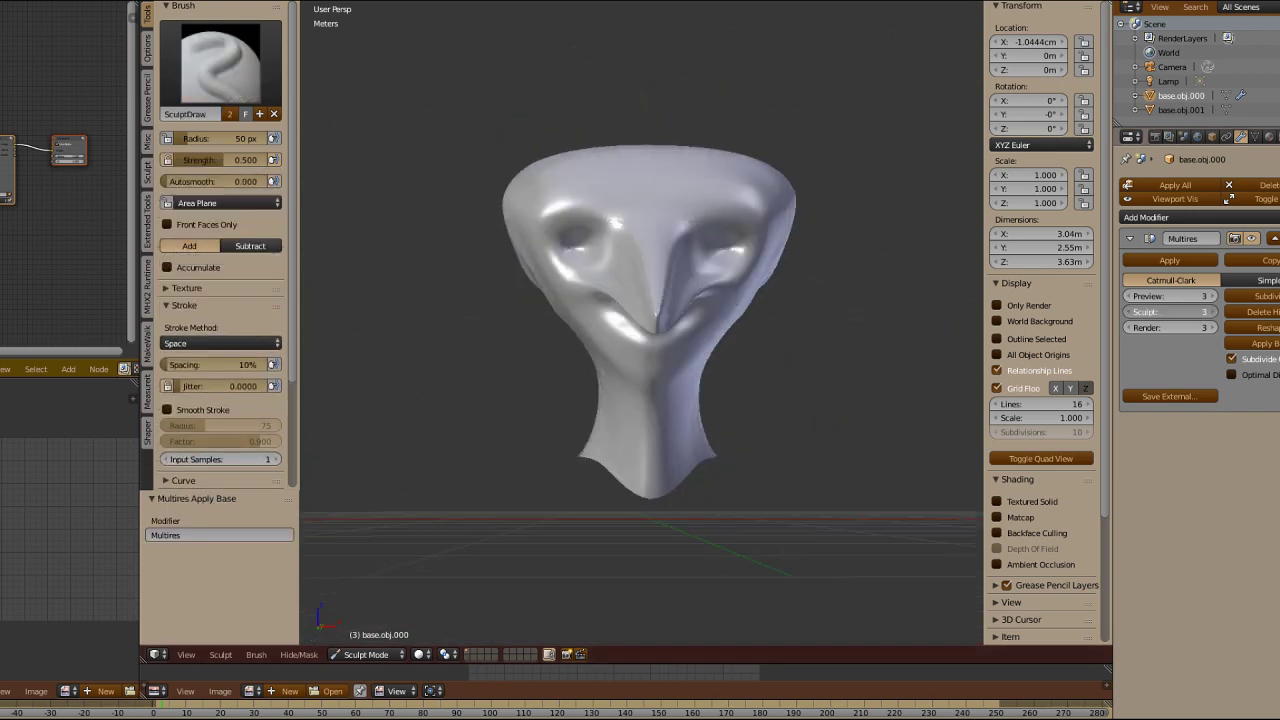
Step: Change the sculpt level and sculpt brow ridges, eyelids and cheek forms around the eyes and beak
drag(1173, 313, 1135, 313)
mouse_move(960, 350)
middle_down()
mouse_move(839, 362)
mouse_move(972, 380)
middle_up()
mouse_move(600, 200)
middle_down()
mouse_move(571, 186)
mouse_move(651, 229)
middle_up()
scroll(620, 177, up, 3)
middle_drag(620, 177, 610, 238)
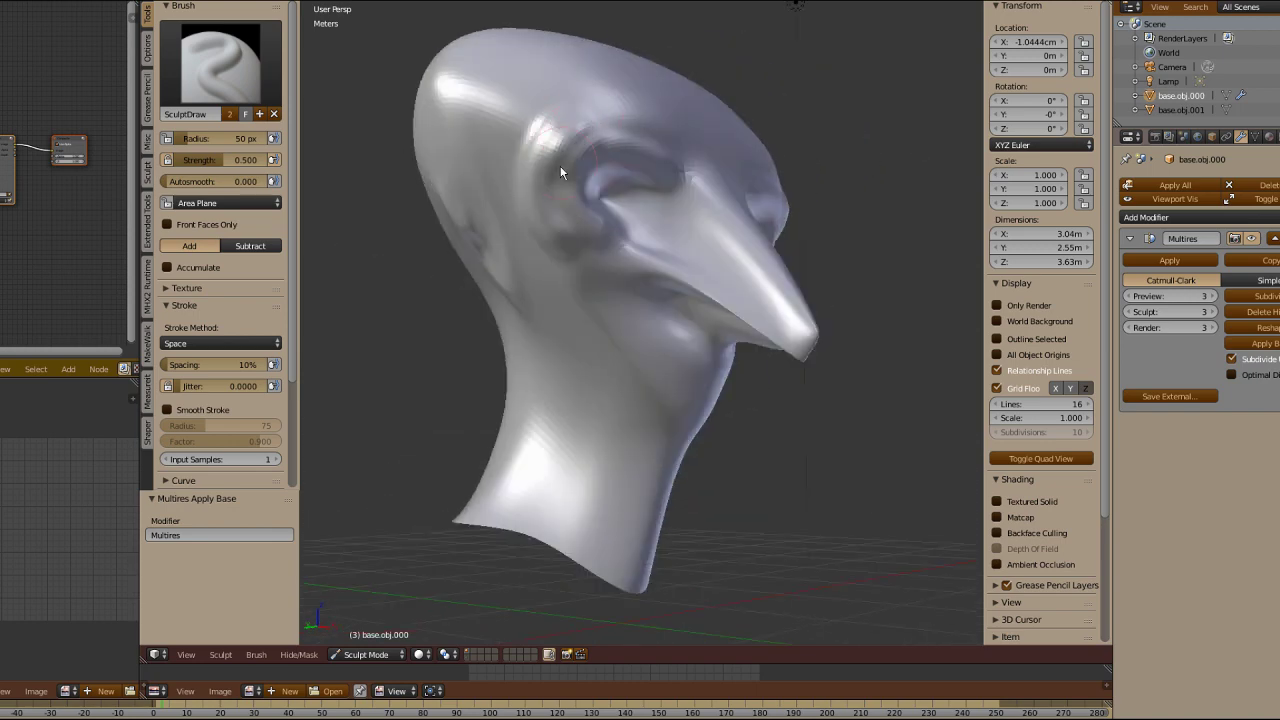
mouse_move(561, 173)
middle_down()
mouse_move(557, 134)
mouse_move(591, 236)
mouse_move(620, 255)
mouse_move(605, 300)
mouse_move(543, 240)
mouse_move(531, 295)
mouse_move(554, 335)
mouse_move(589, 309)
mouse_move(606, 506)
mouse_move(749, 310)
mouse_move(767, 391)
mouse_move(873, 282)
middle_up()
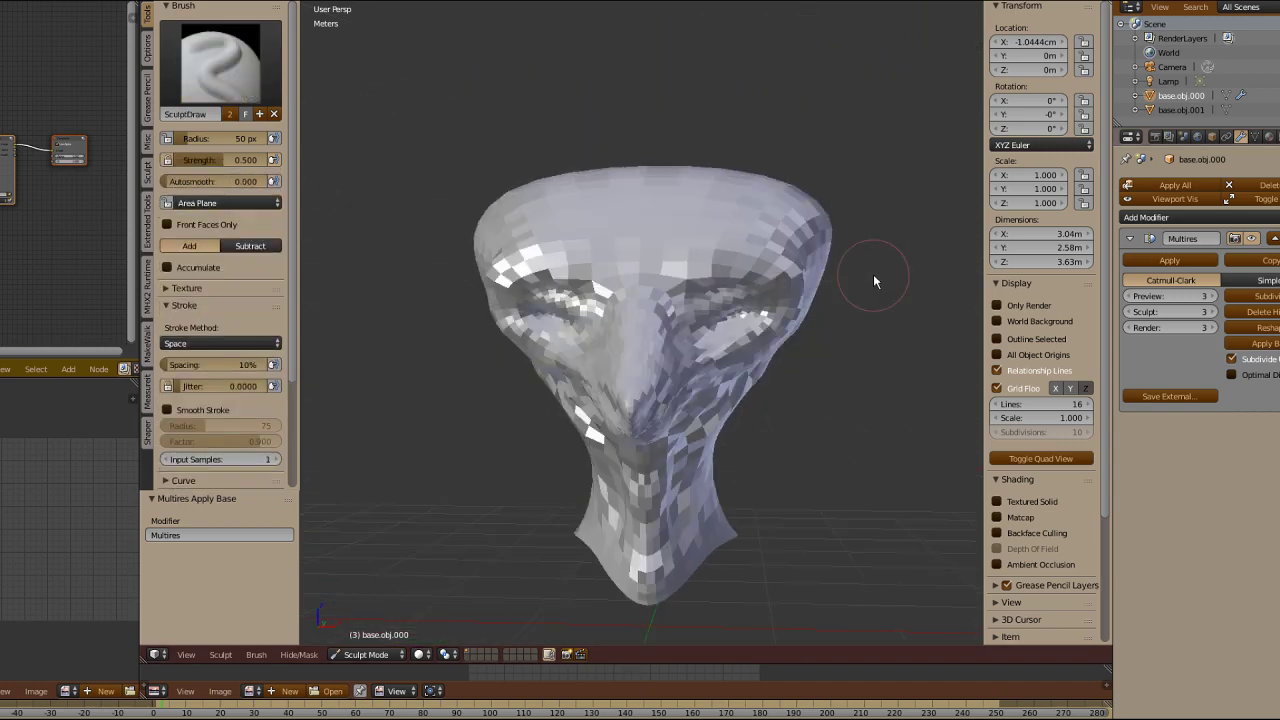
Step: Extrude the central forehead faces twice in Edit Mode, smoothing the vertices after each extrusion
key(Tab)
mouse_move(657, 263)
middle_down()
mouse_move(600, 270)
mouse_move(657, 229)
mouse_move(654, 274)
mouse_move(790, 255)
mouse_move(715, 250)
mouse_move(494, 314)
mouse_move(694, 281)
mouse_move(630, 290)
mouse_move(691, 346)
mouse_move(620, 358)
mouse_move(700, 246)
middle_up()
shift+right_click(614, 277)
shift+right_click(620, 292)
key(e)
click(660, 300)
key(w)
click(831, 246)
scroll(800, 250, up, 2)
key(e)
click(723, 274)
key(w)
click(781, 273)
Step: Merge the selected forehead vertices at center and dissolve the leftover edges
key(alt+m)
click(494, 314)
right_click(660, 296)
key(alt+m)
right_click(589, 360)
key(x)
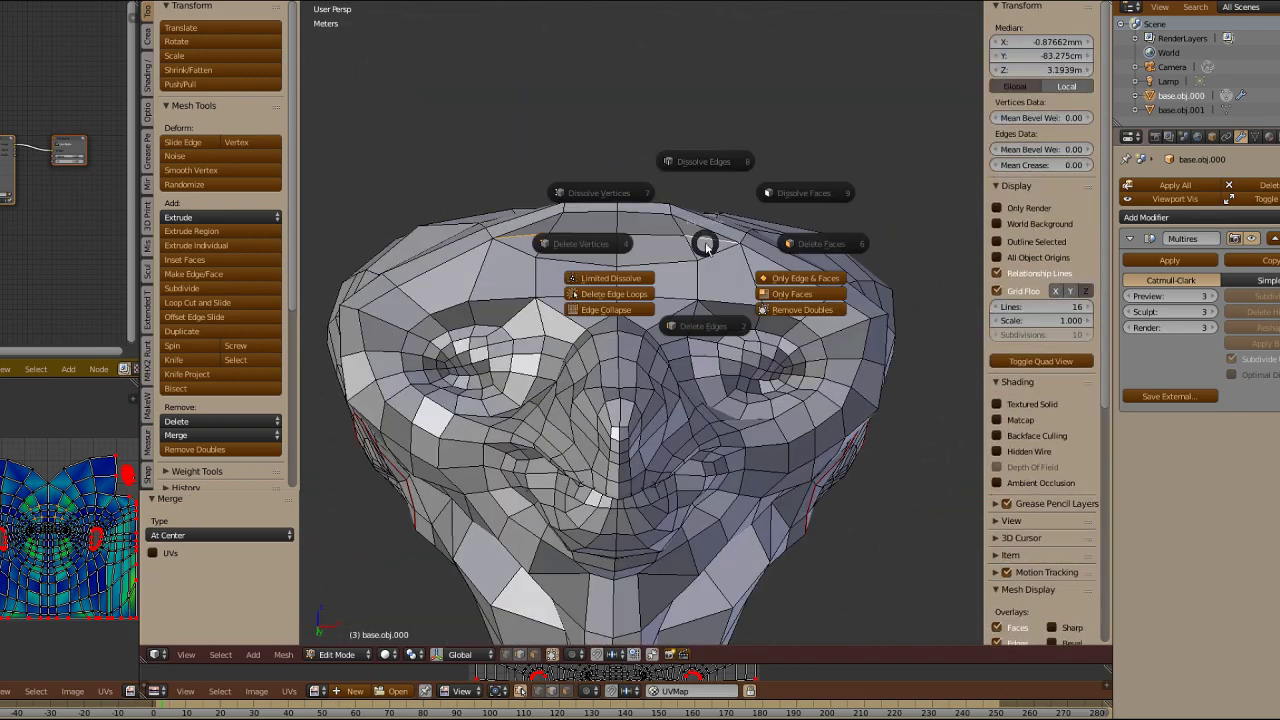
click(704, 168)
middle_drag(690, 172, 643, 257)
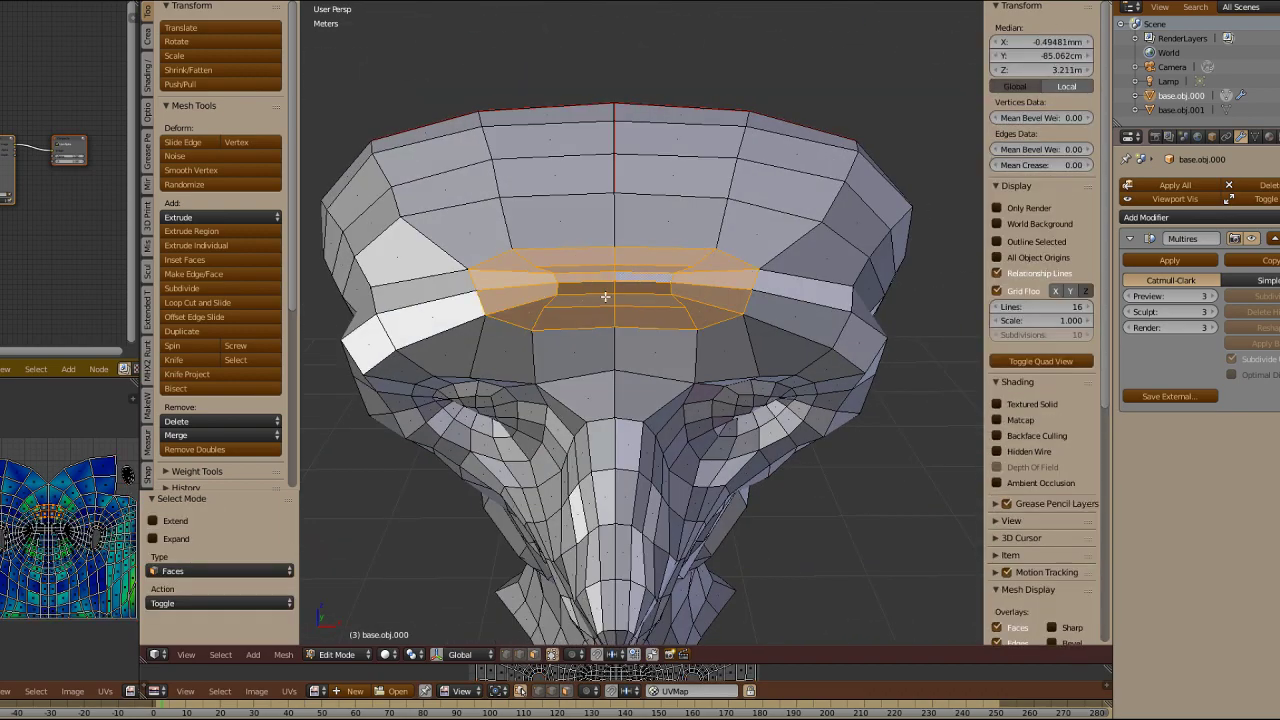
Step: Smooth the band of faces across the forehead, clear the selection and return to Sculpt Mode
key(w)
click(605, 297)
middle_drag(605, 297, 660, 306)
key(w)
click(660, 306)
key(a)
key(Tab)
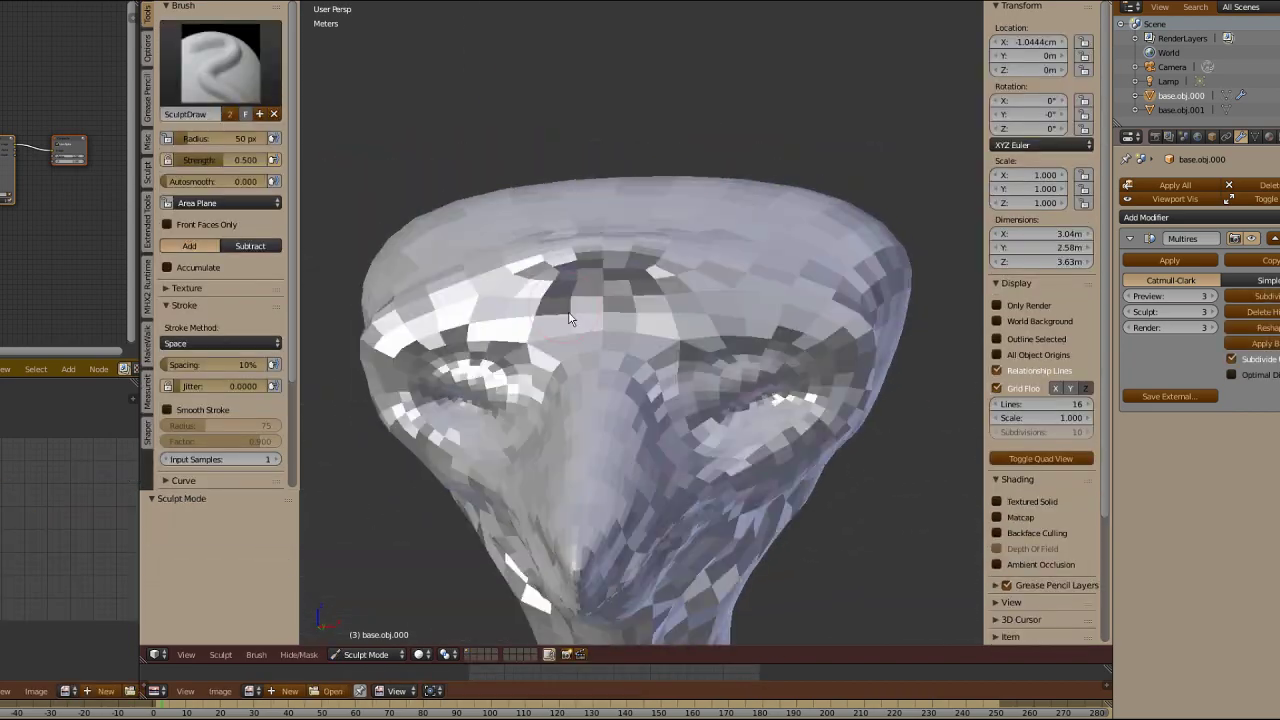
Step: Smooth the forehead, raise the sculpt level to 3 and sculpt a raised bump at the forehead's centre
middle_drag(571, 320, 597, 254)
shift+drag(597, 270, 571, 301)
click(1214, 312)
click(1214, 312)
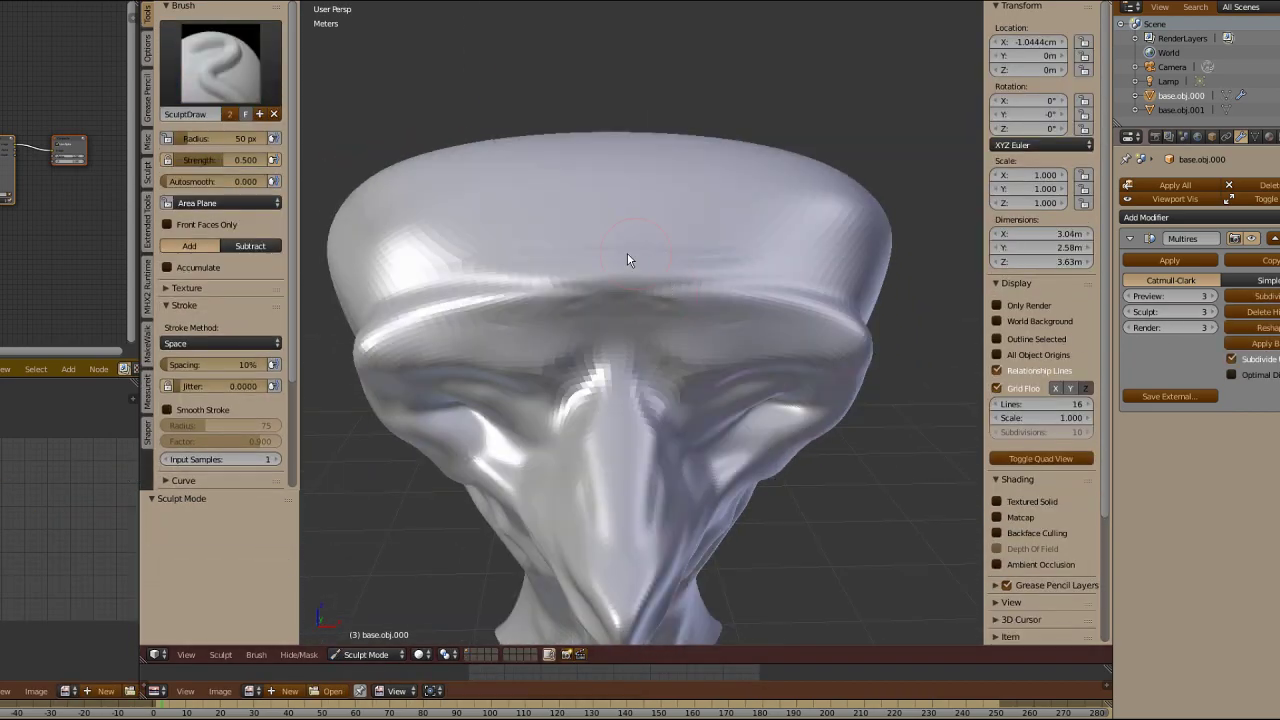
mouse_move(629, 263)
middle_down()
mouse_move(580, 263)
mouse_move(694, 286)
mouse_move(575, 271)
mouse_move(600, 309)
middle_up()
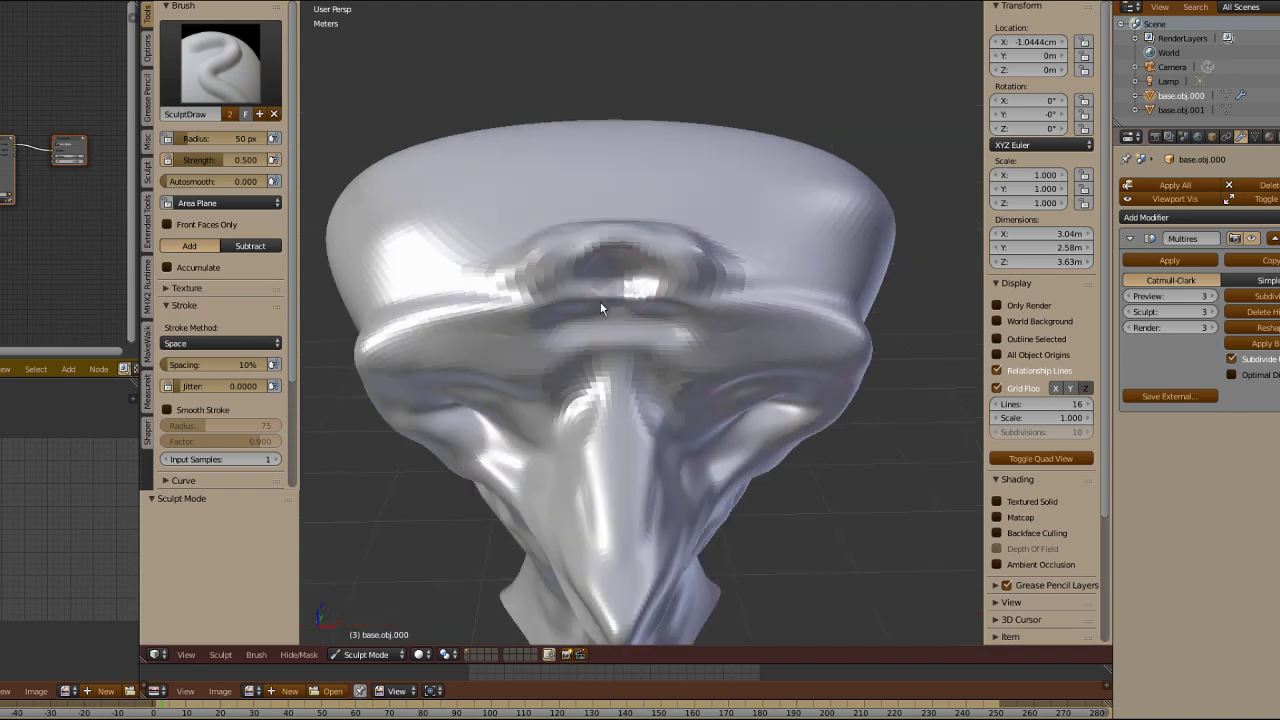
mouse_move(557, 250)
middle_down()
mouse_move(760, 250)
mouse_move(658, 241)
mouse_move(455, 309)
mouse_move(769, 358)
mouse_move(611, 375)
mouse_move(510, 360)
mouse_move(640, 378)
mouse_move(761, 344)
mouse_move(676, 388)
mouse_move(705, 396)
mouse_move(617, 410)
middle_up()
Step: Extrude faces on the sides of the beak in Edit Mode to form nostrils
key(Tab)
scroll(611, 375, up, 3)
scroll(624, 355, up, 1)
right_click(557, 386)
key(e)
key(e)
click(648, 393)
right_click(617, 410)
Step: Add an edge loop to the beak and smooth the vertices there
scroll(629, 523, up, 4)
key(ctrl+r)
click(612, 510)
middle_drag(629, 500, 690, 300)
key(w)
click(723, 411)
key(w)
click(723, 411)
Step: Switch to face selection, select the faces around both nostrils and move them along Z
key(ctrl+Tab)
click(658, 376)
right_click(650, 353)
shift+right_click(730, 388)
shift+right_click(738, 248)
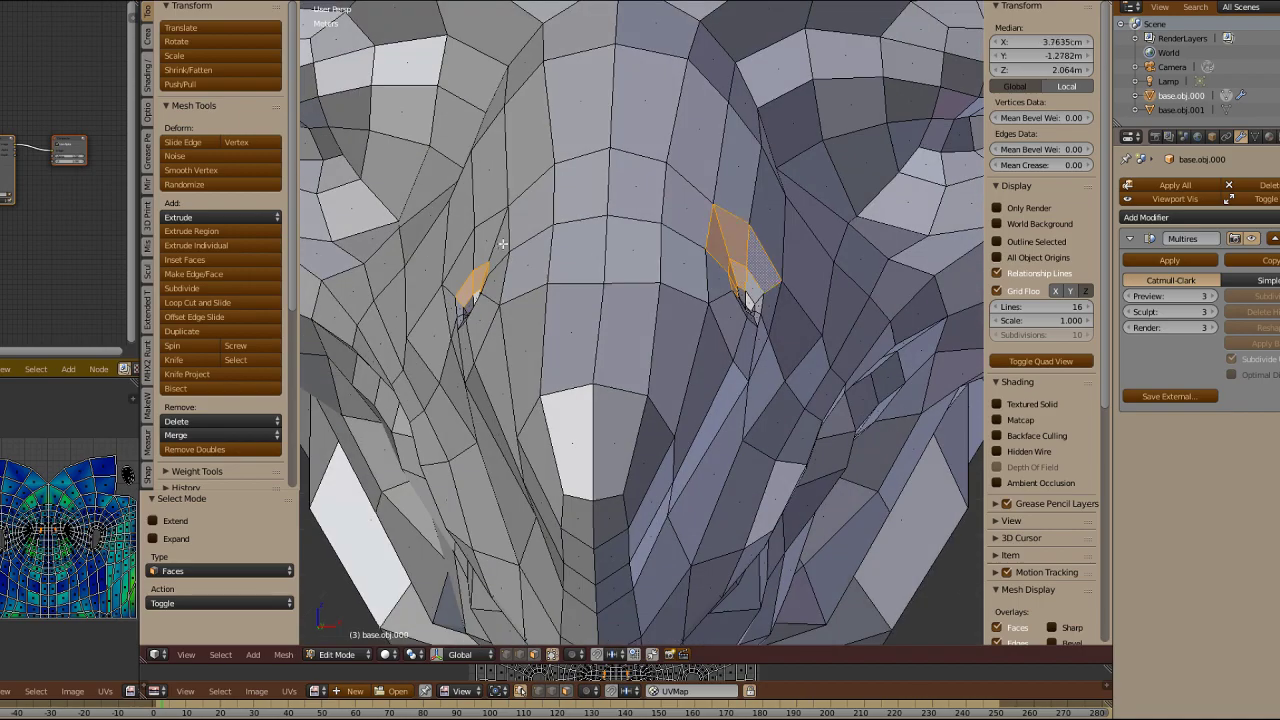
middle_drag(735, 250, 700, 265)
shift+right_click(492, 268)
key(g)
key(z)
click(578, 268)
Step: Rotate the nostril faces about X, smooth them and clear the selection
middle_drag(570, 270, 642, 312)
key(r)
key(x)
click(613, 284)
key(w)
click(560, 338)
key(a)
scroll(642, 312, down, 3)
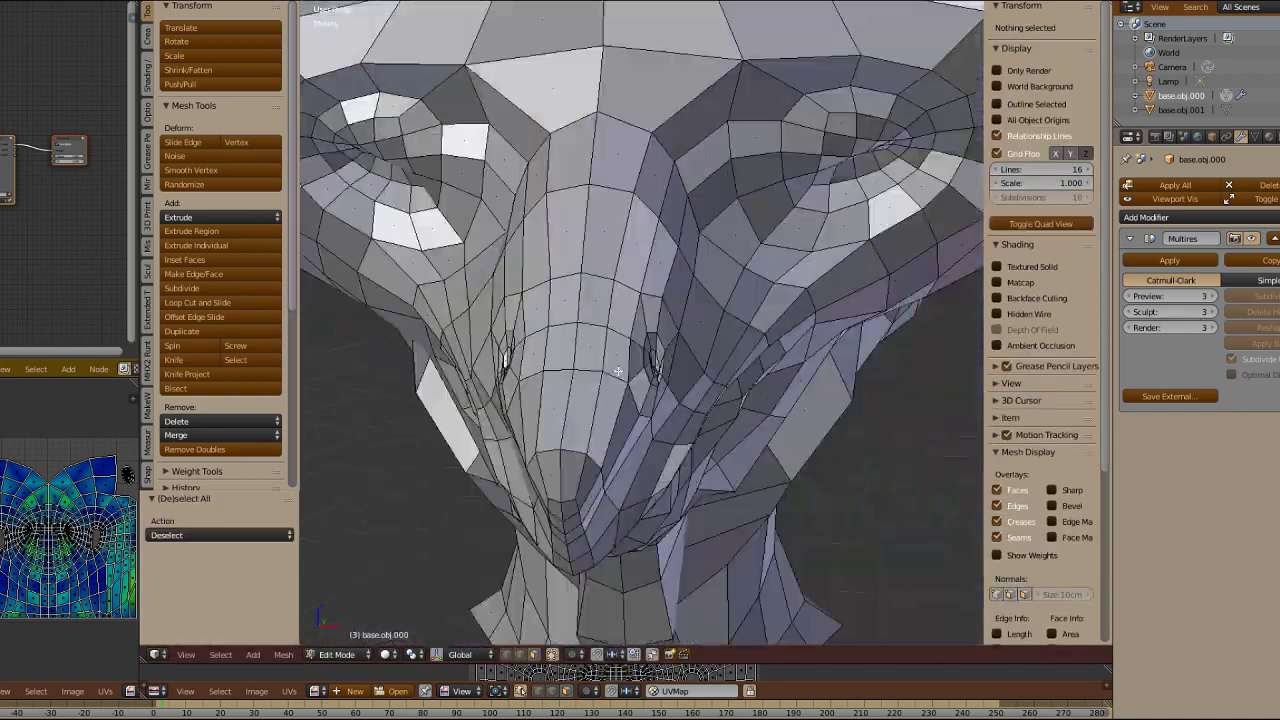
Step: Return the head to Sculpt Mode, lower the sculpt level to 2 and smooth the rough mesh around the nostrils
click(340, 655)
click(350, 610)
mouse_move(560, 400)
middle_down()
mouse_move(690, 370)
mouse_move(580, 370)
mouse_move(661, 382)
middle_up()
click(1129, 312)
click(1129, 312)
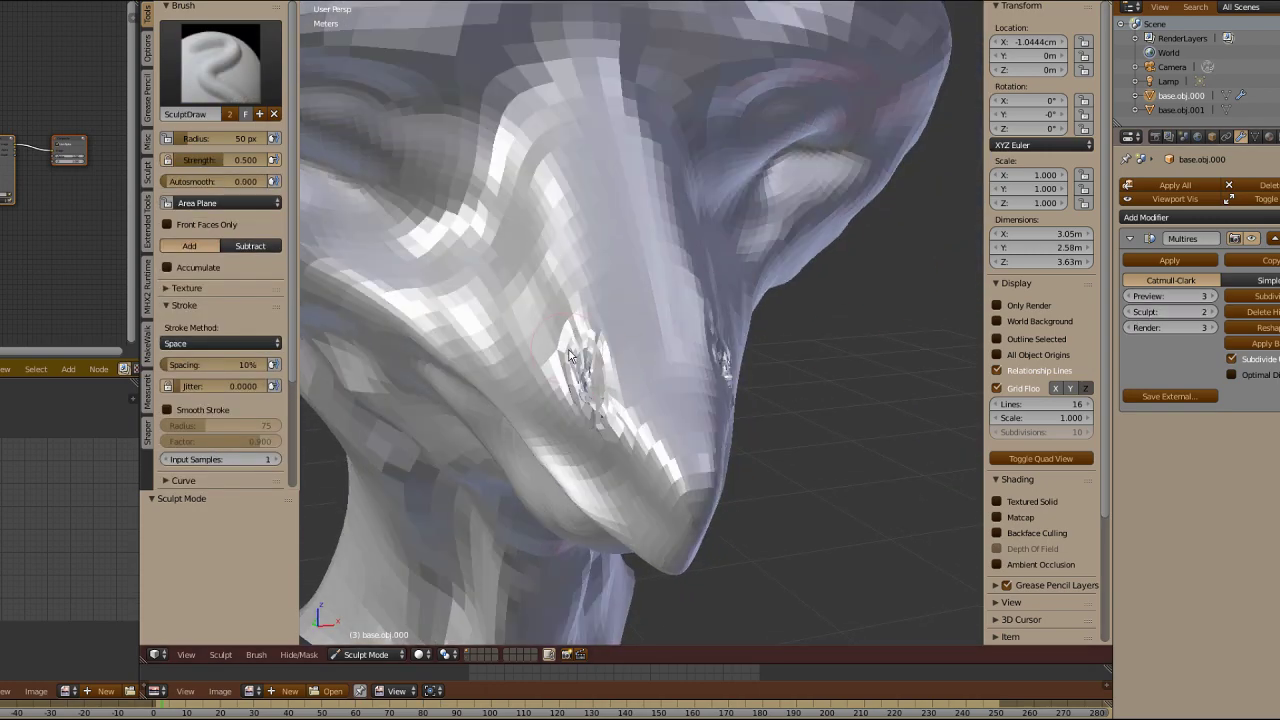
mouse_move(600, 437)
middle_down()
mouse_move(700, 400)
mouse_move(654, 374)
mouse_move(578, 383)
mouse_move(651, 397)
mouse_move(598, 358)
mouse_move(494, 399)
mouse_move(514, 398)
mouse_move(510, 385)
mouse_move(652, 370)
mouse_move(637, 437)
mouse_move(609, 311)
mouse_move(613, 430)
mouse_move(550, 371)
mouse_move(671, 451)
mouse_move(714, 330)
middle_up()
shift+drag(714, 330, 726, 323)
middle_drag(726, 323, 591, 377)
Step: Apply the sculpted shape to the Multiresolution base, lower the sculpt level and step it back up to 3
click(1257, 343)
drag(1172, 312, 1132, 312)
mouse_move(700, 377)
middle_down()
mouse_move(896, 376)
mouse_move(940, 350)
mouse_move(640, 370)
mouse_move(700, 375)
middle_up()
click(1213, 312)
click(1213, 312)
click(1213, 312)
scroll(687, 362, down, 3)
Step: Select the rear skull faces in Edit Mode and pull them up along Z with proportional editing, then 91.6 cm along Y
key(Tab)
click(796, 472)
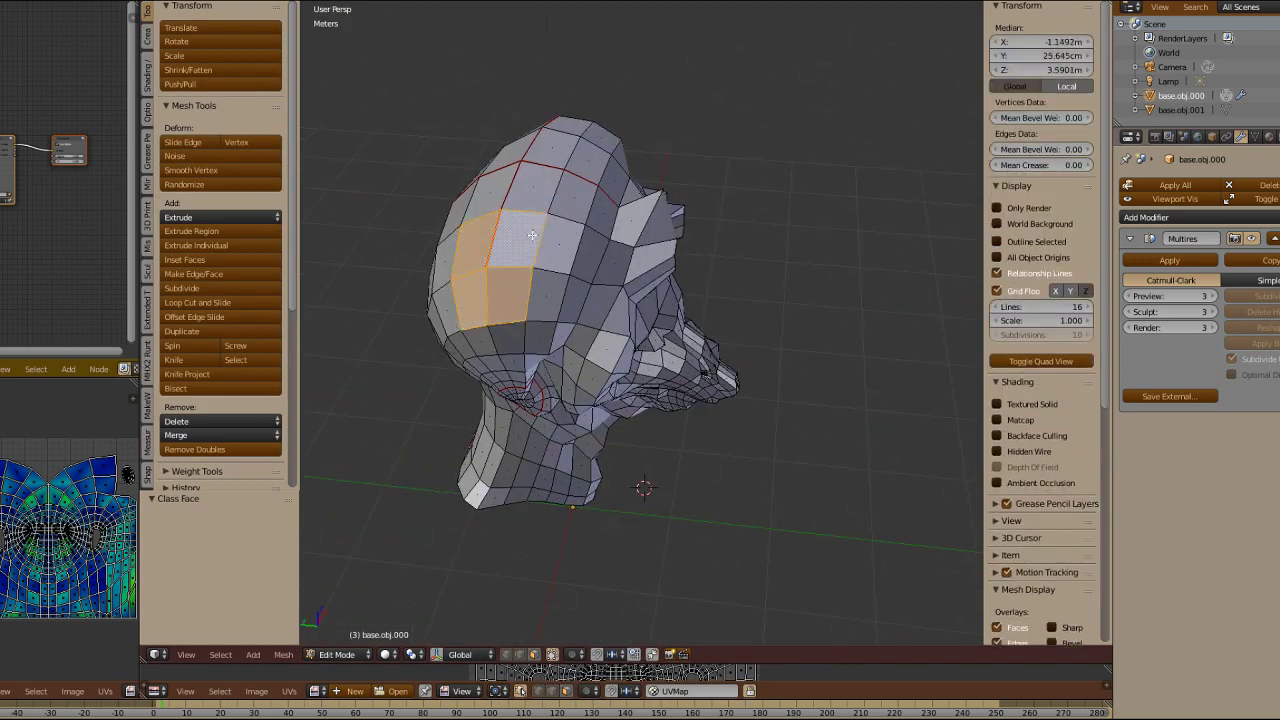
middle_drag(796, 480, 814, 251)
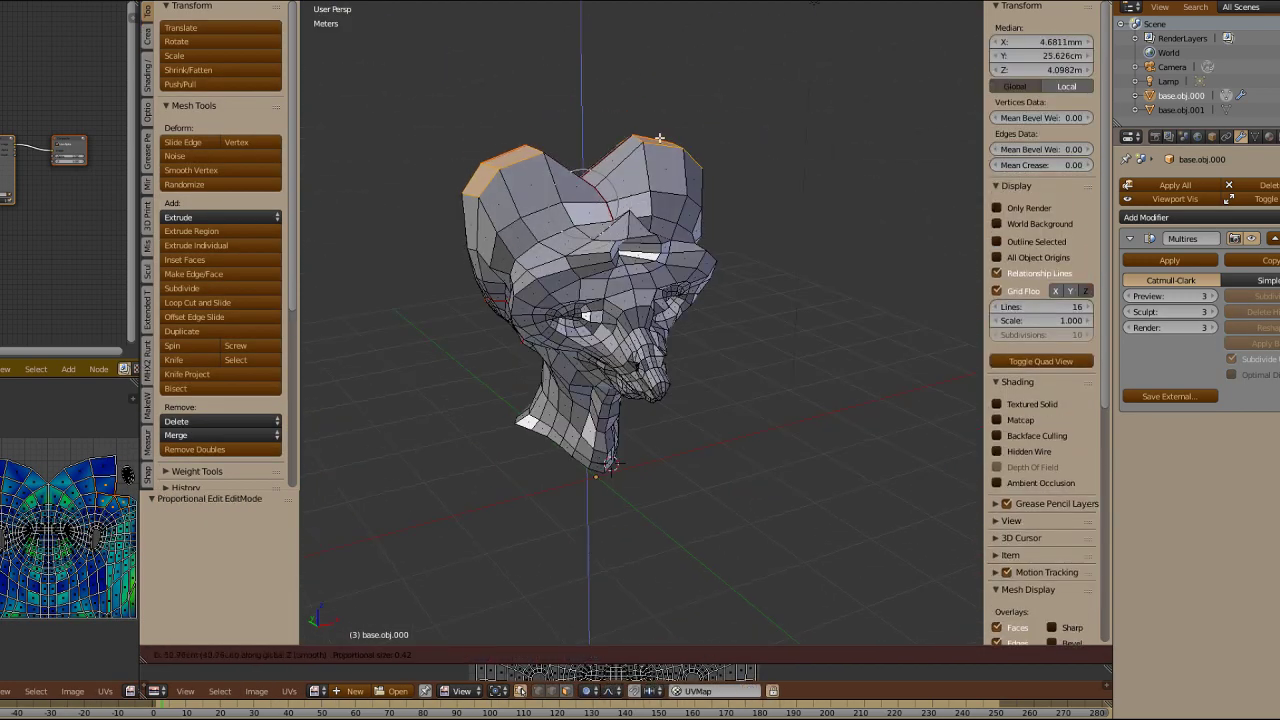
click(656, 131)
middle_drag(656, 131, 757, 185)
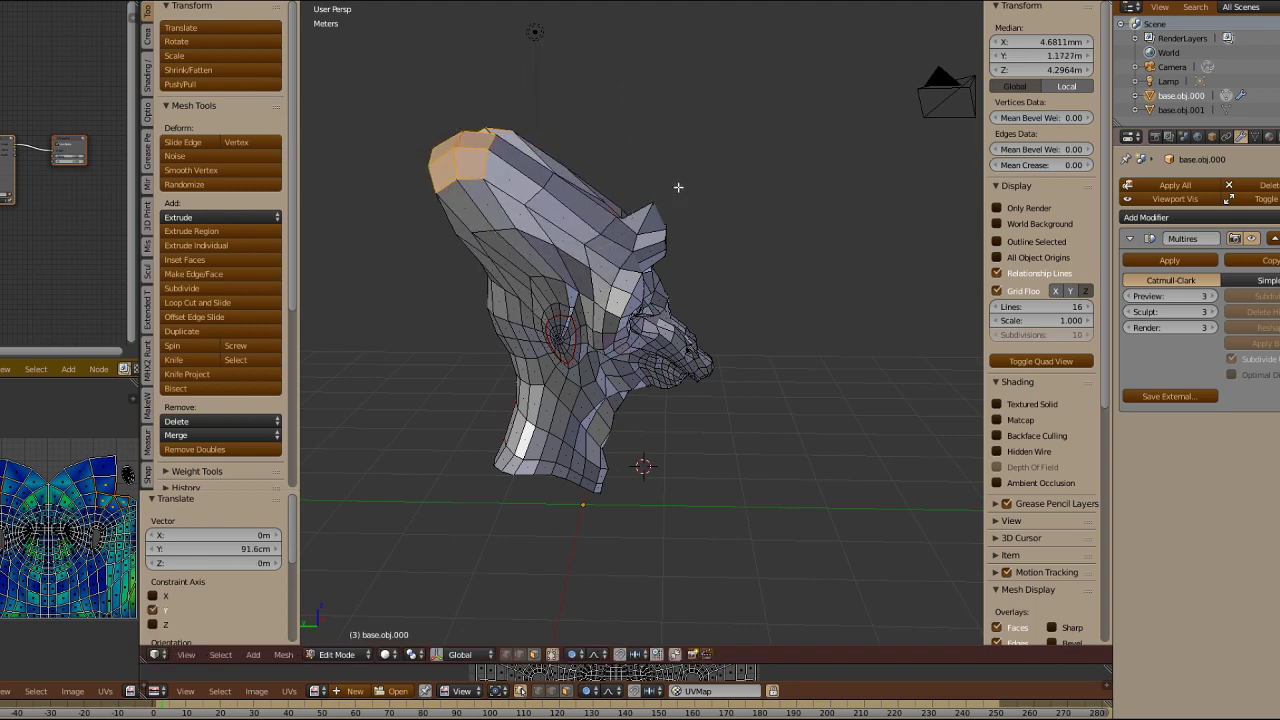
Step: Move the selected rear skull faces another 55.7 cm along Z with proportional editing
click(541, 108)
middle_drag(541, 108, 703, 455)
click(515, 187)
Step: Select the pair of faces low on the back of the head and reshape that area with proportional editing
right_click(675, 334)
shift+right_click(574, 334)
middle_drag(574, 334, 820, 334)
click(800, 383)
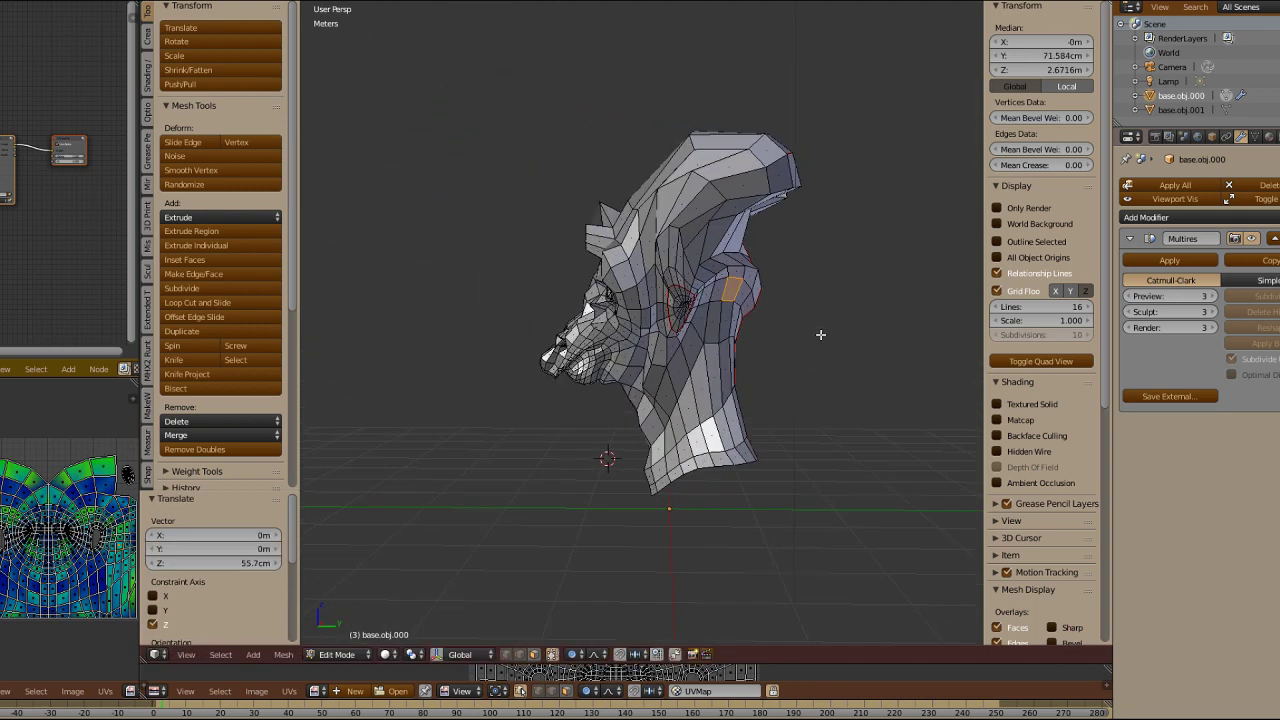
click(760, 395)
middle_drag(760, 395, 622, 345)
click(685, 265)
Step: Check the edge loops on the front of the face, clear the selection and return the head to Sculpt Mode
shift+middle_drag(622, 345, 615, 282)
alt+right_click(609, 289)
key(a)
alt+right_click(667, 343)
mouse_move(720, 320)
middle_down()
mouse_move(640, 310)
mouse_move(650, 280)
mouse_move(689, 266)
mouse_move(686, 297)
mouse_move(806, 297)
mouse_move(857, 314)
mouse_move(708, 338)
mouse_move(655, 136)
mouse_move(797, 160)
mouse_move(683, 190)
mouse_move(896, 86)
mouse_move(666, 277)
mouse_move(700, 250)
mouse_move(720, 260)
middle_up()
key(a)
key(Tab)
click(835, 310)
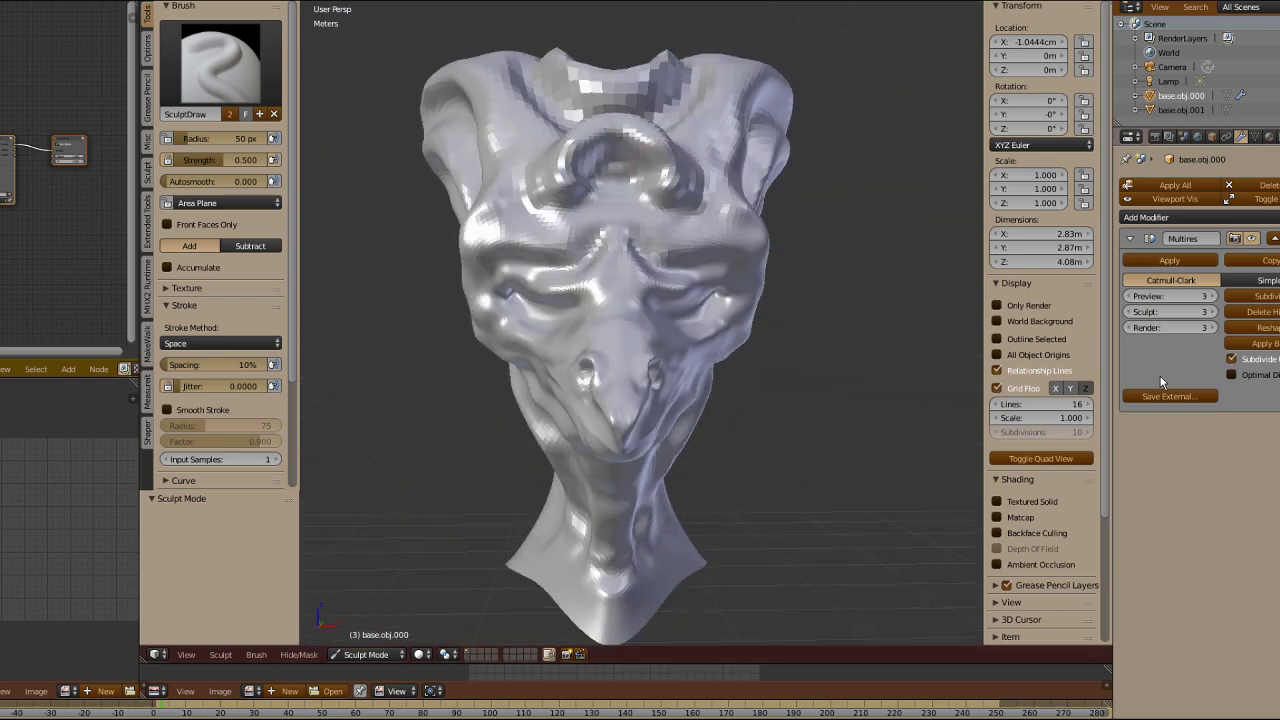
Step: Subdivide the head's Multiresolution modifier to level 4 and choose the Clay Strips brush for sculpting
click(1262, 296)
mouse_move(760, 320)
middle_down()
mouse_move(811, 334)
mouse_move(840, 273)
mouse_move(558, 291)
mouse_move(600, 250)
mouse_move(599, 220)
mouse_move(702, 177)
mouse_move(618, 296)
mouse_move(634, 330)
mouse_move(573, 176)
mouse_move(699, 129)
mouse_move(517, 182)
mouse_move(560, 220)
mouse_move(600, 200)
mouse_move(520, 230)
mouse_move(660, 255)
mouse_move(736, 165)
mouse_move(676, 213)
mouse_move(760, 247)
mouse_move(748, 296)
mouse_move(485, 150)
mouse_move(628, 204)
mouse_move(637, 97)
mouse_move(587, 283)
mouse_move(563, 243)
mouse_move(646, 343)
mouse_move(860, 297)
middle_up()
key(x)
key(x)
click(226, 62)
click(304, 145)
scroll(860, 297, up, 2)
Step: Switch the head from Sculpt Mode to Object Mode and enlarge the UV editor below the viewport
key(w)
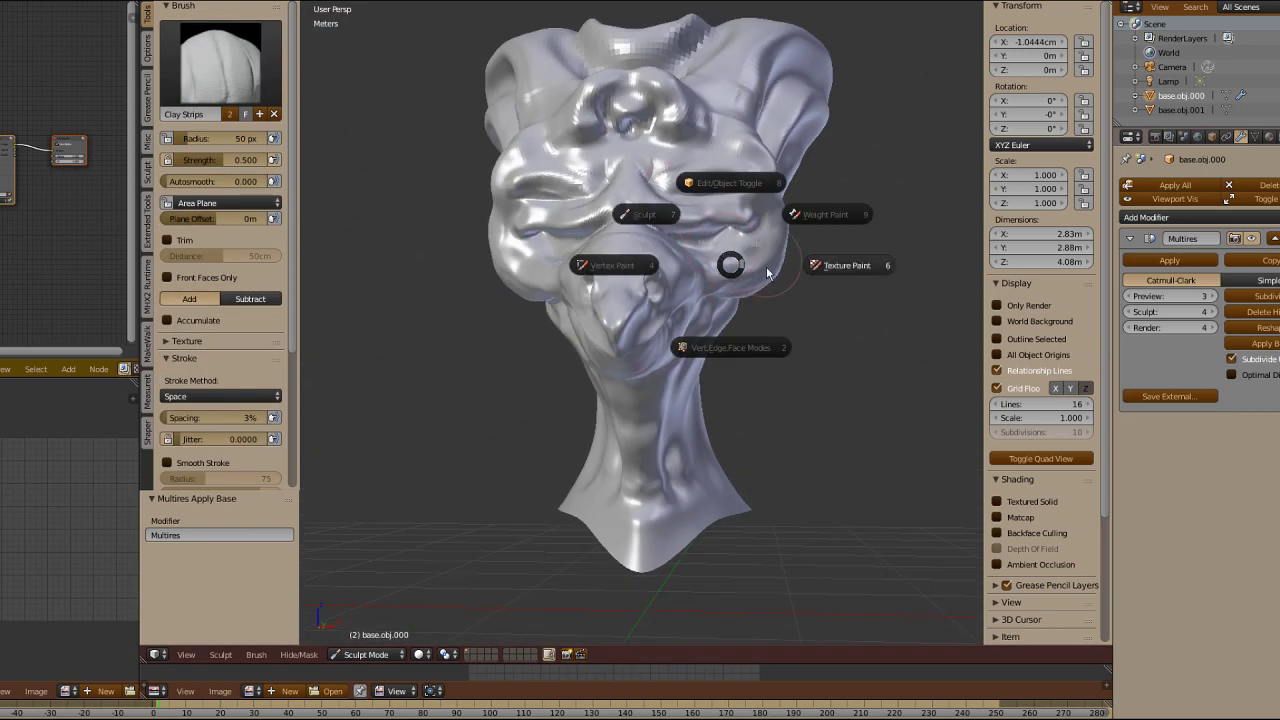
click(614, 263)
middle_drag(614, 263, 812, 292)
key(Tab)
click(803, 240)
drag(745, 665, 738, 367)
shift+middle_drag(780, 168, 789, 321)
scroll(797, 203, down, 5)
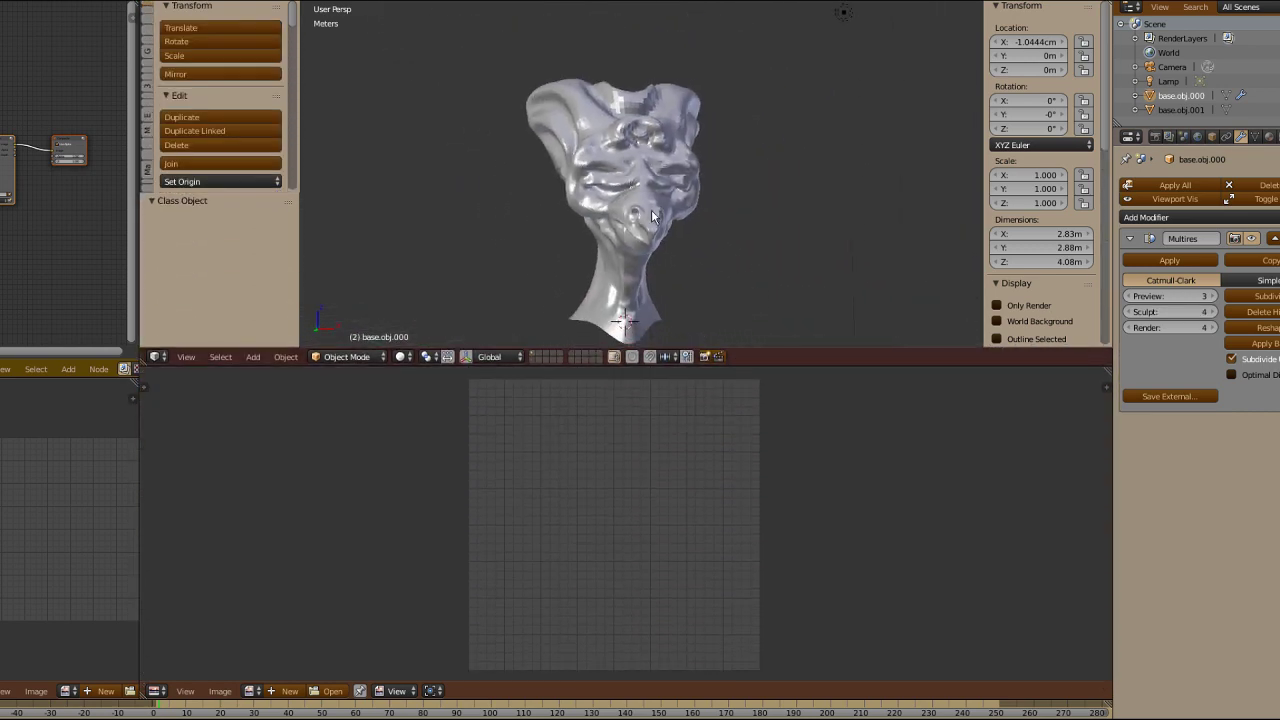
Step: Put the head in Edit Mode and examine how its UV layout stretches around the mouth
click(720, 306)
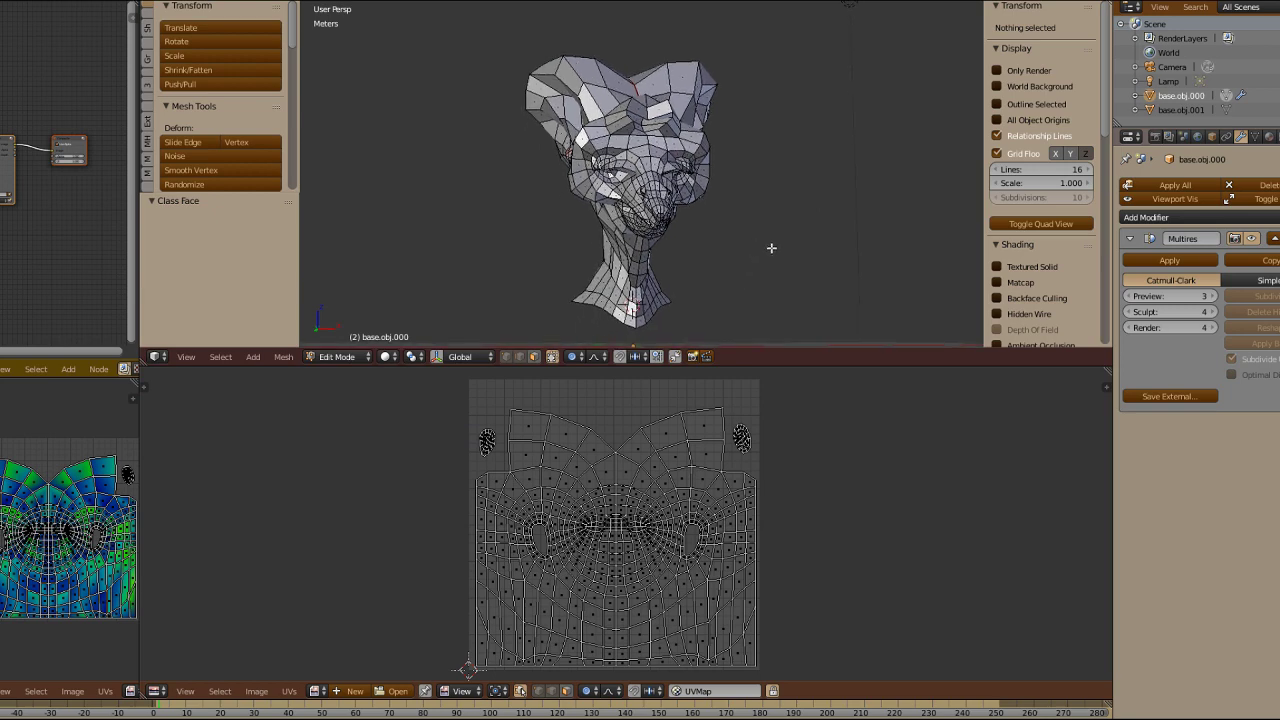
drag(747, 373, 742, 324)
scroll(672, 490, up, 2)
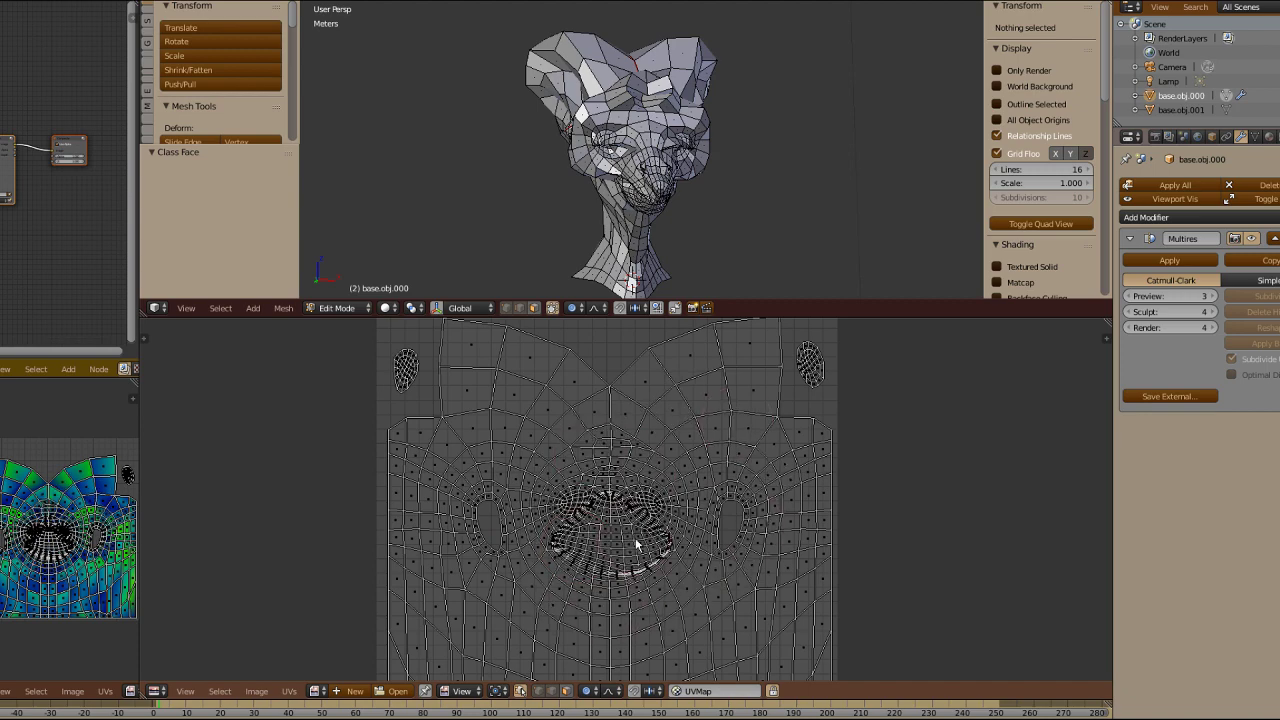
scroll(640, 524, up, 2)
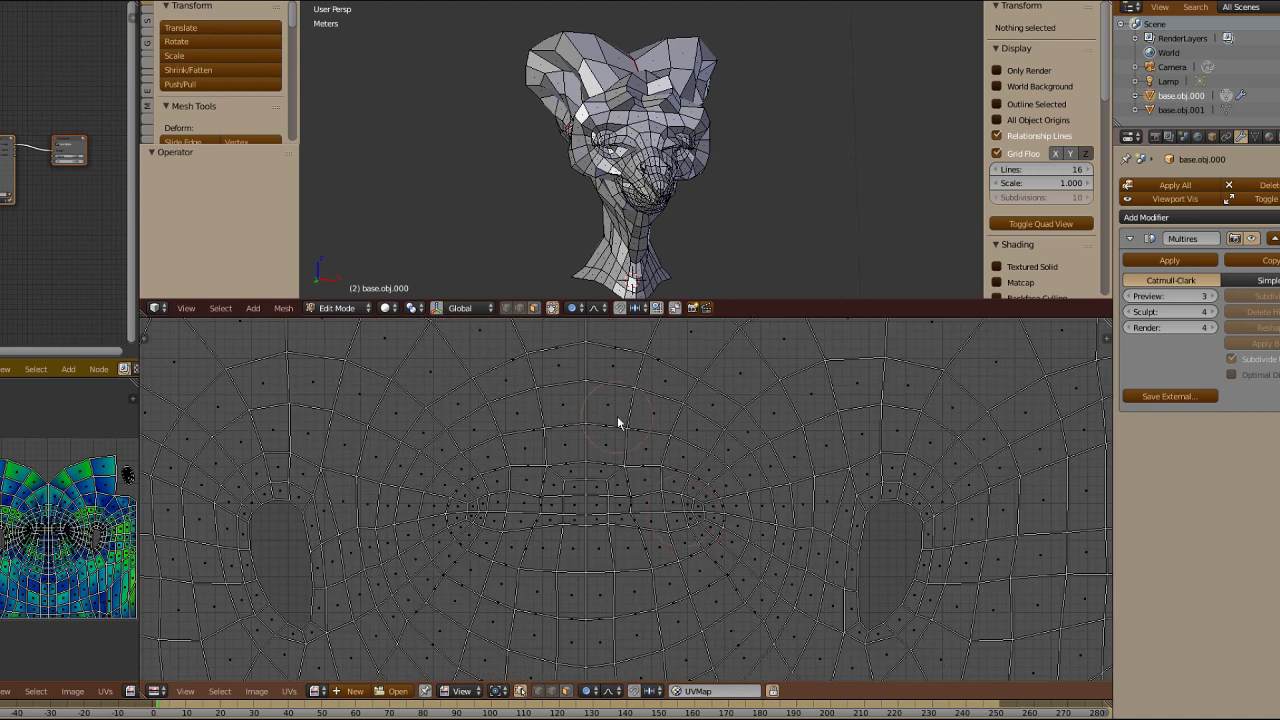
scroll(618, 424, down, 4)
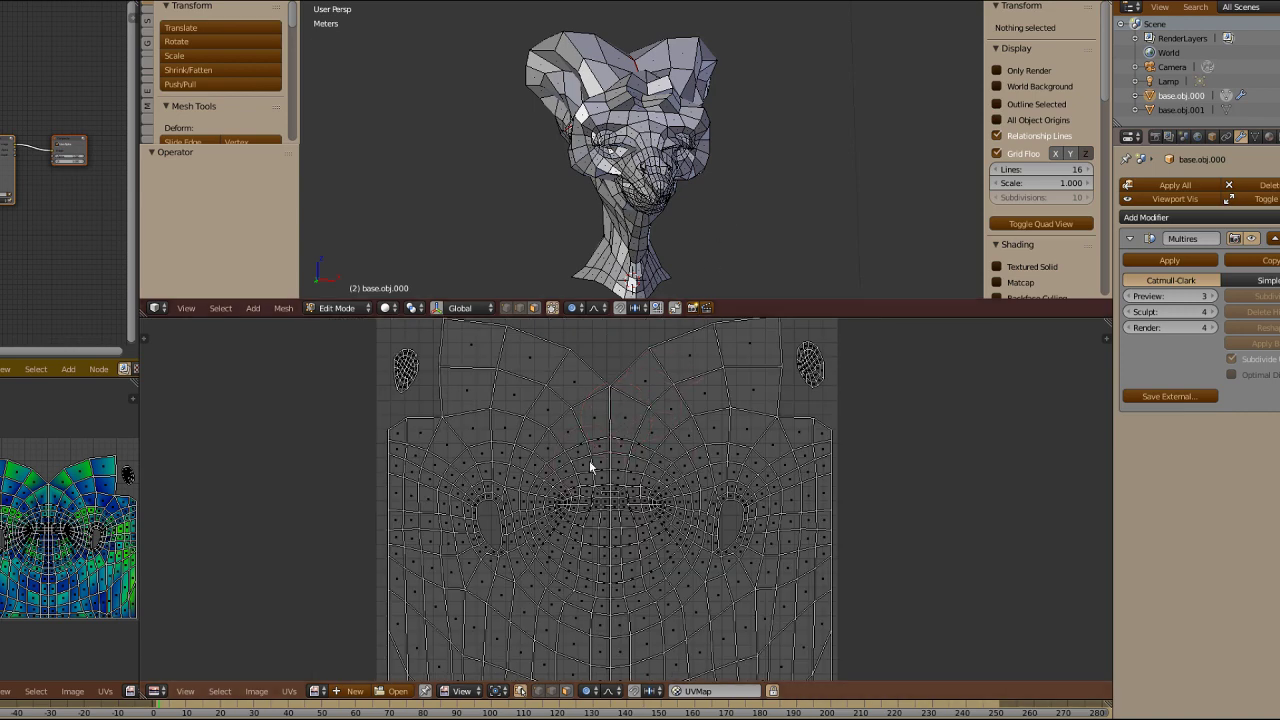
scroll(723, 194, up, 6)
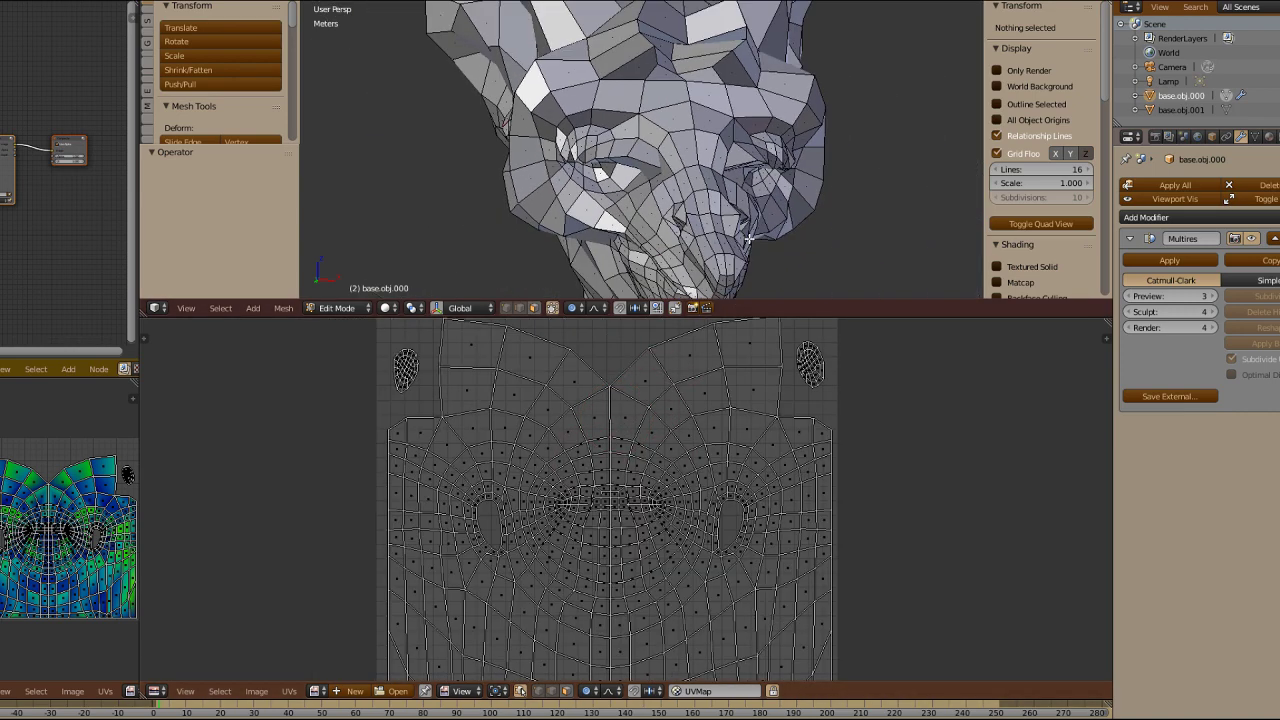
Step: Select the edge loop around the base of the beak in edge select mode and mark it as a seam
mouse_move(737, 193)
middle_down()
mouse_move(780, 200)
mouse_move(731, 212)
middle_up()
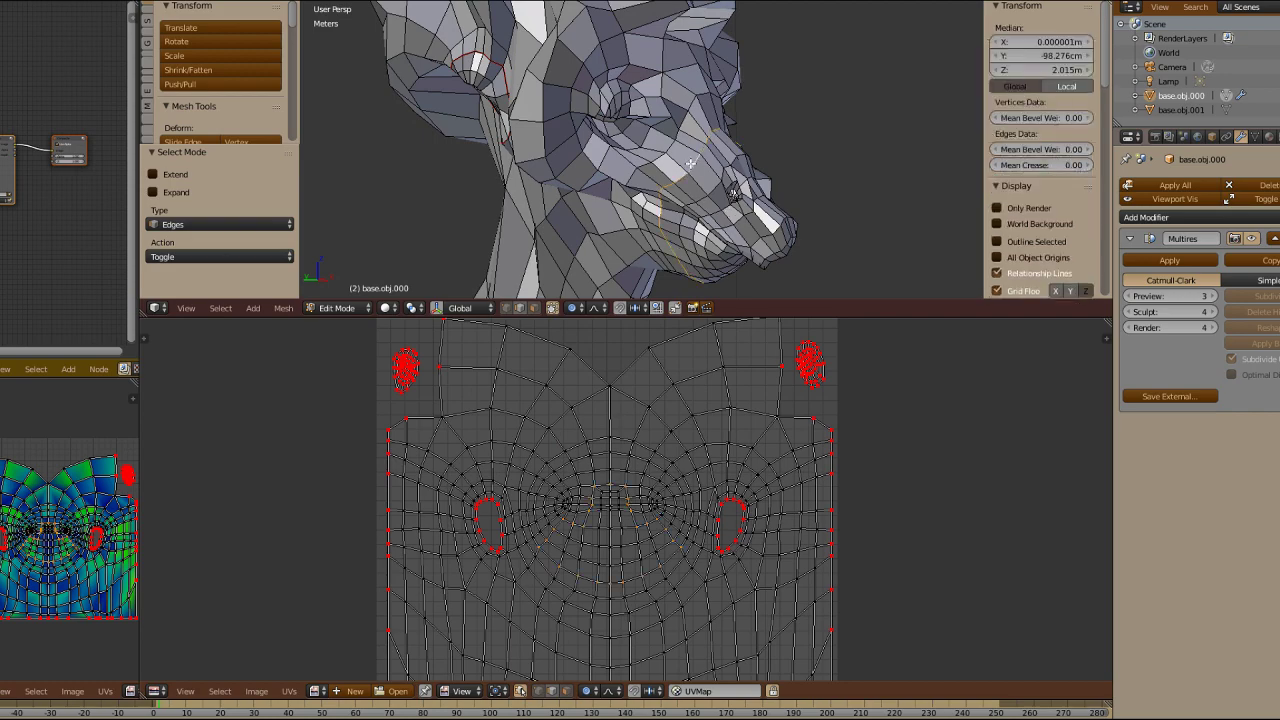
mouse_move(690, 163)
middle_down()
mouse_move(520, 108)
mouse_move(580, 140)
mouse_move(772, 188)
mouse_move(700, 150)
middle_up()
key(ctrl+e)
click(766, 190)
Step: Select the edges along the mouth line and mark them as a seam separating the upper and lower beak
scroll(634, 116, up, 3)
middle_drag(634, 116, 609, 104)
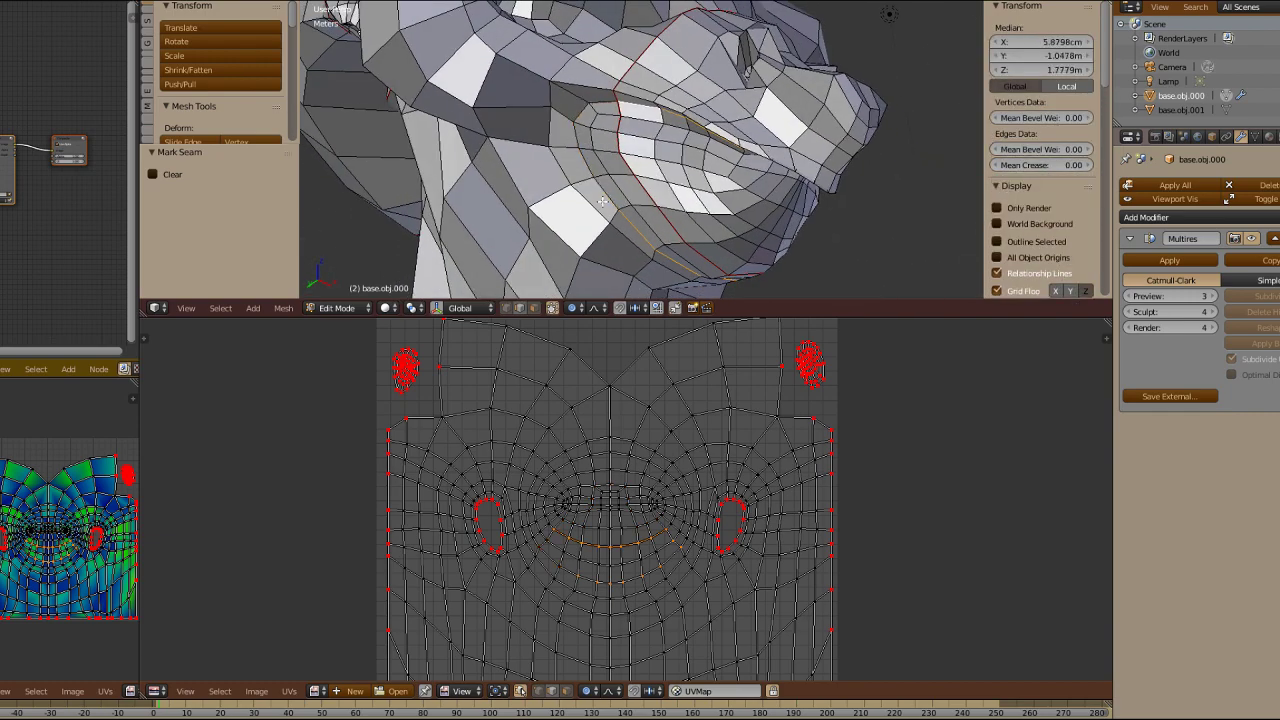
middle_drag(737, 256, 540, 192)
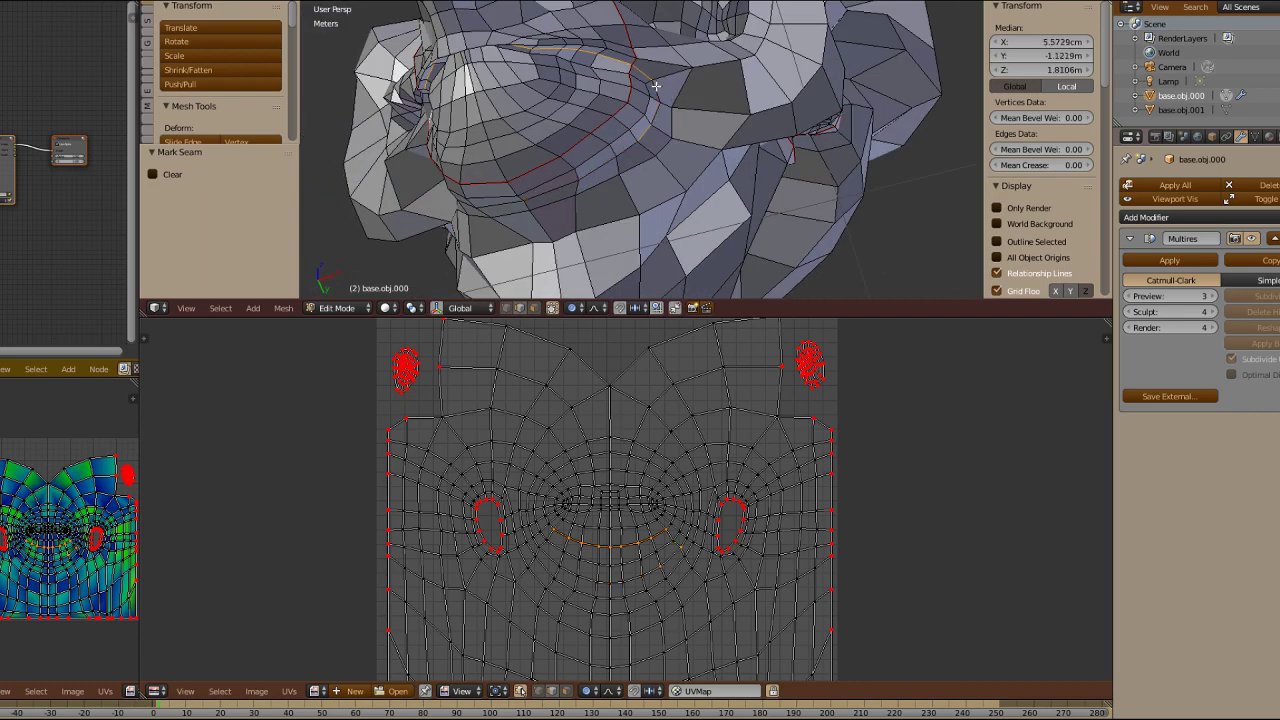
middle_drag(644, 134, 701, 188)
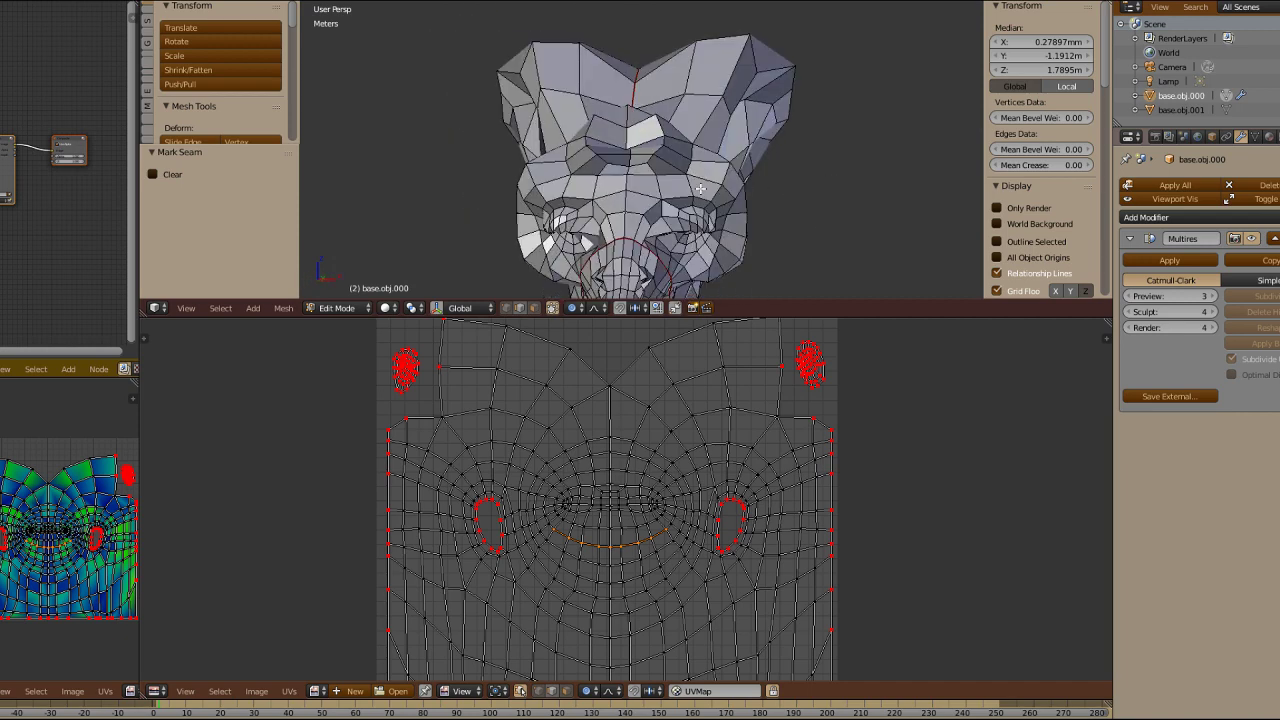
Step: Select the whole mesh and unwrap it with the Angle Based method
key(a)
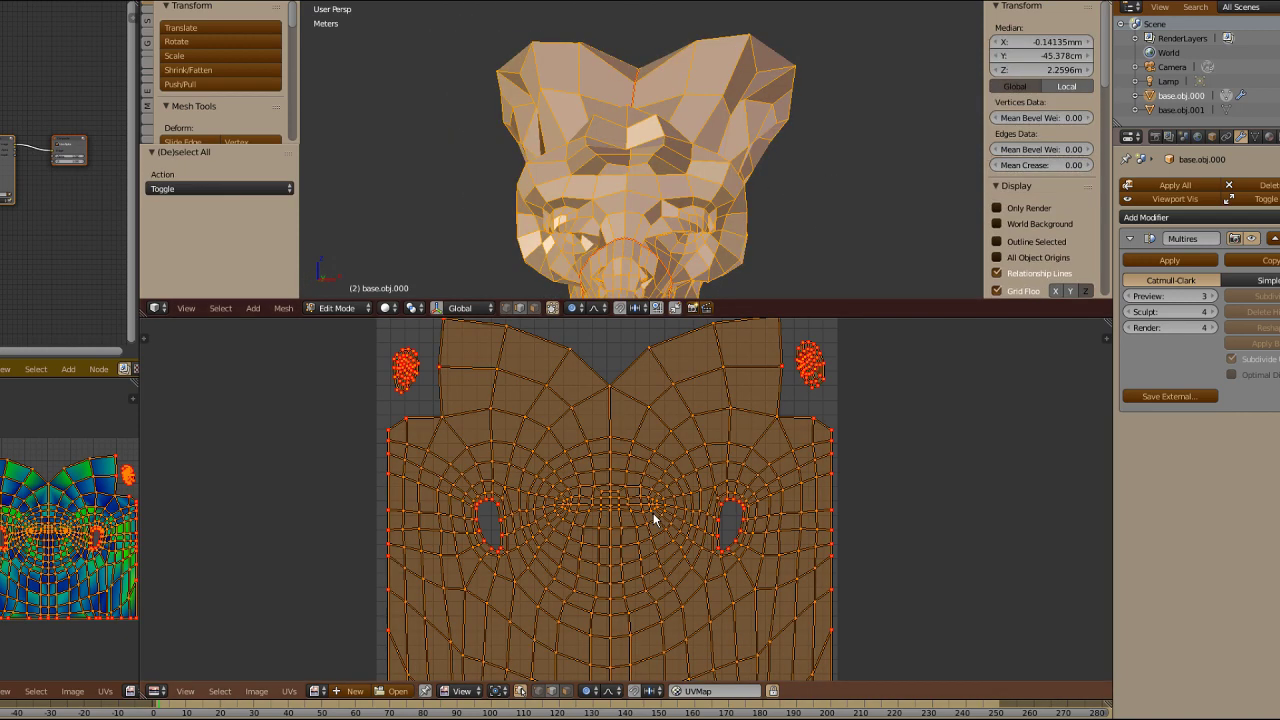
click(289, 691)
click(313, 604)
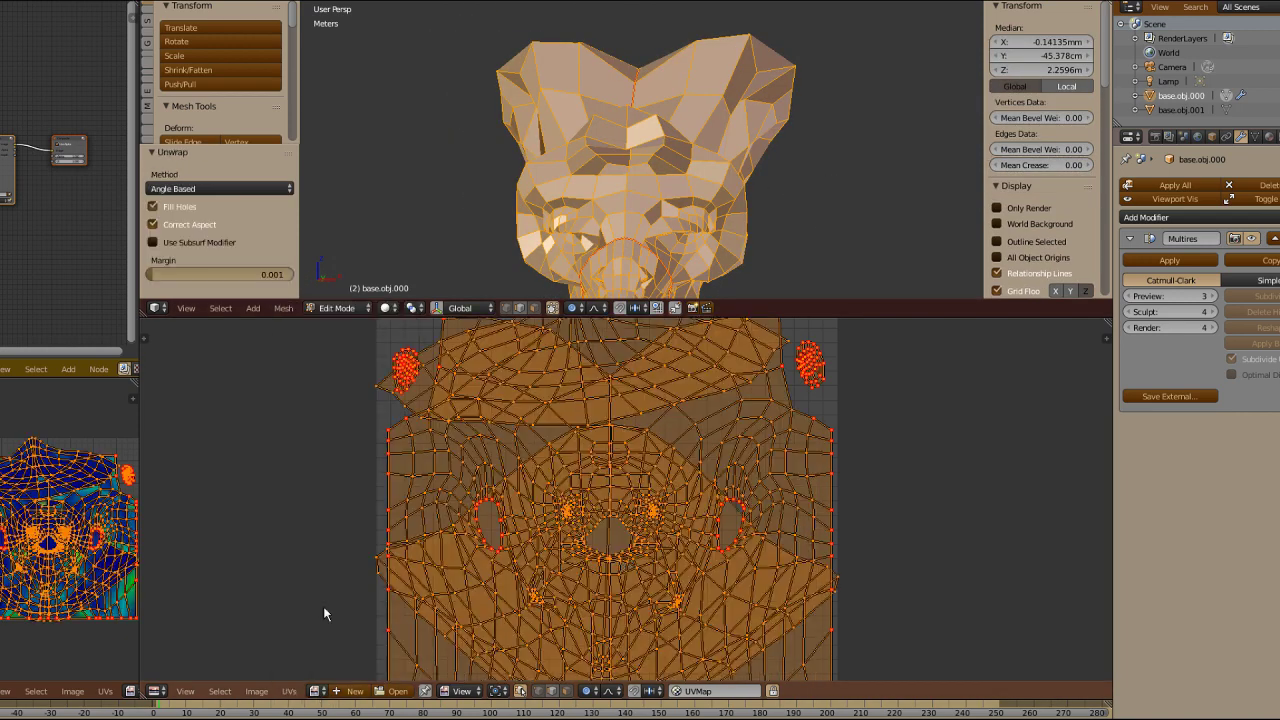
Step: Select the linked upper beak faces delimited by seam and move their UV island outside the UV square
right_click(677, 178)
shift+middle_drag(672, 201, 680, 142)
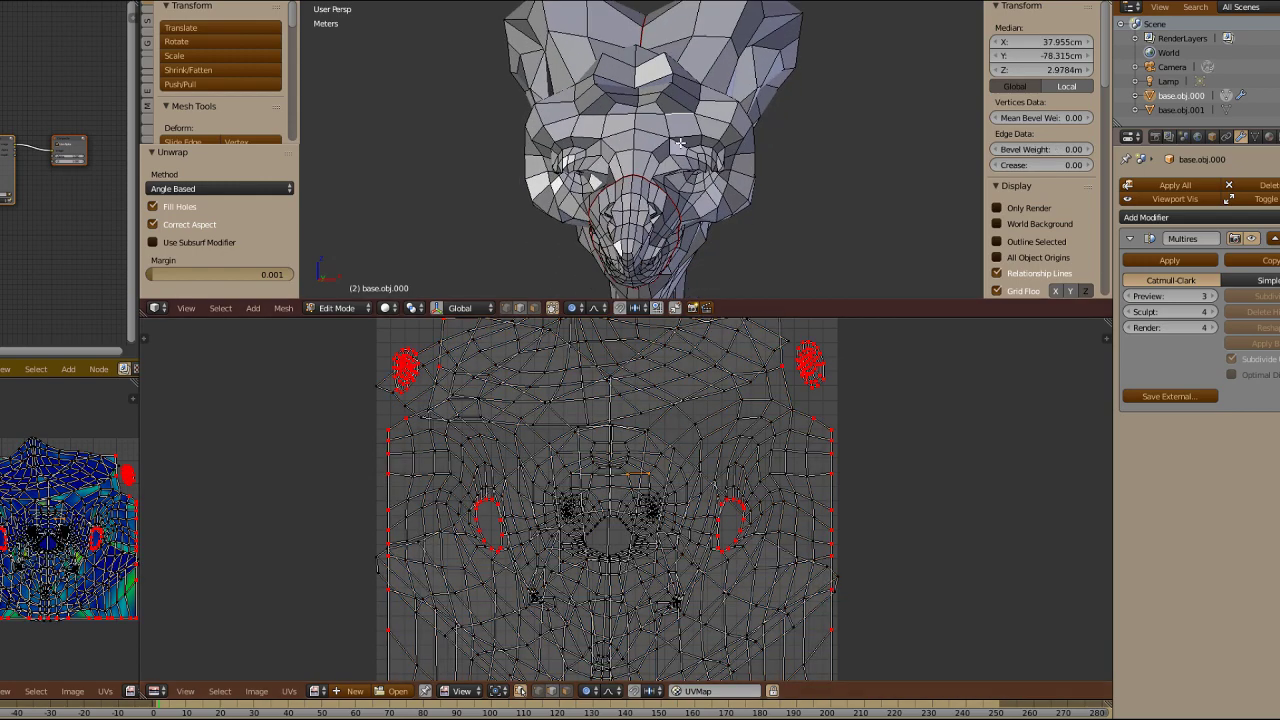
key(l)
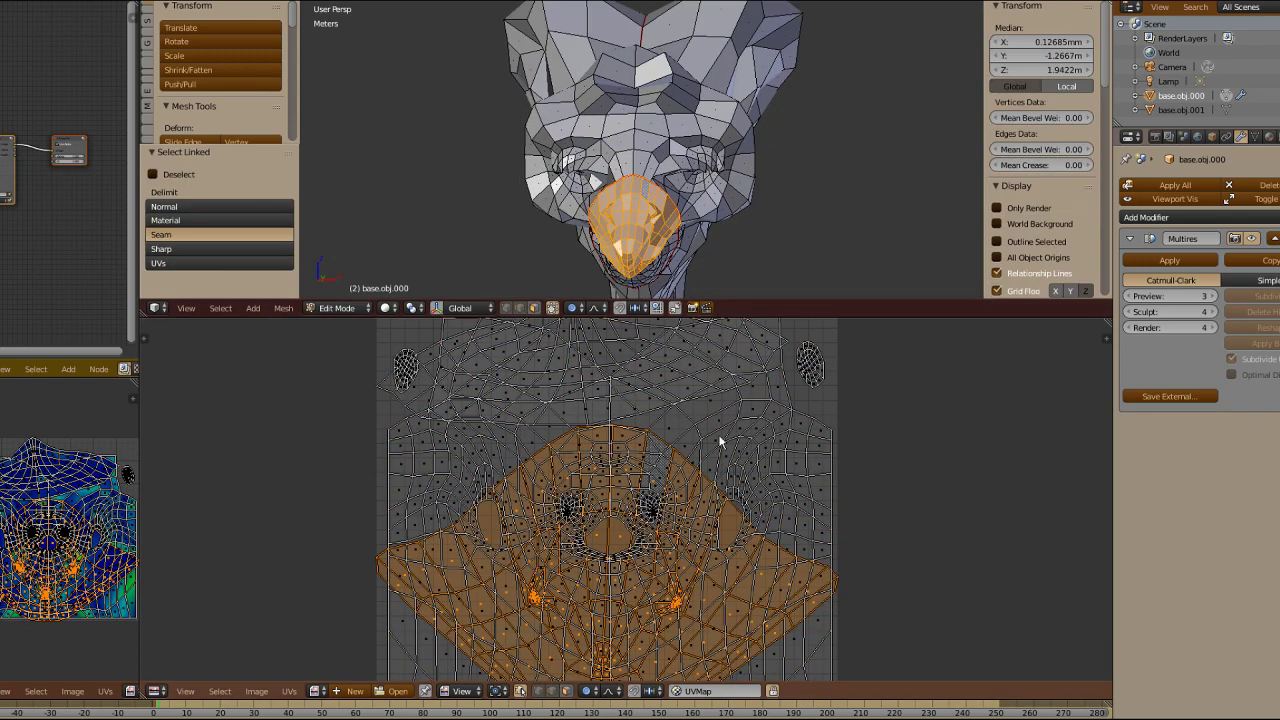
scroll(764, 490, down, 1)
middle_drag(763, 495, 652, 444)
key(g)
right_click(742, 502)
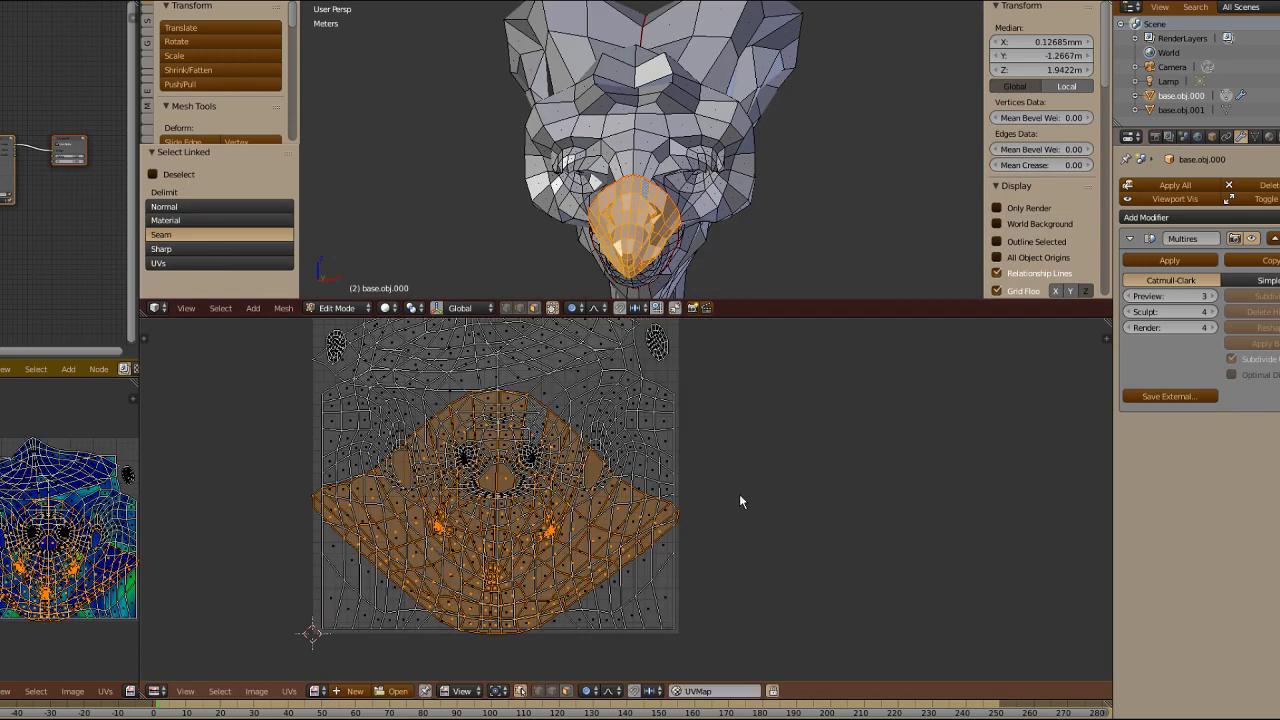
key(g)
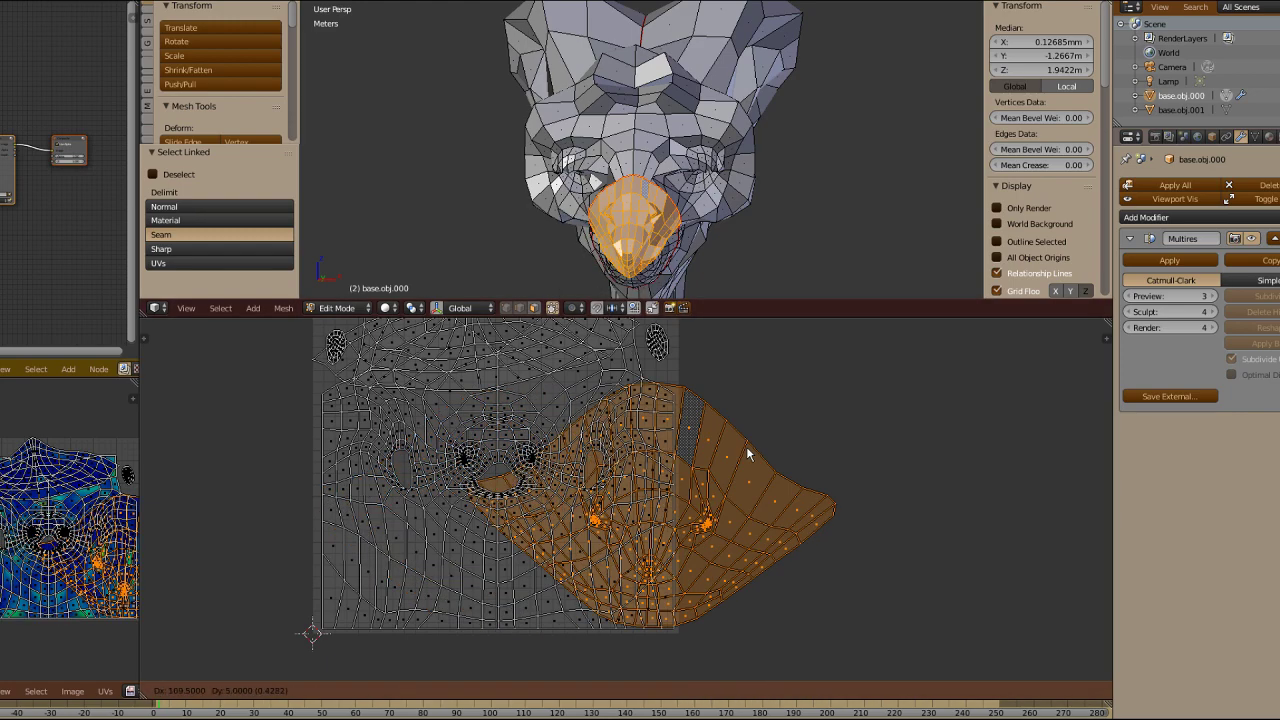
click(946, 451)
Step: Scale the upper and lower beak UV islands together to 0.219 and move them above the head island
middle_drag(700, 200, 598, 213)
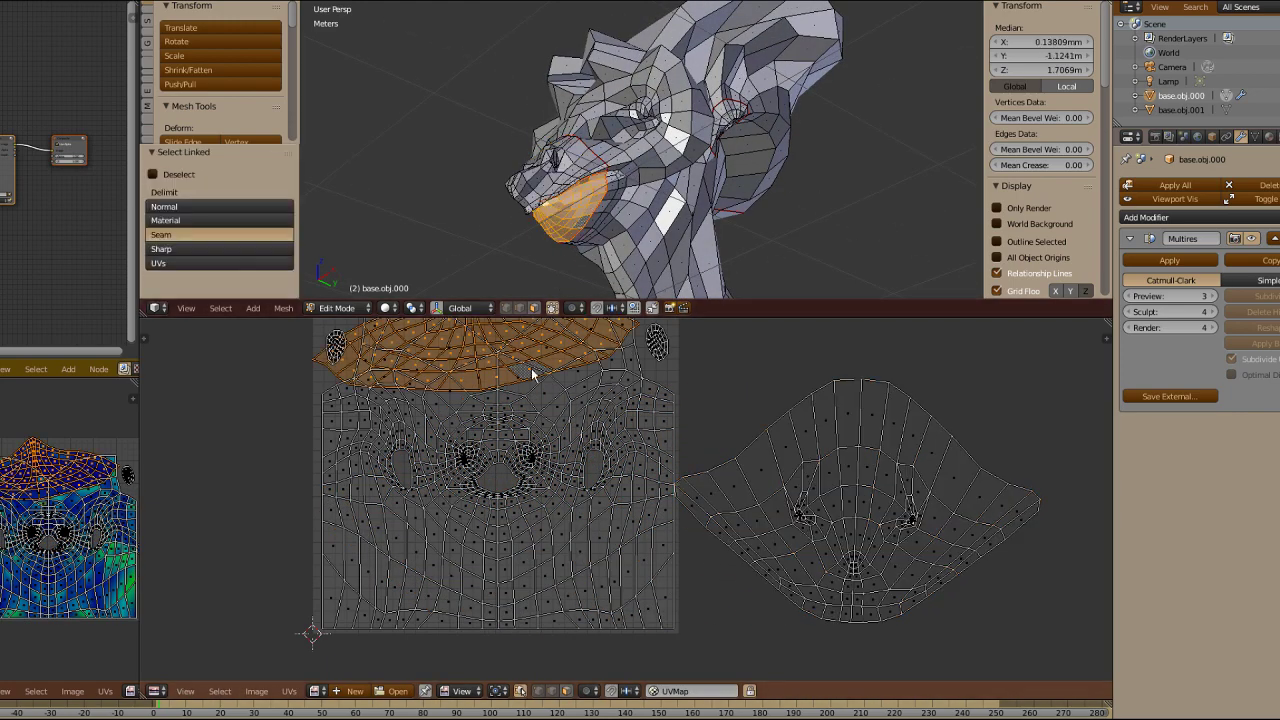
scroll(531, 374, down, 3)
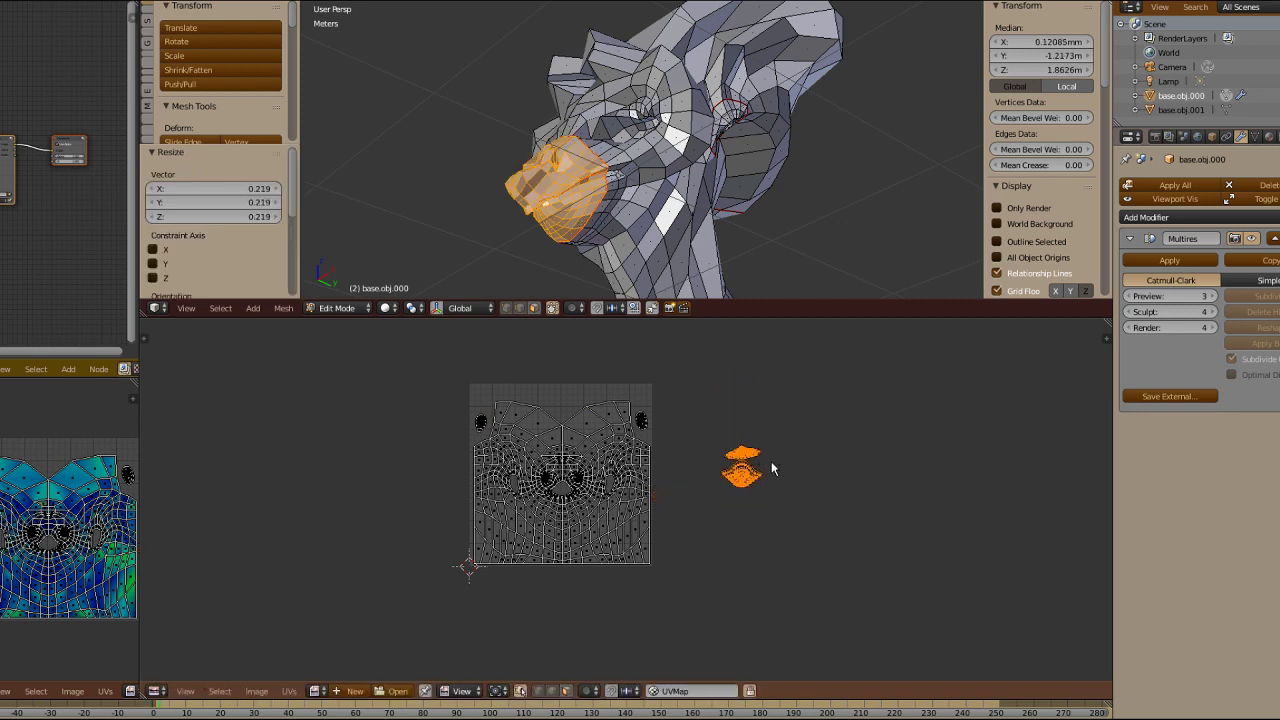
key(ctrl+z)
scroll(545, 397, up, 4)
scroll(545, 397, up, 4)
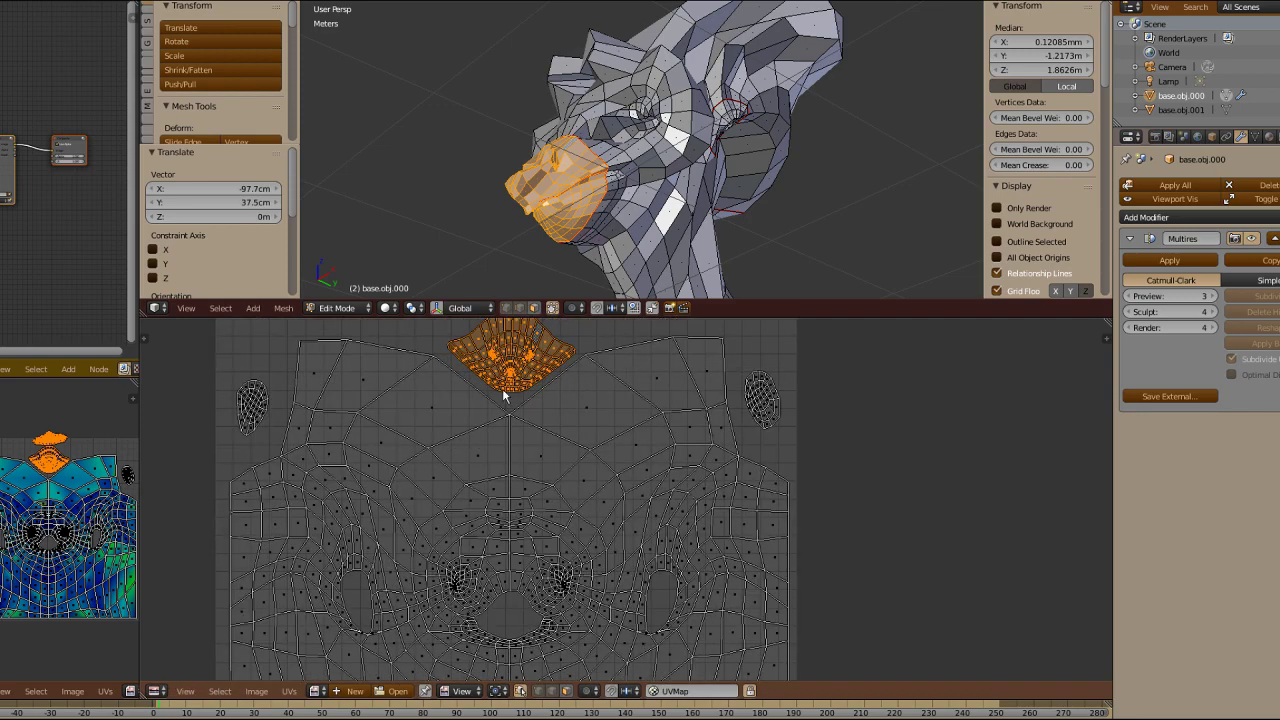
Step: Move the lower beak UV island −17.5 cm in X and −5.18 cm in Y, beside the upper beak island
key(l)
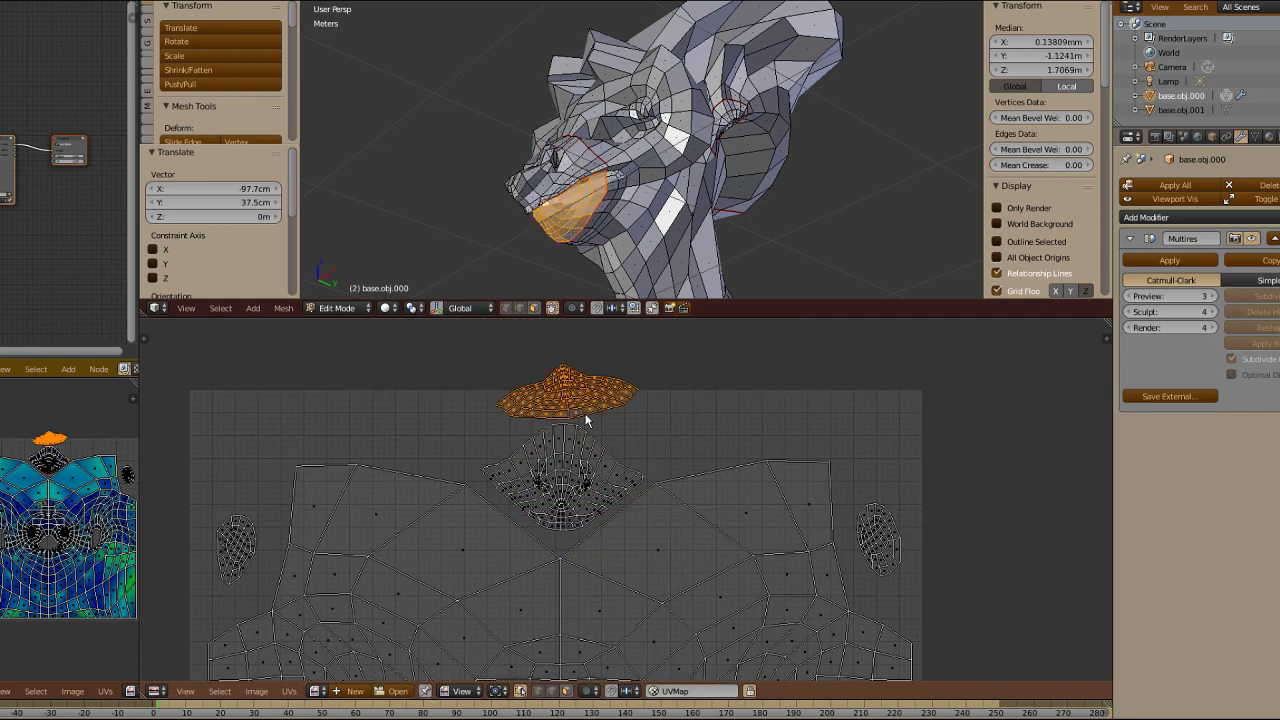
key(g)
click(452, 450)
scroll(665, 466, down, 5)
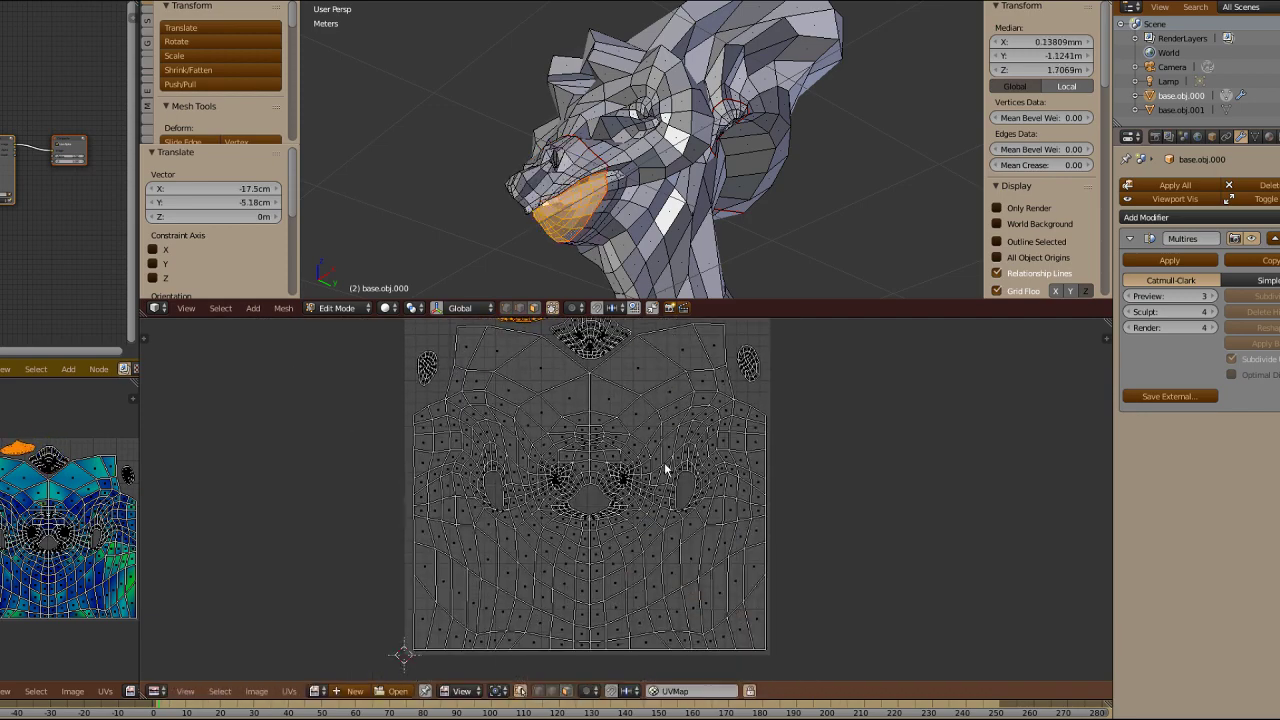
Step: Check the full UV layout, clear the selection, enlarge the 3D viewport and return the head to Sculpt Mode
key(a)
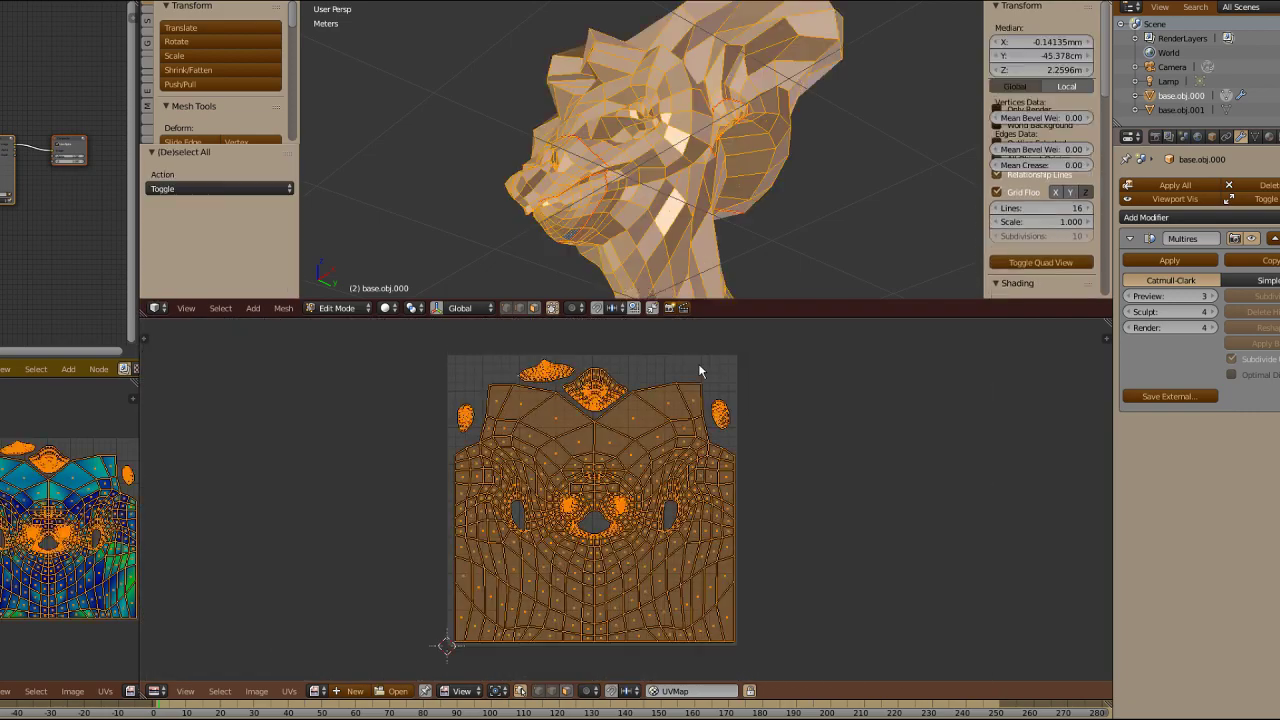
key(a)
drag(735, 316, 735, 650)
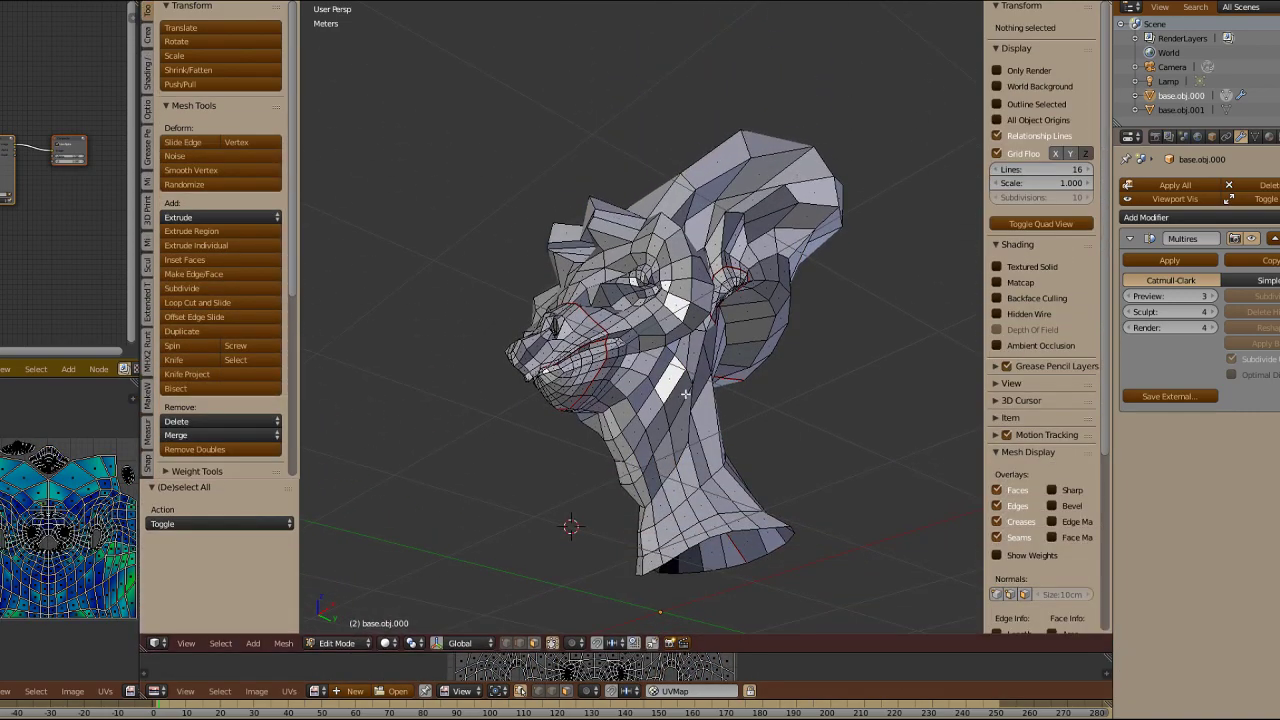
middle_drag(640, 350, 894, 331)
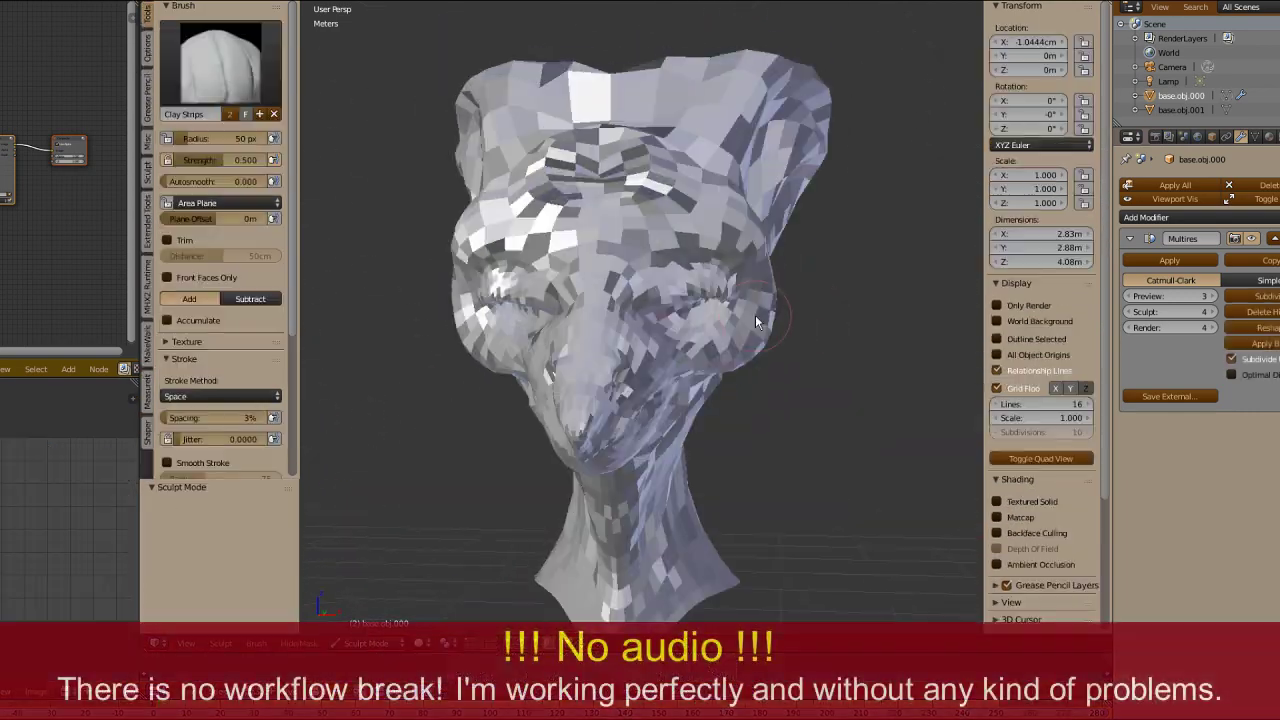
middle_drag(755, 315, 860, 300)
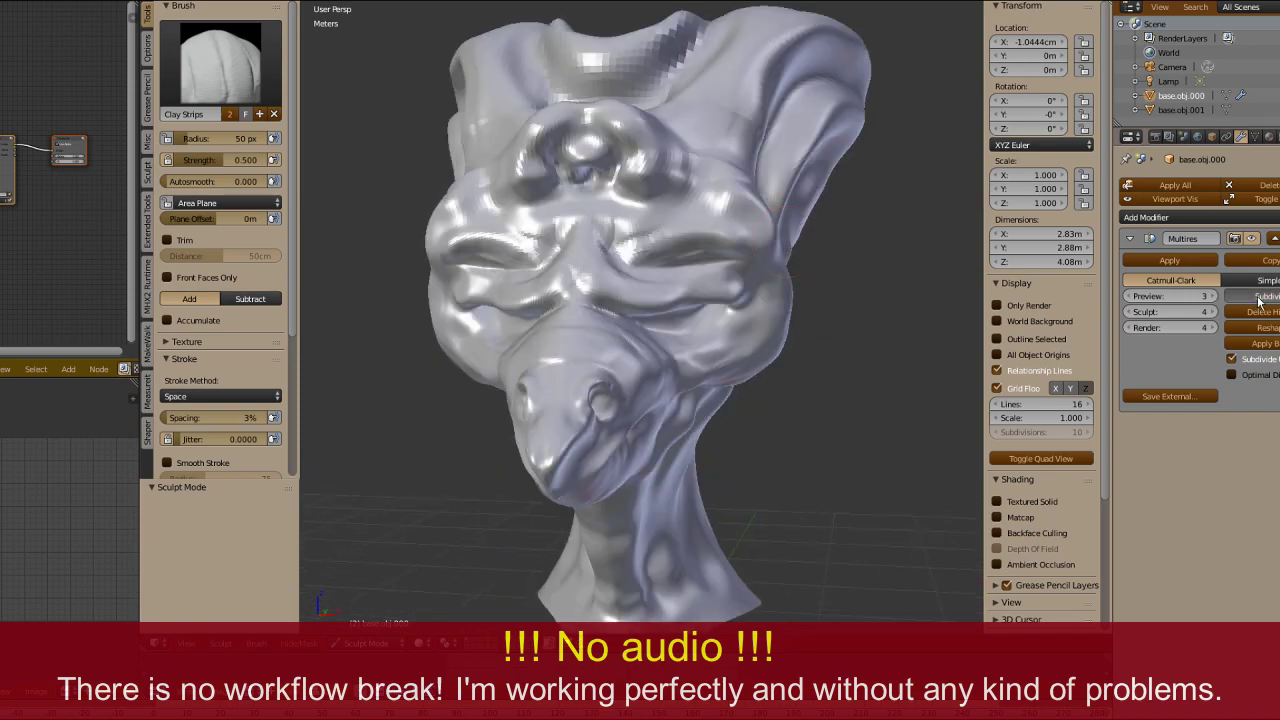
Step: Subdivide the Multiresolution modifier to level 5 and sculpt ridges on the beak with Clay Strips at 38 px radius
click(1254, 297)
mouse_move(740, 250)
middle_down()
mouse_move(721, 288)
mouse_move(494, 350)
mouse_move(580, 306)
mouse_move(569, 276)
mouse_move(808, 421)
mouse_move(608, 309)
mouse_move(714, 344)
mouse_move(702, 398)
mouse_move(646, 398)
mouse_move(610, 359)
middle_up()
scroll(702, 398, up, 2)
key(f)
drag(608, 402, 636, 428)
middle_drag(636, 428, 659, 442)
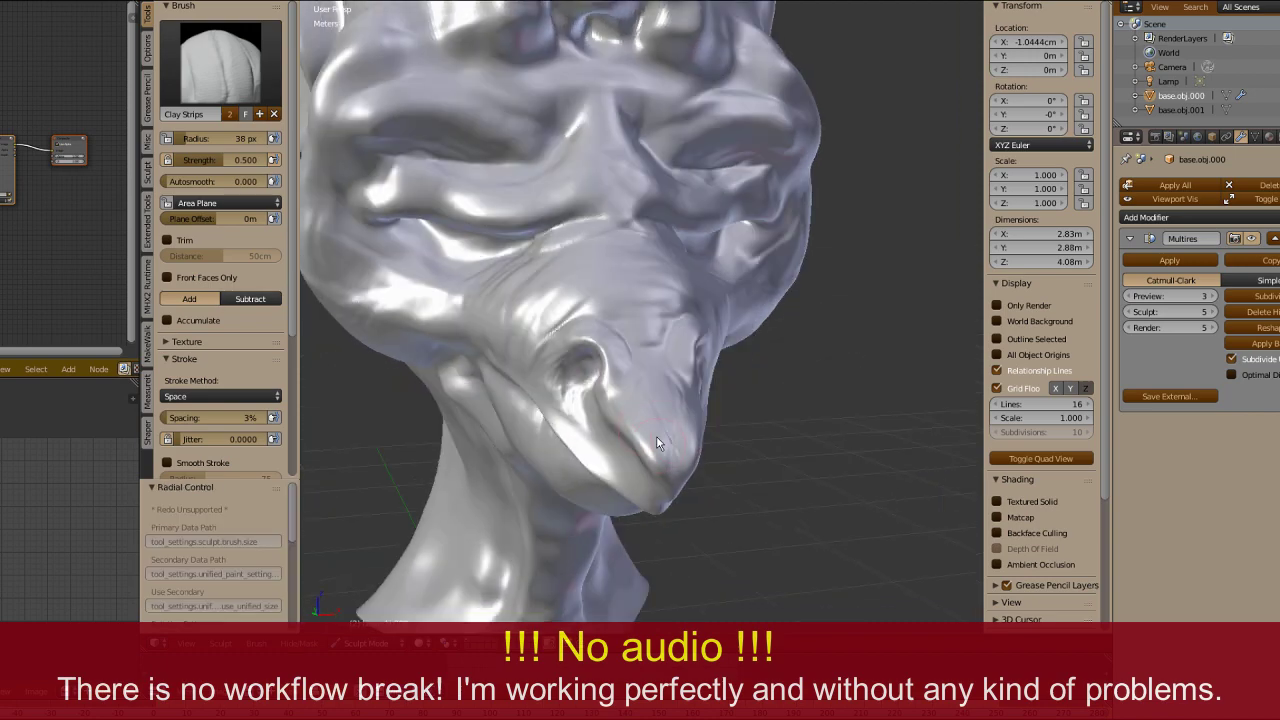
drag(659, 450, 684, 464)
Step: Set the Clay Strips radius to 60 px and sculpt folds on the forehead, crest and back of the head
mouse_move(684, 464)
middle_down()
mouse_move(645, 454)
mouse_move(552, 354)
mouse_move(713, 279)
mouse_move(657, 290)
mouse_move(634, 349)
mouse_move(512, 294)
mouse_move(589, 354)
mouse_move(618, 172)
mouse_move(638, 151)
mouse_move(613, 158)
mouse_move(543, 245)
mouse_move(598, 198)
mouse_move(573, 194)
mouse_move(579, 212)
middle_up()
key(f)
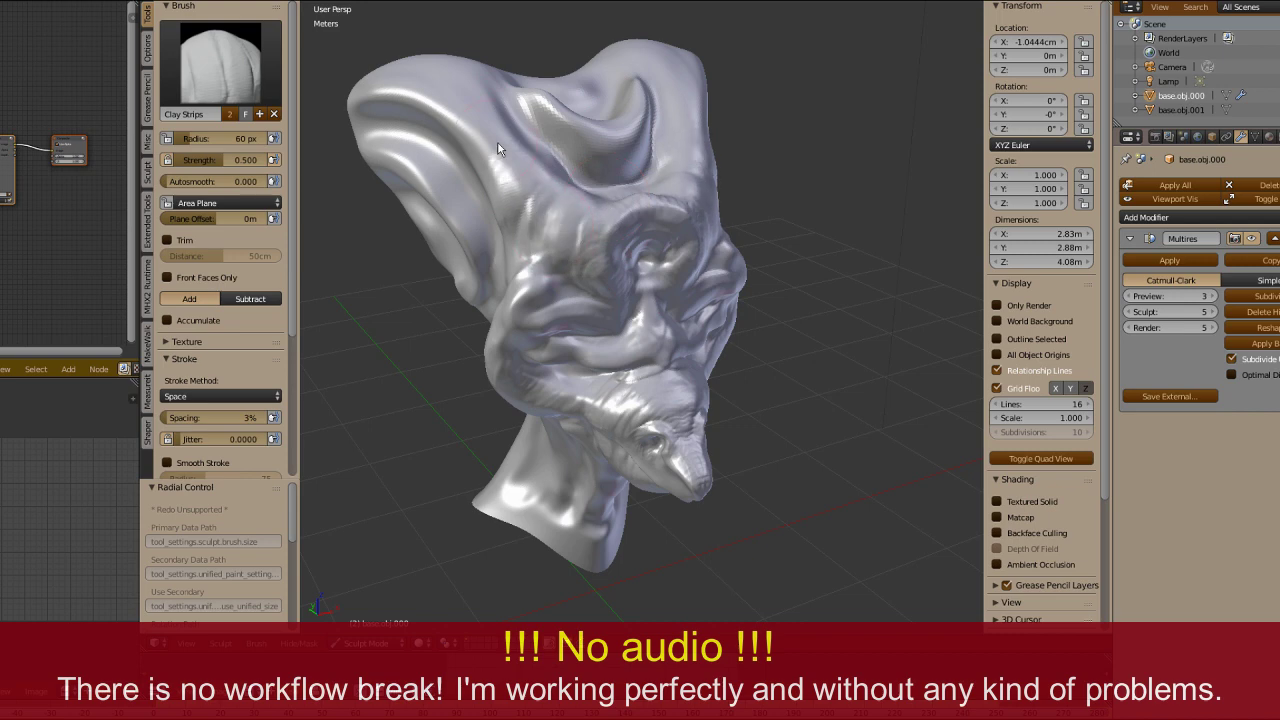
mouse_move(498, 148)
middle_down()
mouse_move(591, 143)
mouse_move(443, 129)
mouse_move(475, 216)
mouse_move(569, 299)
mouse_move(532, 244)
mouse_move(648, 232)
middle_up()
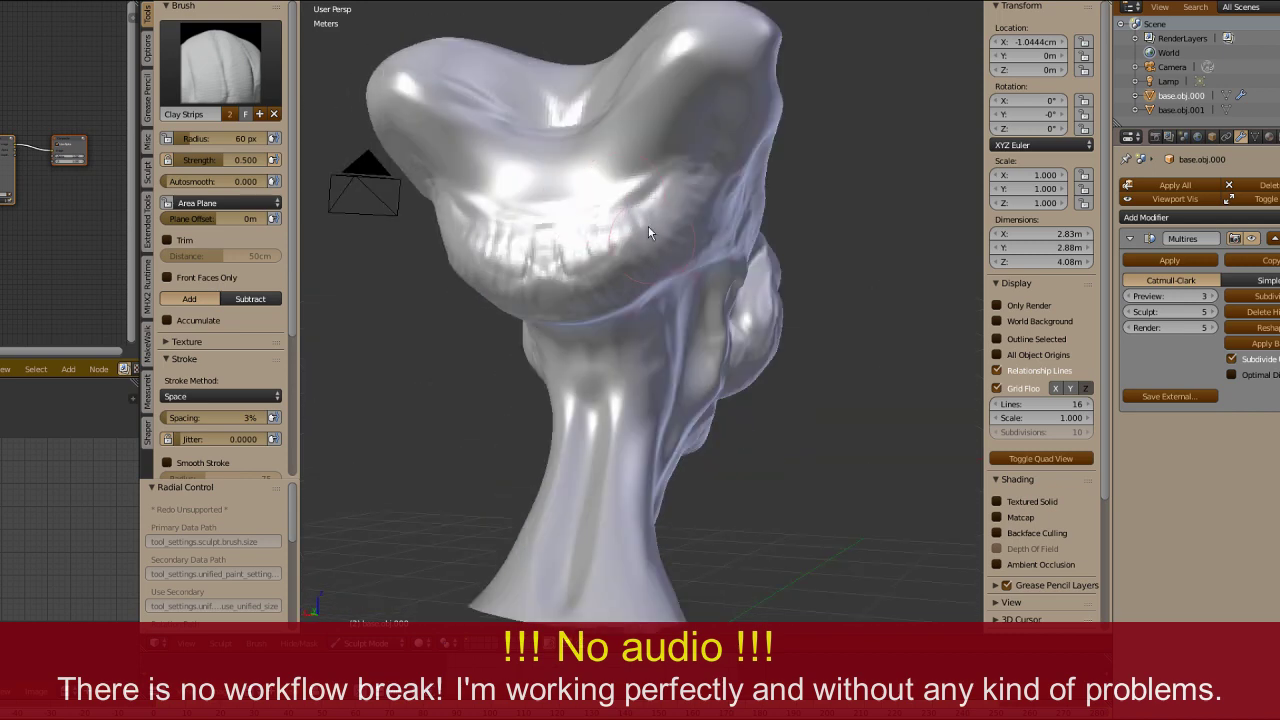
mouse_move(477, 142)
middle_down()
mouse_move(571, 243)
mouse_move(573, 295)
mouse_move(537, 164)
mouse_move(520, 175)
mouse_move(537, 265)
mouse_move(582, 266)
middle_up()
Step: Set the Clay Strips radius to 18 px and sculpt and smooth the details around the eye
scroll(515, 170, up, 3)
mouse_move(668, 280)
middle_down()
mouse_move(721, 251)
mouse_move(589, 243)
middle_up()
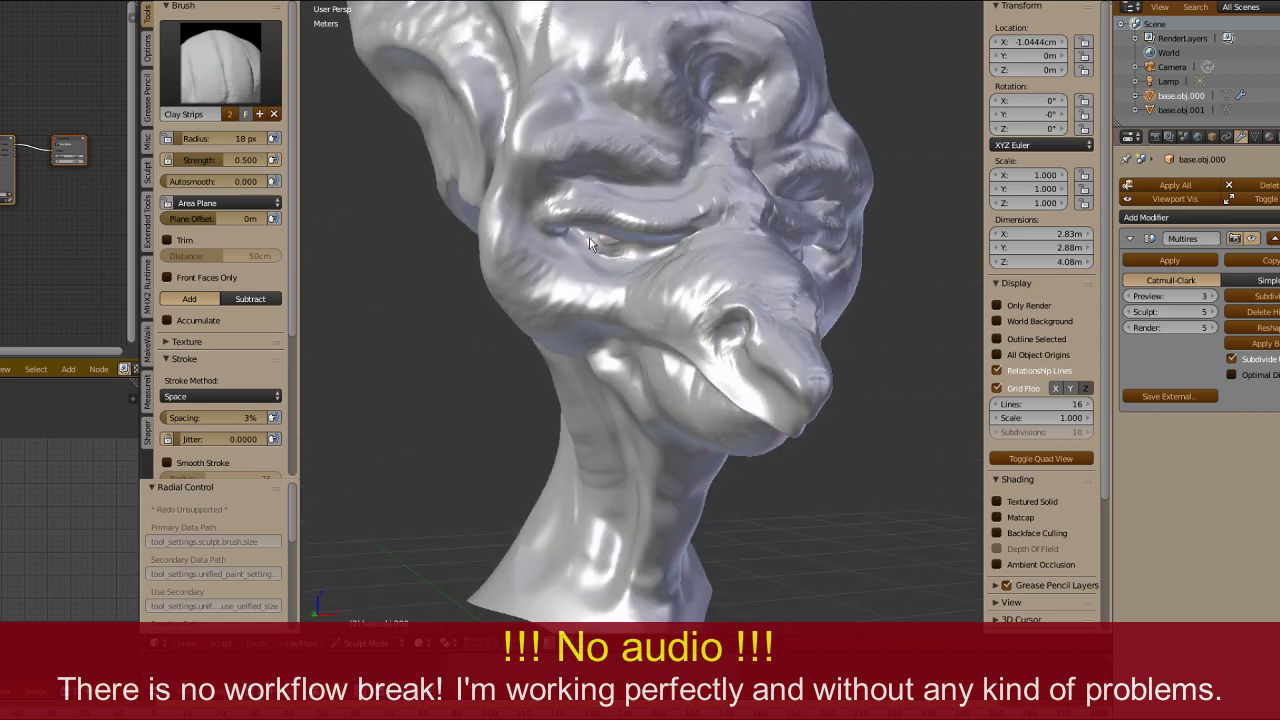
shift+drag(592, 238, 602, 246)
scroll(602, 246, down, 3)
mouse_move(720, 290)
middle_down()
mouse_move(600, 295)
mouse_move(690, 300)
middle_up()
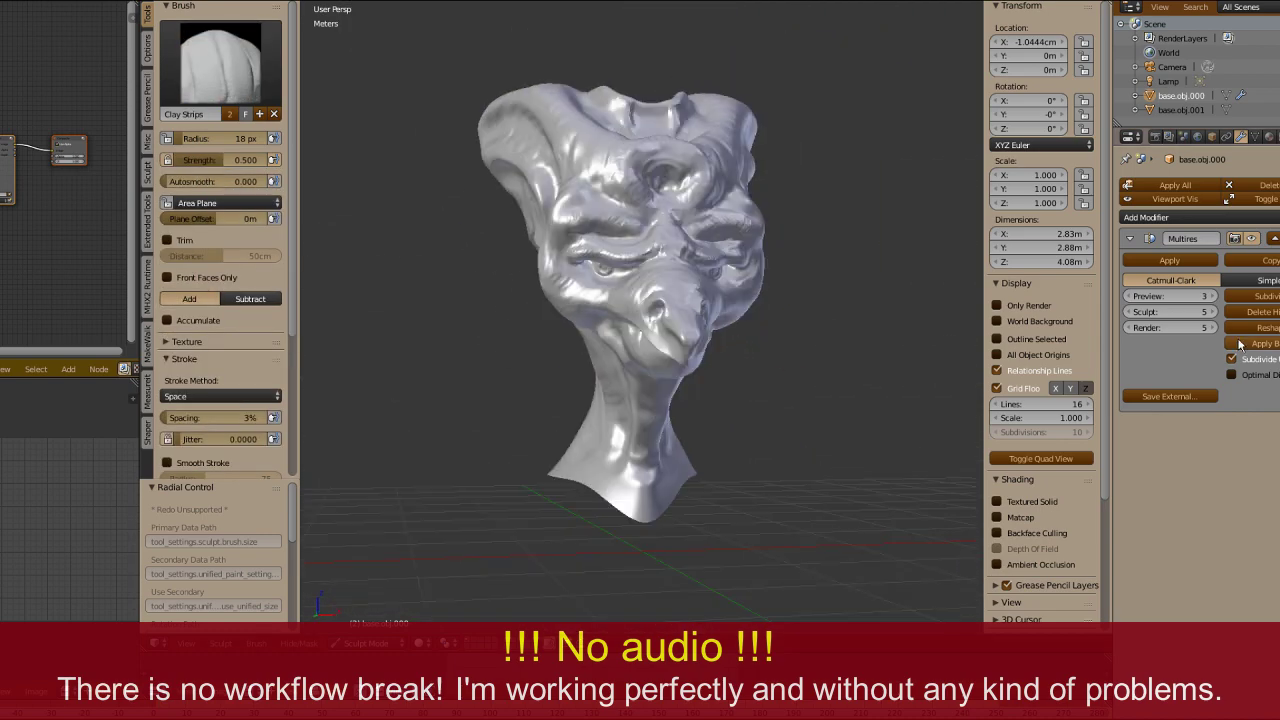
Step: Apply the sculpted shape to the Multiresolution base and enlarge the UV editor below the viewport
click(1252, 343)
middle_drag(850, 345, 779, 384)
drag(790, 652, 790, 383)
scroll(714, 255, down, 3)
middle_drag(610, 258, 714, 251)
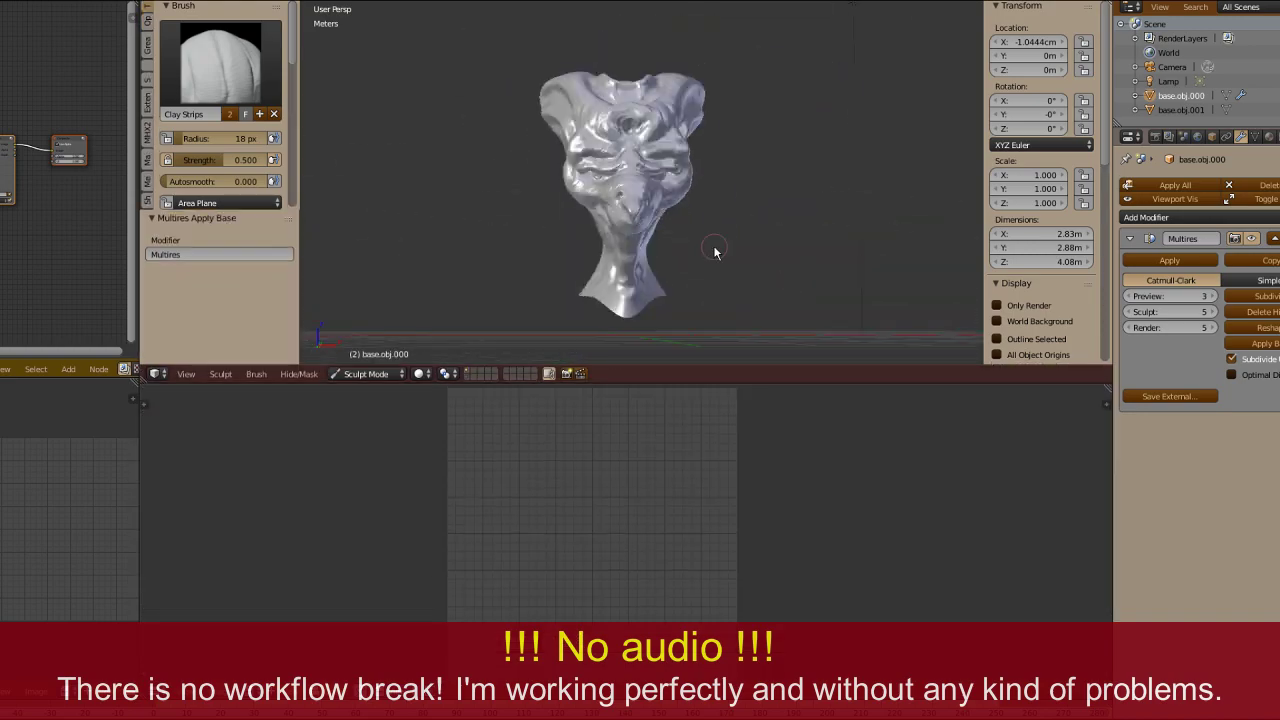
Step: Turn on Only Render for the viewport and put the head in Edit Mode to inspect its base mesh and UVs
click(997, 305)
key(Tab)
key(Tab)
click(712, 291)
click(728, 338)
scroll(631, 590, up, 1)
scroll(631, 590, up, 3)
scroll(631, 590, down, 5)
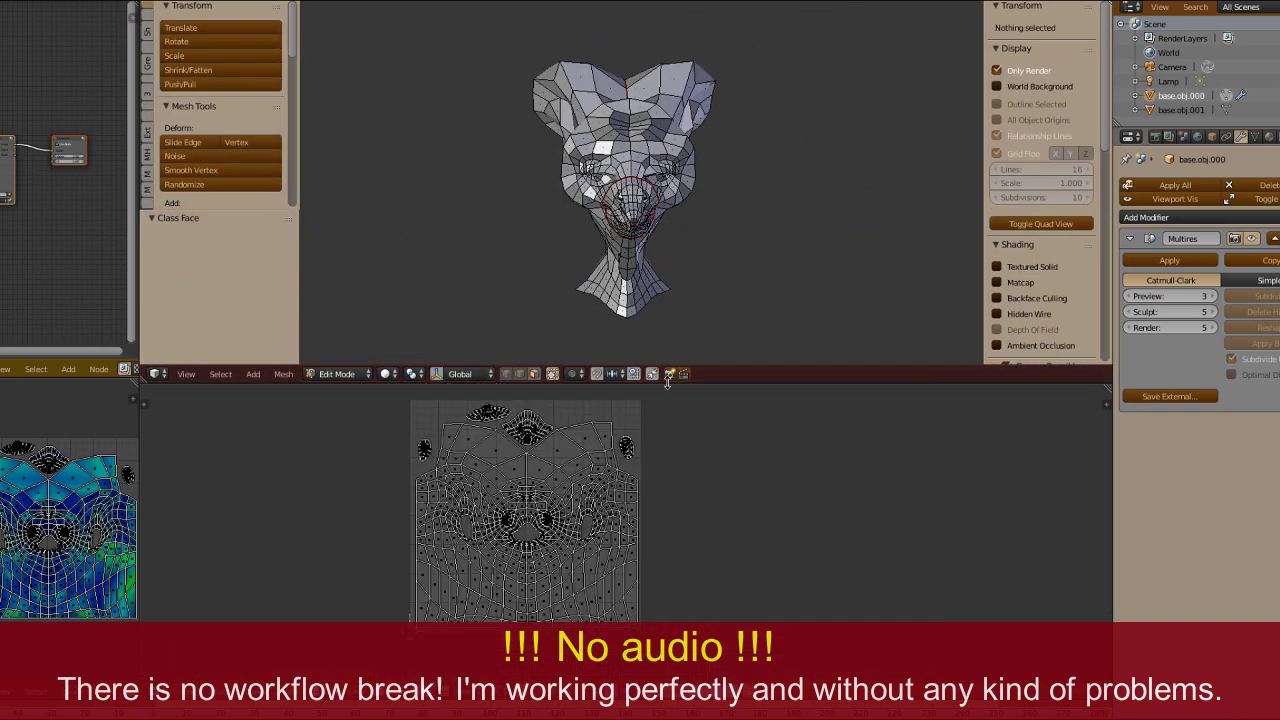
Step: Enlarge the 3D viewport over the UV editor and cut a new edge loop into the head's base mesh at the crest
drag(702, 383, 702, 583)
scroll(660, 300, up, 4)
mouse_move(640, 270)
middle_down()
mouse_move(740, 300)
mouse_move(640, 260)
middle_up()
key(ctrl+r)
click(581, 169)
mouse_move(561, 184)
middle_down()
mouse_move(660, 180)
mouse_move(570, 165)
middle_up()
Step: Select an edge loop on the base mesh's crest, scale it, and enlarge the 3D viewport for sculpting
alt+click(663, 157)
key(s)
click(600, 170)
middle_drag(700, 190, 745, 195)
click(834, 196)
click(687, 150)
scroll(650, 230, up, 5)
drag(660, 583, 660, 660)
Step: Lower the Multires sculpt level to 3 and shape the forehead hollow with a 58 px SculptDraw brush
click(221, 62)
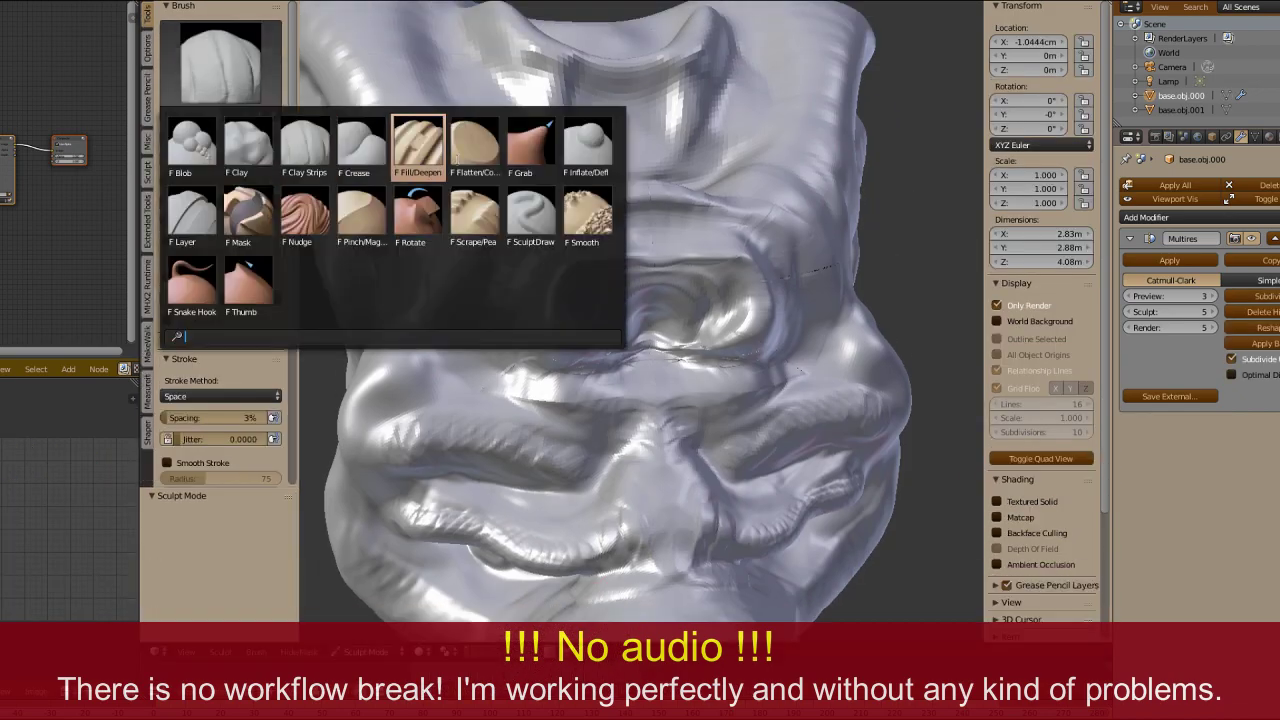
click(526, 212)
click(1130, 312)
key(f)
mouse_move(700, 260)
middle_down()
mouse_move(640, 290)
mouse_move(690, 290)
middle_up()
scroll(625, 277, down, 4)
drag(640, 230, 548, 308)
click(1211, 312)
drag(640, 342, 698, 327)
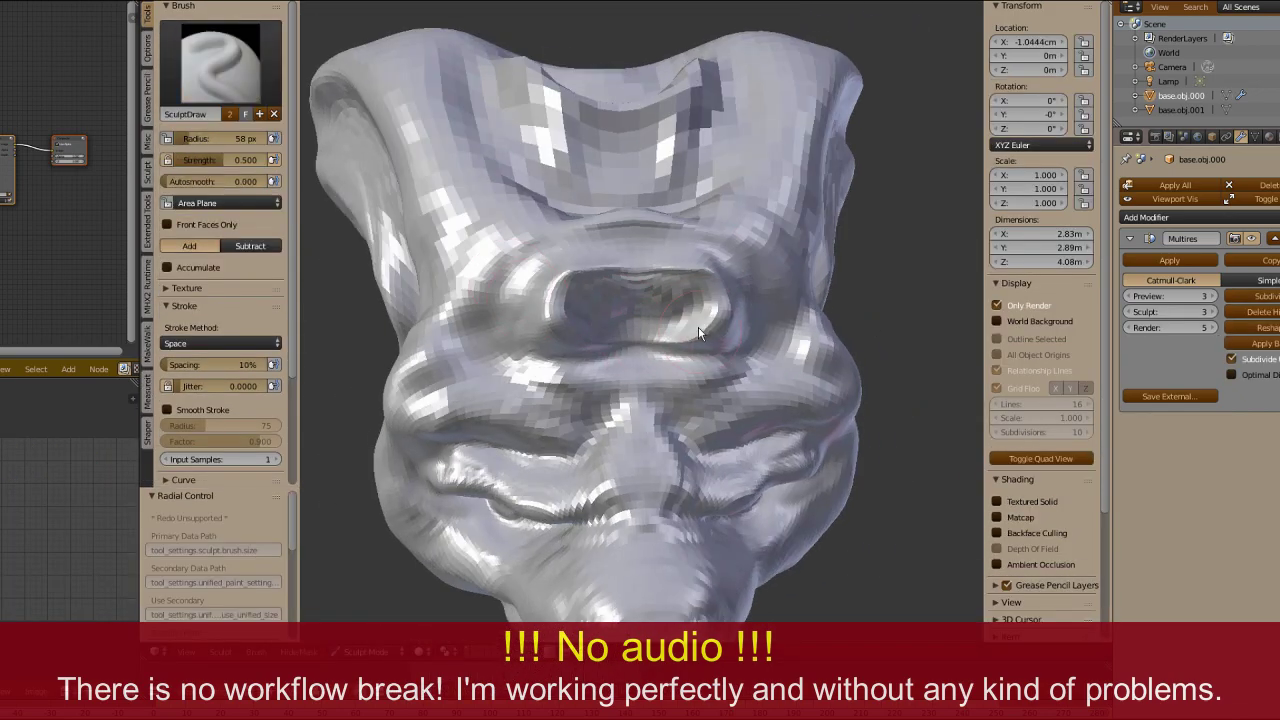
Step: Raise the Multires sculpt level to 4 and smooth the forms around the forehead hollow
mouse_move(698, 327)
middle_down()
mouse_move(558, 280)
mouse_move(620, 330)
middle_up()
click(1211, 312)
middle_drag(634, 245, 689, 313)
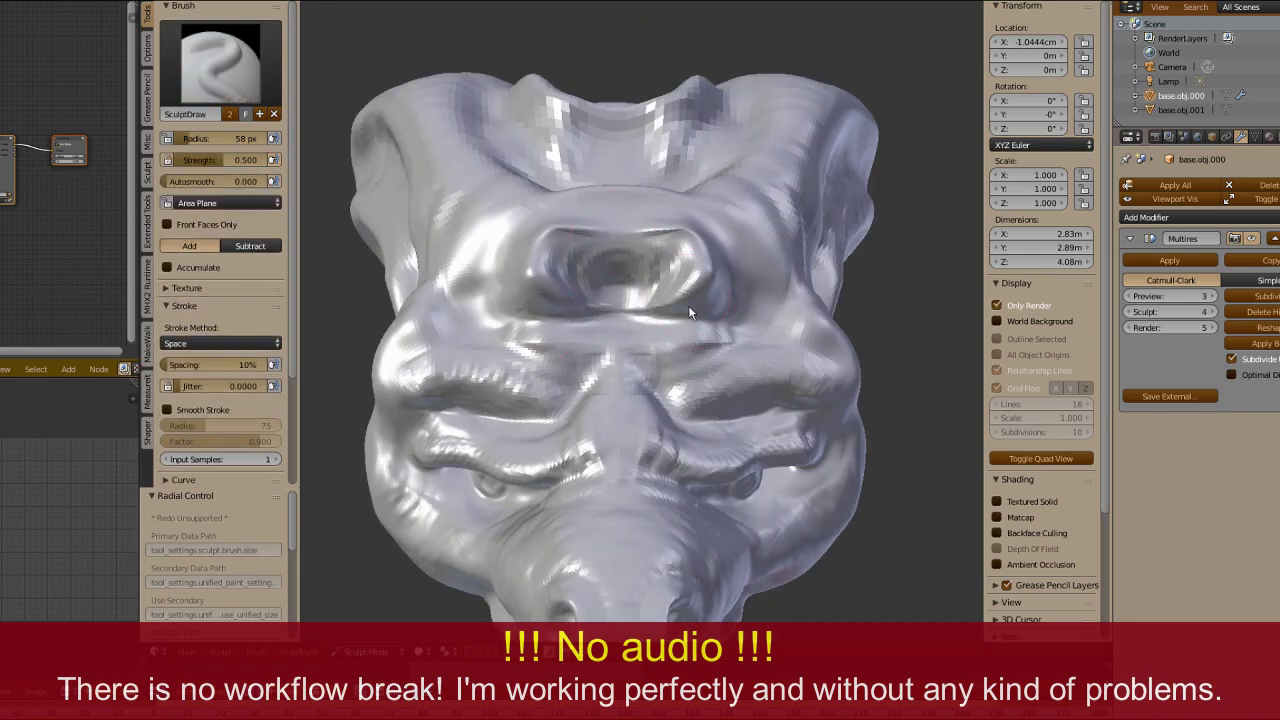
middle_drag(610, 290, 590, 315)
shift+drag(590, 315, 551, 333)
middle_drag(551, 333, 540, 430)
shift+drag(560, 420, 531, 442)
mouse_move(531, 442)
middle_down()
mouse_move(522, 231)
mouse_move(578, 300)
mouse_move(582, 230)
mouse_move(600, 285)
middle_up()
Step: Set the SculptDraw radius to 22 px and sculpt small details inside the forehead hollow at sculpt level 5
key(f)
drag(660, 290, 609, 262)
middle_drag(609, 262, 630, 240)
mouse_move(635, 240)
mouse_down()
mouse_move(625, 265)
mouse_move(600, 245)
mouse_up()
middle_drag(600, 245, 627, 284)
mouse_move(627, 284)
shift+mouse_down()
mouse_move(621, 272)
mouse_move(611, 282)
shift+mouse_up()
middle_drag(611, 282, 612, 250)
Step: Sculpt and smooth concentric folds around the hollow on the creature's forehead
key(f)
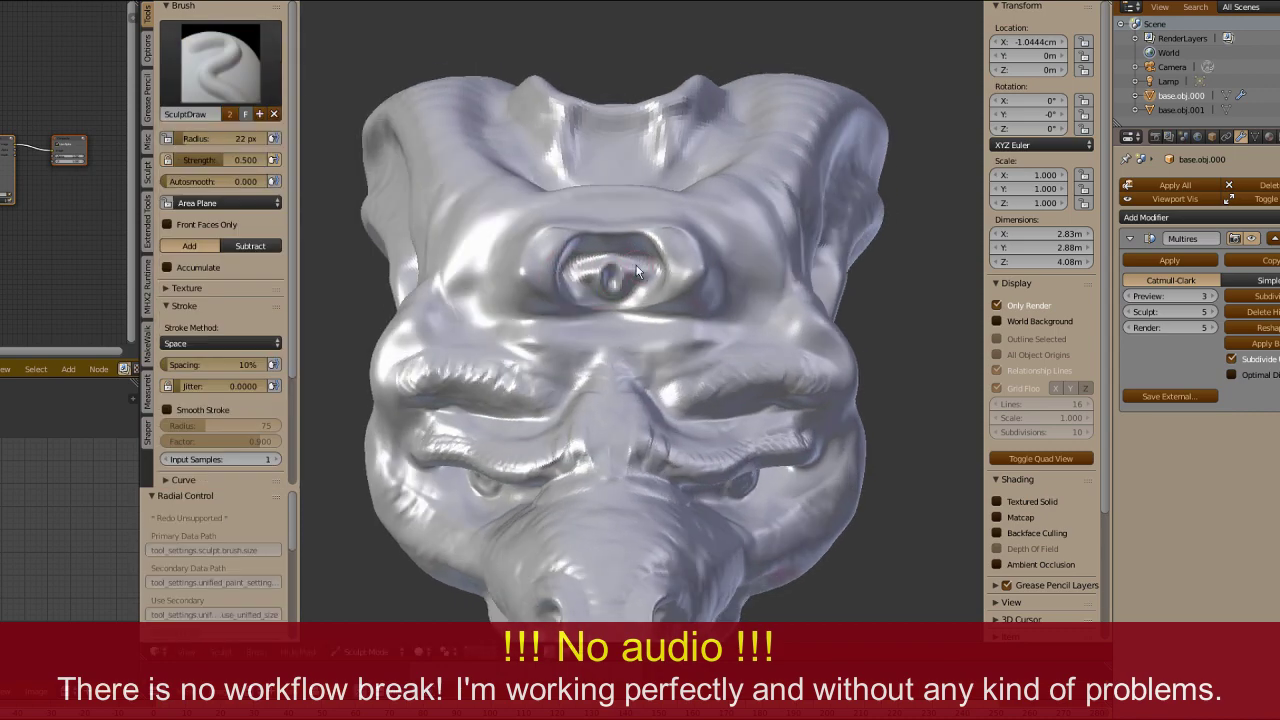
drag(606, 258, 572, 280)
mouse_move(572, 280)
middle_down()
mouse_move(591, 271)
mouse_move(588, 345)
middle_up()
mouse_move(588, 345)
shift+mouse_down()
mouse_move(574, 337)
mouse_move(537, 386)
shift+mouse_up()
middle_drag(537, 386, 639, 275)
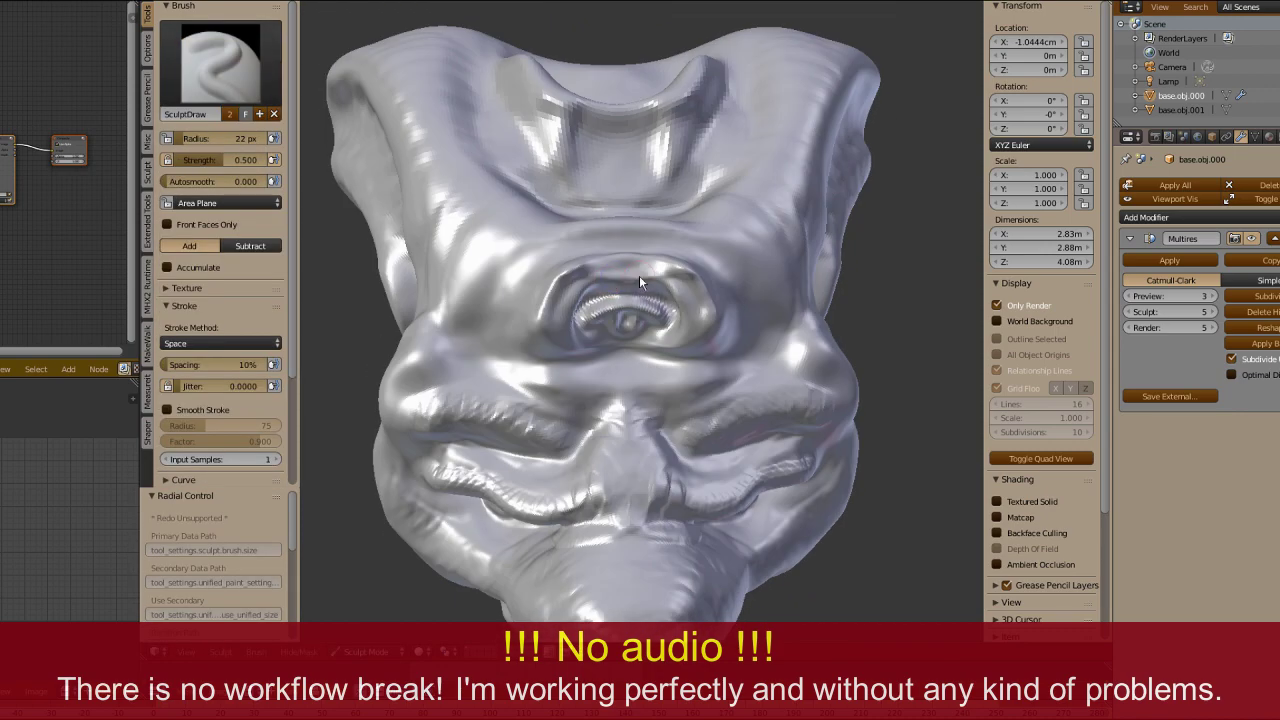
drag(672, 285, 646, 275)
mouse_move(646, 275)
middle_down()
mouse_move(619, 298)
mouse_move(643, 324)
mouse_move(541, 264)
mouse_move(589, 268)
mouse_move(601, 308)
mouse_move(594, 215)
mouse_move(651, 168)
middle_up()
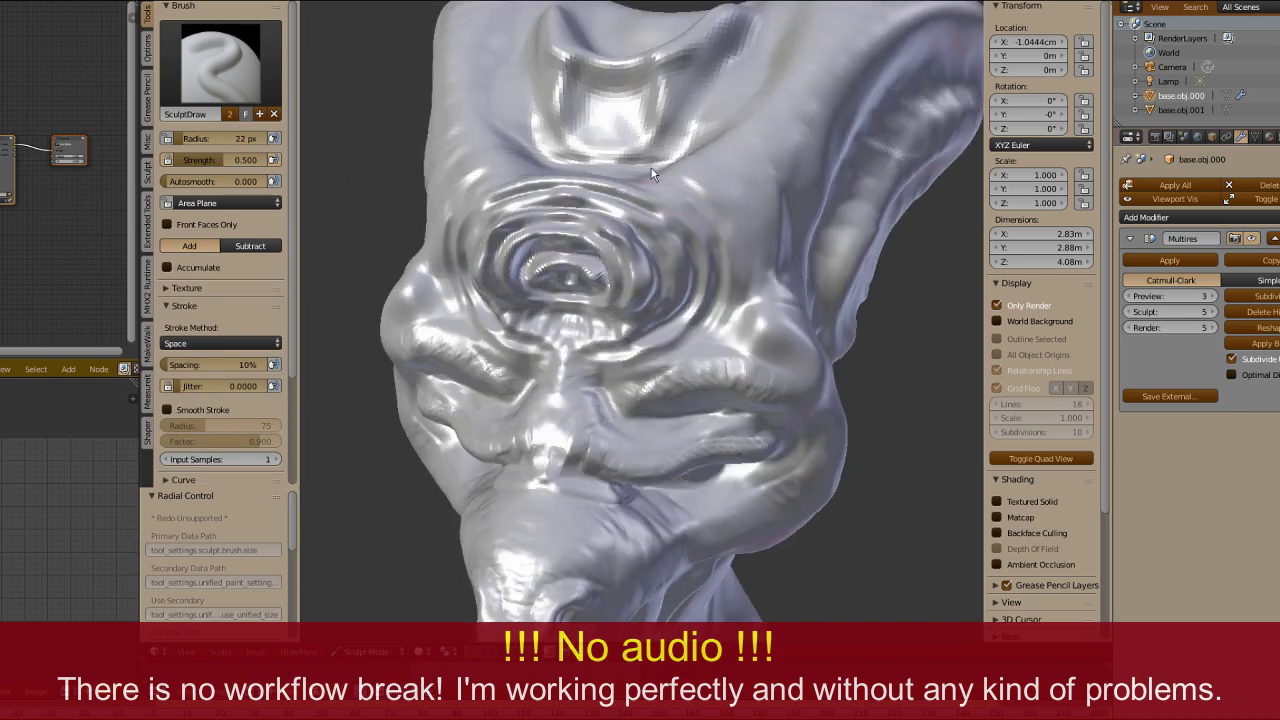
Step: Apply the sculpted shape to the Multires base and lower the sculpt level to 0
middle_drag(799, 157, 824, 260)
middle_drag(751, 402, 960, 380)
click(1130, 311)
middle_drag(880, 360, 858, 381)
drag(1180, 312, 1130, 312)
Step: Reshape the low-resolution head with a 78 px Grab brush and raise the Multires sculpt level back to 5
click(220, 63)
click(446, 217)
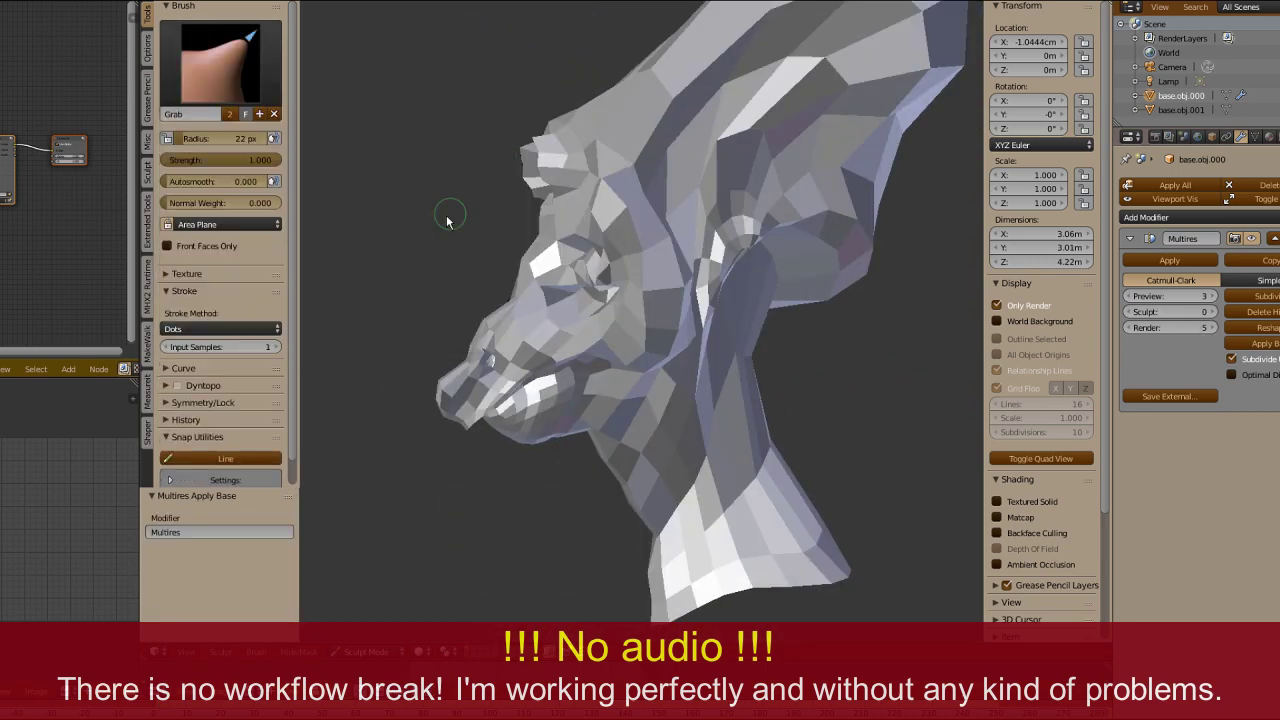
key(f)
click(771, 303)
mouse_move(850, 300)
middle_down()
mouse_move(771, 303)
mouse_move(776, 240)
mouse_move(736, 203)
mouse_move(691, 417)
mouse_move(626, 290)
mouse_move(639, 305)
mouse_move(848, 292)
middle_up()
key(f)
click(589, 269)
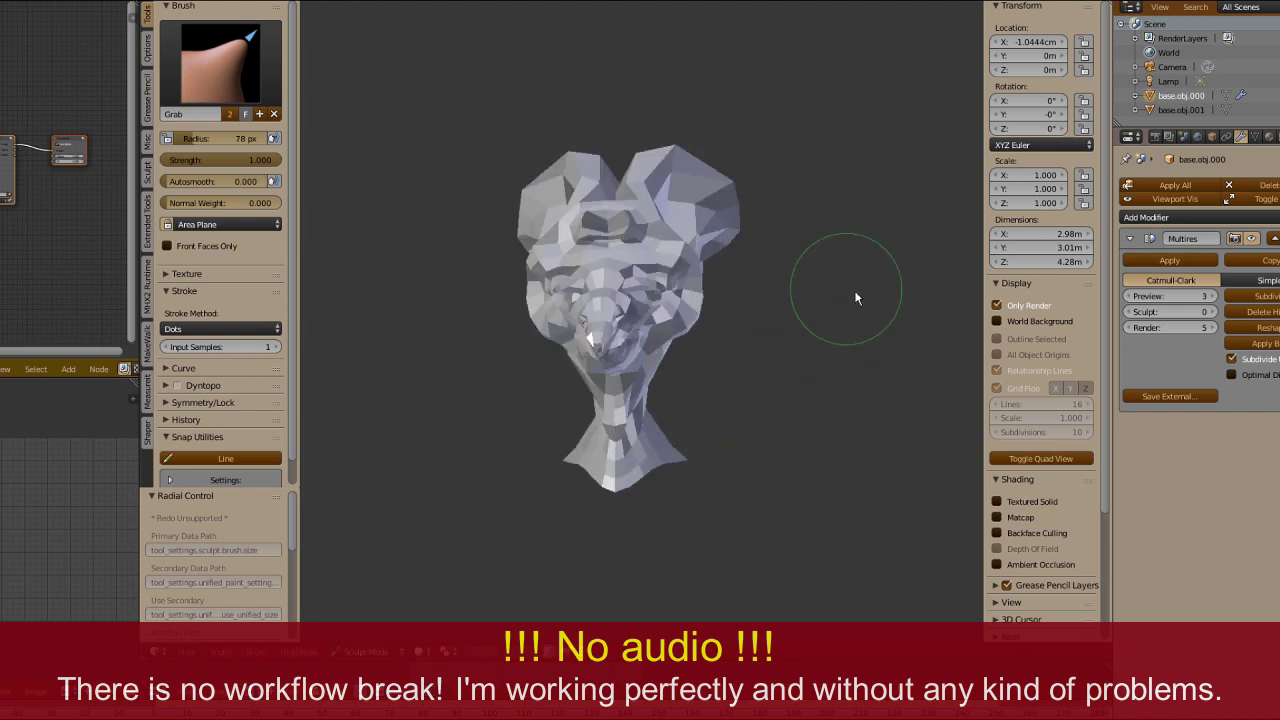
mouse_move(1165, 312)
mouse_down()
mouse_move(1243, 322)
mouse_move(1130, 315)
mouse_move(1214, 318)
mouse_up()
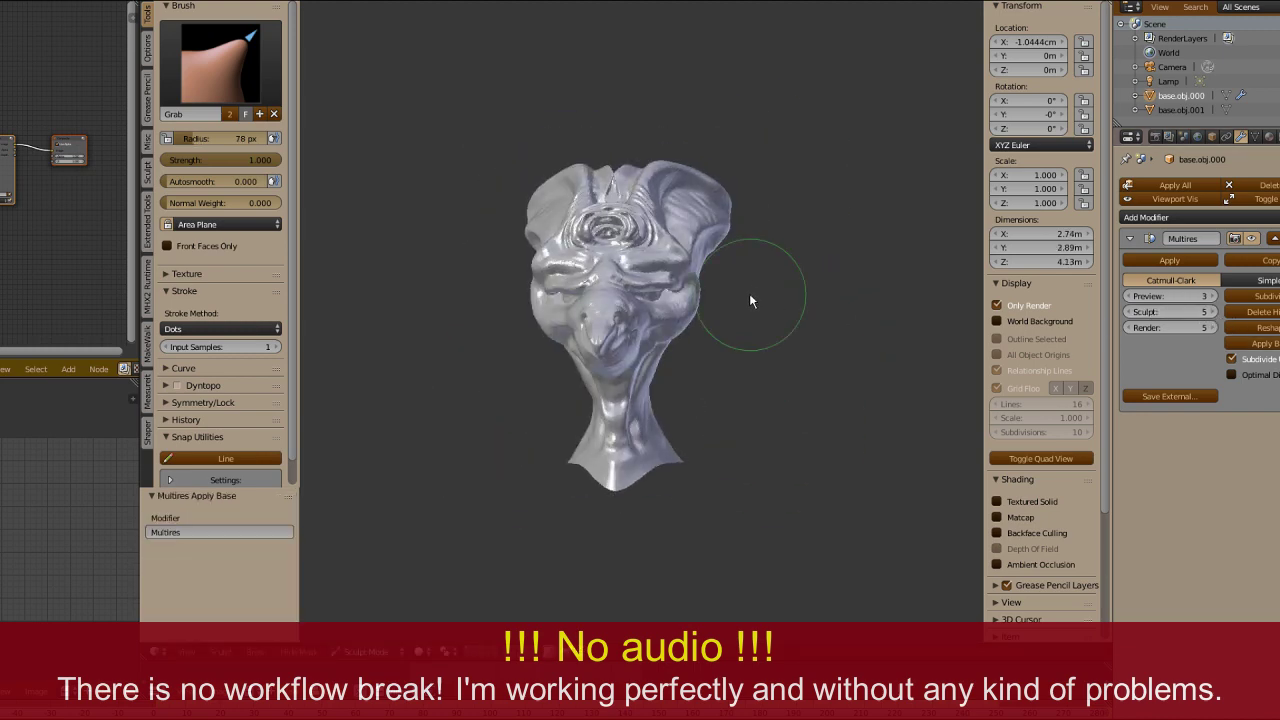
Step: Put the head in Object Mode, set the Multires preview level to 5, and add a Displace modifier
scroll(750, 300, up, 3)
mouse_move(750, 300)
middle_down()
mouse_move(891, 363)
mouse_move(888, 410)
mouse_move(840, 360)
mouse_move(785, 350)
middle_up()
key(Tab)
click(651, 254)
mouse_move(844, 398)
middle_down()
mouse_move(848, 373)
mouse_move(900, 365)
middle_up()
click(1212, 296)
click(1165, 217)
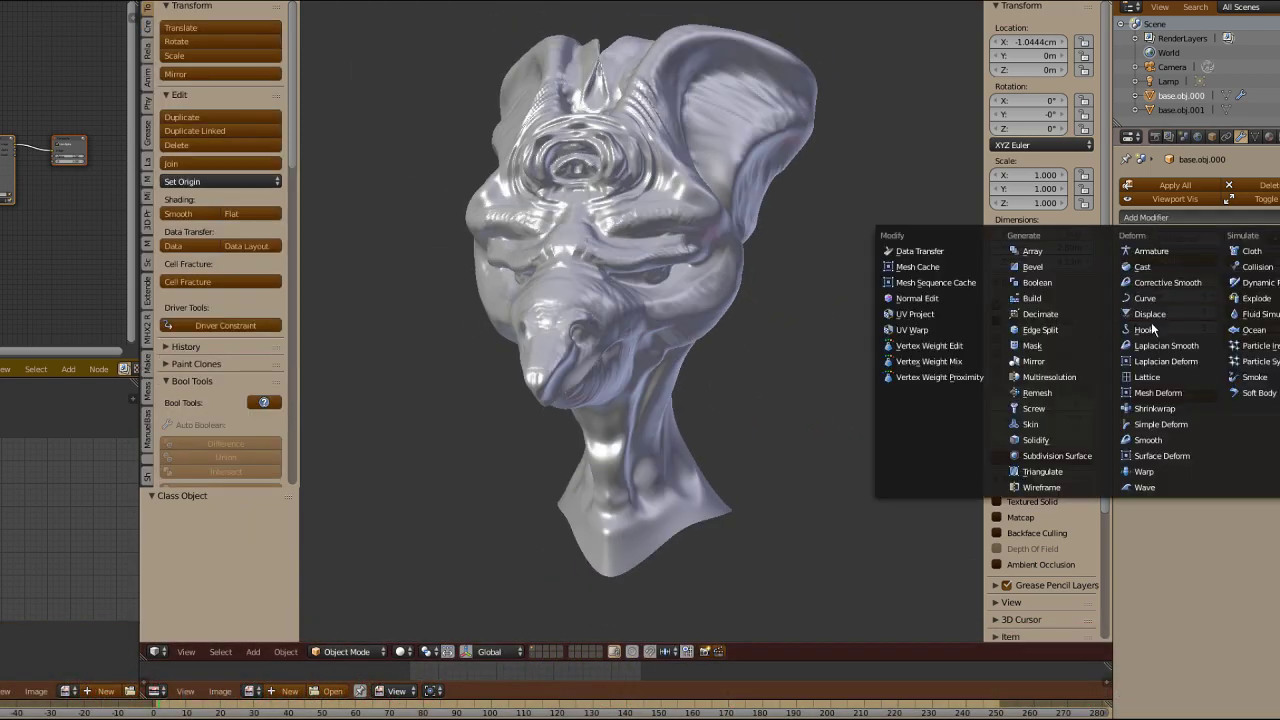
click(1154, 316)
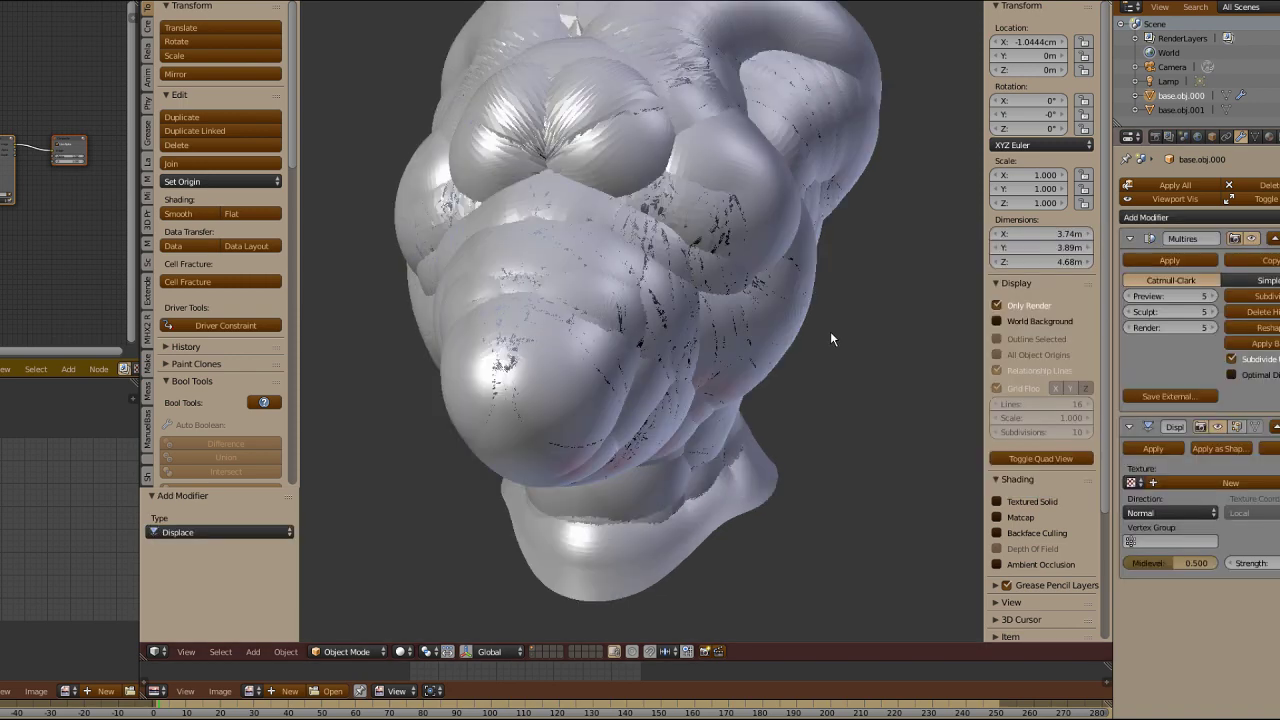
Step: Create a new texture for the Displace modifier and set its type to Voronoi
click(1240, 487)
click(1258, 483)
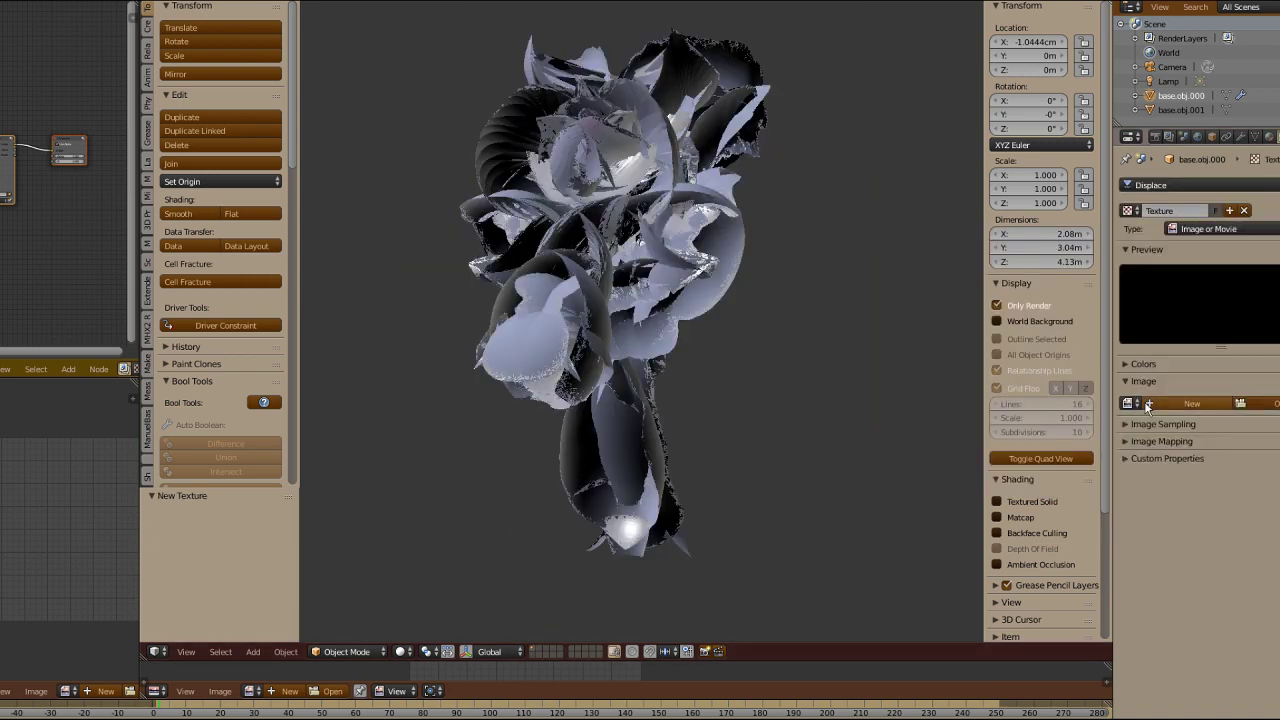
click(1210, 229)
click(1198, 451)
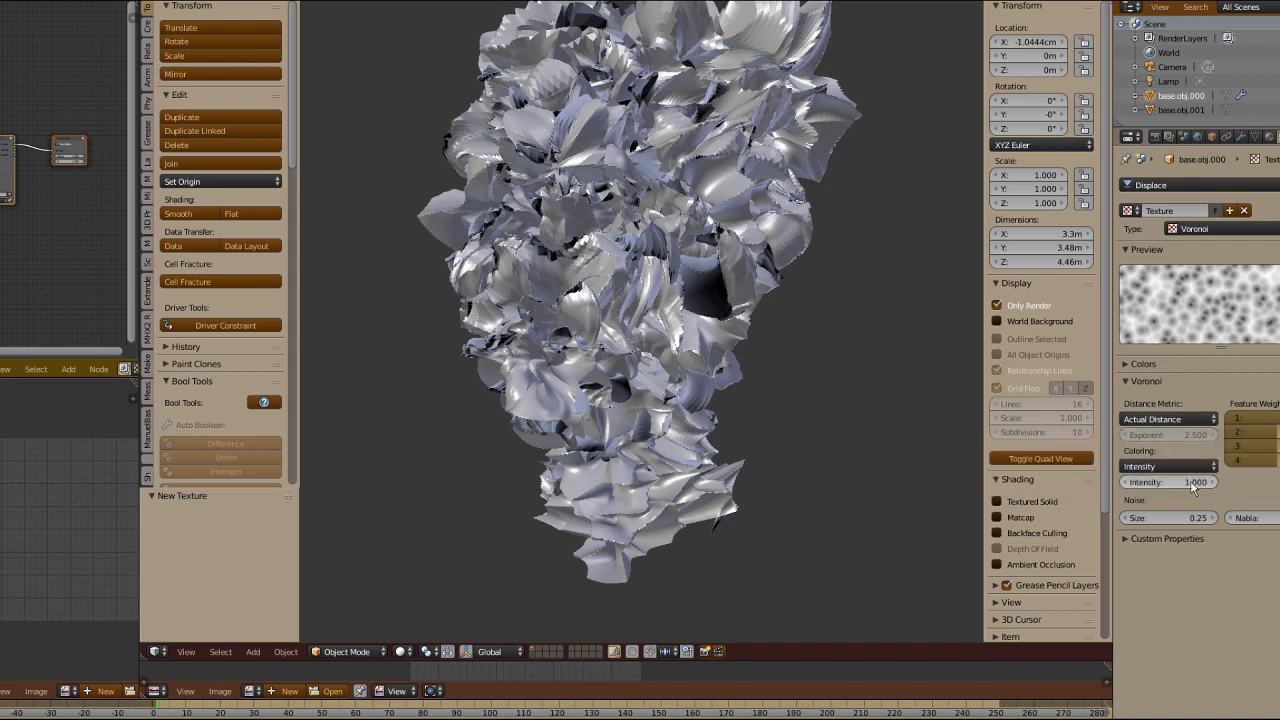
Step: Set the Displace texture coordinates to UV and the strength to 0.05, and increase the strength slightly further
click(1241, 136)
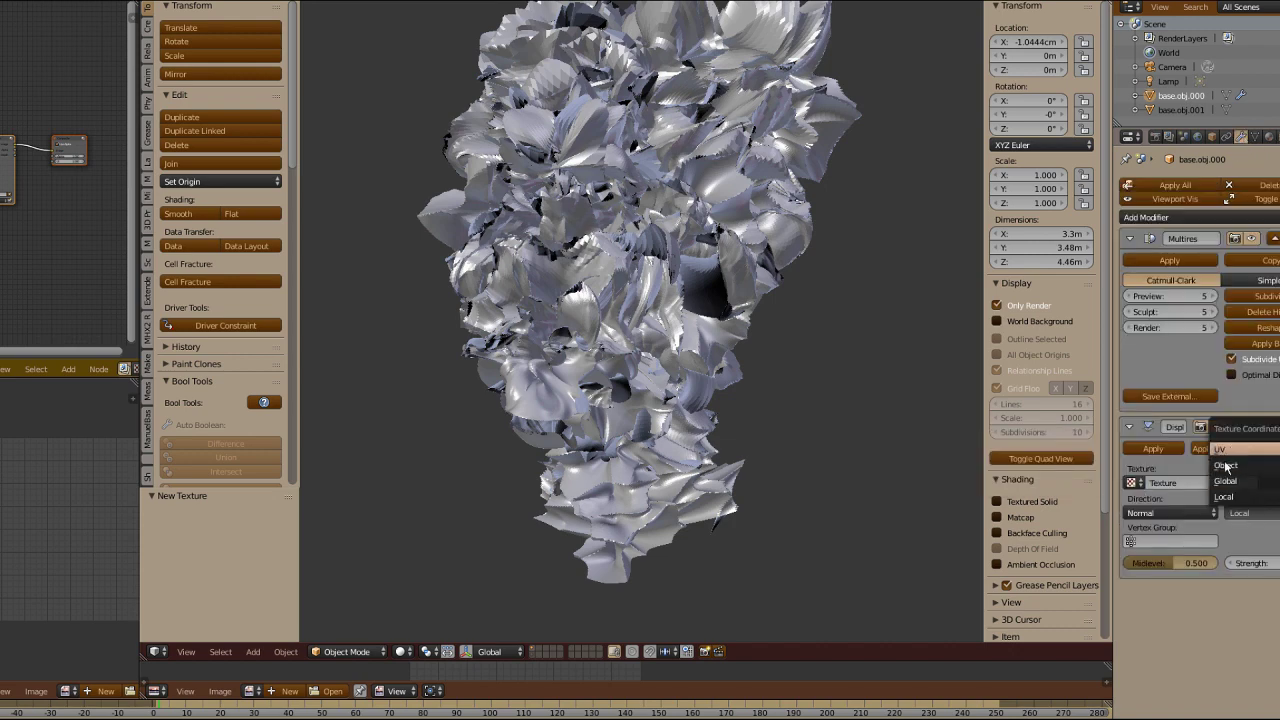
click(1222, 450)
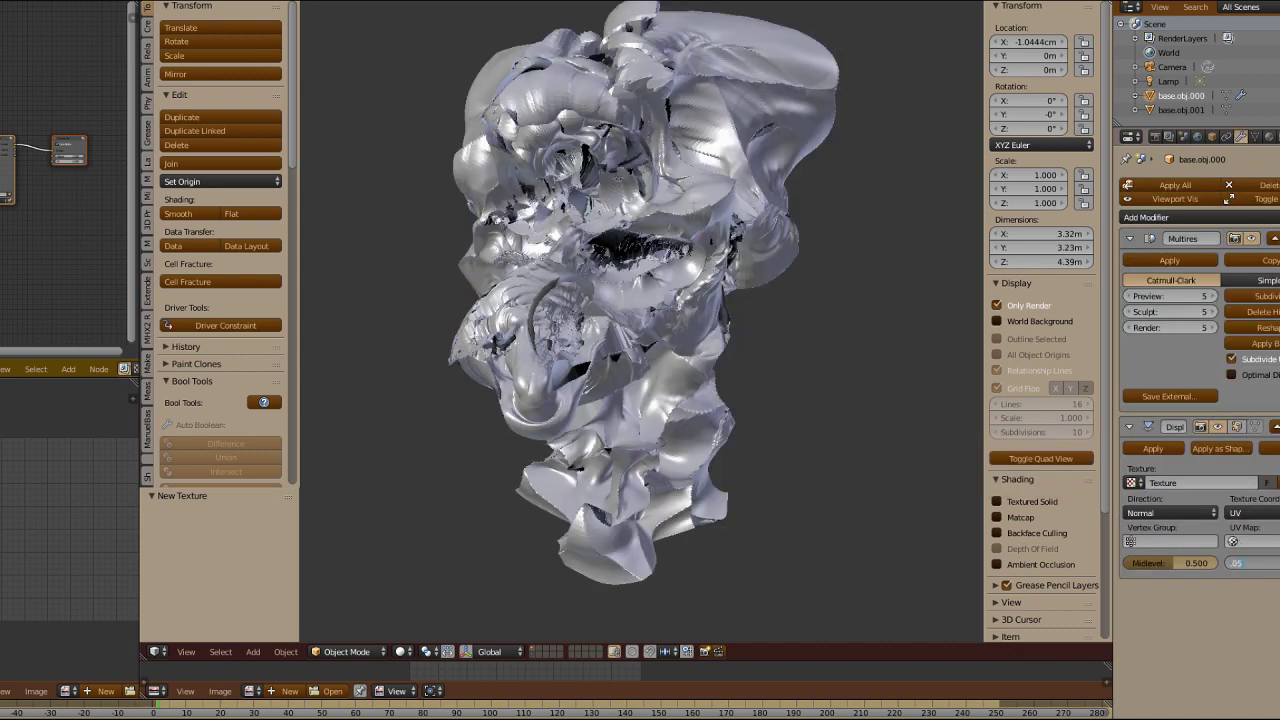
text(.05)
key(Return)
ctrl+middle_drag(840, 486, 816, 402)
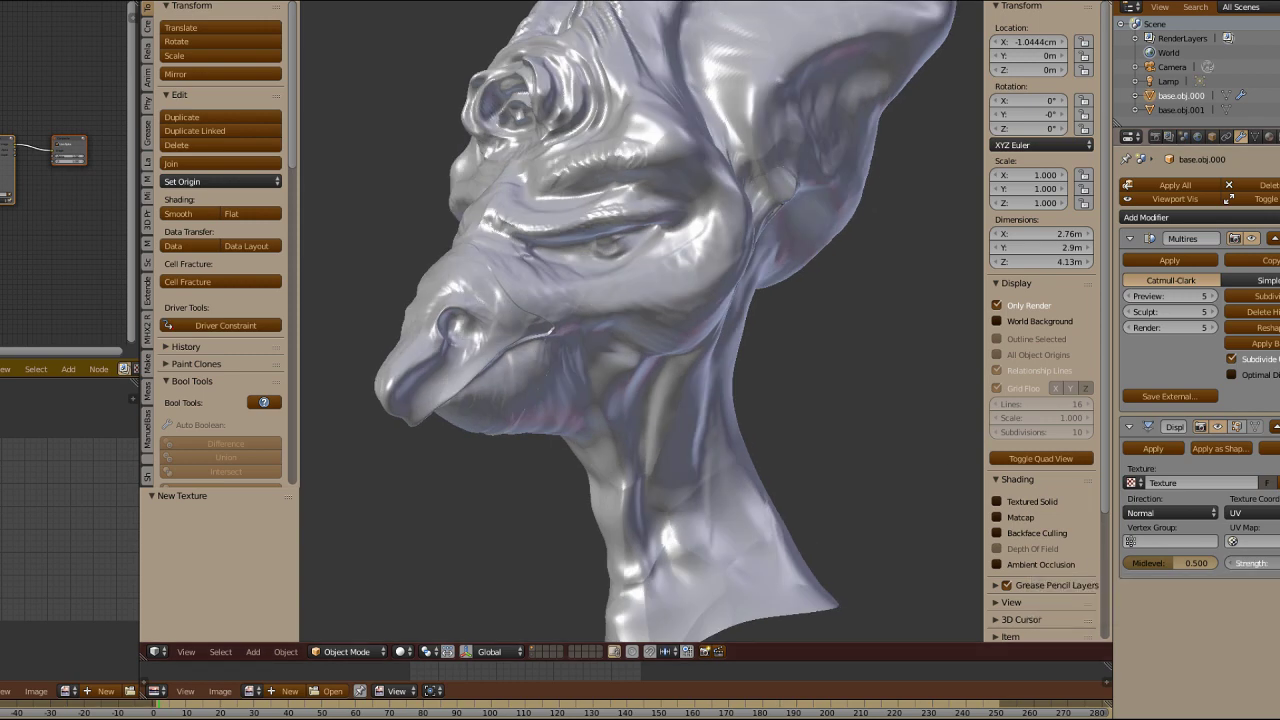
mouse_move(1252, 563)
mouse_down()
mouse_move(1272, 563)
mouse_move(1254, 563)
mouse_up()
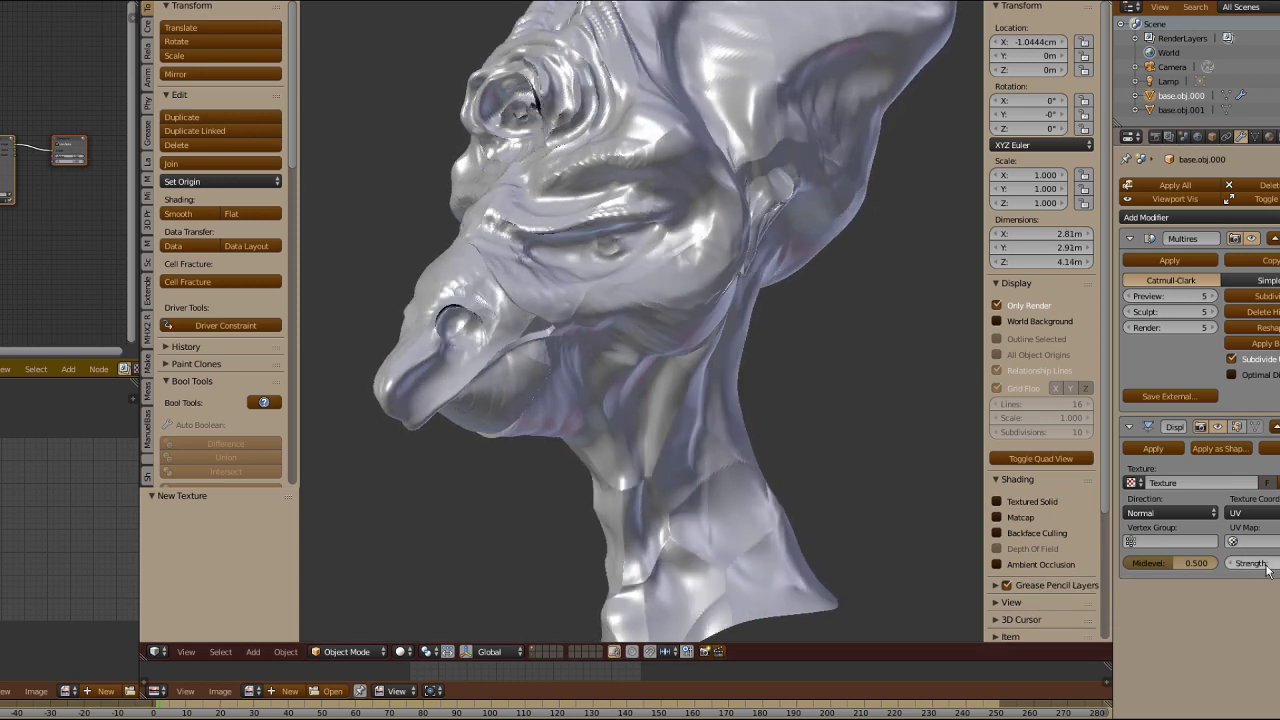
middle_drag(760, 440, 945, 428)
Step: Set the Voronoi texture's intensity to 1.2 and its noise size to 0.10
click(1279, 137)
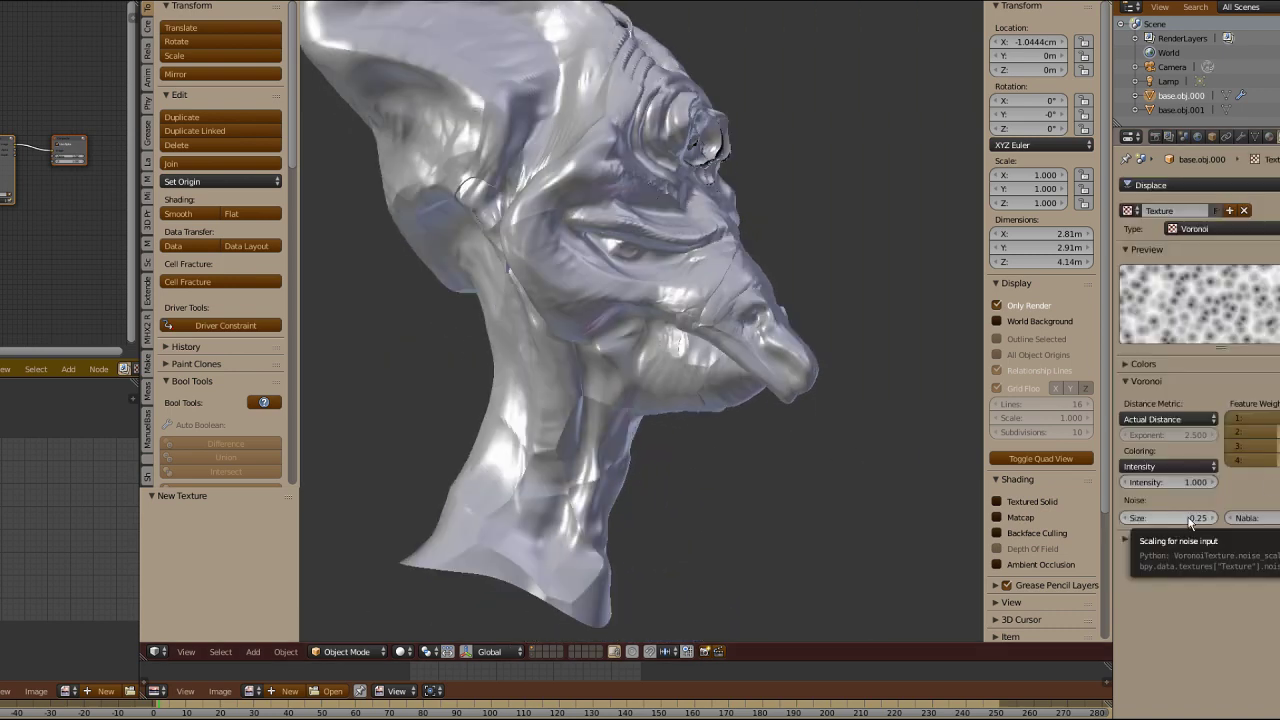
drag(1205, 484, 1200, 527)
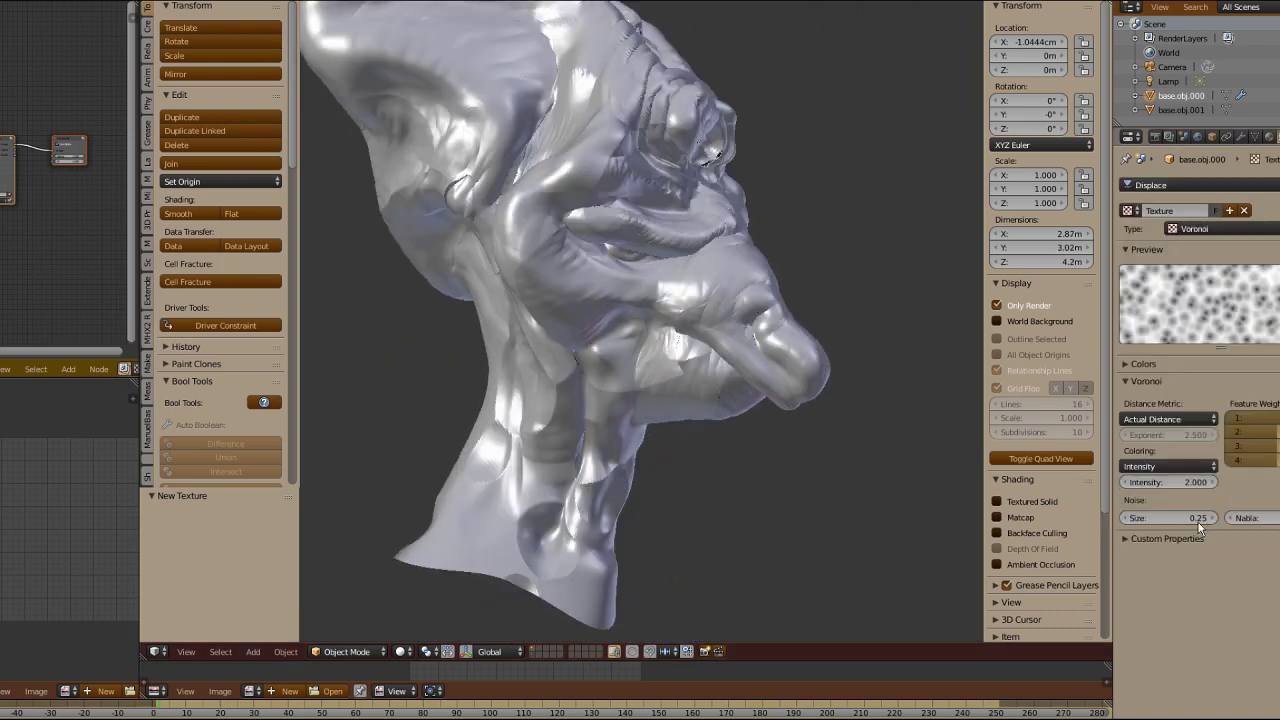
click(1196, 519)
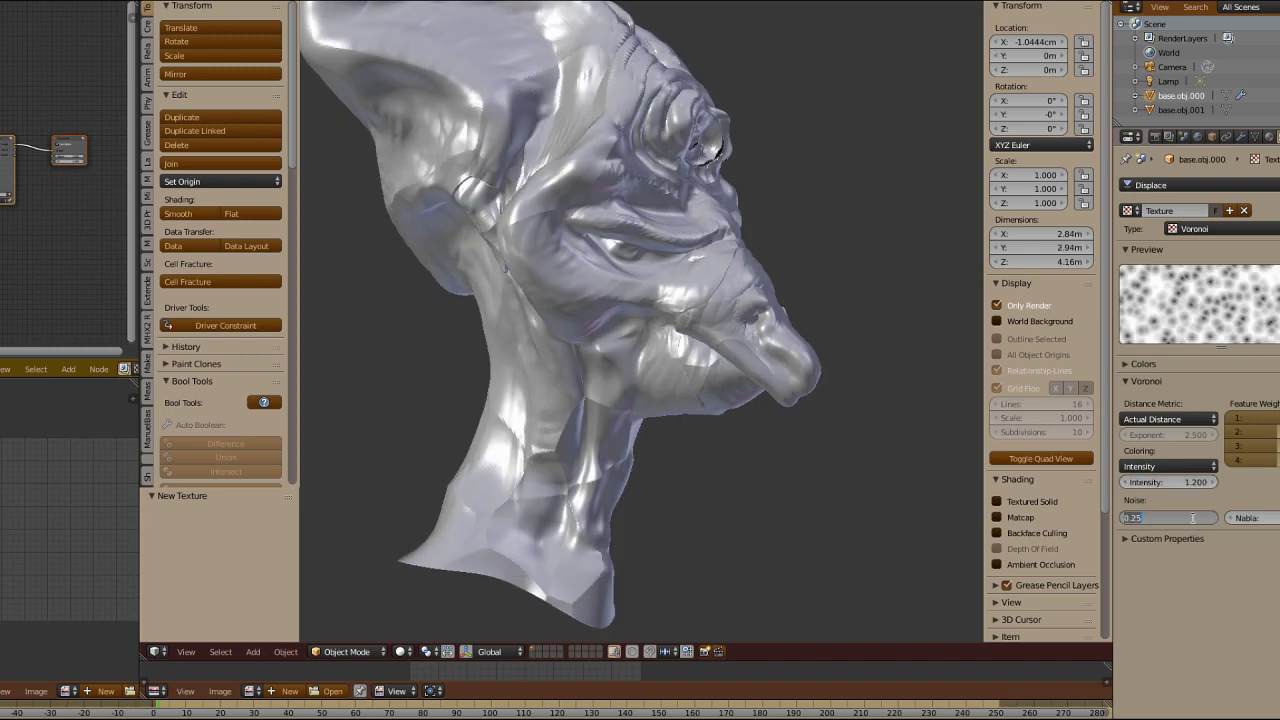
key(Return)
middle_drag(950, 480, 867, 326)
scroll(790, 456, up, 2)
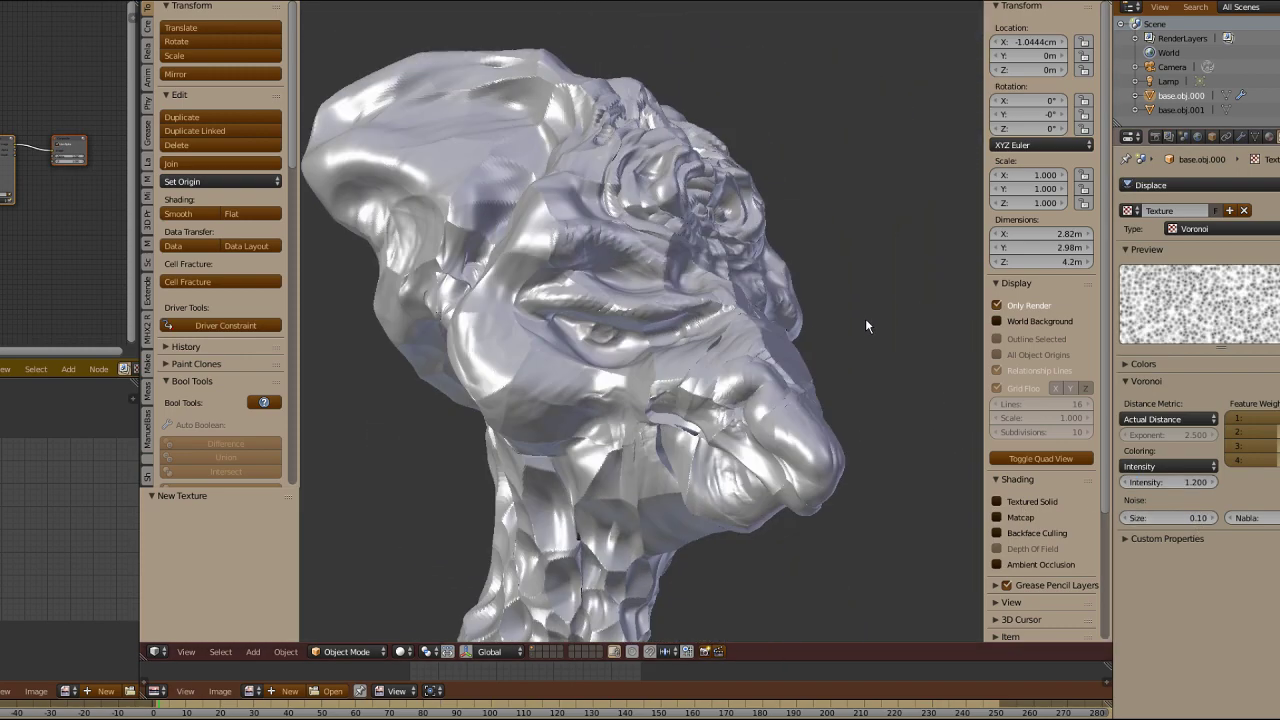
Step: Set the Voronoi texture's intensity to 1 and check the displacement on the head
click(1190, 485)
text(1)
key(Return)
middle_drag(793, 416, 823, 403)
scroll(693, 381, up, 3)
scroll(823, 403, down, 3)
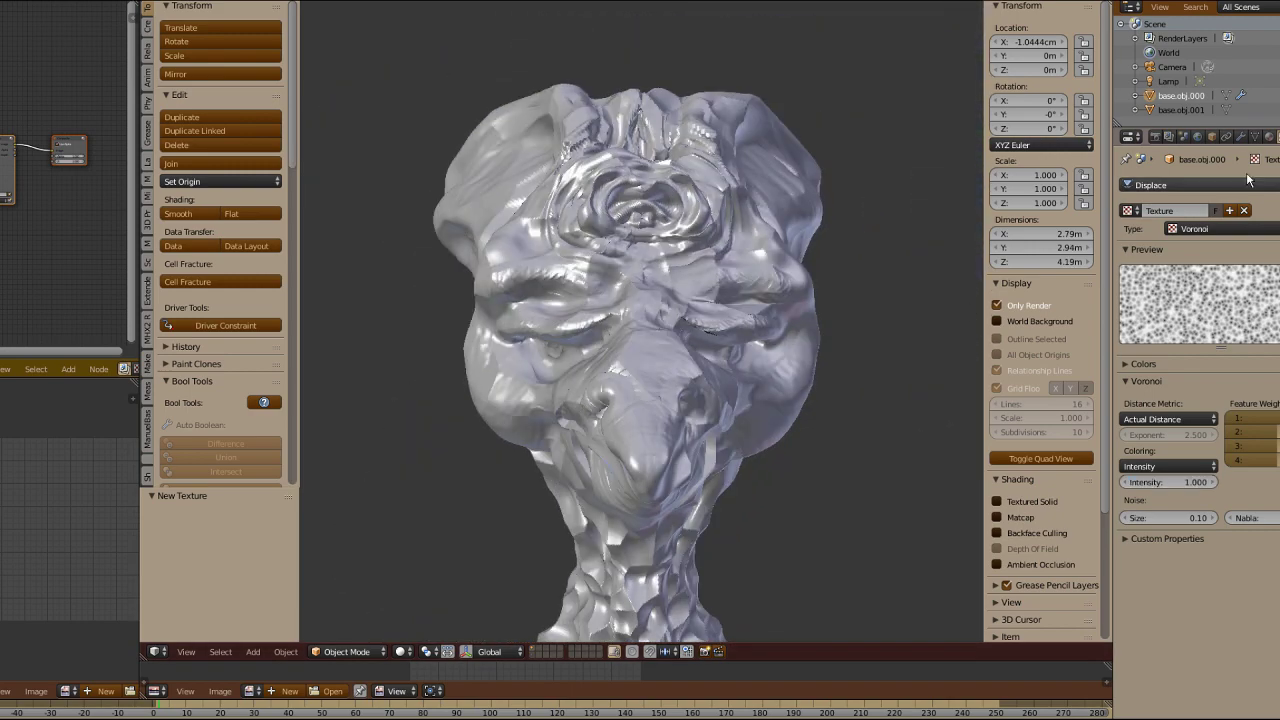
Step: Apply the Displace modifier to the head and apply the displaced shape to the Multires base
click(1250, 145)
middle_drag(929, 414, 860, 322)
scroll(860, 322, up, 3)
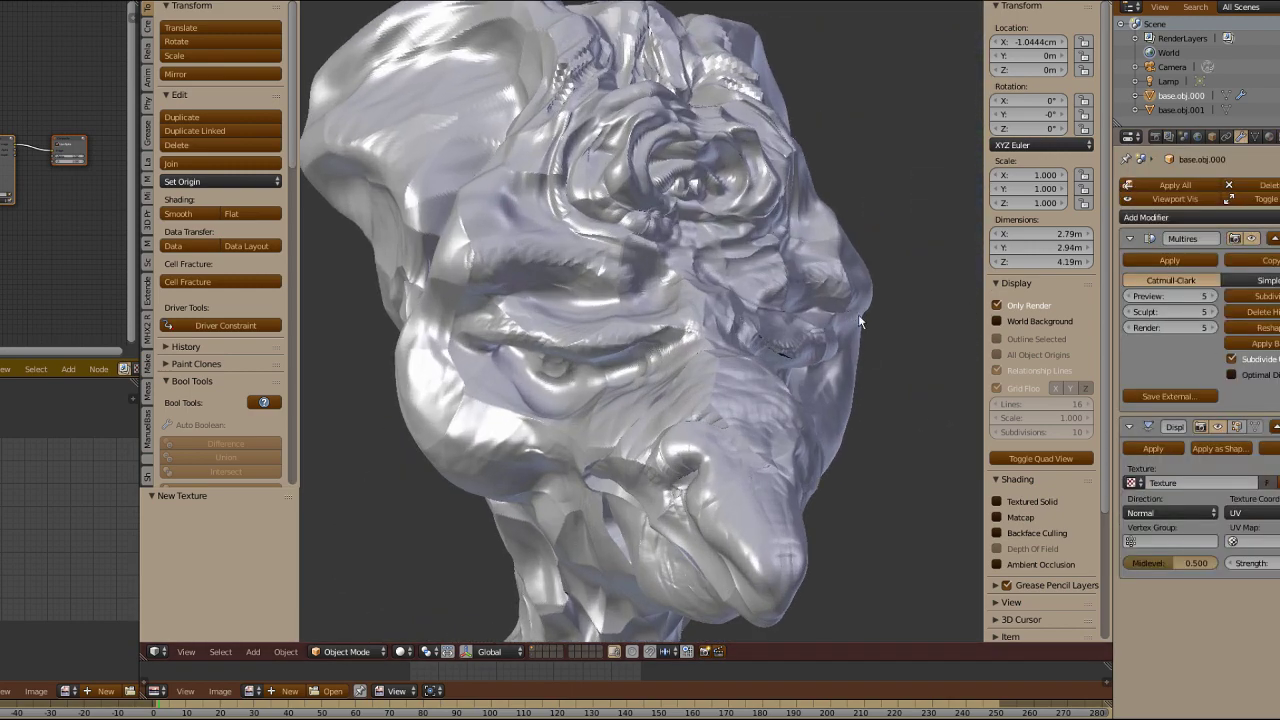
click(1153, 449)
middle_drag(720, 420, 669, 335)
key(Tab)
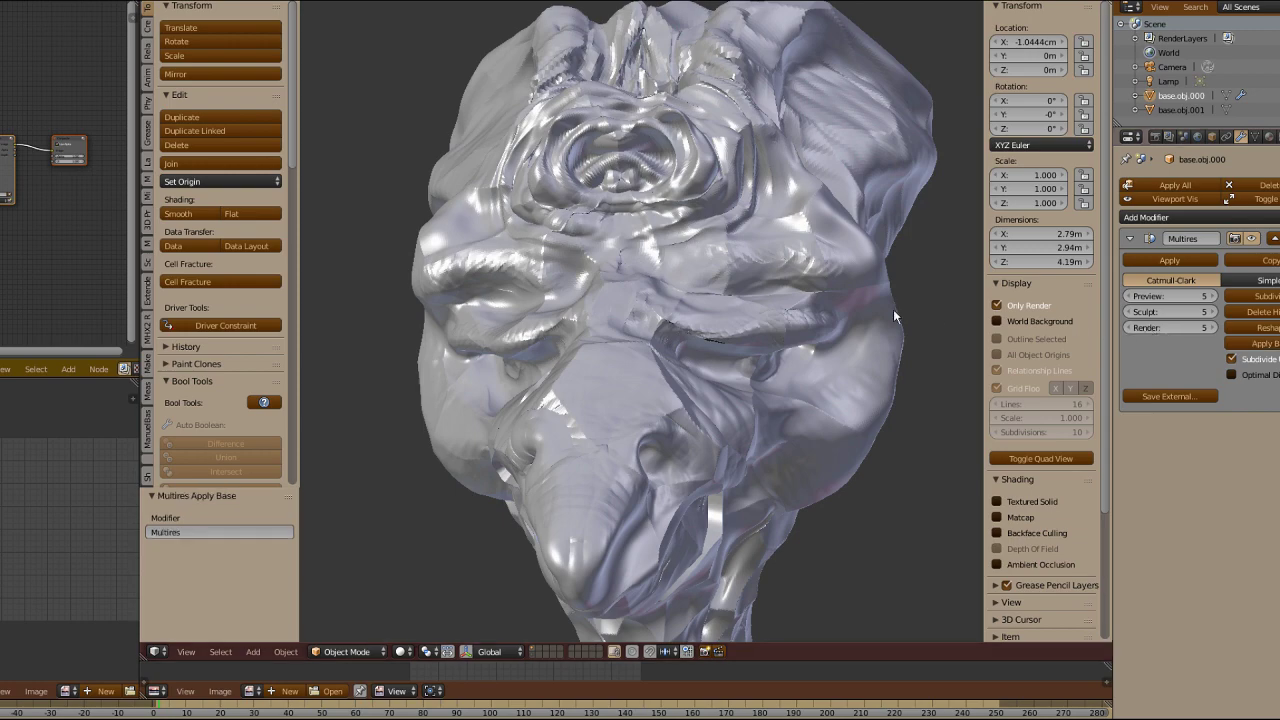
Step: Return to Sculpt Mode, touch up the displaced head with the Smooth and Grab brushes, and apply it to the Multires base
middle_drag(895, 316, 799, 335)
click(711, 281)
mouse_move(714, 278)
middle_down()
mouse_move(586, 334)
mouse_move(612, 203)
mouse_move(841, 243)
mouse_move(758, 235)
mouse_move(617, 331)
mouse_move(730, 325)
mouse_move(732, 218)
middle_up()
mouse_move(738, 355)
middle_down()
mouse_move(541, 477)
mouse_move(773, 296)
mouse_move(713, 184)
middle_up()
key(s)
key(g)
mouse_move(611, 65)
middle_down()
mouse_move(777, 270)
mouse_move(1222, 342)
middle_up()
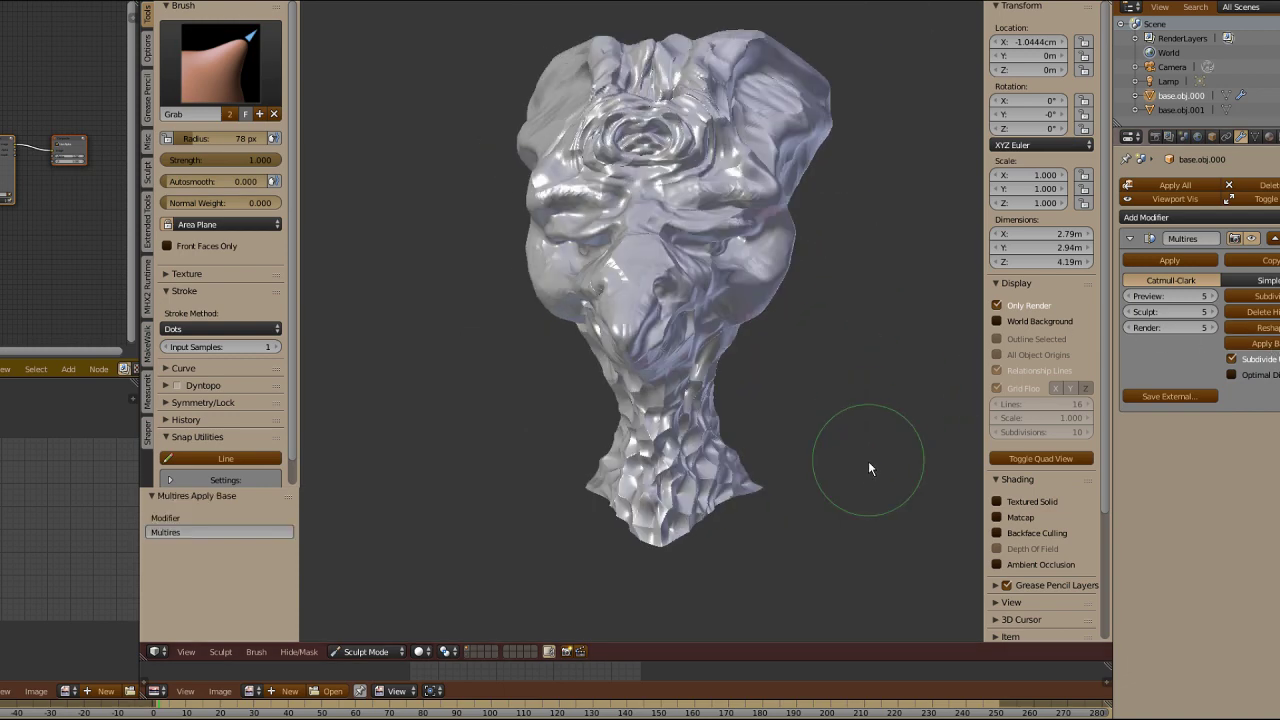
Step: Preview the displaced head with the beige clay and flat white matcaps, and turn Matcap shading off
mouse_move(814, 286)
middle_down()
mouse_move(700, 330)
mouse_move(760, 320)
mouse_move(990, 340)
mouse_move(681, 235)
mouse_move(852, 337)
mouse_move(837, 366)
mouse_move(948, 343)
middle_up()
click(996, 517)
click(1041, 568)
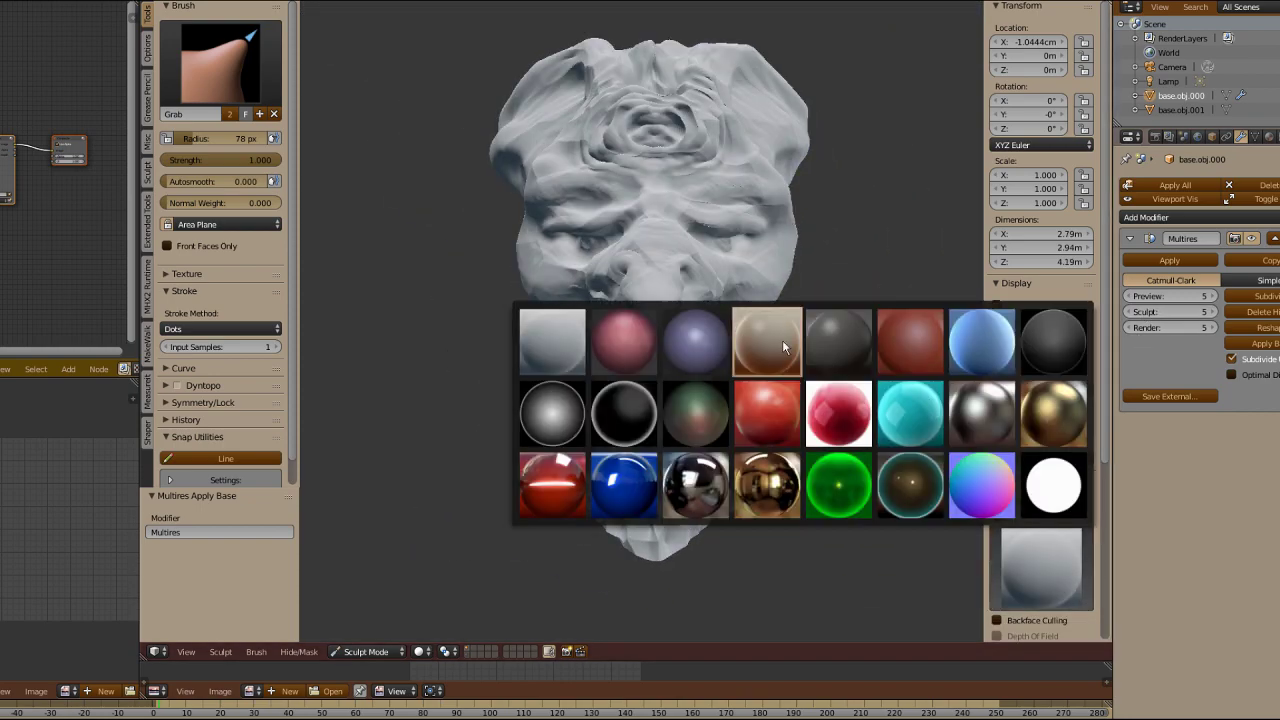
click(775, 342)
middle_drag(775, 342, 920, 350)
click(1041, 568)
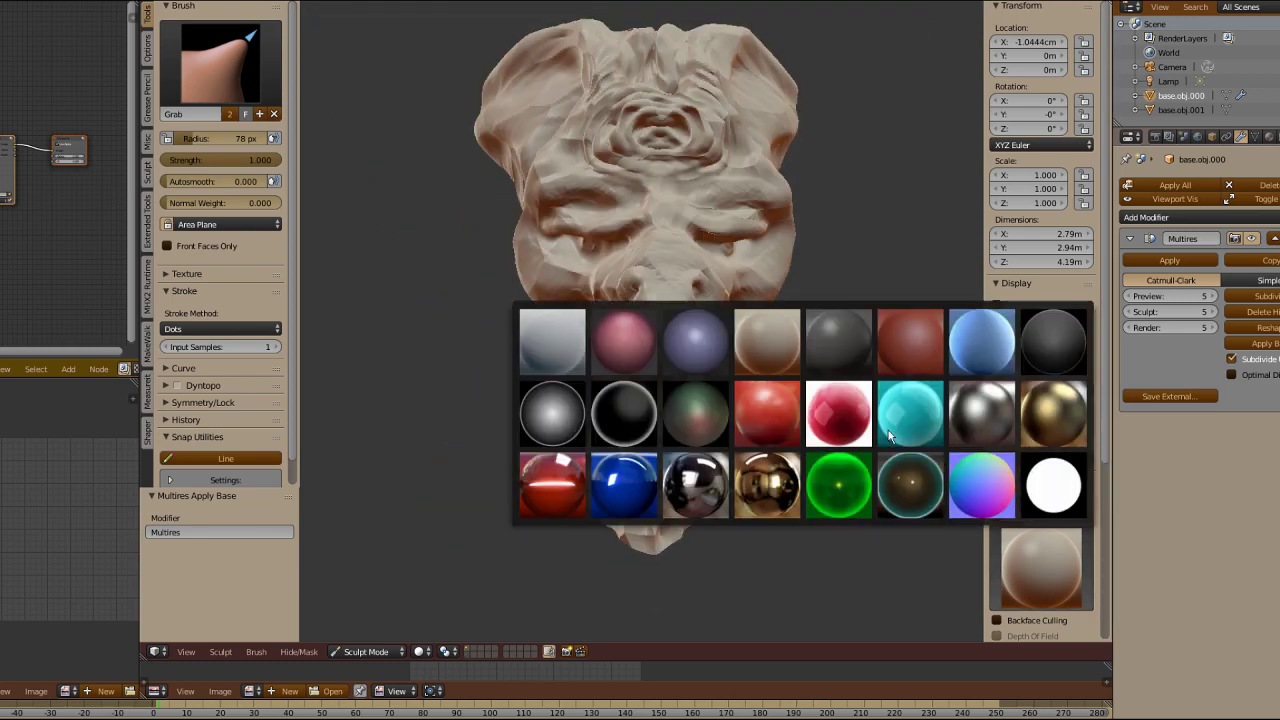
click(1050, 471)
click(1018, 519)
middle_drag(760, 340, 865, 344)
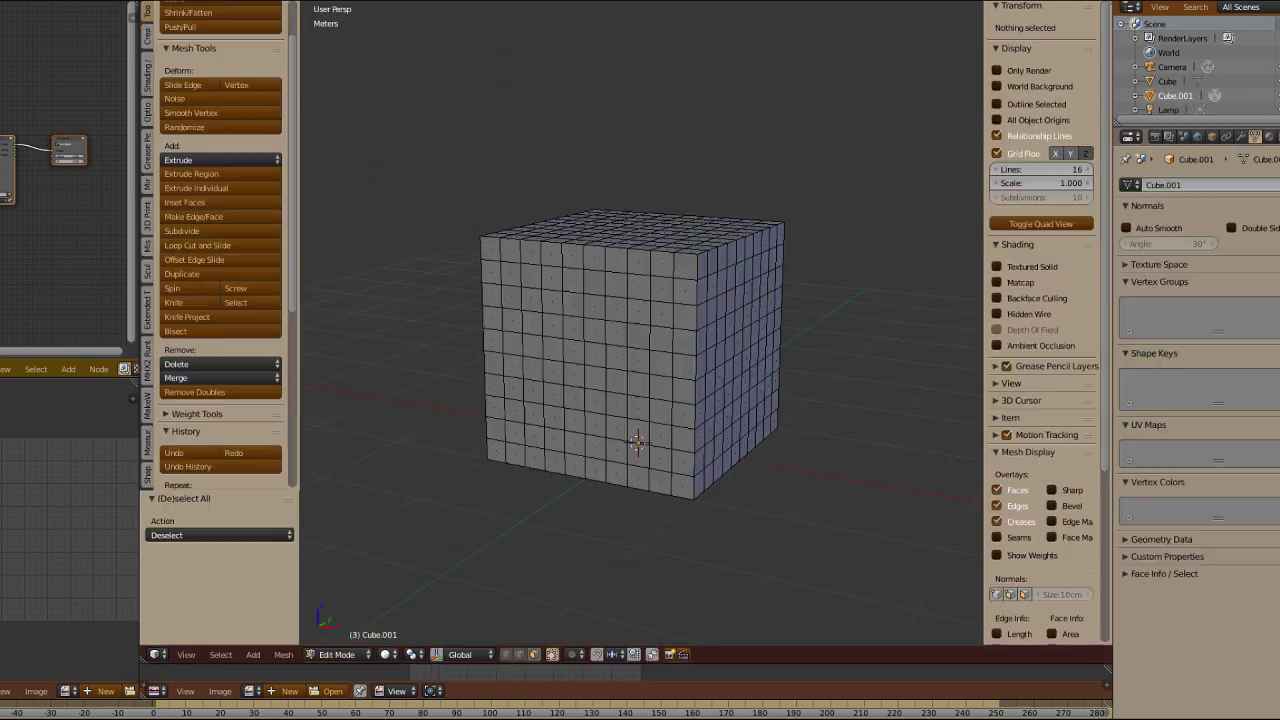
Step: Select the wide block of faces on the subdivided cube's front side and assign it to a new vertex group
shift+click(514, 350)
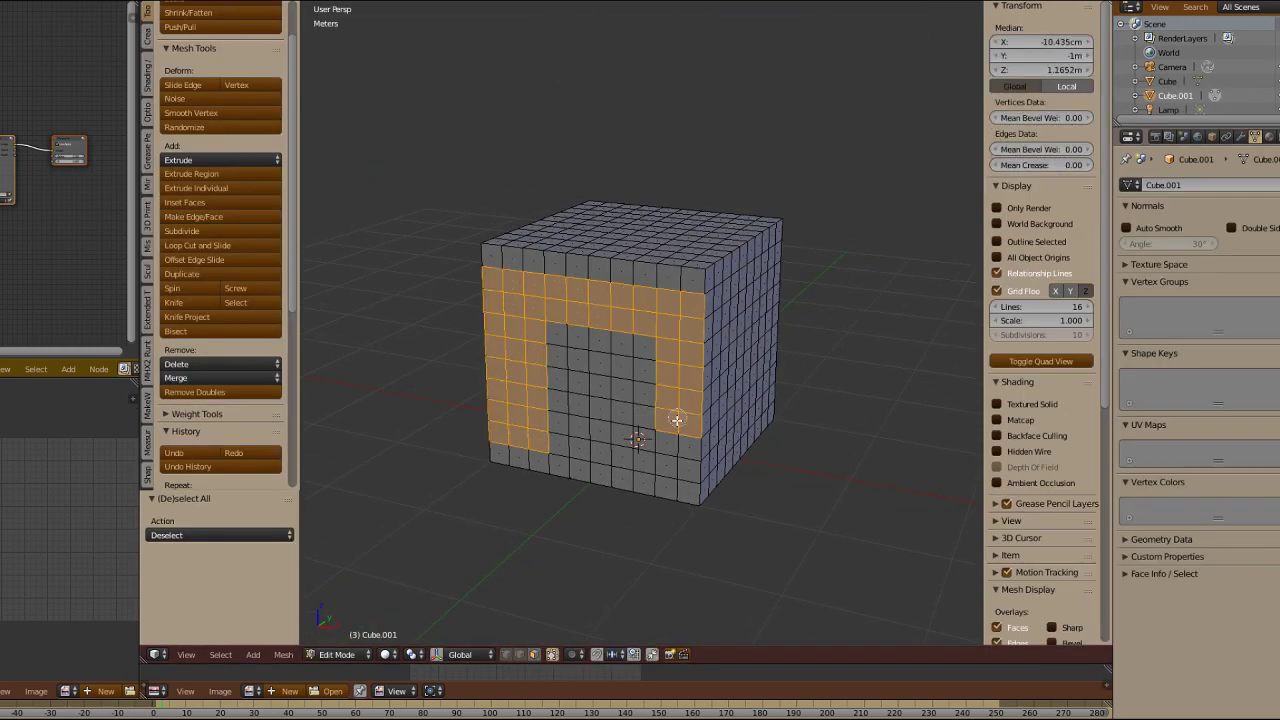
click(1276, 310)
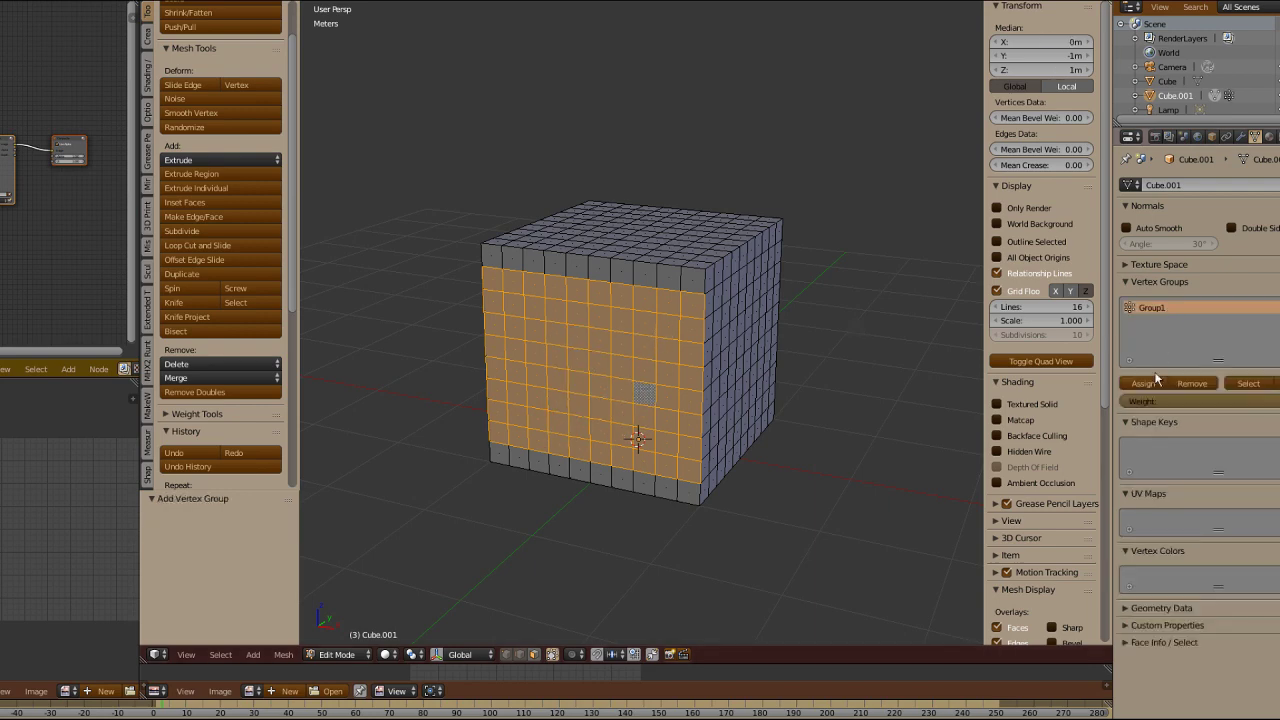
key(a)
click(1248, 384)
click(1277, 384)
Step: Select the four corner patches on the cube's top and assign them to a second vertex group
middle_drag(810, 310, 670, 420)
right_click(631, 405)
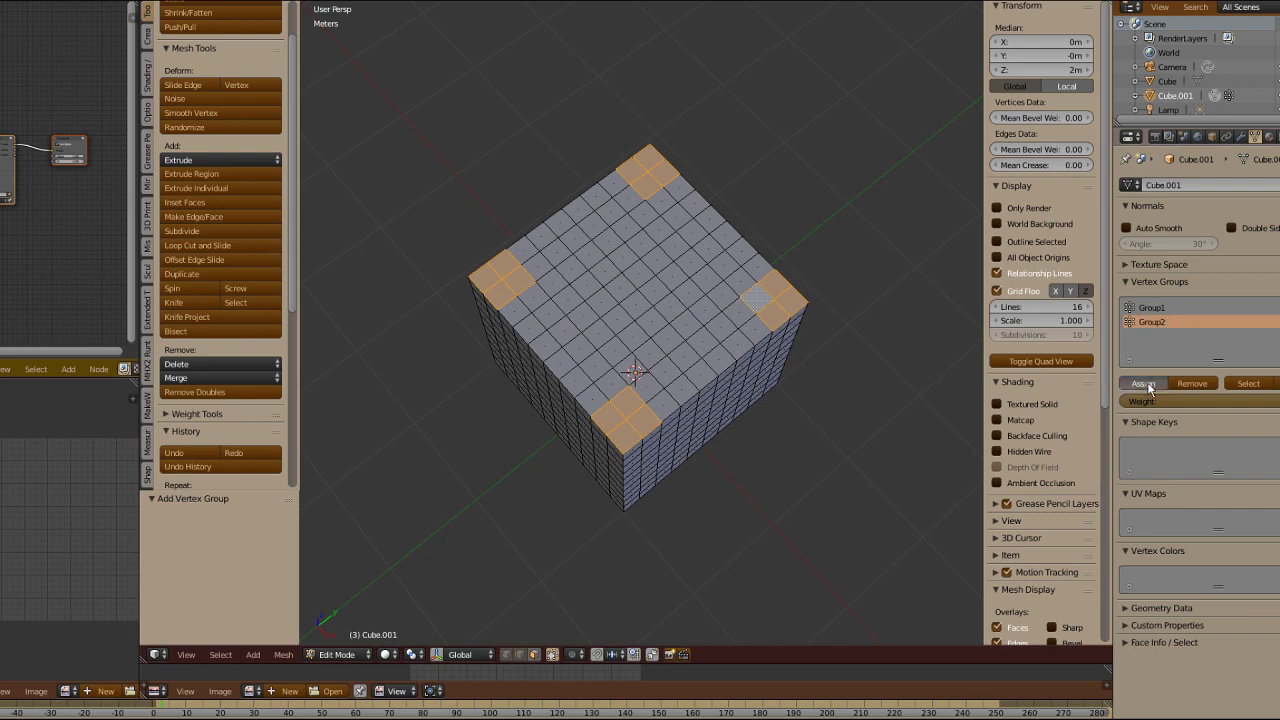
click(1277, 384)
mouse_move(775, 350)
middle_down()
mouse_move(786, 326)
mouse_move(885, 264)
mouse_move(597, 180)
middle_up()
click(1248, 384)
click(1277, 384)
Step: Select a central rectangle of faces on the cube's back side and assign it to a third vertex group
key(c)
mouse_move(540, 243)
mouse_down()
mouse_move(546, 369)
mouse_move(663, 327)
mouse_up()
key(Escape)
key(a)
key(c)
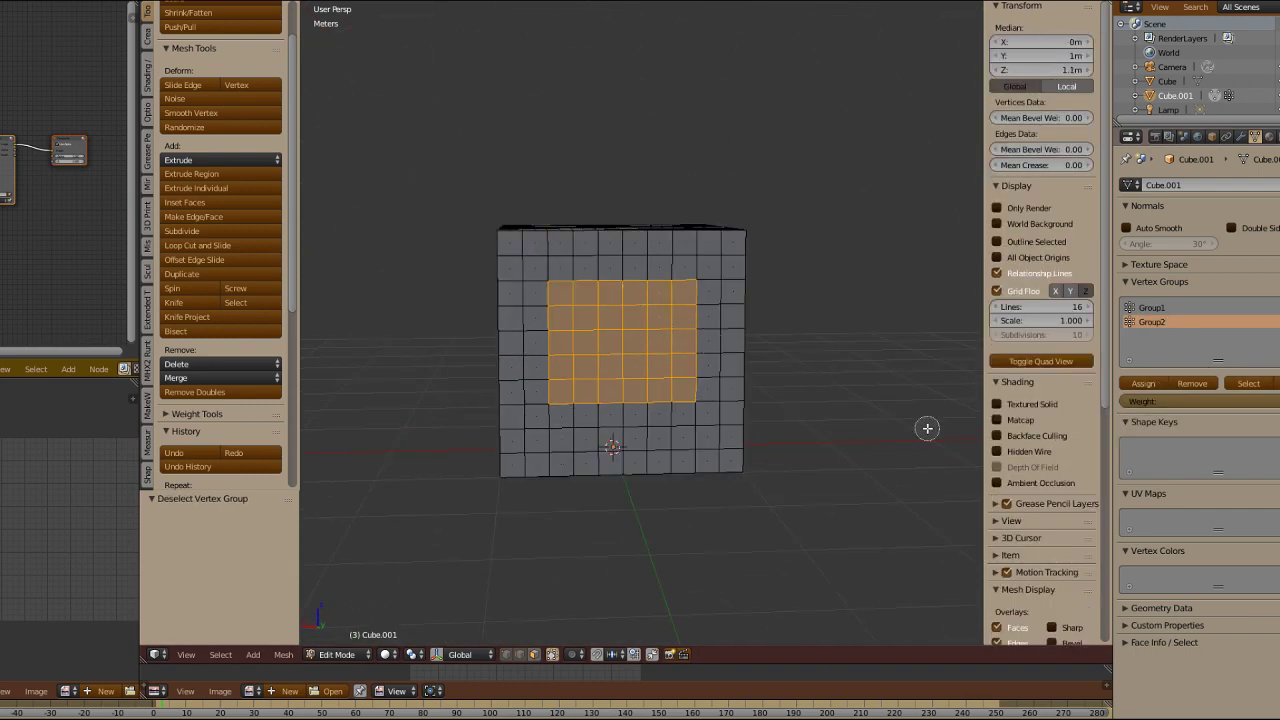
click(1143, 384)
click(1277, 384)
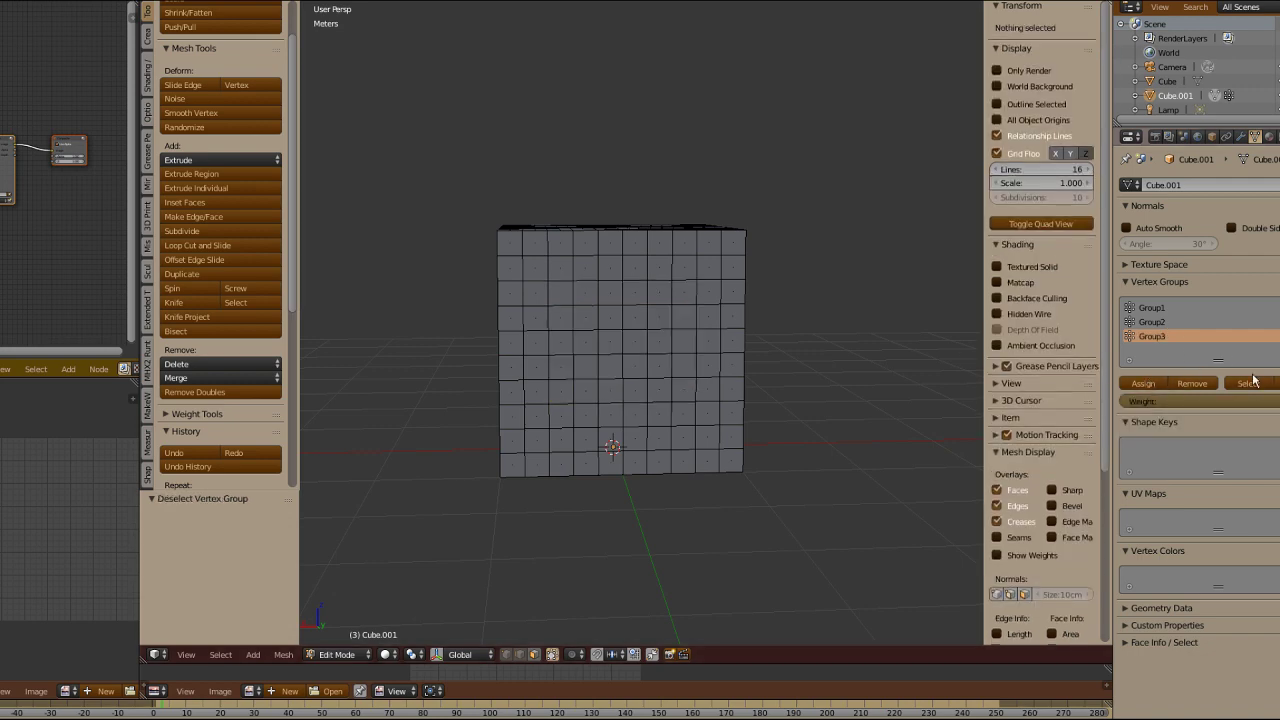
click(1250, 384)
click(1277, 384)
Step: Select the Group1 faces, extrude them outward in stages, scale the end down, and clear the selection
middle_drag(925, 340, 746, 314)
click(1152, 308)
click(1248, 384)
key(e)
click(611, 366)
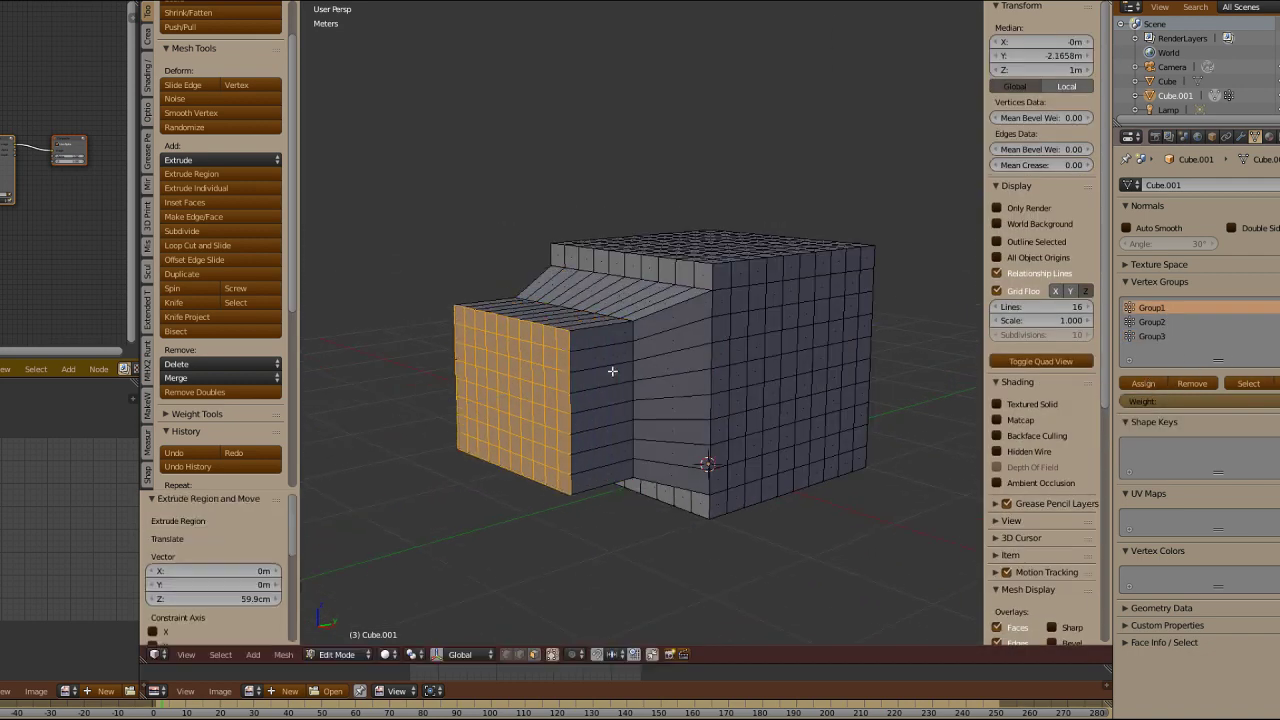
middle_drag(611, 366, 657, 351)
key(s)
click(604, 344)
key(a)
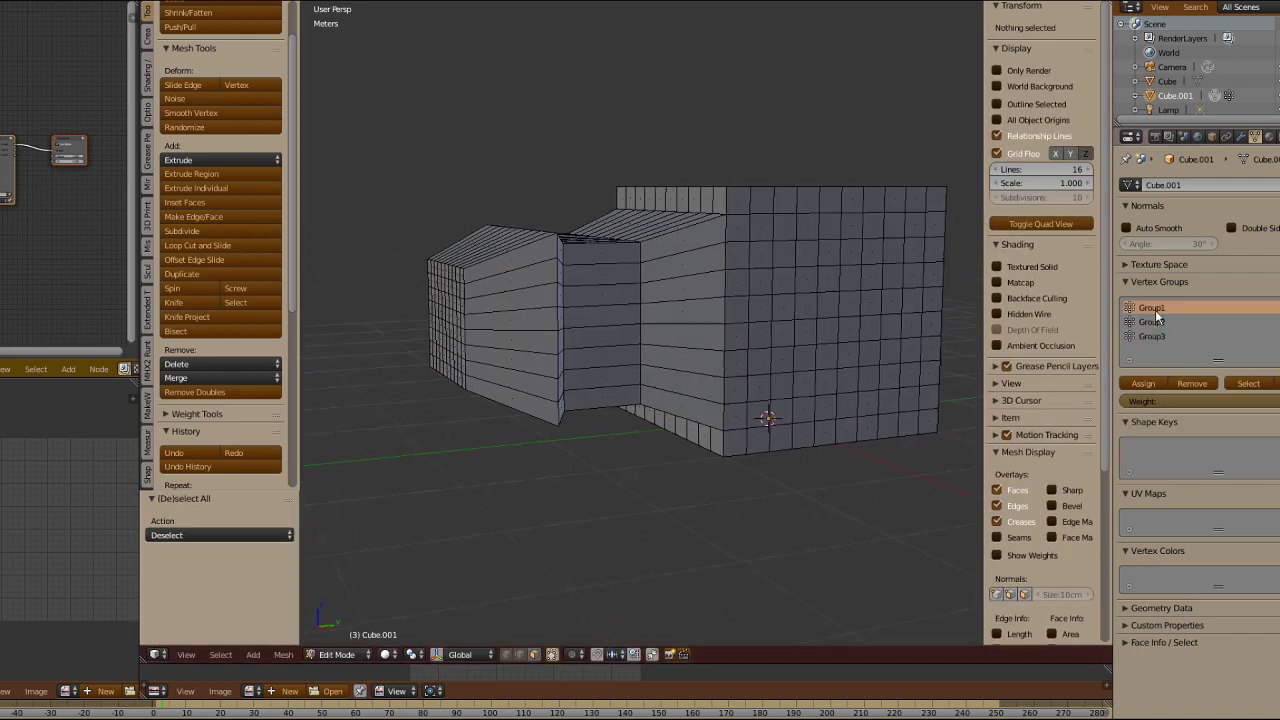
Step: Select the Group1 faces again to check which ones the group holds after the extrusion, and deselect them
click(1250, 384)
middle_drag(530, 400, 712, 353)
scroll(712, 353, down, 3)
click(1277, 384)
middle_drag(900, 375, 806, 349)
Step: Select the Group2 faces on the cube's top, extrude them upward into four posts, and smooth their vertices
click(1152, 322)
click(1248, 384)
middle_drag(630, 265, 697, 334)
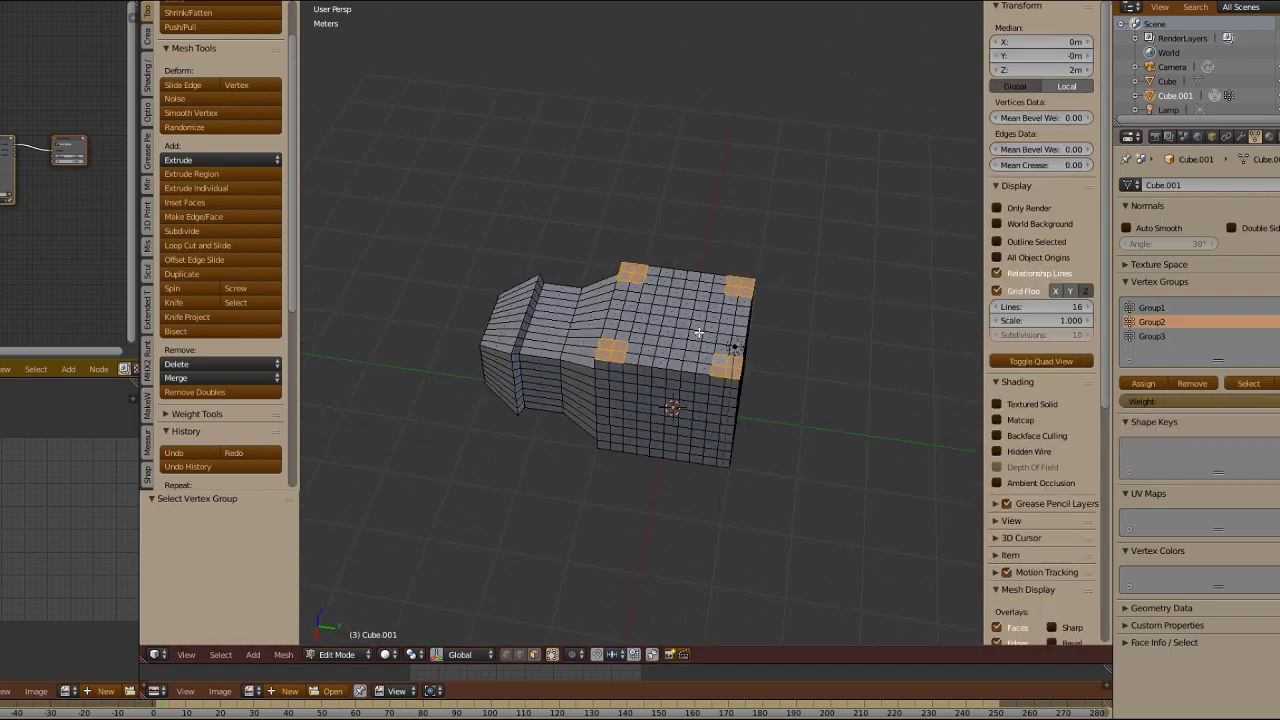
scroll(697, 334, up, 3)
key(e)
key(w)
click(694, 424)
middle_drag(694, 414, 672, 345)
Step: Extrude the four posts higher, scale their tips closer together, and reselect Group2 to check which faces it holds
key(e)
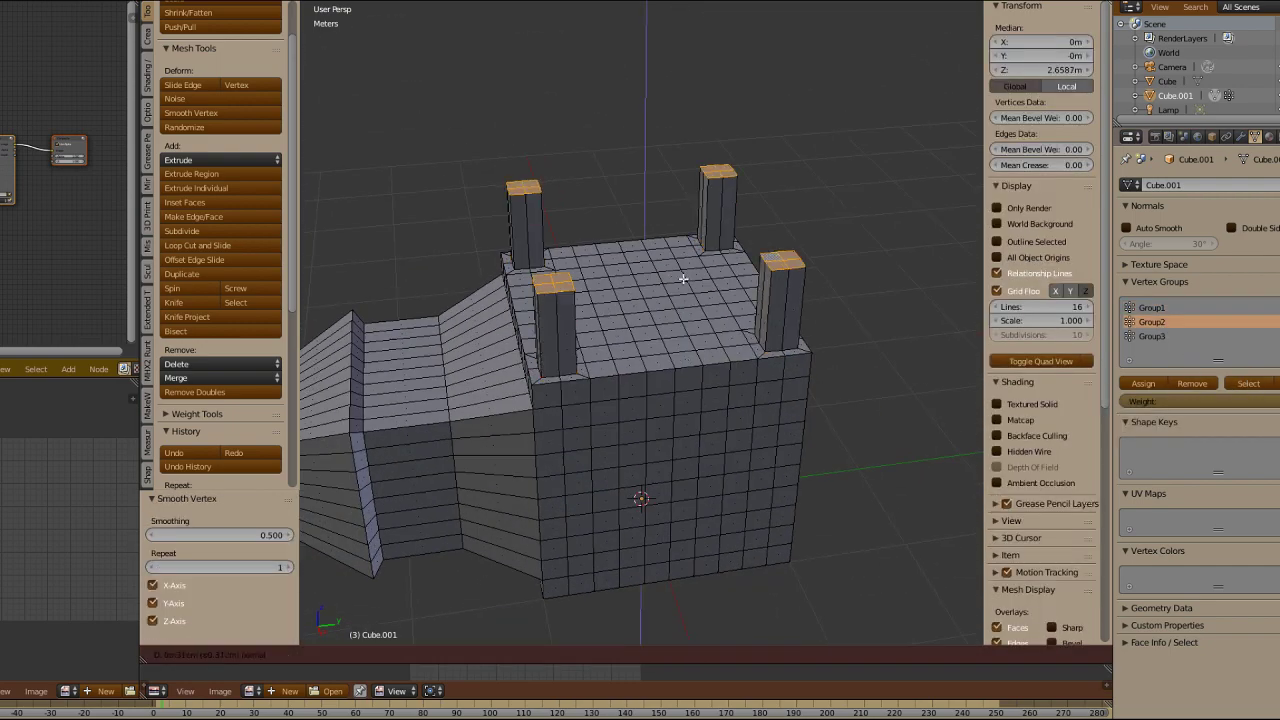
click(655, 212)
key(s)
click(650, 152)
middle_drag(650, 156, 674, 209)
key(a)
click(674, 289)
scroll(674, 289, down, 2)
click(1248, 384)
middle_drag(880, 375, 842, 350)
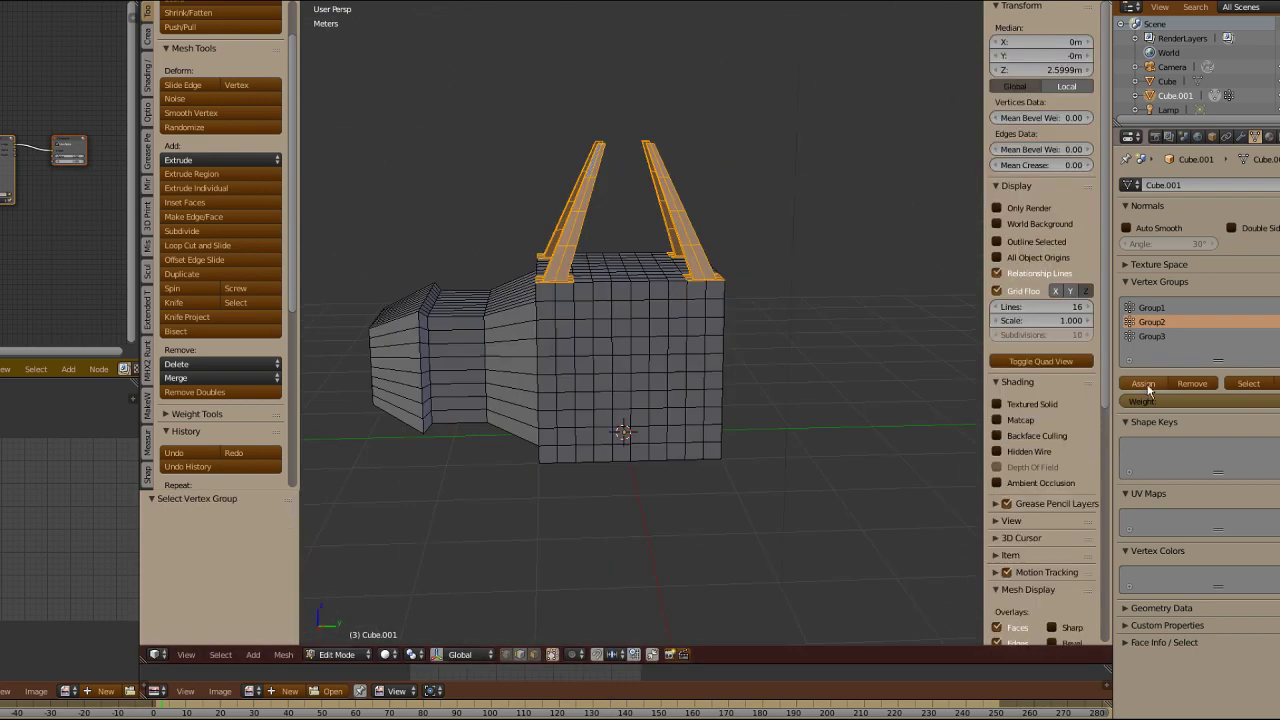
Step: Select the Group3 faces on the cube's back side, extrude them outward, smooth the vertices, and scale the end
click(1152, 336)
click(1248, 384)
middle_drag(960, 350, 728, 298)
key(e)
key(w)
click(842, 137)
key(s)
click(795, 235)
Step: Extrude the Group3 end again, add loop cuts along the tube, and clear the selection
key(e)
click(708, 294)
key(ctrl+r)
scroll(672, 281, up, 1)
click(672, 281)
click(595, 258)
middle_drag(595, 258, 640, 305)
key(a)
scroll(681, 317, down, 3)
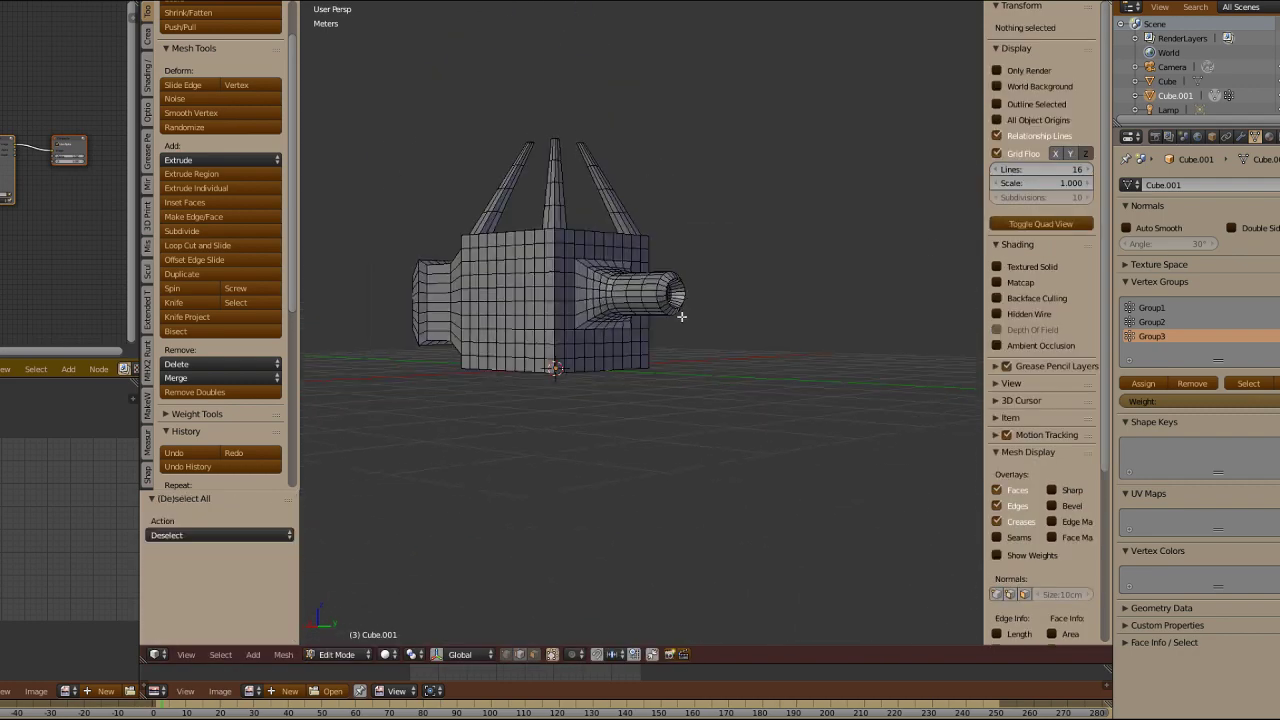
Step: Select the Group3 faces, hide the rest of the mesh to isolate them, and clear the selection
click(1246, 387)
scroll(690, 265, up, 3)
middle_drag(690, 265, 833, 308)
key(shift+h)
key(a)
Step: Select an edge loop on the isolated Group3 part, extrude it in place, and scale it overall and along Y
key(ctrl+Tab)
click(678, 303)
alt+right_click(678, 303)
key(e)
key(Escape)
key(s)
click(765, 236)
key(s)
key(y)
click(730, 265)
right_click(708, 277)
Step: Reveal the hidden geometry, then select Group3 again to check its faces and deselect it
key(alt+h)
key(a)
scroll(722, 285, down, 2)
click(1247, 384)
click(1277, 384)
Step: Select the Group1 faces and isolate them by hiding the rest of the mesh
click(1152, 308)
click(1247, 386)
key(shift+h)
middle_drag(560, 270, 655, 274)
Step: Select a run of faces on the isolated Group1 part's end, extrude it outward, and add three loop cuts across it
right_click(754, 206)
ctrl+right_click(582, 206)
key(e)
click(580, 295)
middle_drag(580, 295, 505, 322)
key(ctrl+r)
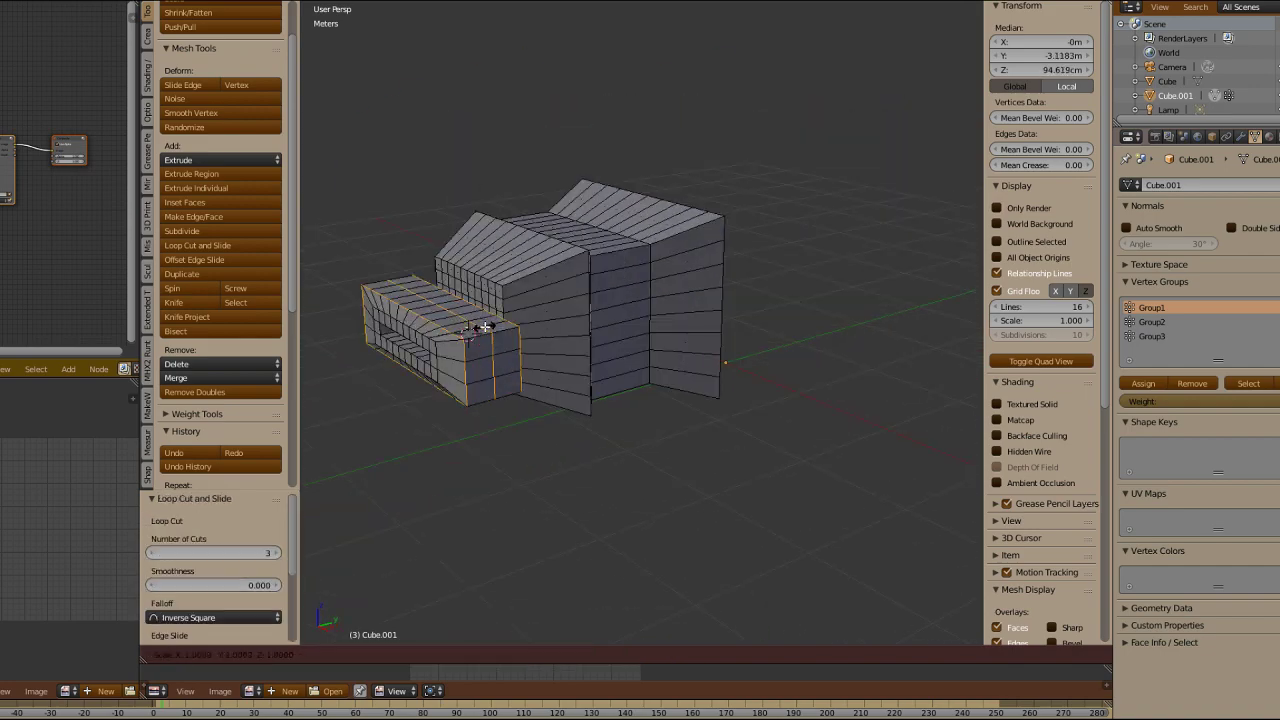
Step: Finish scaling the new edge loops on the protruding front block, smooth them, and clear the selection
click(480, 329)
key(w)
click(440, 480)
middle_drag(443, 449, 648, 317)
key(a)
scroll(686, 331, up, 2)
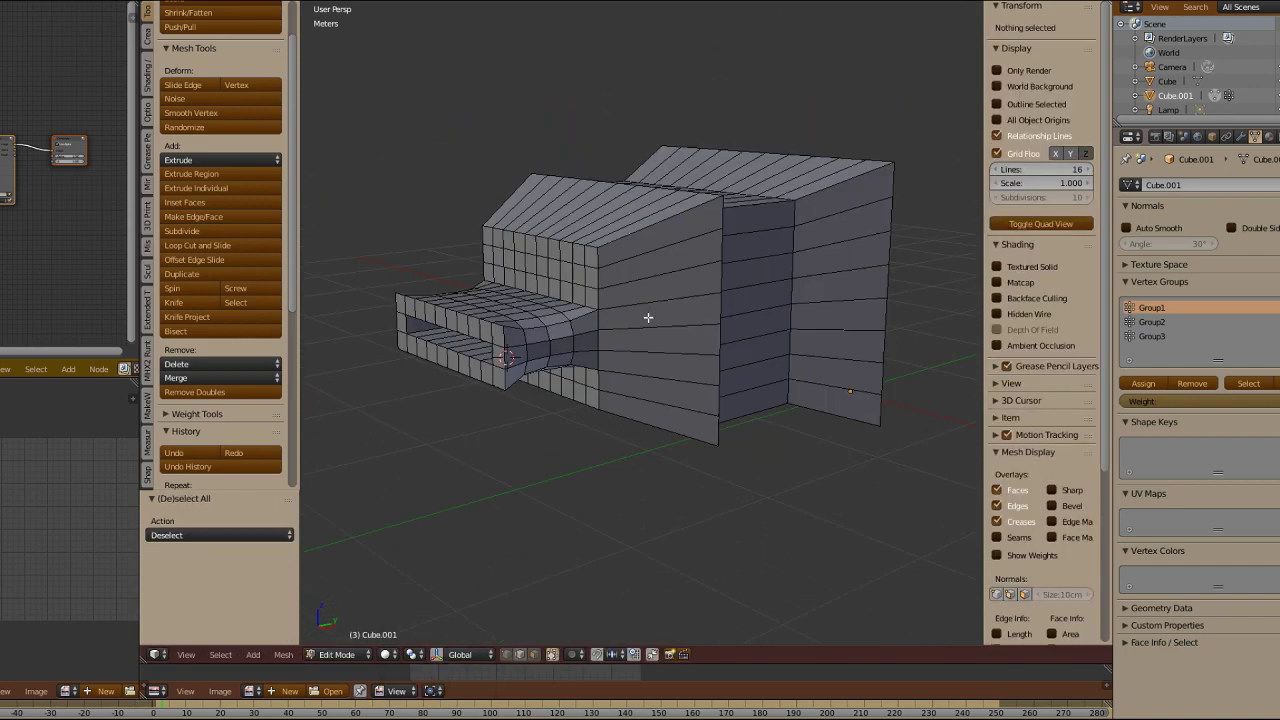
Step: Reveal all hidden geometry, then select the vertices of Group1 and hide them
key(alt+h)
key(a)
scroll(654, 326, down, 2)
click(1247, 384)
key(h)
Step: Select the vertices of Group3, the tubular extension on the cube's side, and hide them
middle_drag(770, 300, 686, 277)
click(1152, 337)
click(1247, 384)
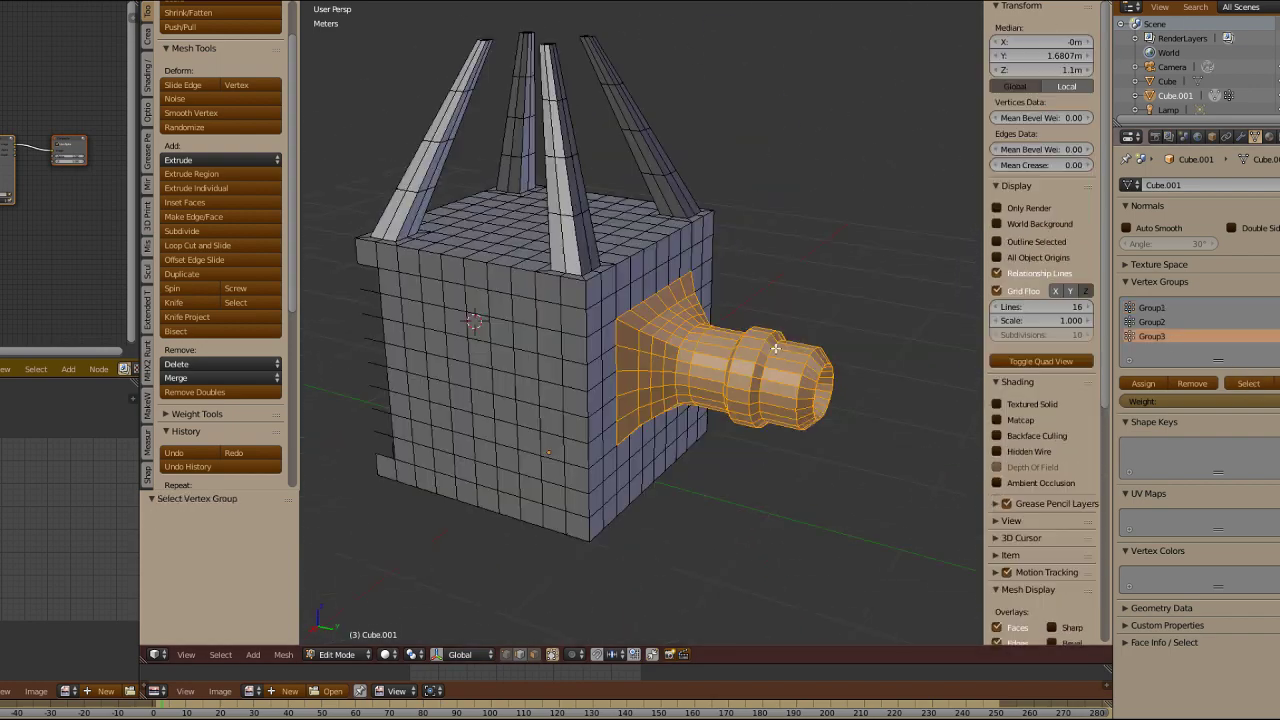
key(h)
scroll(580, 331, down, 4)
middle_drag(775, 349, 600, 335)
scroll(743, 254, up, 4)
Step: Reveal the whole mesh and isolate the four legs of Group2 by hiding everything else
key(alt+h)
key(a)
click(1152, 322)
click(1247, 384)
key(shift+h)
Step: Bridge the facing inner edges of two neighbouring legs with a connecting face
scroll(724, 334, up, 3)
right_click(377, 329)
shift+right_click(694, 338)
key(w)
click(569, 421)
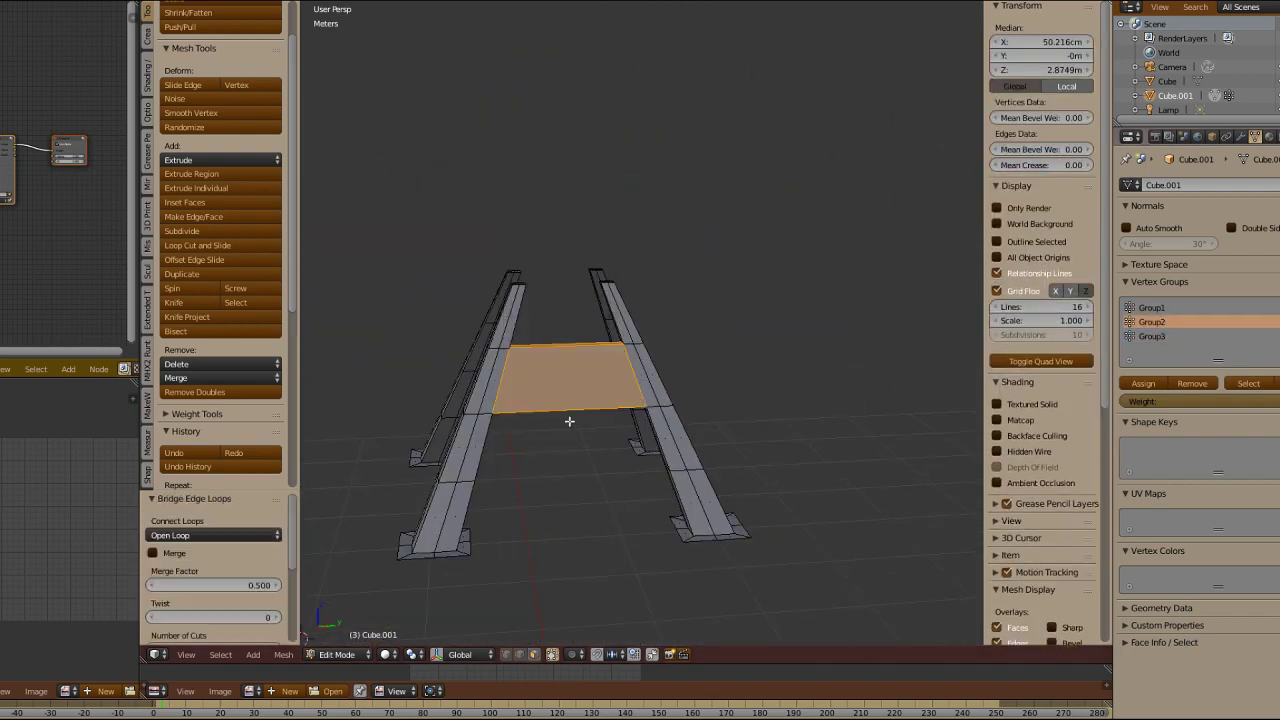
Step: Divide the bridge between the two legs with several evenly spaced vertical loop cuts and clear the selection
key(ctrl+r)
scroll(577, 354, up, 6)
click(577, 354)
key(Tab)
click(617, 225)
key(Tab)
click(566, 188)
key(a)
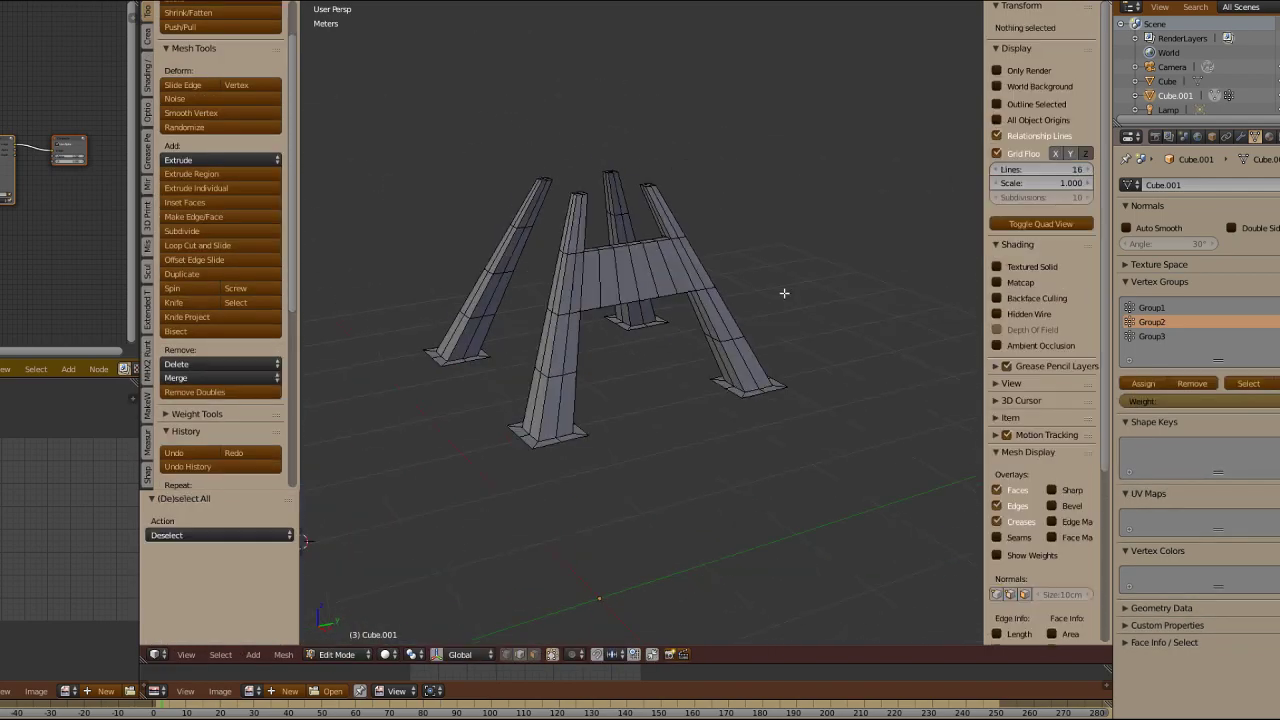
Step: Reveal the hidden geometry again and select the vertices of the active vertex group
key(alt+h)
scroll(849, 343, down, 4)
click(1247, 384)
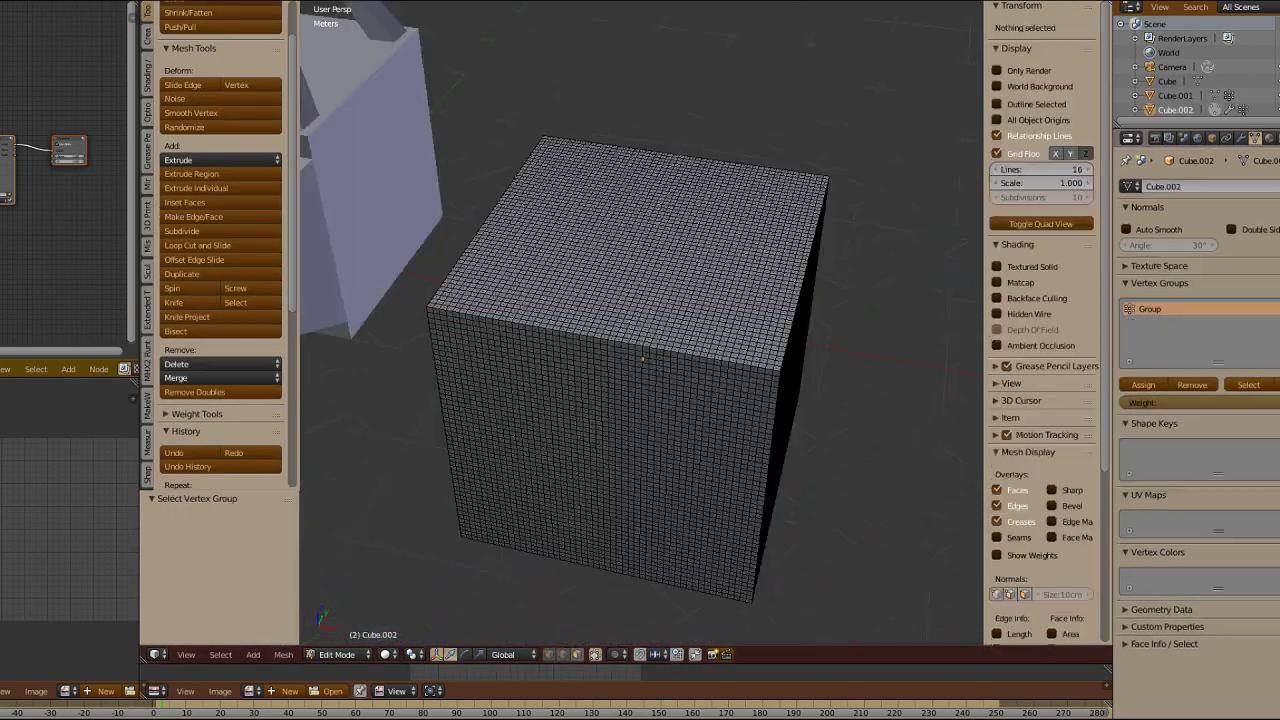
Step: Select a narrow strip of faces along one side of the dense cube's top and assign it a lower weight in Group
middle_drag(828, 412, 838, 520)
scroll(740, 297, up, 2)
right_click(451, 77)
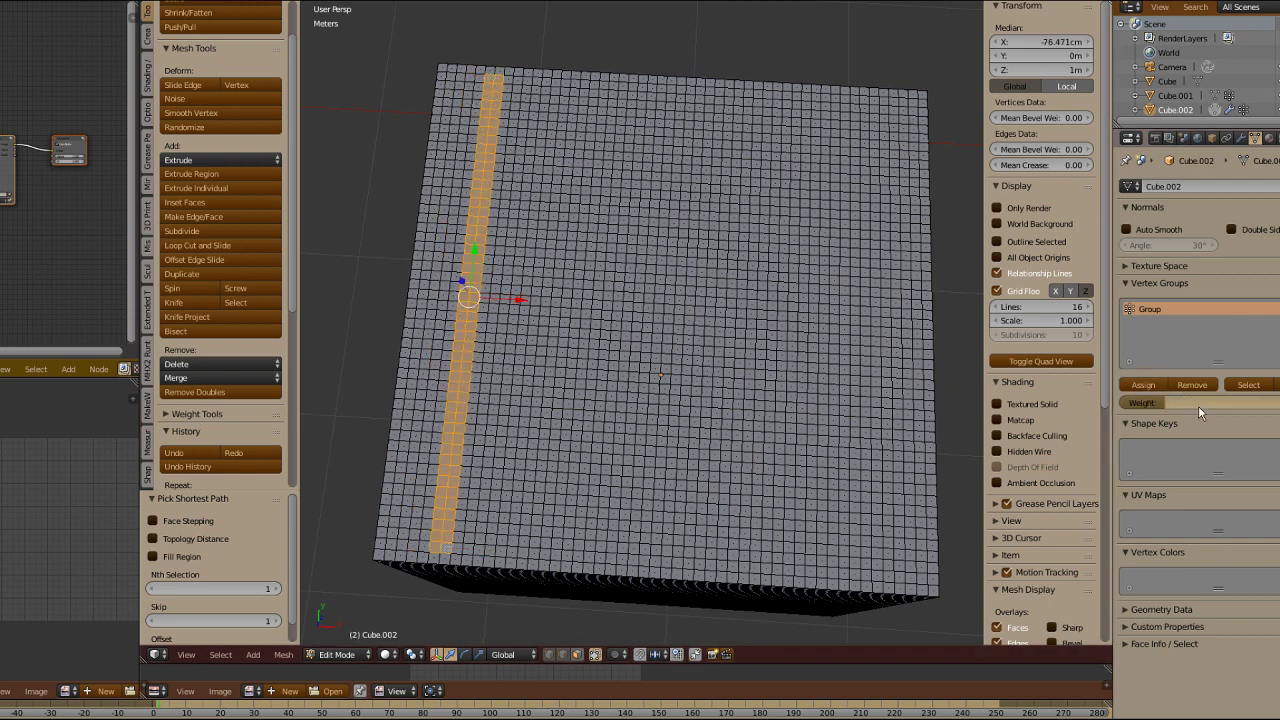
middle_drag(640, 380, 614, 358)
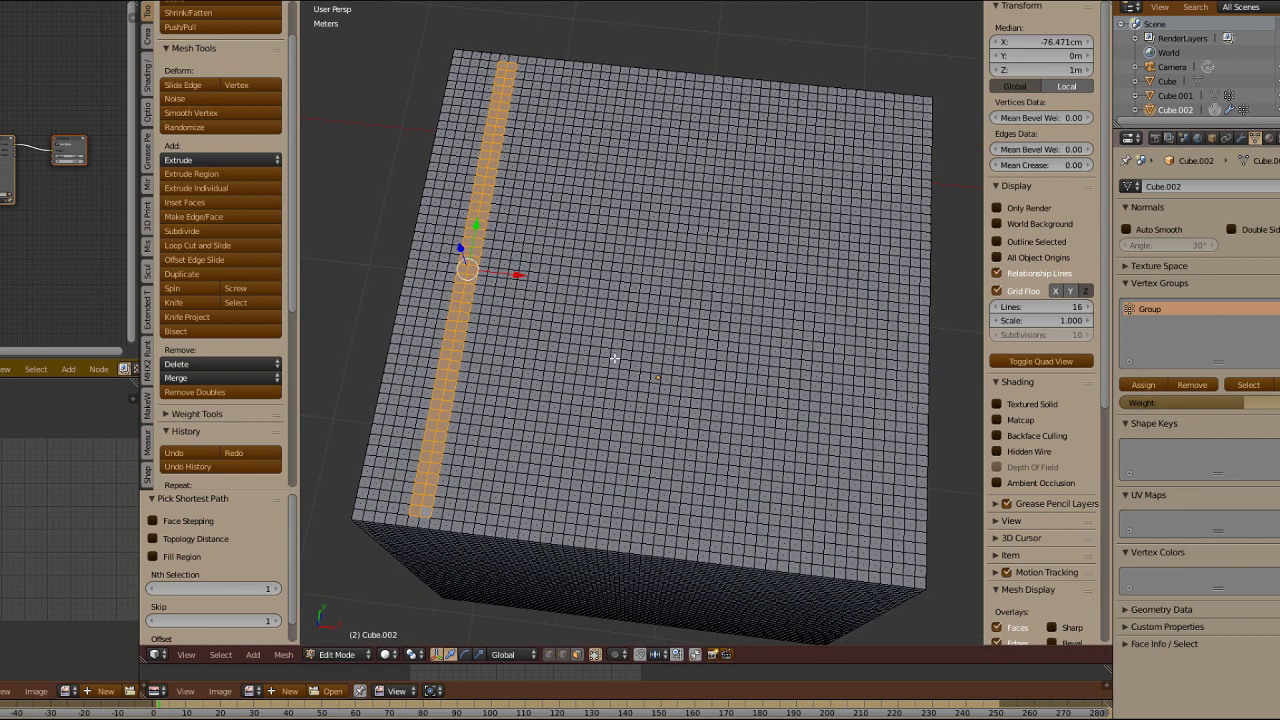
click(659, 272)
middle_drag(566, 395, 625, 345)
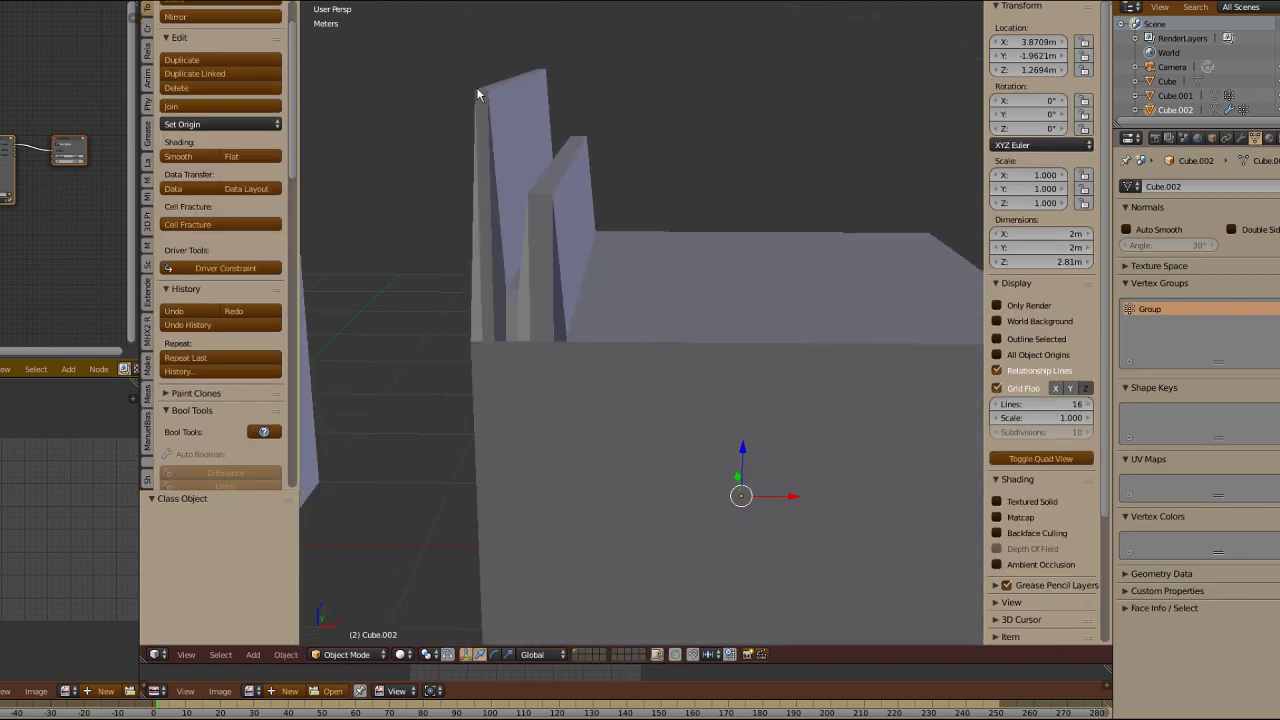
Step: Switch to Weight Paint mode, set the brush radius to 42 px, and paint a full-weight patch in the middle of the cube's top
mouse_move(490, 290)
middle_down()
mouse_move(529, 239)
mouse_move(626, 320)
middle_up()
key(Tab)
click(718, 275)
middle_drag(622, 165, 600, 238)
scroll(600, 238, down, 2)
key(f)
mouse_move(587, 314)
middle_down()
mouse_move(614, 347)
mouse_move(238, 103)
middle_up()
click(669, 342)
Step: Paint two curved weight strokes on the cube's top, the first at 0.447 brush strength and the second at a lower strength
middle_drag(520, 262, 540, 320)
drag(545, 345, 651, 420)
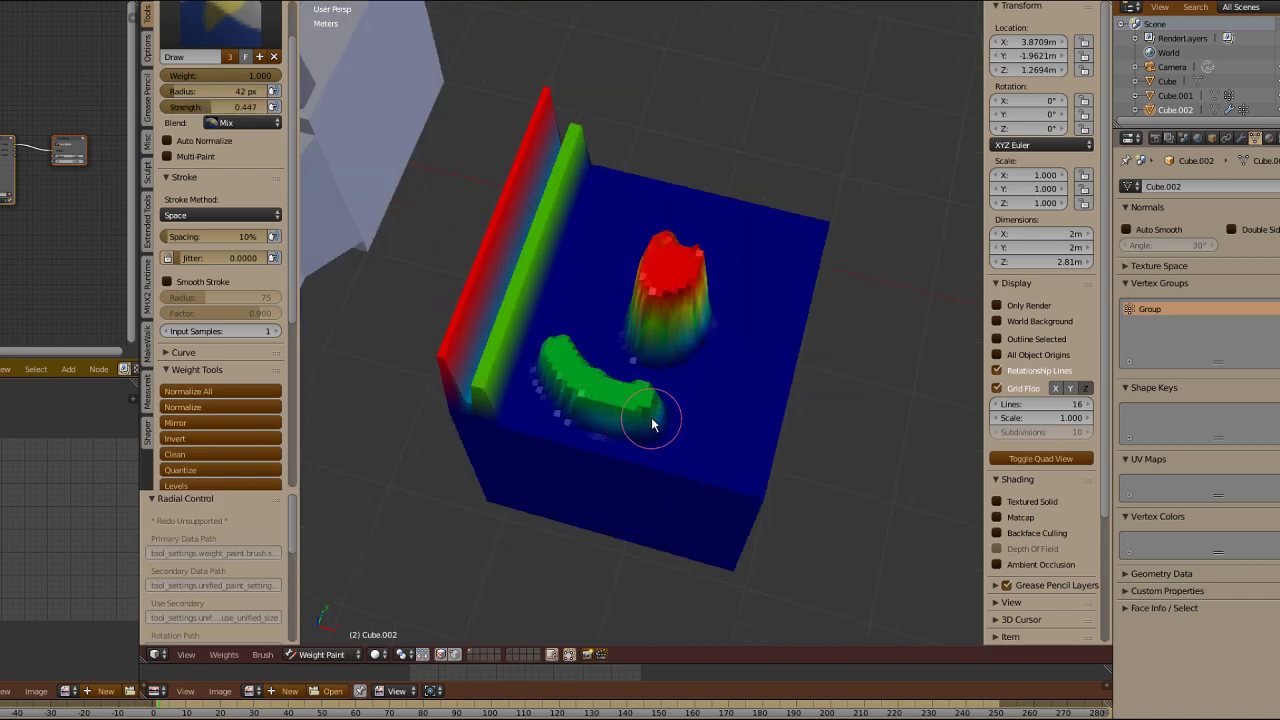
middle_drag(651, 420, 600, 365)
drag(238, 107, 220, 107)
middle_drag(560, 300, 600, 360)
drag(668, 450, 745, 372)
Step: Lower the brush strength further and paint faint strokes along the back edge and corner of the cube's top
drag(230, 107, 202, 107)
middle_drag(630, 250, 653, 265)
drag(634, 202, 745, 250)
mouse_move(745, 250)
middle_down()
mouse_move(672, 252)
mouse_move(768, 337)
mouse_move(655, 315)
middle_up()
scroll(768, 337, up, 5)
drag(700, 290, 690, 385)
Step: Vary the brush strength from 0.291 up to 1.000 and paint further weight strokes over the back of the cube's top
middle_drag(631, 338, 565, 350)
drag(205, 107, 234, 107)
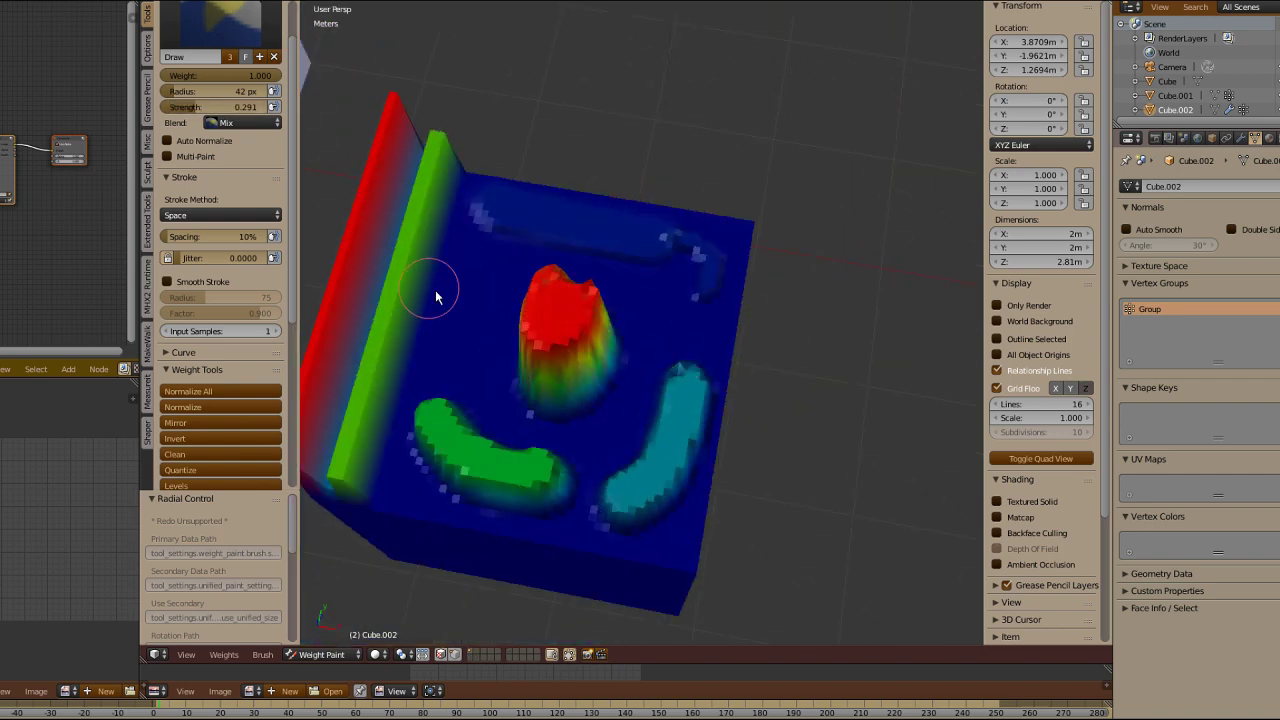
drag(520, 222, 600, 238)
mouse_move(563, 390)
middle_down()
mouse_move(569, 269)
mouse_move(580, 309)
mouse_move(650, 340)
middle_up()
key(shift+f)
click(569, 269)
drag(705, 325, 733, 292)
mouse_move(733, 292)
middle_down()
mouse_move(560, 171)
mouse_move(609, 371)
mouse_move(669, 300)
mouse_move(745, 285)
mouse_move(771, 377)
mouse_move(851, 314)
mouse_move(855, 372)
middle_up()
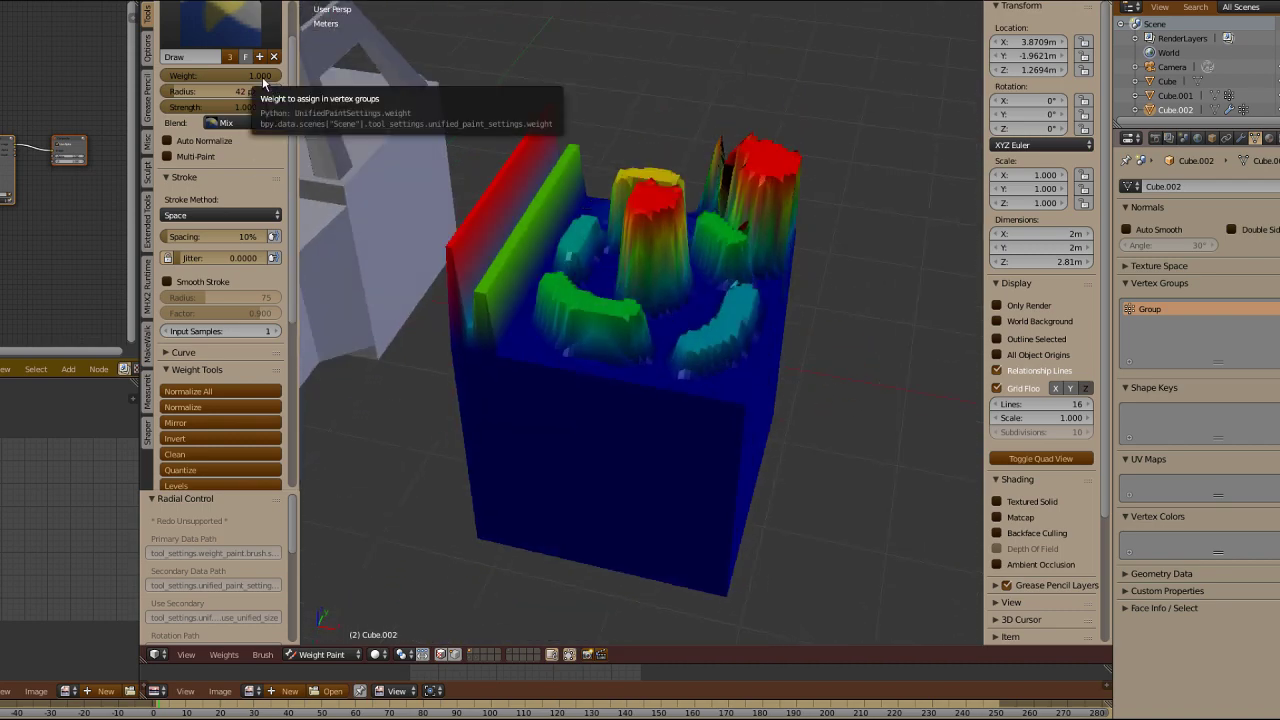
Step: Undo the painted weight strokes on the cube's top
mouse_move(540, 230)
middle_down()
mouse_move(758, 333)
mouse_move(700, 300)
middle_up()
key(ctrl+z)
key(ctrl+z)
key(ctrl+z)
key(ctrl+z)
key(ctrl+z)
key(ctrl+z)
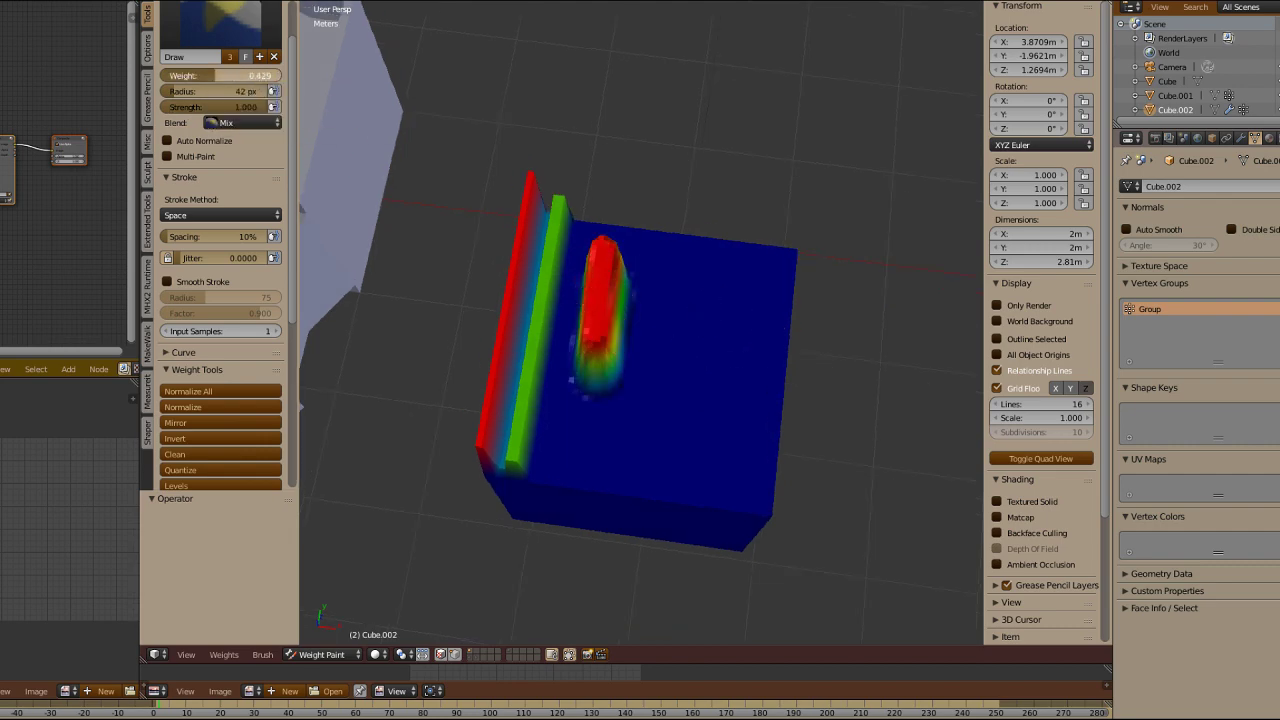
Step: Paint a curved stroke of weight 0.689 across the front of the cube's top
drag(545, 405, 680, 357)
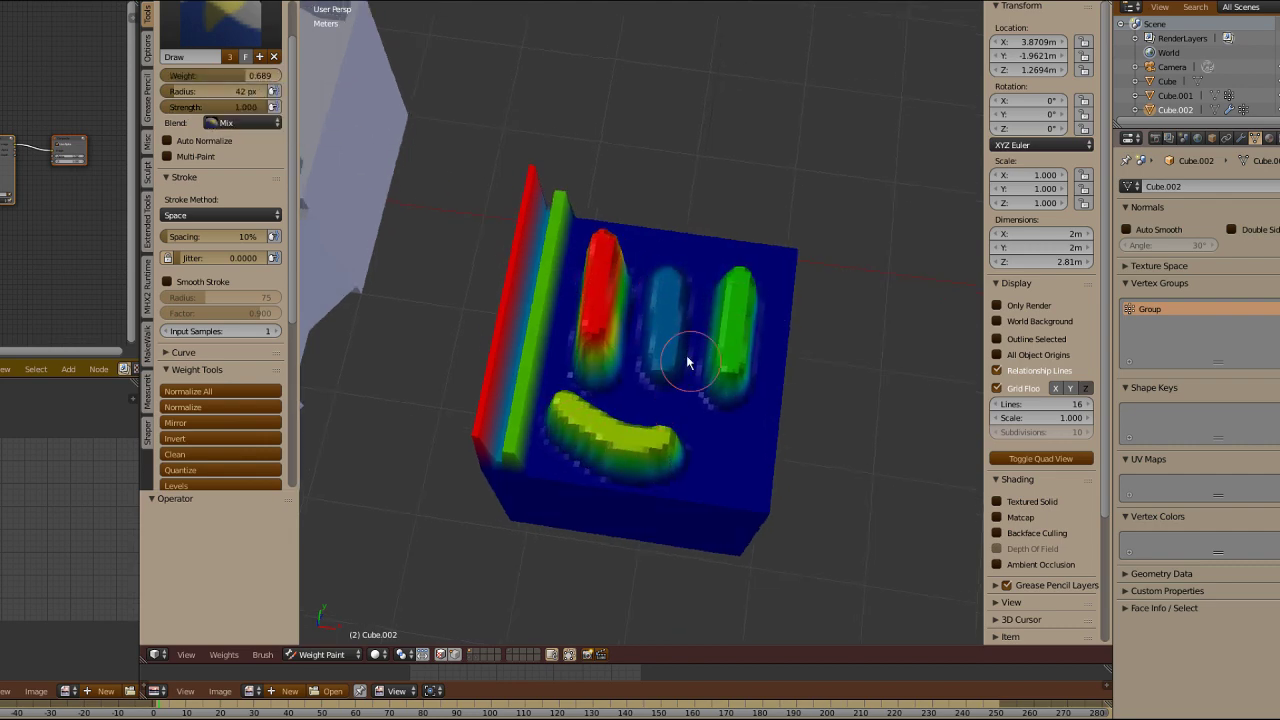
middle_drag(680, 357, 700, 300)
middle_drag(700, 358, 640, 460)
Step: Set the brush weight to 0.043 and paint a faint stroke between the raised ridges
drag(214, 78, 176, 78)
scroll(560, 380, up, 5)
middle_drag(560, 380, 545, 335)
drag(400, 366, 500, 470)
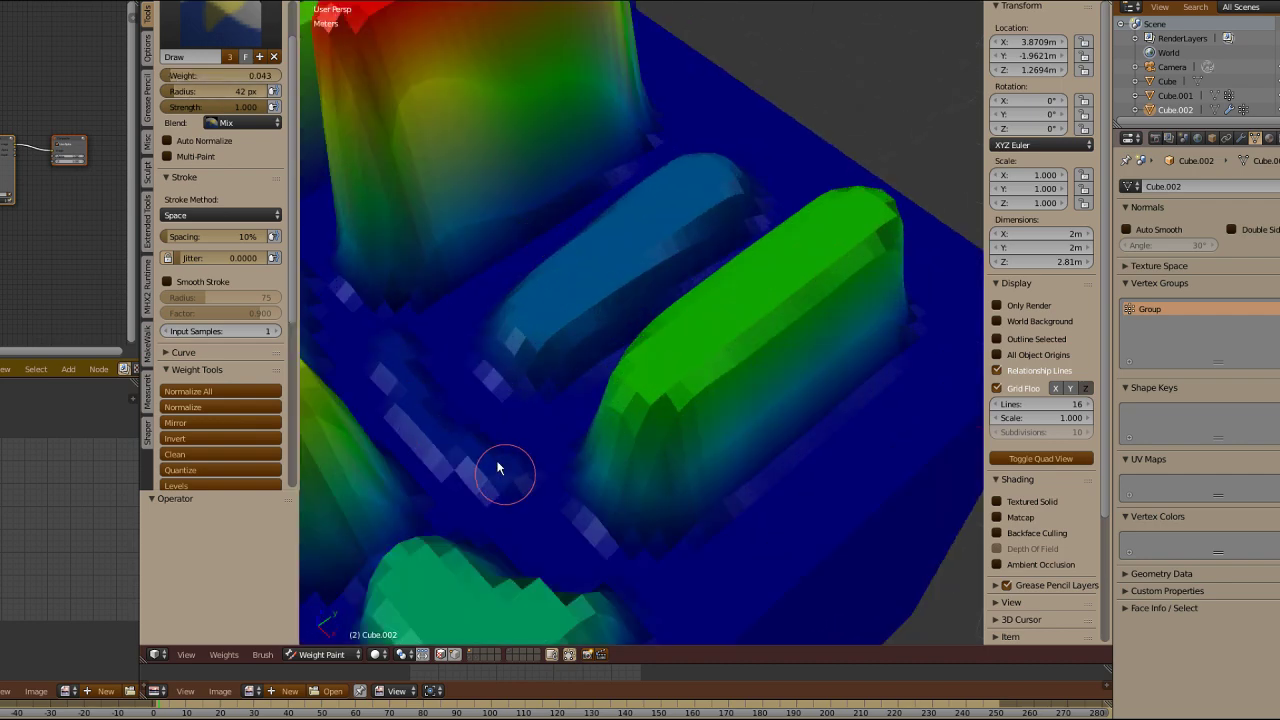
scroll(500, 470, down, 3)
middle_drag(500, 470, 490, 520)
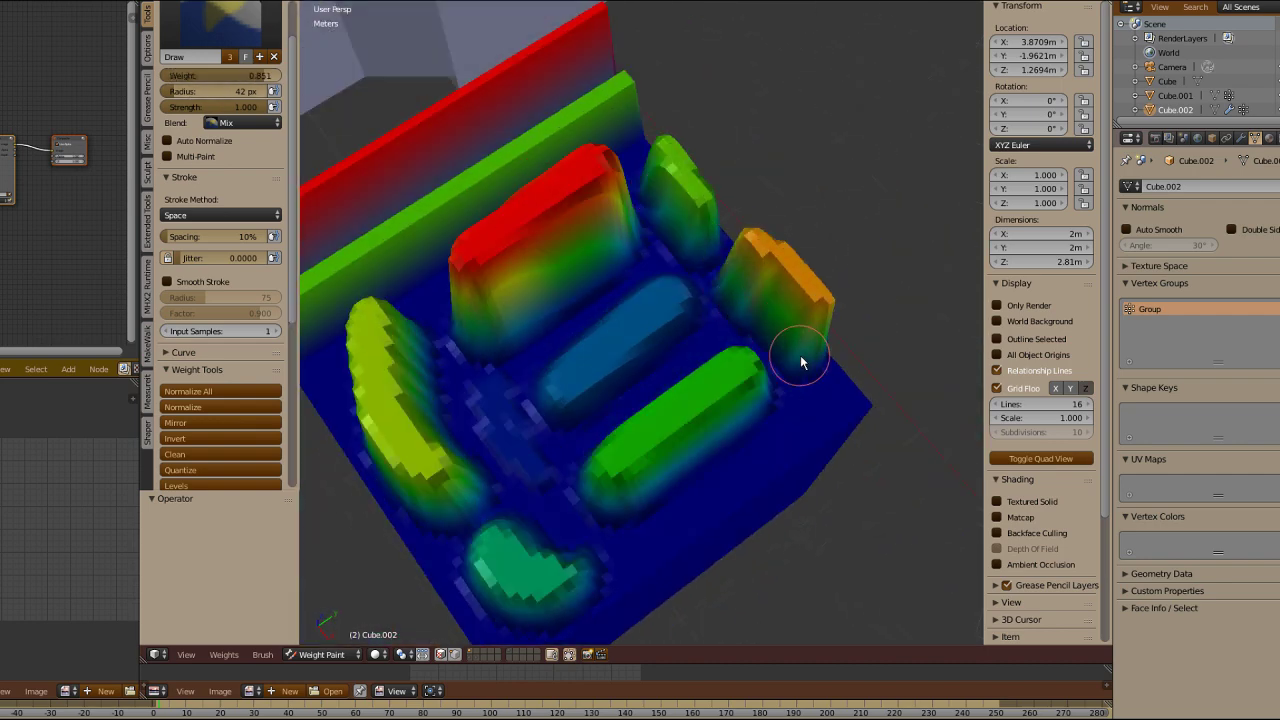
Step: Set the brush weight to 1.000 and paint full-weight strokes beside and over the low blue ridge
middle_drag(800, 362, 785, 270)
drag(240, 76, 282, 76)
middle_drag(634, 289, 650, 340)
drag(696, 150, 626, 243)
middle_drag(626, 243, 720, 290)
drag(655, 160, 667, 254)
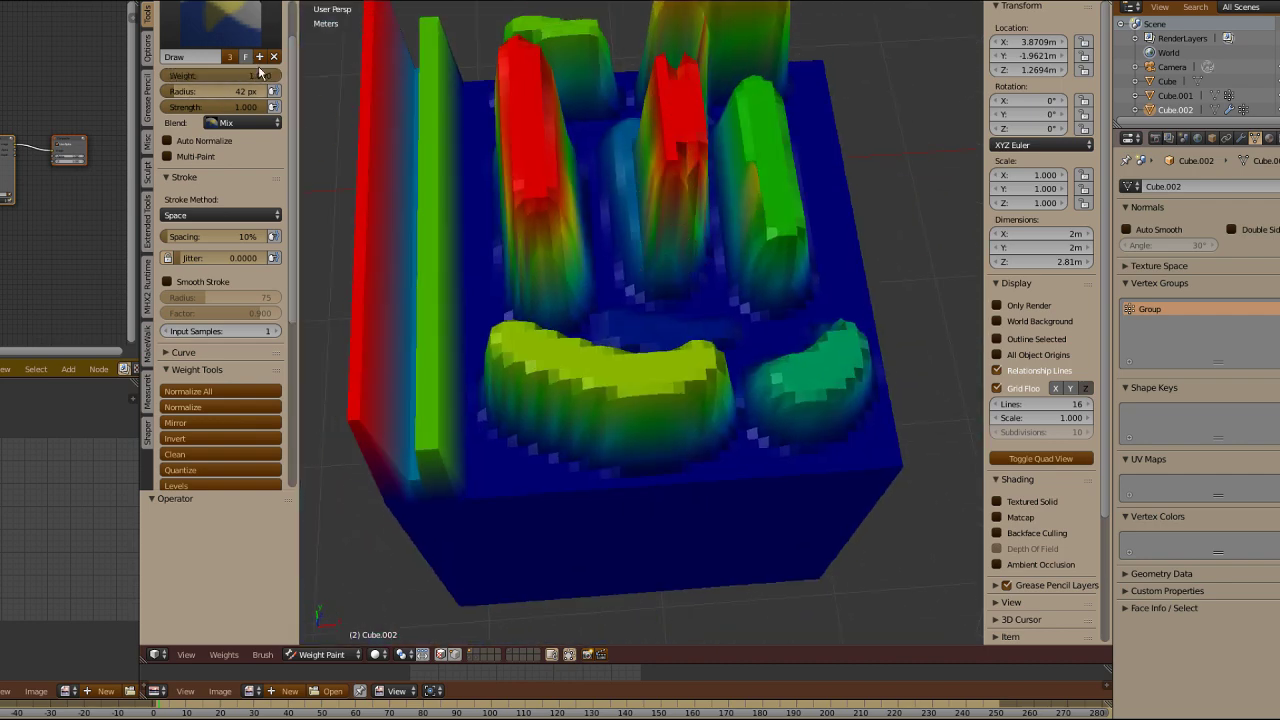
mouse_move(708, 323)
middle_down()
mouse_move(694, 306)
mouse_move(800, 337)
mouse_move(800, 323)
middle_up()
scroll(708, 325, down, 6)
scroll(708, 325, up, 4)
scroll(800, 323, up, 3)
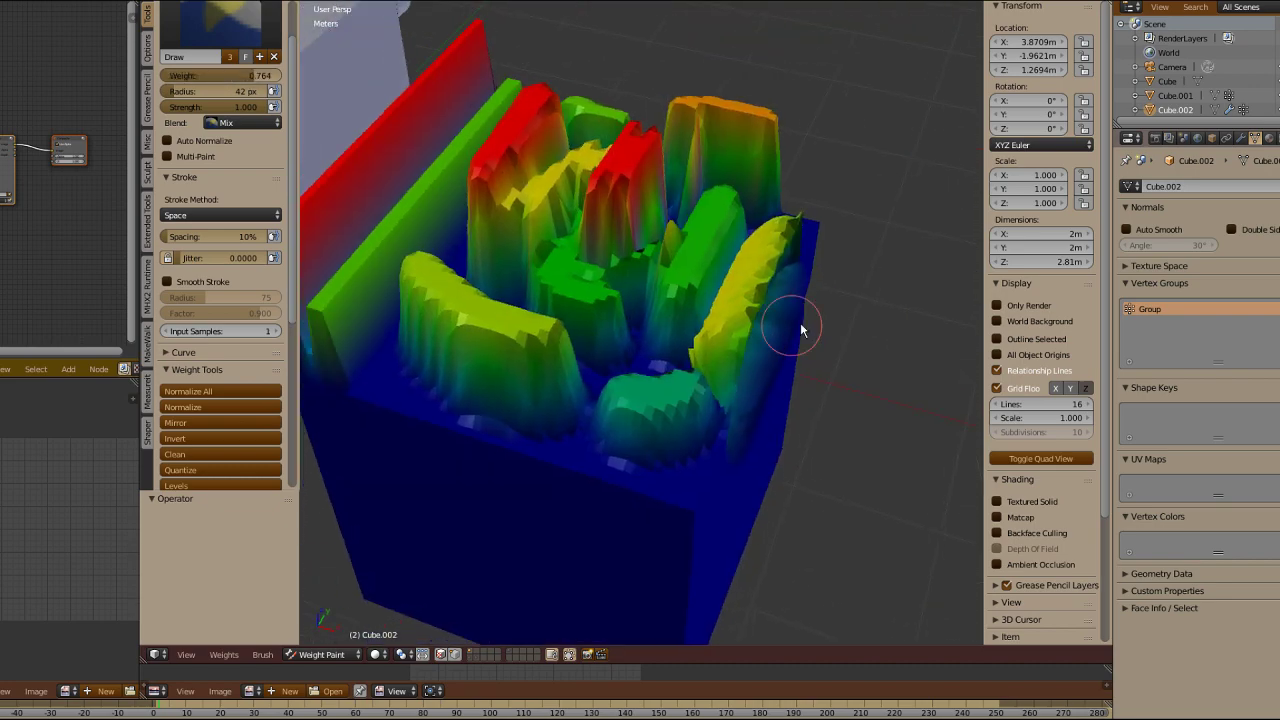
scroll(800, 323, up, 3)
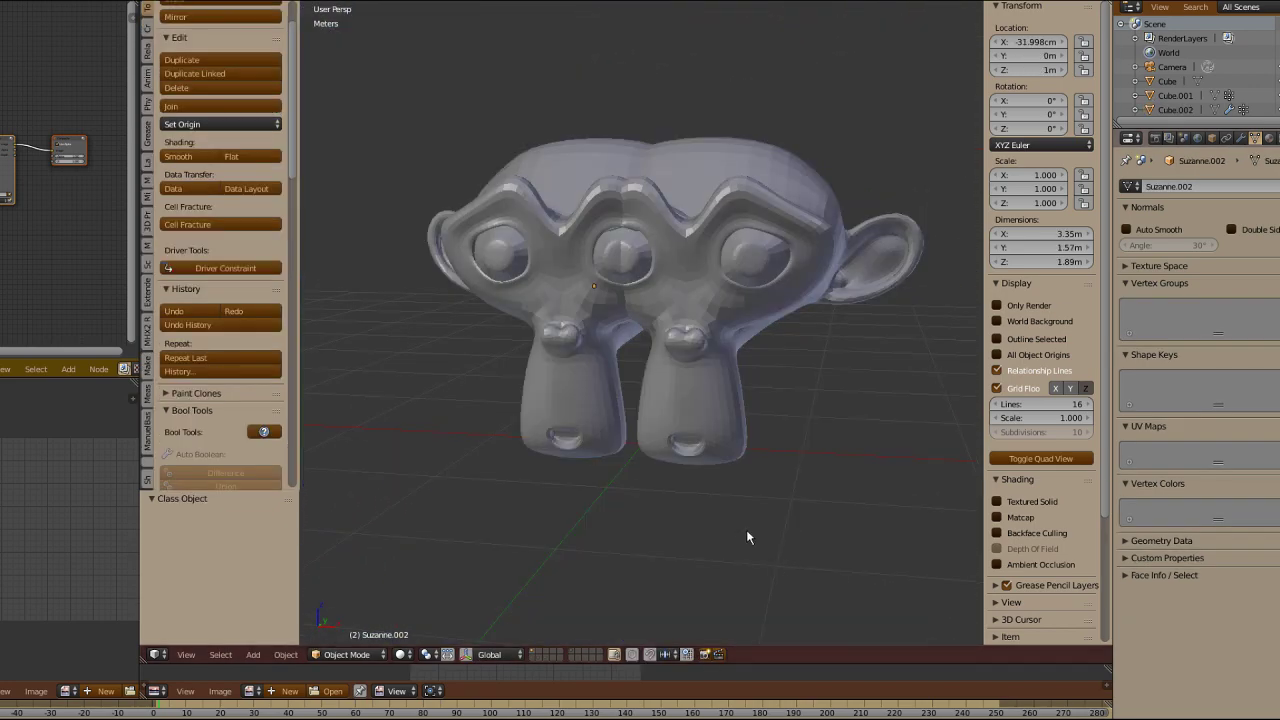
Step: Enter Edit Mode on the double monkey head and pull the first head's upper lip down with proportional editing
key(Tab)
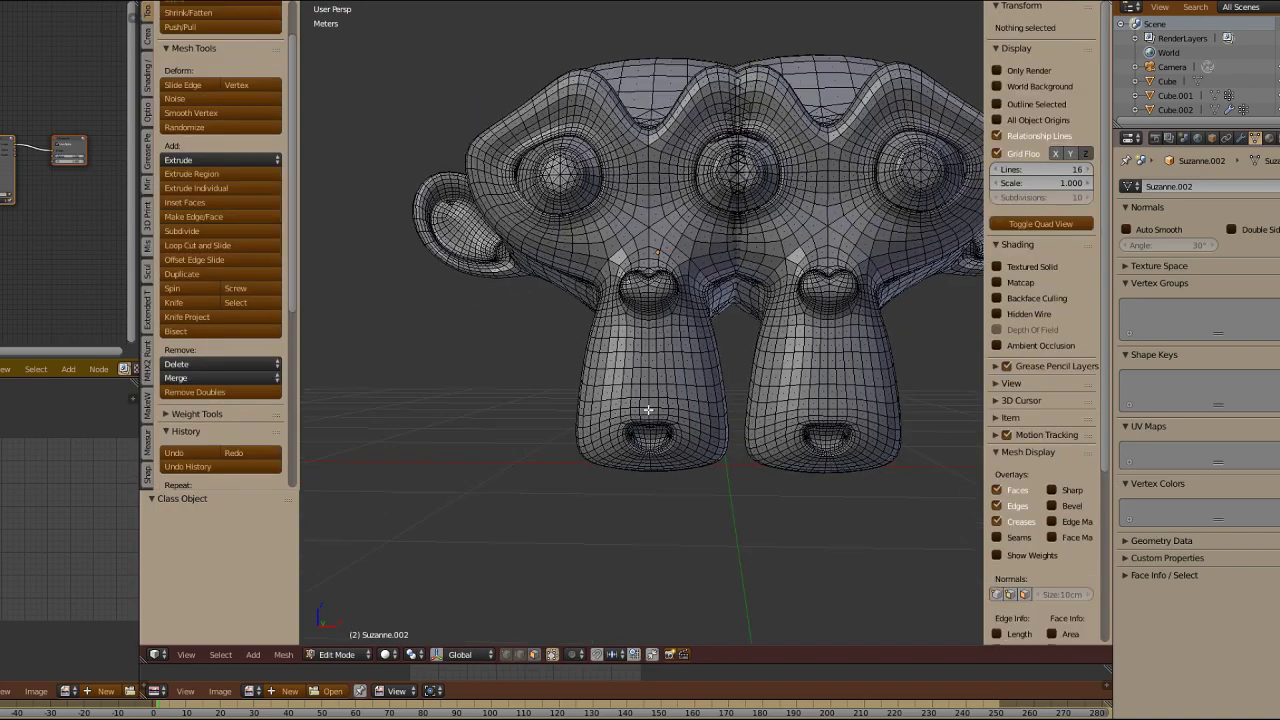
scroll(645, 282, up, 5)
scroll(645, 282, up, 3)
right_click(645, 282)
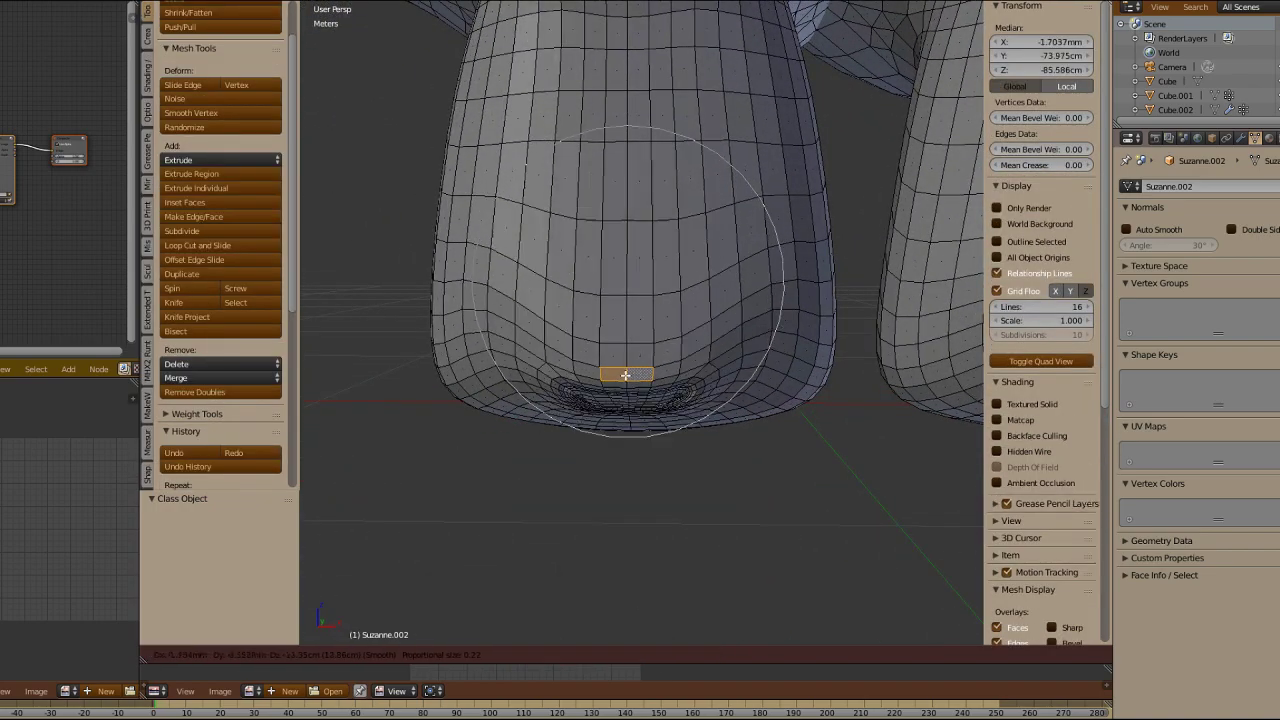
click(626, 390)
Step: Push a face on the inner side of the first head's muzzle inward with proportional editing, about 7 cm along X
middle_drag(626, 390, 780, 590)
key(g)
click(572, 345)
scroll(600, 360, down, 2)
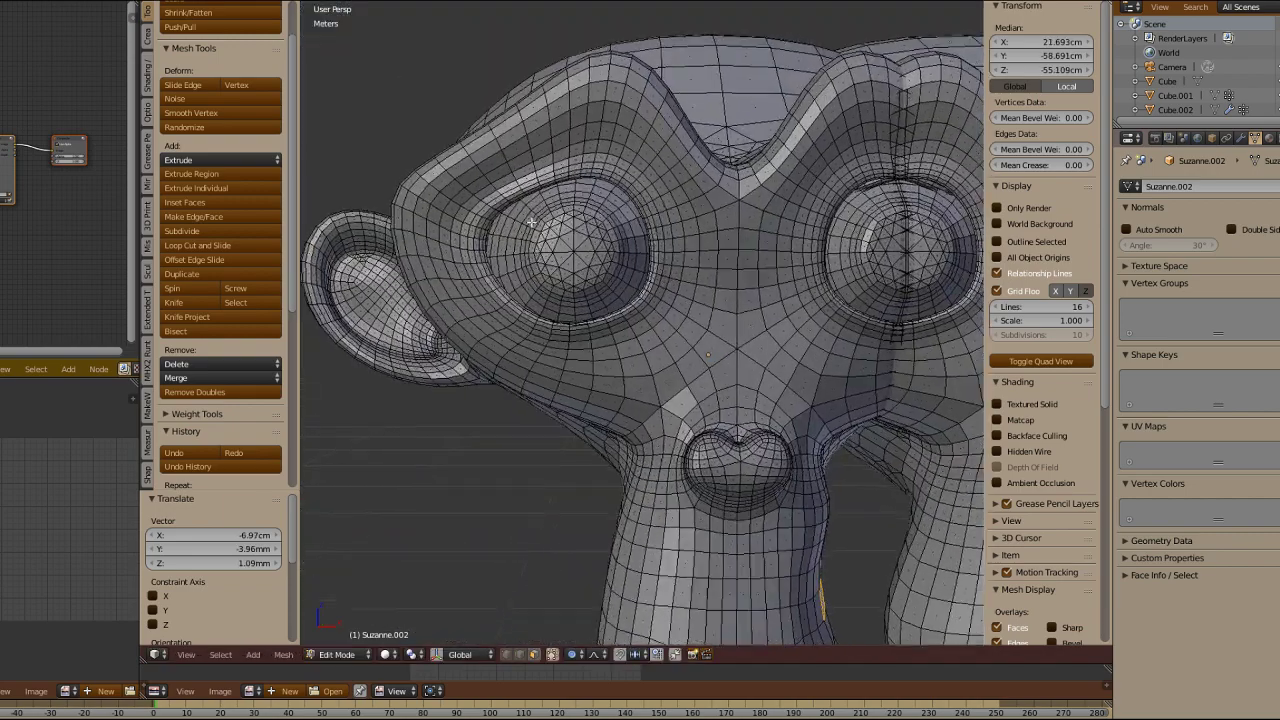
Step: Pull the upper rim of the first head's outer eye down about 4.9 cm with proportional editing
scroll(455, 170, up, 2)
right_click(450, 154)
key(g)
click(460, 190)
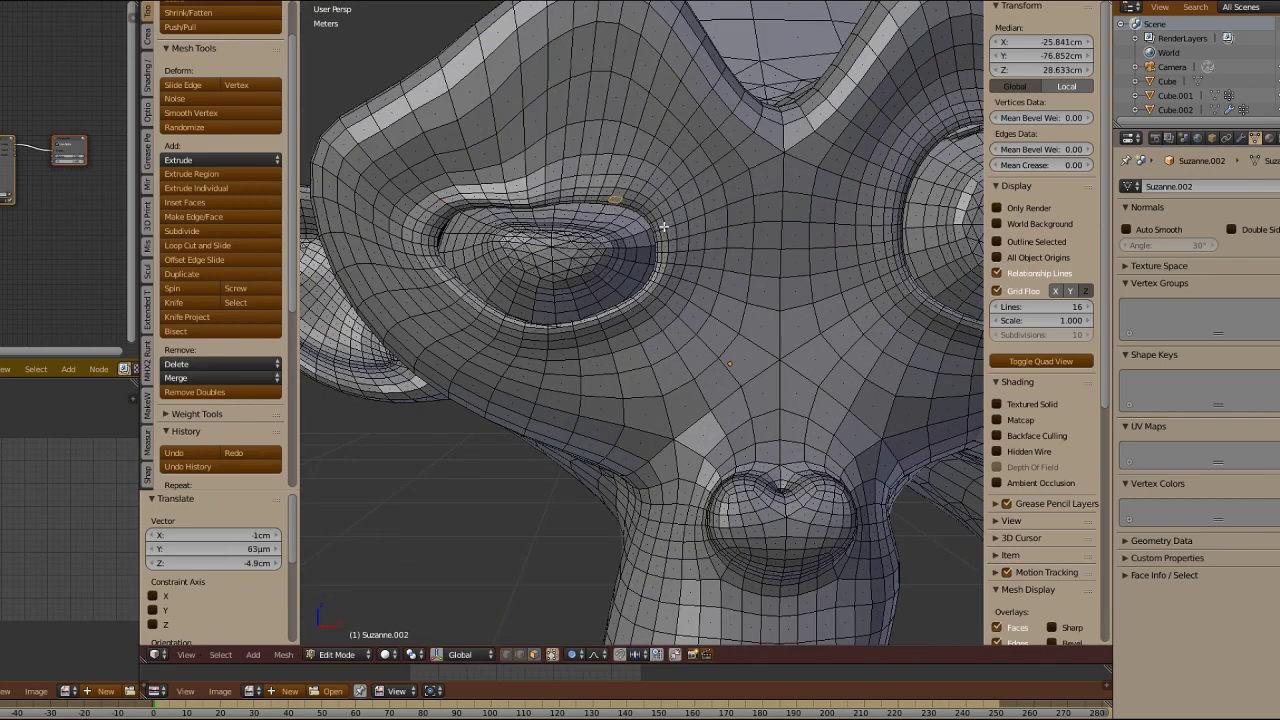
Step: Close the second head's mouth and deform the inner side of its muzzle using proportional editing
scroll(664, 227, down, 6)
scroll(720, 420, up, 6)
middle_drag(648, 442, 650, 272)
right_click(650, 272)
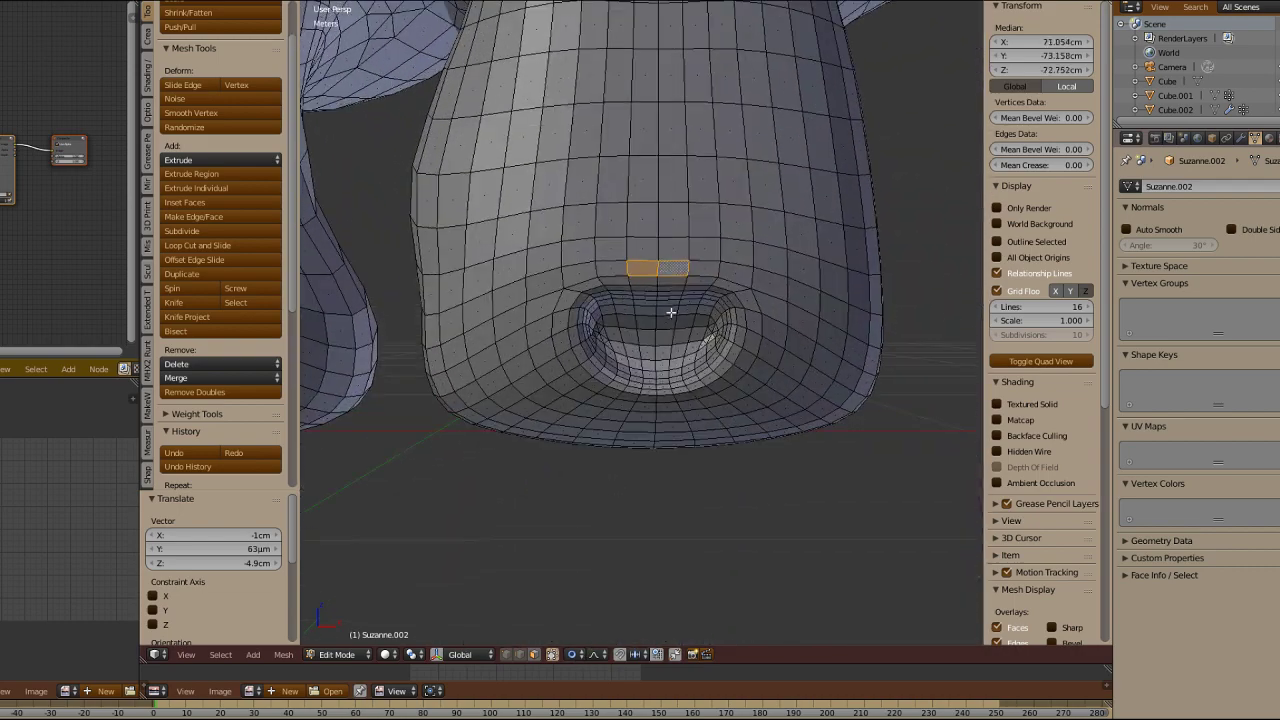
middle_drag(651, 378, 641, 409)
right_click(641, 409)
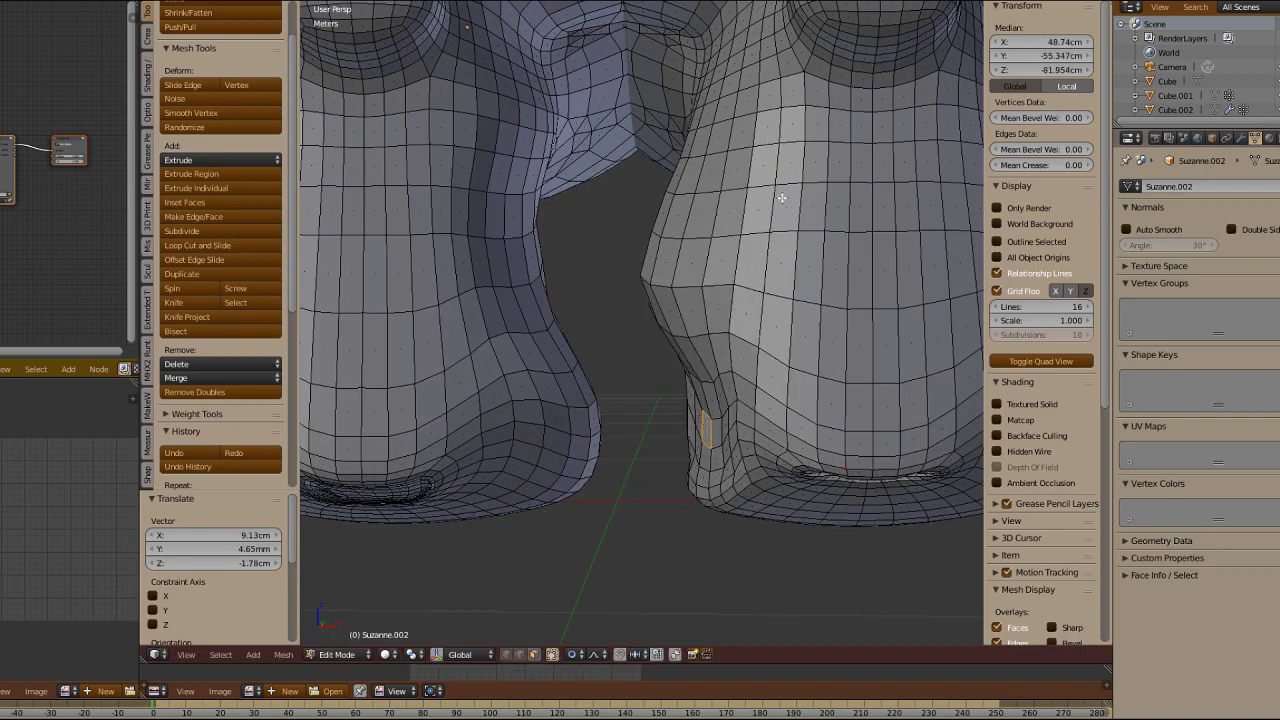
Step: Pull the upper eyelid of the second head's outer eye down over the eyeball with proportional editing
middle_drag(782, 198, 564, 213)
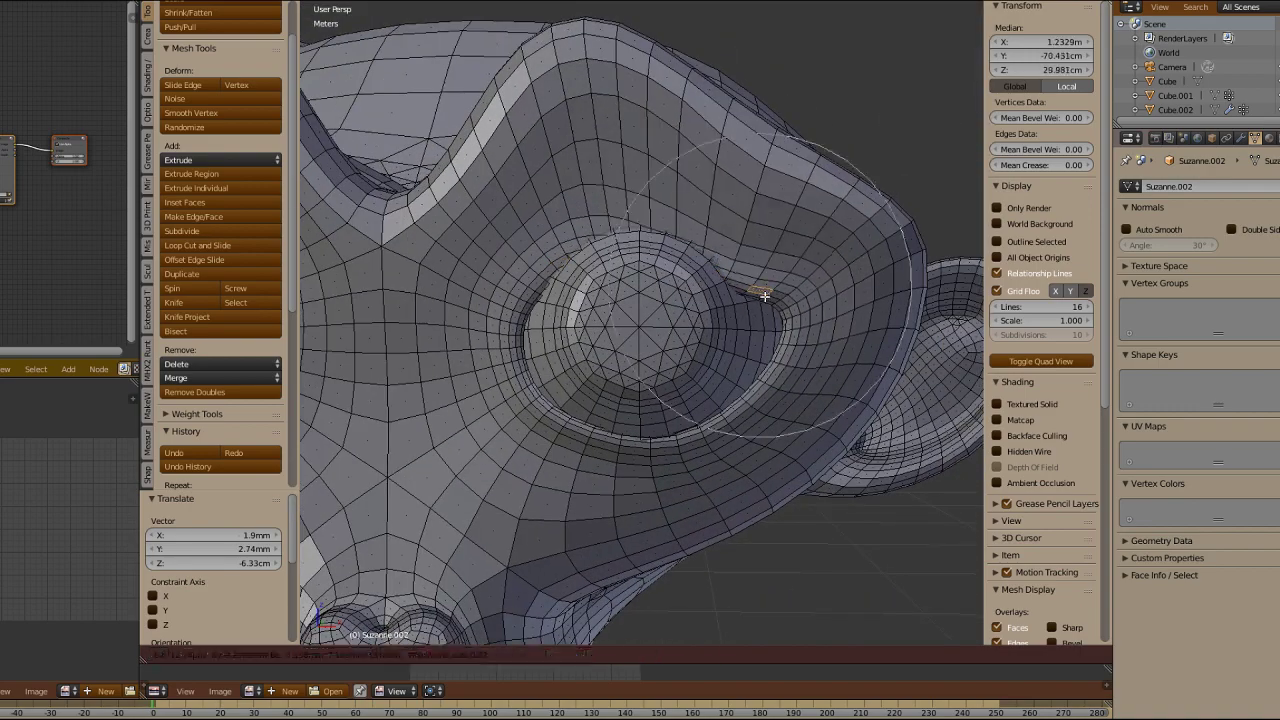
middle_drag(764, 296, 593, 219)
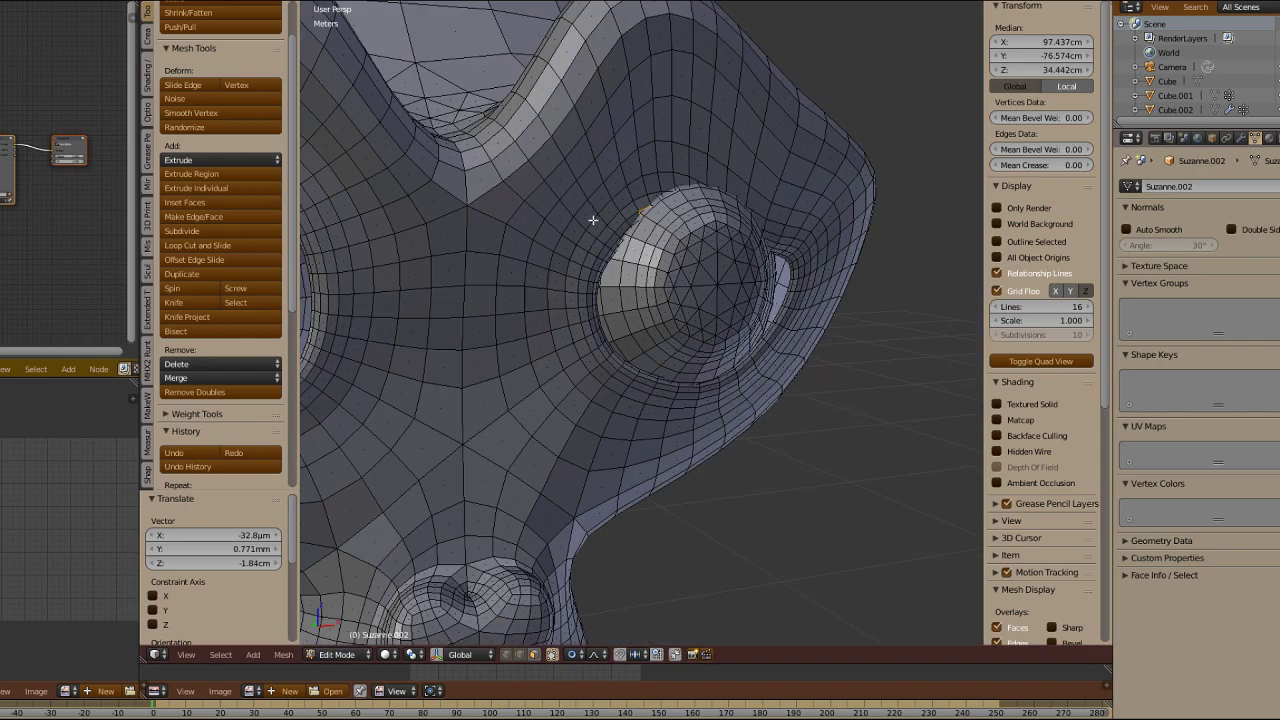
click(787, 258)
middle_drag(787, 258, 570, 250)
right_click(480, 238)
middle_drag(480, 238, 492, 252)
key(g)
click(503, 272)
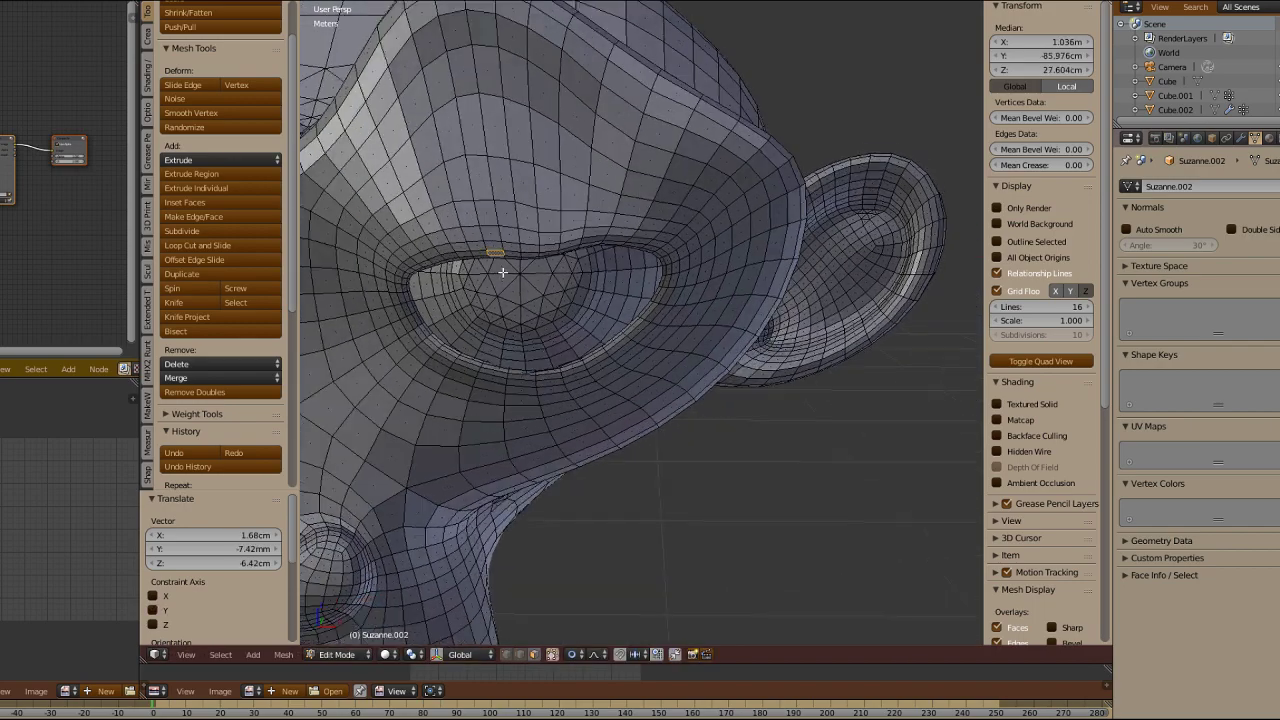
Step: Adjust faces along the same eye's lids with proportional editing, raising the lower lid until the eye is closed
click(638, 276)
middle_drag(478, 376, 488, 265)
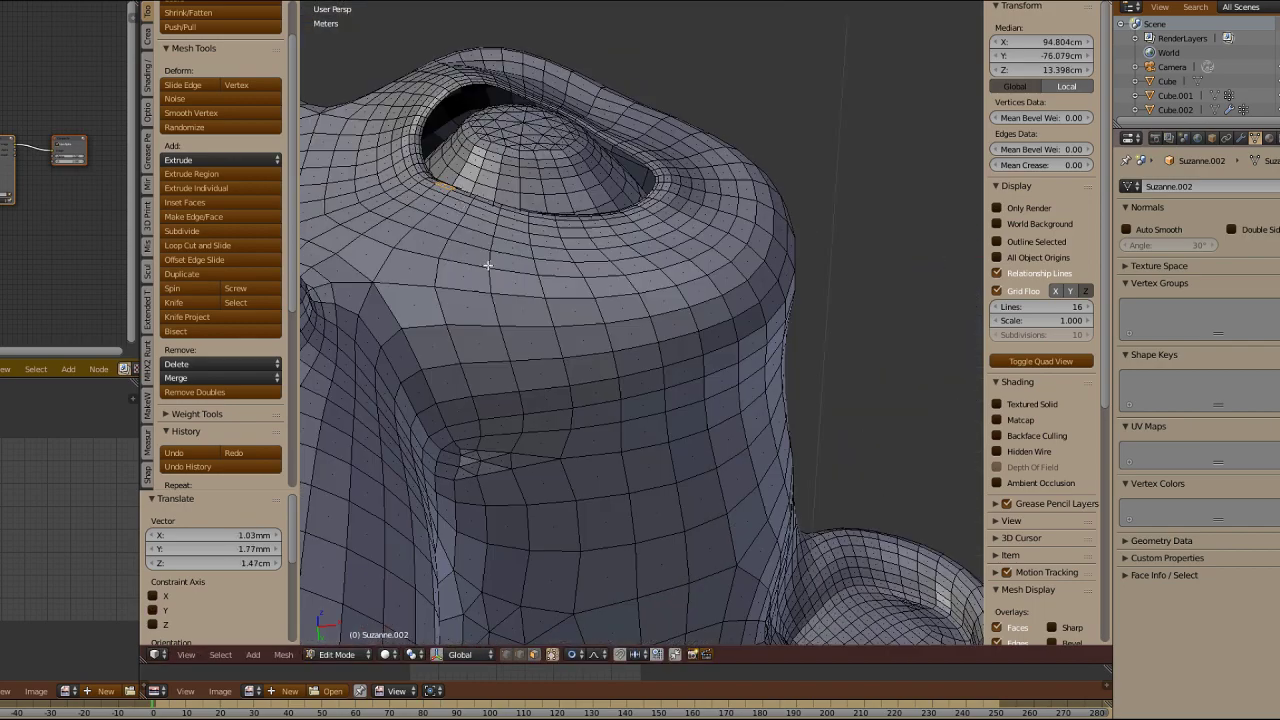
click(633, 183)
middle_drag(633, 183, 545, 260)
right_click(567, 343)
key(g)
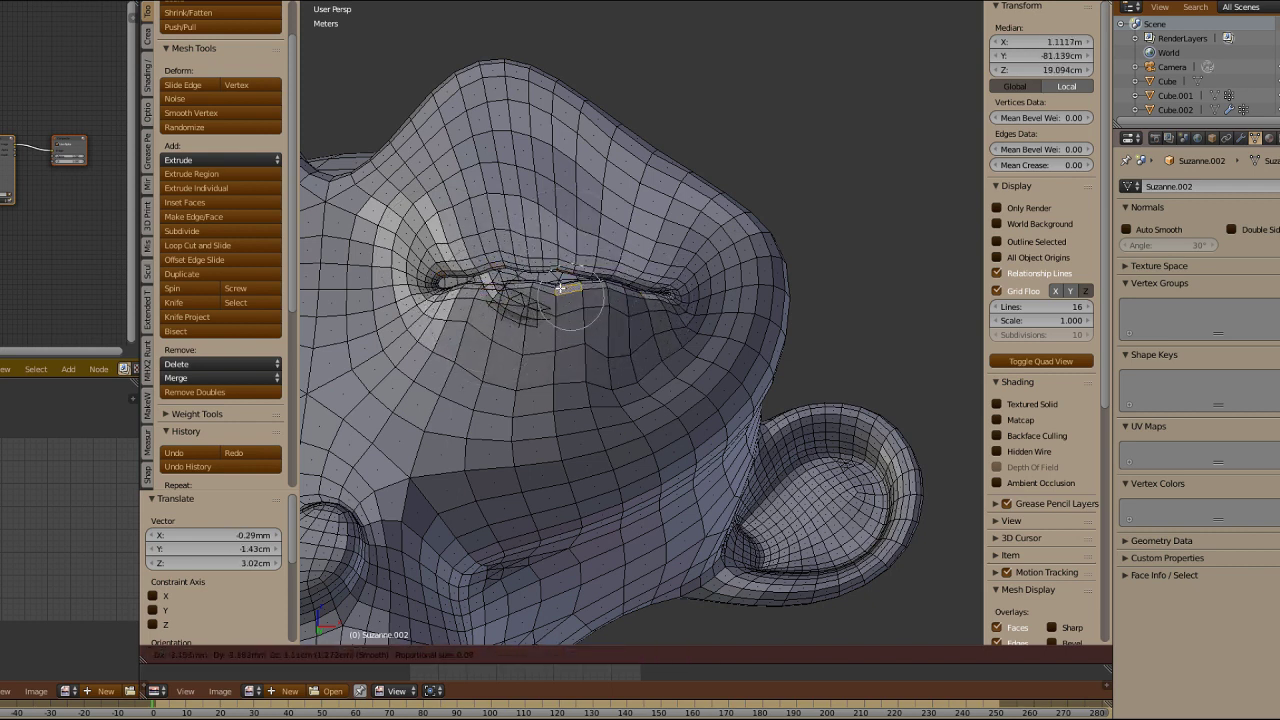
right_click(525, 301)
middle_drag(525, 301, 700, 400)
click(672, 380)
scroll(680, 365, down, 5)
scroll(640, 420, up, 3)
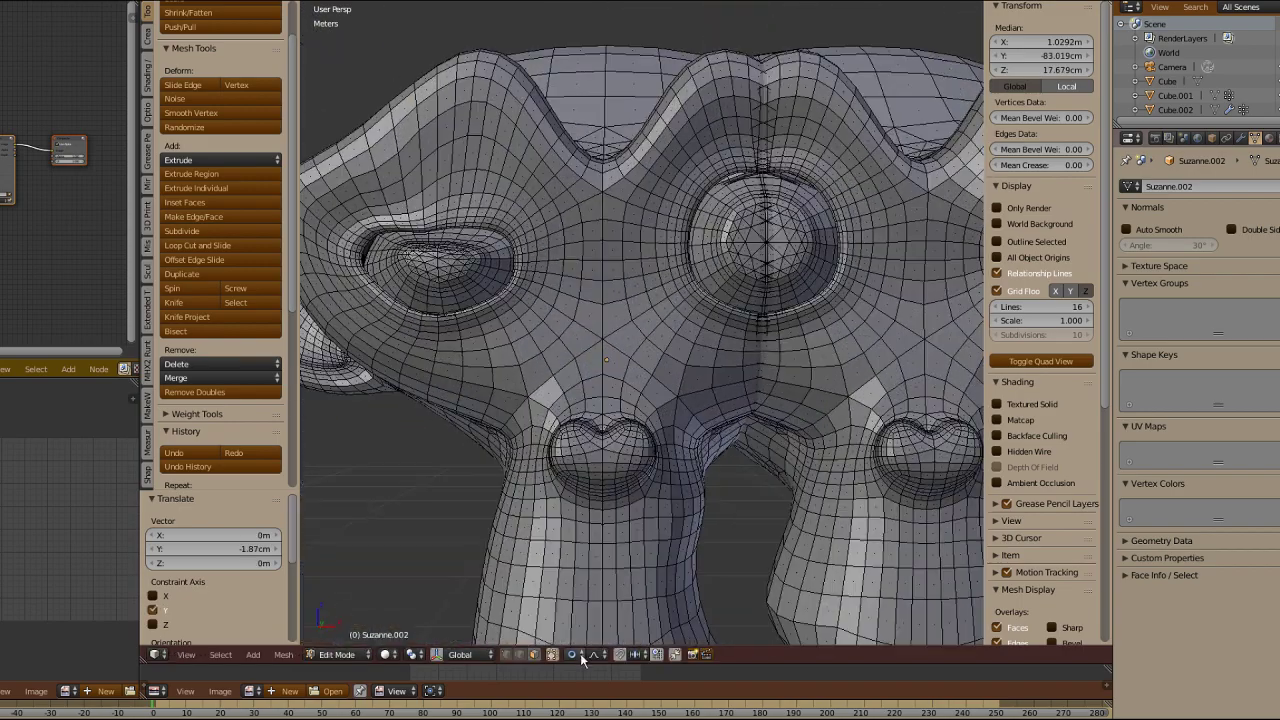
Step: Move a face near the bottom of the first muzzle's inner side with proportional editing
shift+middle_drag(582, 620, 517, 410)
right_click(655, 495)
key(g)
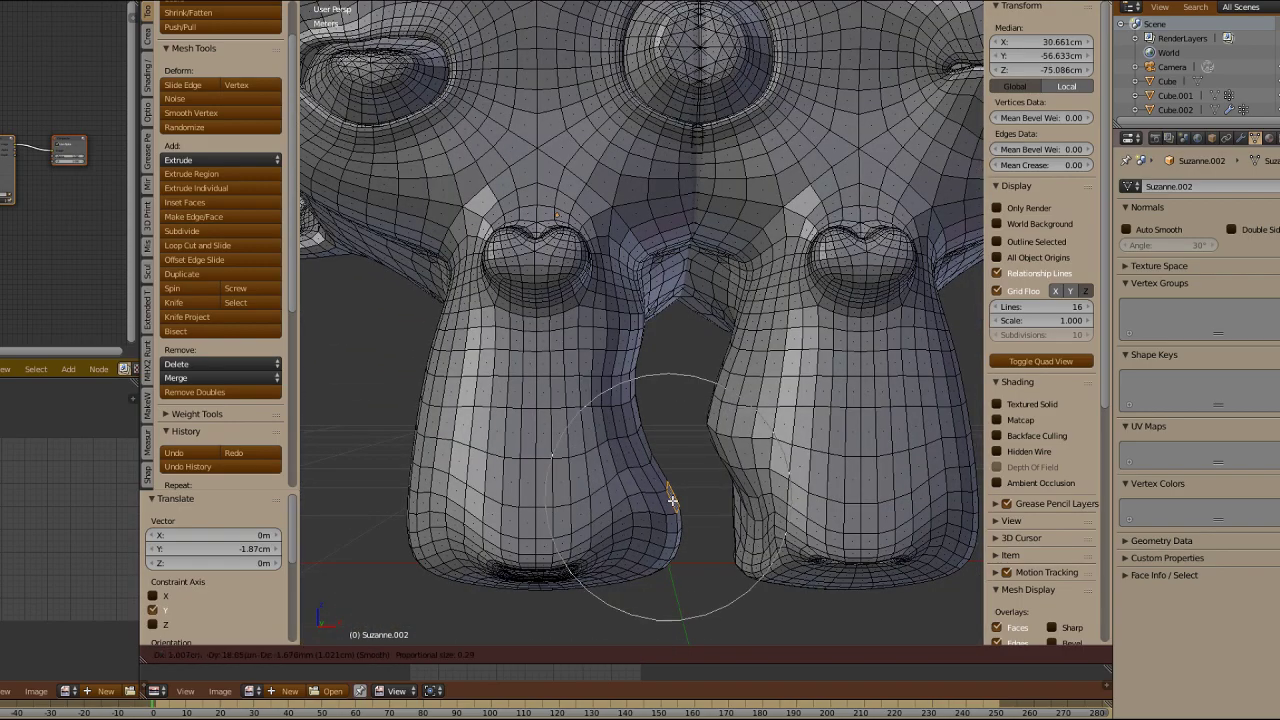
click(651, 514)
middle_drag(651, 514, 583, 317)
scroll(554, 238, down, 4)
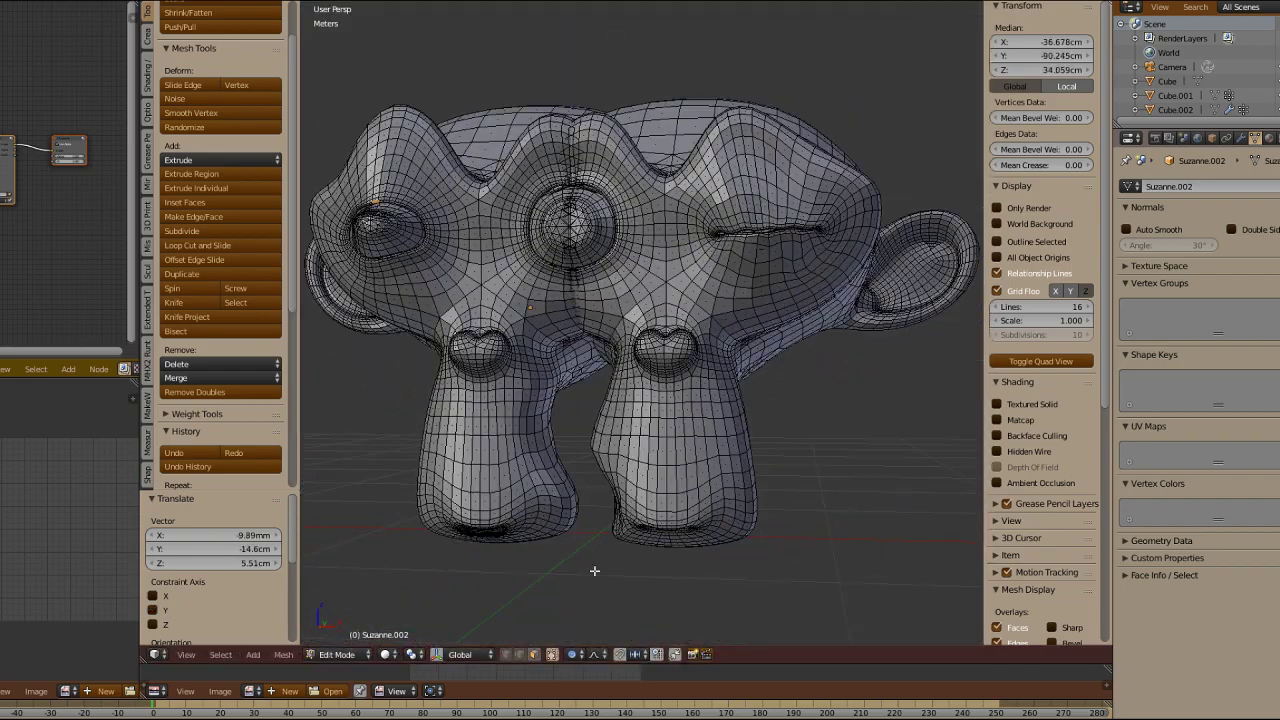
Step: Shift faces below the middle eye, along the seam joining the two heads, with proportional editing
scroll(583, 317, up, 2)
scroll(583, 317, up, 2)
right_click(565, 352)
key(g)
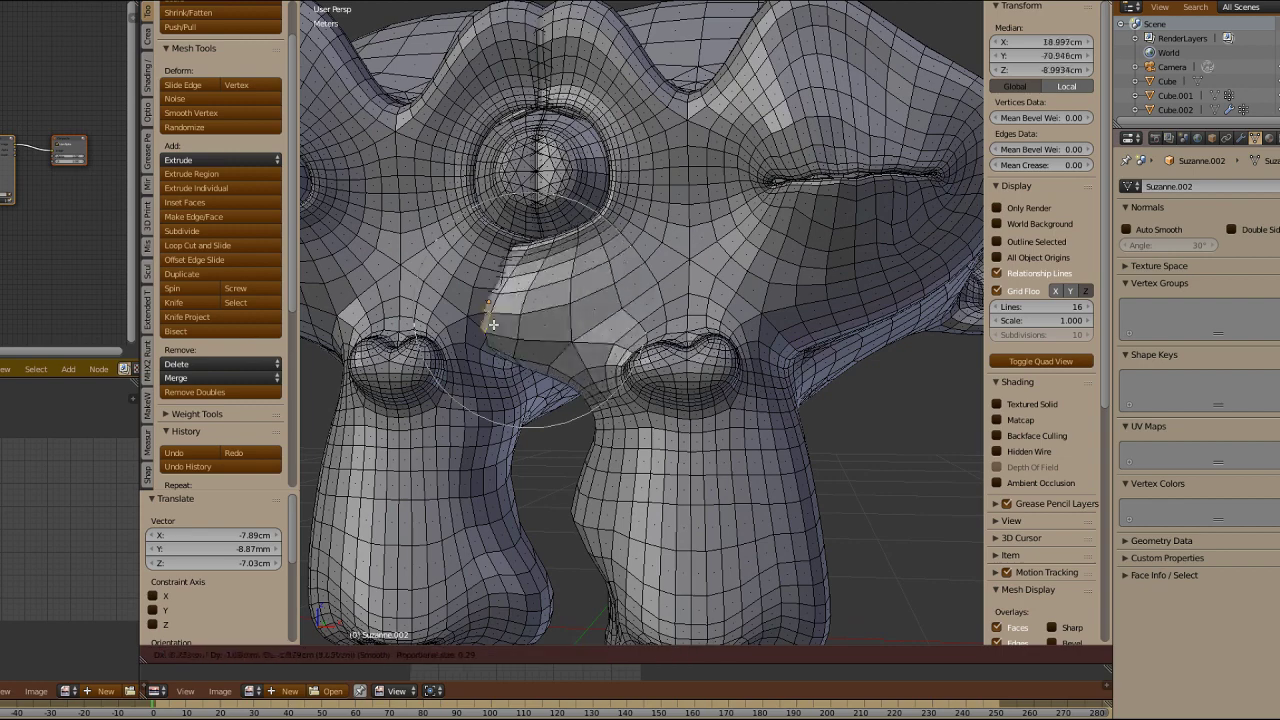
click(582, 606)
key(g)
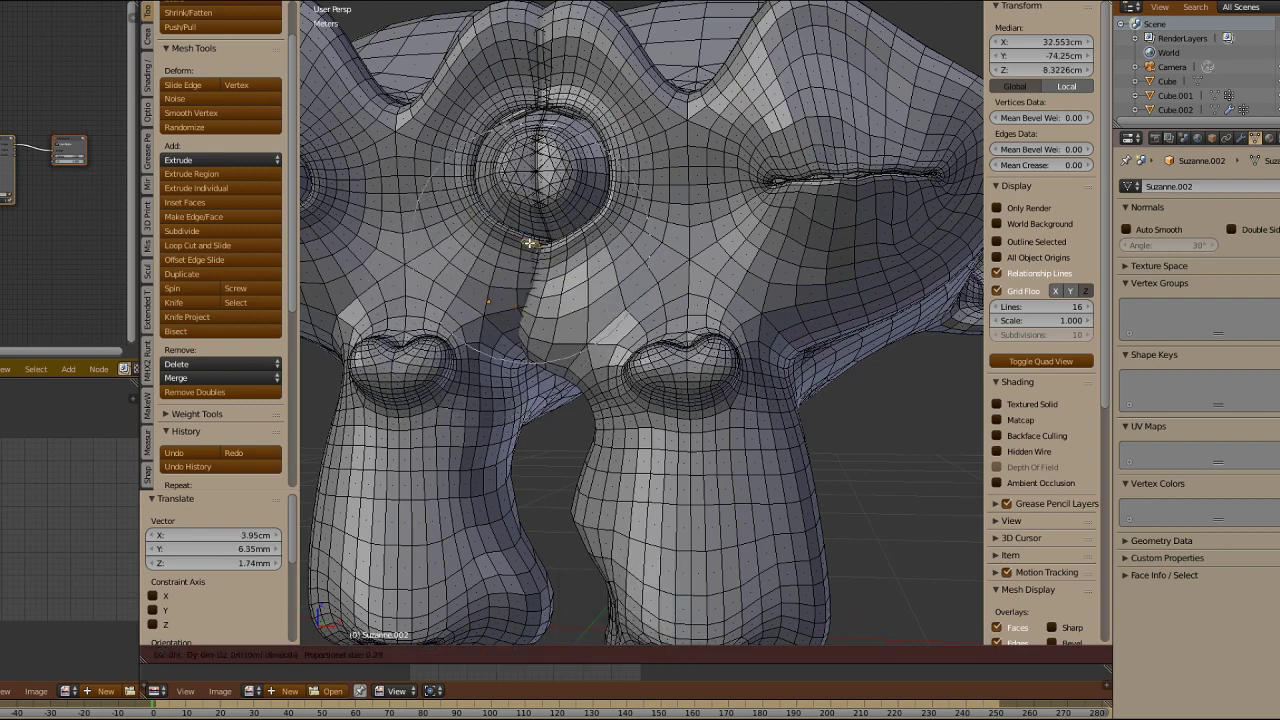
scroll(615, 229, down, 5)
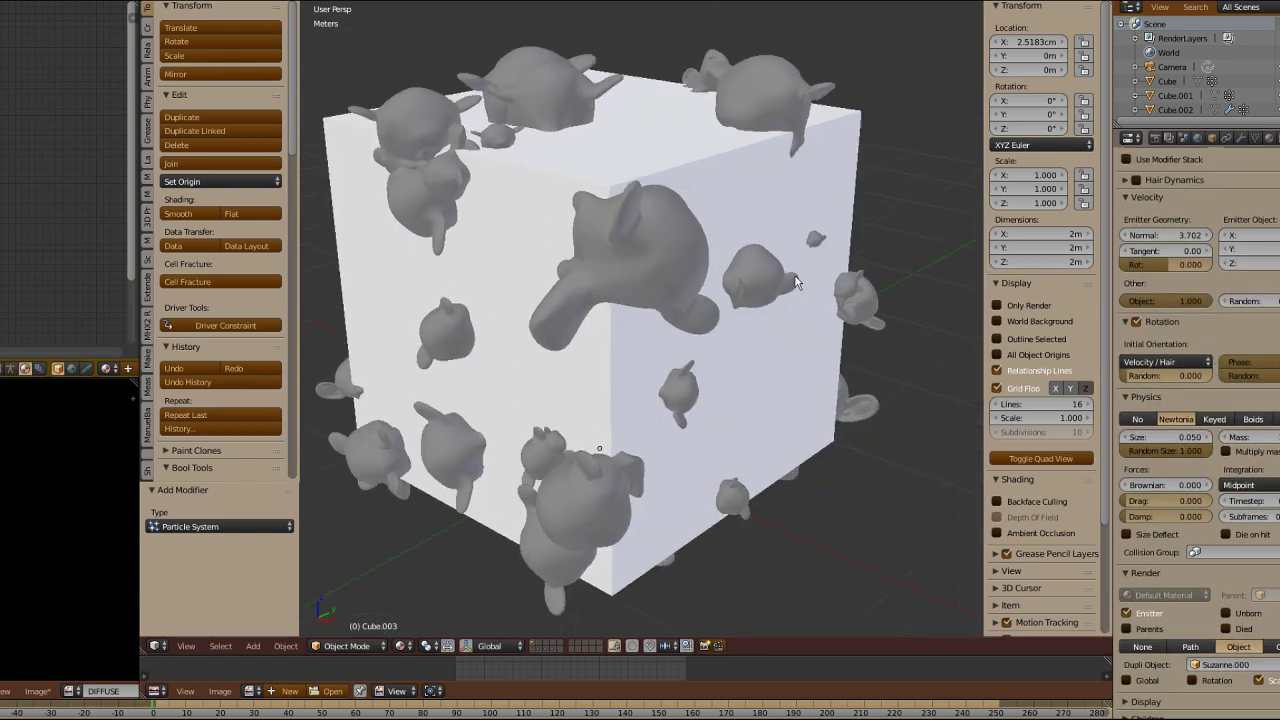
click(231, 100)
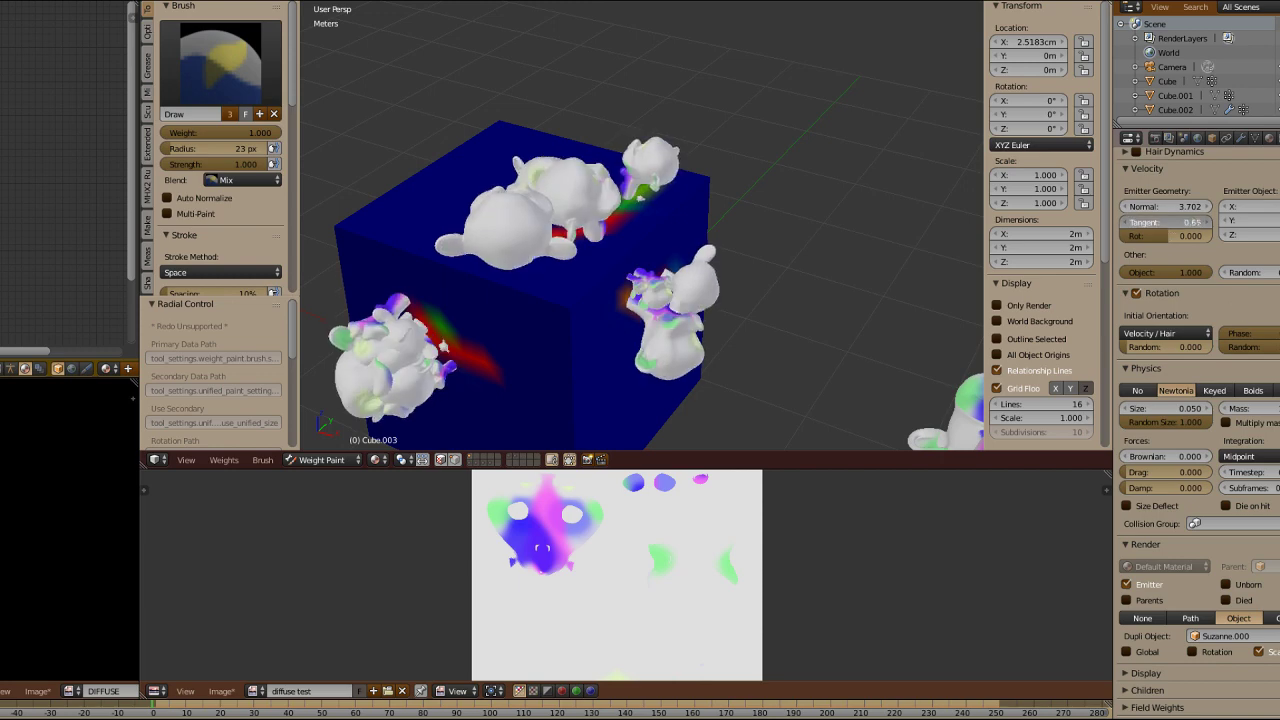
scroll(1245, 302, down, 3)
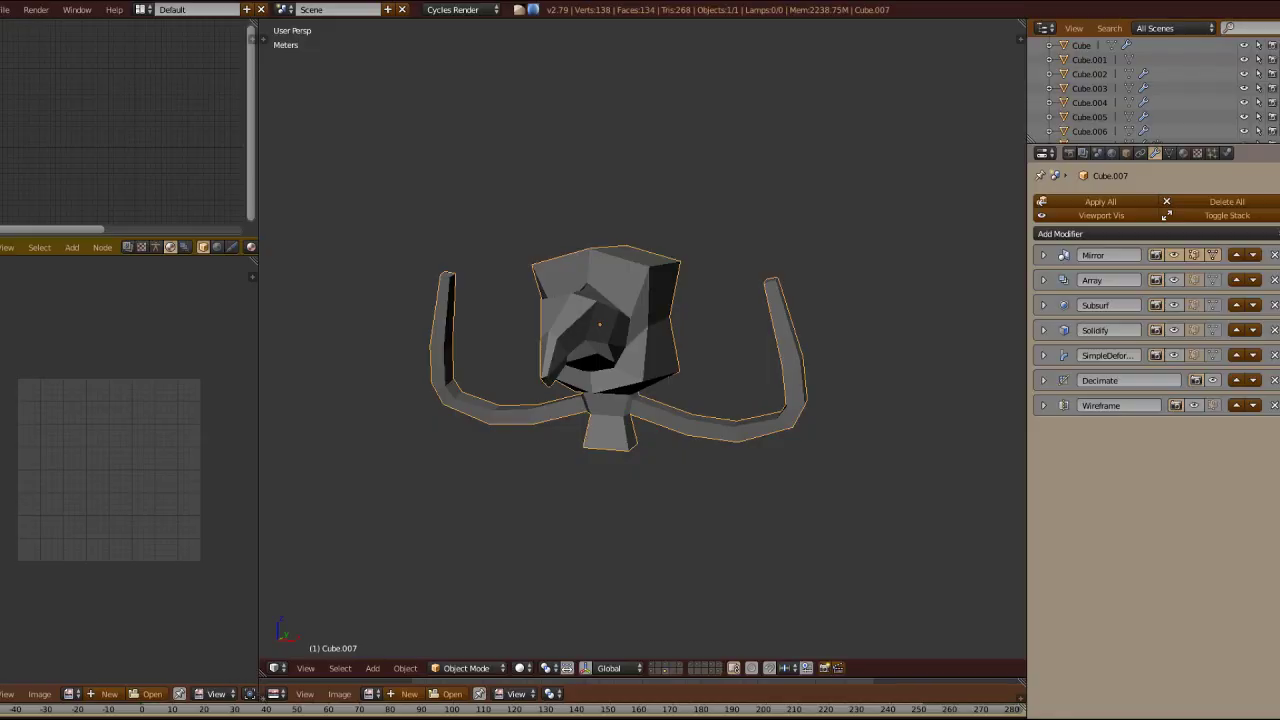
Step: Toggle the Mirror modifier's viewport display off and back on, examining the unmirrored half of the low-poly figure
click(1050, 234)
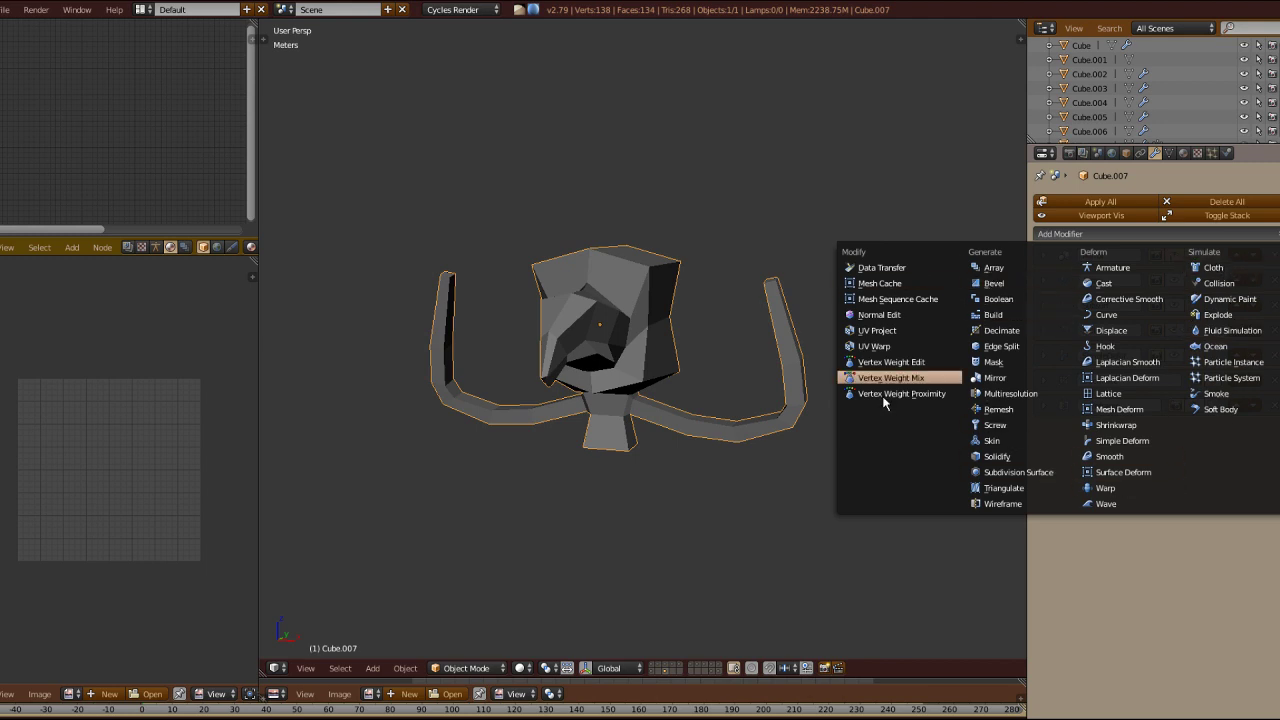
click(1043, 256)
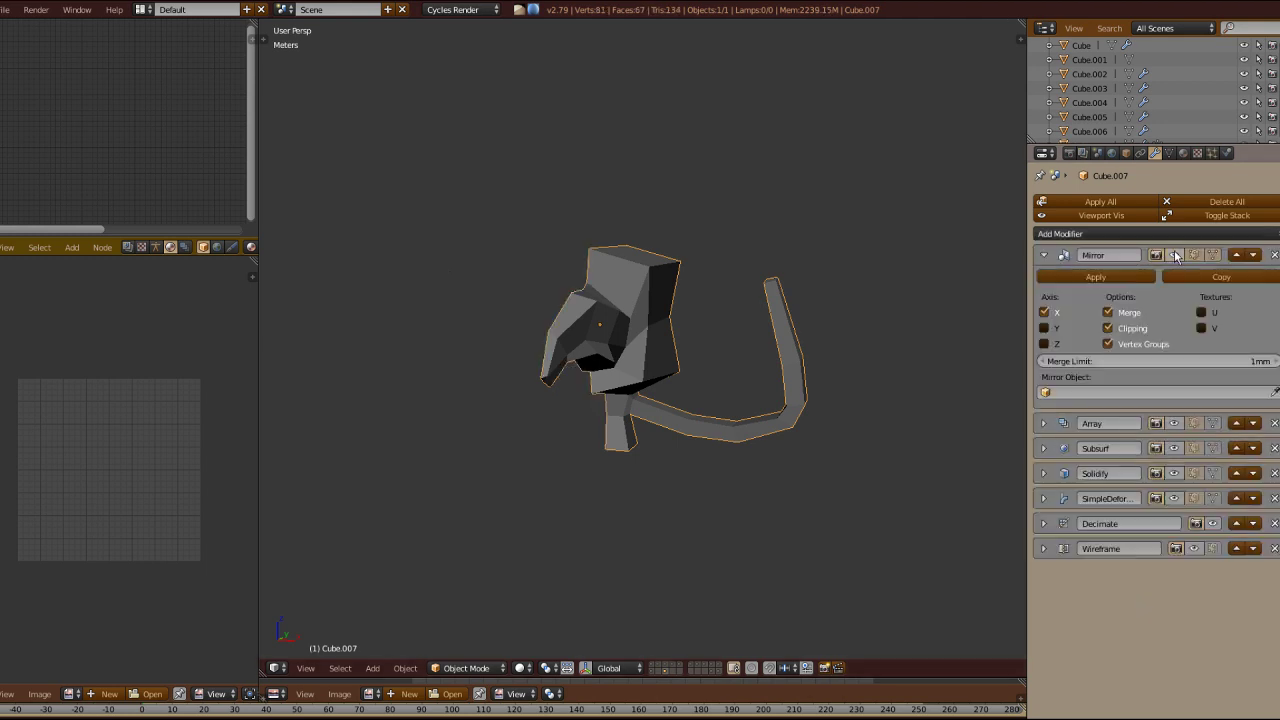
middle_drag(1010, 330, 991, 489)
scroll(754, 229, up, 5)
scroll(717, 274, down, 4)
key(z)
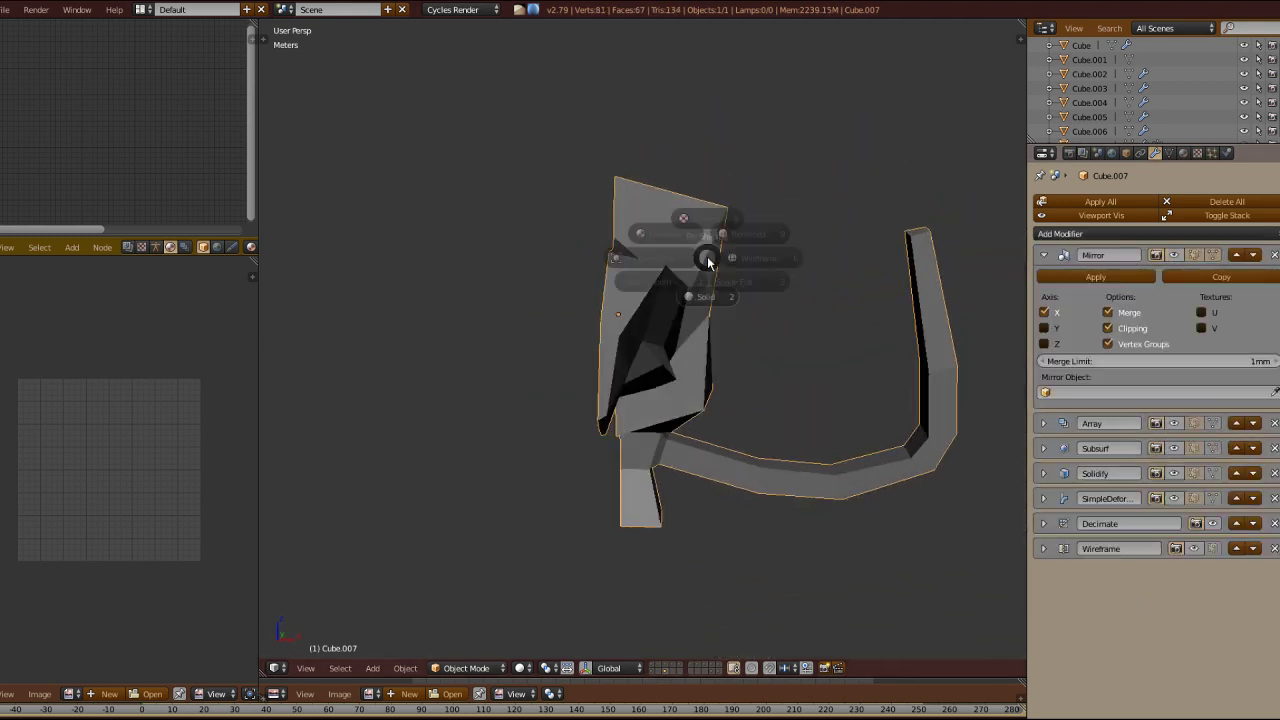
click(809, 263)
middle_drag(809, 263, 760, 309)
key(z)
click(775, 400)
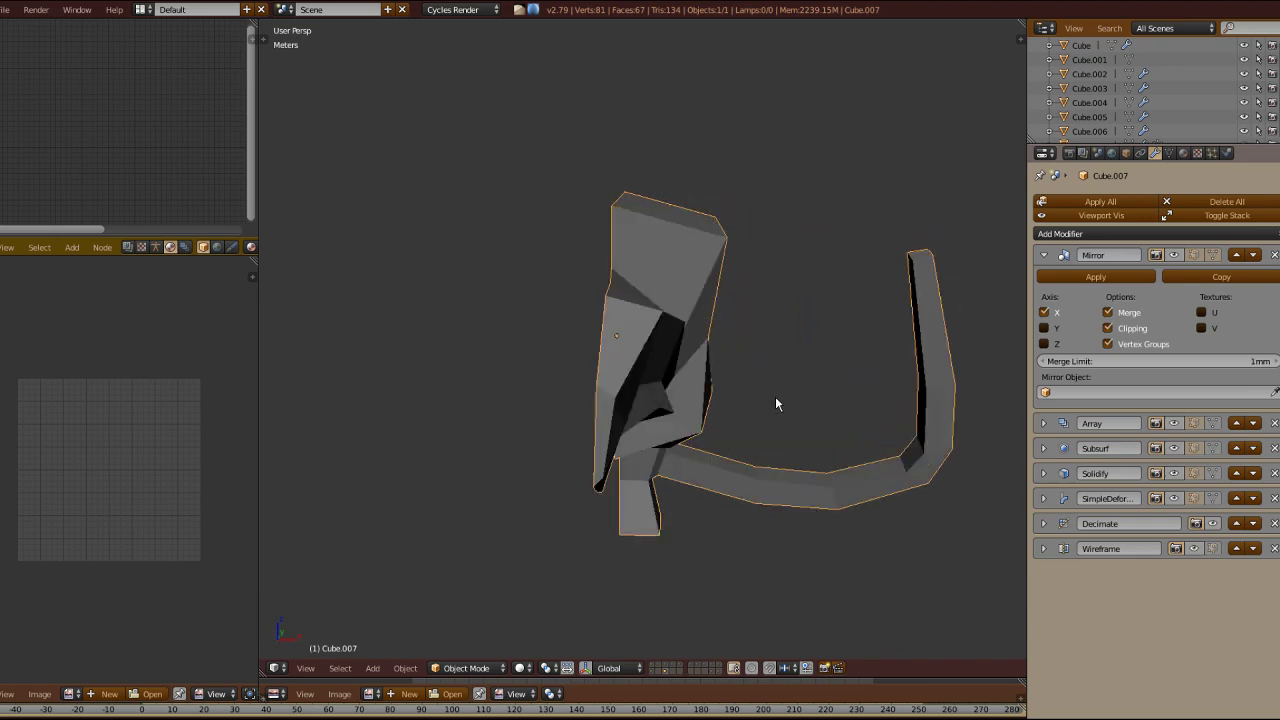
middle_drag(775, 404, 943, 289)
click(1173, 256)
Step: Expand the Array modifier and enable its viewport display to stack three copies of the figure vertically
click(1043, 424)
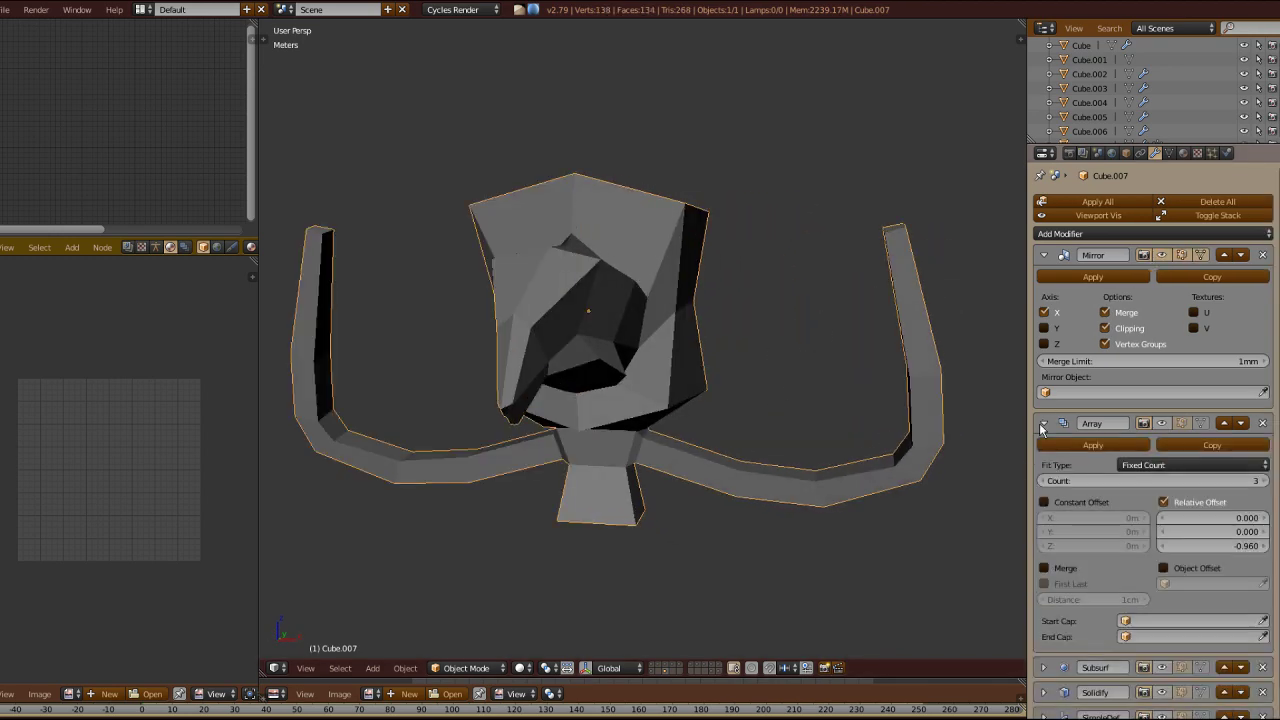
click(1162, 423)
scroll(840, 334, down, 3)
shift+middle_drag(827, 518, 854, 382)
scroll(855, 383, down, 2)
middle_drag(641, 616, 826, 477)
Step: Expand the Subsurf modifier and enable its viewport display to smooth the stacked figures
scroll(1115, 490, down, 2)
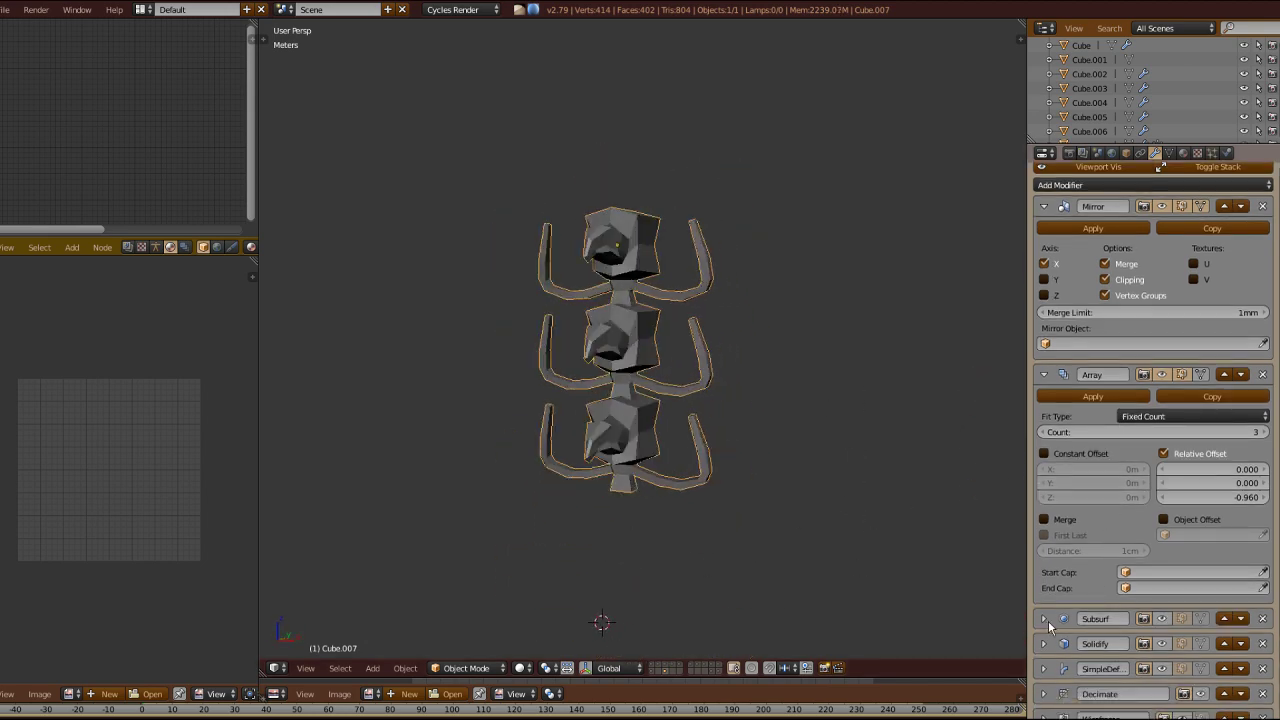
click(1045, 621)
scroll(1120, 515, down, 5)
mouse_move(1000, 470)
middle_down()
mouse_move(737, 391)
mouse_move(883, 391)
mouse_move(1000, 470)
middle_up()
Step: Expand the Solidify modifier and enable its viewport display to thicken the smoothed mesh
click(1043, 644)
scroll(1089, 590, down, 7)
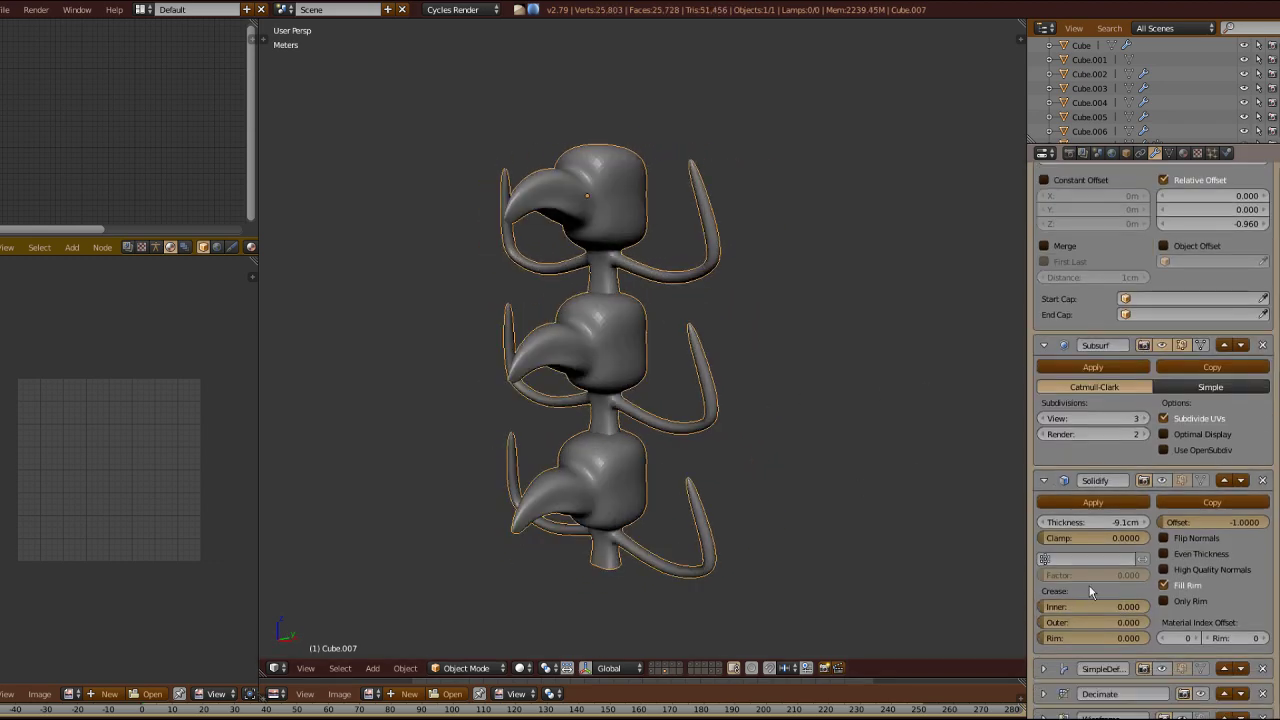
click(1161, 481)
middle_drag(880, 455, 772, 455)
Step: Expand the SimpleDeform modifier and enable its viewport display to stretch the stacked figures
click(1043, 670)
scroll(1090, 630, down, 7)
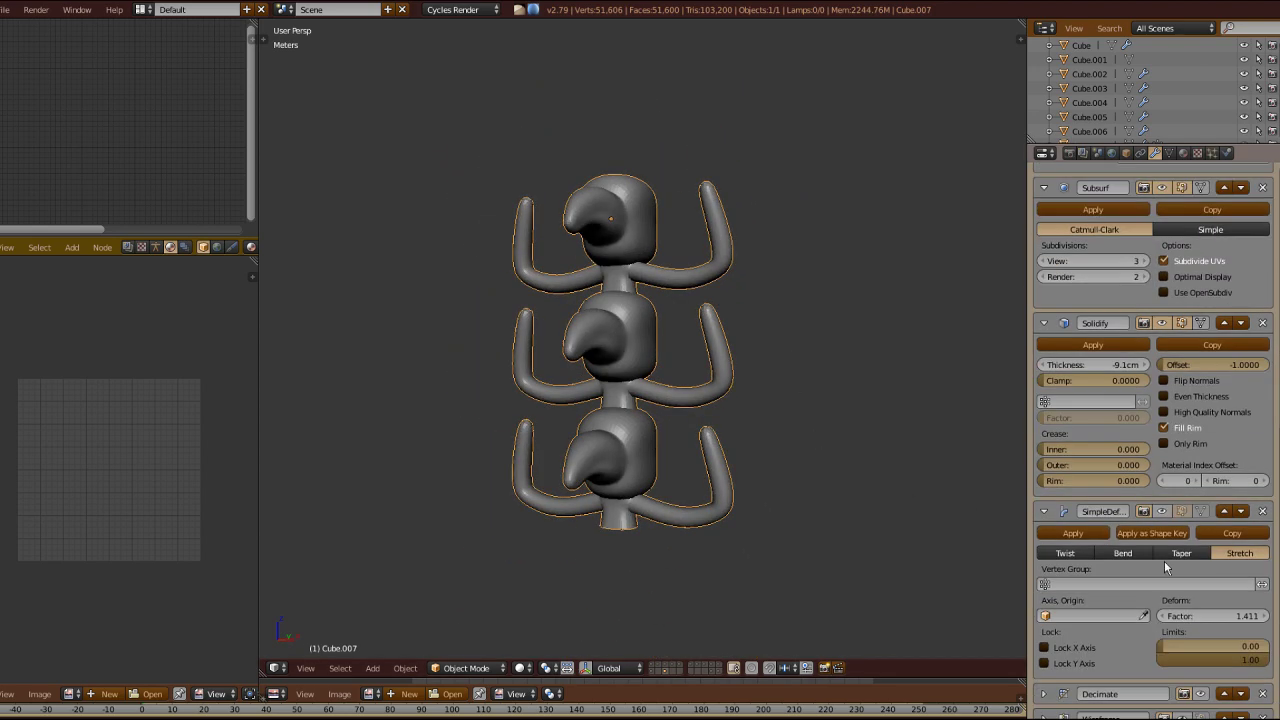
click(1161, 512)
scroll(753, 527, down, 3)
middle_drag(753, 527, 830, 575)
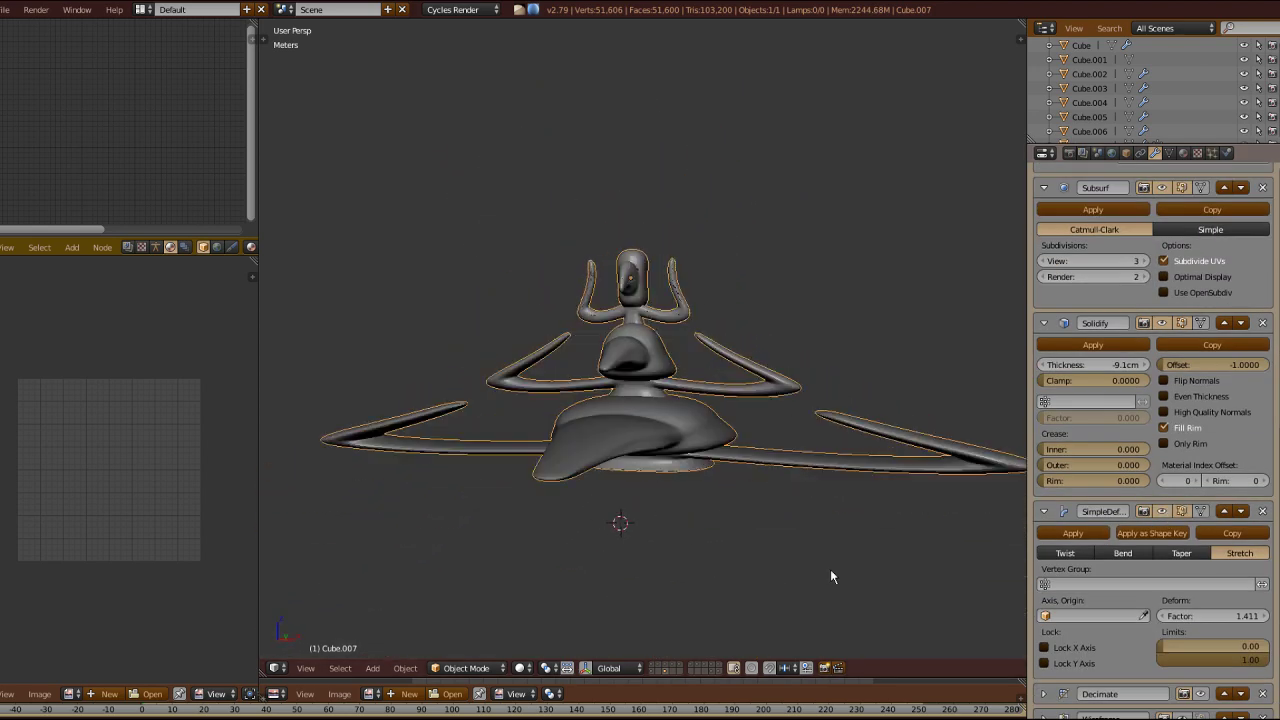
Step: Enable the Decimate modifier's viewport display to reduce the stretched mesh's face count
scroll(1080, 660, down, 3)
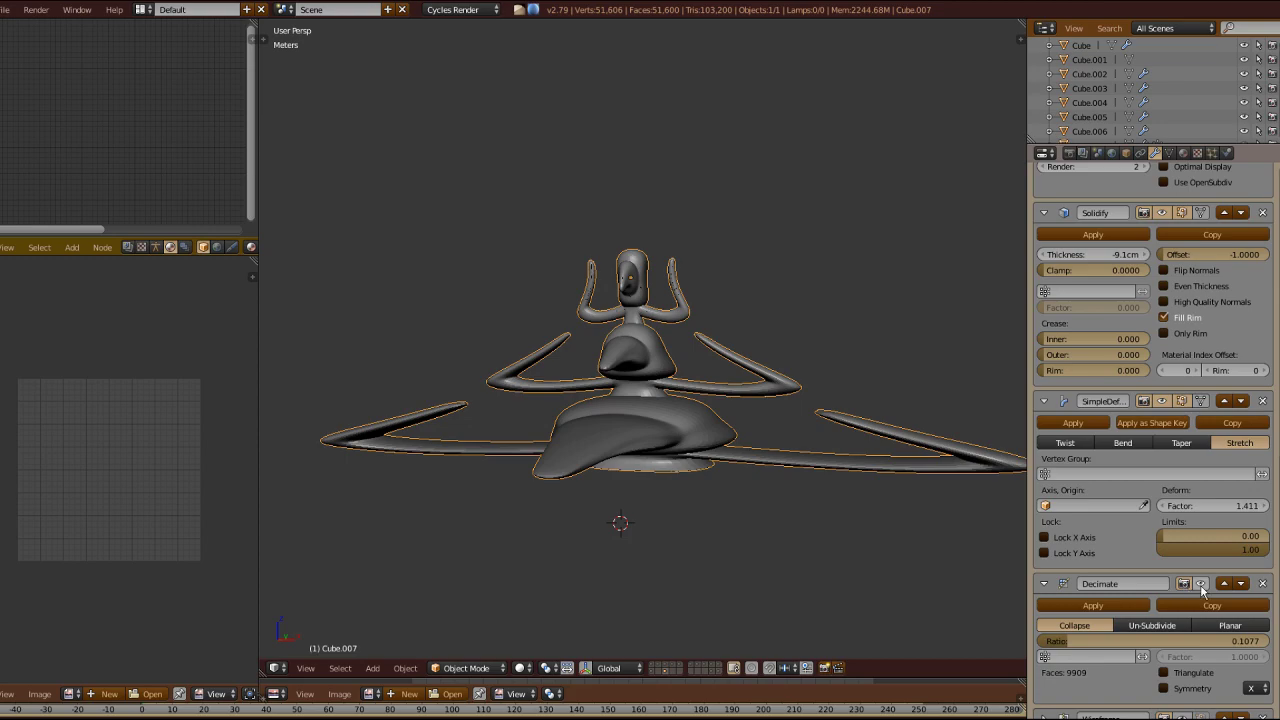
scroll(772, 510, up, 5)
mouse_move(742, 350)
middle_down()
mouse_move(697, 380)
mouse_move(695, 317)
mouse_move(735, 328)
middle_up()
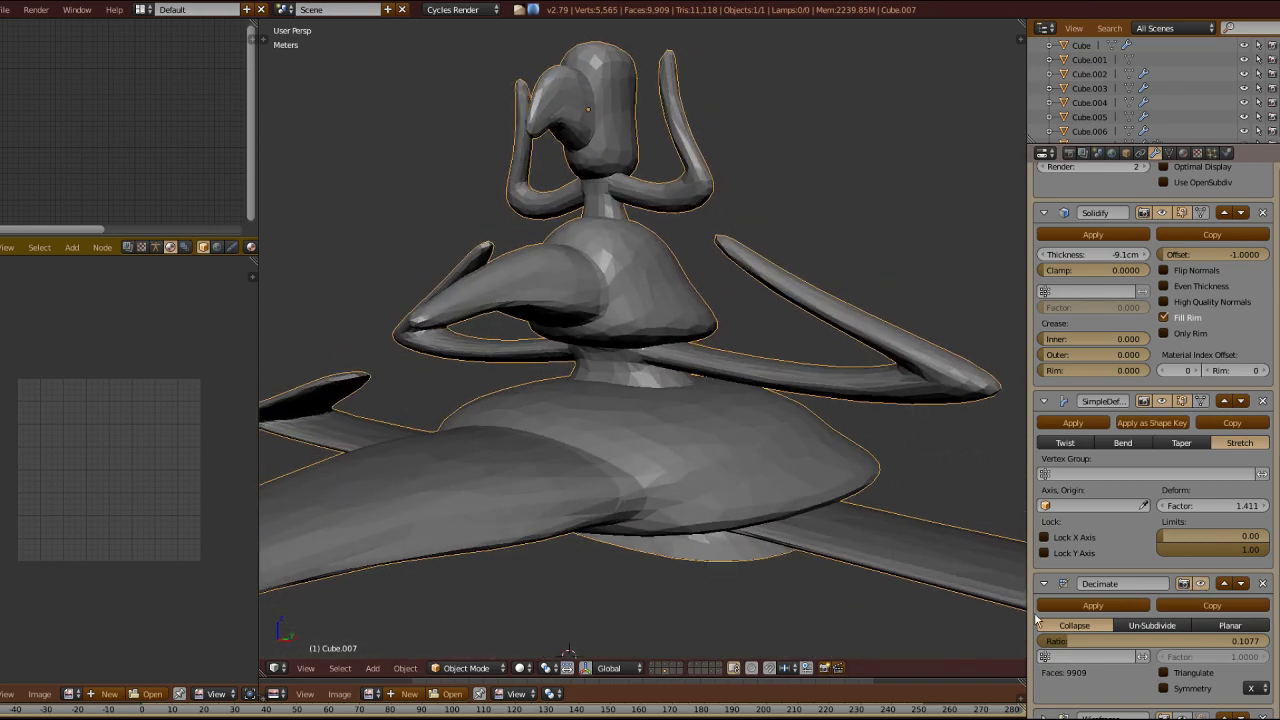
Step: Enable the Wireframe modifier's viewport display on the decimated mesh
scroll(1118, 657, down, 3)
click(1181, 593)
middle_drag(815, 505, 645, 384)
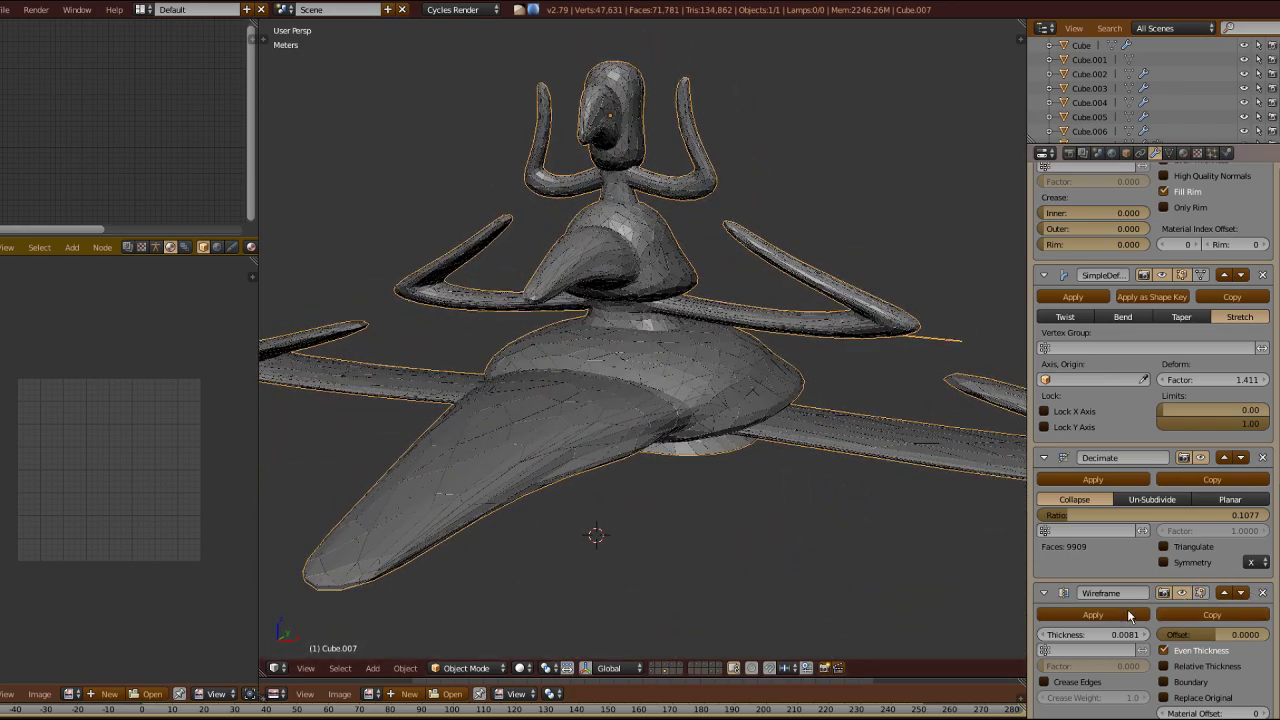
Step: Try the Wireframe modifier above Decimate in the stack and return it below Decimate
click(1223, 593)
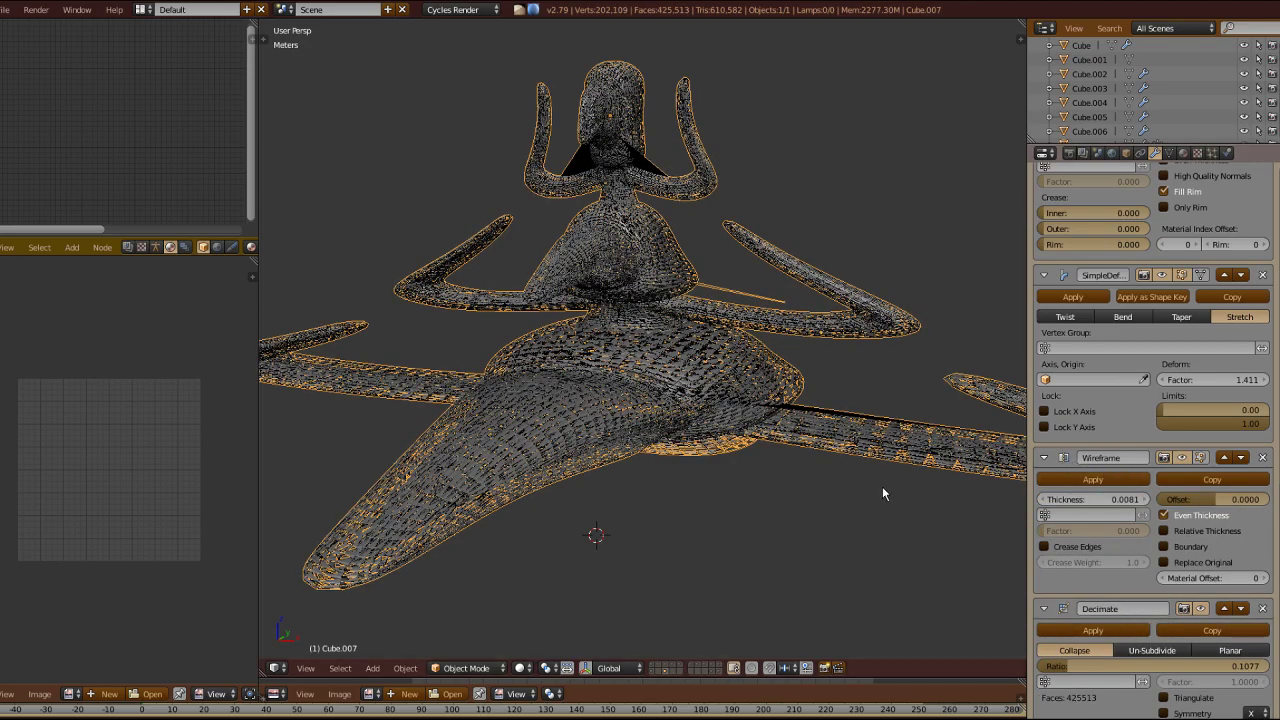
scroll(729, 194, up, 2)
middle_drag(502, 370, 776, 415)
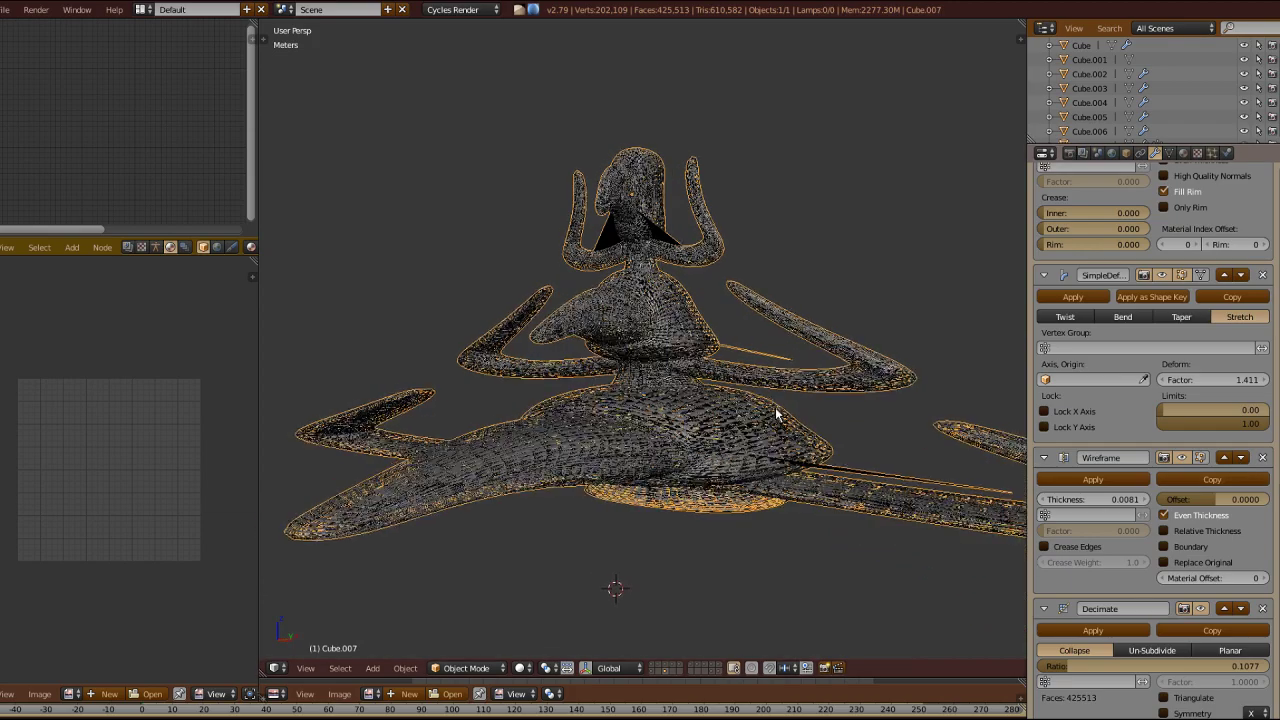
click(1240, 457)
middle_drag(790, 470, 740, 451)
scroll(700, 300, up, 6)
scroll(697, 290, down, 8)
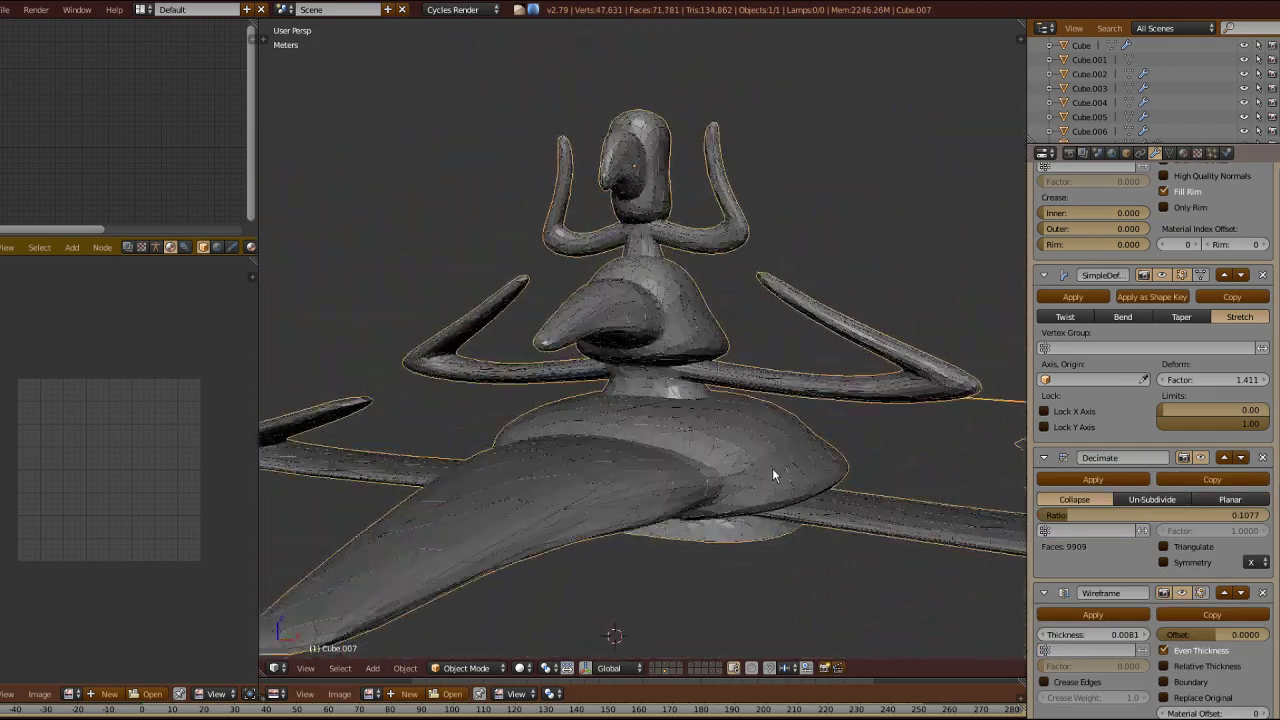
Step: Examine the vertex group's weights on the figure in Weight Paint mode and return to Object Mode
click(1169, 152)
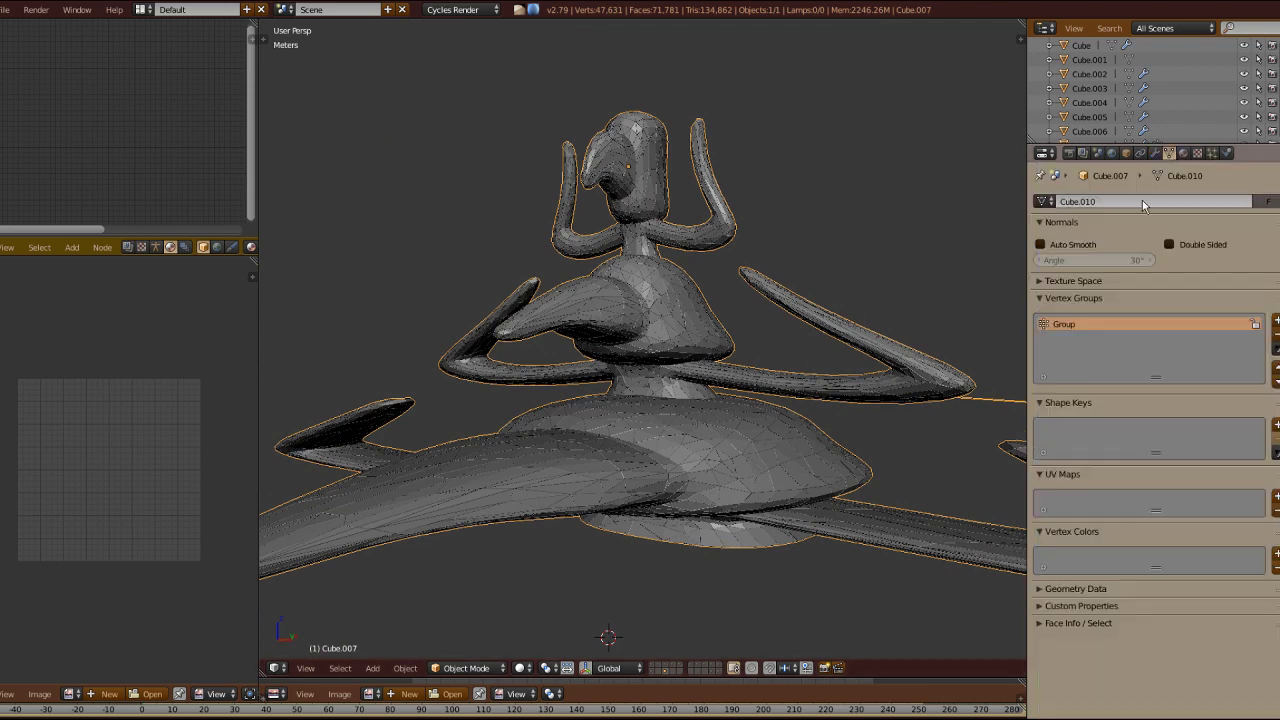
scroll(677, 274, up, 3)
key(ctrl+Tab)
scroll(737, 296, down, 4)
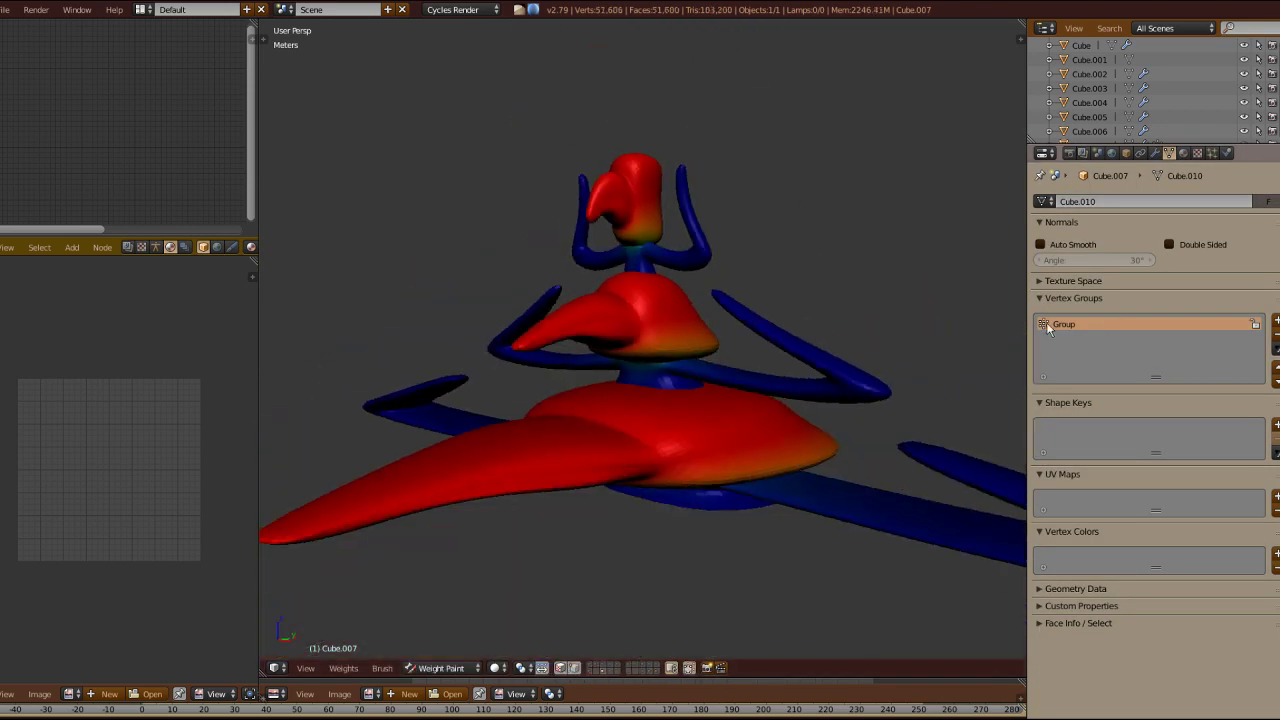
click(818, 229)
Step: Assign the vertex group "Group" to the SimpleDeform modifier and invert its influence
click(1155, 152)
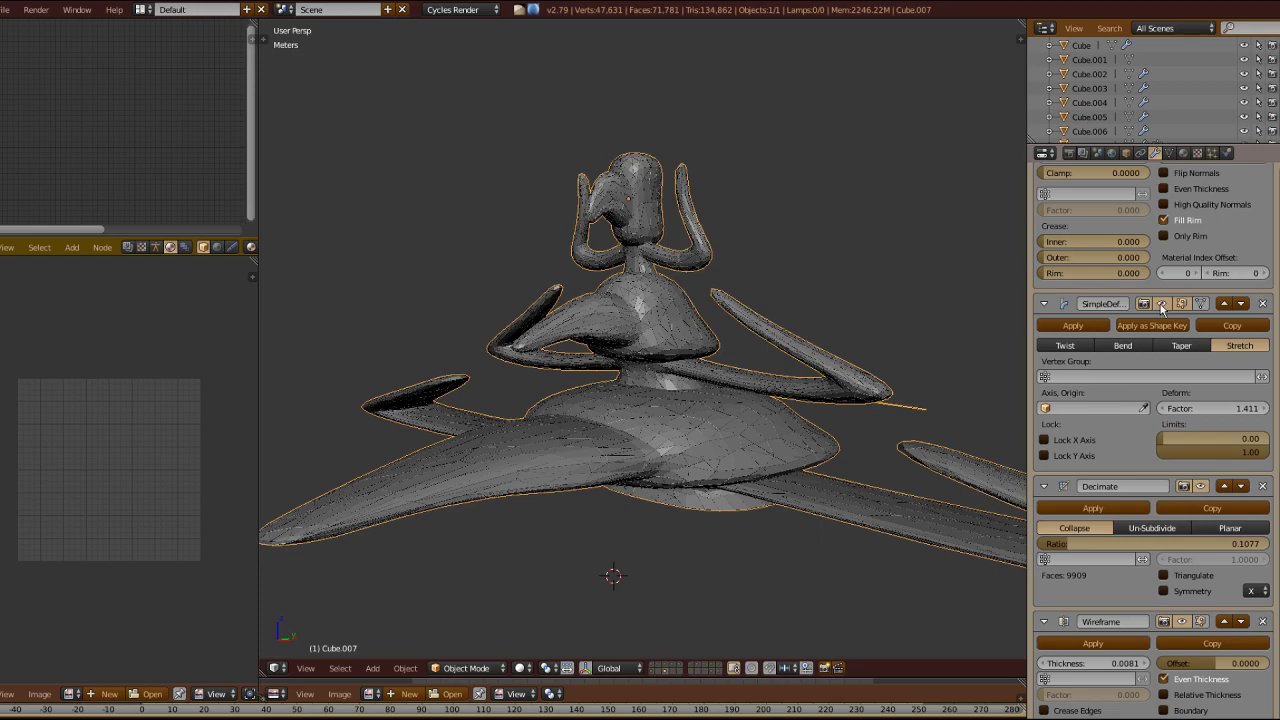
click(1150, 376)
click(1113, 400)
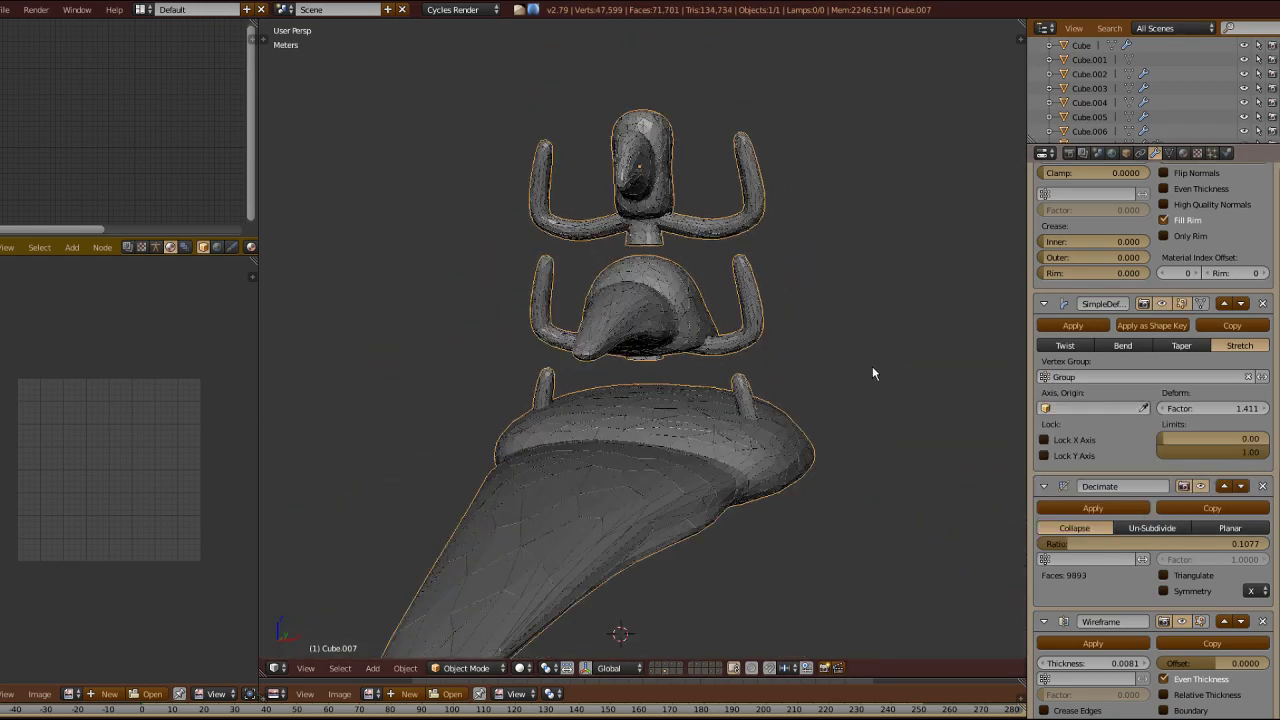
middle_drag(872, 373, 840, 400)
click(1262, 377)
scroll(817, 380, down, 3)
Step: Clear and reassign "Group" in the SimpleDeform modifier to compare the stretch with and without the vertex group
click(1248, 376)
click(1150, 376)
click(1113, 400)
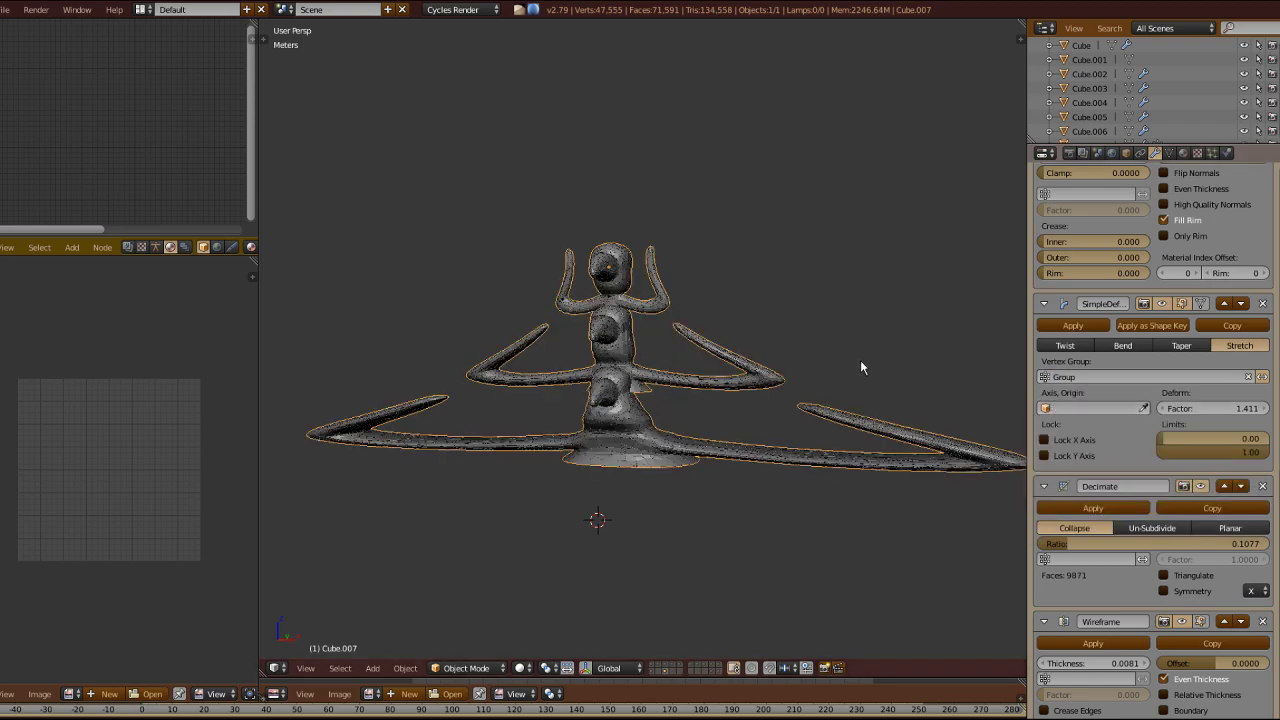
click(1248, 376)
click(1150, 376)
click(1113, 400)
middle_drag(850, 370, 878, 373)
click(1150, 376)
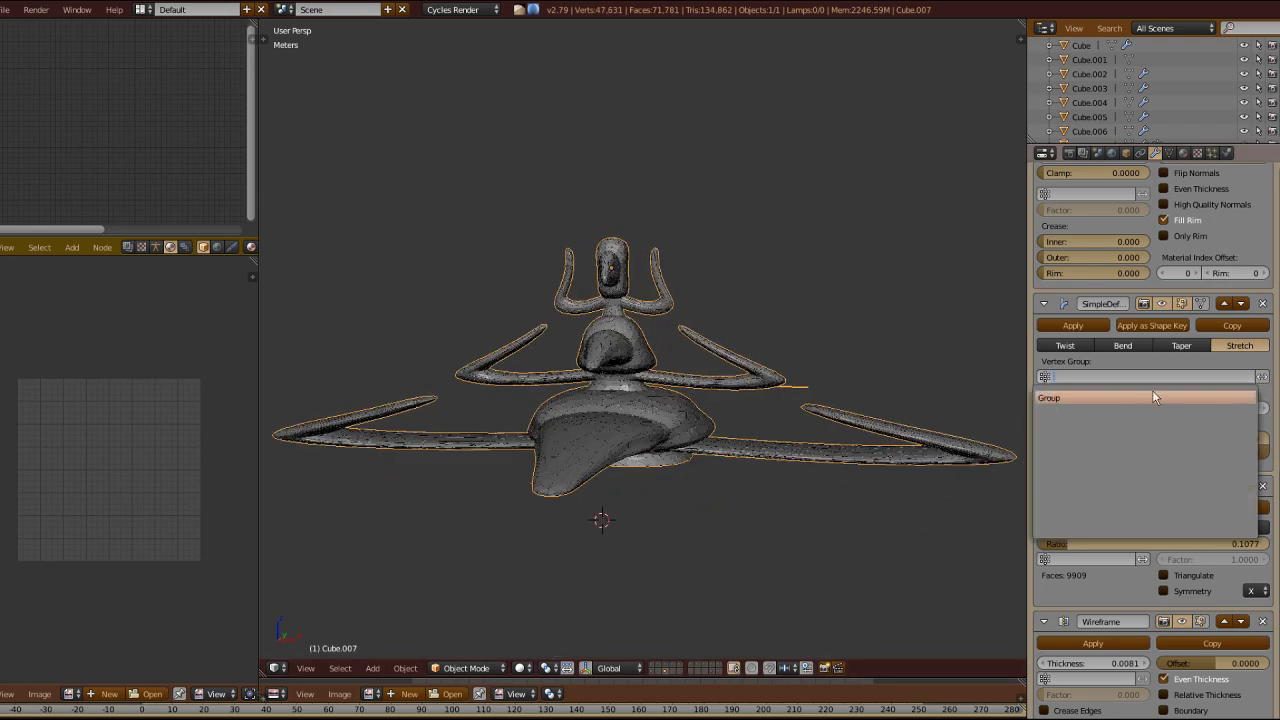
click(1152, 397)
middle_drag(650, 420, 807, 378)
Step: Collapse the SimpleDeform and Decimate settings and move the Array modifier down past Subsurf, Solidify and SimpleDeform
scroll(1150, 400, up, 5)
click(1043, 545)
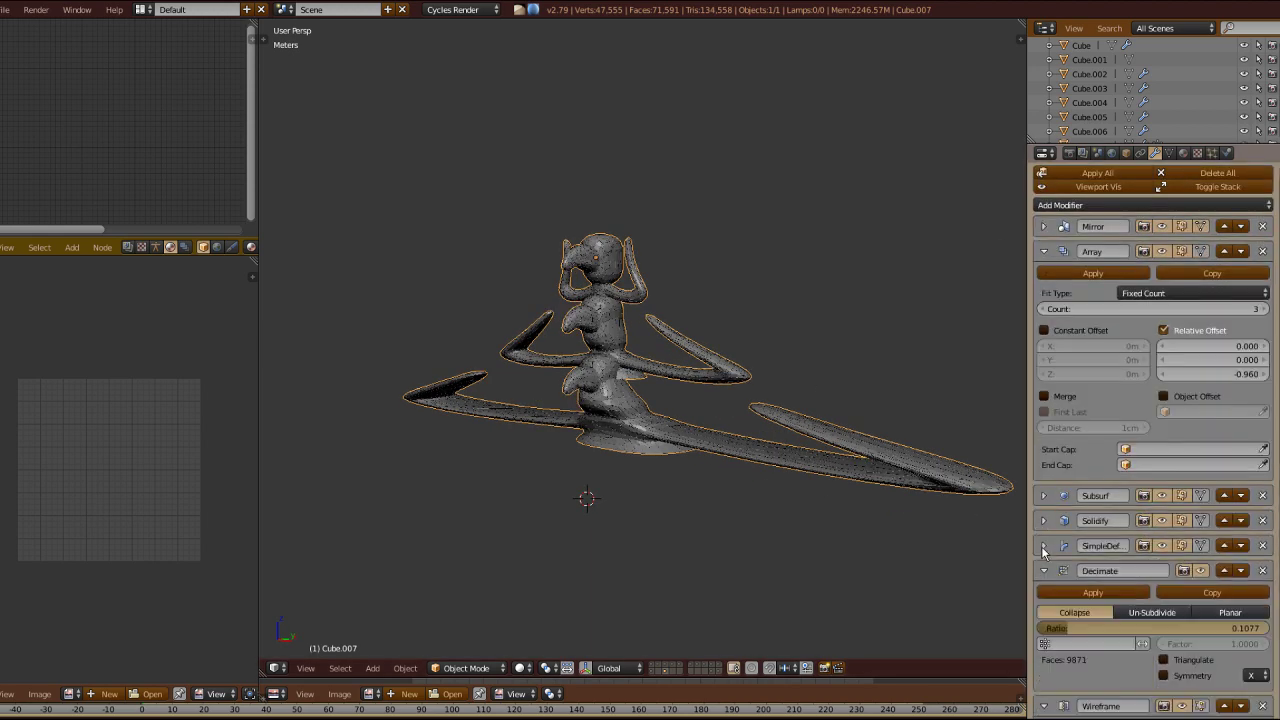
click(1043, 570)
click(1253, 280)
click(1253, 305)
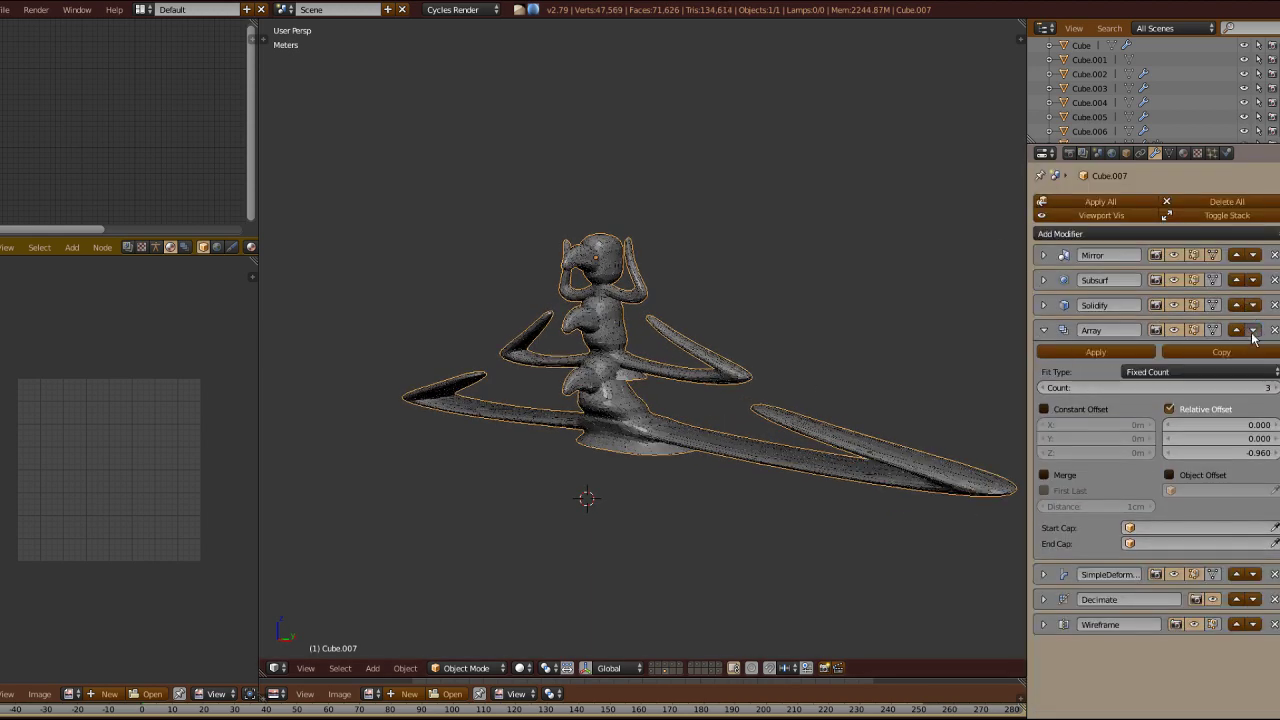
click(1253, 330)
scroll(745, 266, up, 2)
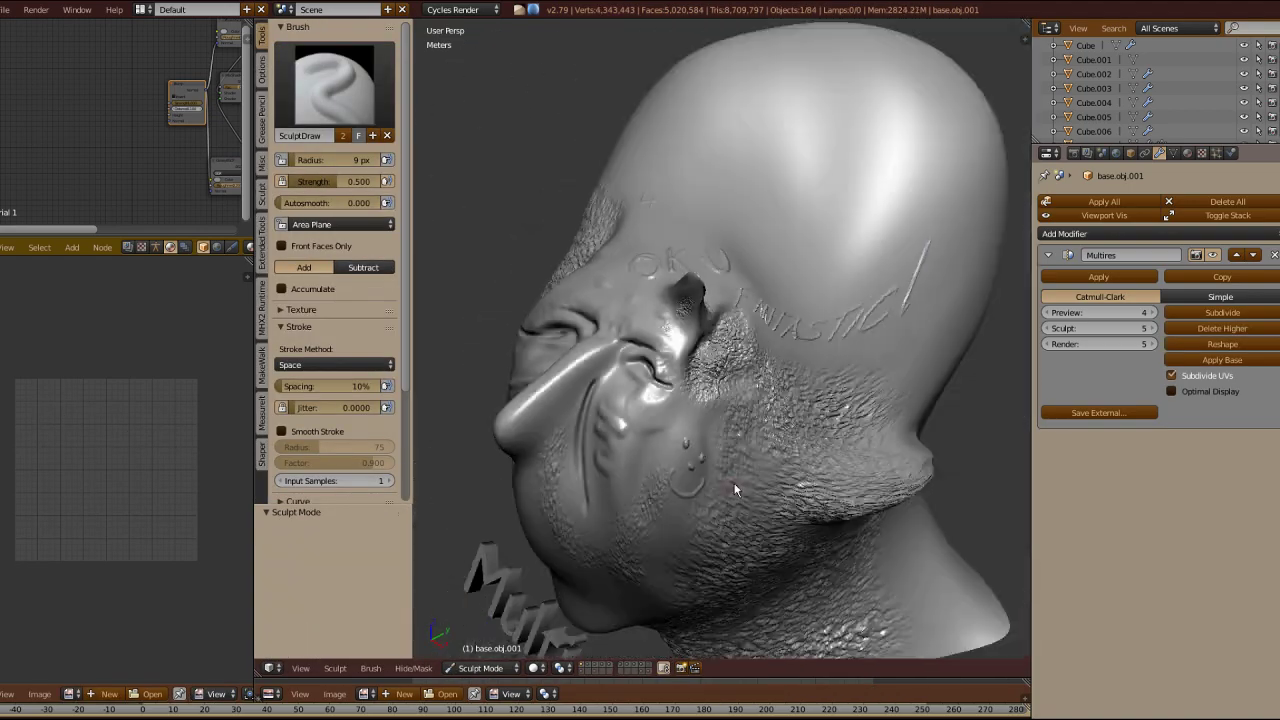
Step: Lower the Sculpt subdivision level of the sculpted head's Multires modifier
drag(1130, 328, 1096, 324)
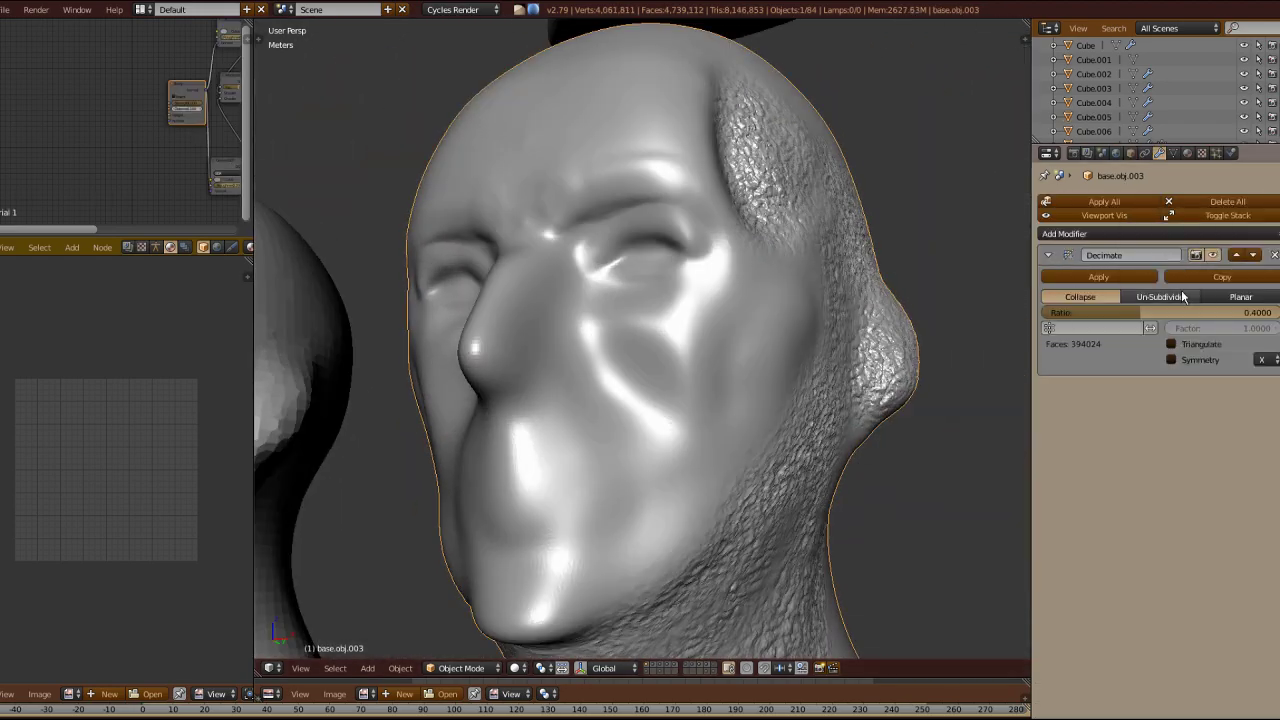
Step: Try the Un-Subdivide mode on the second head's Decimate modifier and return it to Collapse
click(1183, 297)
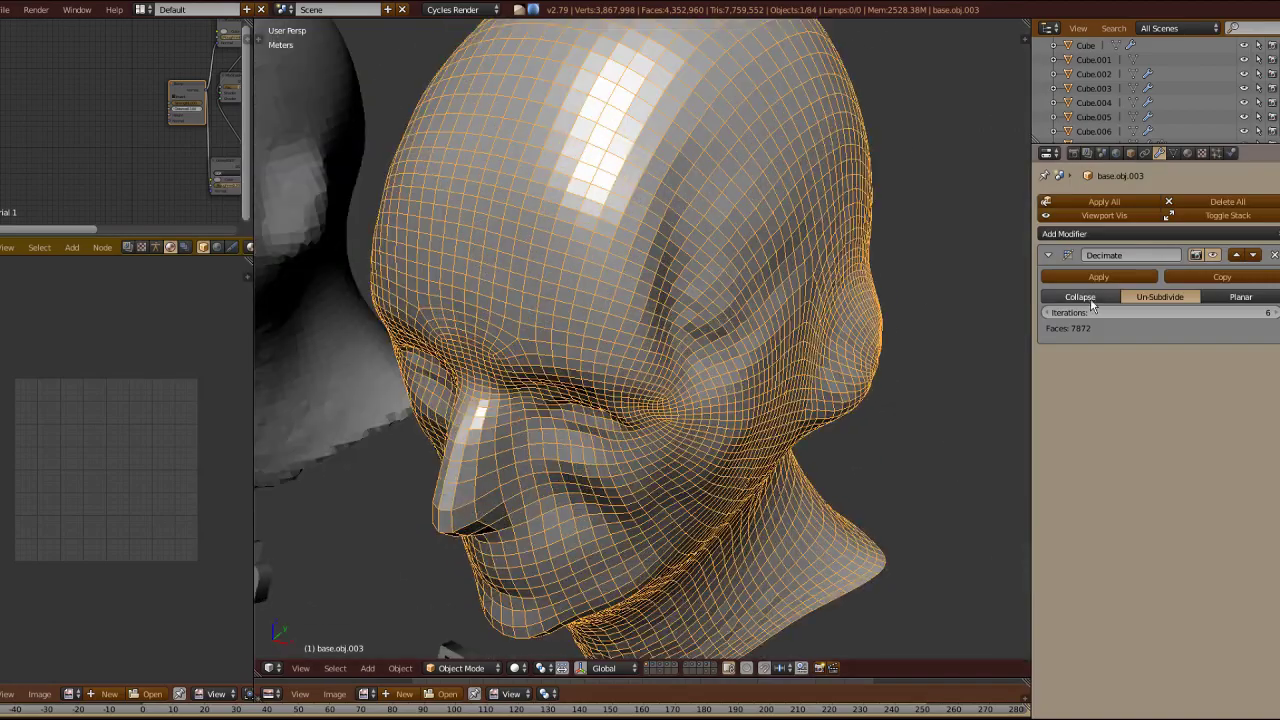
click(1080, 297)
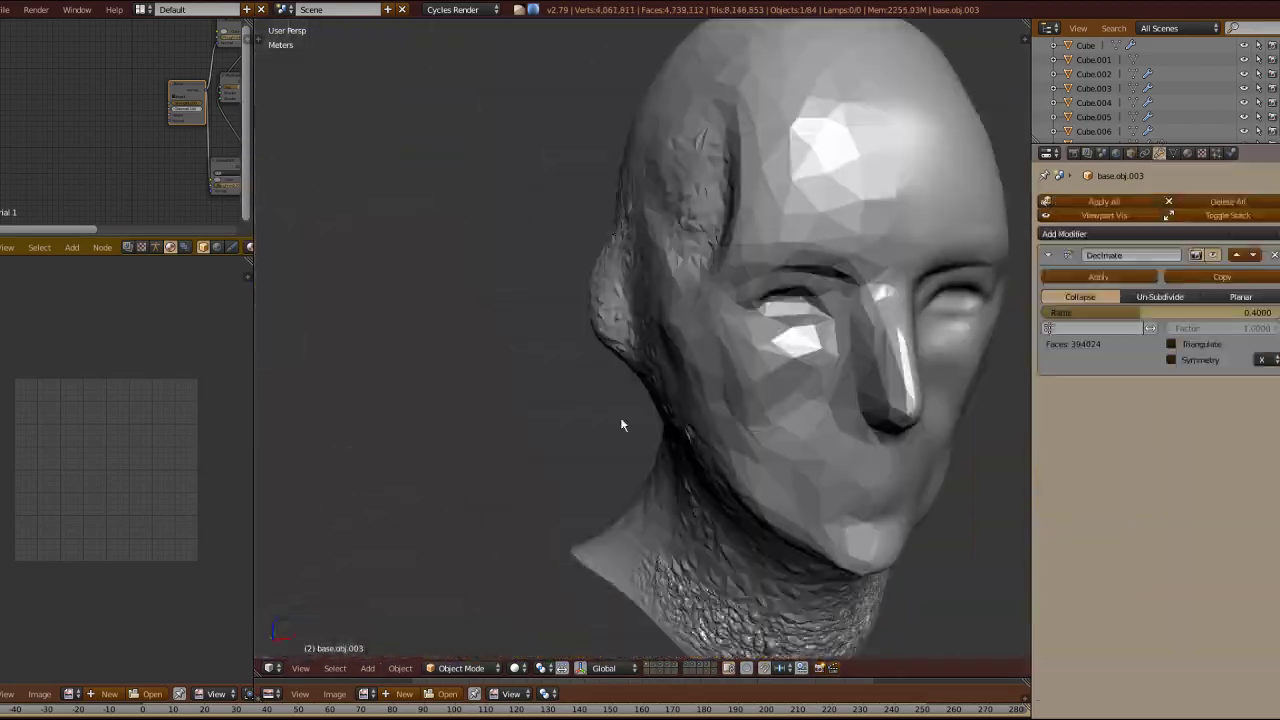
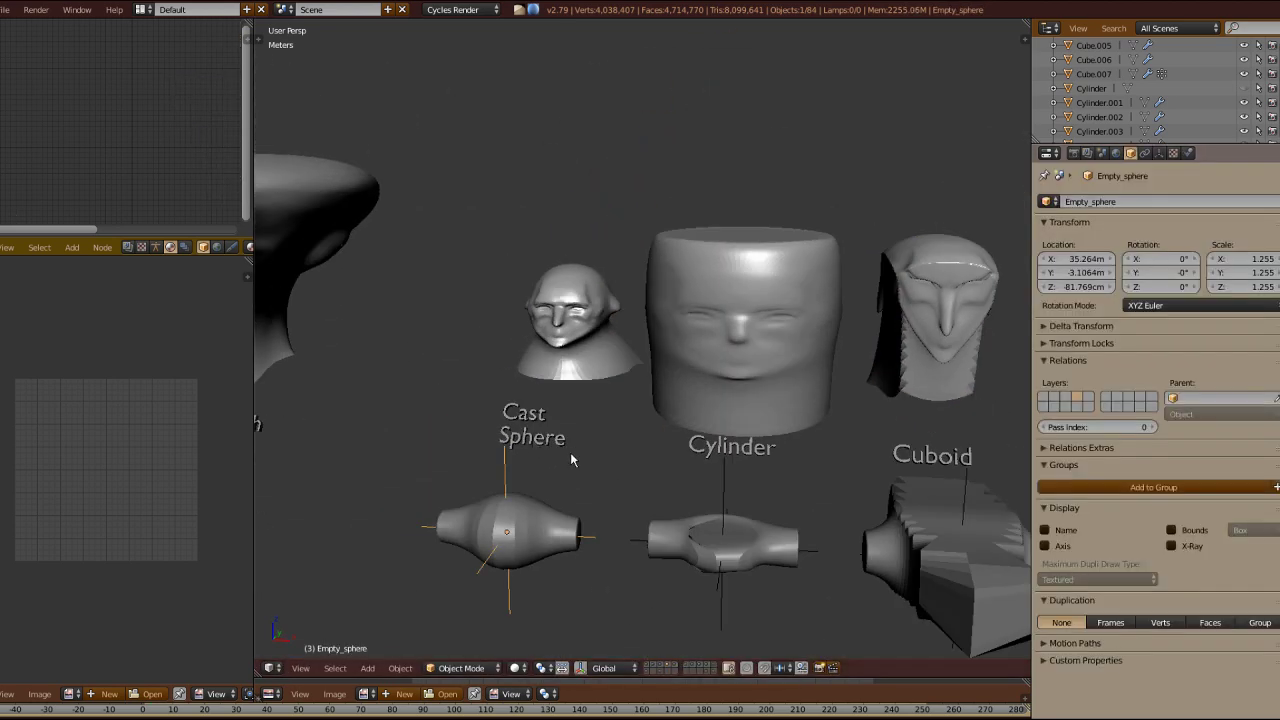
Step: Move the empty that controls the Cast Sphere example
key(g)
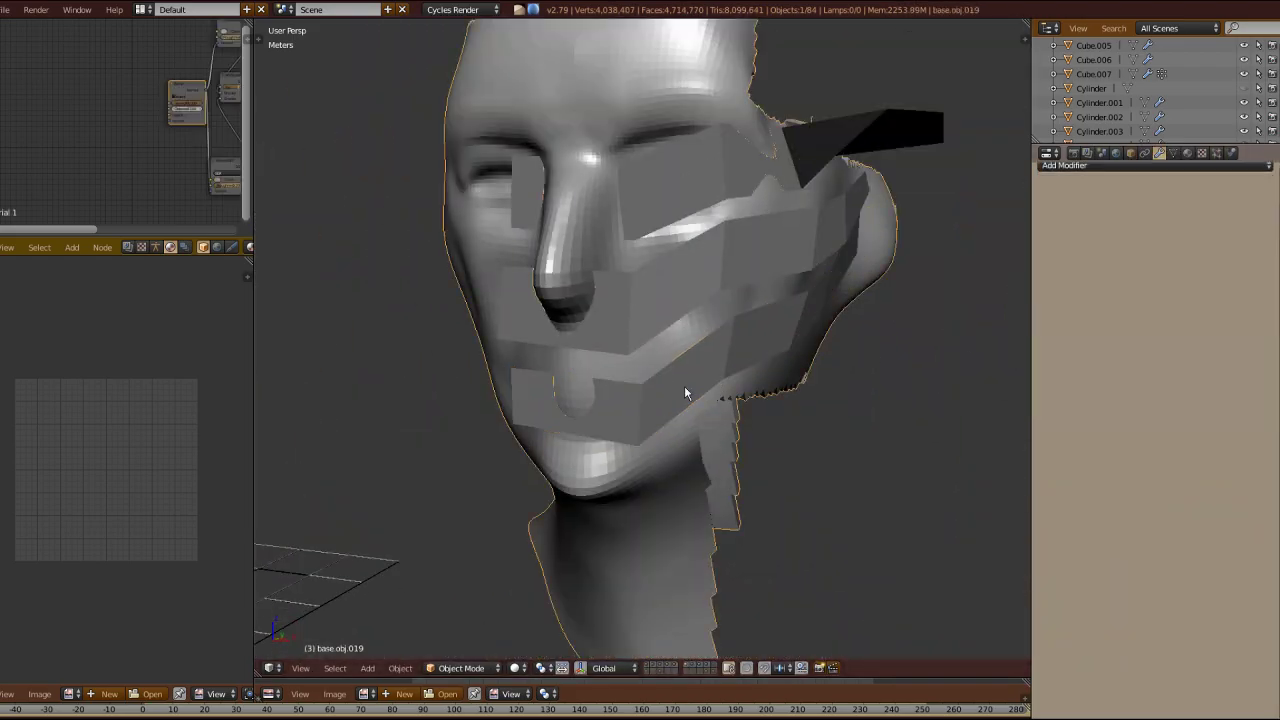
Step: Extend the shrinkwrapped plane over the eyes with extra faces across the nose bridge and forehead in Edit Mode
key(Tab)
key(a)
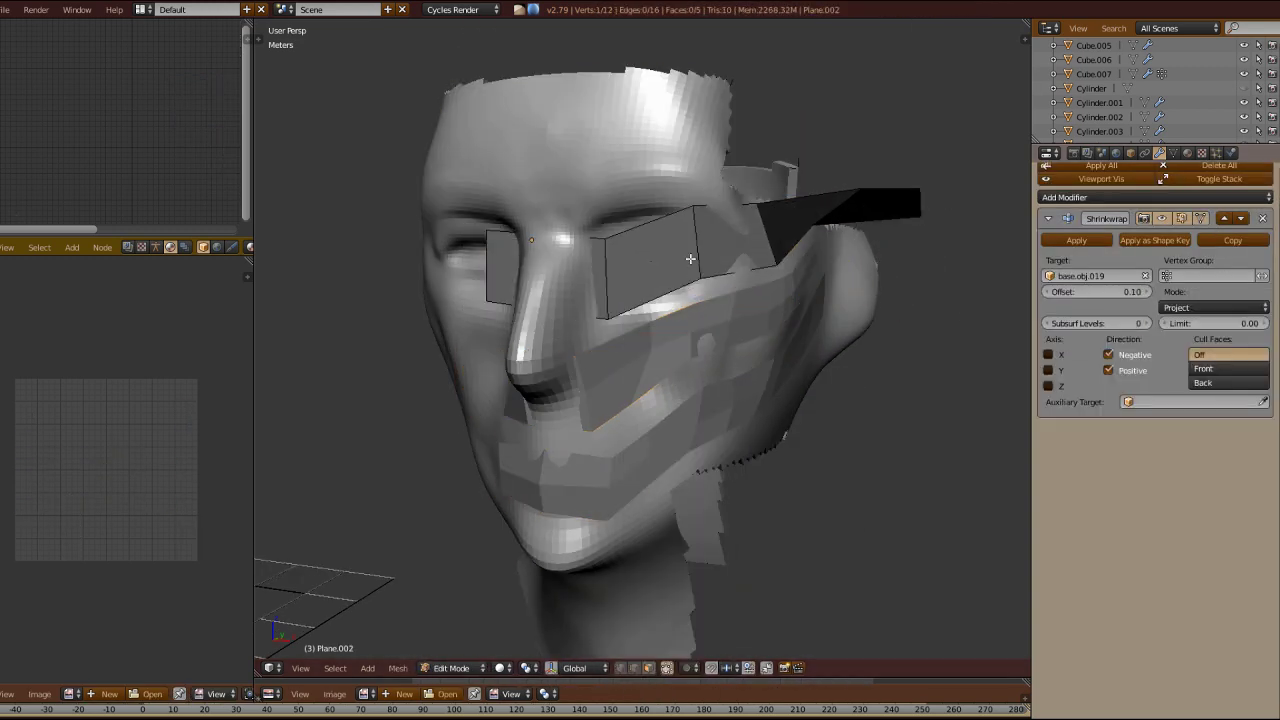
key(Tab)
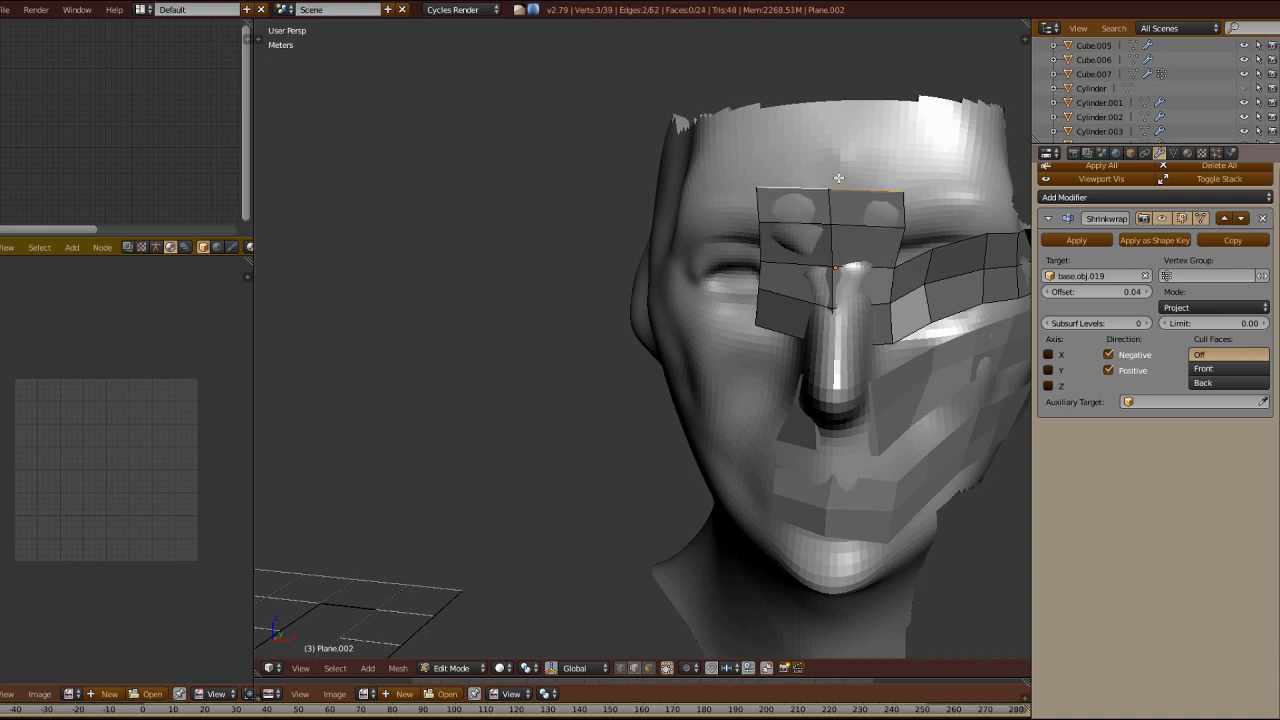
scroll(838, 178, up, 3)
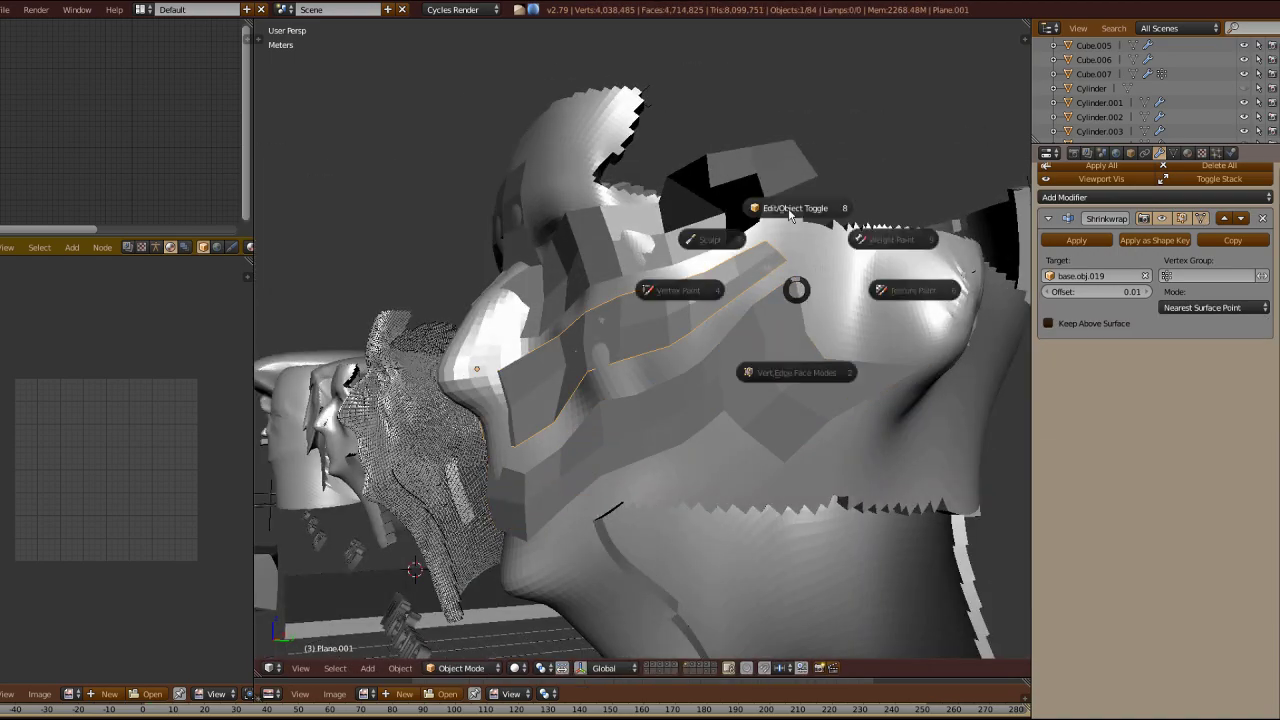
click(828, 252)
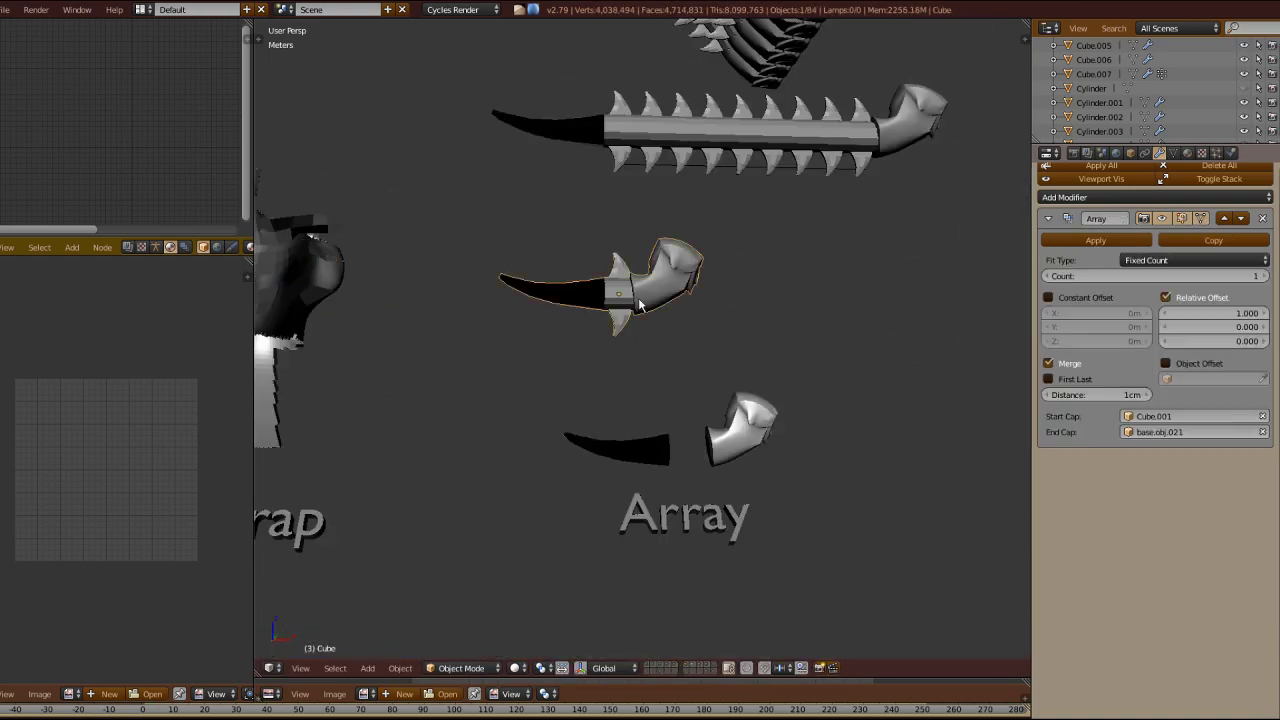
shift+middle_drag(1006, 300, 668, 268)
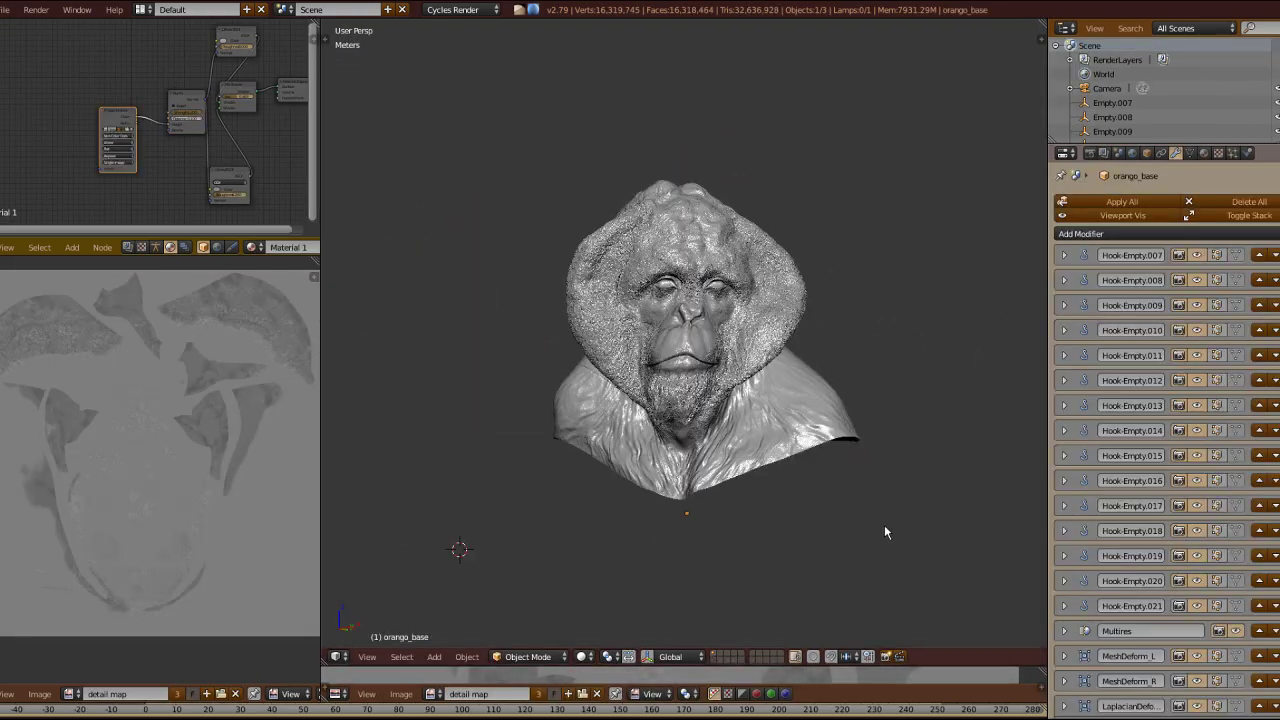
Step: Examine the fully detailed orangutan bust from several angles, including close views of the face and beard
scroll(1140, 440, down, 4)
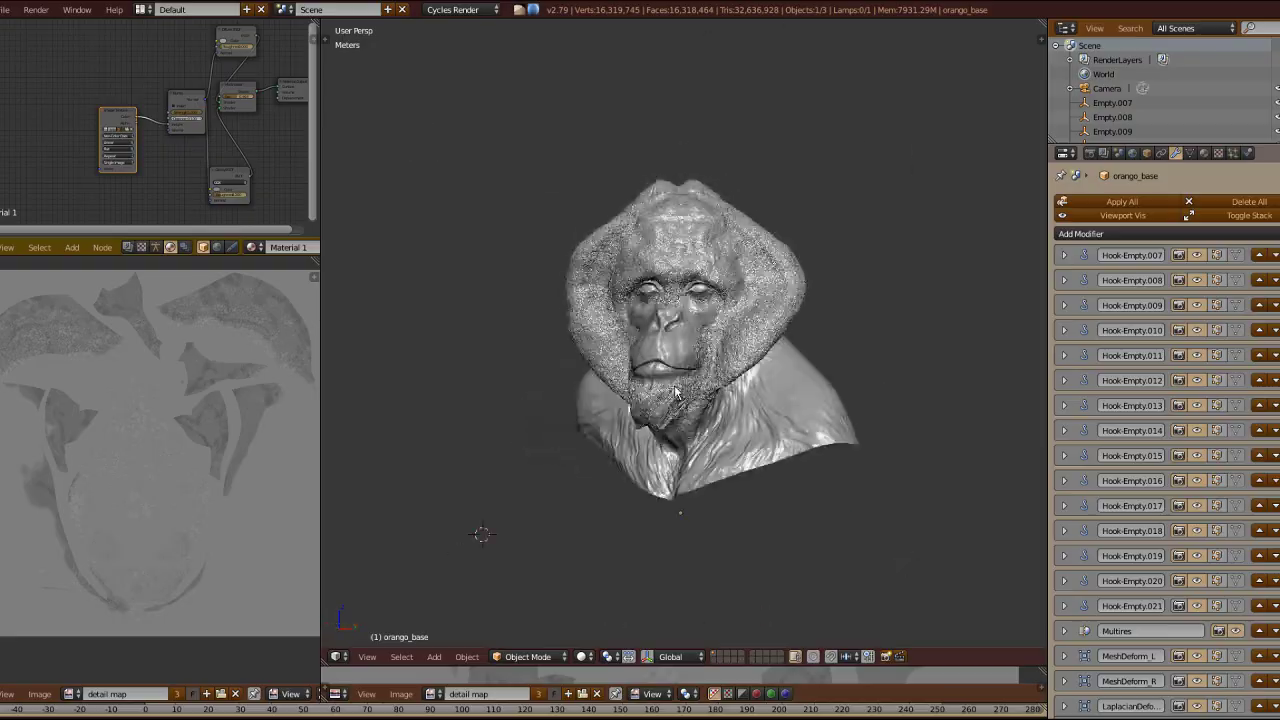
scroll(676, 393, up, 5)
key(shift+space)
shift+middle_drag(687, 308, 904, 474)
scroll(689, 345, down, 2)
scroll(686, 350, up, 4)
scroll(865, 403, down, 3)
key(shift+space)
scroll(900, 440, up, 4)
middle_drag(880, 290, 760, 348)
scroll(855, 358, up, 5)
scroll(771, 353, down, 3)
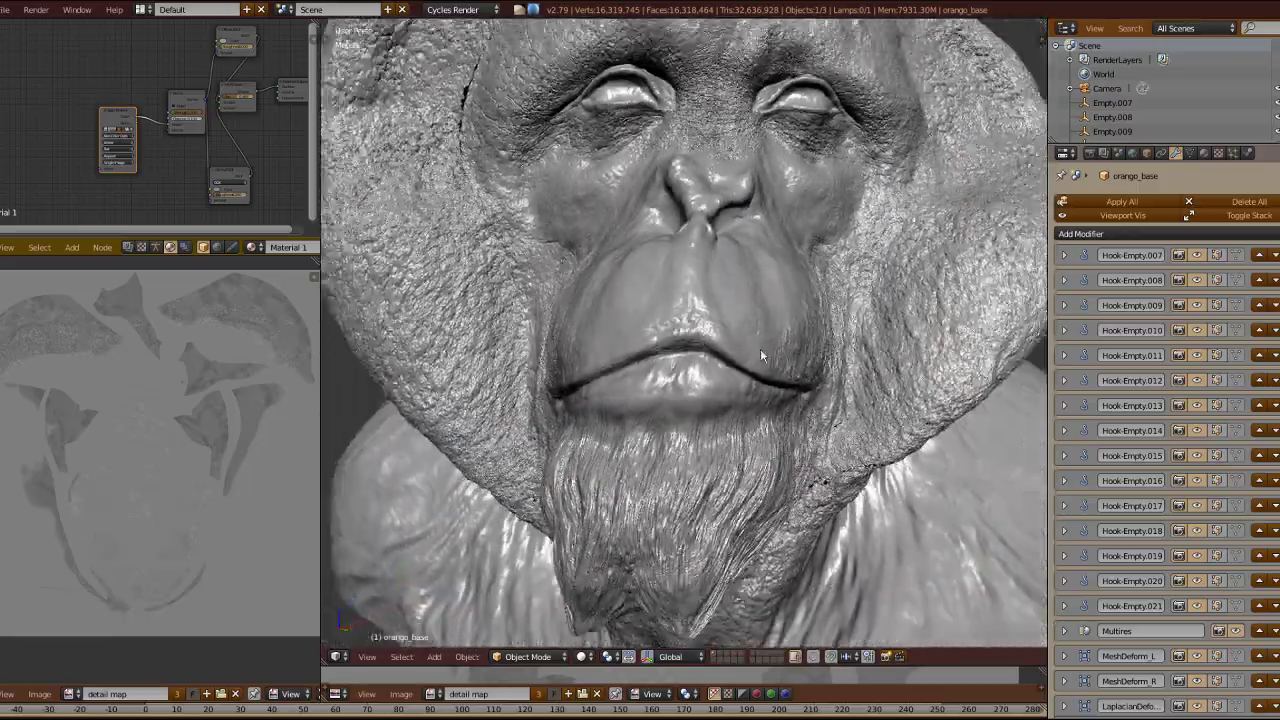
scroll(760, 355, down, 4)
scroll(686, 405, up, 4)
middle_drag(677, 492, 1072, 342)
scroll(560, 563, down, 4)
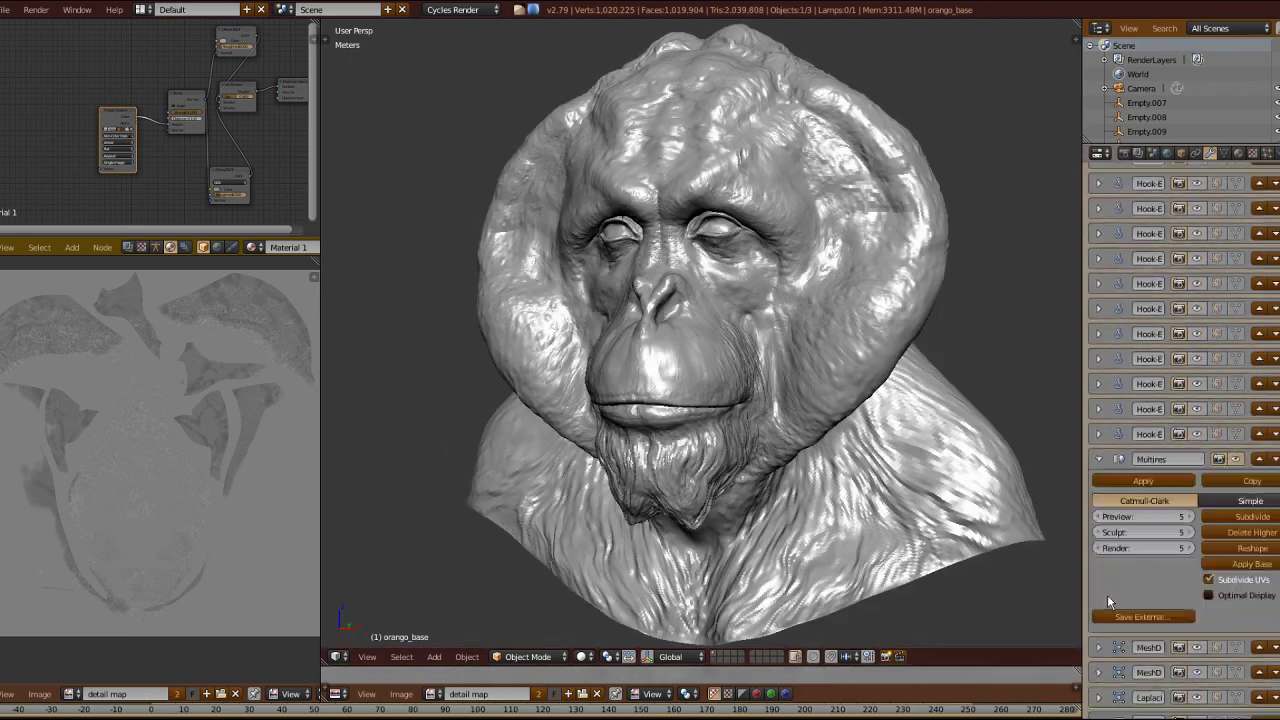
Step: Inspect the orangutan's low-resolution base mesh in Edit Mode, then its Multires detail in Sculpt Mode
scroll(1108, 601, down, 3)
middle_drag(634, 437, 820, 400)
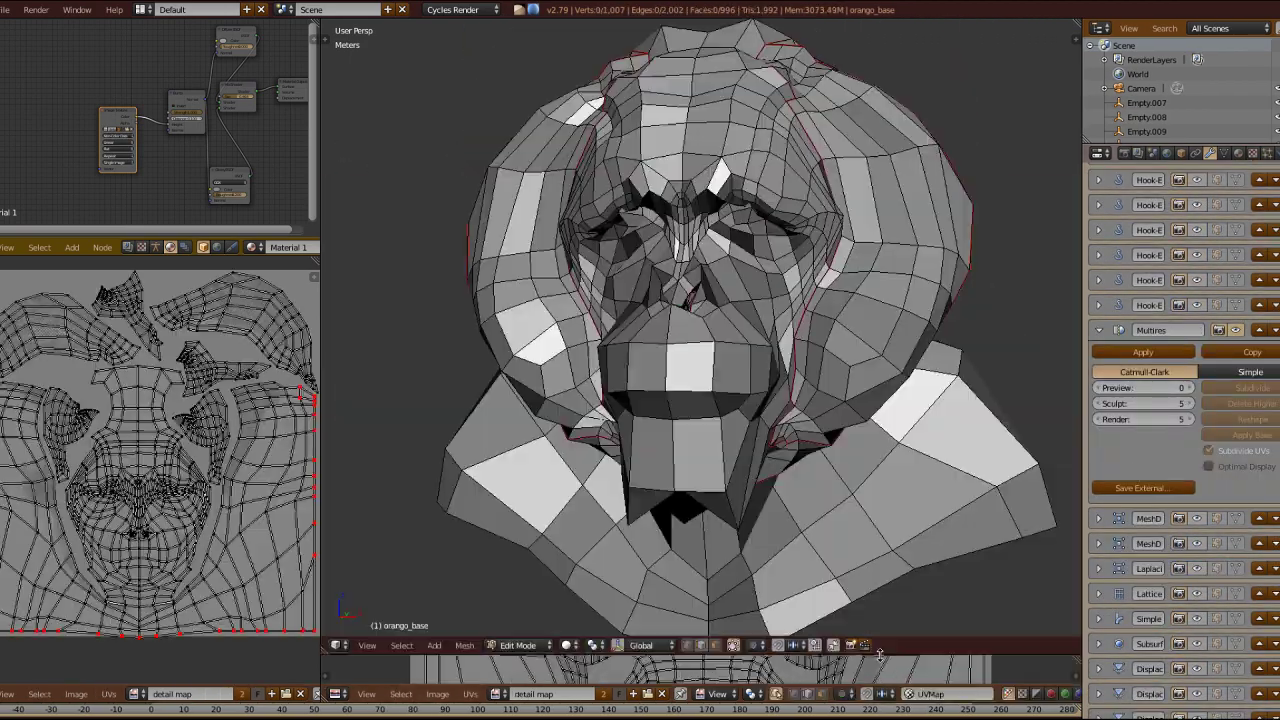
key(Tab)
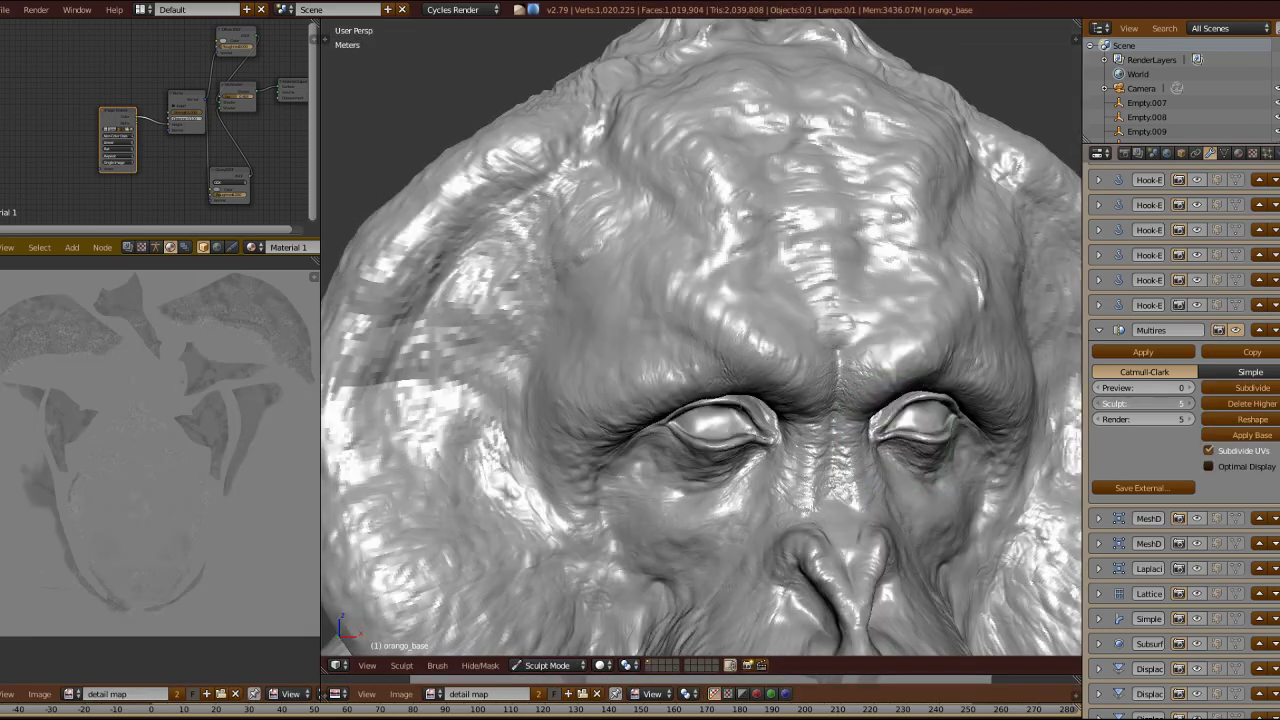
mouse_move(700, 380)
middle_down()
mouse_move(720, 330)
mouse_move(950, 307)
mouse_move(705, 293)
mouse_move(953, 404)
mouse_move(897, 461)
middle_up()
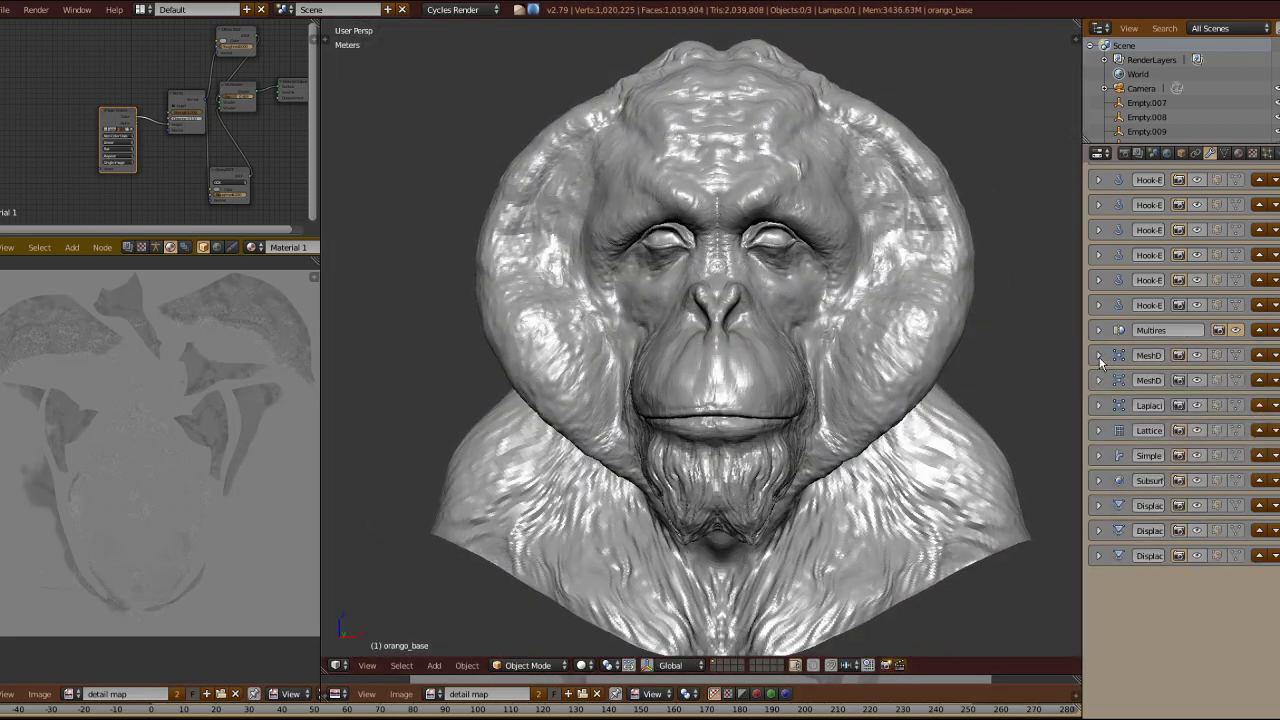
Step: Expand the MeshDeform_L and MeshDeform_R modifiers, enable them in the viewport and show the layer with the deform cages
click(1099, 358)
click(1099, 487)
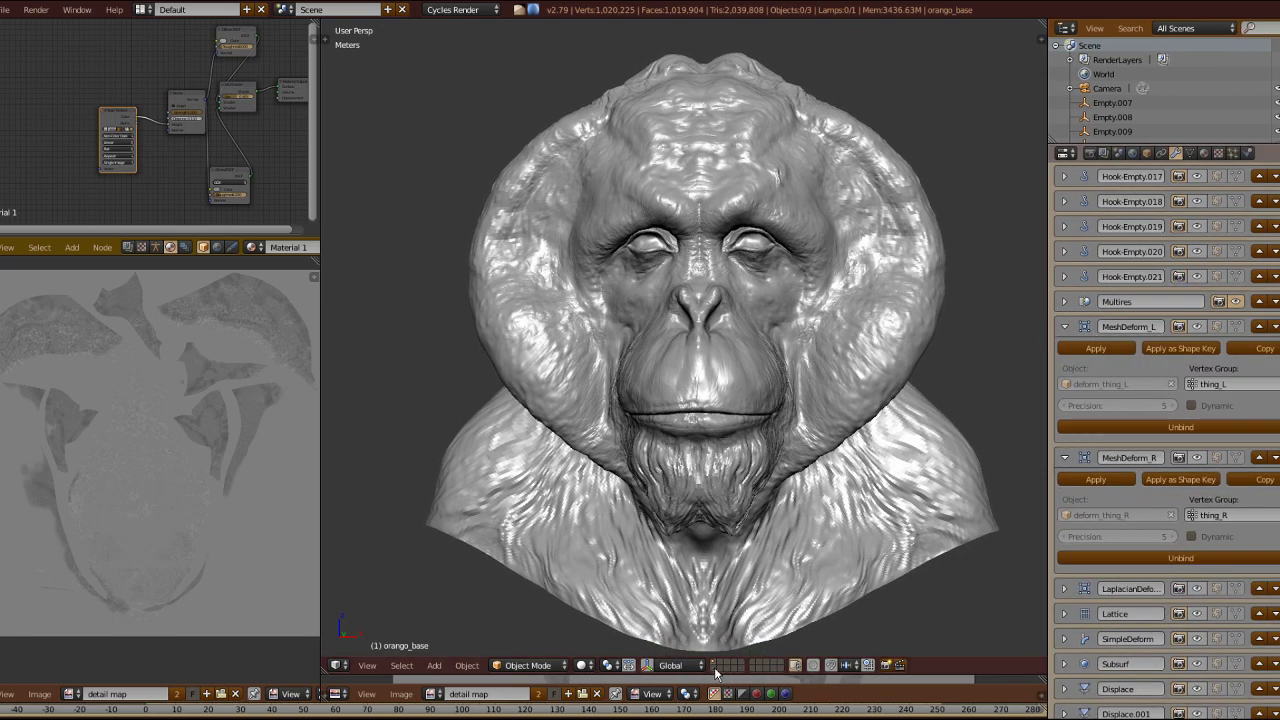
middle_drag(738, 627, 905, 345)
scroll(975, 360, up, 2)
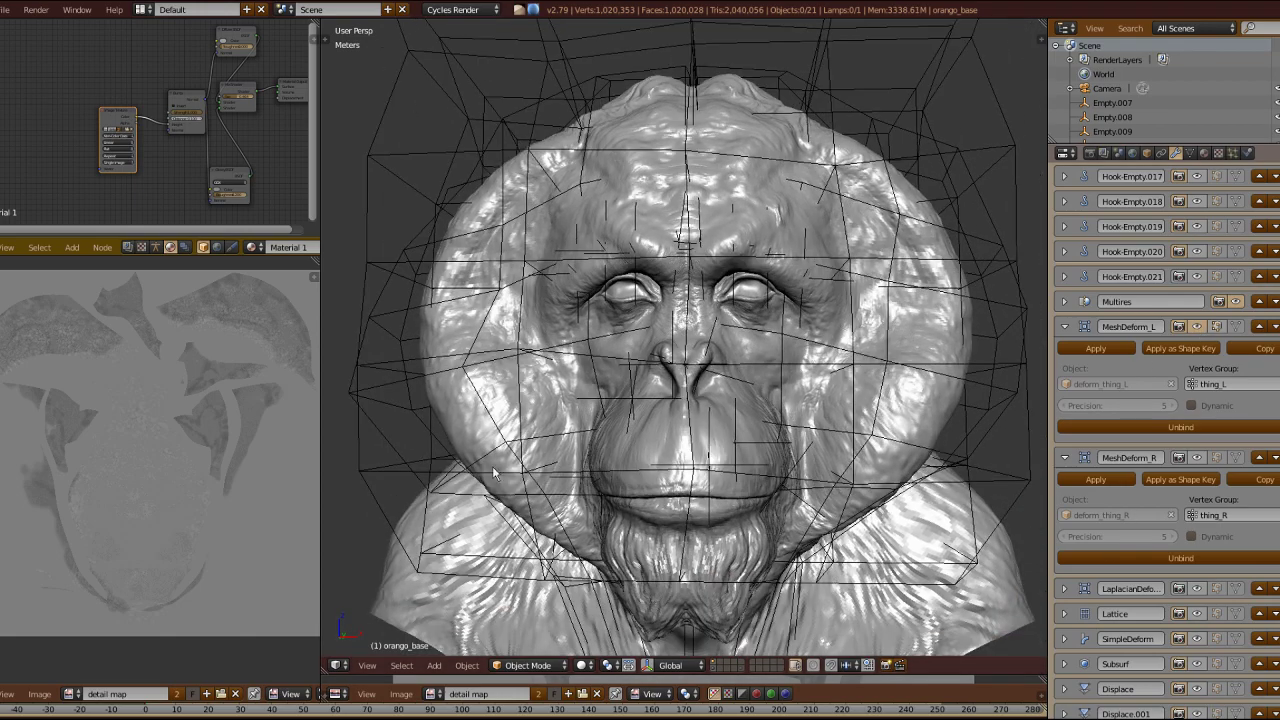
Step: Try rotating three side faces of the deform_thing_L cage about the global X axis in Edit Mode
middle_drag(495, 420, 558, 448)
right_click(429, 342)
middle_drag(429, 342, 372, 325)
shift+right_click(1022, 334)
mouse_move(863, 338)
middle_down()
mouse_move(701, 358)
mouse_move(868, 345)
middle_up()
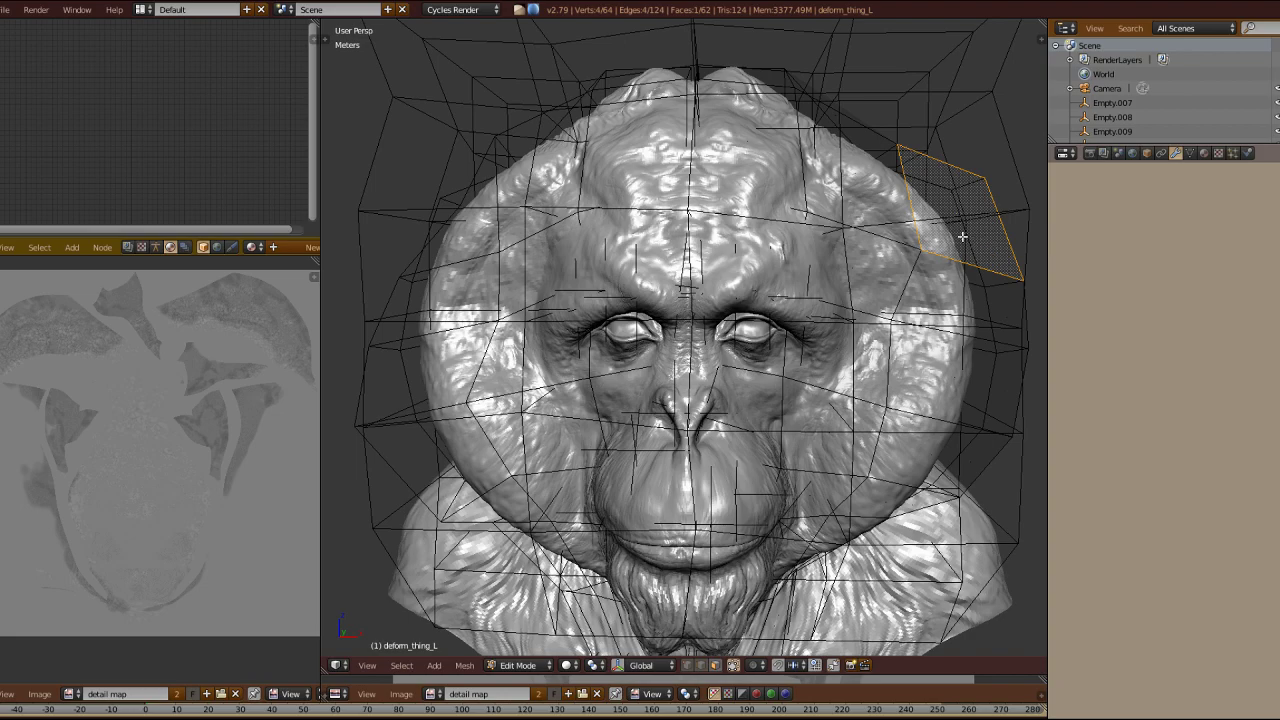
middle_drag(863, 289, 700, 290)
shift+right_click(705, 245)
shift+right_click(690, 247)
mouse_move(705, 245)
middle_down()
mouse_move(665, 250)
mouse_move(699, 242)
middle_up()
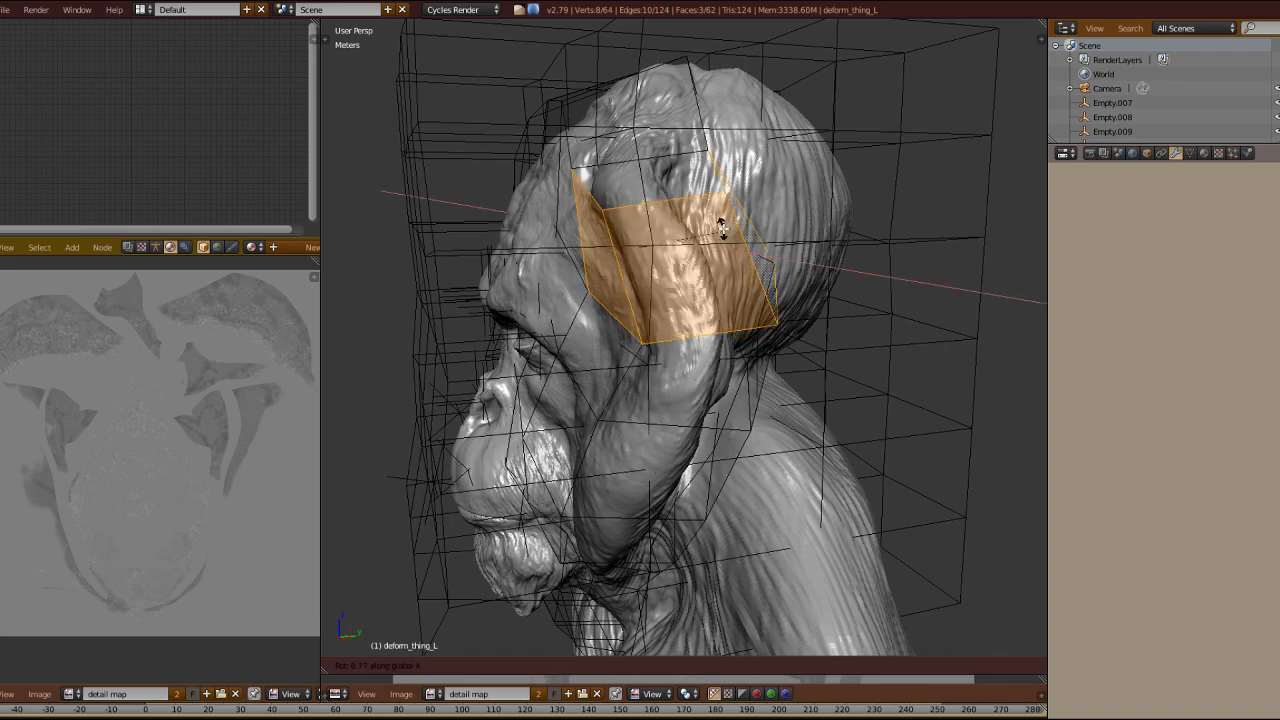
right_click(718, 292)
middle_drag(718, 292, 778, 324)
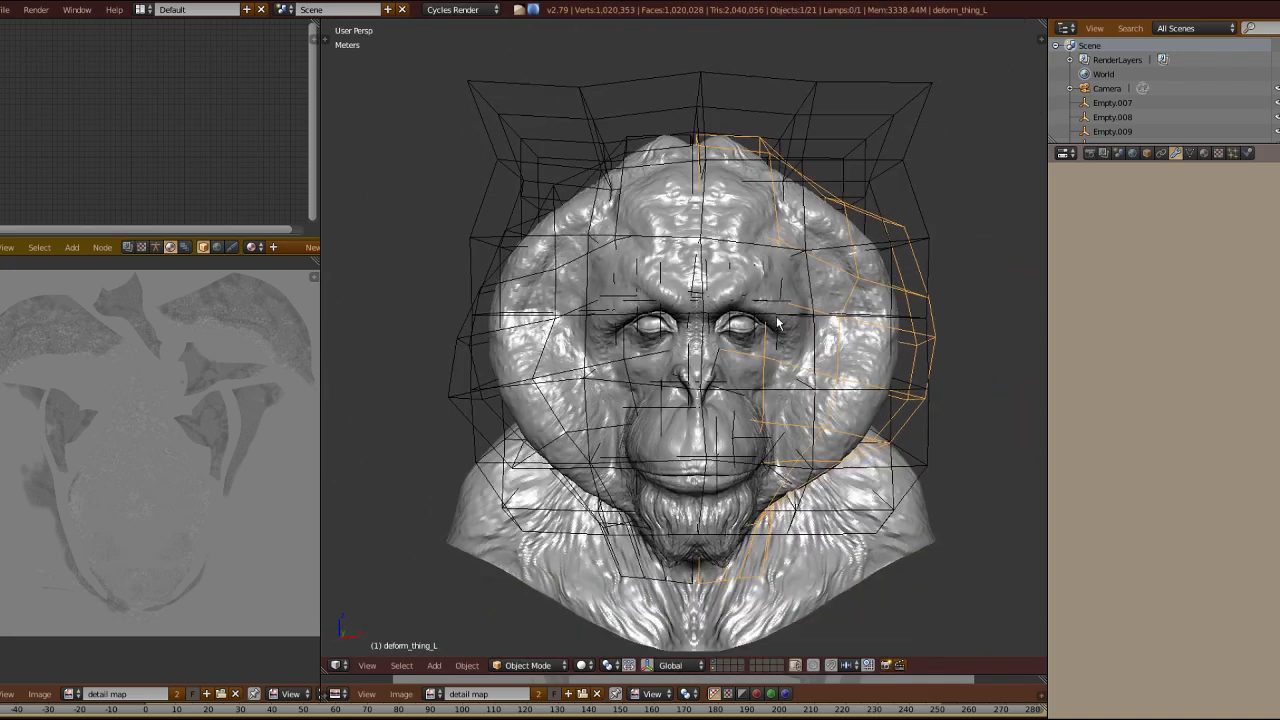
Step: Try rotating three side faces of the deform_thing_R cage freely in Edit Mode and return to Object Mode
right_click(457, 360)
middle_drag(458, 350, 517, 330)
scroll(519, 300, up, 2)
key(Tab)
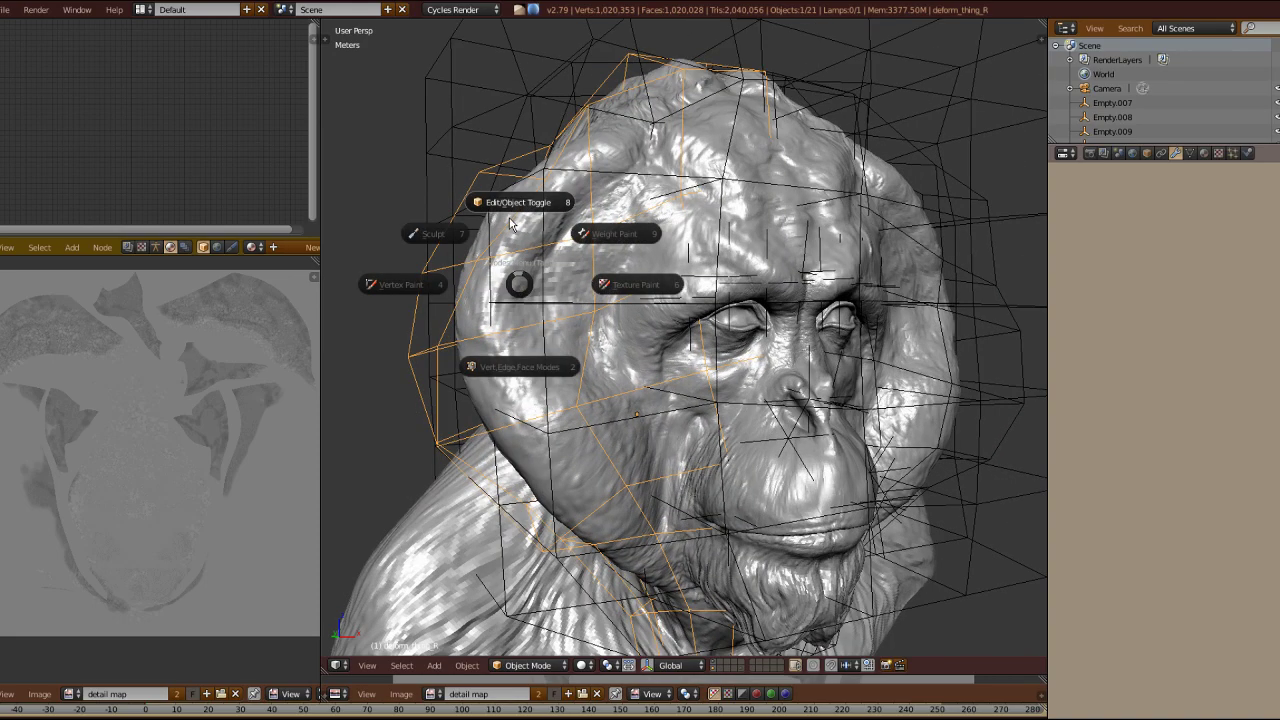
click(510, 224)
middle_drag(510, 224, 698, 315)
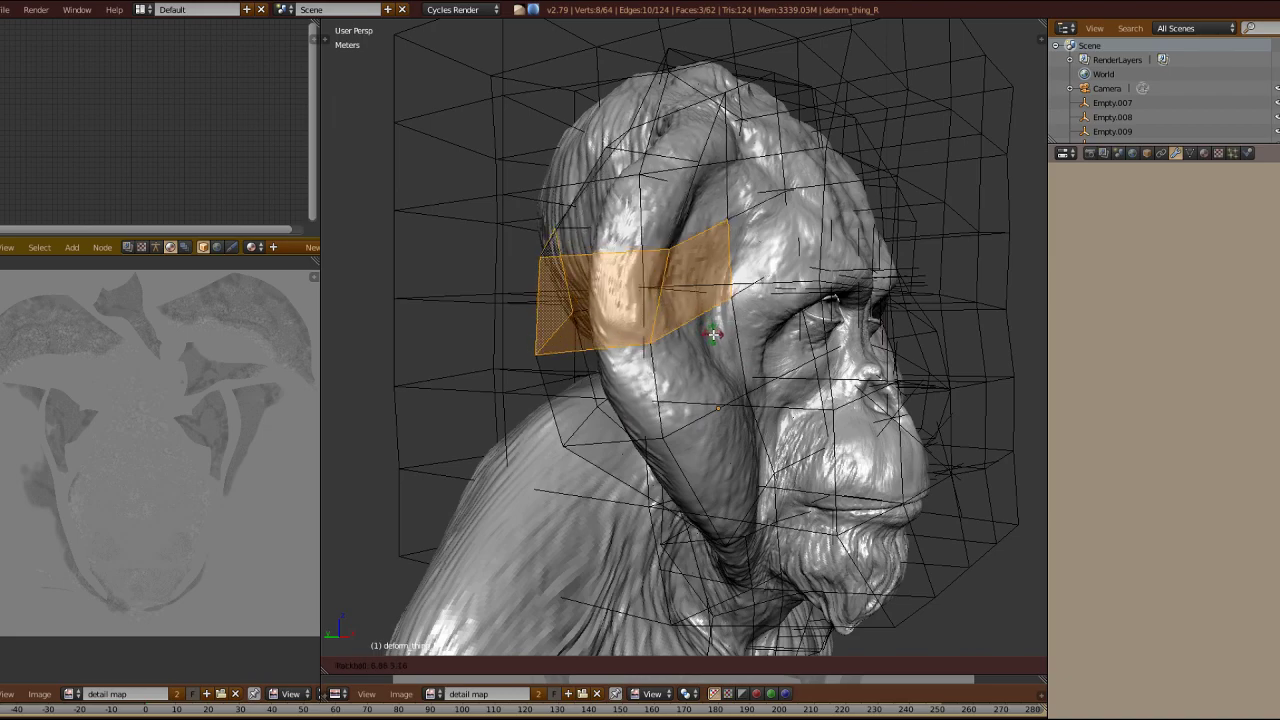
middle_drag(744, 302, 493, 293)
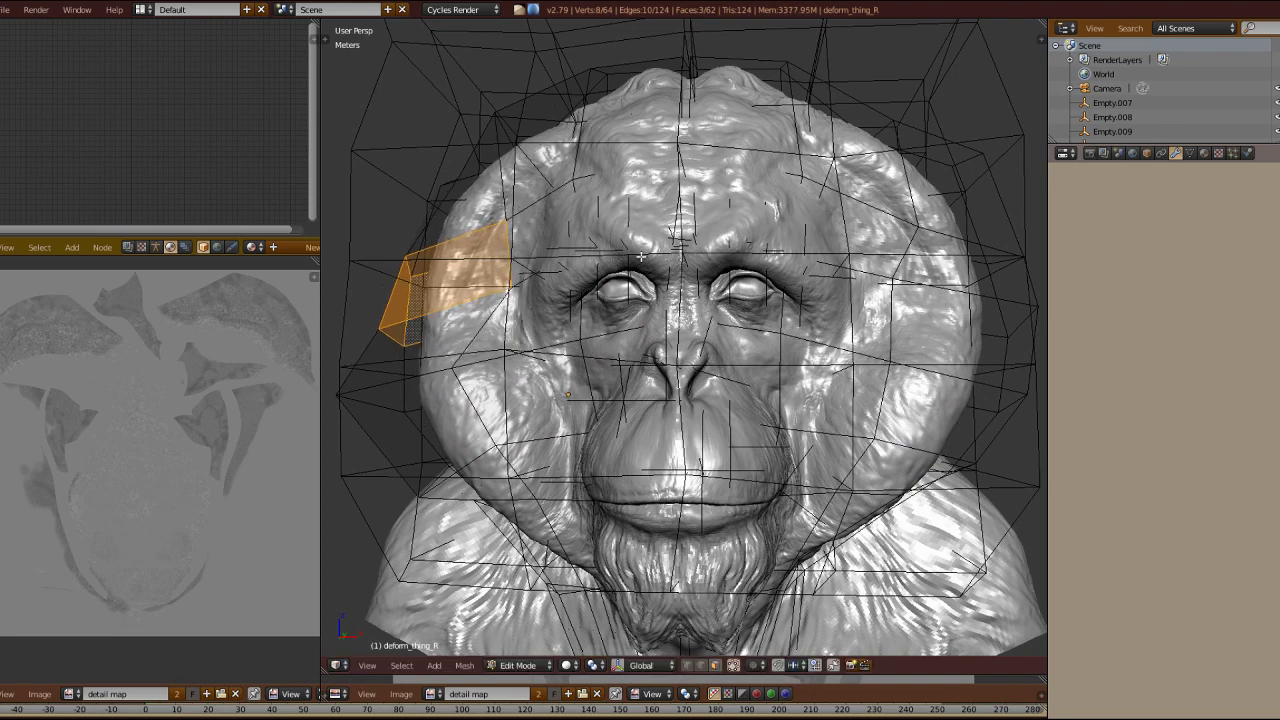
key(Tab)
click(633, 180)
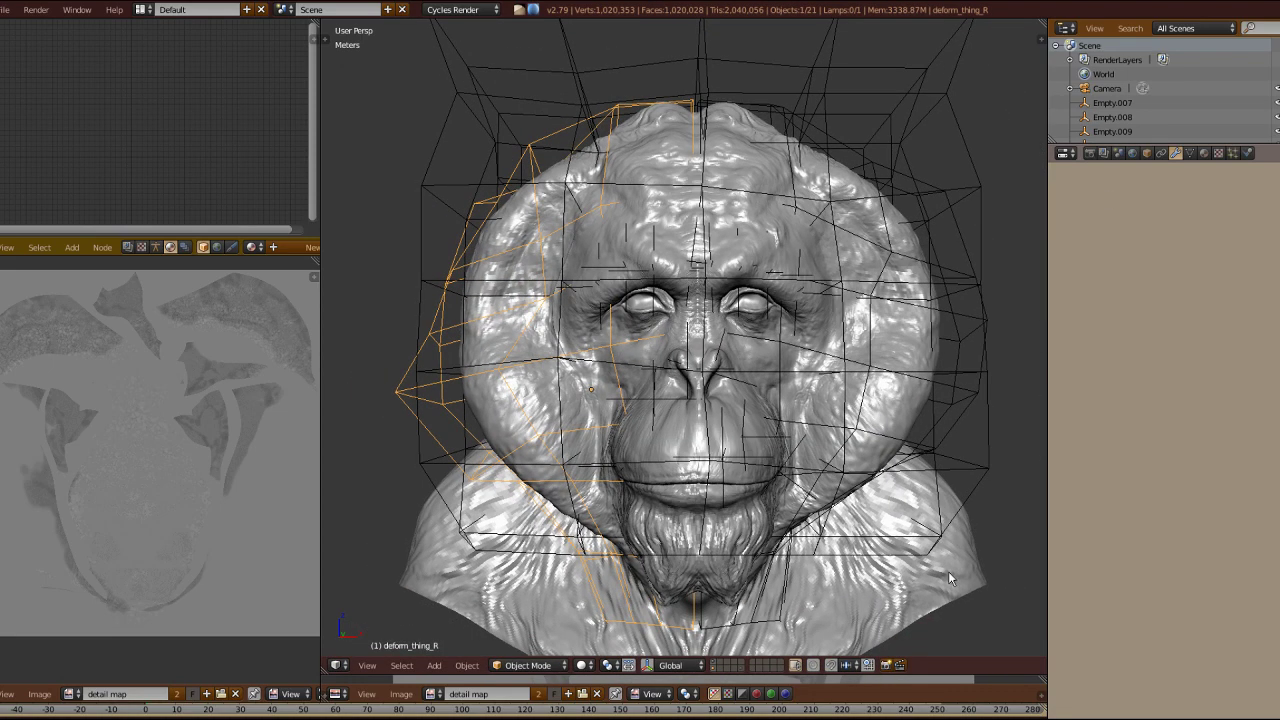
Step: Select the orangutan mesh, collapse the MeshDeform settings and expand the LaplacianDeform modifier
right_click(880, 330)
click(1064, 352)
click(1063, 353)
click(1064, 377)
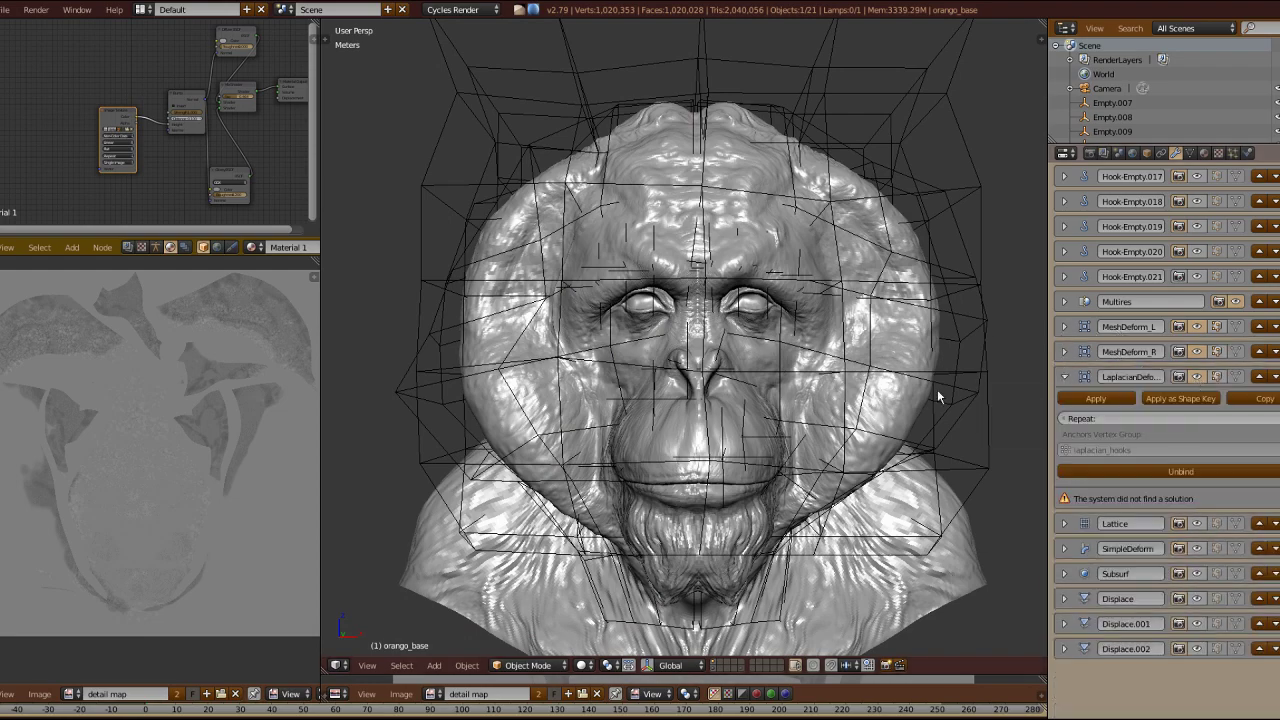
Step: Review the Hook-Empty.008 settings on the orangutan mesh and enable the Hook modifiers in the viewport
scroll(820, 412, up, 2)
right_click(695, 438)
right_click(787, 461)
middle_drag(789, 440, 796, 357)
right_click(796, 362)
scroll(796, 362, down, 2)
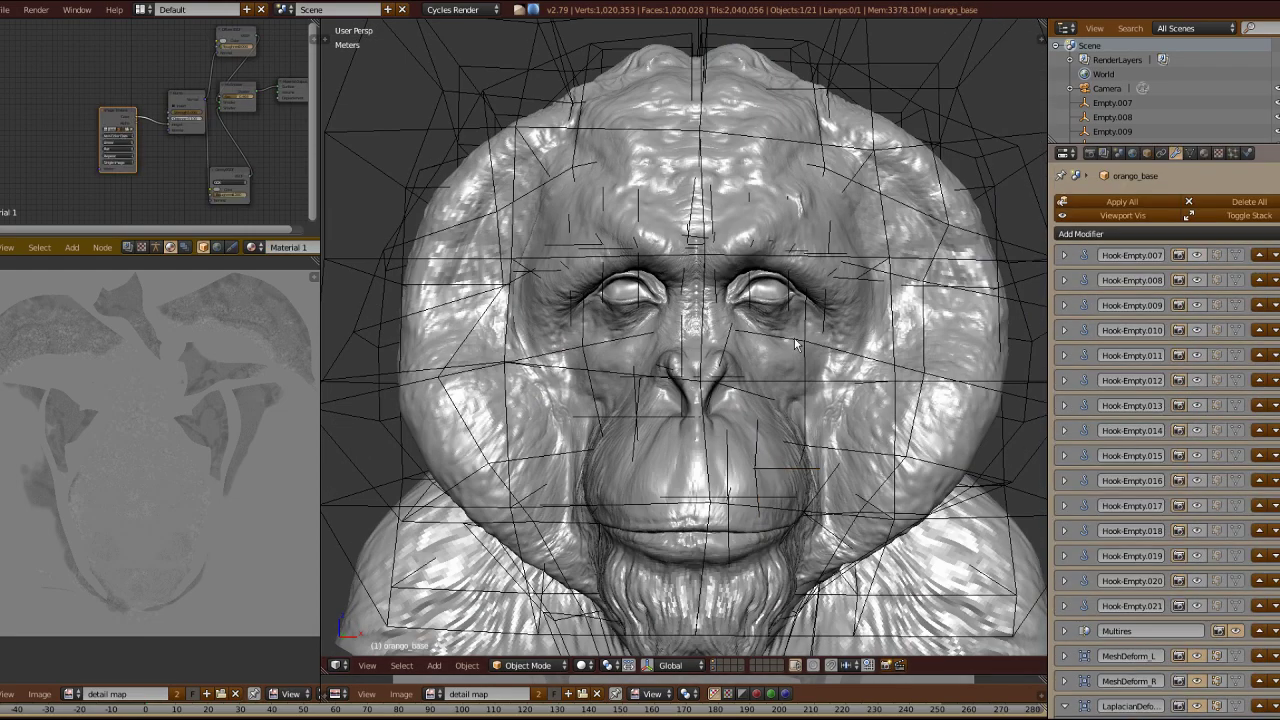
click(1064, 280)
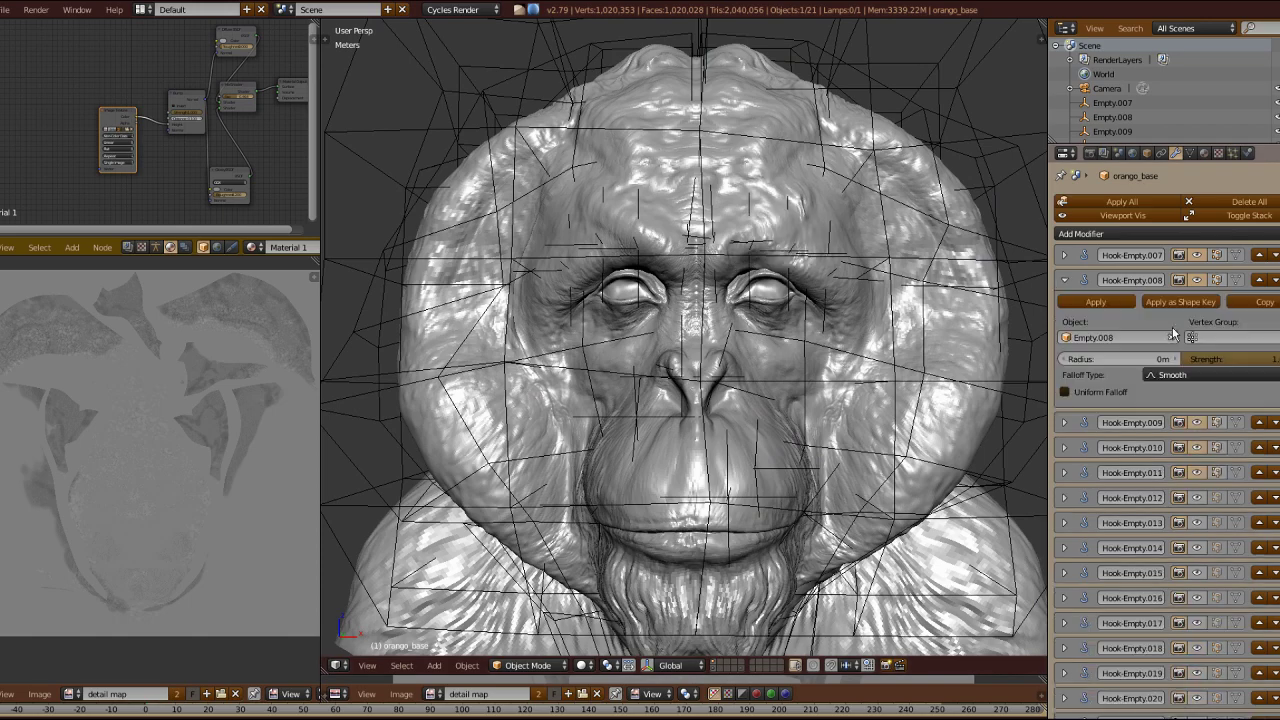
click(1065, 281)
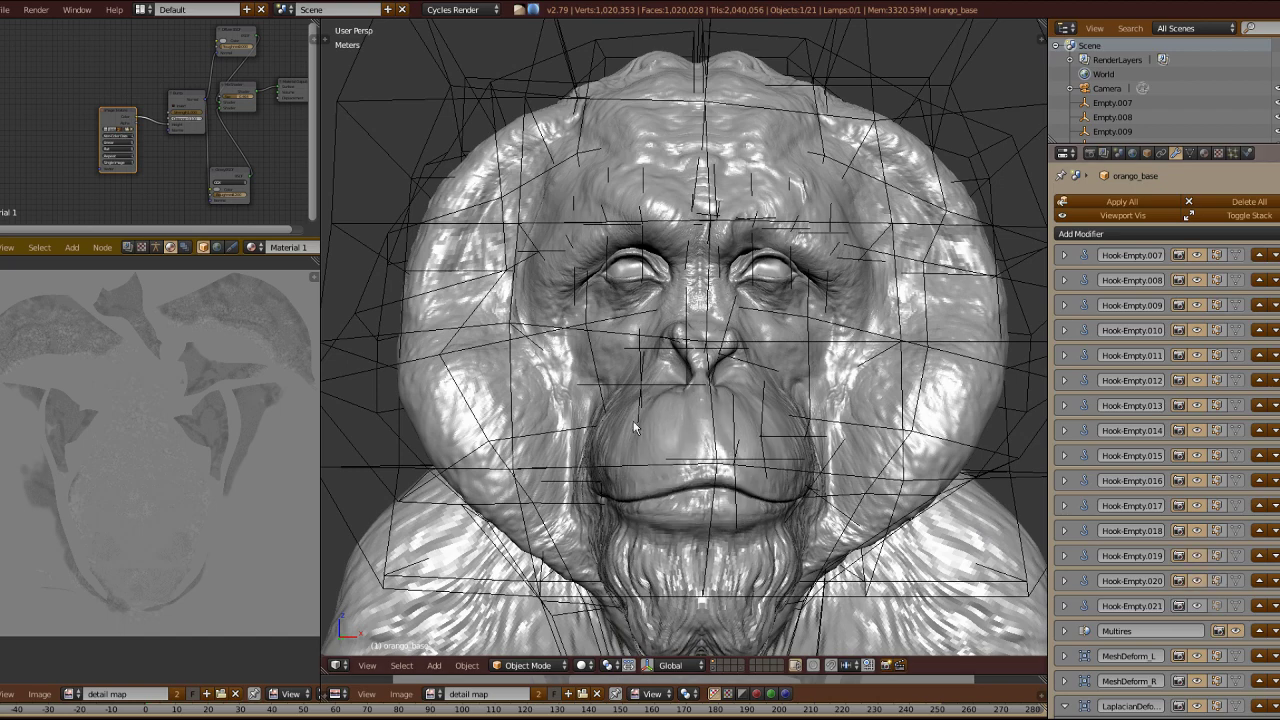
Step: Reposition the hook empties Empty.011 at the brow, Empty.016 at the nostril and Empty.019 at the upper lip
shift+middle_drag(762, 418, 715, 495)
right_click(750, 326)
scroll(800, 318, up, 4)
key(g)
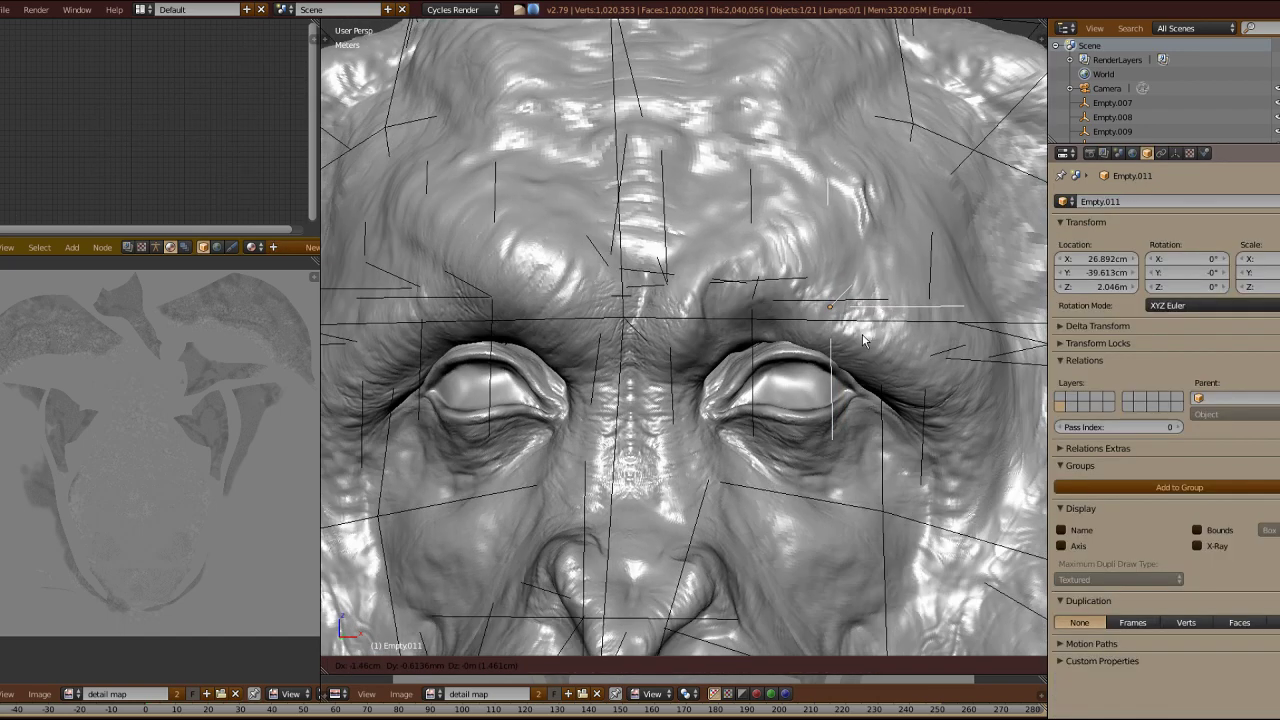
click(791, 353)
shift+scroll(791, 353, down, 5)
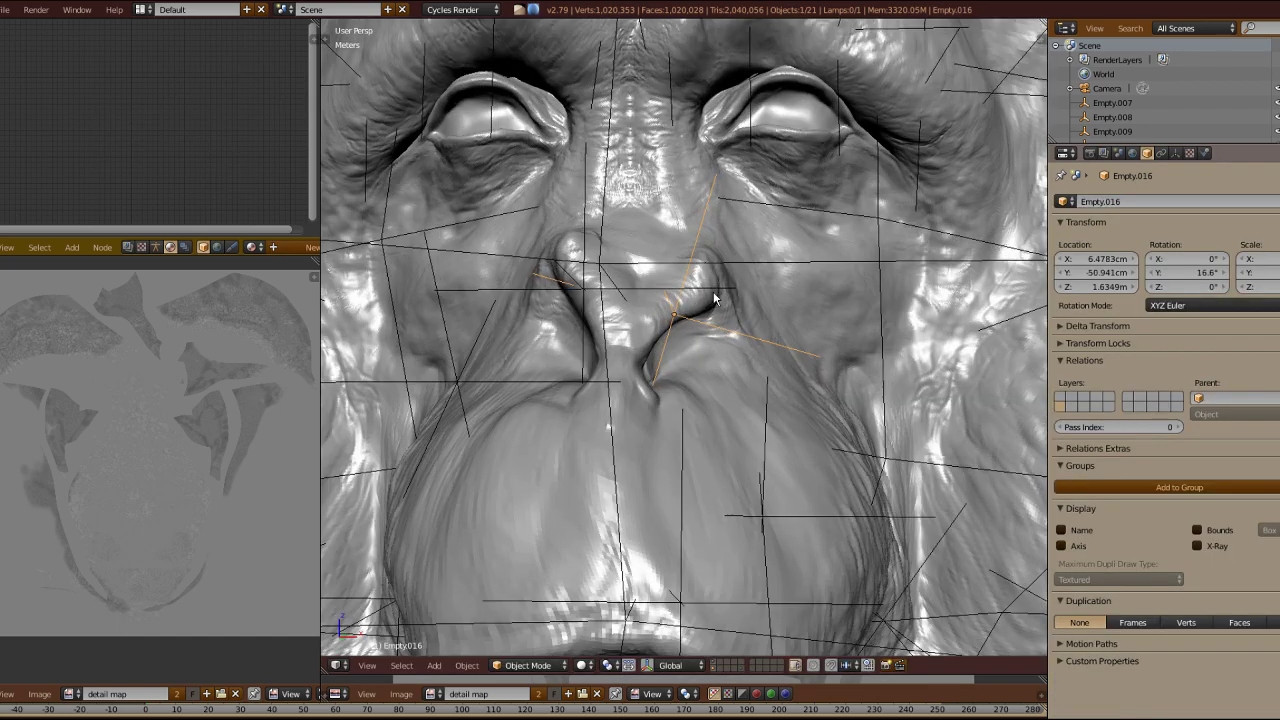
click(720, 306)
scroll(720, 306, down, 4)
right_click(785, 418)
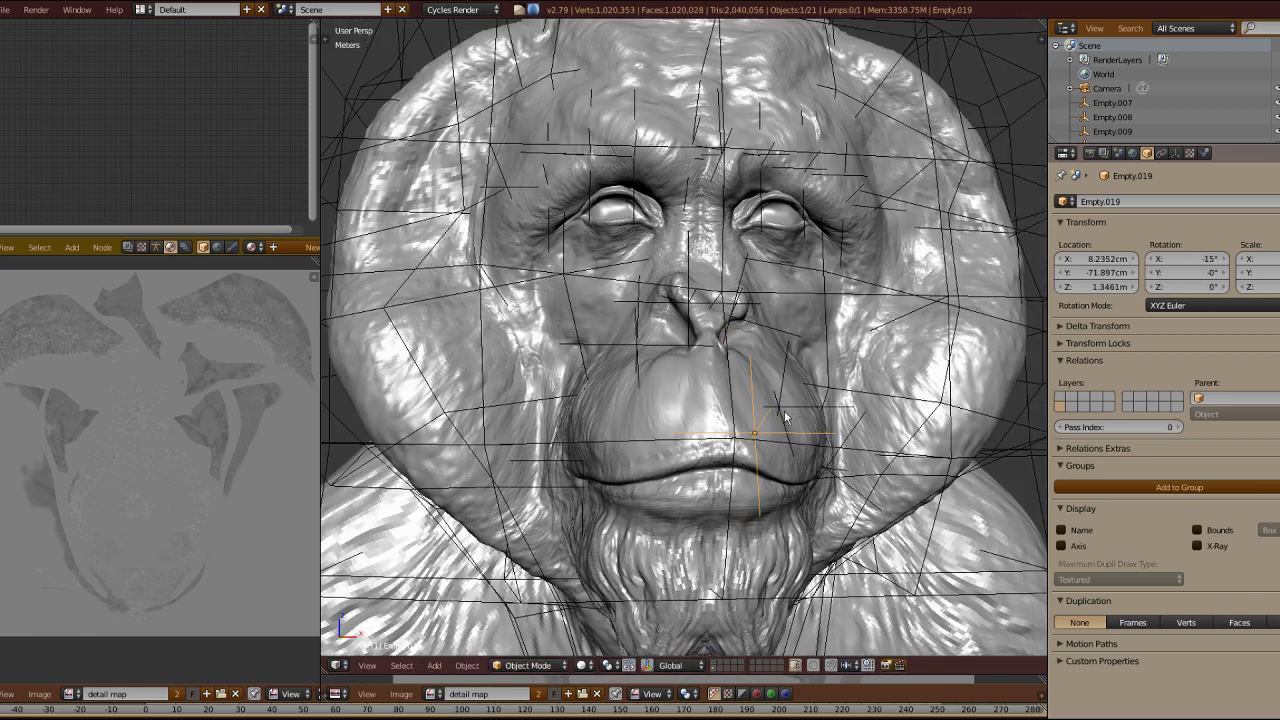
click(794, 398)
middle_drag(950, 402, 906, 428)
scroll(906, 428, down, 2)
Step: Collapse the orangutan's LaplacianDeform modifier, enable the Lattice modifier in the viewport and expand its settings
right_click(957, 551)
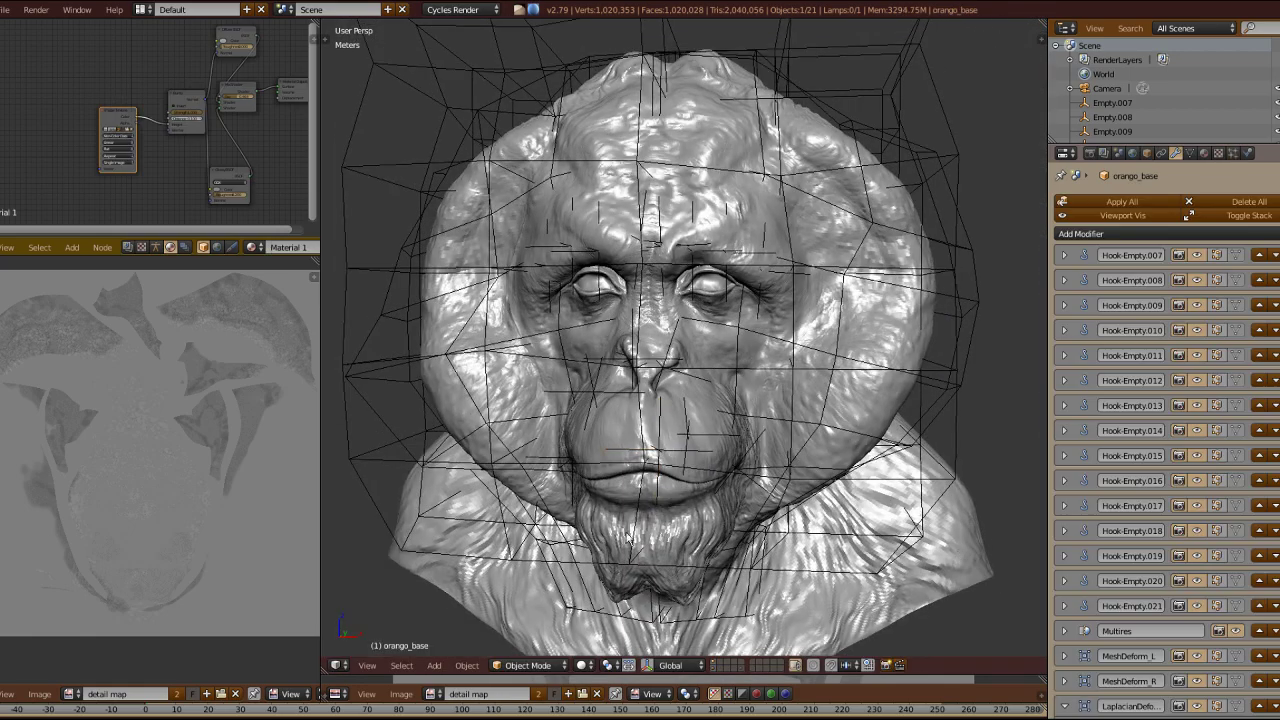
scroll(1180, 488, down, 6)
click(1065, 447)
click(1067, 494)
scroll(1020, 480, down, 2)
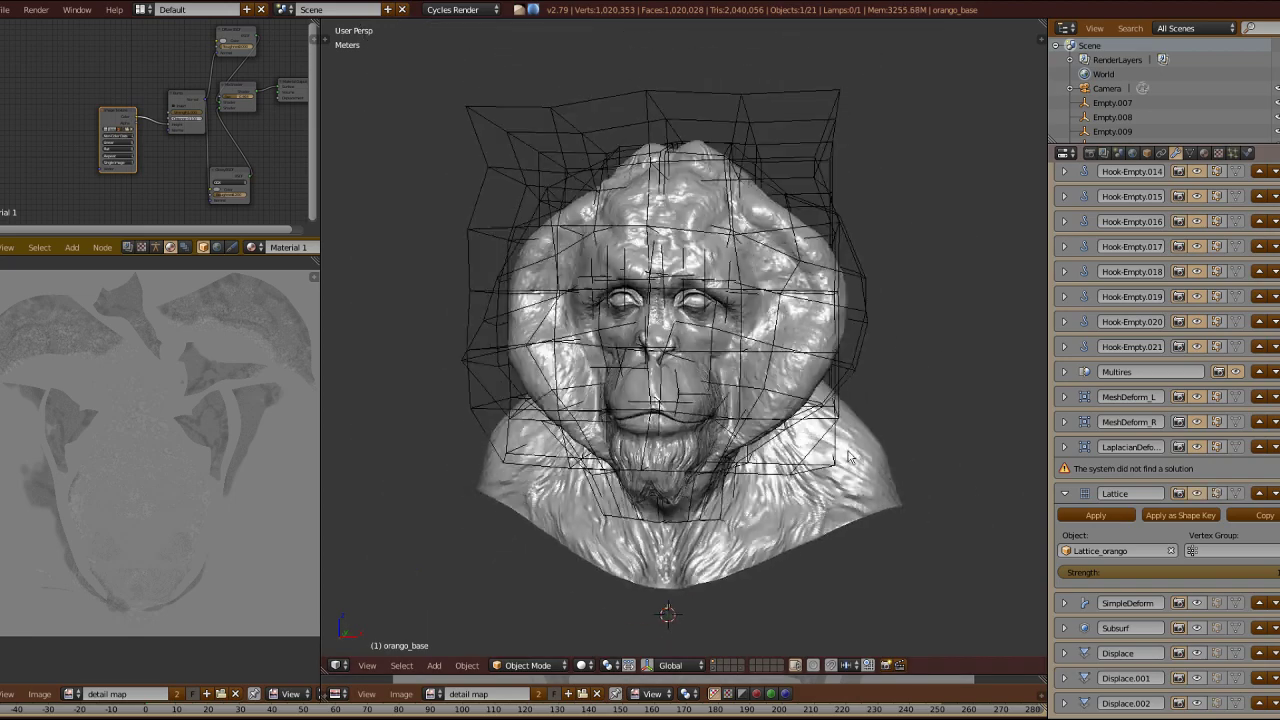
Step: Move ten upper rear control points of Lattice_orango in Edit Mode to deform the back of the head
right_click(811, 229)
middle_drag(960, 265, 820, 220)
key(Tab)
click(831, 154)
middle_drag(900, 216, 861, 233)
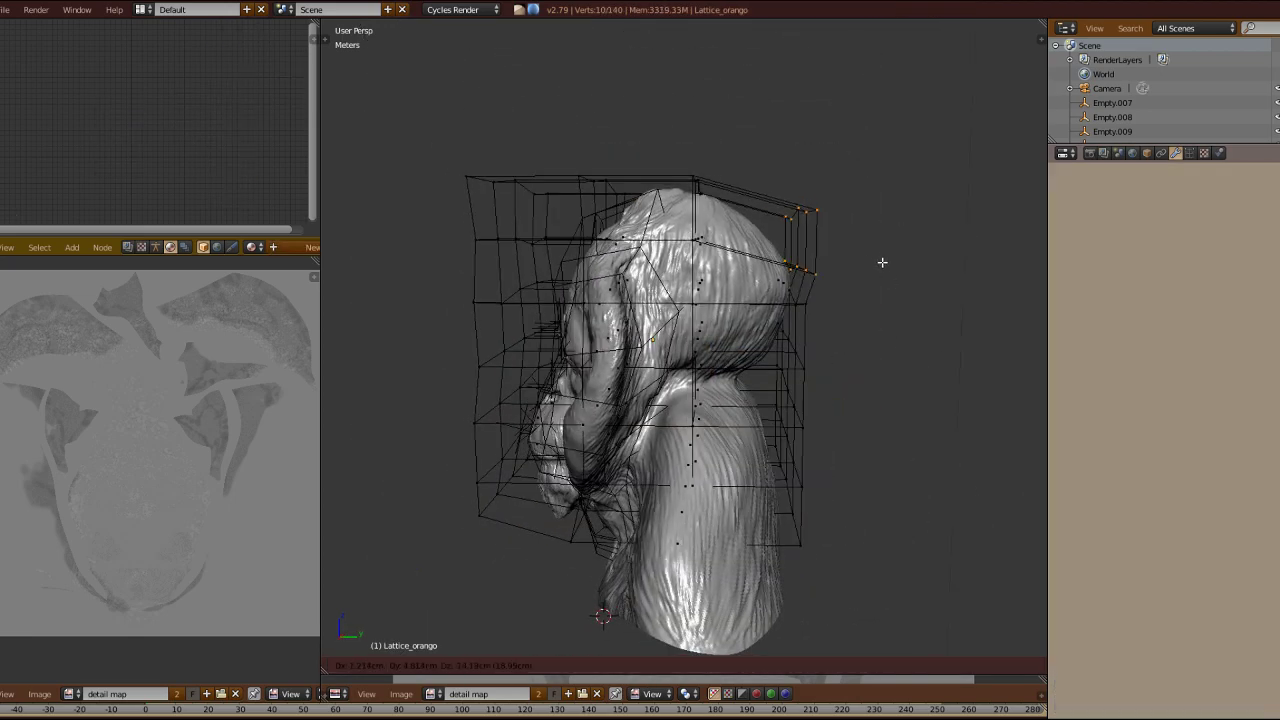
middle_drag(762, 457, 498, 310)
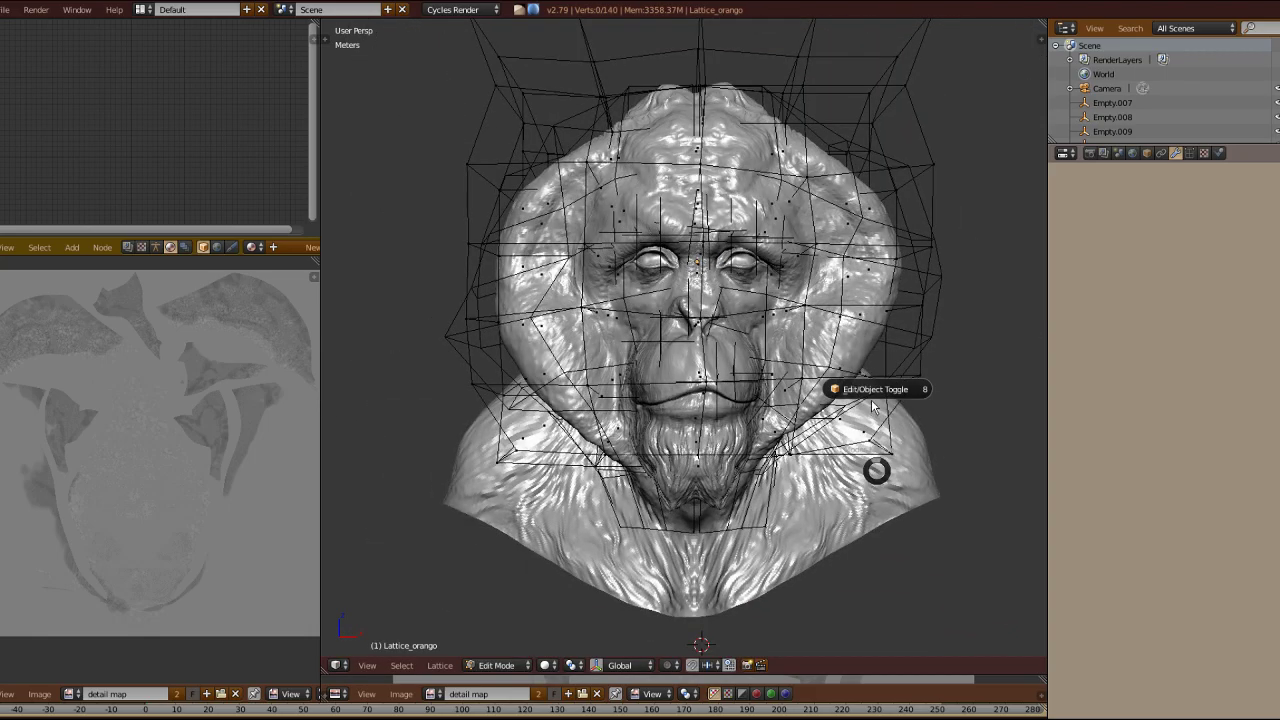
Step: Collapse the Lattice settings, expand the SimpleDeform modifier and show only the first layer to hide the cages and empties
click(1064, 493)
click(1065, 494)
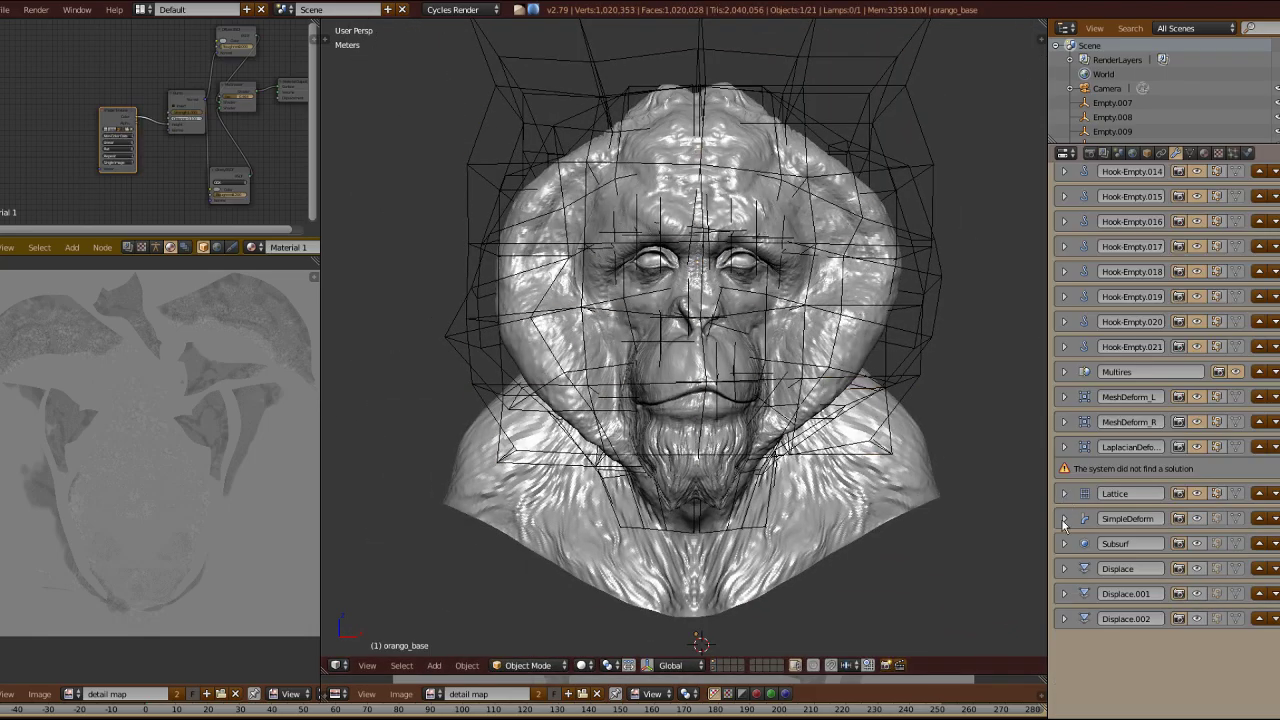
click(1065, 519)
scroll(1065, 519, down, 2)
click(715, 662)
middle_drag(800, 440, 813, 414)
scroll(813, 414, down, 2)
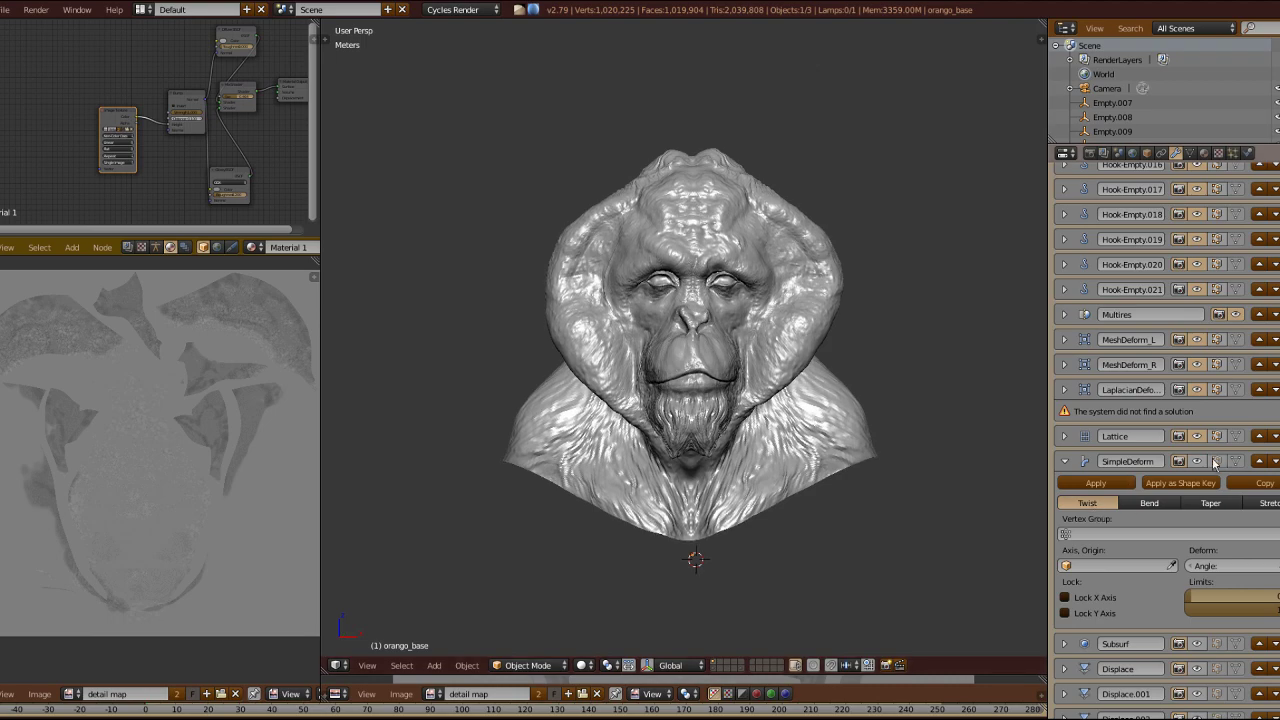
Step: Enable the SimpleDeform modifier in the viewport, adjust its Twist angle and collapse its settings
mouse_move(920, 470)
middle_down()
mouse_move(860, 472)
mouse_move(904, 474)
middle_up()
scroll(898, 478, up, 2)
key(Return)
click(1065, 462)
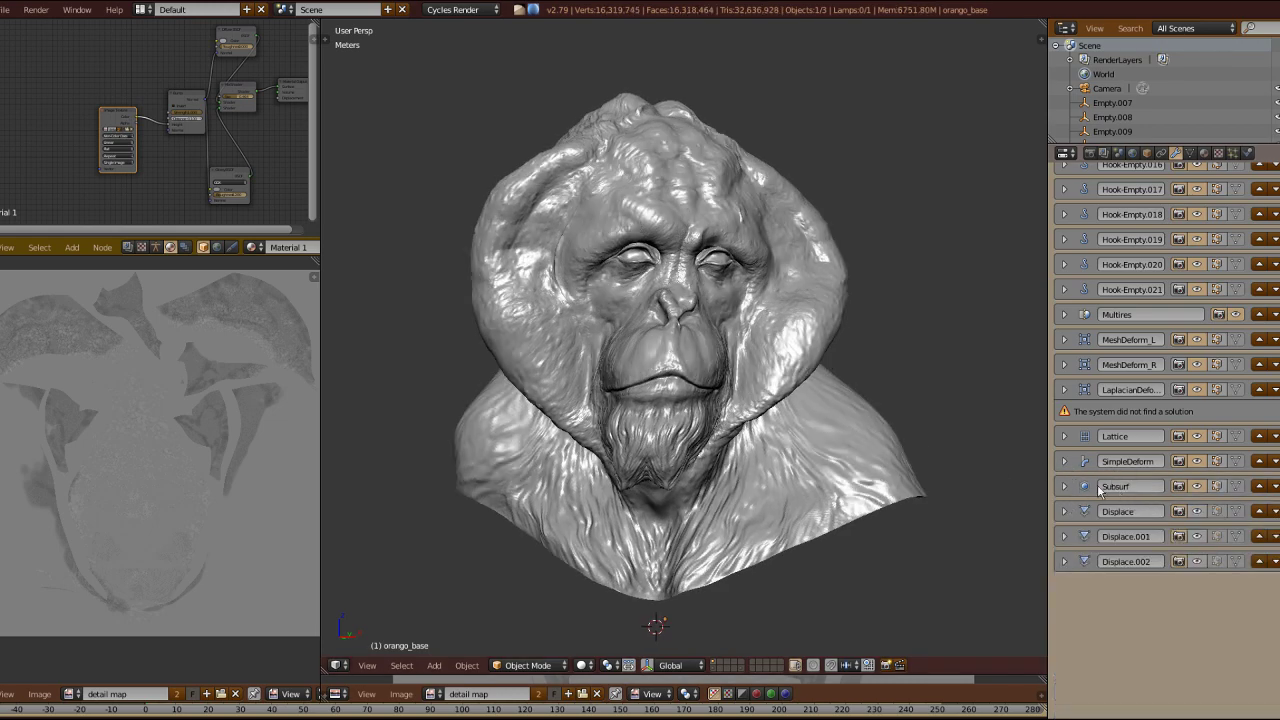
Step: Expand the Subsurf modifier's settings and inspect the smoothed orangutan face up close
click(1065, 487)
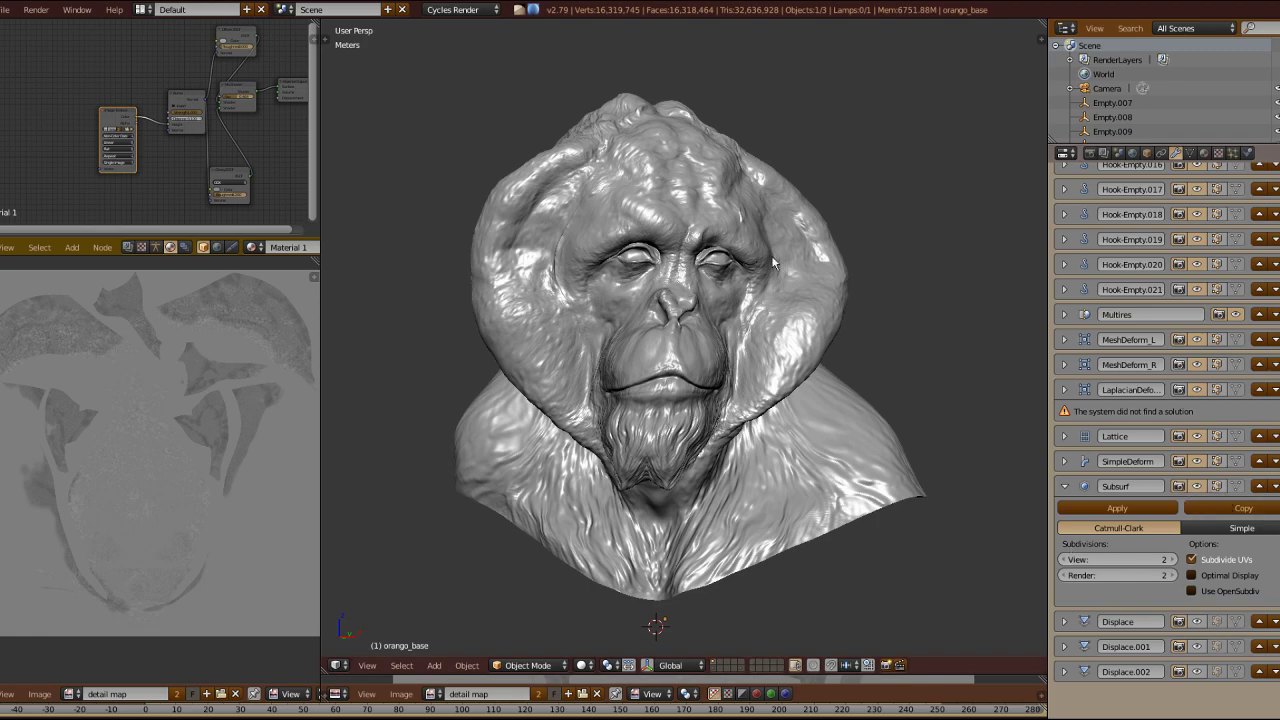
scroll(790, 242, up, 5)
scroll(760, 300, down, 3)
scroll(660, 270, up, 3)
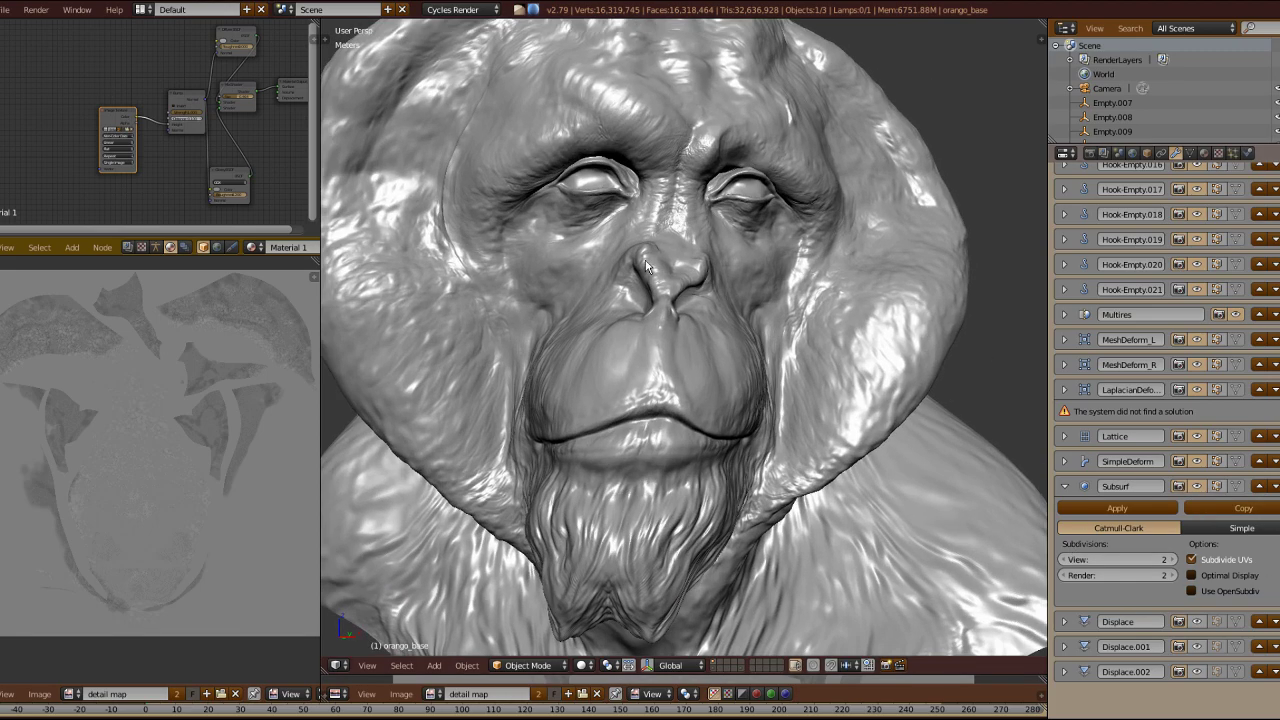
middle_drag(646, 266, 683, 347)
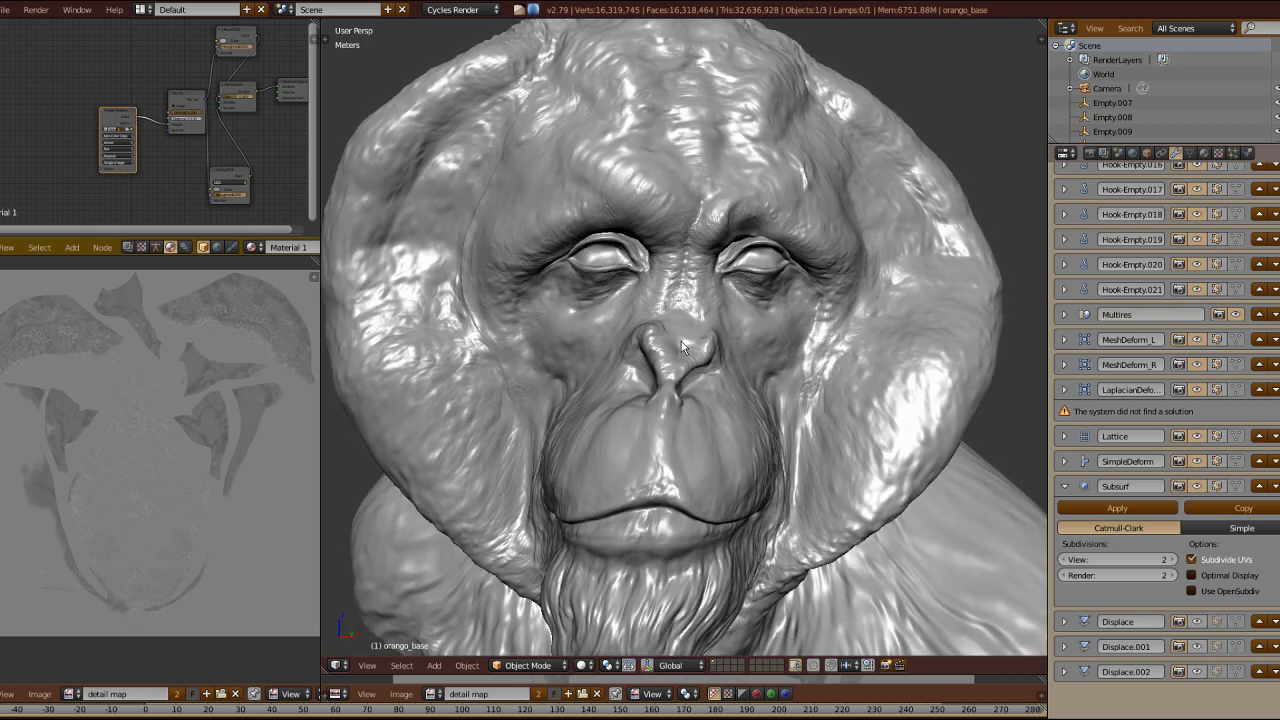
Step: Expand the first Displace modifier and open the settings of its Voronoi texture
click(1064, 622)
scroll(1075, 590, down, 2)
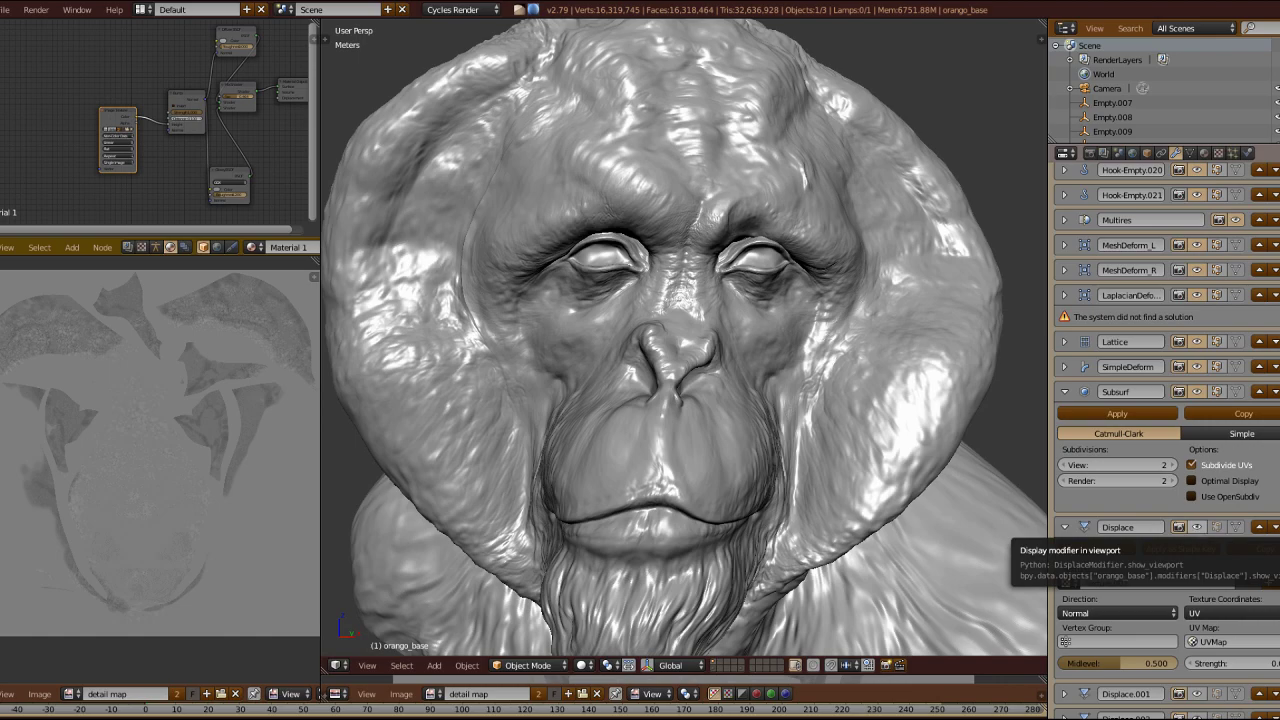
click(1218, 153)
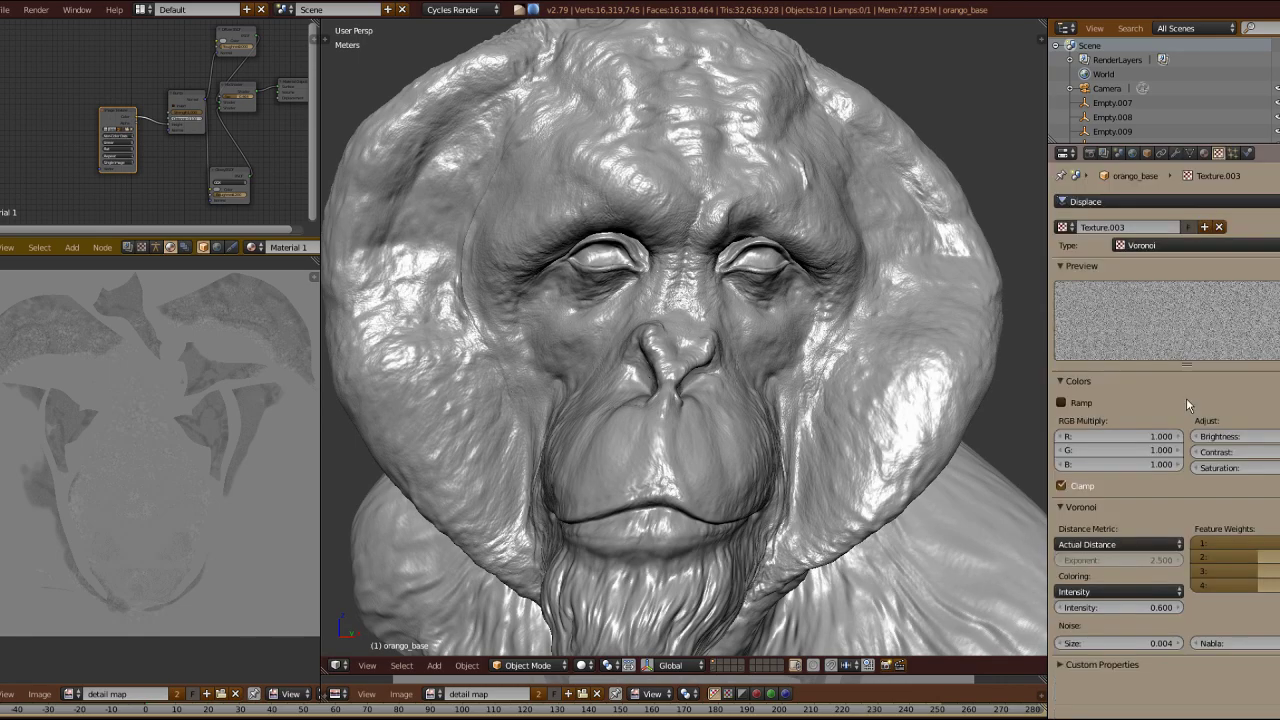
Step: Examine the Voronoi skin detail around the orangutan's eyes, nose and mouth up close
middle_drag(700, 330, 640, 308)
scroll(895, 255, up, 4)
scroll(895, 255, down, 4)
middle_drag(895, 255, 851, 315)
scroll(803, 316, down, 2)
scroll(850, 315, up, 1)
click(1119, 607)
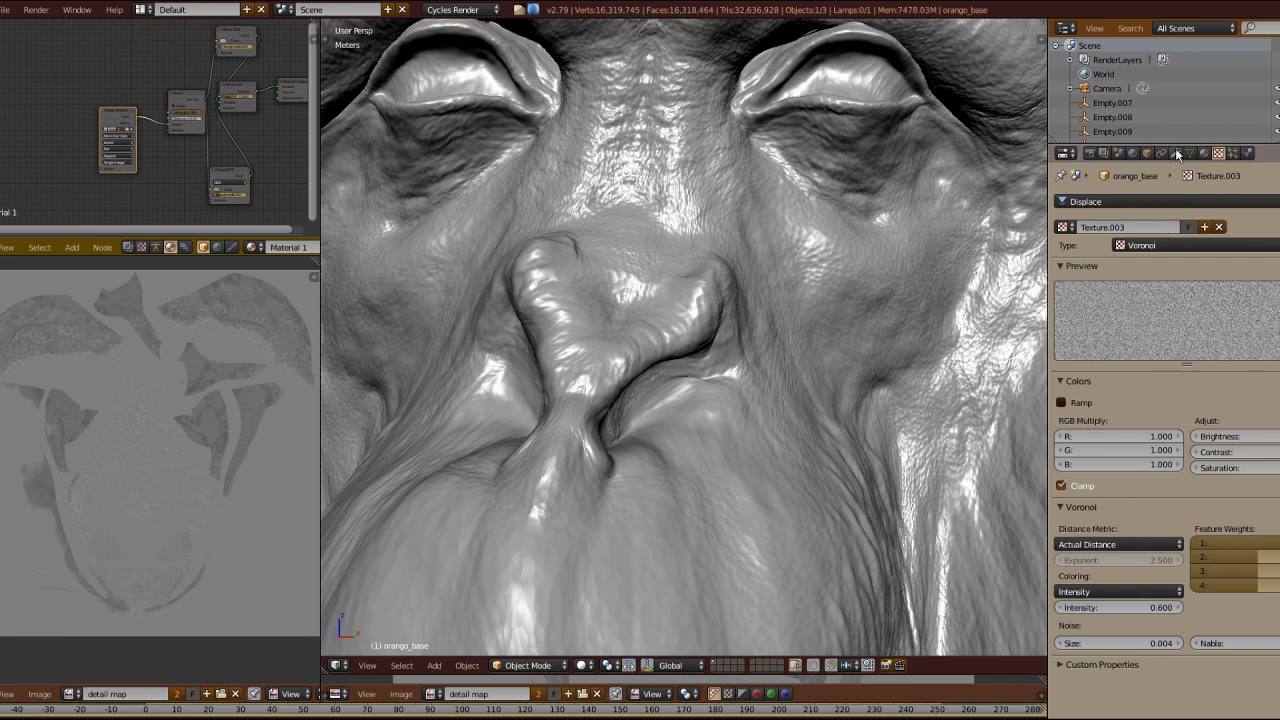
Step: Enable the Displace.001 modifier in the viewport, inspect the orangutan's vertex weights in Weight Paint and return to Object Mode
click(1177, 153)
click(1196, 553)
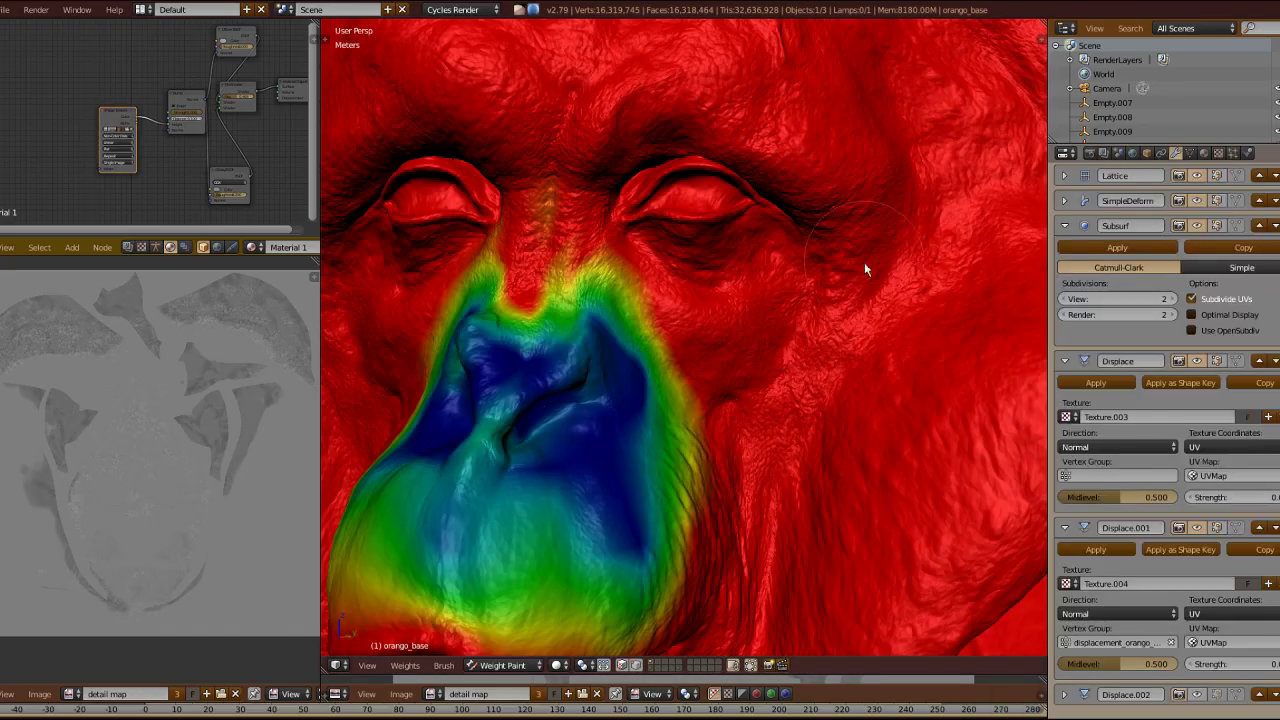
scroll(864, 262, down, 6)
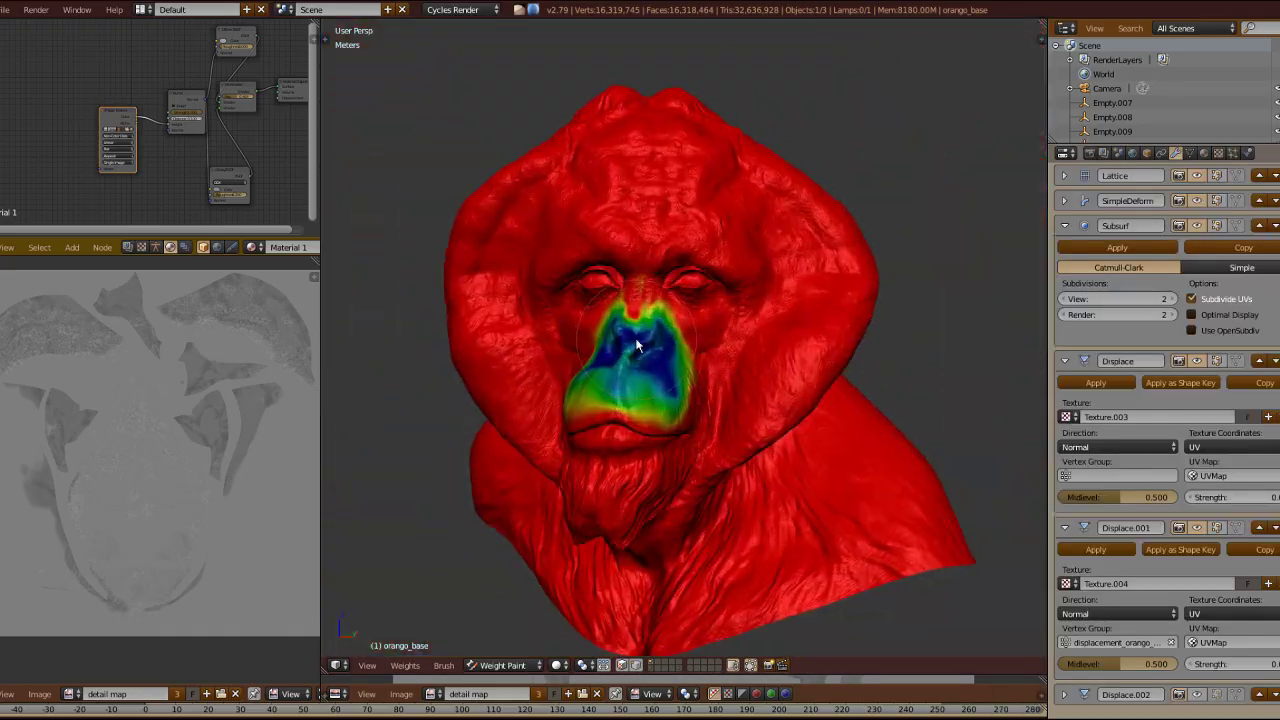
scroll(847, 377, up, 3)
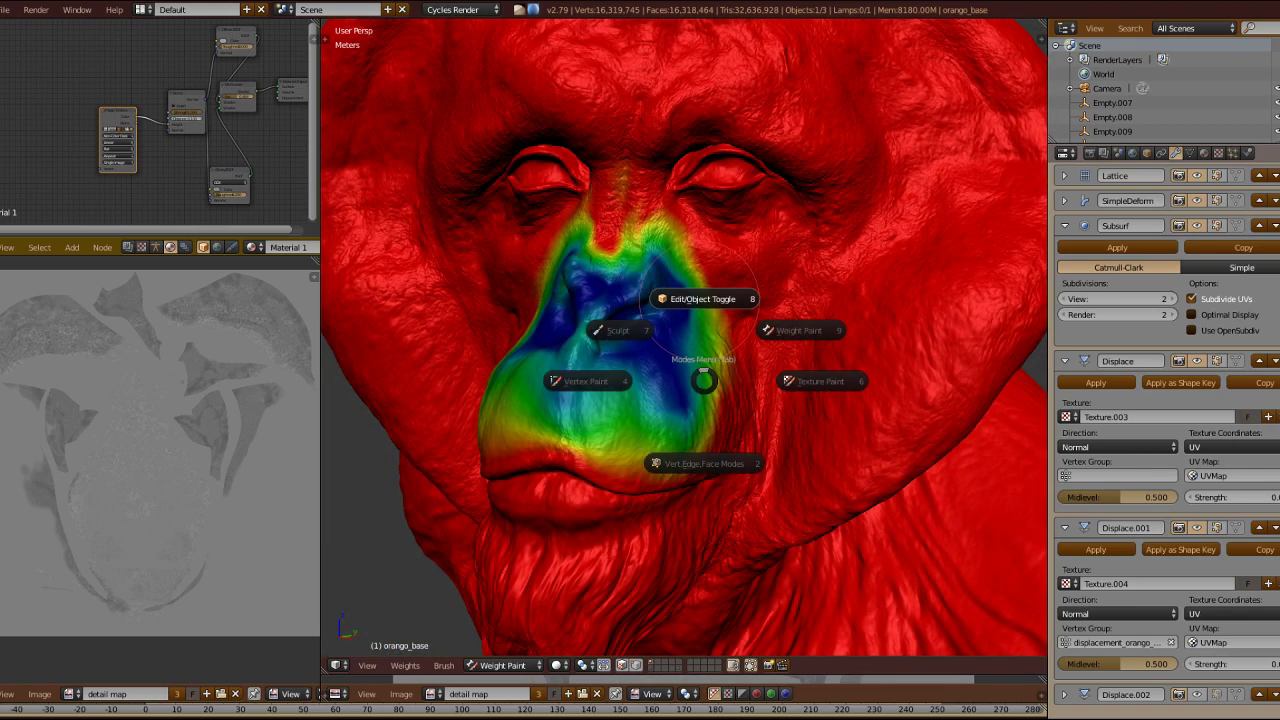
click(699, 303)
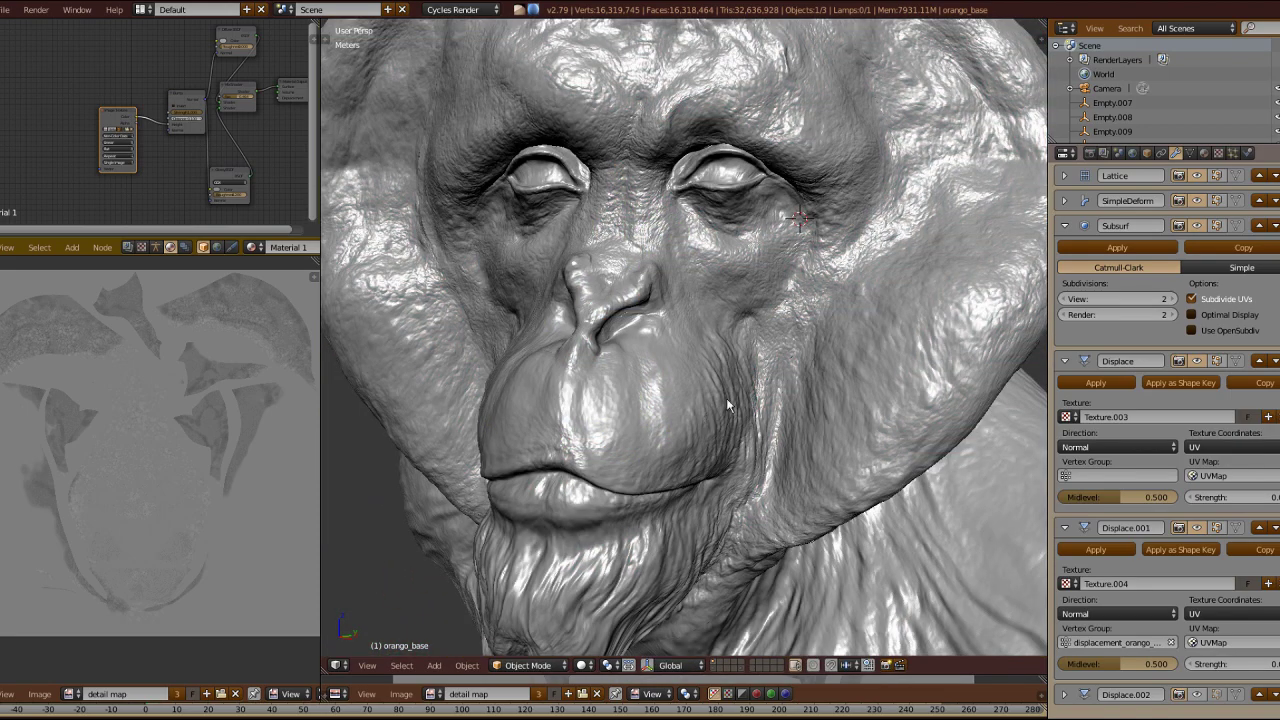
scroll(776, 441, down, 4)
scroll(776, 448, up, 1)
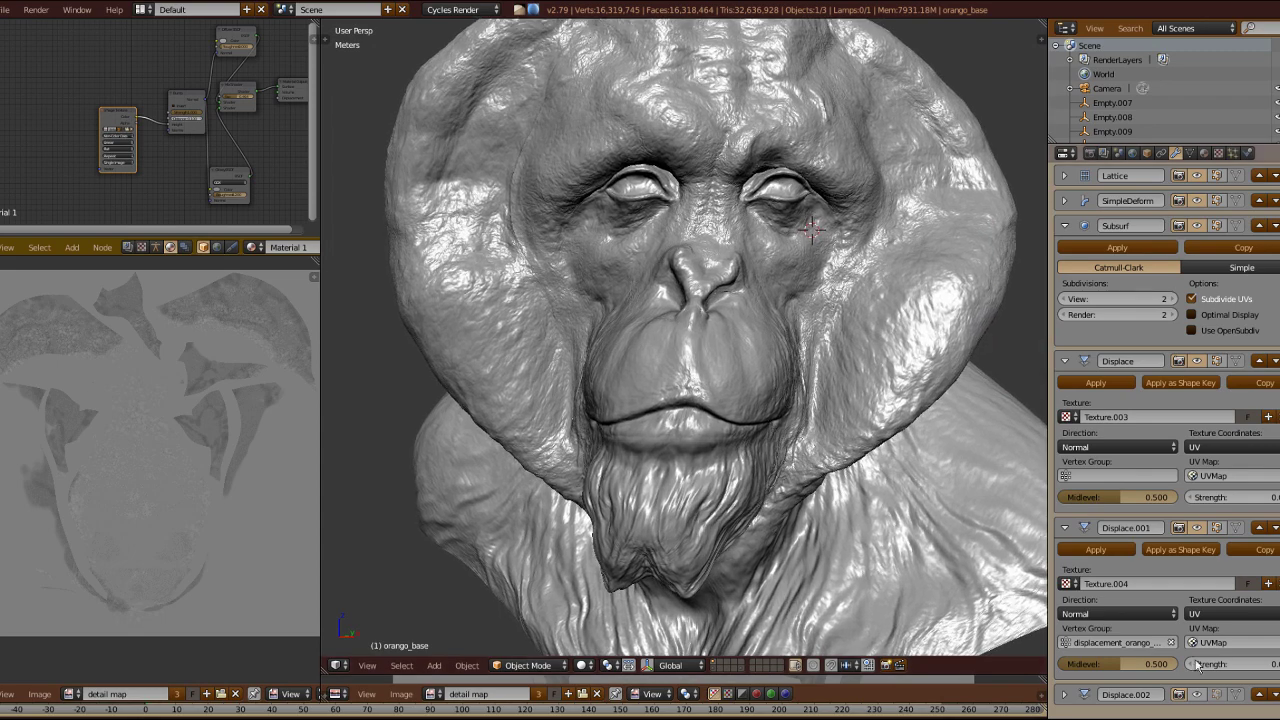
Step: Open the Displace.002 modifier's image texture and examine its detail map in a temporarily enlarged image editor
scroll(1160, 450, down, 3)
click(1250, 633)
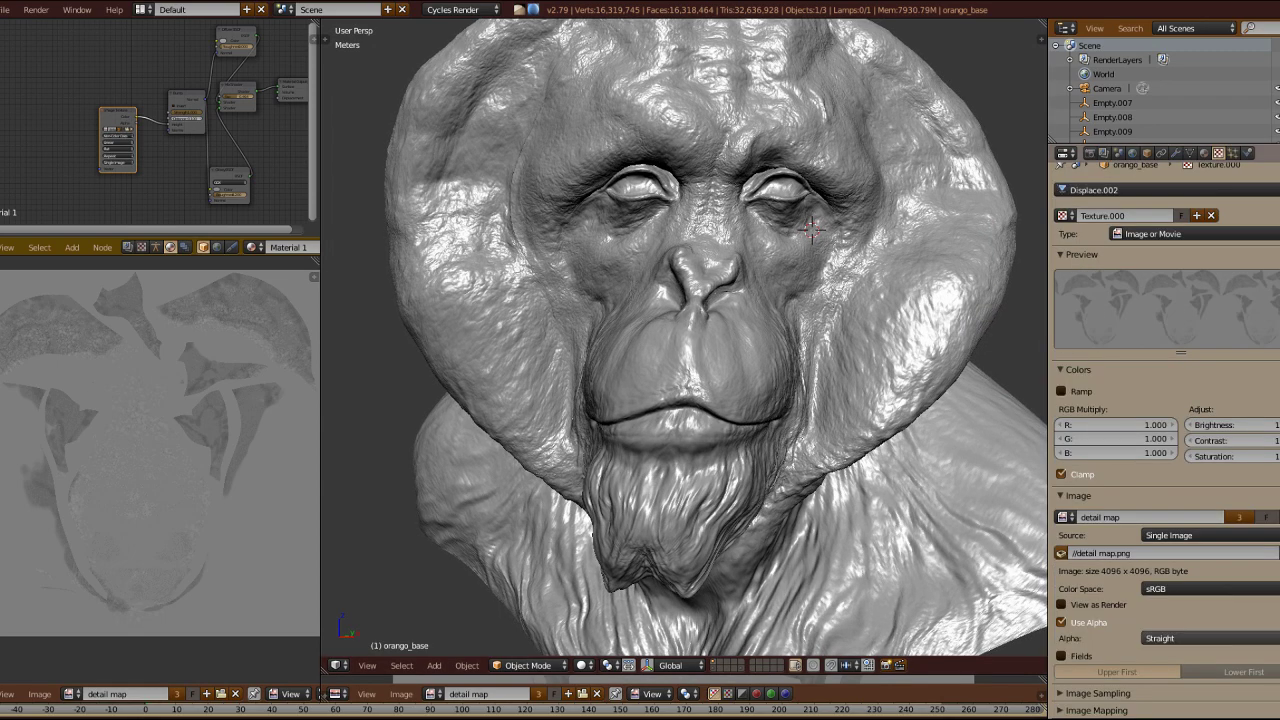
drag(783, 674, 770, 61)
scroll(638, 472, up, 7)
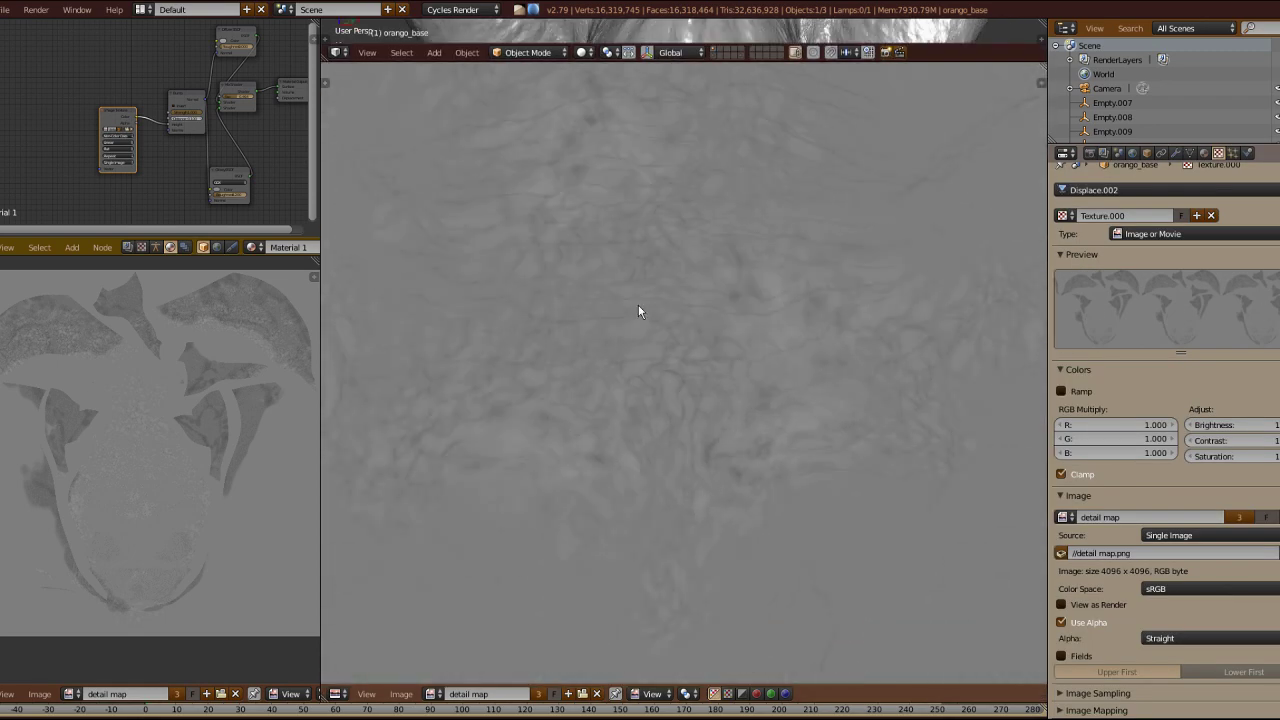
scroll(668, 216, up, 2)
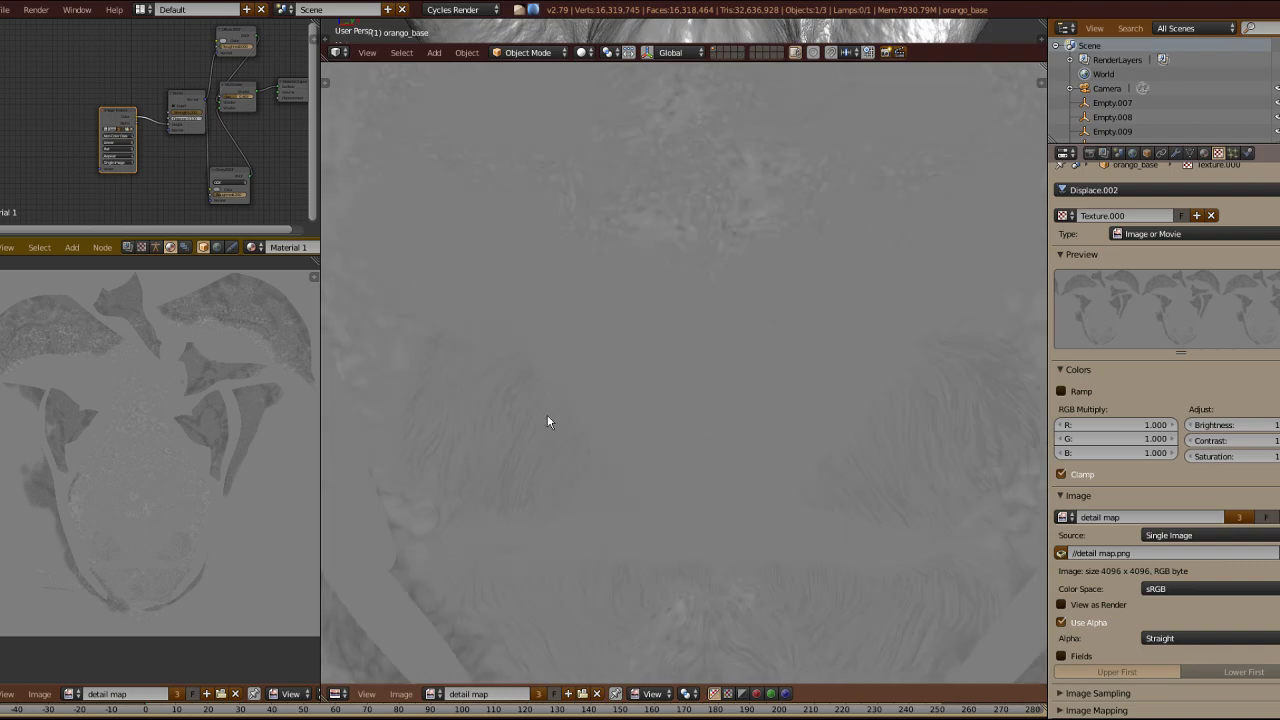
scroll(777, 440, down, 6)
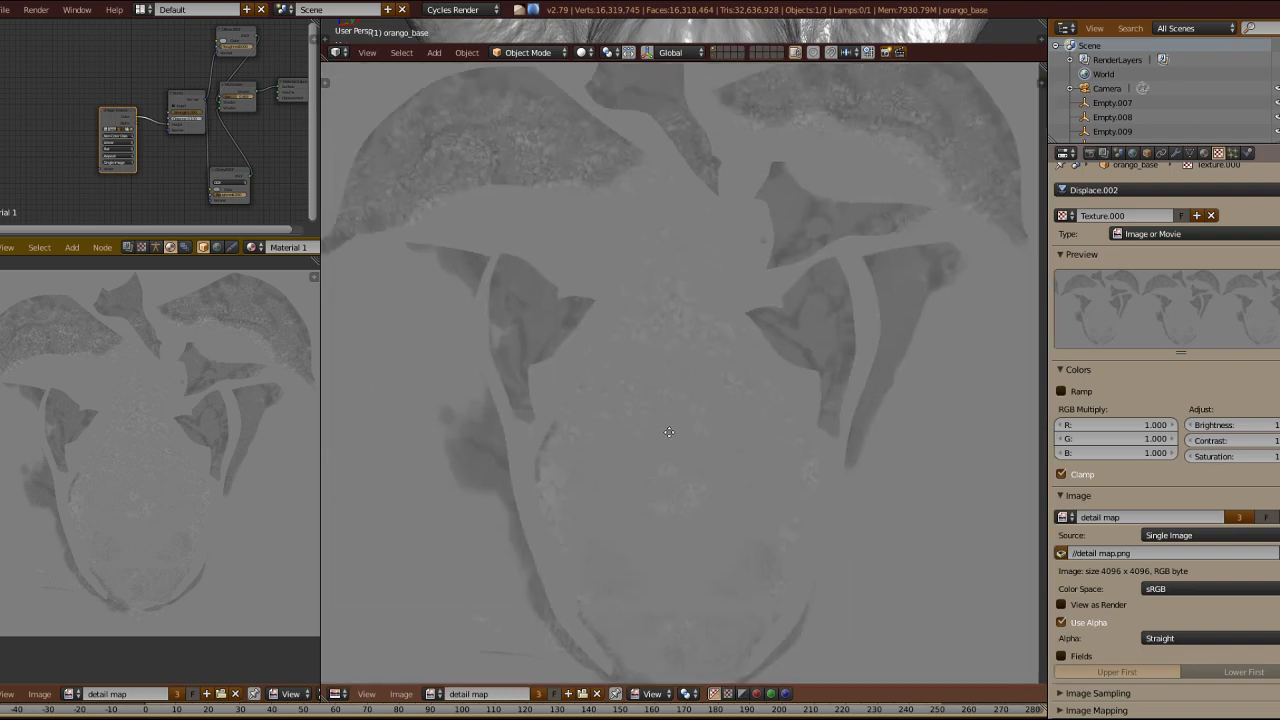
scroll(630, 446, up, 4)
scroll(823, 449, down, 4)
scroll(753, 190, up, 2)
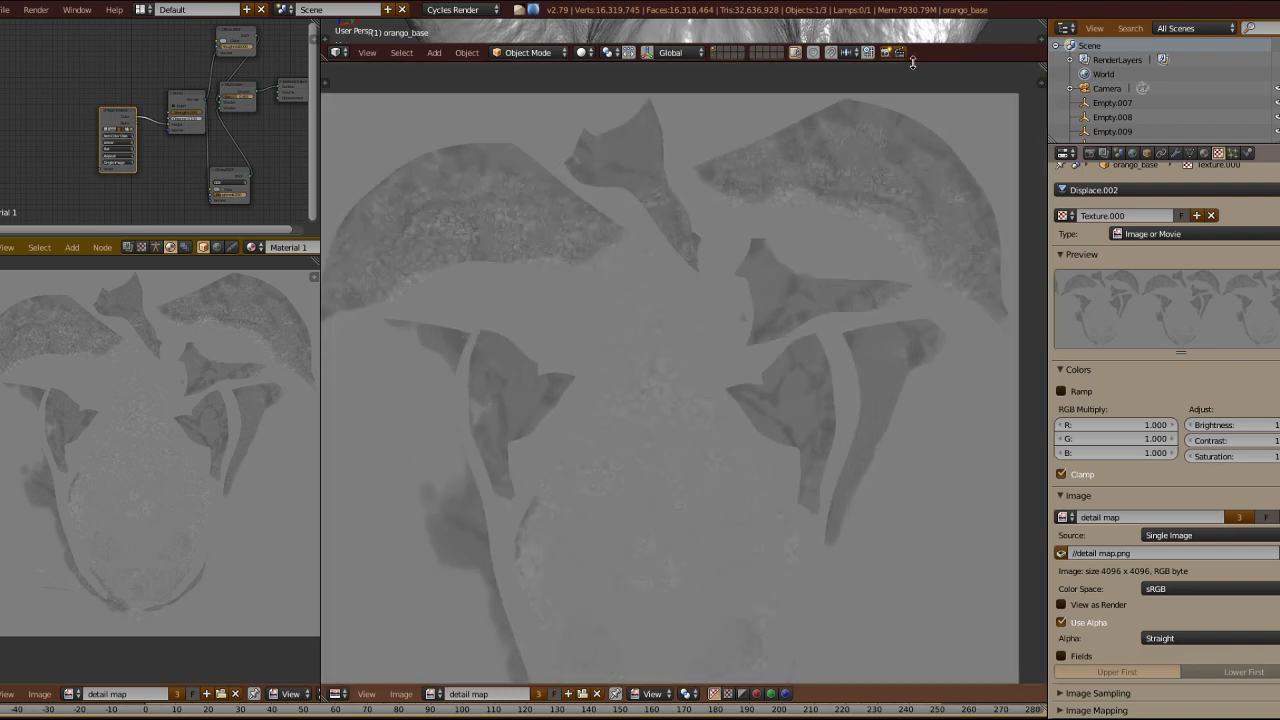
drag(914, 61, 884, 663)
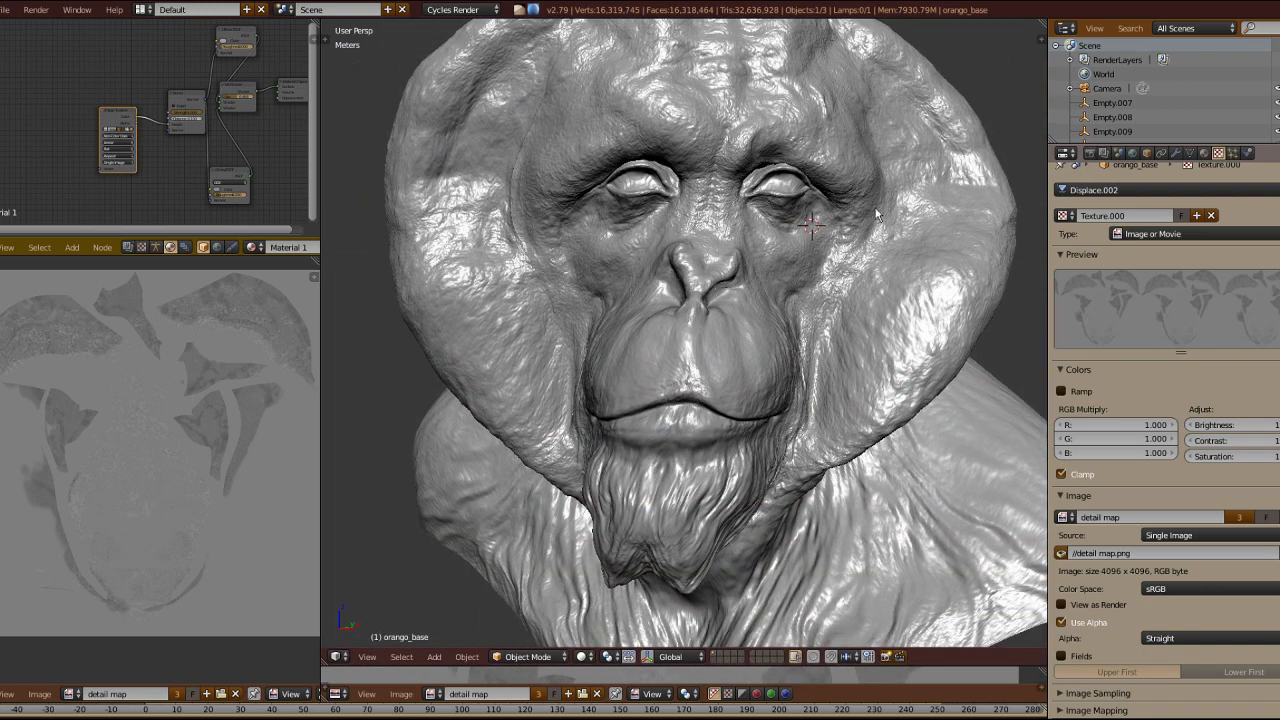
Step: Enable the Displace.002 modifier in the viewport and check the skin relief across the orangutan's face
click(1179, 153)
click(1197, 577)
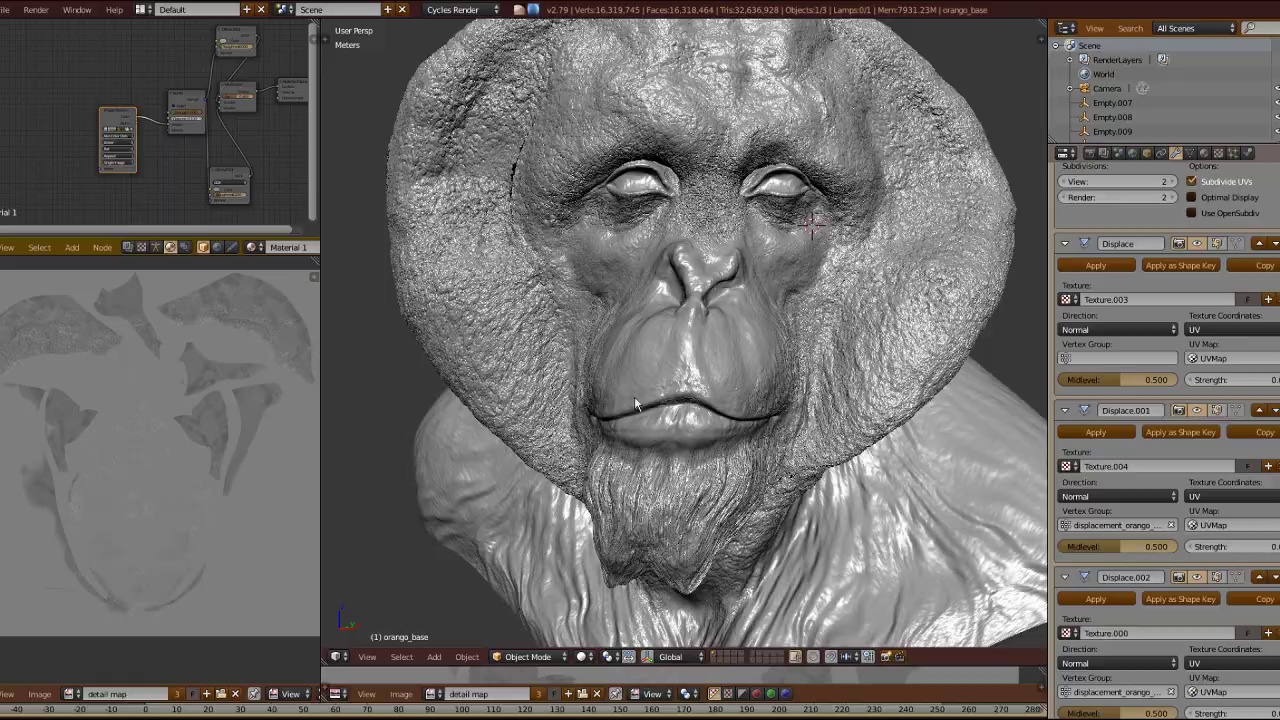
middle_drag(591, 420, 797, 407)
scroll(797, 407, down, 6)
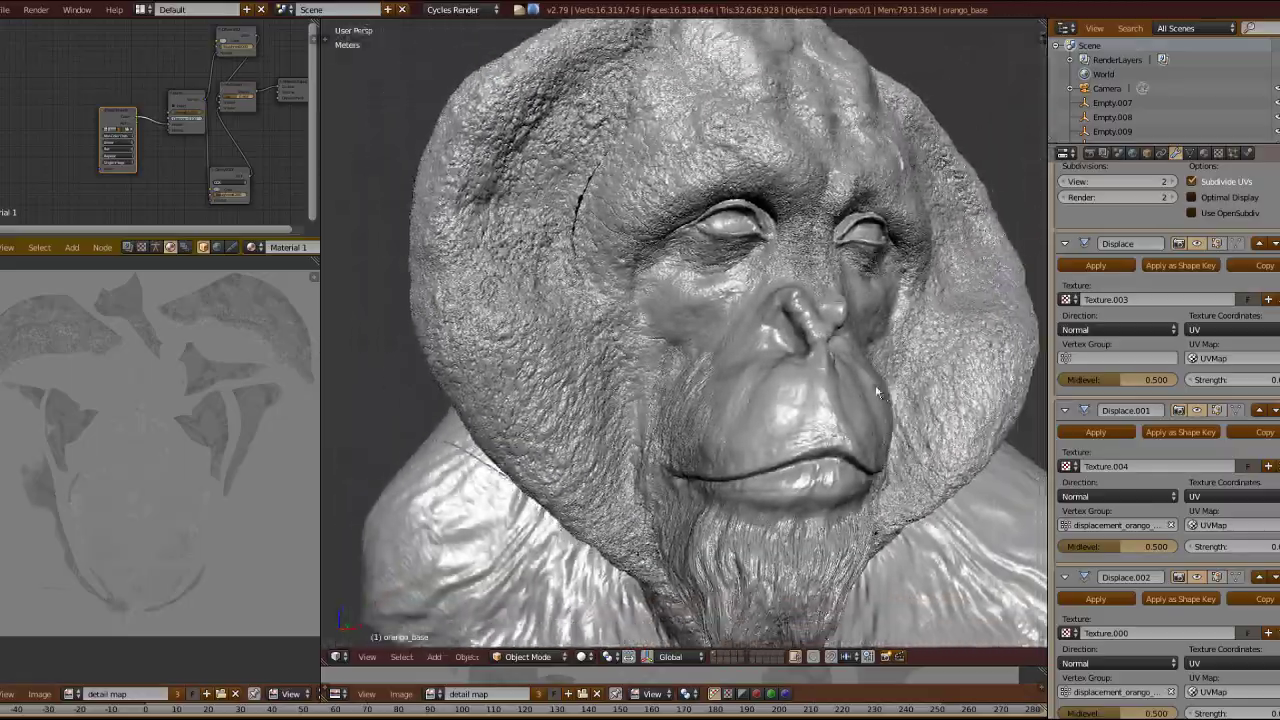
scroll(727, 430, up, 8)
scroll(727, 430, down, 8)
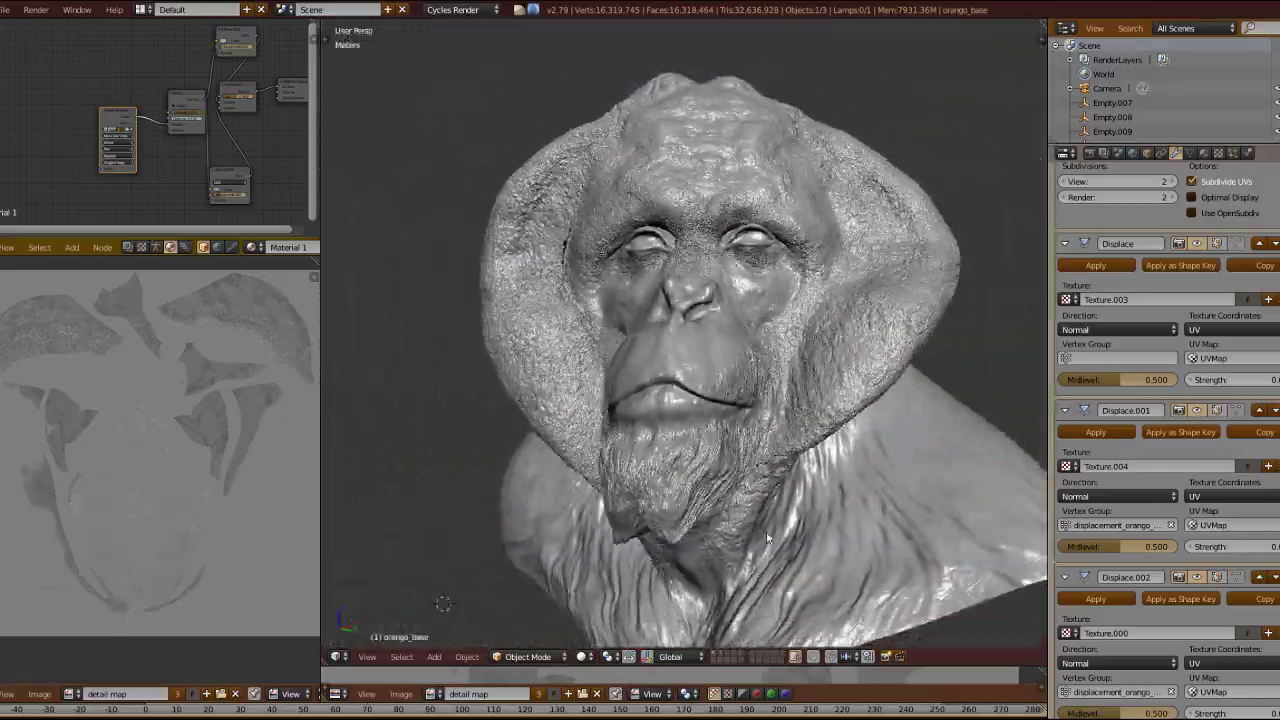
Step: Examine the fully displaced orangutan bust from several angles, both close up and as a whole
middle_drag(766, 531, 776, 385)
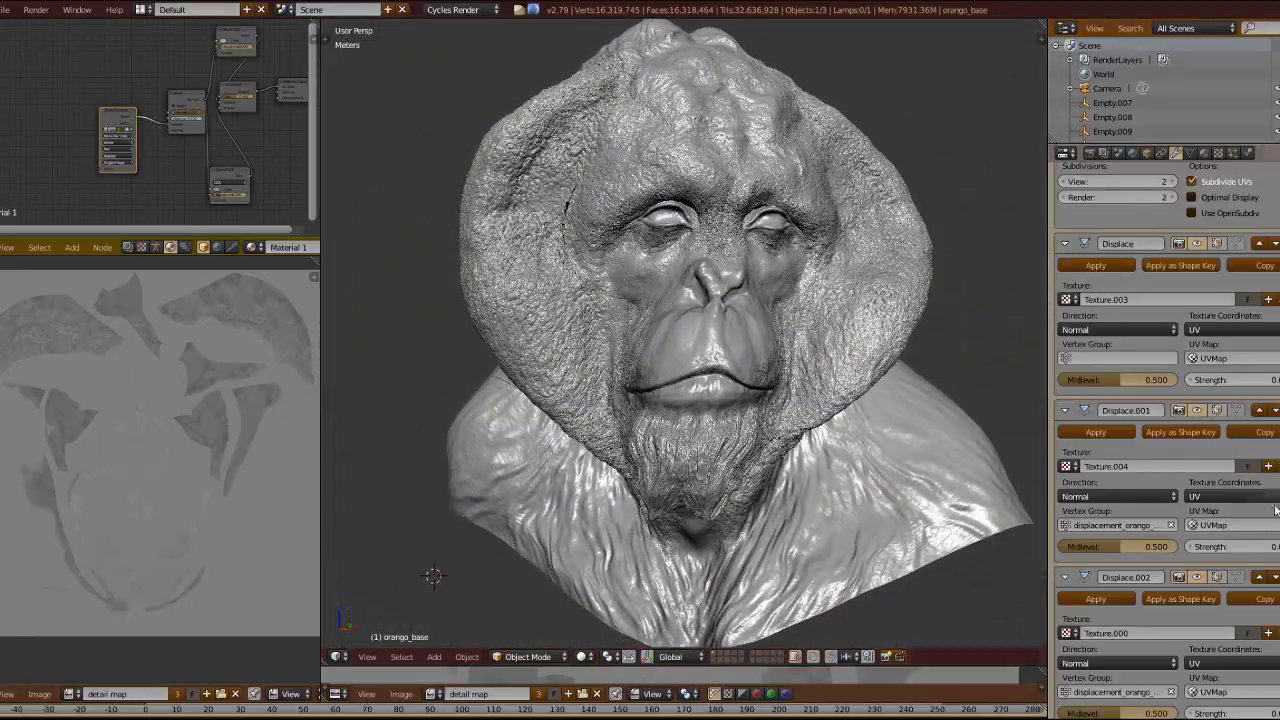
scroll(1193, 520, up, 10)
scroll(1193, 520, down, 10)
scroll(940, 518, down, 1)
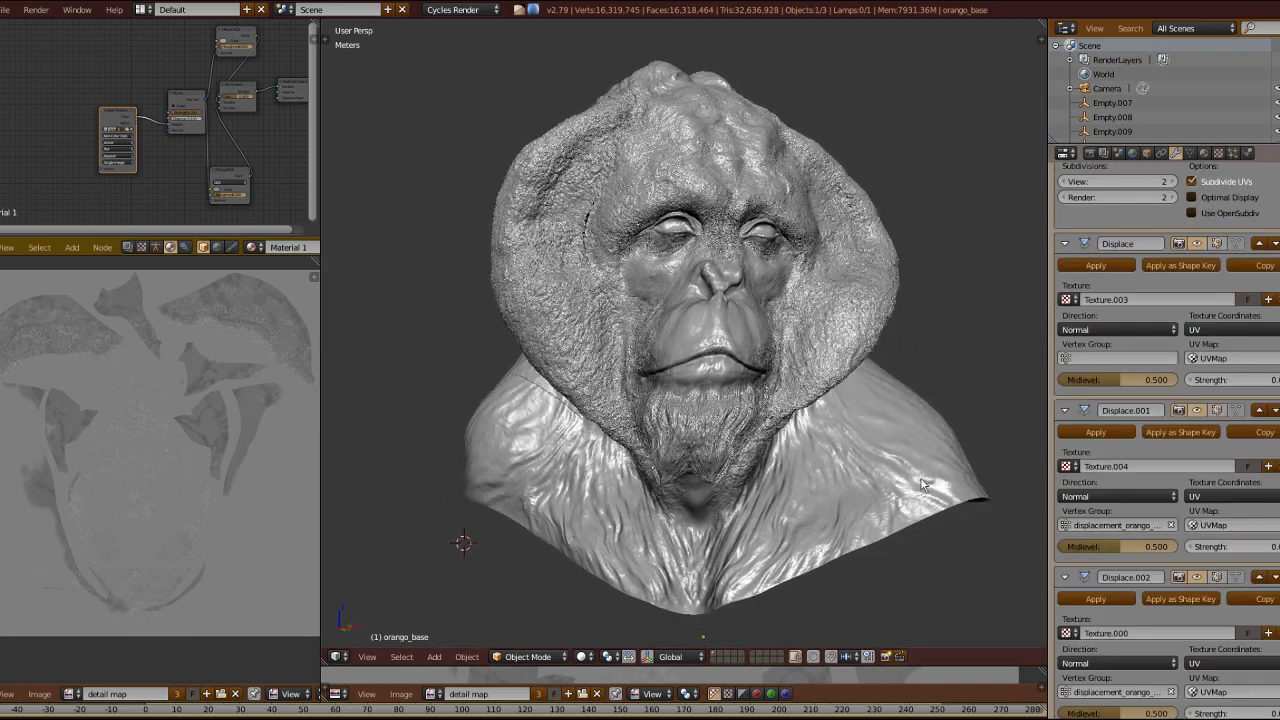
middle_drag(940, 522, 928, 513)
scroll(862, 425, up, 6)
middle_drag(862, 425, 799, 402)
scroll(875, 331, down, 2)
scroll(940, 440, down, 3)
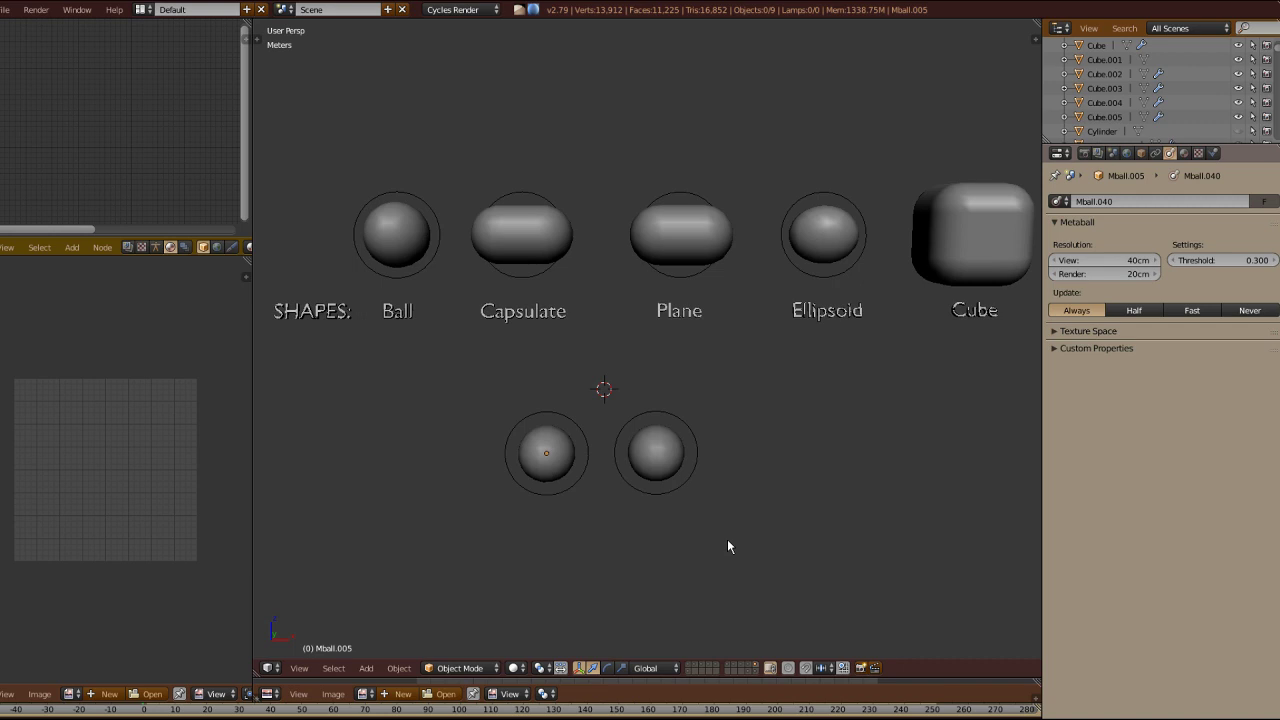
Step: Move the left metaball below the shape samples toward its neighbour so that the two blend together
middle_drag(621, 355, 594, 383)
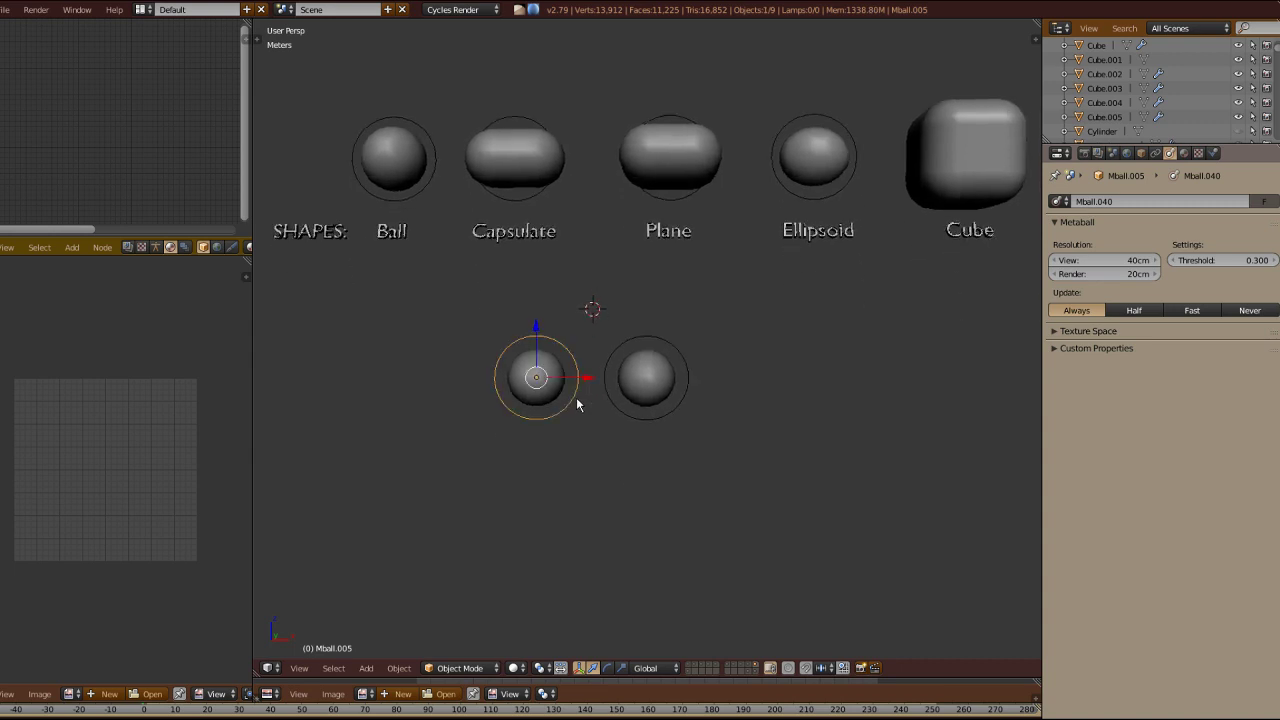
key(KP_Decimal)
scroll(716, 354, down, 6)
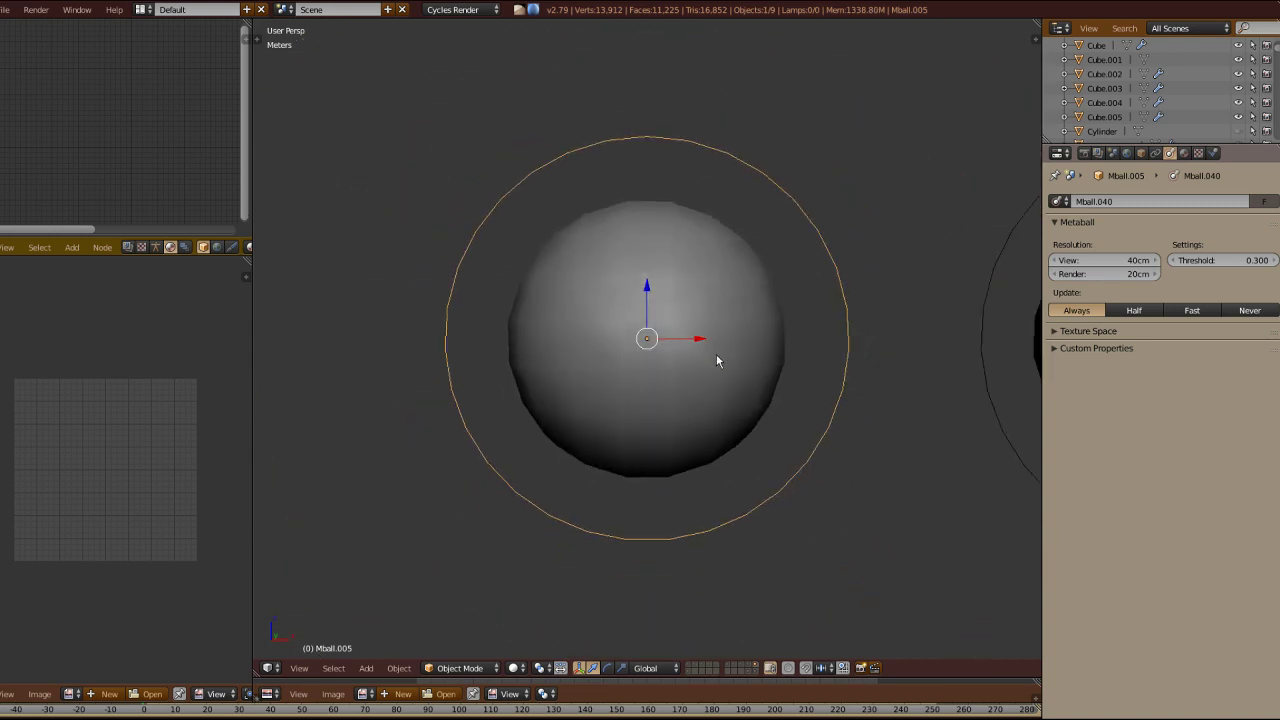
scroll(664, 420, down, 3)
ctrl+scroll(650, 418, down, 1)
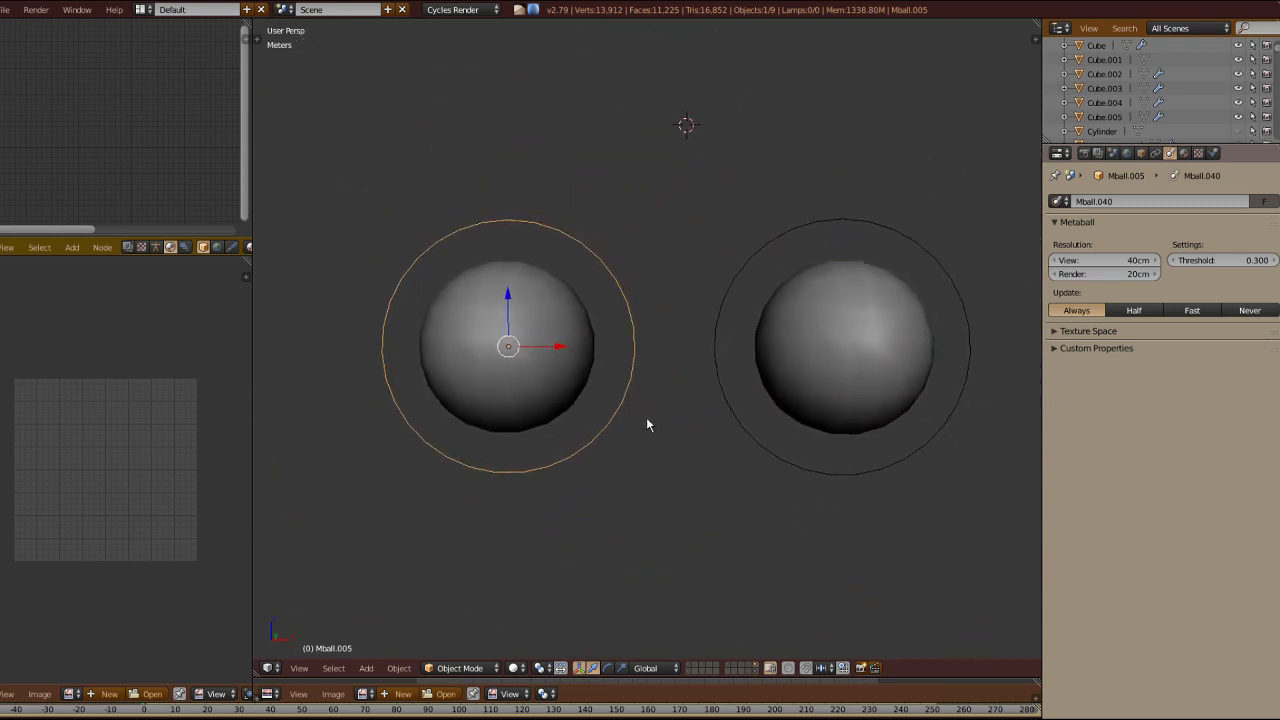
key(g)
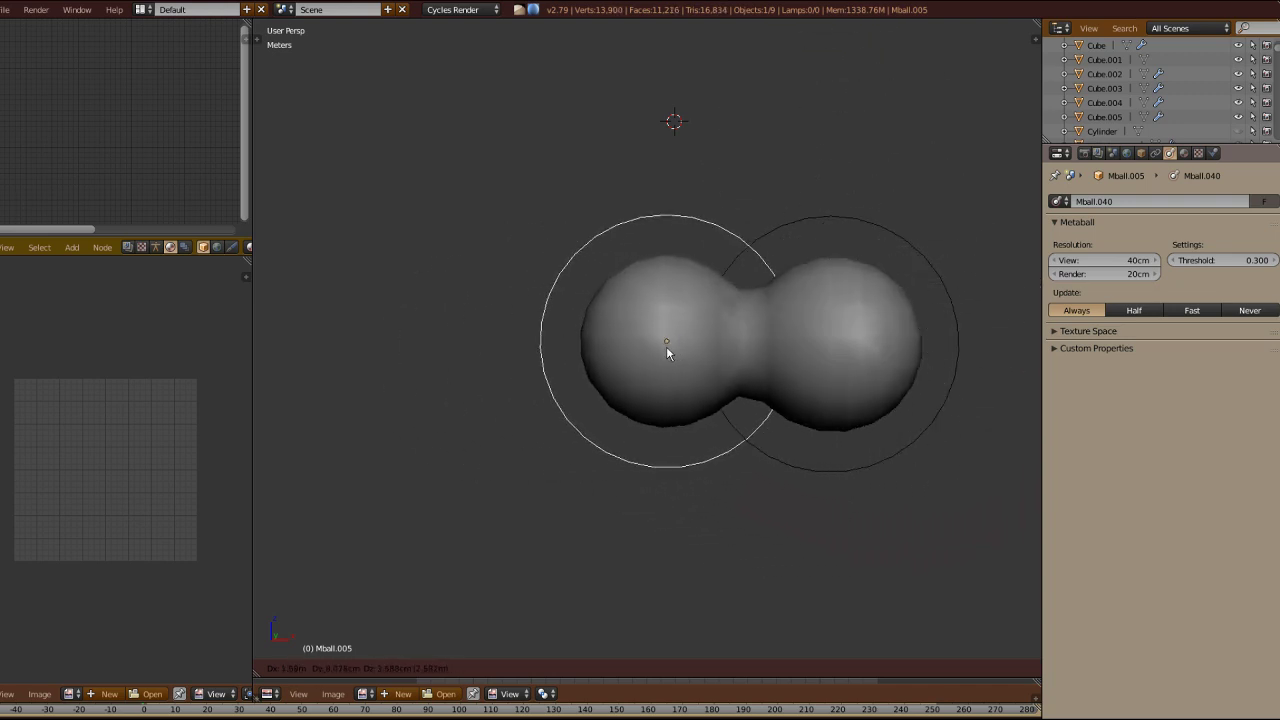
click(661, 350)
Step: Try moving the left metaball along the Y axis, cancel that, and shift it away from the right one
shift+middle_drag(717, 427, 554, 382)
key(g)
key(y)
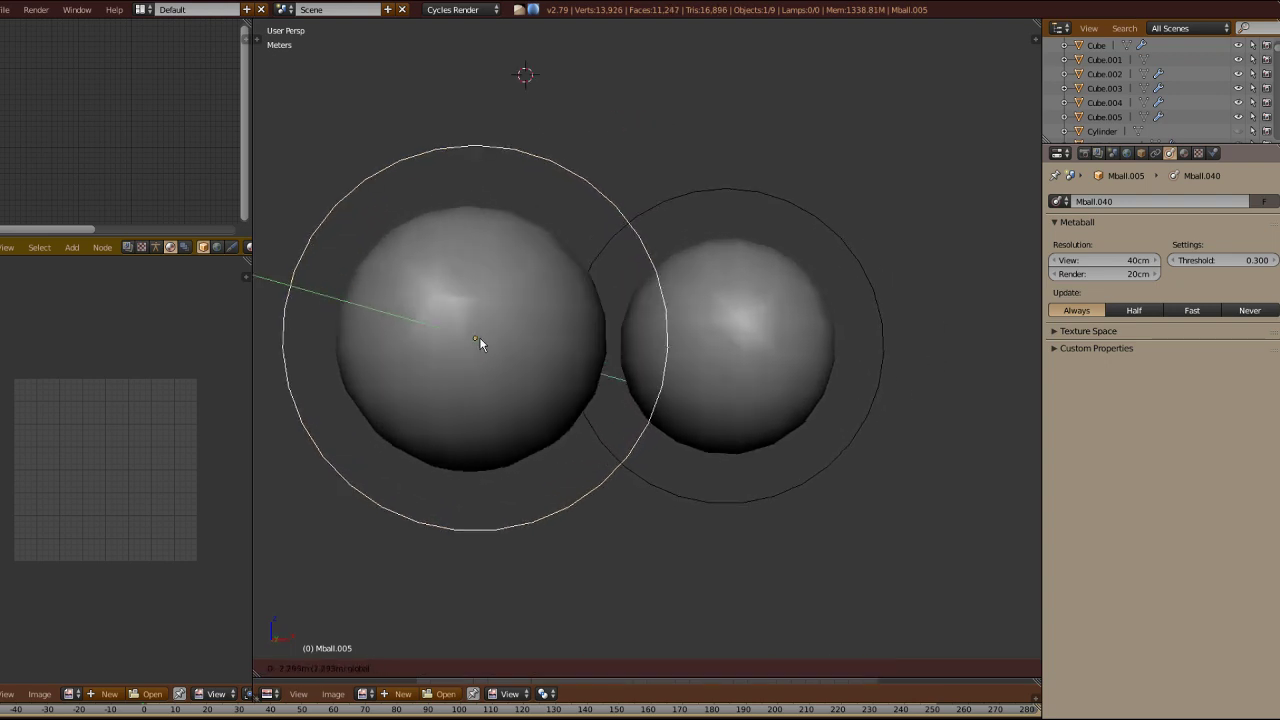
right_click(479, 337)
middle_drag(462, 347, 484, 349)
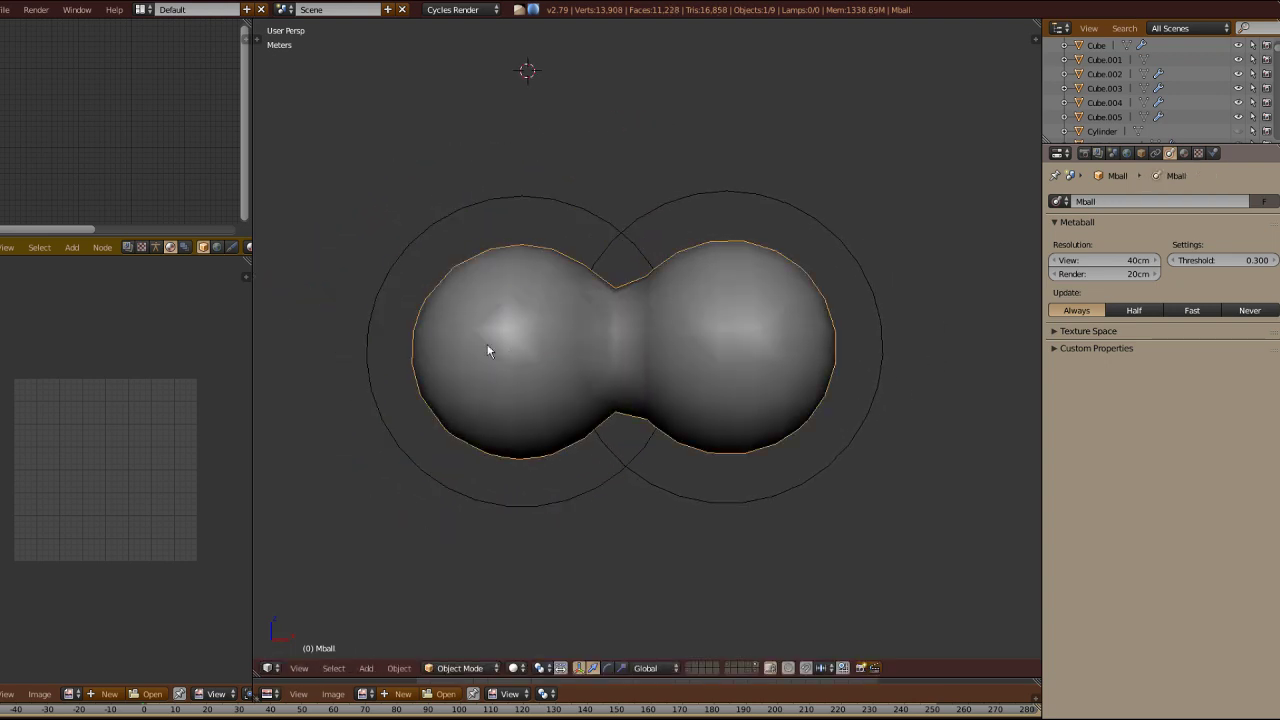
drag(576, 354, 509, 362)
shift+middle_drag(509, 362, 621, 348)
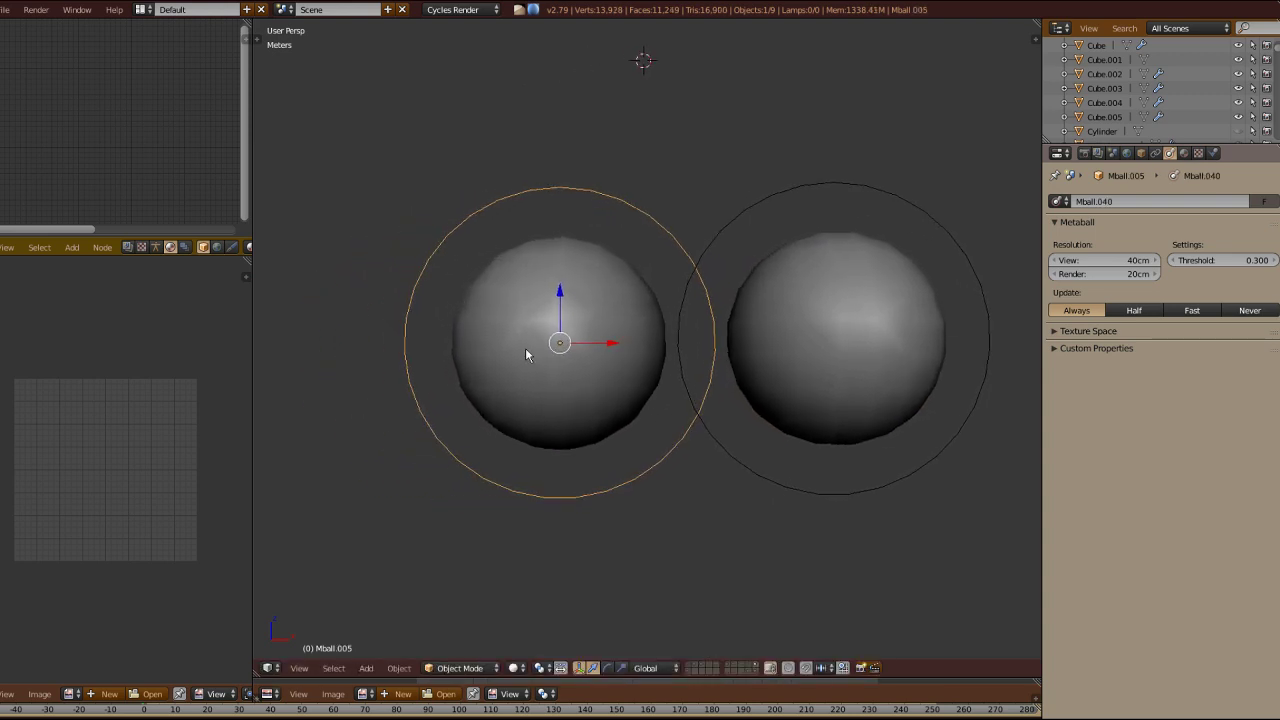
Step: Try the left metaball as a Negative element, moving it along the X axis near the right ball, and turn Negative off
key(Tab)
click(1056, 417)
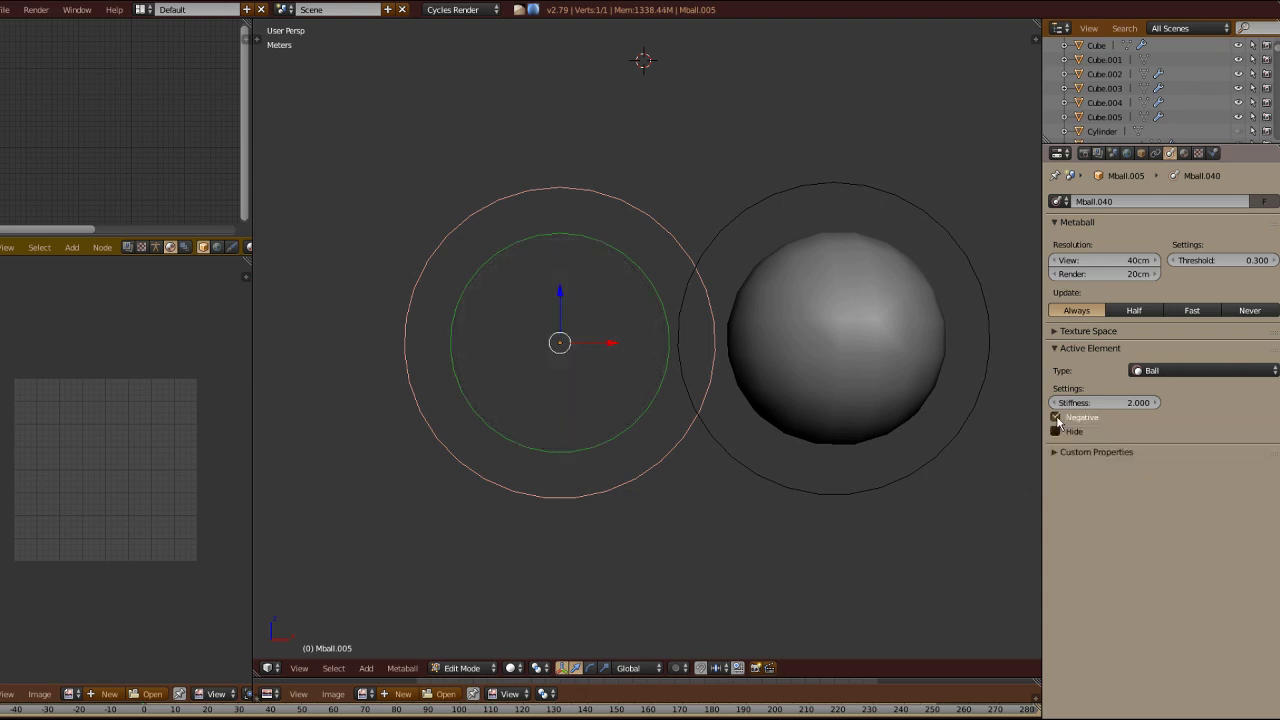
key(Tab)
middle_drag(625, 344, 586, 334)
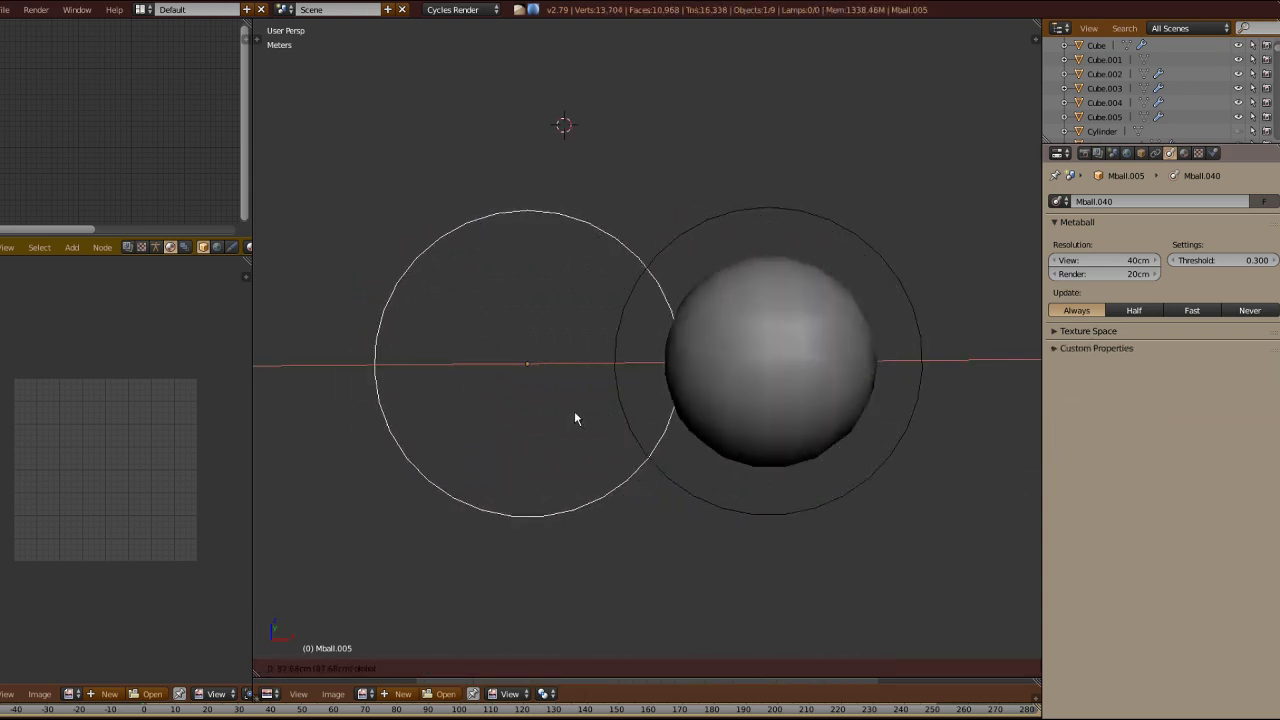
key(Tab)
click(1056, 418)
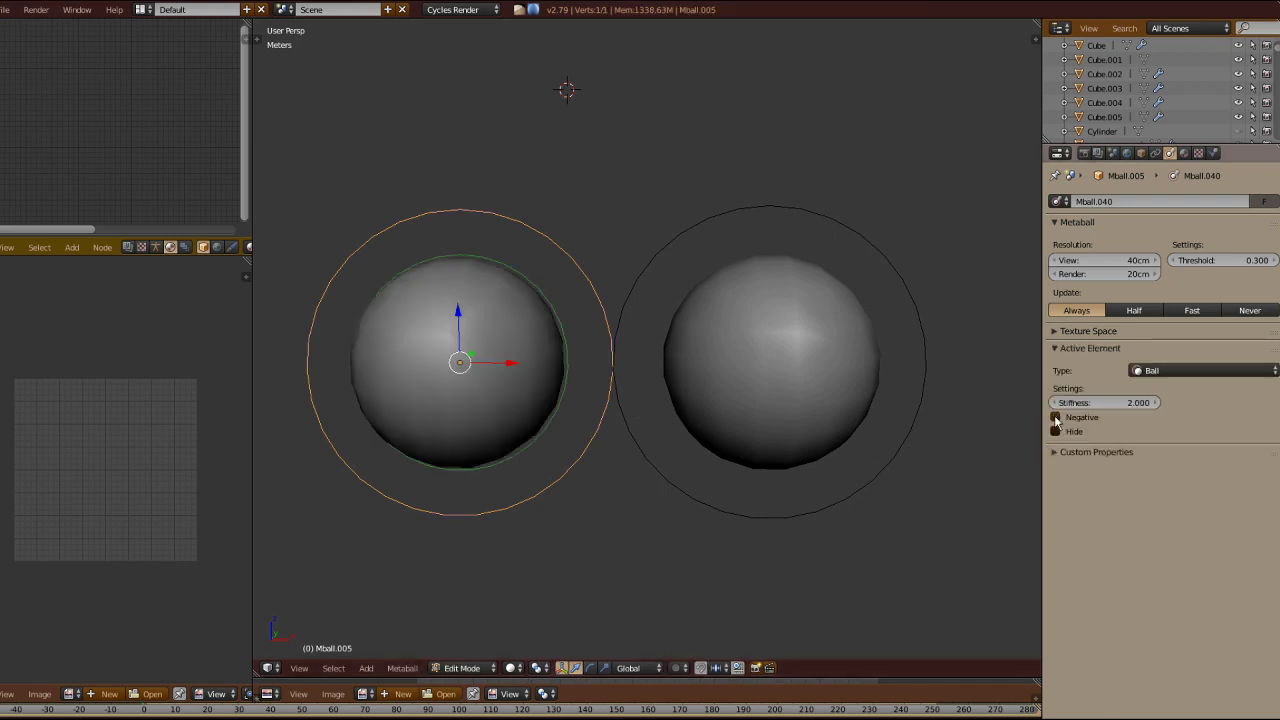
click(577, 329)
scroll(588, 336, down, 3)
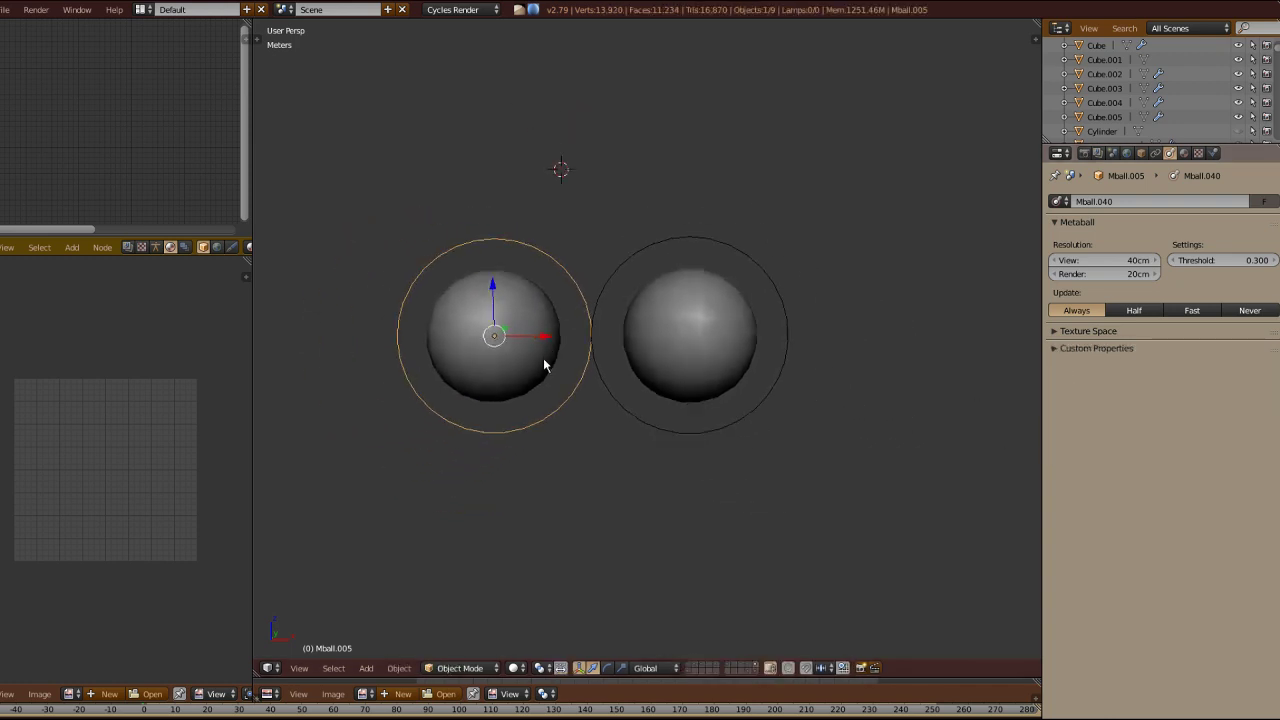
Step: Scale up the left metaball and move it into the right one so that they merge into one form
click(515, 335)
key(s)
click(544, 330)
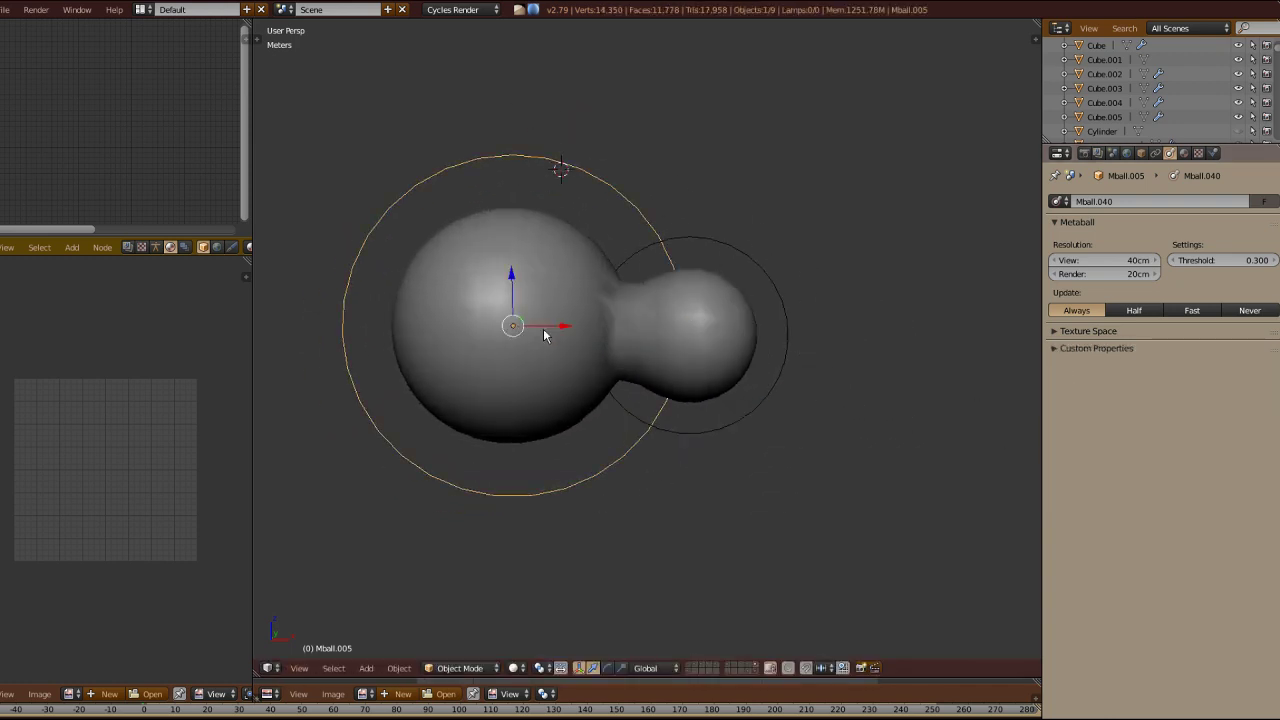
key(g)
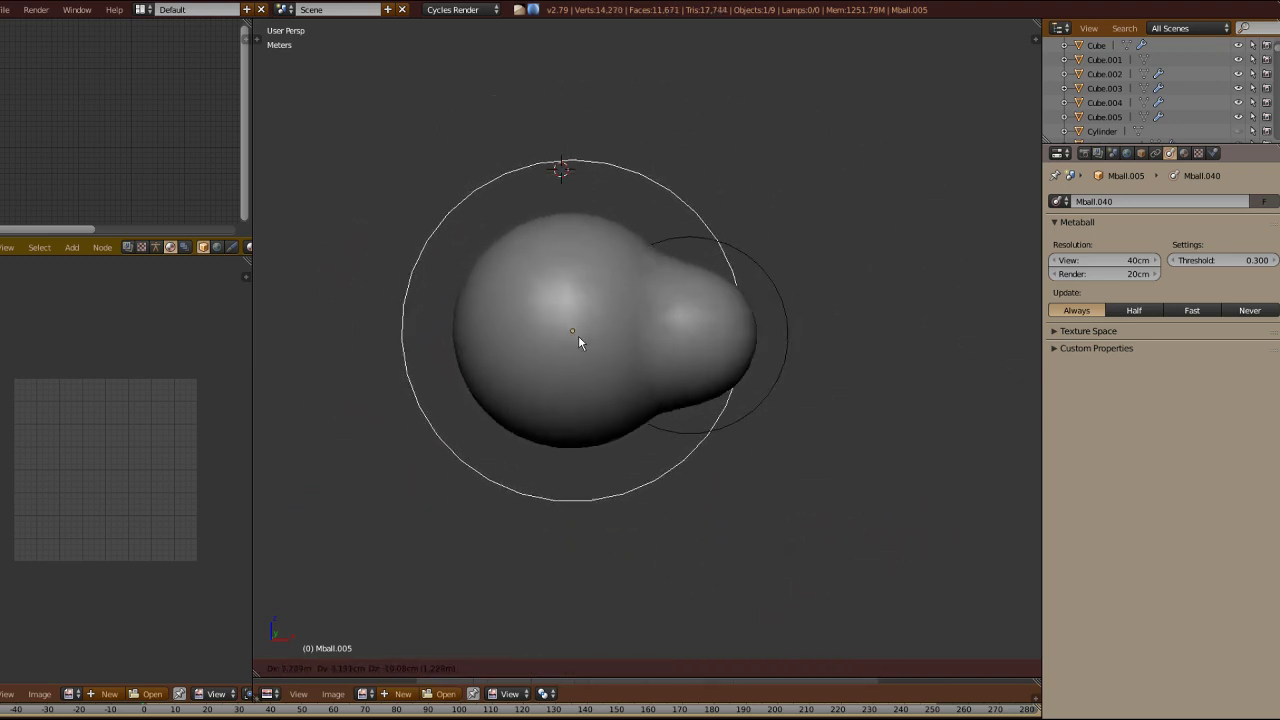
click(578, 337)
scroll(798, 297, down, 3)
scroll(699, 390, up, 4)
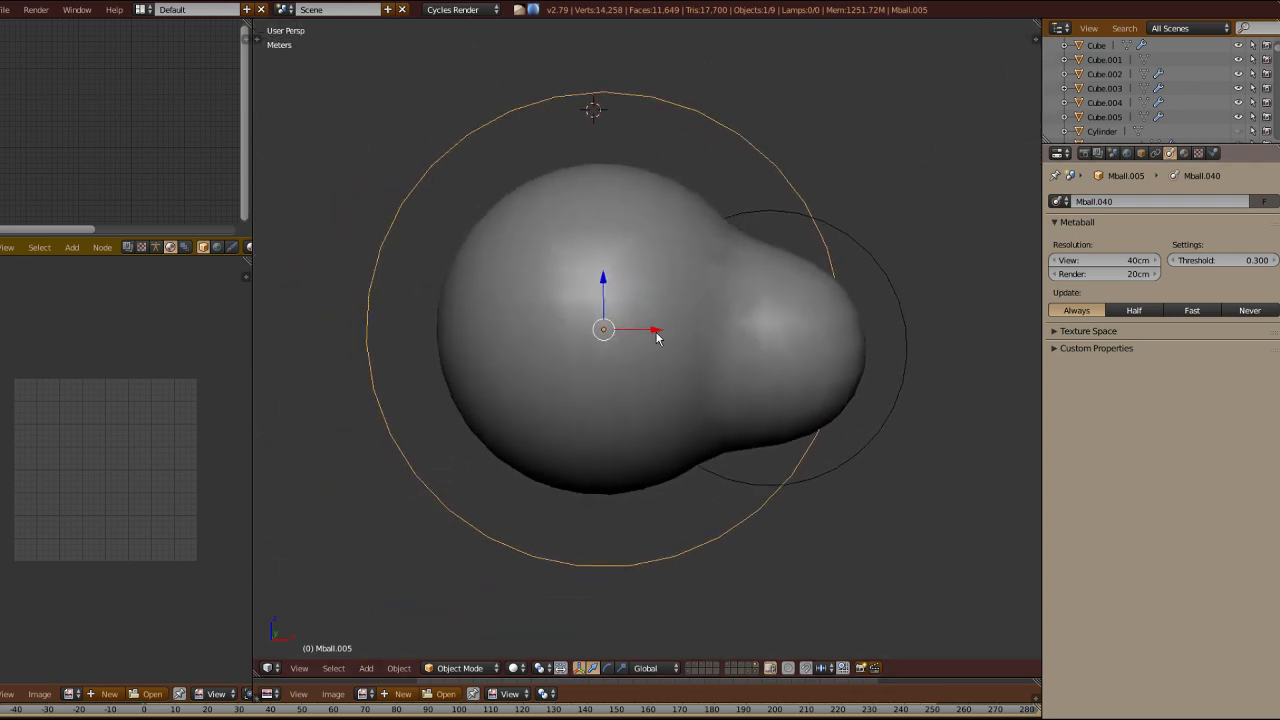
Step: Set the metaball's view resolution to 13 cm and move the large ball across the small one and back
key(g)
click(510, 346)
key(g)
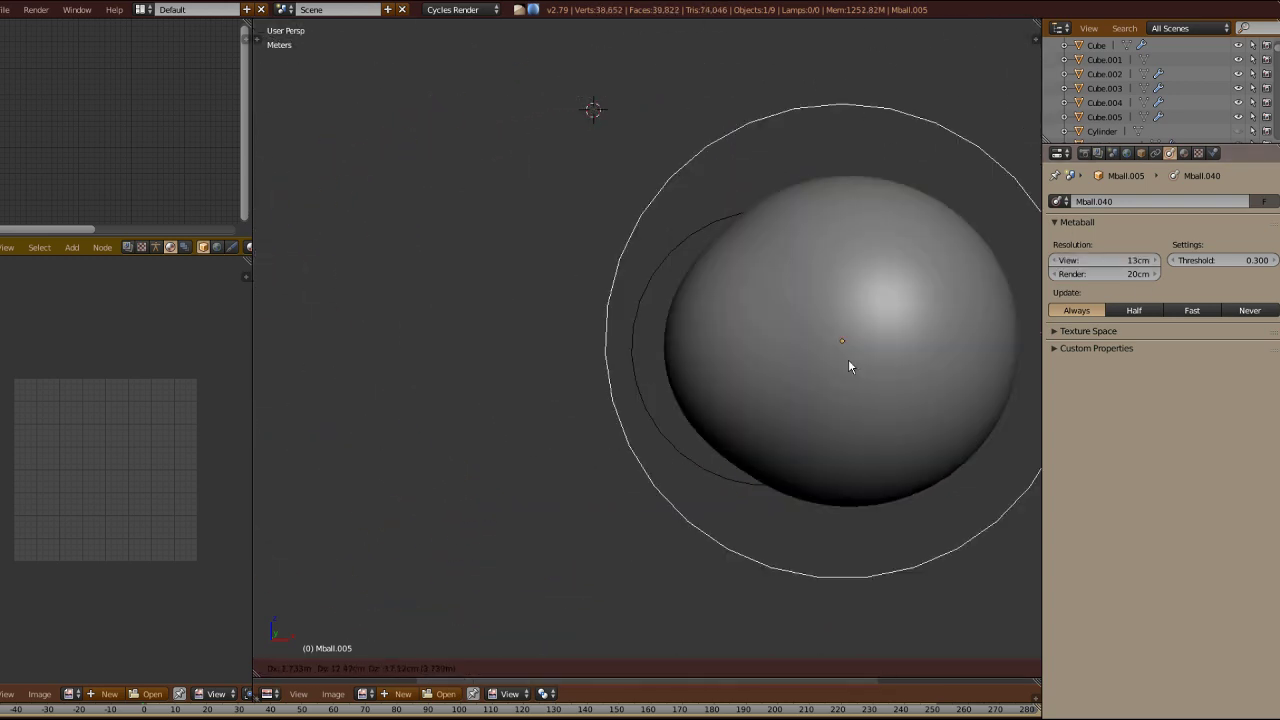
click(487, 368)
Step: Set the metaball's view resolution to 30 cm and reposition the large ball just beside the small one
drag(1070, 260, 1130, 260)
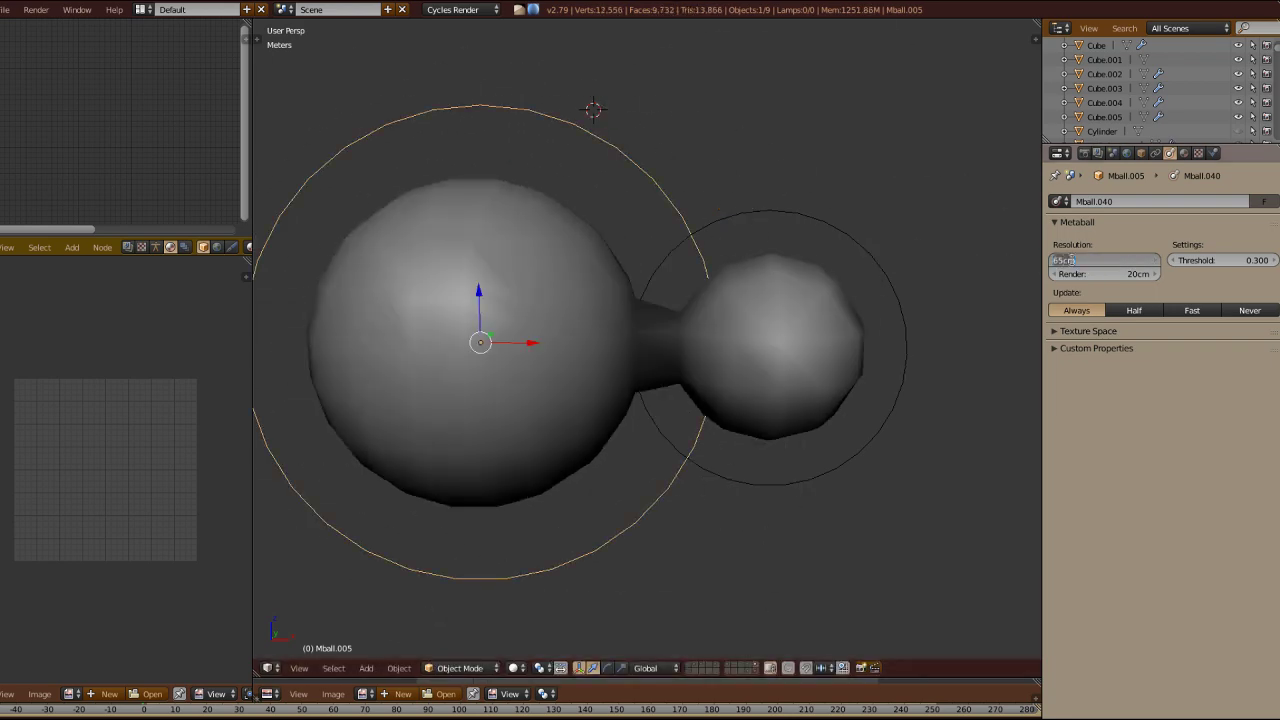
text(30)
key(Return)
key(g)
click(598, 358)
key(g)
click(617, 380)
shift+middle_drag(689, 397, 680, 344)
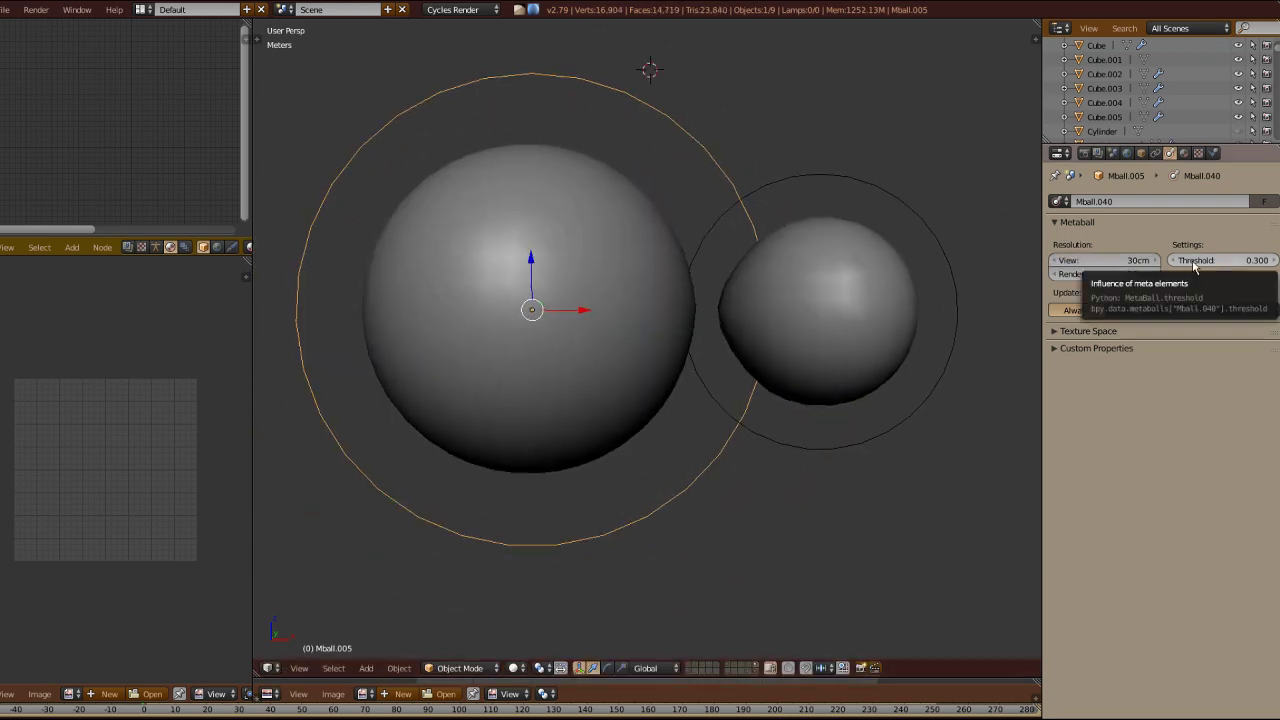
Step: Examine the metaball dog, its row of element shapes and the dog's sculpted Multires version from several angles
key(Tab)
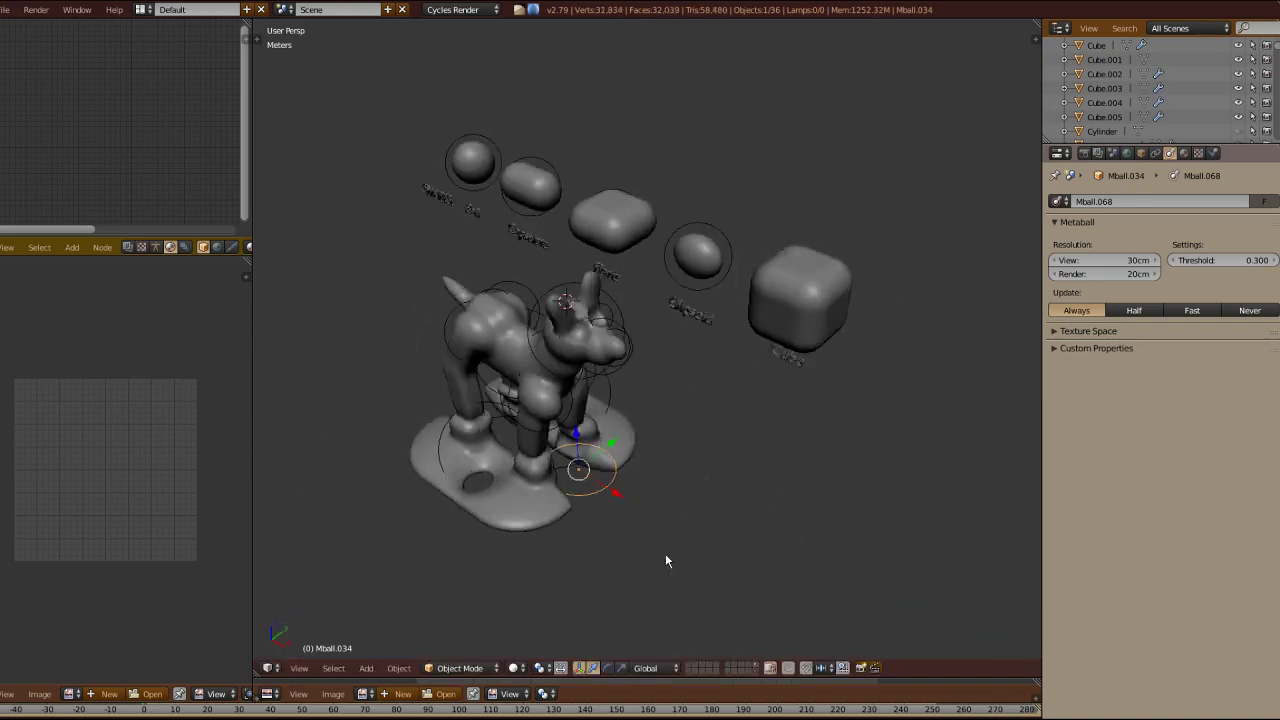
middle_drag(666, 557, 684, 170)
scroll(684, 170, down, 5)
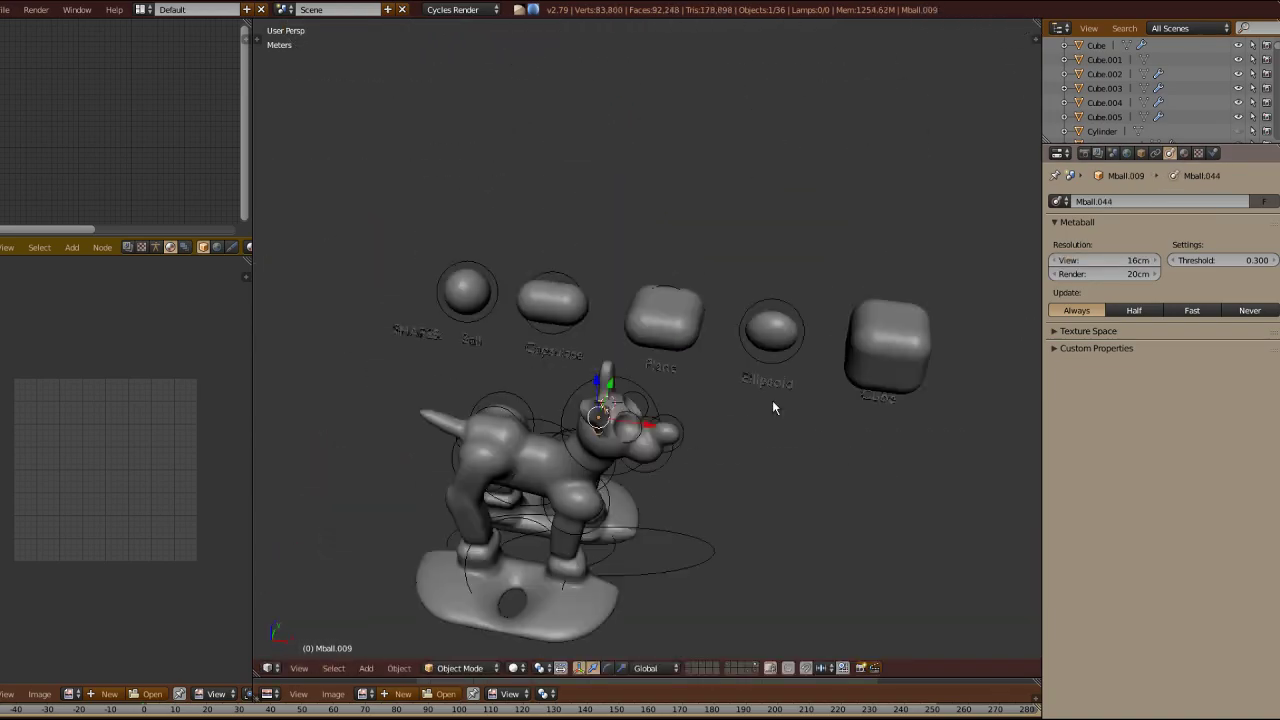
middle_drag(771, 409, 700, 380)
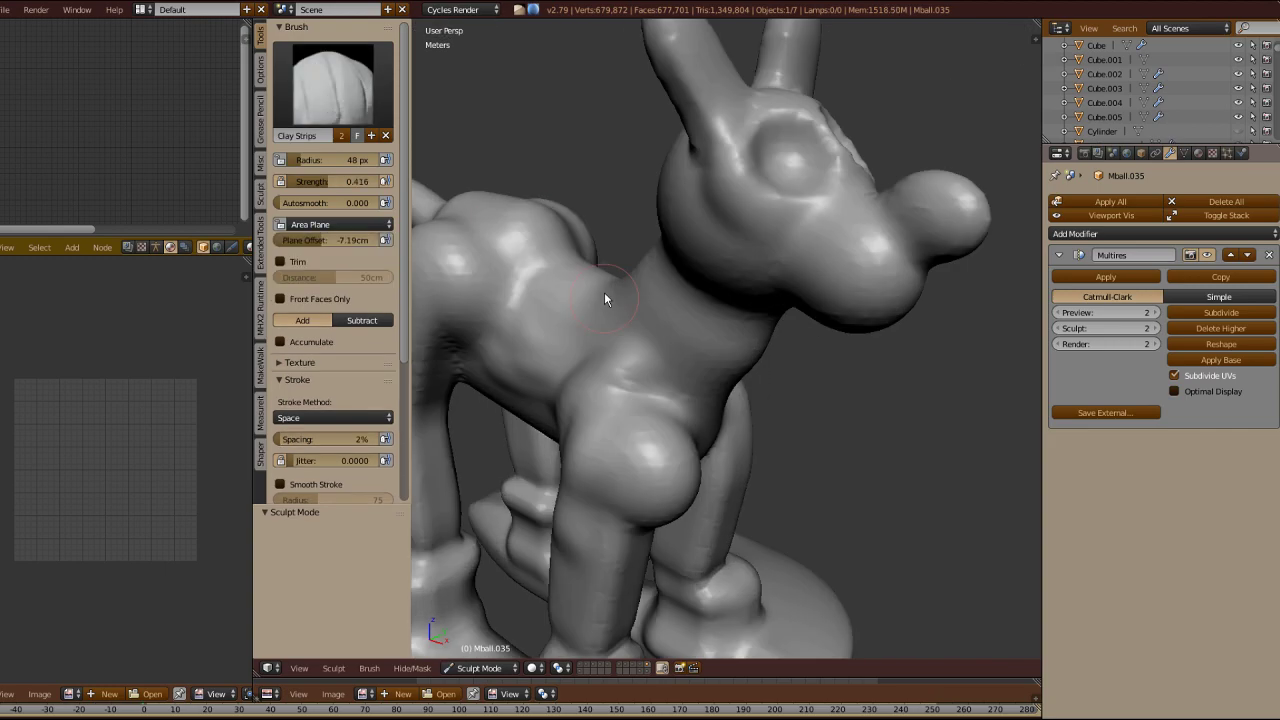
mouse_move(604, 292)
middle_down()
mouse_move(644, 286)
mouse_move(550, 268)
middle_up()
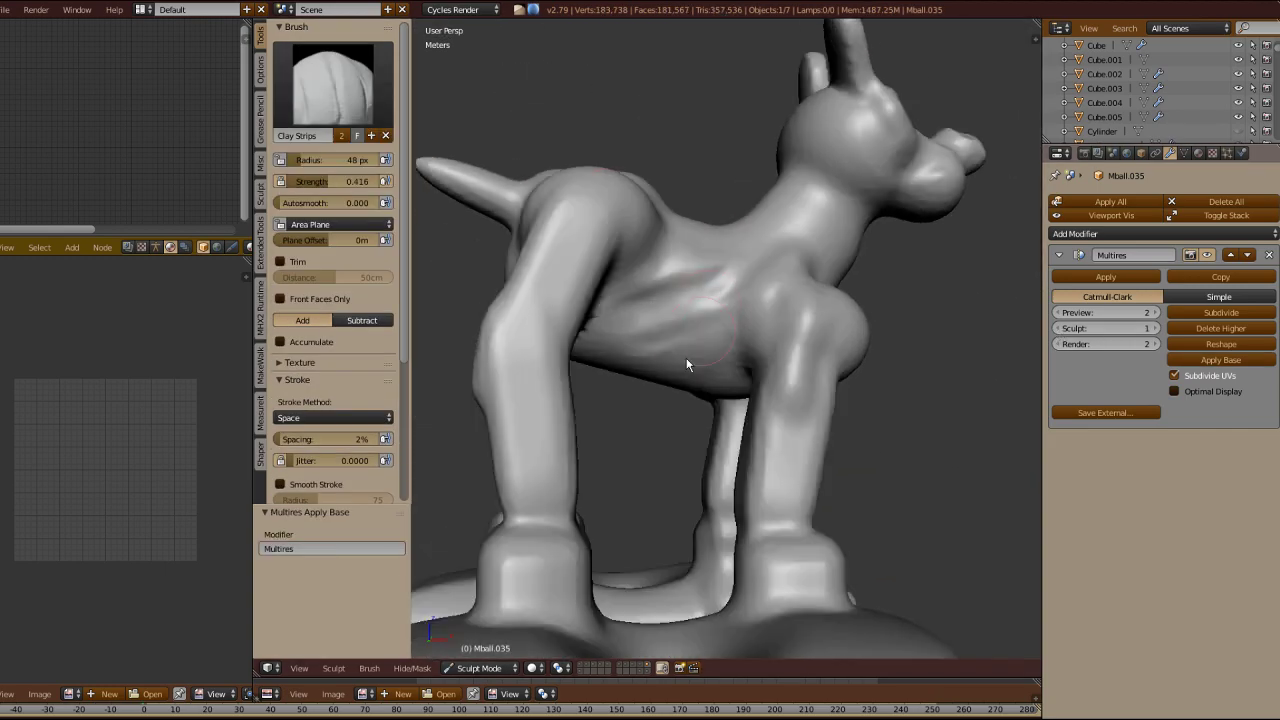
middle_drag(687, 365, 563, 408)
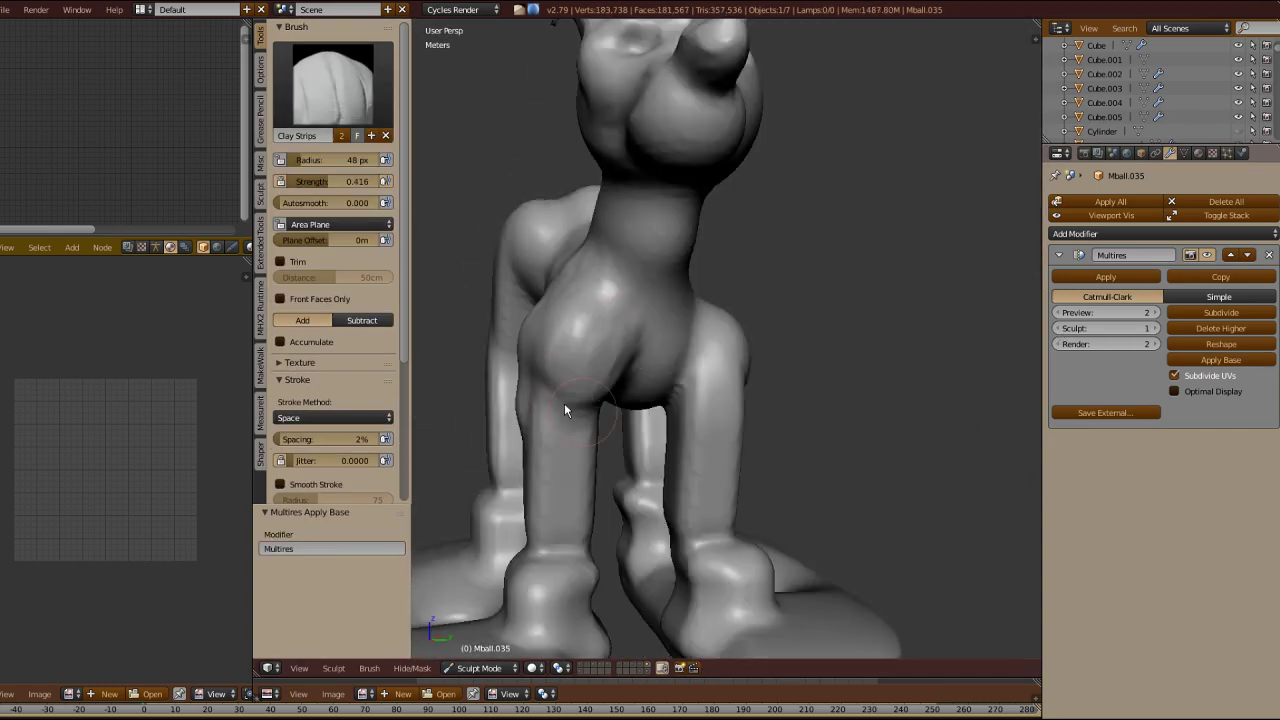
scroll(563, 408, down, 5)
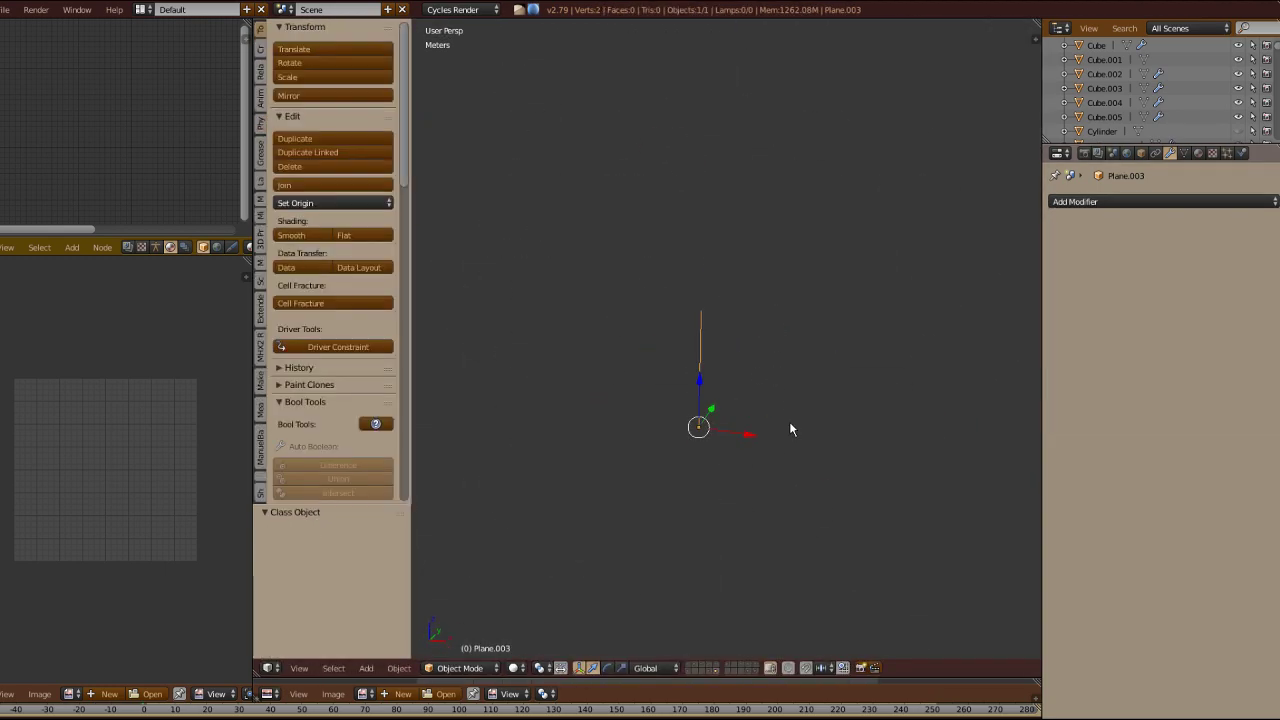
Step: Add a modifier to the vertical line object and apply the sculpted figure's Multires shape to its base mesh
click(1120, 232)
click(908, 471)
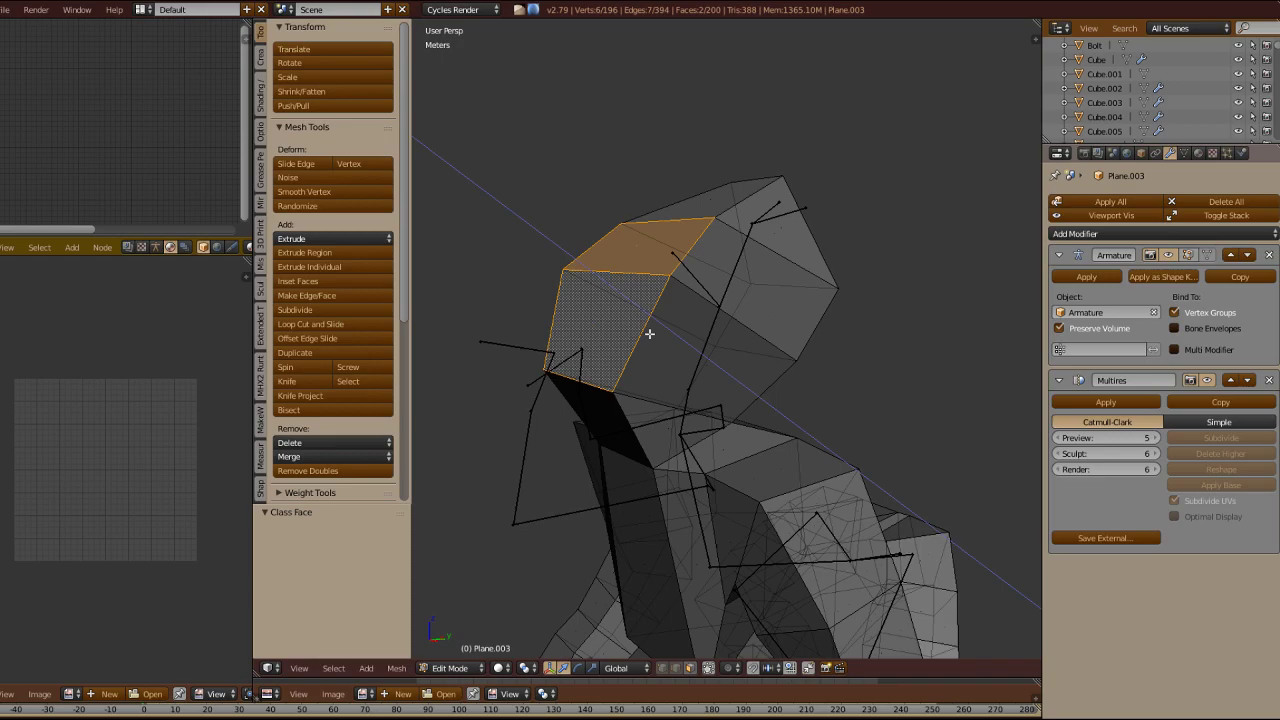
key(w)
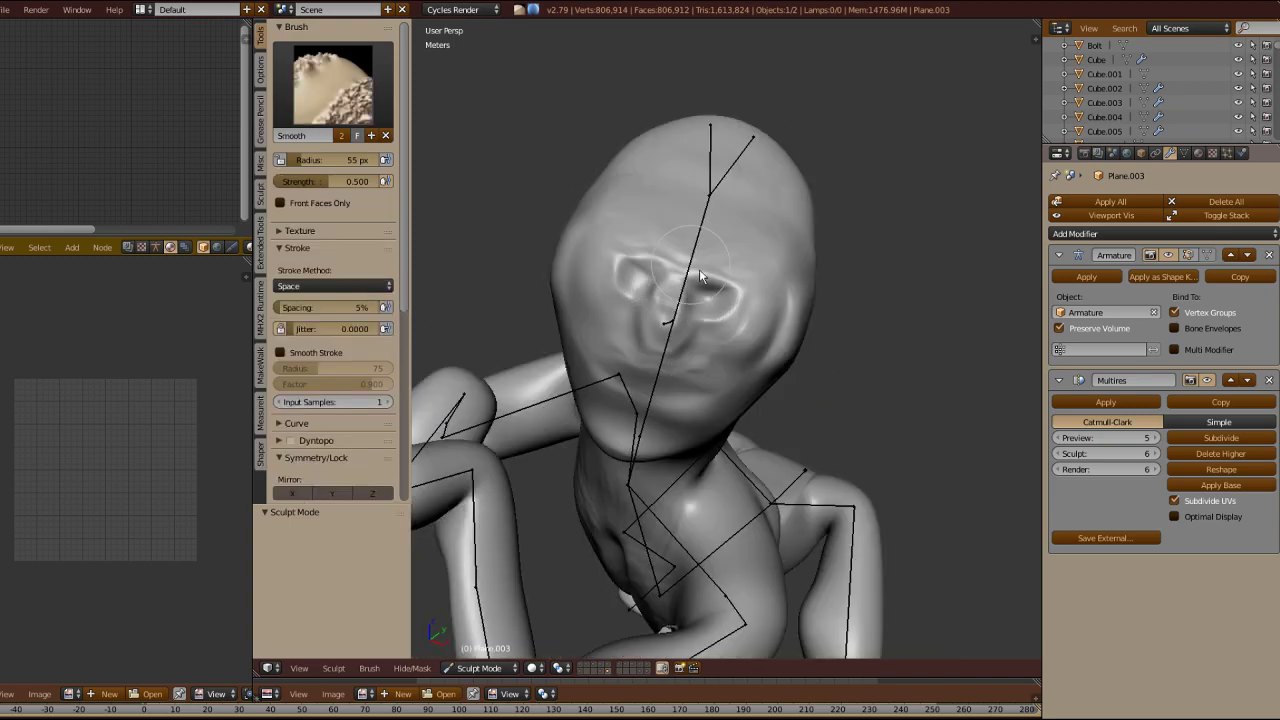
click(1221, 485)
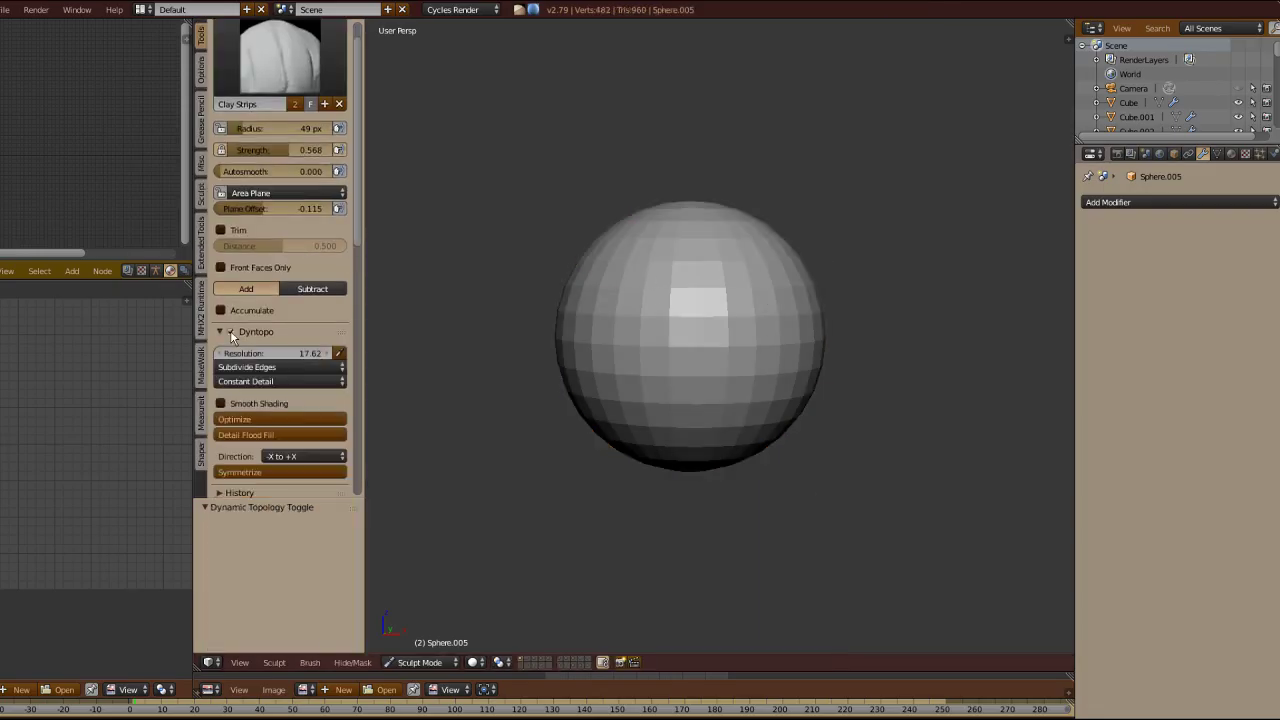
Step: Change the sculpting brush and pull a long stroke outward from the upper side of the Dyntopo sphere
click(280, 55)
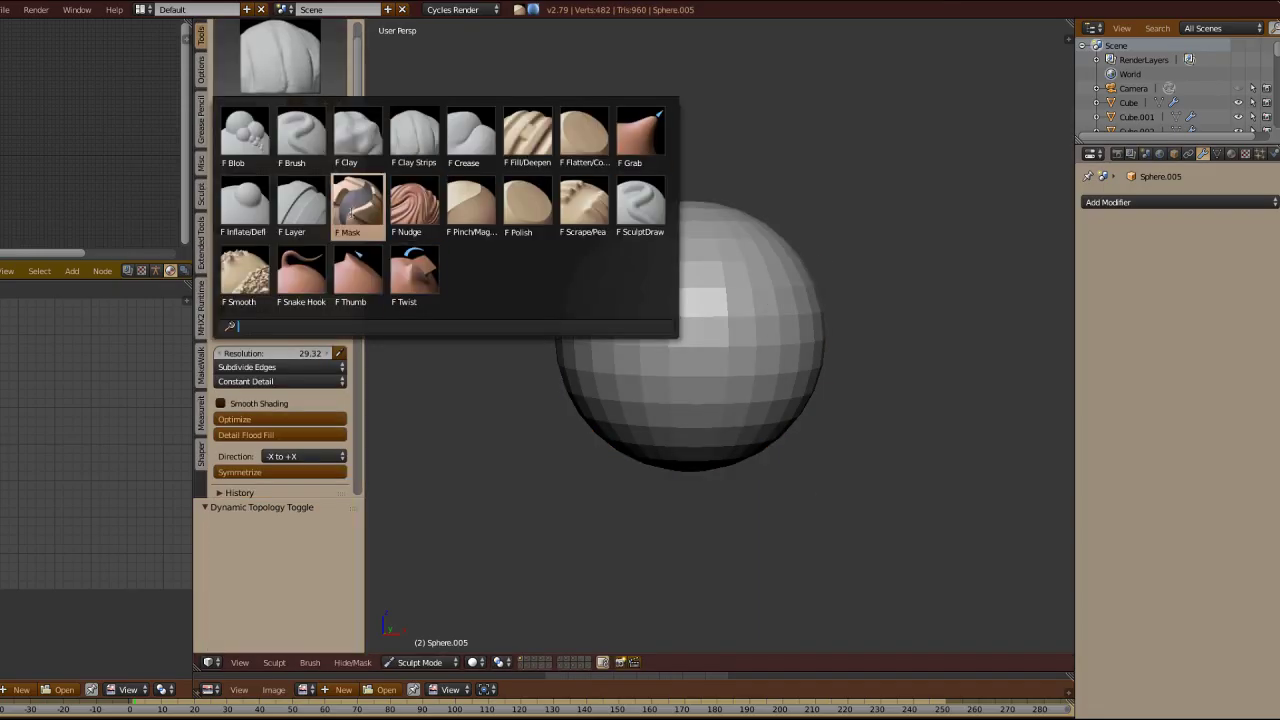
click(240, 271)
drag(745, 245, 1035, 262)
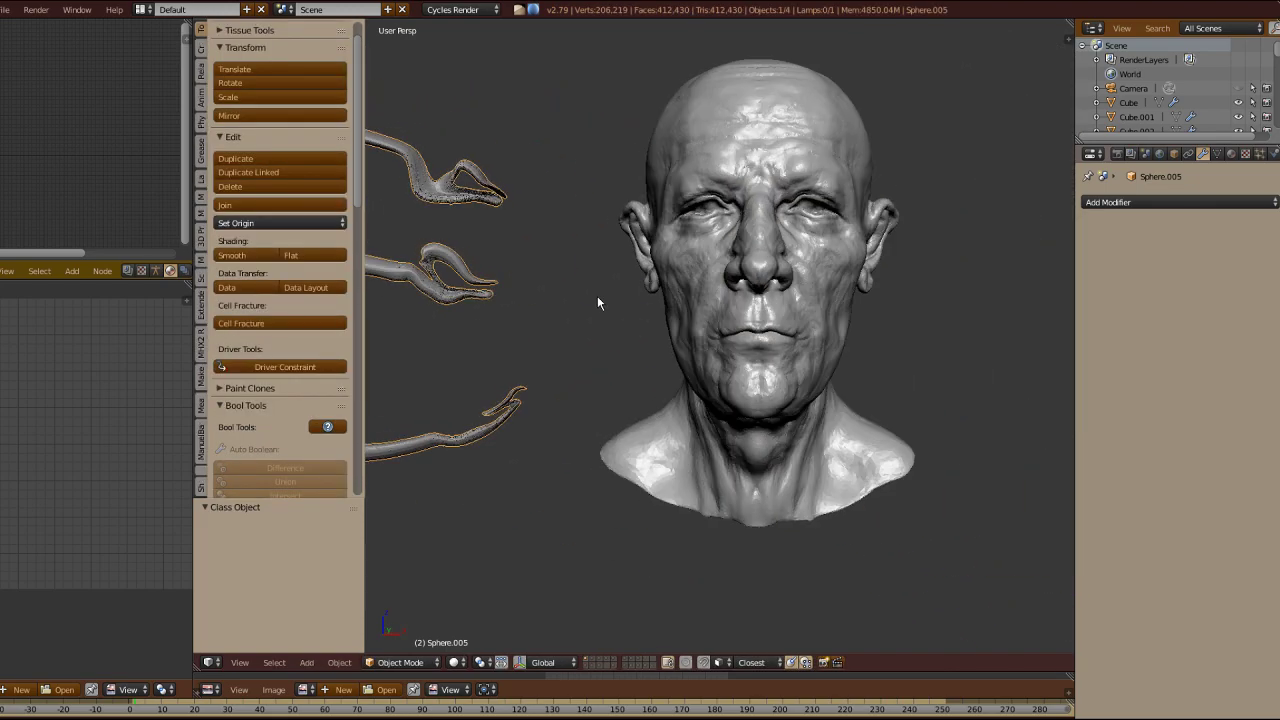
Step: Select a narrow strip of faces along the top of the step 01 head and extrude it outward by about 0.373
shift+middle_drag(598, 303, 573, 357)
key(Tab)
middle_drag(738, 278, 753, 345)
scroll(753, 319, up, 3)
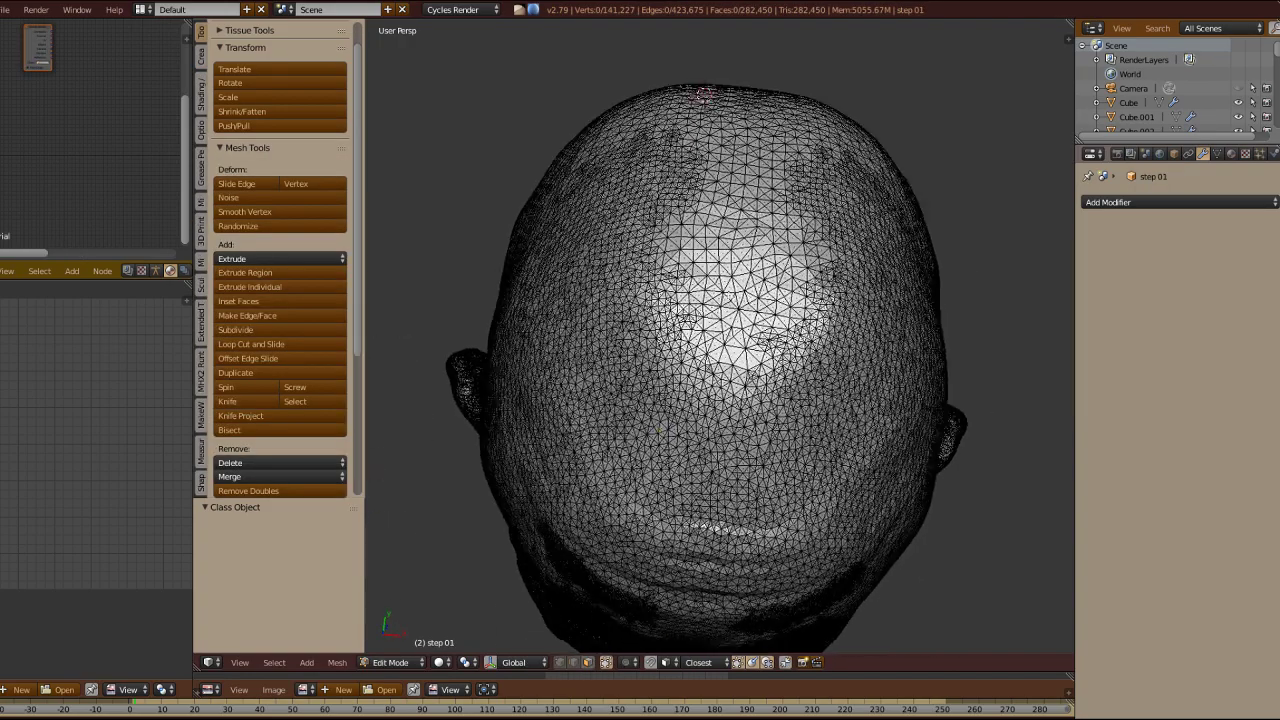
drag(700, 402, 688, 519)
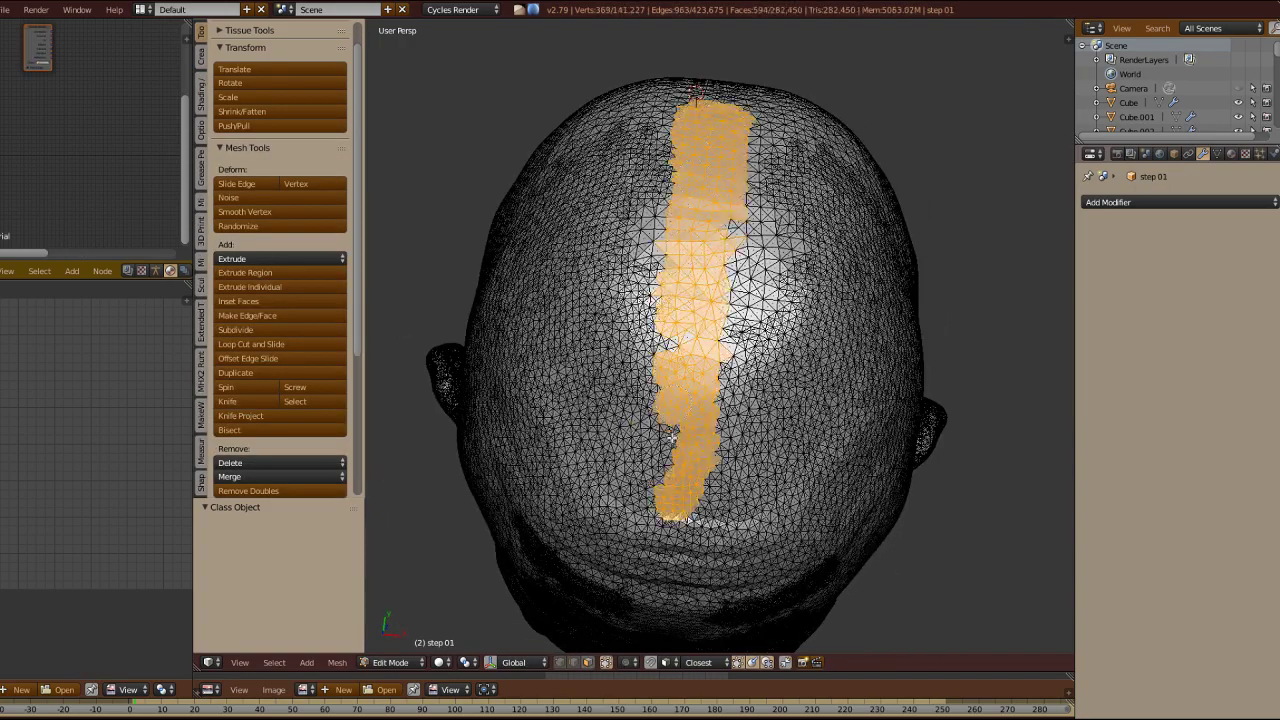
middle_drag(688, 519, 736, 250)
key(e)
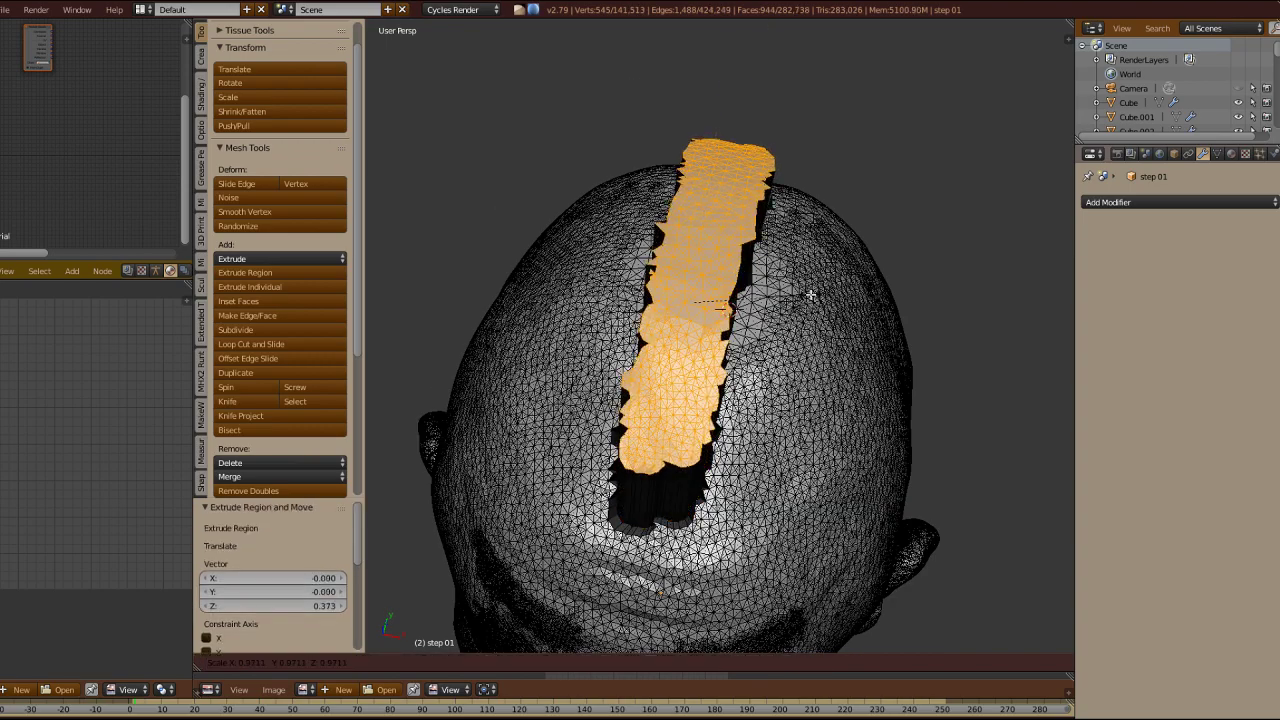
middle_drag(838, 331, 740, 447)
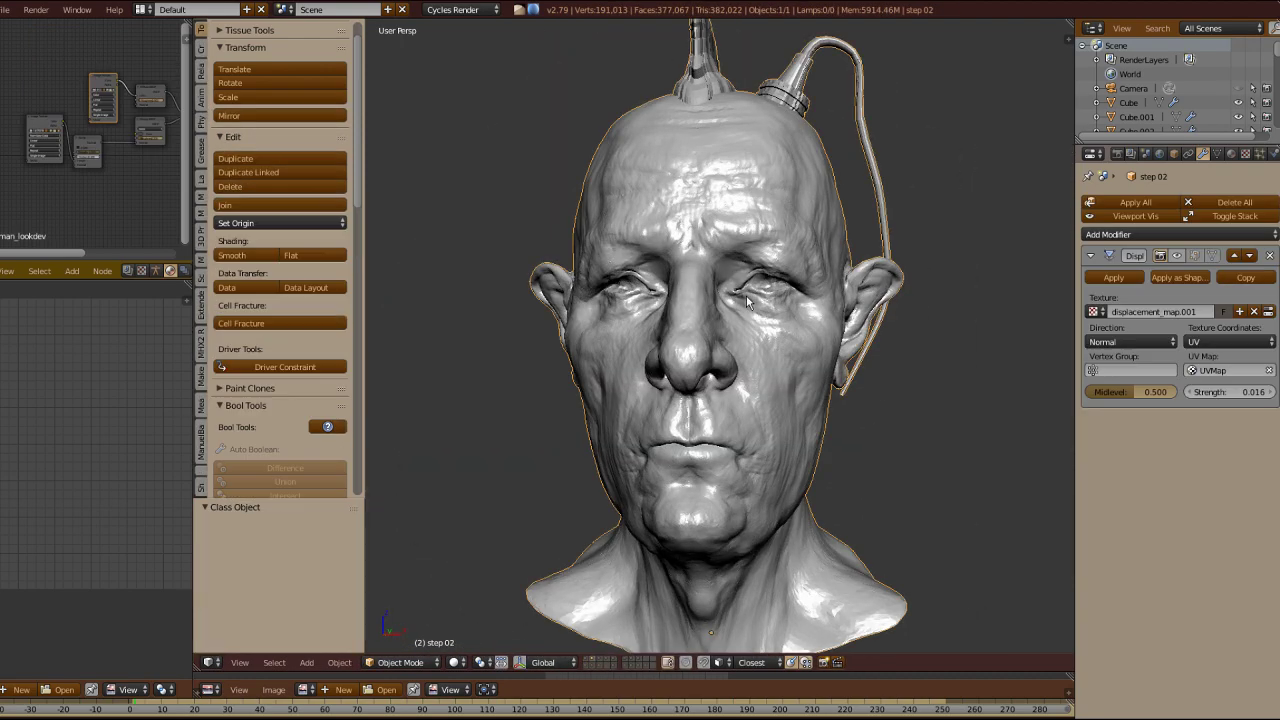
Step: Inspect the step 02 head's UV layout in Edit Mode and display the deleted.png map in the image editor
key(Tab)
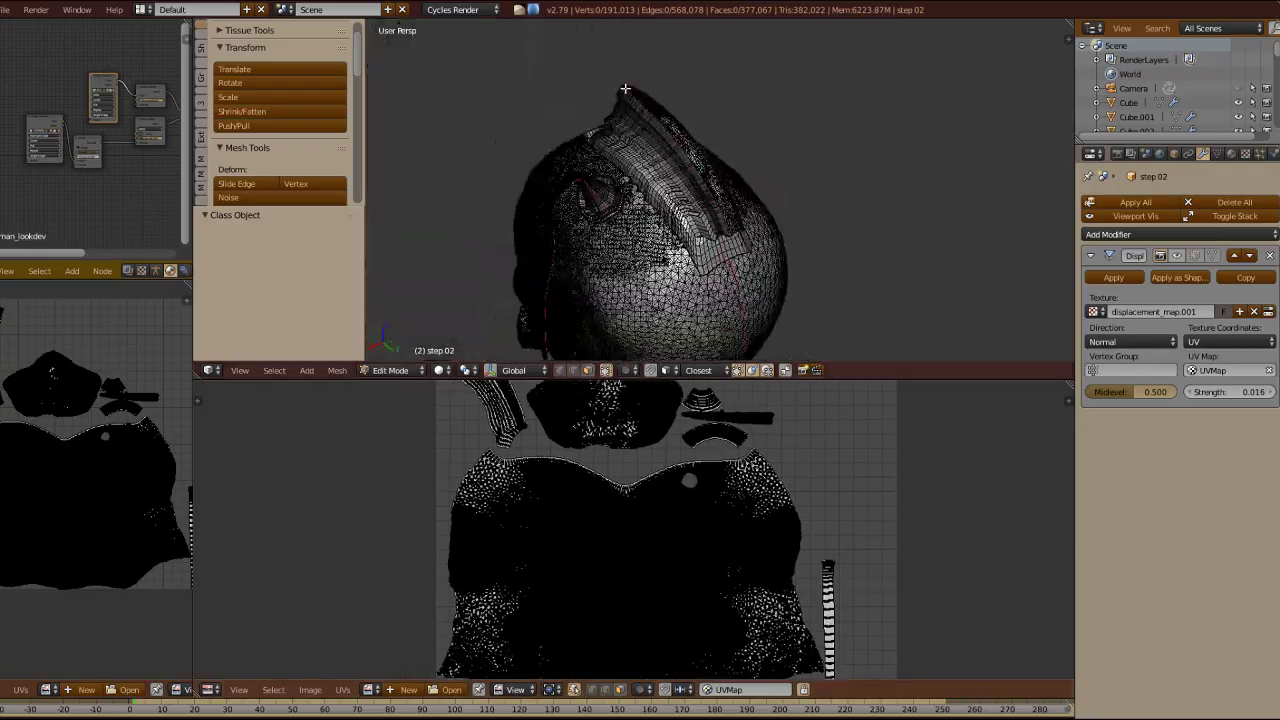
middle_drag(480, 237, 746, 263)
key(a)
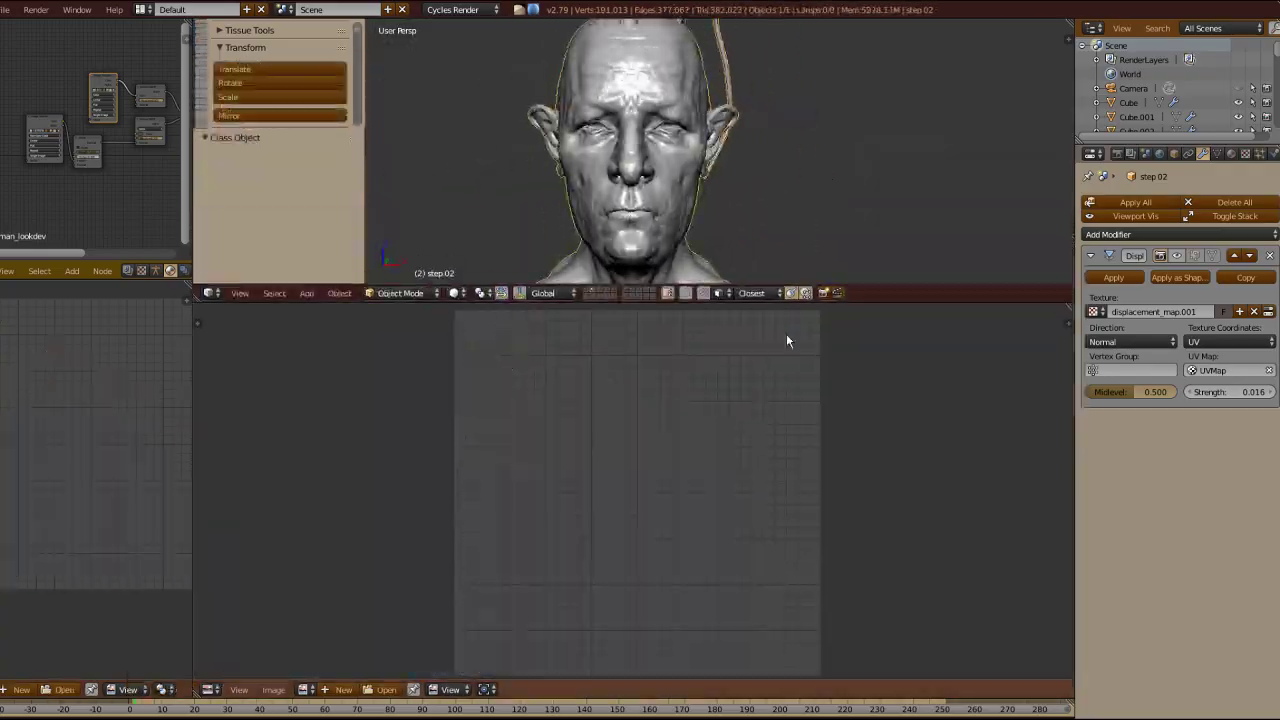
click(346, 562)
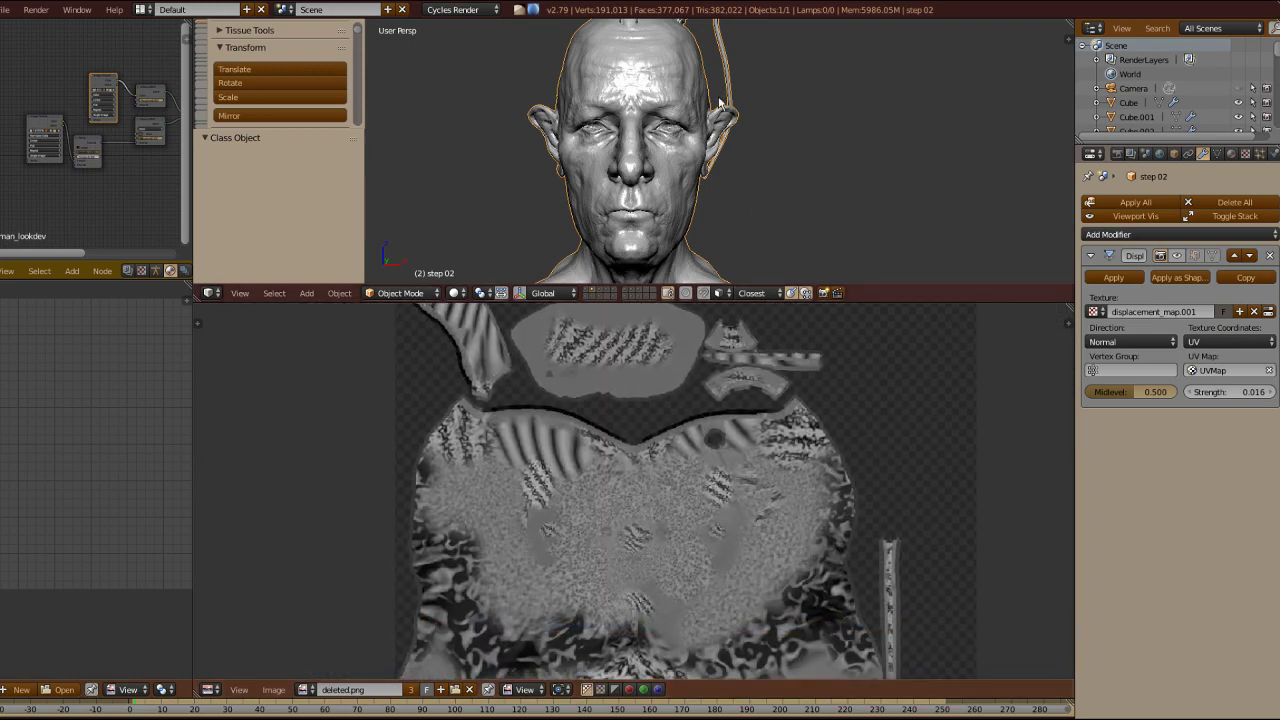
Step: Enlarge the 3D view and show the Displace modifier's effect on the step 02 head in the viewport
drag(903, 302, 893, 609)
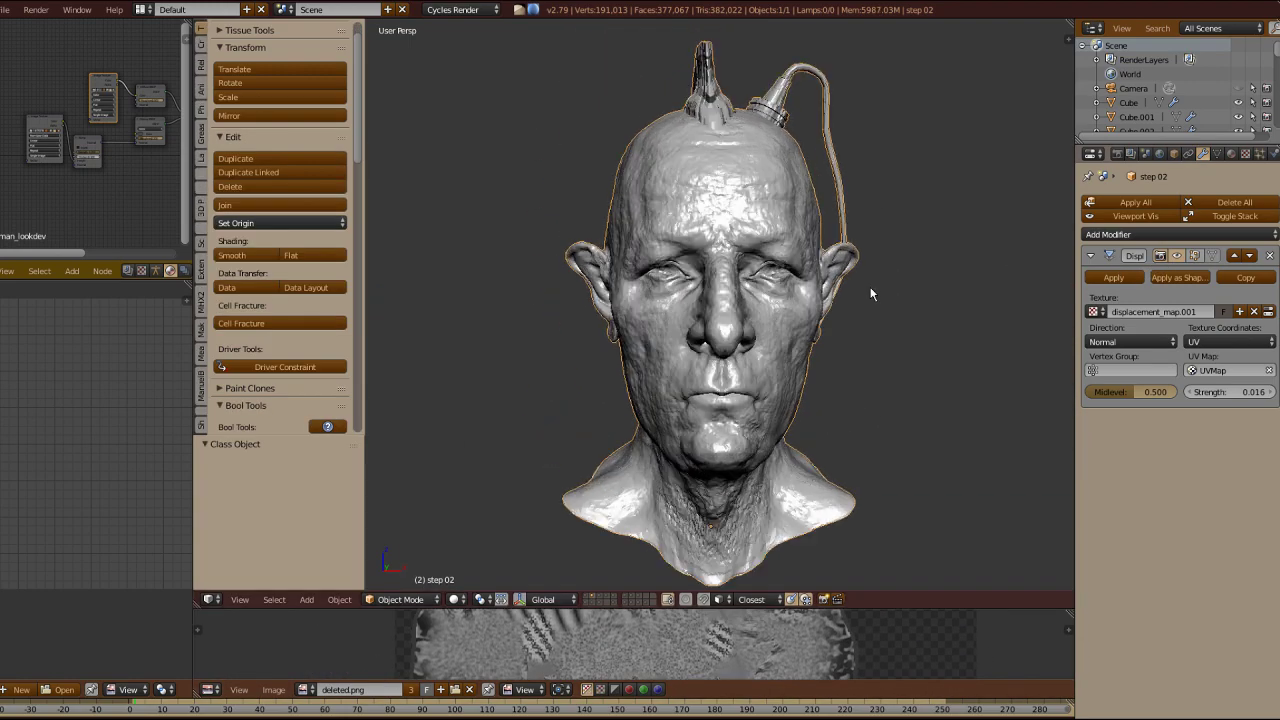
scroll(871, 291, up, 3)
middle_drag(574, 306, 466, 264)
click(1177, 256)
middle_drag(1000, 320, 894, 289)
scroll(833, 380, up, 2)
middle_drag(833, 380, 716, 376)
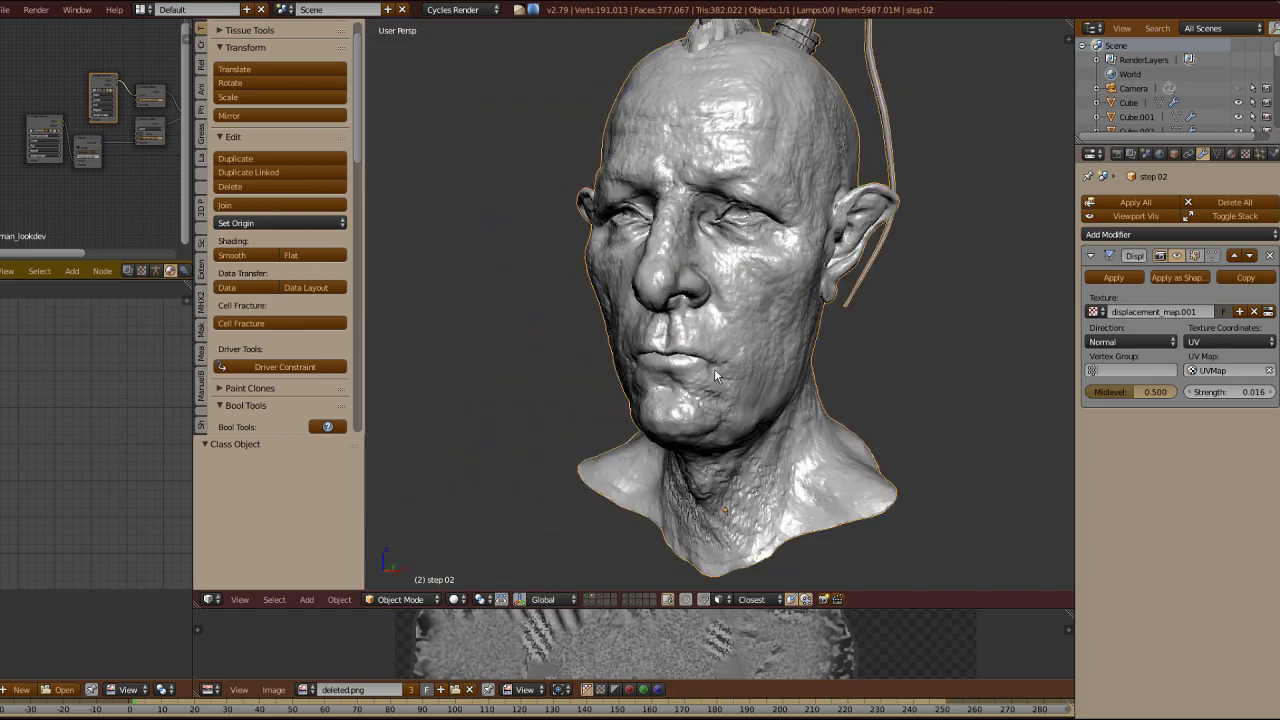
Step: Examine the displacement map on the step 02 head in Texture shading and return the view to Solid shading
click(479, 535)
mouse_move(486, 537)
middle_down()
mouse_move(631, 394)
mouse_move(863, 330)
mouse_move(750, 328)
mouse_move(710, 383)
mouse_move(880, 270)
mouse_move(837, 394)
mouse_move(874, 293)
mouse_move(884, 323)
middle_up()
scroll(710, 383, up, 3)
scroll(880, 274, down, 3)
scroll(884, 323, down, 2)
key(z)
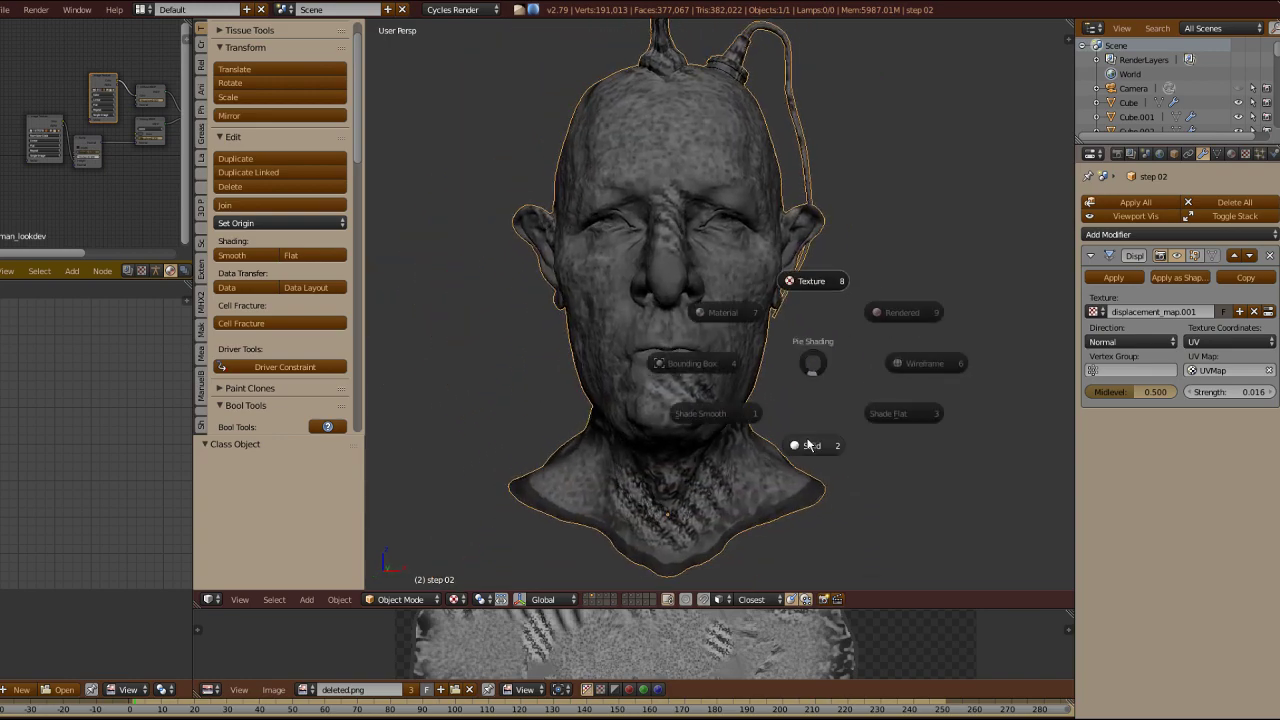
click(811, 446)
mouse_move(870, 385)
middle_down()
mouse_move(769, 362)
mouse_move(875, 382)
mouse_move(849, 343)
middle_up()
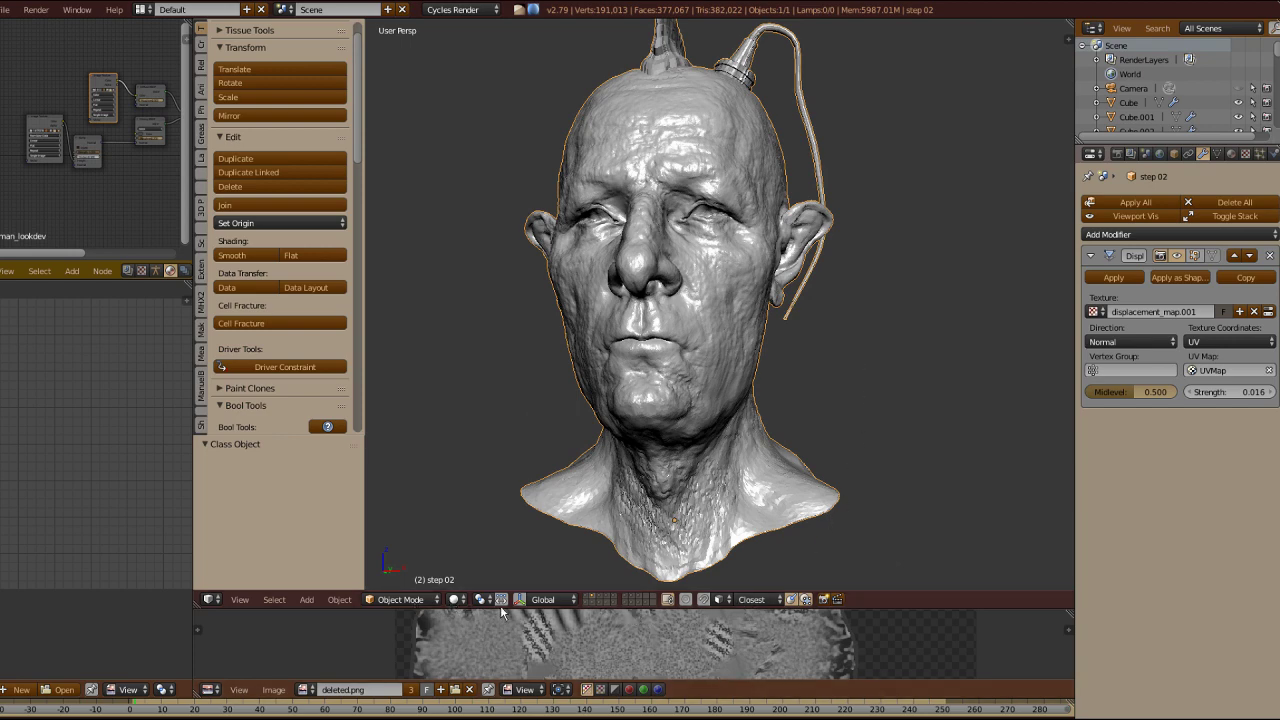
Step: Show the layer holding the next version of the head, examine it from several angles and select it
drag(503, 609, 490, 653)
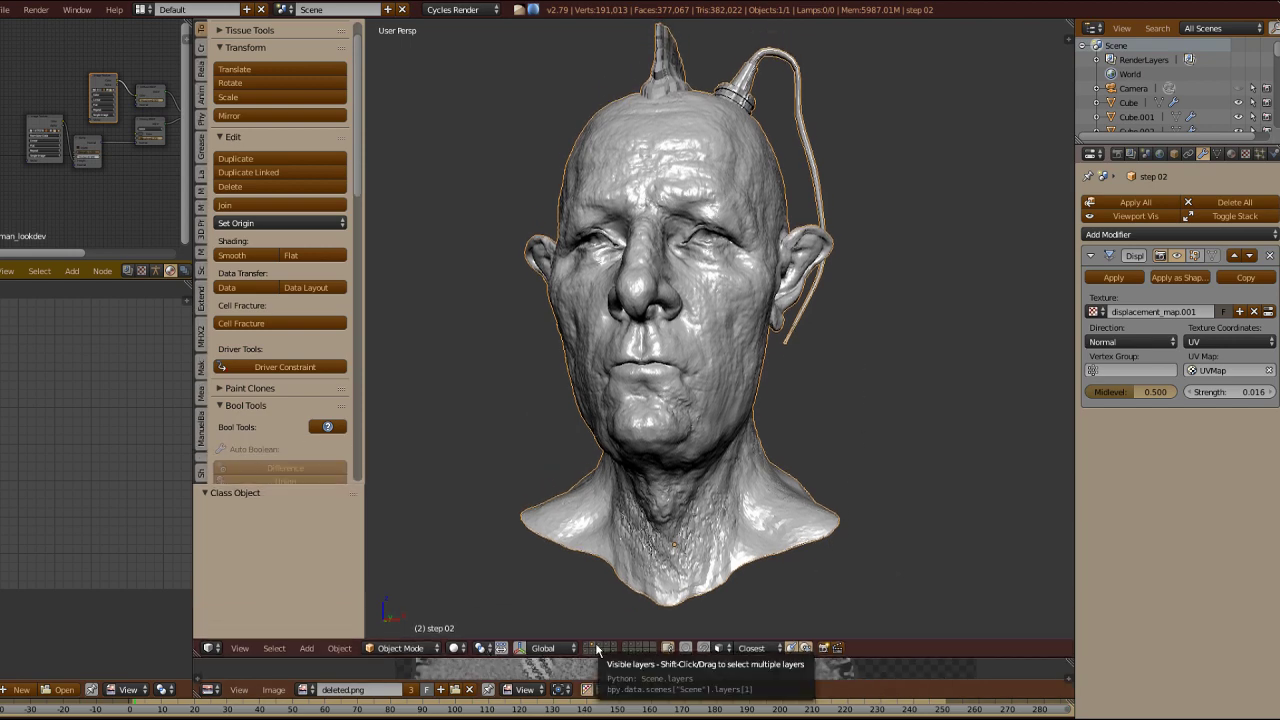
click(597, 649)
middle_drag(903, 387, 514, 414)
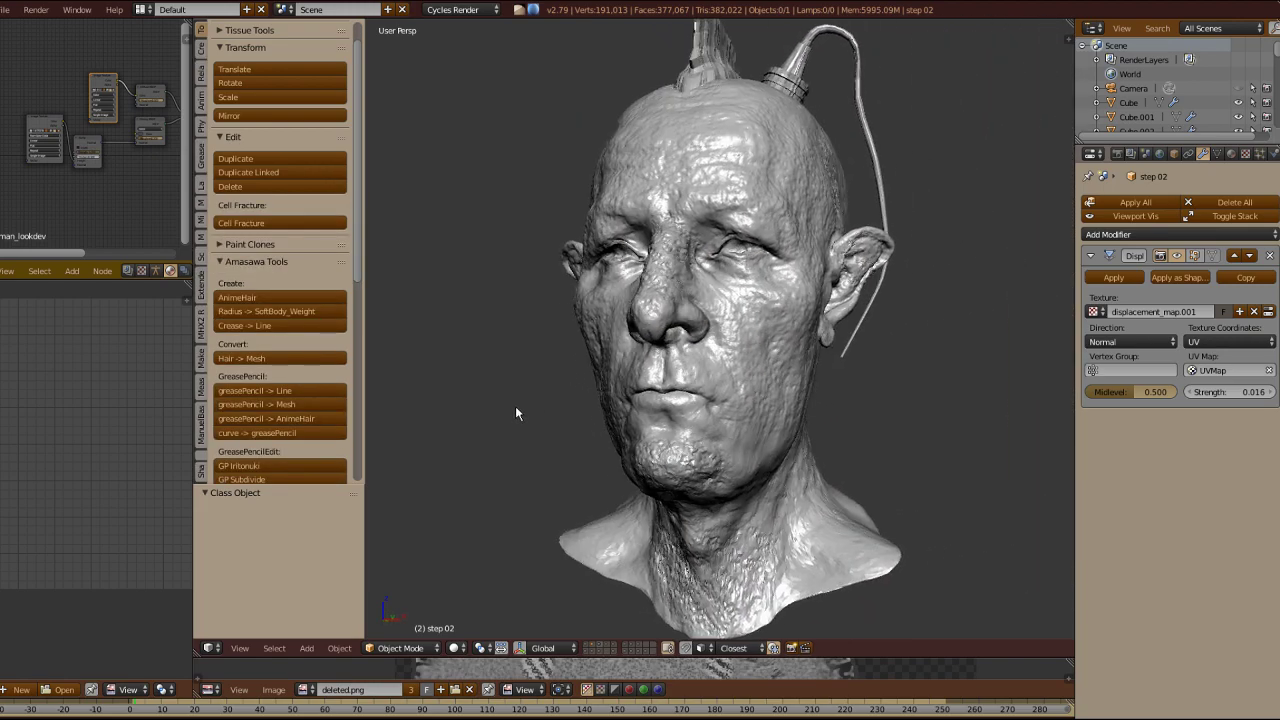
middle_drag(997, 280, 675, 389)
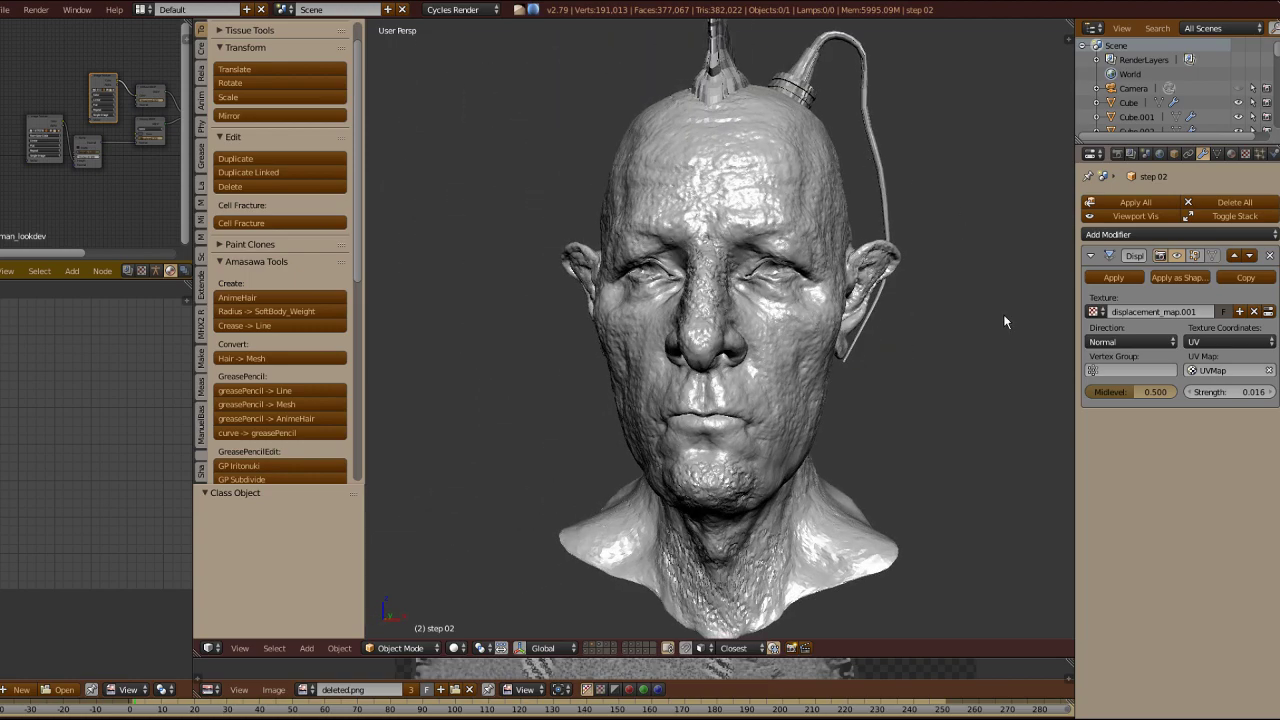
middle_drag(1004, 316, 979, 310)
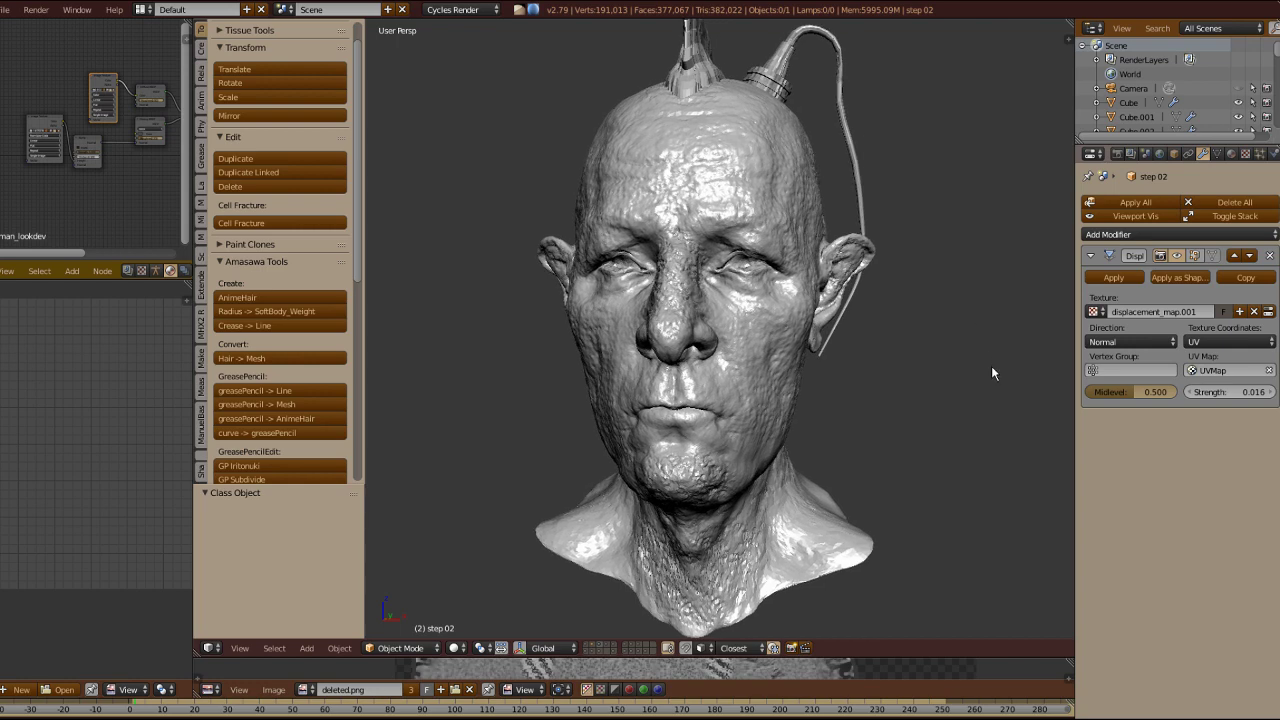
middle_drag(992, 370, 925, 350)
scroll(971, 366, up, 2)
right_click(768, 347)
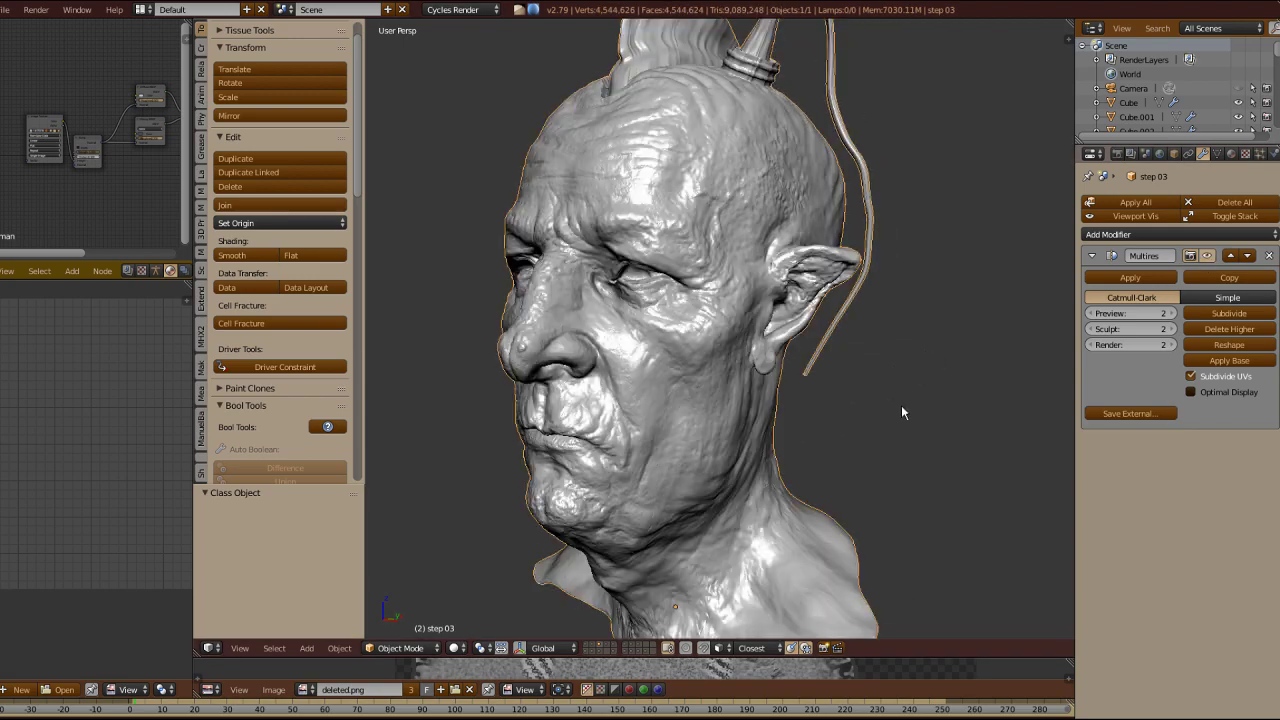
Step: Put the step 03 head into Sculpt Mode and resize the brush over the face
middle_drag(904, 413, 850, 390)
key(Tab)
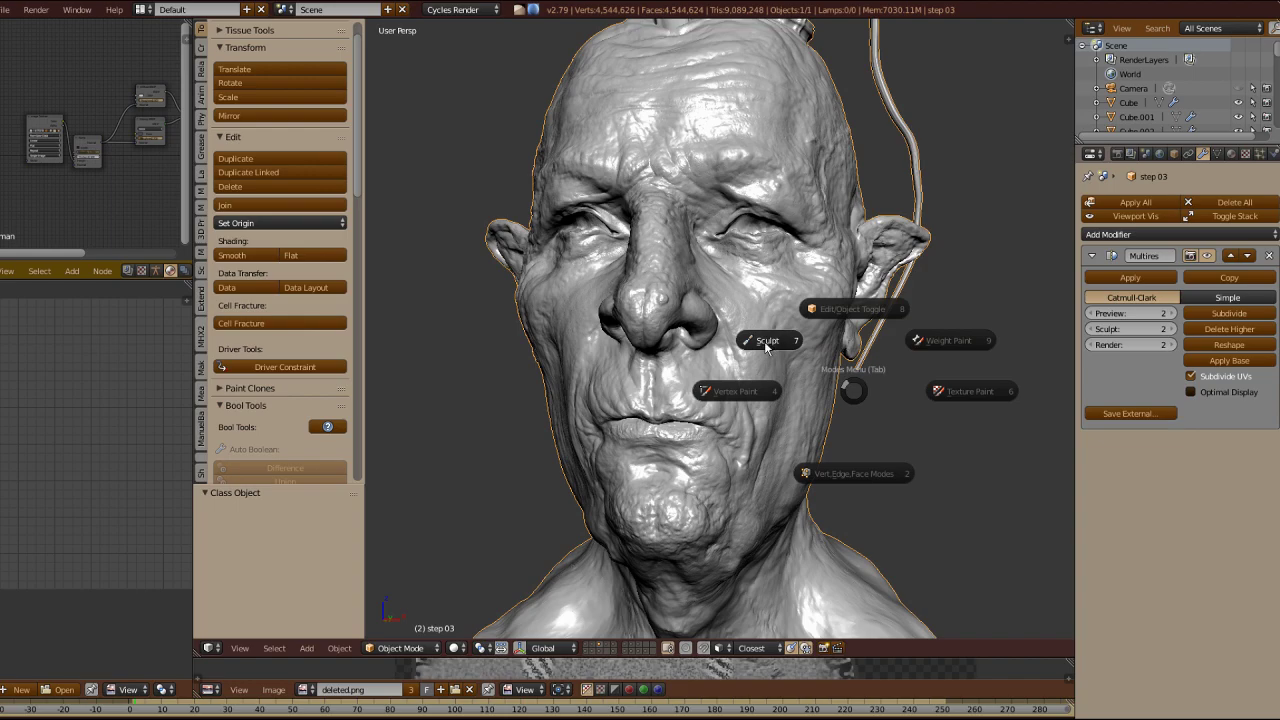
click(766, 345)
mouse_move(766, 345)
middle_down()
mouse_move(775, 295)
mouse_move(803, 280)
mouse_move(747, 292)
middle_up()
scroll(768, 275, up, 4)
scroll(745, 290, down, 3)
key(f)
click(765, 278)
Step: Choose the SculptDraw brush for the eye area and set its radius to 9 px
scroll(747, 292, up, 4)
mouse_move(584, 275)
middle_down()
mouse_move(688, 272)
mouse_move(612, 246)
mouse_move(708, 248)
middle_up()
key(x)
key(f)
click(709, 249)
shift+middle_drag(708, 248, 782, 320)
scroll(782, 320, up, 2)
middle_drag(810, 314, 697, 230)
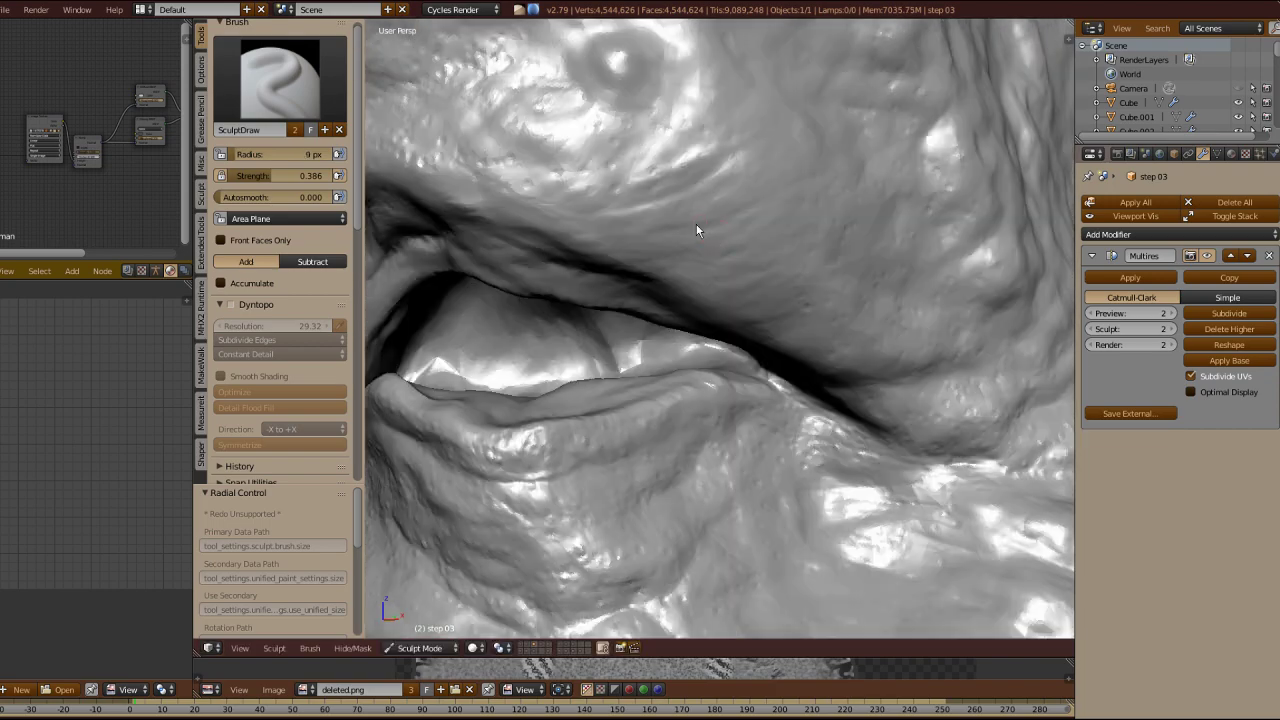
Step: Cycle through the Crease, Clay Strips and SculptDraw brushes around the eye corner and nose, ending with Clay Strips
key(shift+c)
middle_drag(717, 297, 633, 382)
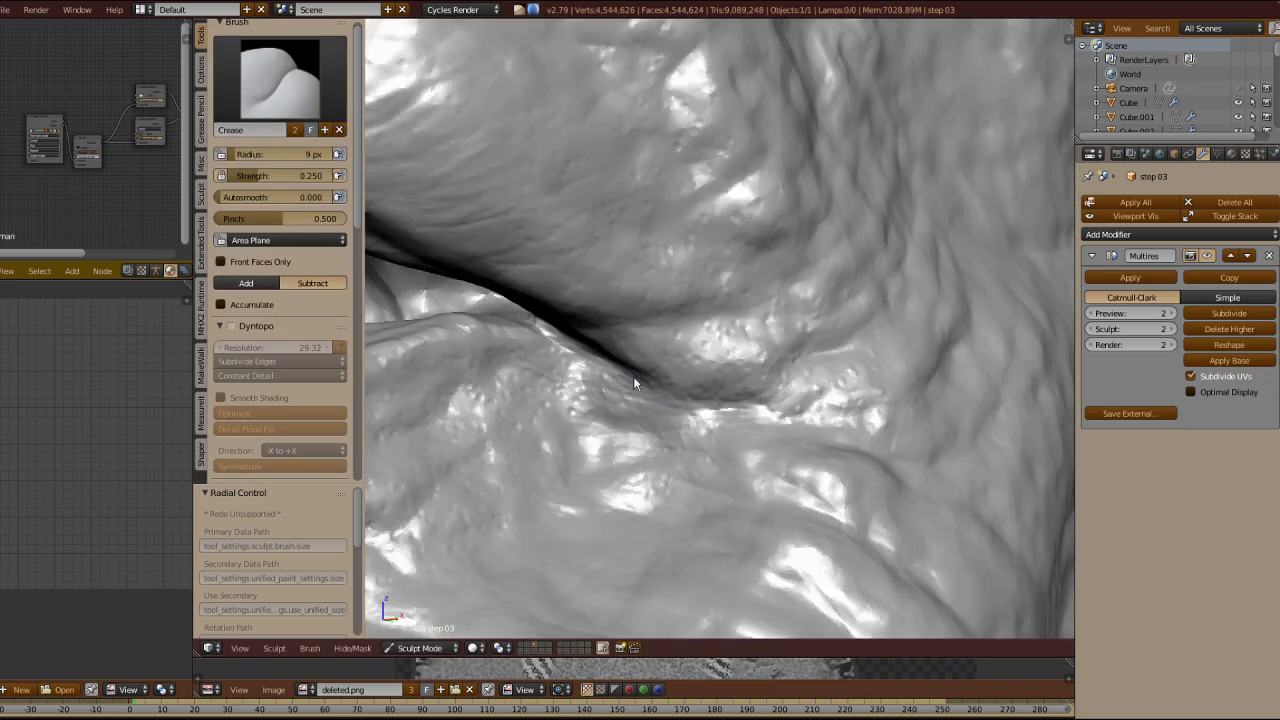
key(c)
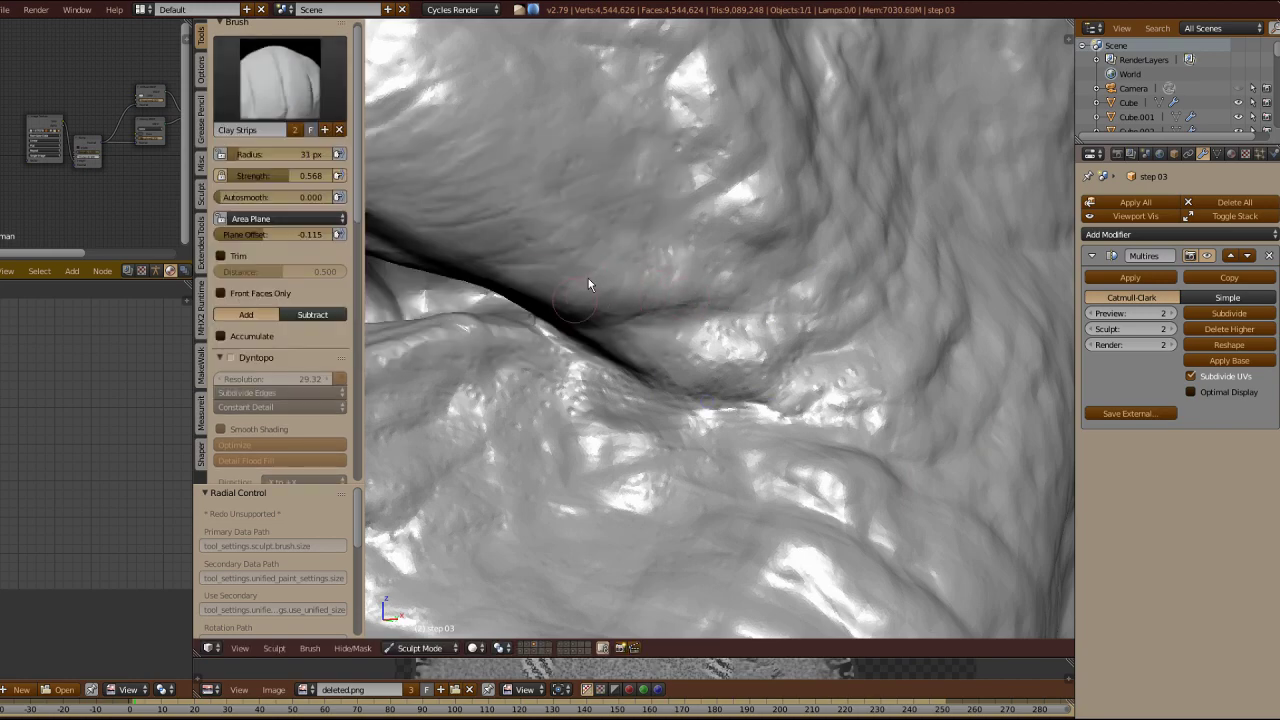
middle_drag(588, 280, 536, 143)
key(x)
mouse_move(740, 276)
middle_down()
mouse_move(825, 402)
mouse_move(615, 258)
mouse_move(620, 317)
mouse_move(541, 338)
middle_up()
key(c)
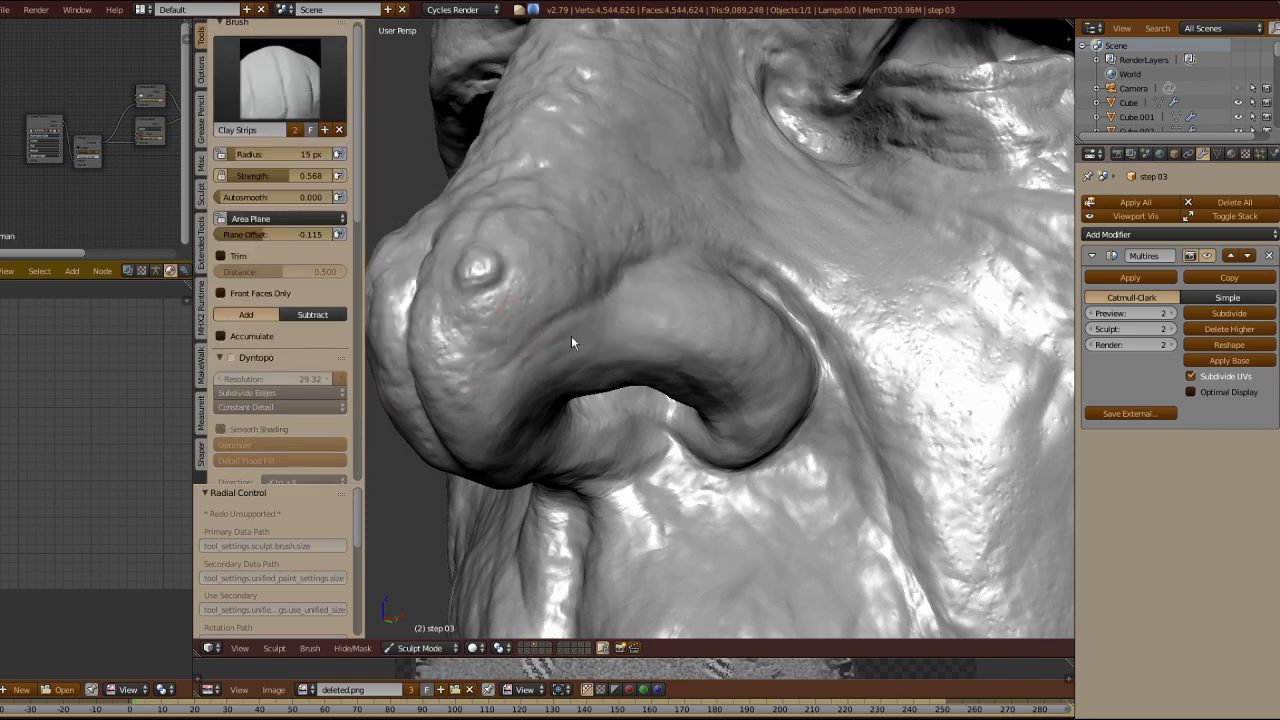
Step: Inspect the sculpted cheek and mouth details and return the step 03 head to Object Mode
mouse_move(578, 299)
middle_down()
mouse_move(580, 279)
mouse_move(590, 487)
middle_up()
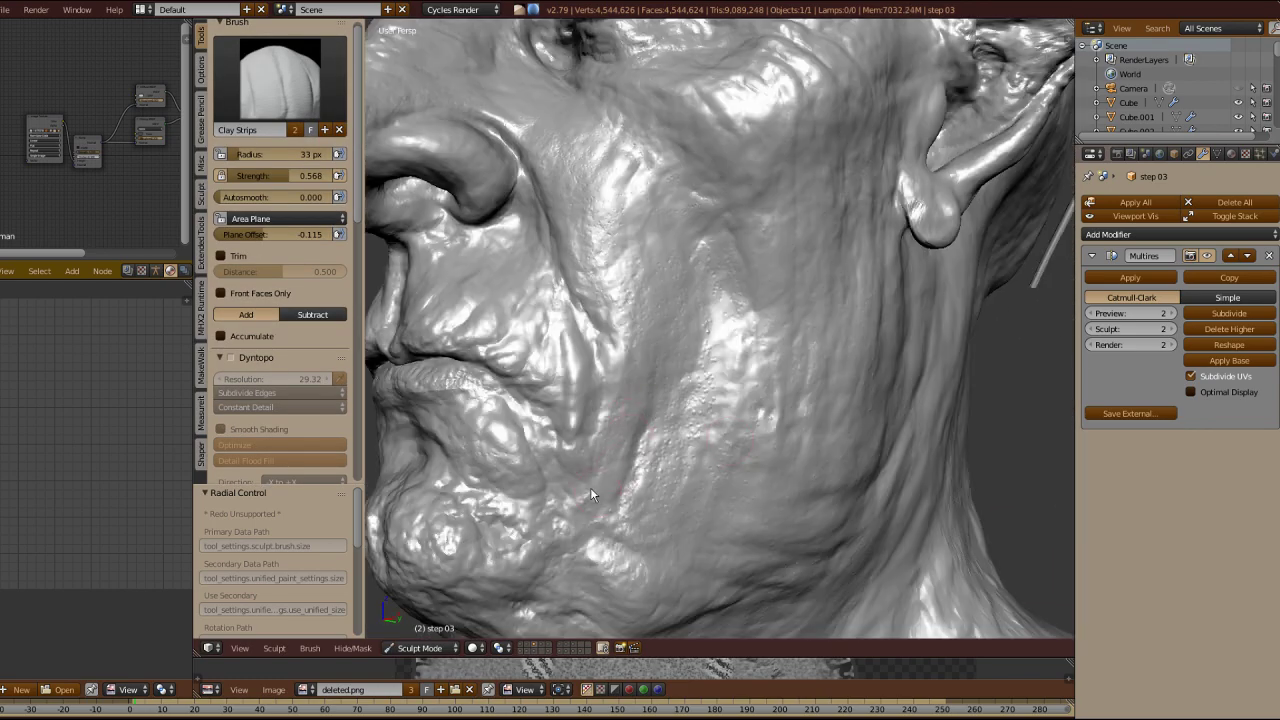
middle_drag(564, 441, 766, 329)
key(ctrl+Tab)
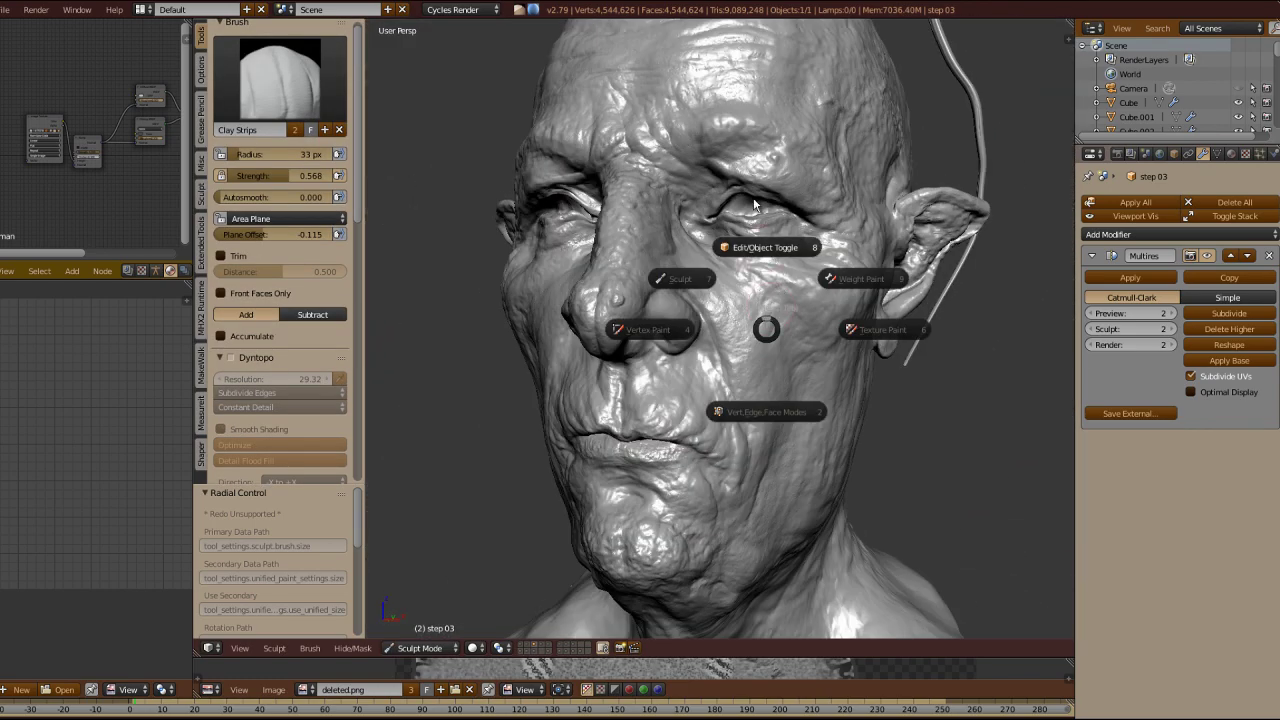
scroll(636, 303, down, 3)
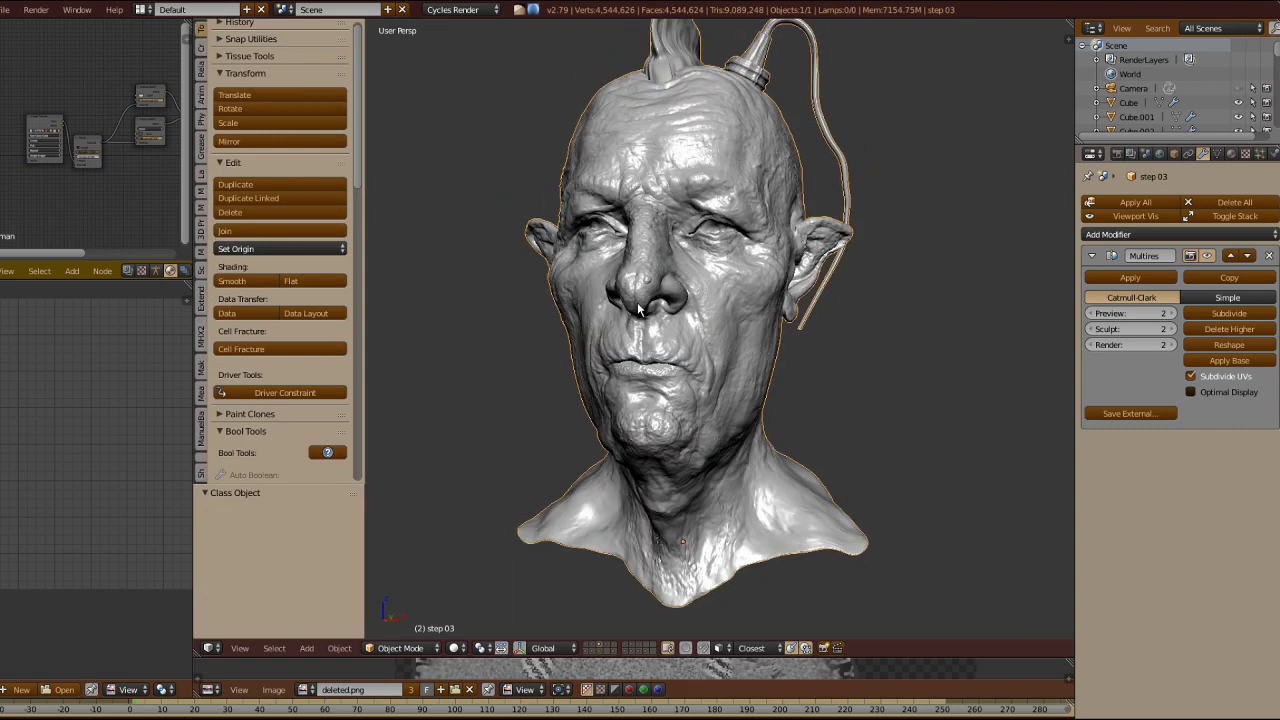
Step: Select the neighbouring step 03.002 head, which carries the Displace modifier, and frame it in the viewport
click(604, 649)
right_click(1047, 528)
key(KP_Decimal)
middle_drag(700, 473, 835, 430)
scroll(899, 403, up, 2)
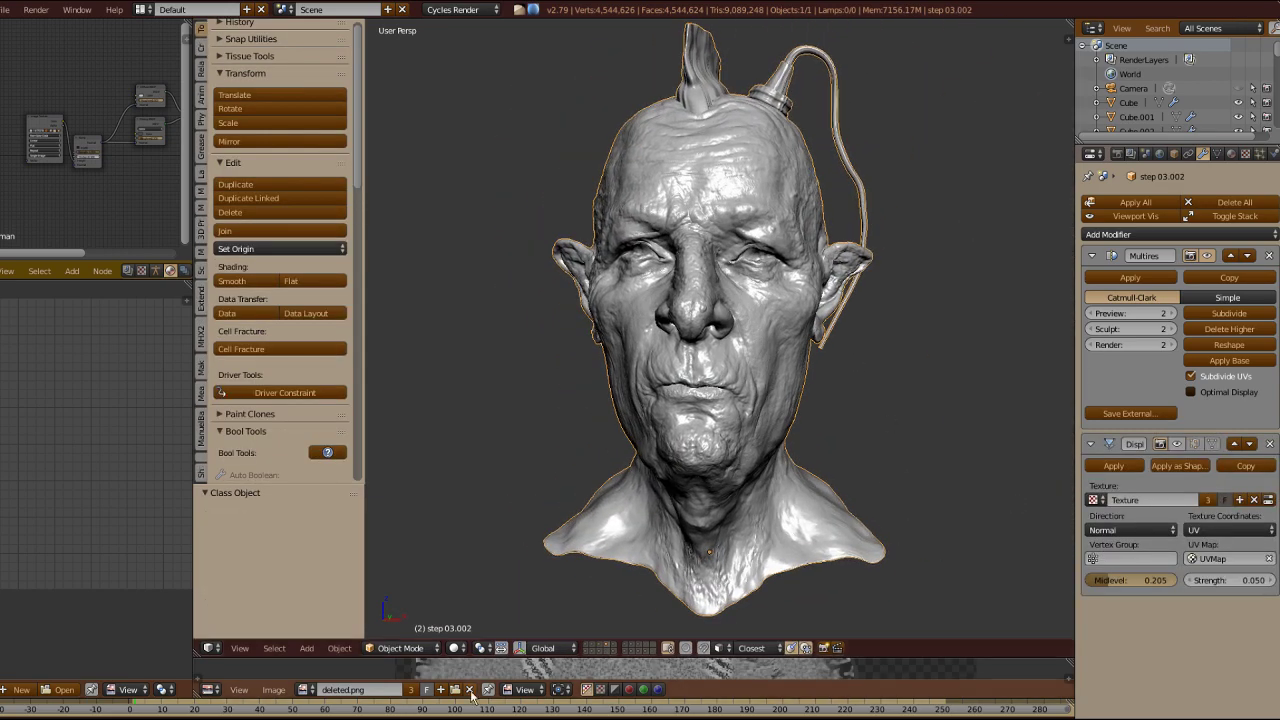
Step: Replace deleted.png with the bump_detail_map image in the image editor below the viewport and examine it closely
click(469, 690)
drag(556, 658, 545, 363)
click(306, 690)
click(369, 547)
drag(762, 362, 760, 110)
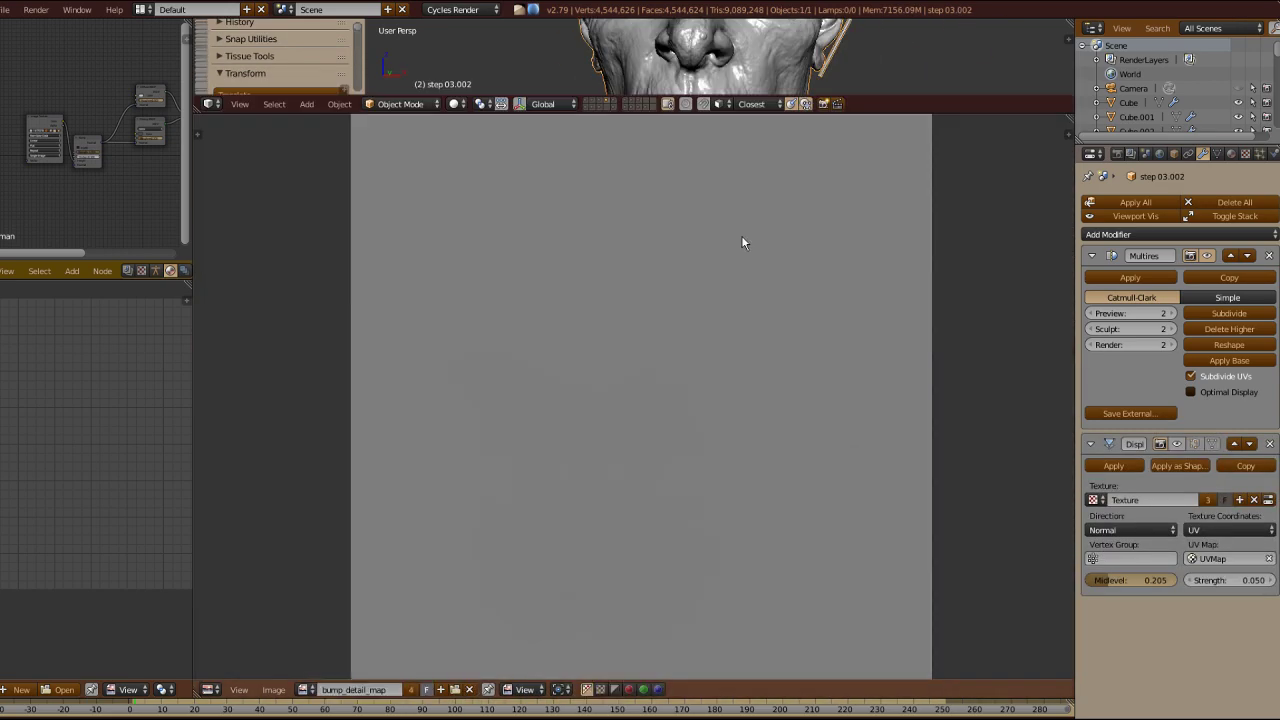
scroll(827, 348, up, 2)
ctrl+middle_drag(556, 444, 768, 187)
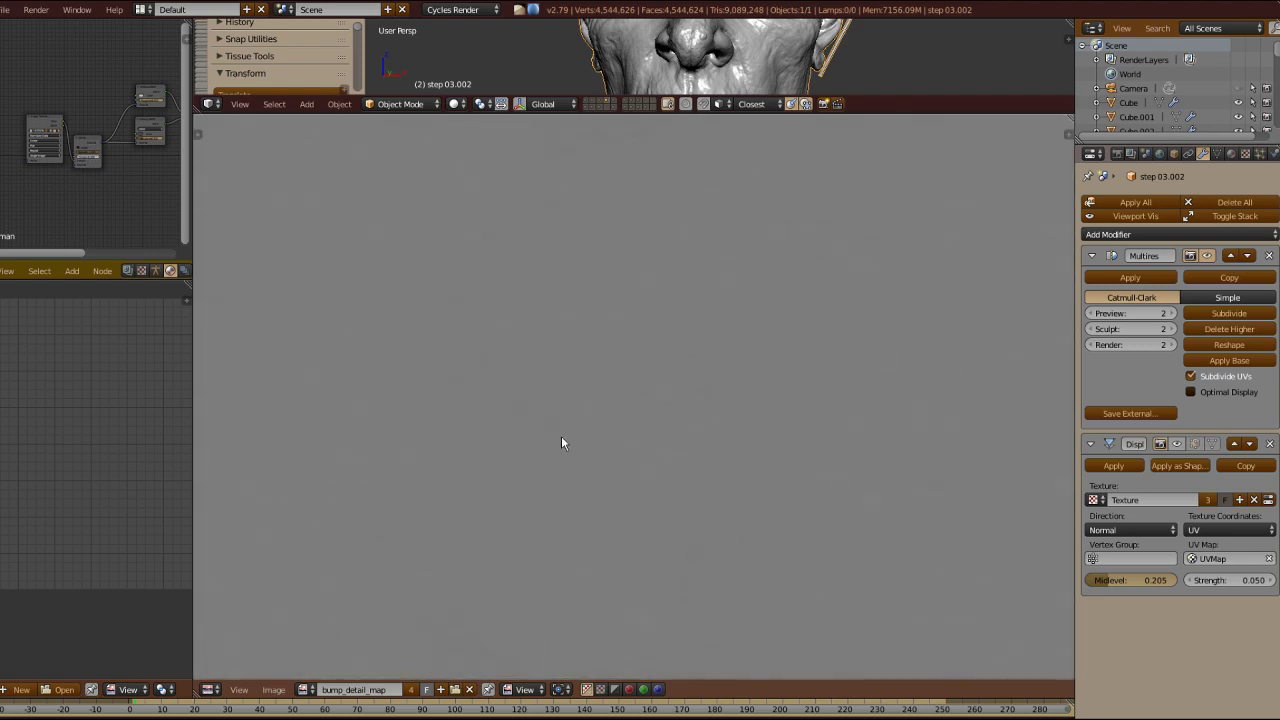
scroll(726, 345, down, 4)
Step: Load bump_detail_map in the second image editor as well and set the viewport shading to Material
mouse_move(848, 112)
mouse_down()
mouse_move(848, 530)
mouse_move(886, 621)
mouse_up()
click(91, 689)
click(44, 548)
click(466, 611)
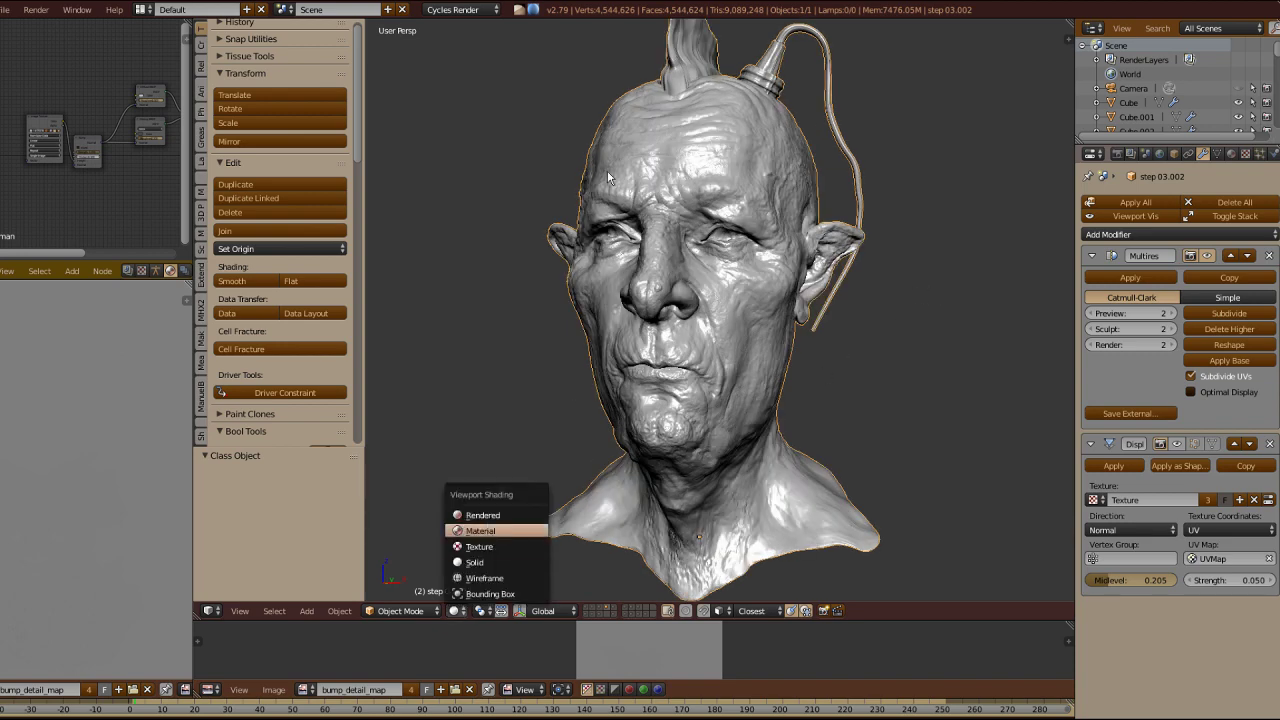
mouse_move(550, 173)
middle_down()
mouse_move(512, 245)
mouse_move(501, 318)
middle_up()
scroll(501, 320, up, 1)
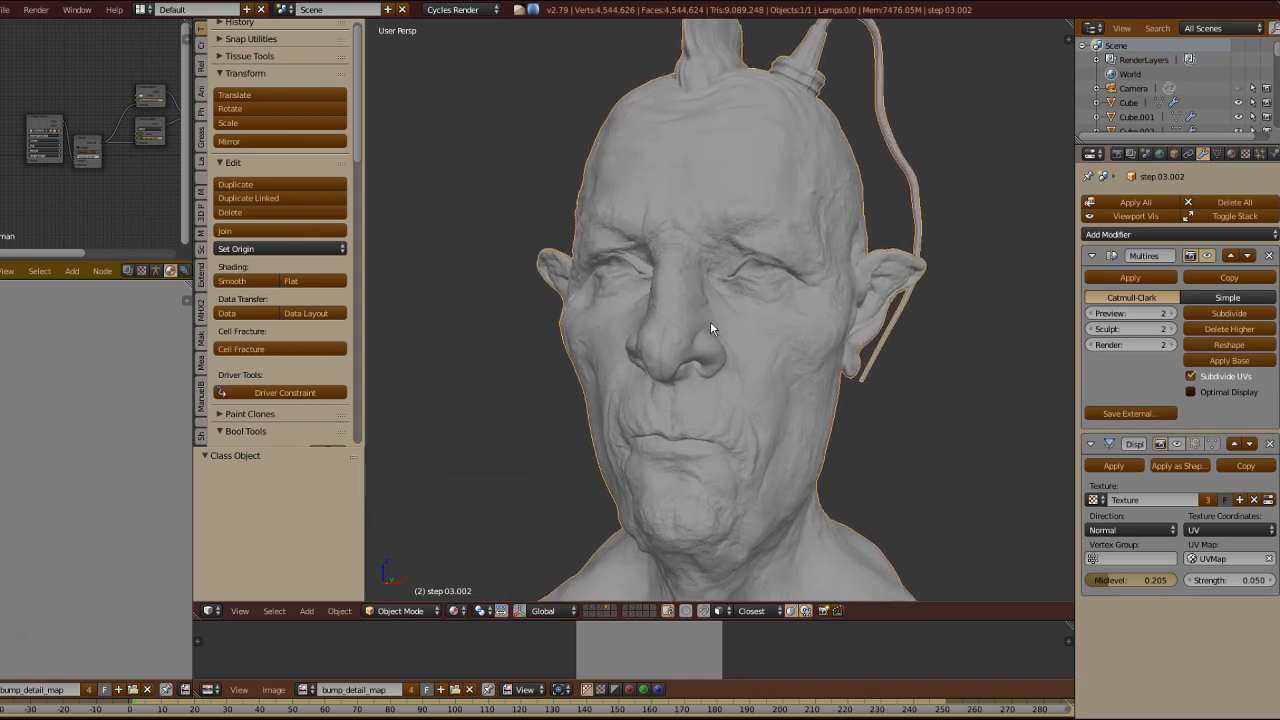
Step: Put the step 03.002 head into Texture Paint mode and paint bump detail with the TexDraw brush at a 79 px radius
key(Tab)
click(809, 337)
middle_drag(985, 375, 891, 393)
scroll(620, 300, up, 6)
mouse_move(357, 144)
mouse_down()
mouse_move(357, 229)
mouse_move(357, 140)
mouse_up()
mouse_move(890, 240)
middle_down()
mouse_move(686, 200)
mouse_move(686, 149)
mouse_move(598, 218)
middle_up()
key(f)
click(715, 190)
mouse_move(765, 200)
middle_down()
mouse_move(800, 334)
mouse_move(578, 433)
middle_up()
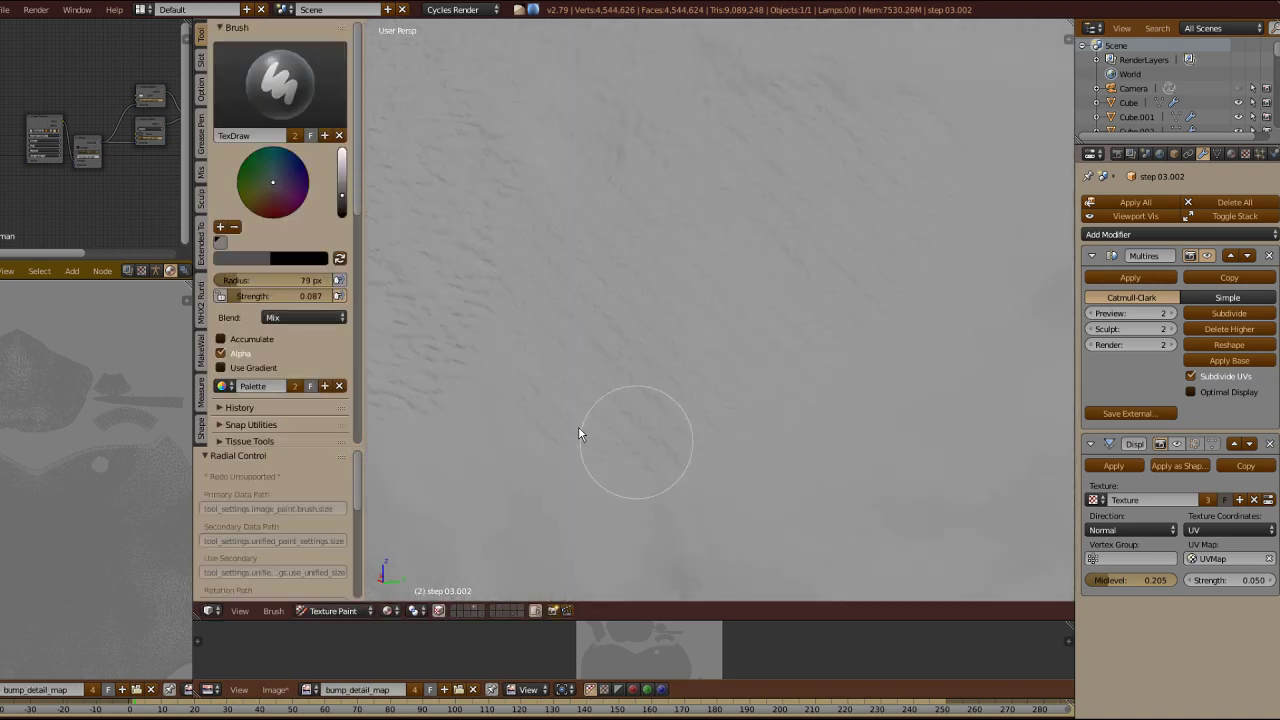
Step: Assign the "other textures" texture to the TexDraw brush and set its radius to 109 px
middle_drag(969, 139, 677, 240)
scroll(280, 300, down, 5)
click(286, 271)
click(294, 349)
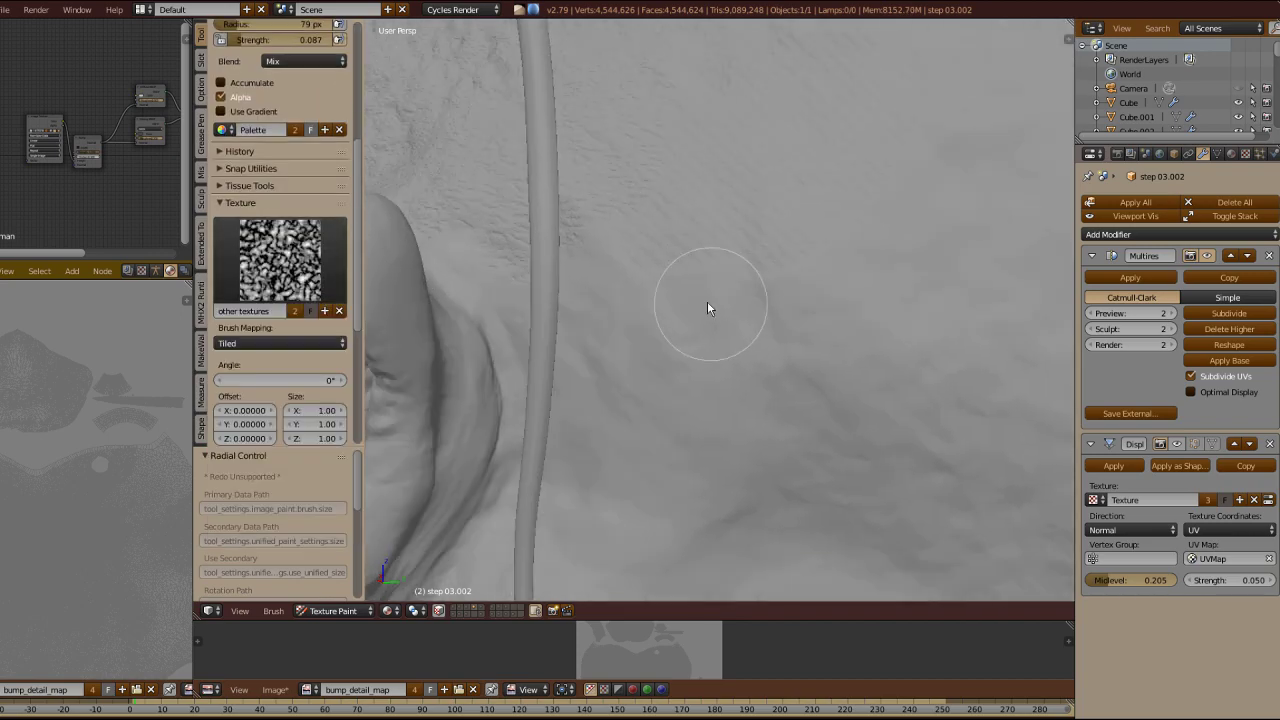
key(f)
click(597, 243)
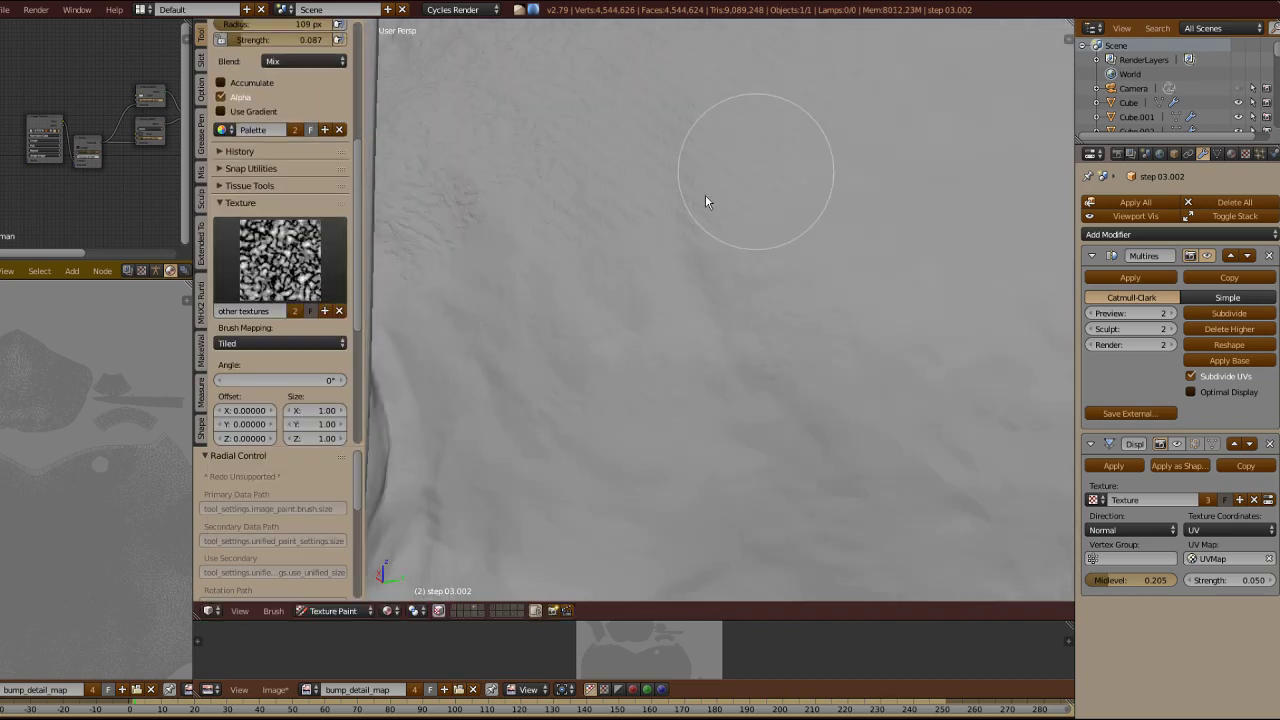
Step: Undo the last change and work over the skin around the ear with the noise brush texture
mouse_move(705, 194)
middle_down()
mouse_move(666, 285)
mouse_move(719, 212)
middle_up()
key(ctrl+z)
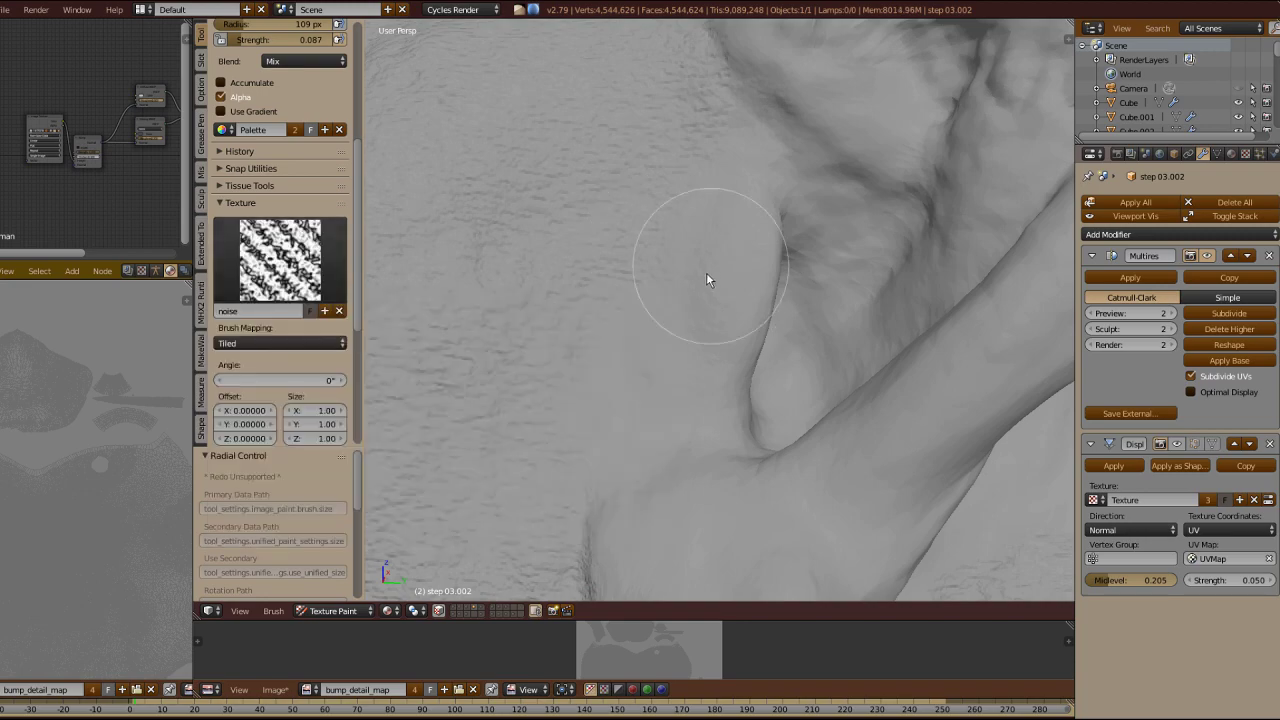
middle_drag(989, 188, 699, 180)
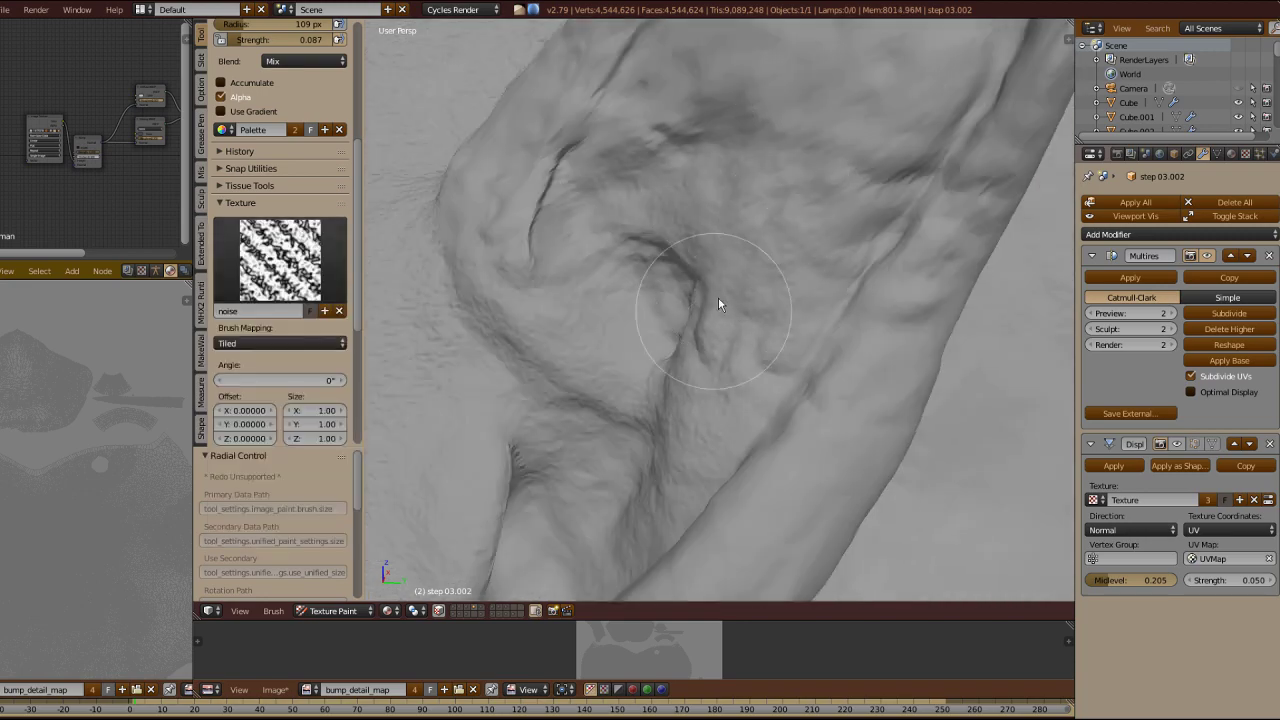
middle_drag(718, 297, 656, 104)
scroll(561, 184, down, 8)
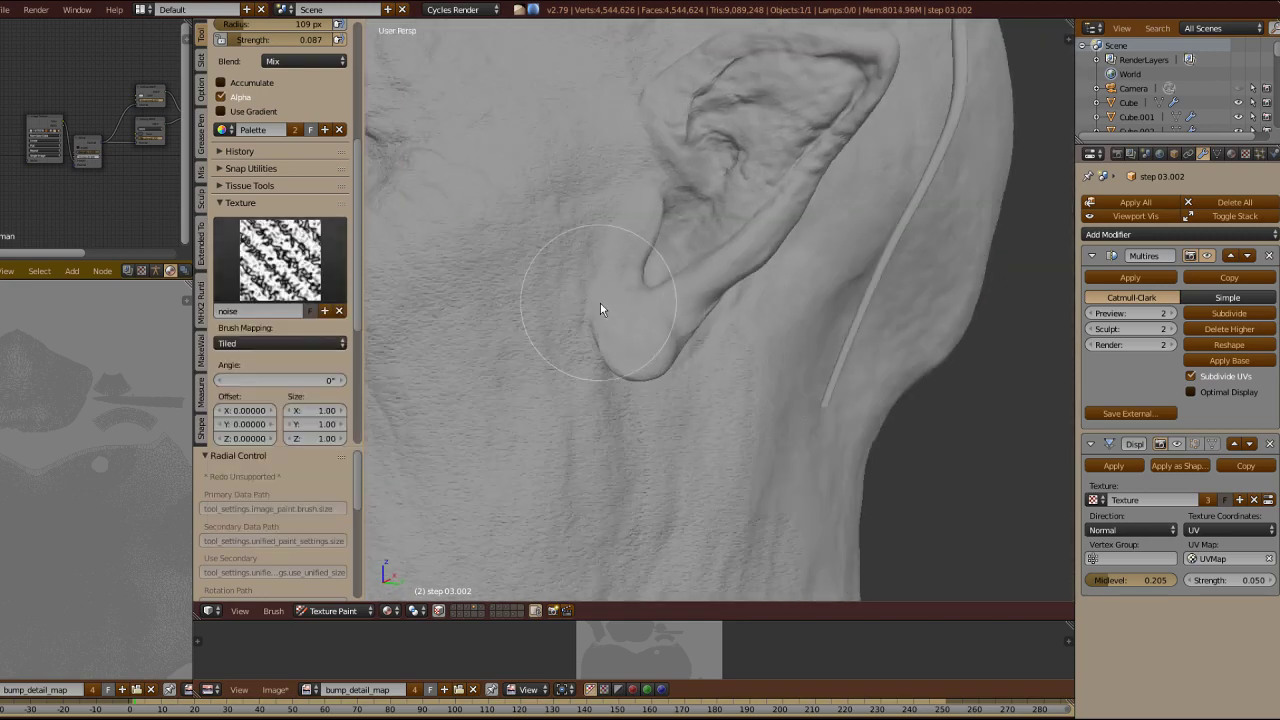
middle_drag(600, 302, 680, 309)
Step: Return the head to Object Mode and save the painted bump_detail_map image
key(Tab)
click(12, 690)
click(28, 587)
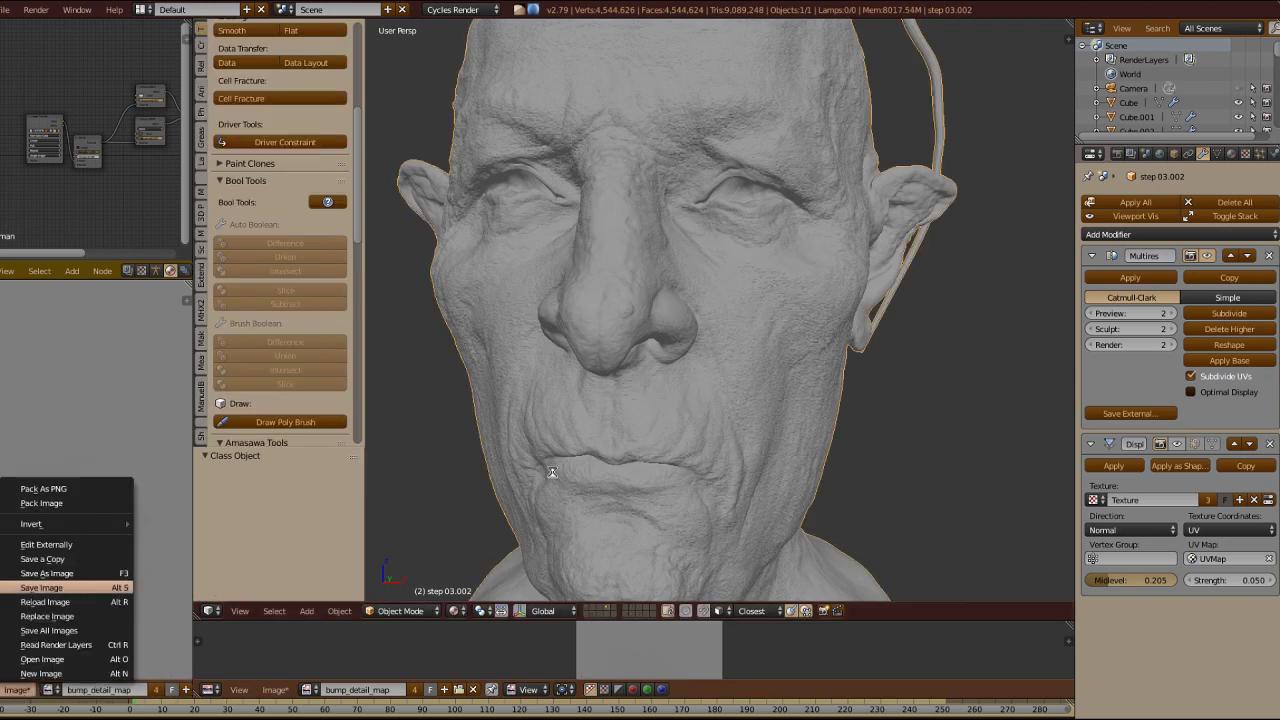
Step: Set the viewport shading to Solid, enlarge the viewport and put the step 03.002 head into Sculpt Mode
click(457, 611)
click(480, 547)
middle_drag(722, 512, 794, 471)
drag(860, 621, 860, 670)
mouse_move(866, 583)
middle_down()
mouse_move(954, 383)
mouse_move(765, 318)
mouse_move(787, 345)
middle_up()
key(Tab)
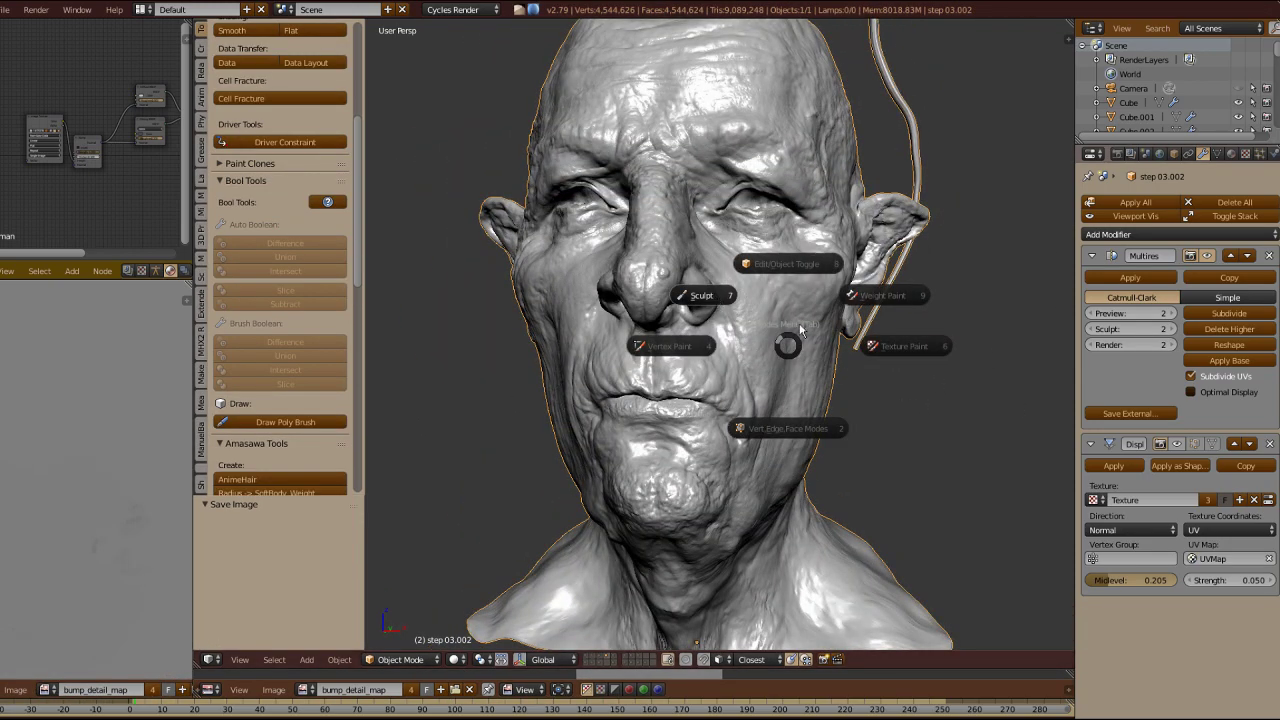
click(702, 295)
middle_drag(702, 295, 856, 366)
scroll(676, 345, up, 6)
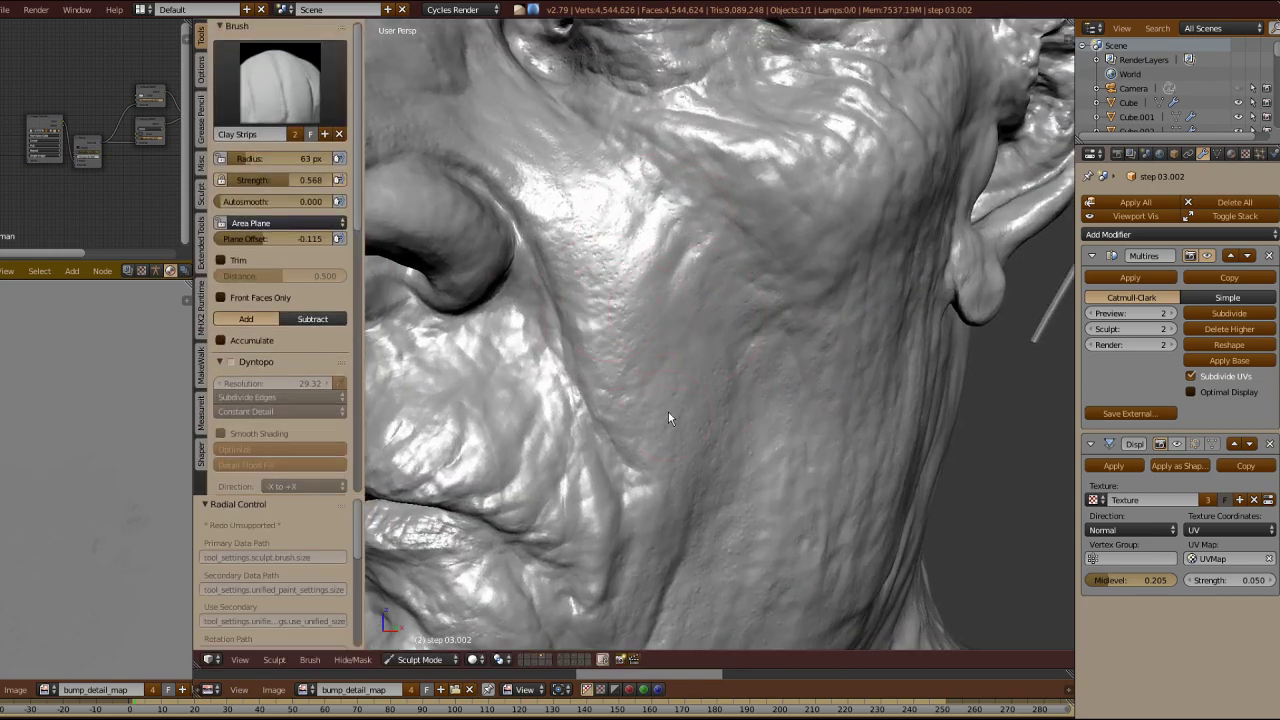
Step: Resize the Clay Strips brush for sculpting around the cheek and nose
middle_drag(668, 411, 690, 340)
middle_drag(751, 215, 520, 225)
shift+middle_drag(520, 225, 571, 334)
key(f)
click(560, 310)
mouse_move(440, 260)
shift+middle_down()
mouse_move(551, 245)
mouse_move(654, 320)
mouse_move(631, 187)
mouse_move(573, 309)
shift+middle_up()
scroll(551, 245, up, 3)
Step: Switch to the SculptDraw brush, set its radius to 12 px and sculpt a small bump on the nose tip
key(x)
key(f)
click(640, 310)
scroll(630, 328, up, 5)
key(f)
click(596, 324)
scroll(527, 396, down, 4)
shift+middle_drag(527, 396, 424, 414)
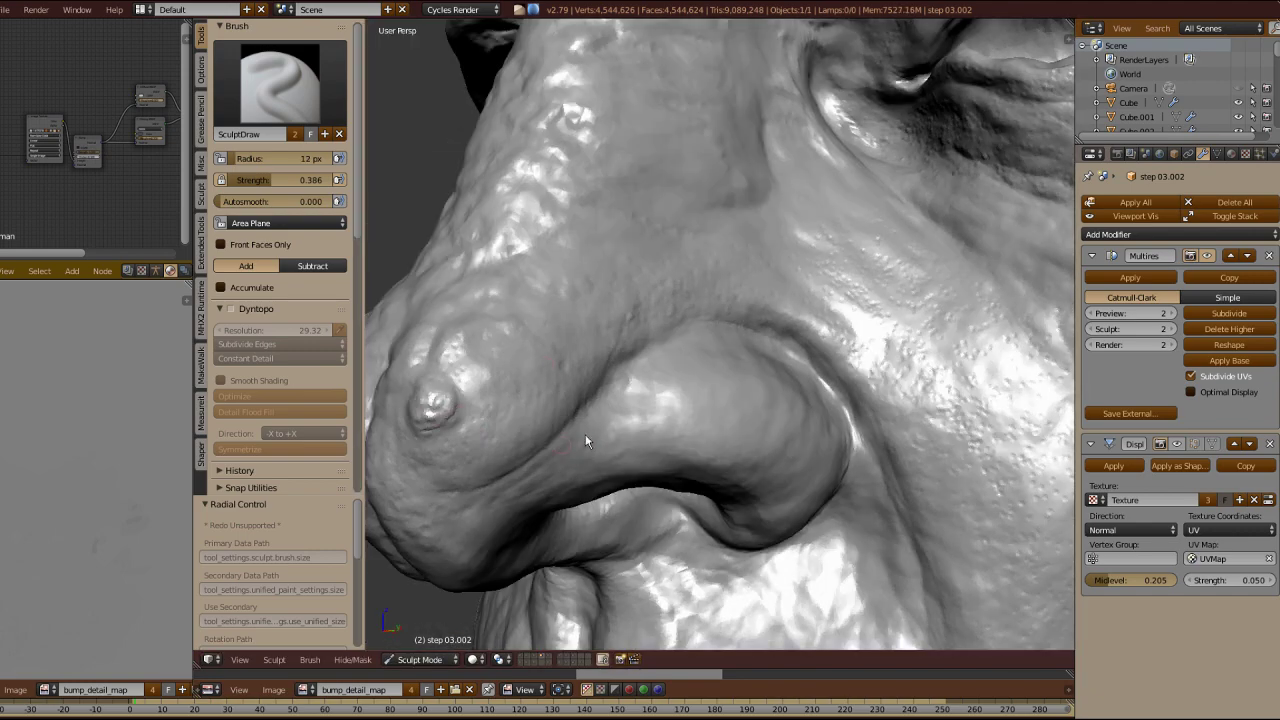
Step: Refine the brow and forehead wrinkles with a small SculptDraw brush and return the head to Object Mode
shift+middle_drag(585, 436, 975, 391)
scroll(975, 391, down, 4)
shift+middle_drag(915, 208, 822, 292)
middle_drag(646, 210, 668, 206)
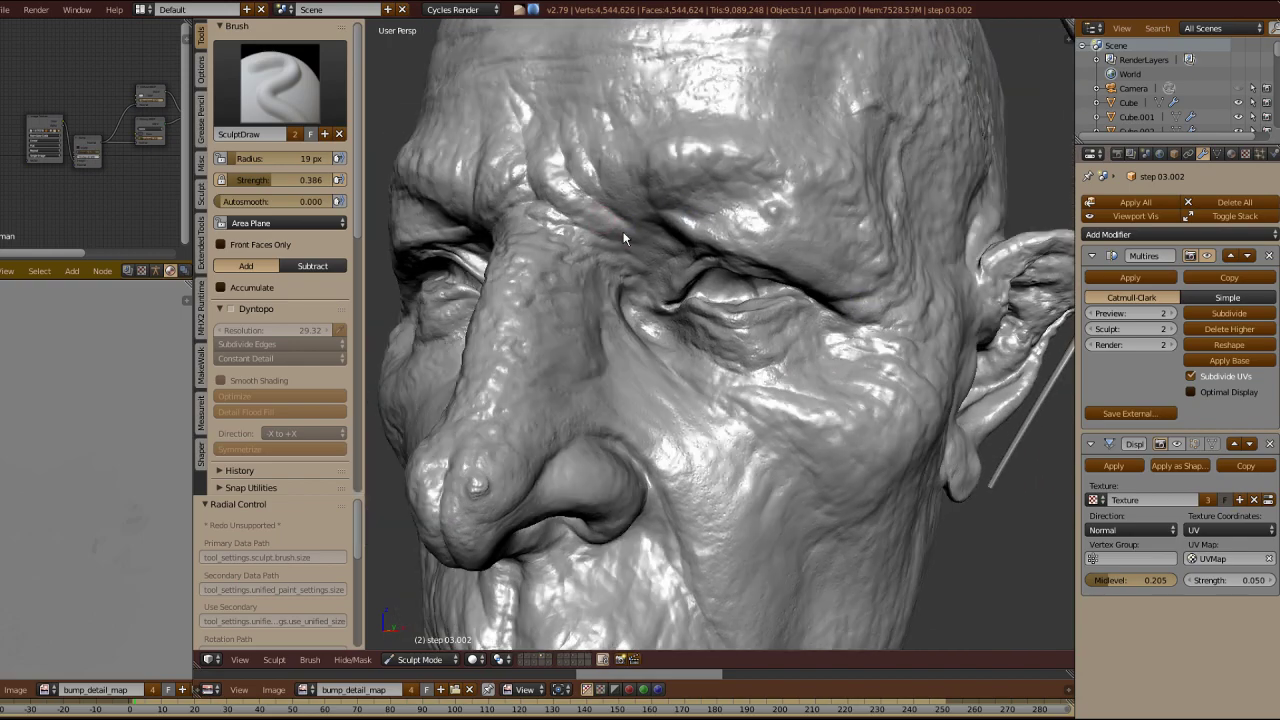
scroll(623, 238, down, 4)
scroll(597, 169, up, 8)
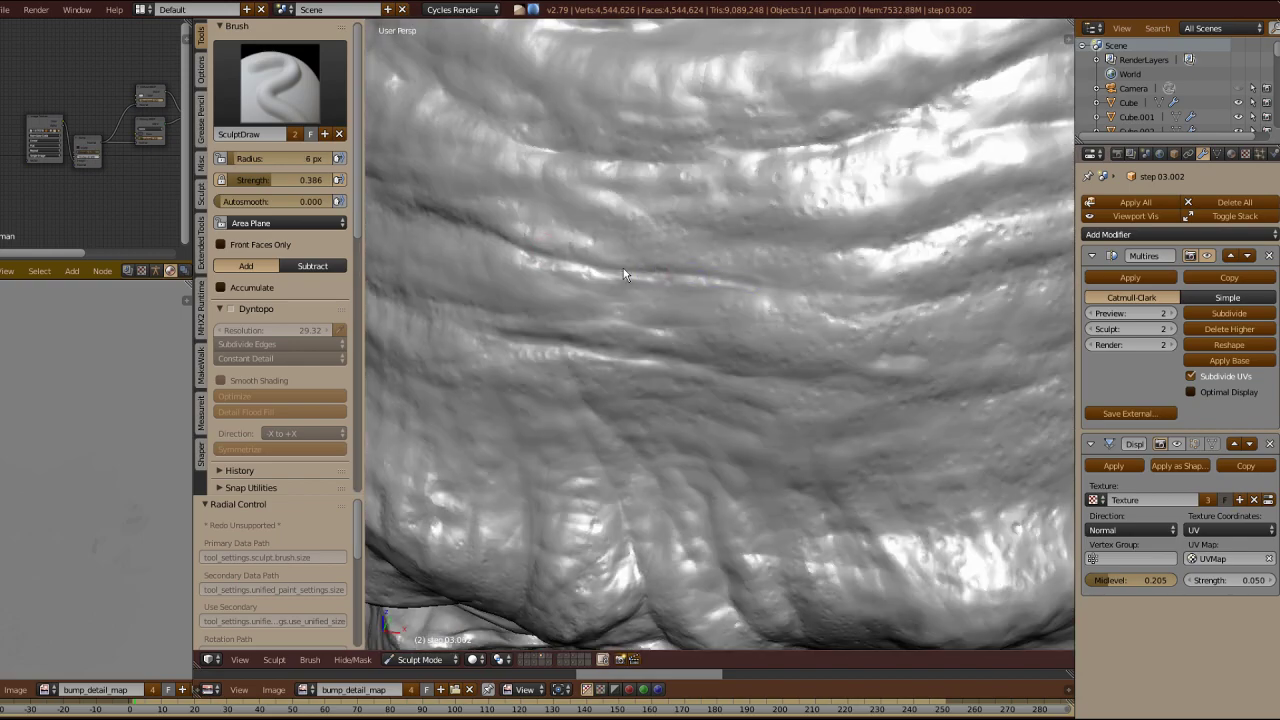
scroll(775, 262, down, 7)
key(Tab)
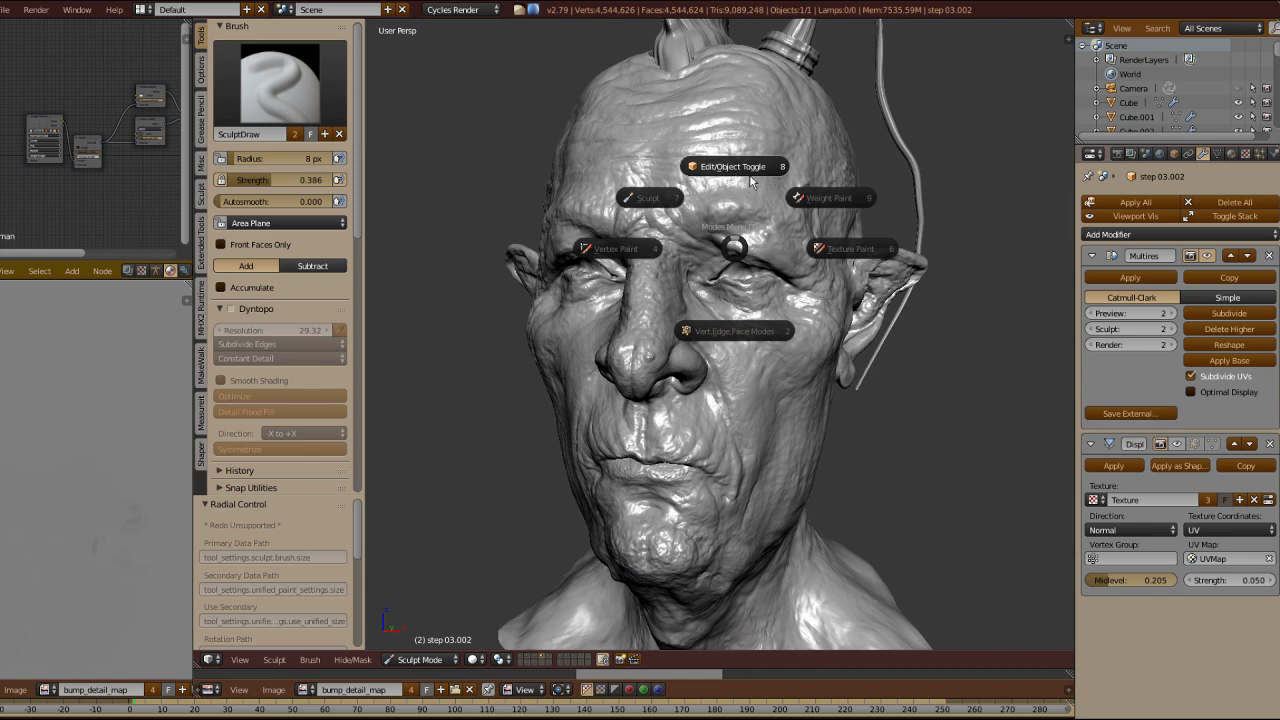
click(751, 180)
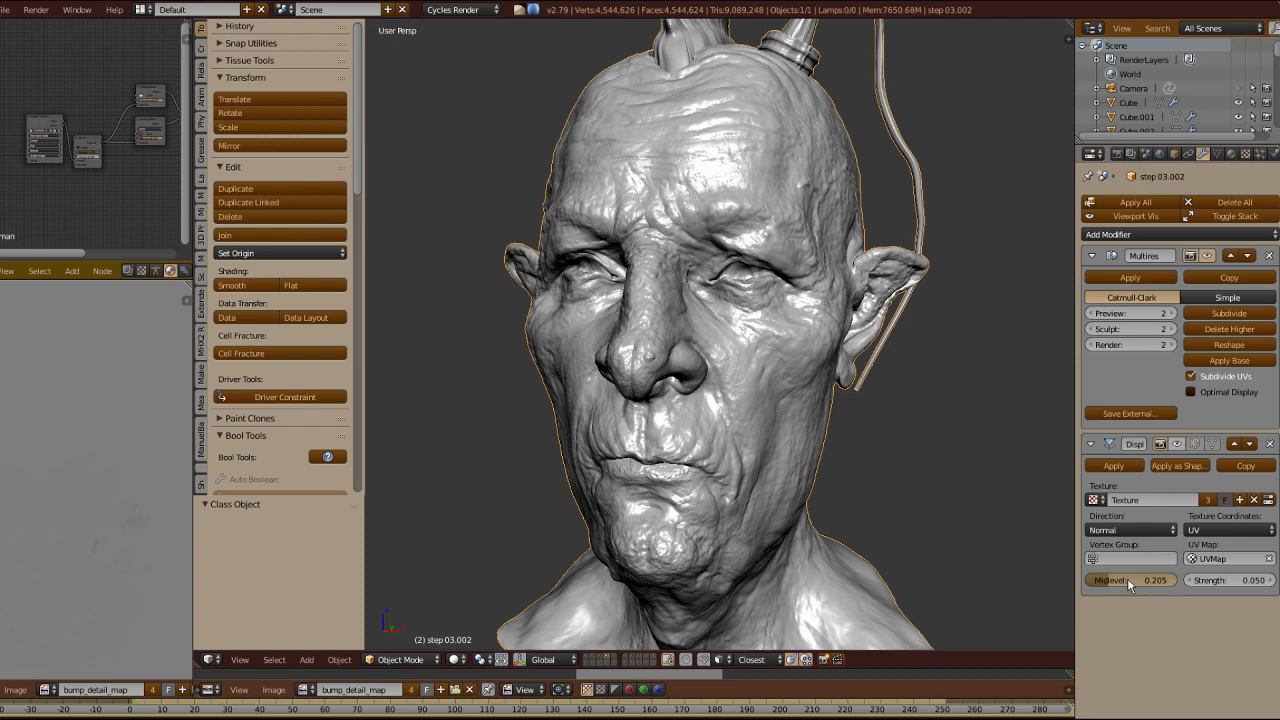
Step: Show the Displace modifier in the viewport and check the settings of its texture
drag(963, 669, 880, 377)
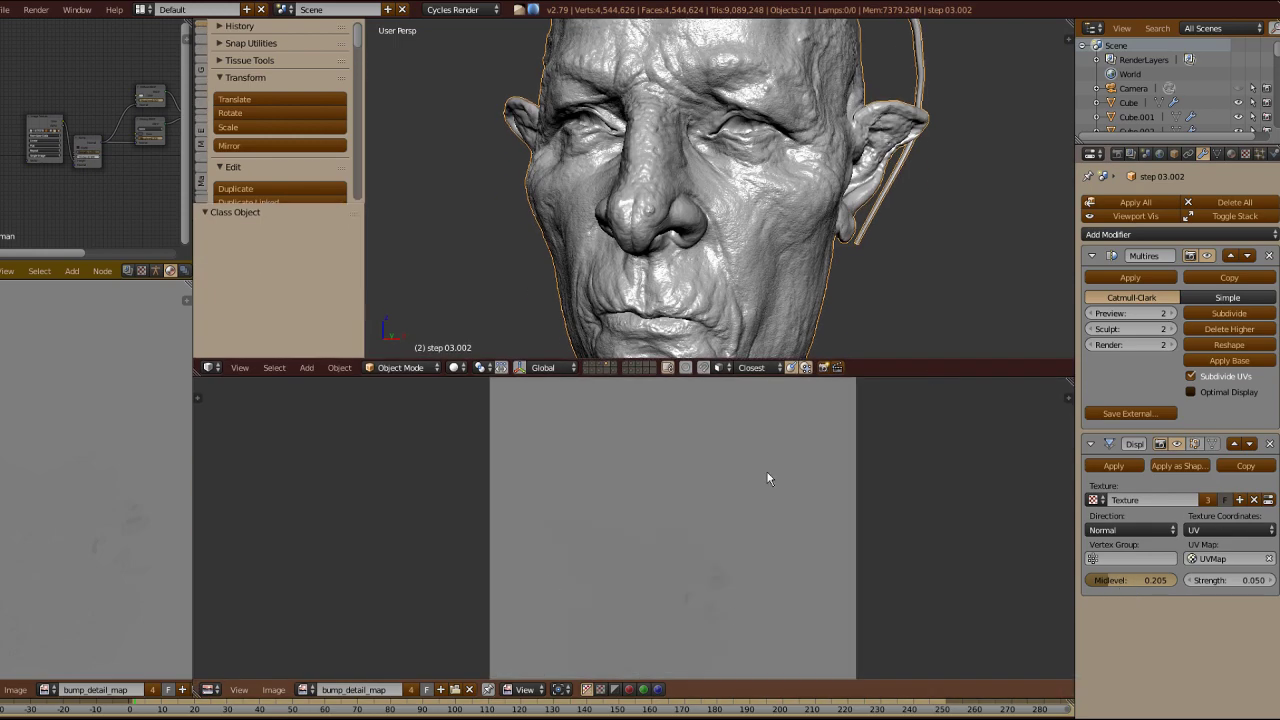
click(1268, 500)
click(1201, 154)
Step: Examine the displaced skin detail on the step 03.002 head from the front, above and side
drag(594, 378, 600, 667)
scroll(866, 313, up, 5)
scroll(785, 237, down, 9)
middle_drag(866, 313, 751, 287)
scroll(785, 237, up, 7)
scroll(665, 233, down, 2)
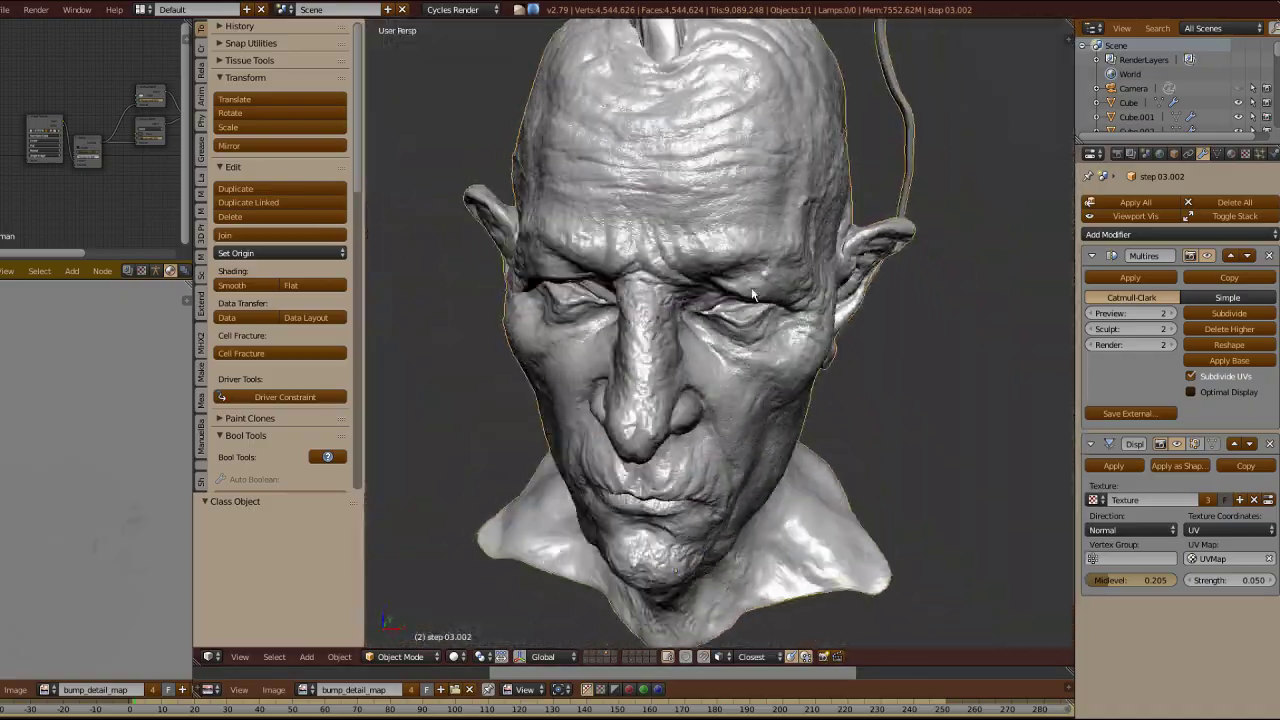
scroll(751, 287, up, 5)
middle_drag(757, 236, 870, 235)
scroll(850, 130, down, 2)
scroll(888, 370, up, 2)
middle_drag(1040, 350, 888, 370)
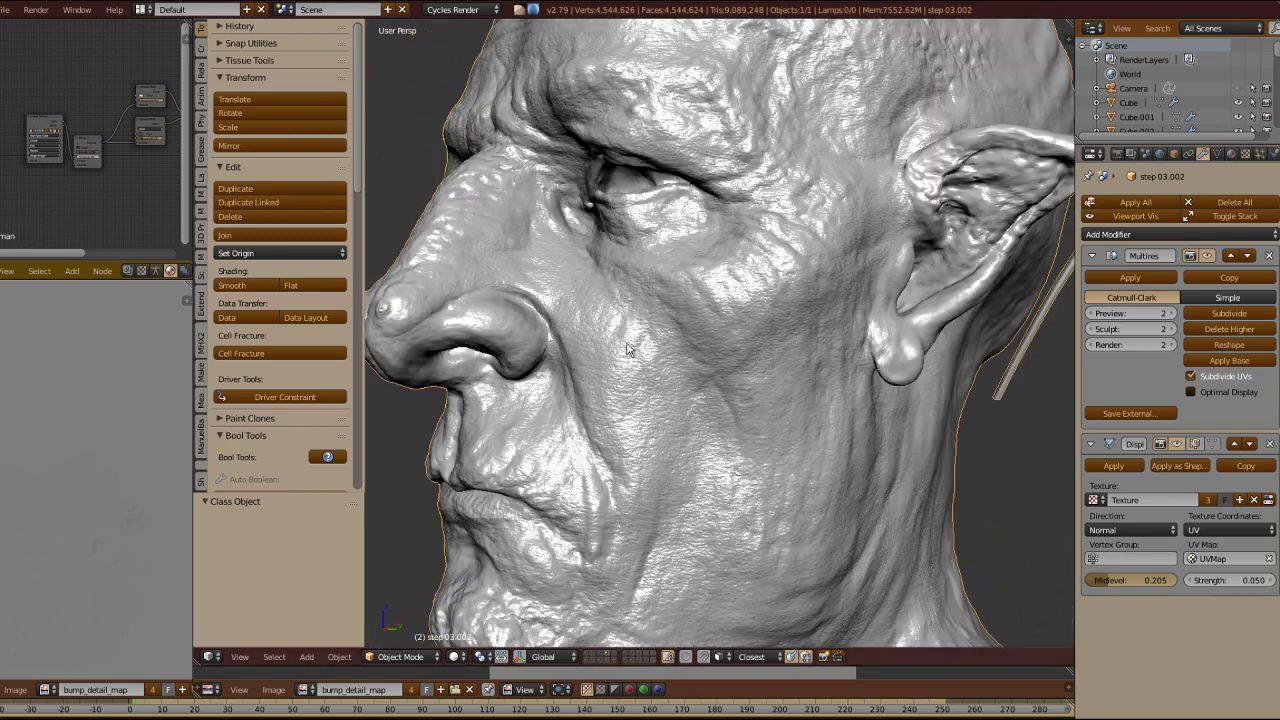
scroll(628, 349, down, 4)
middle_drag(628, 349, 988, 615)
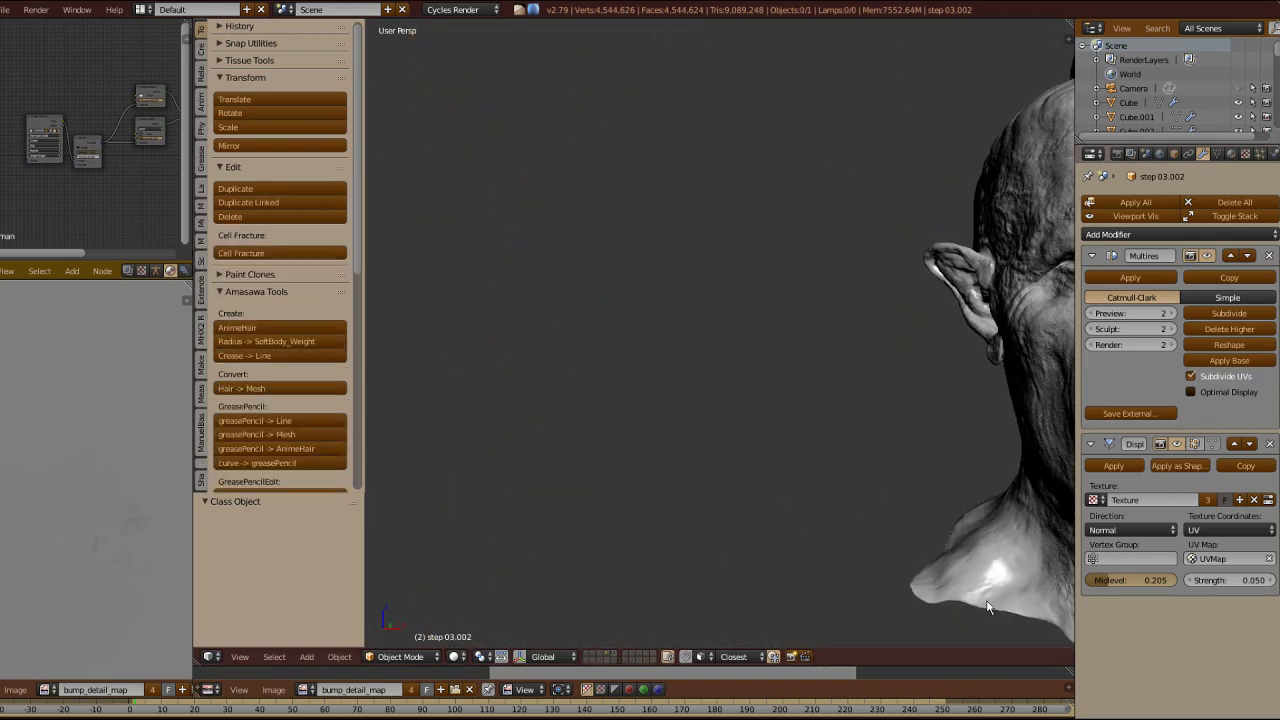
Step: Select the step 03.003 head, collapse its Multires and Displace modifiers and widen the properties area
right_click(988, 607)
middle_drag(837, 460, 808, 432)
scroll(808, 432, up, 4)
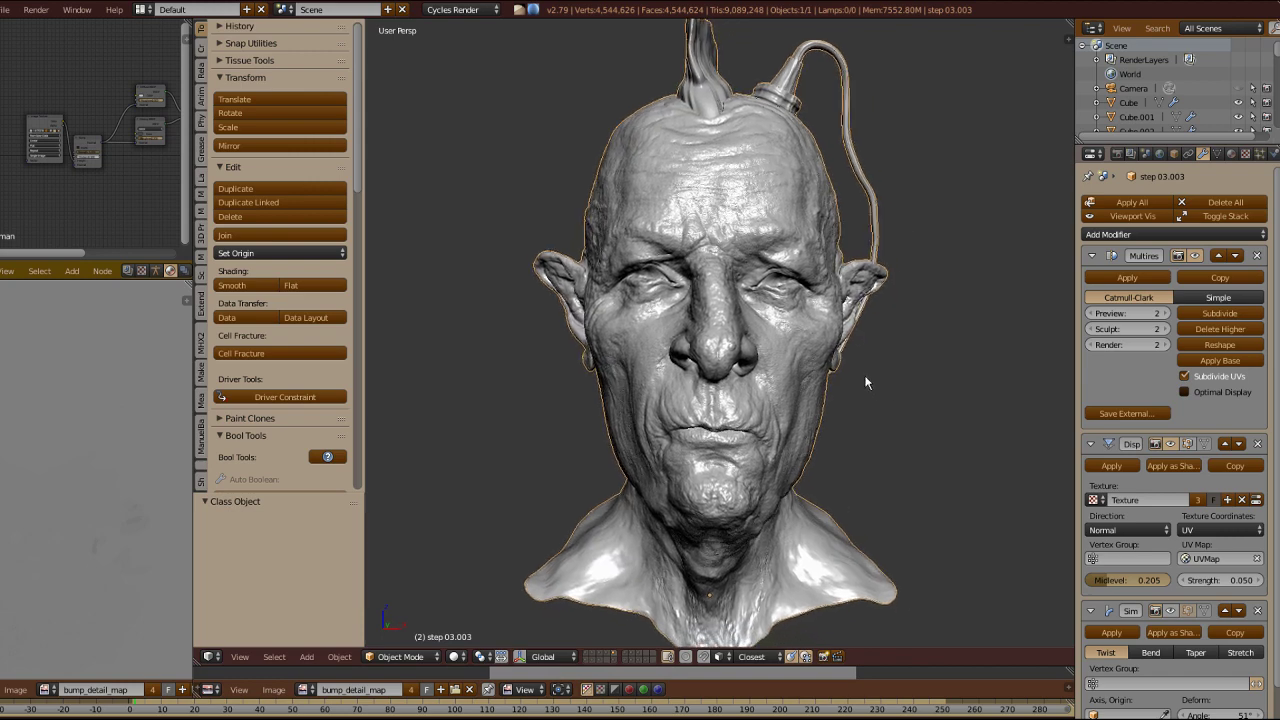
scroll(919, 415, up, 2)
click(1092, 255)
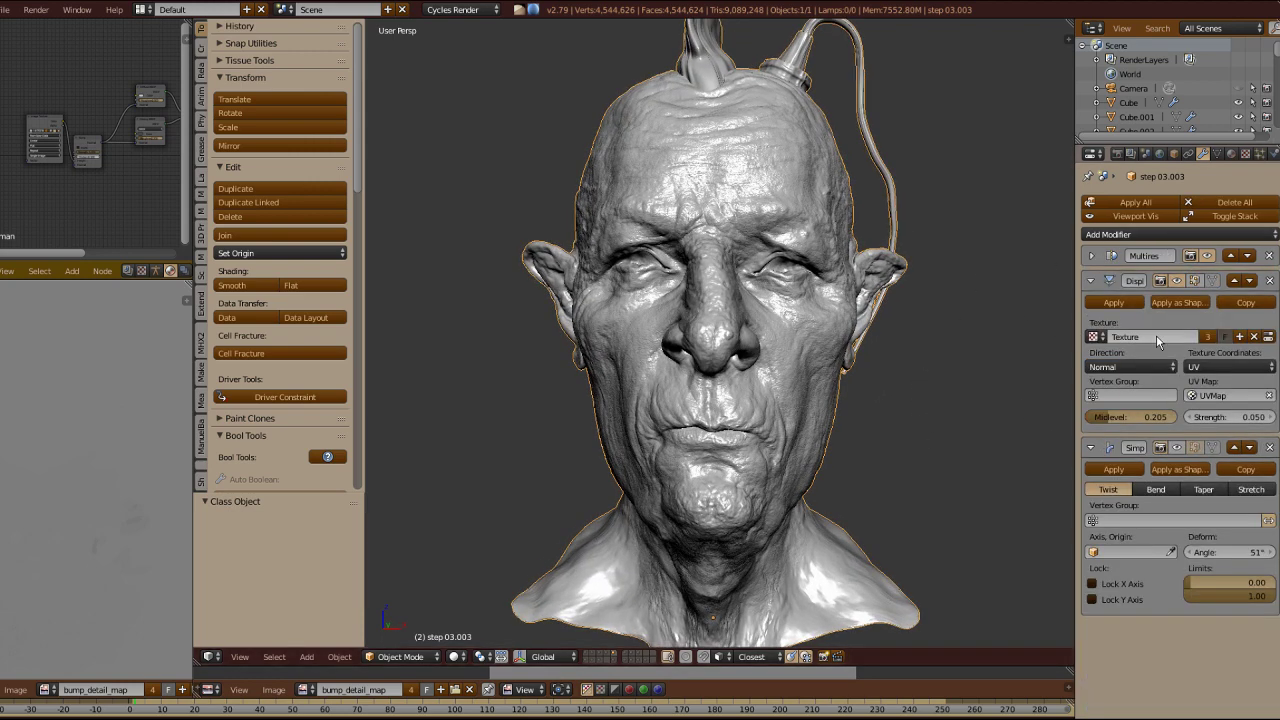
click(1091, 280)
drag(1077, 335, 1025, 335)
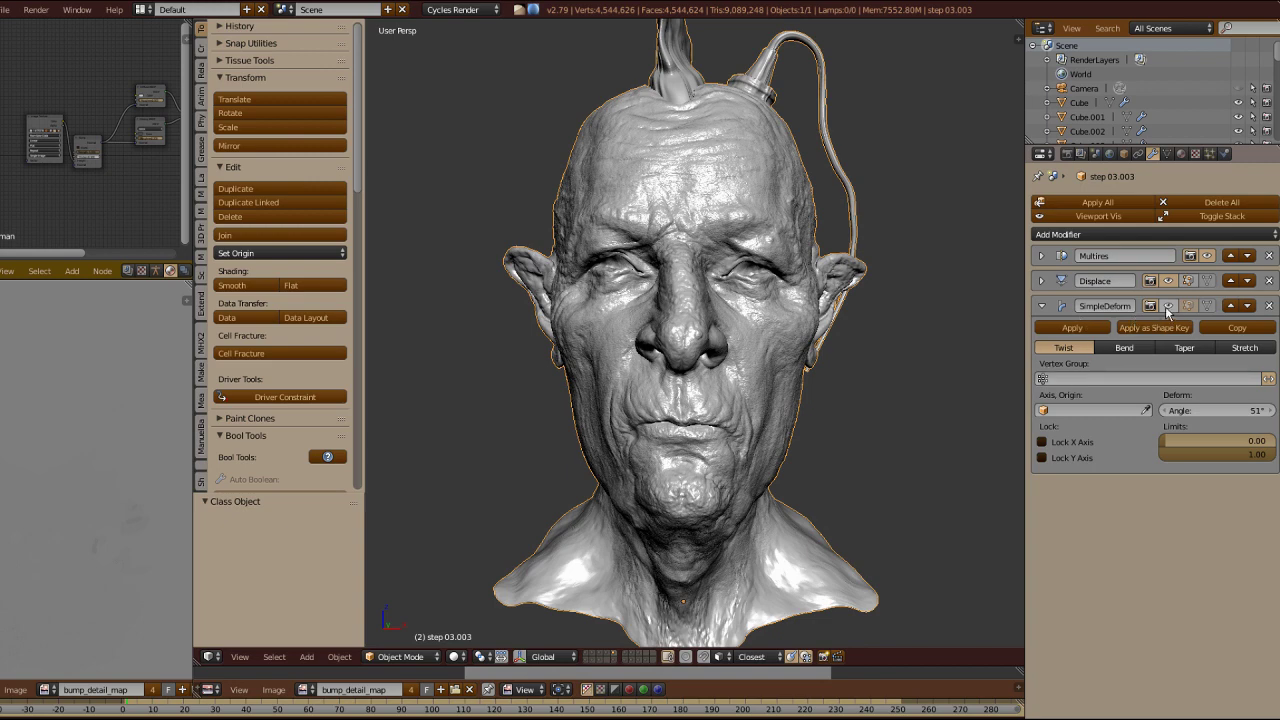
Step: Display the weights of the "base" vertex group on the step 03.003 head in Weight Paint mode
click(1167, 154)
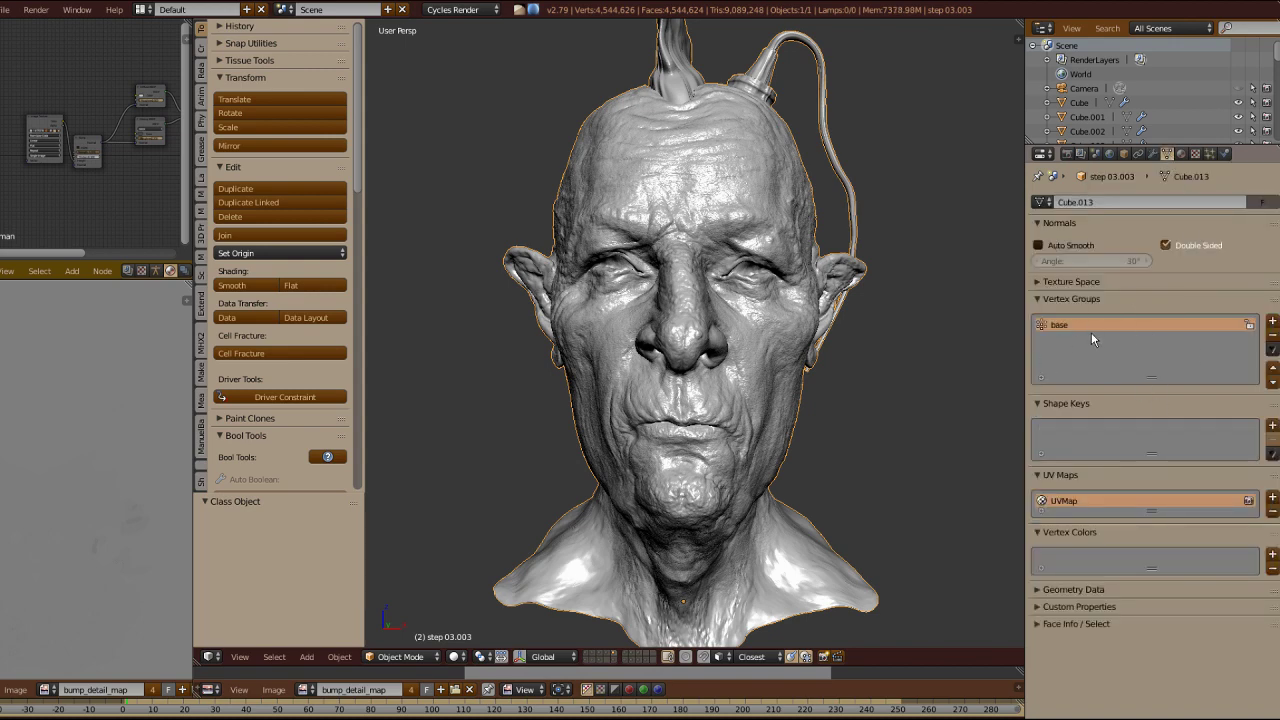
key(Tab)
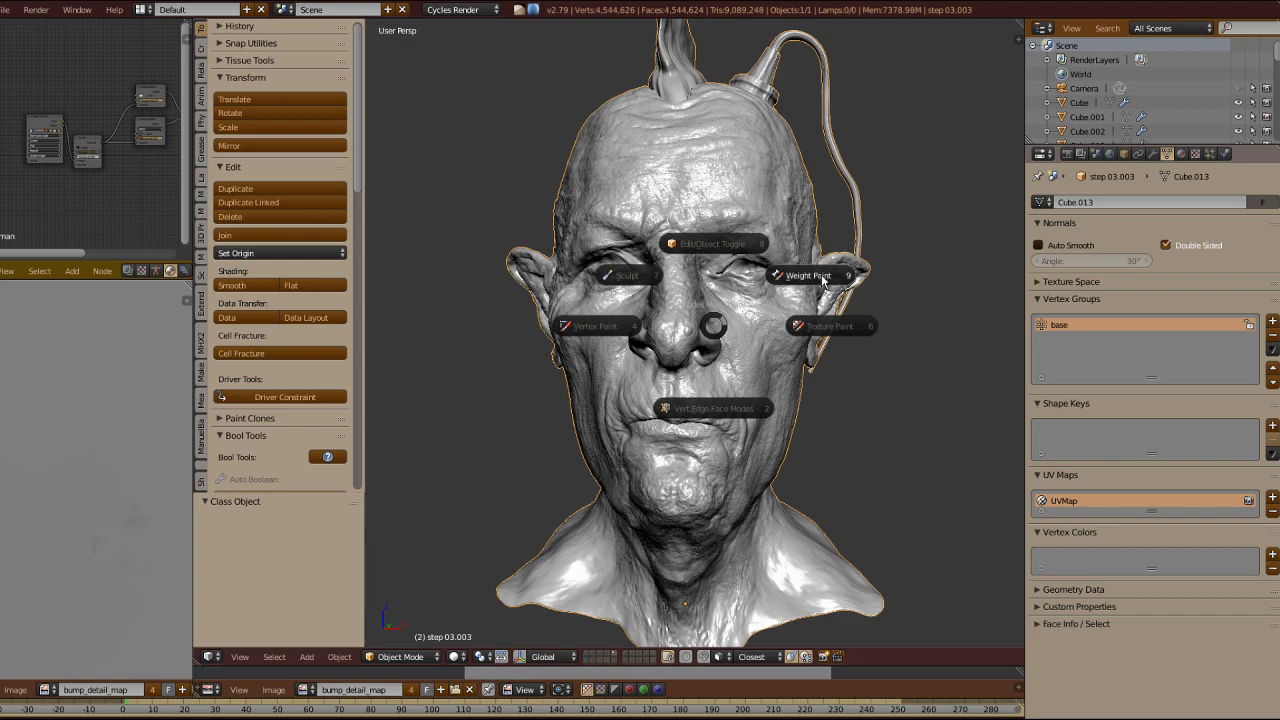
click(822, 280)
mouse_move(886, 426)
middle_down()
mouse_move(928, 348)
mouse_move(849, 318)
middle_up()
mouse_move(703, 490)
middle_down()
mouse_move(789, 357)
mouse_move(957, 349)
mouse_move(571, 297)
mouse_move(831, 440)
mouse_move(629, 452)
mouse_move(766, 470)
mouse_move(766, 421)
mouse_move(880, 443)
mouse_move(846, 386)
middle_up()
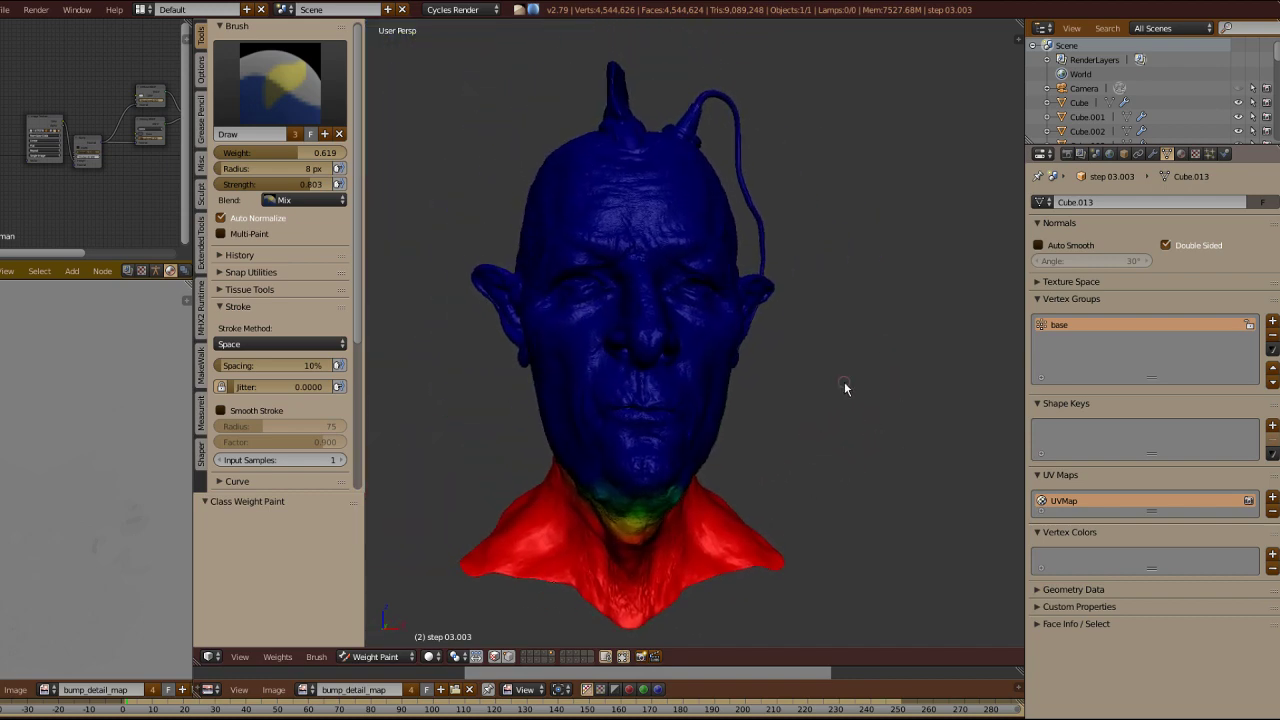
Step: Return to Object Mode, assign the "base" vertex group to the SimpleDeform twist modifier and check the twisted head
key(Tab)
click(705, 371)
click(1152, 153)
click(1115, 379)
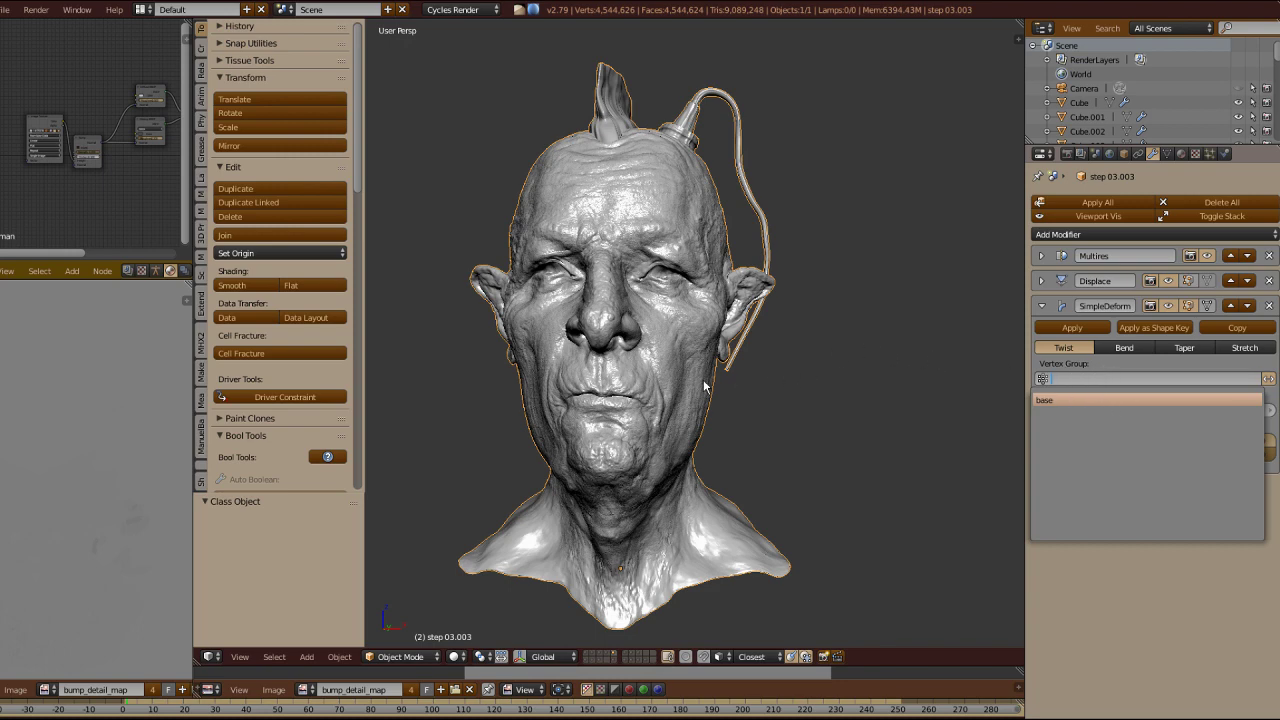
key(Return)
mouse_move(690, 365)
middle_down()
mouse_move(771, 269)
mouse_move(831, 357)
mouse_move(790, 425)
mouse_move(619, 251)
middle_up()
scroll(839, 385, up, 2)
mouse_move(839, 385)
middle_down()
mouse_move(800, 386)
mouse_move(791, 352)
mouse_move(846, 354)
mouse_move(923, 449)
middle_up()
scroll(791, 352, down, 3)
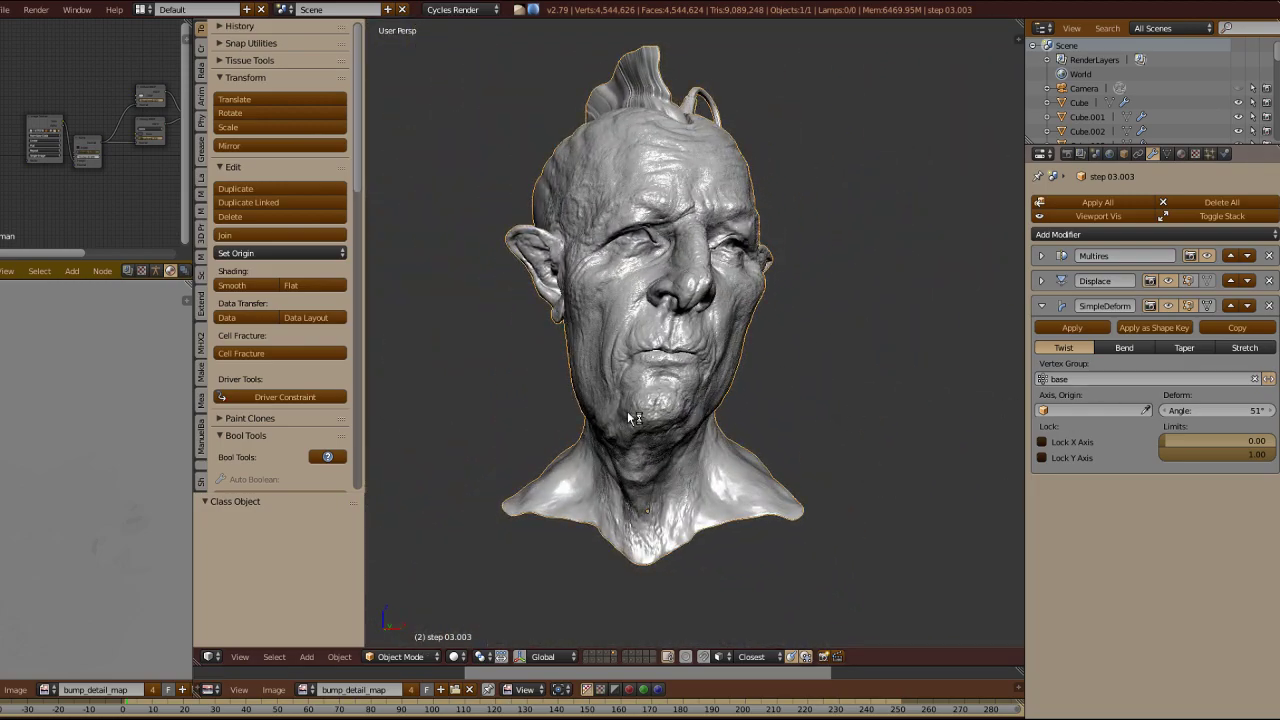
middle_drag(840, 387, 895, 392)
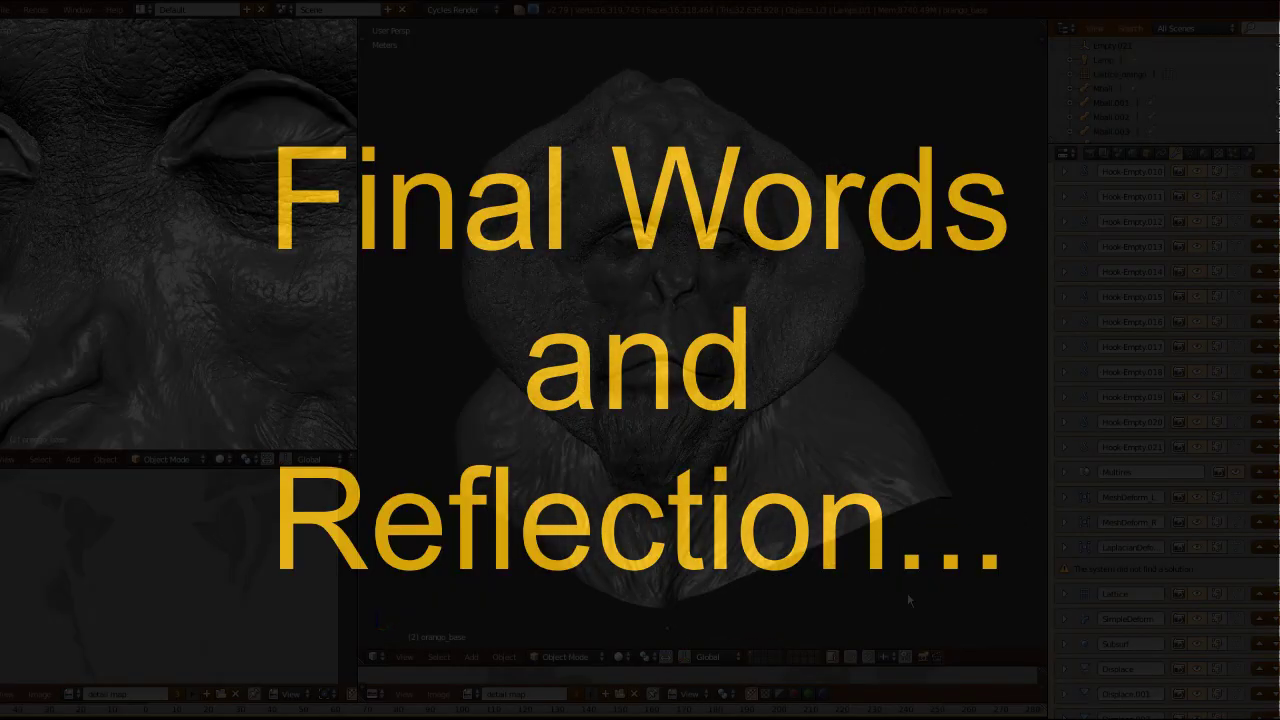
Step: Examine the skin detail around the eyes and face of the orango_base model
scroll(822, 432, up, 8)
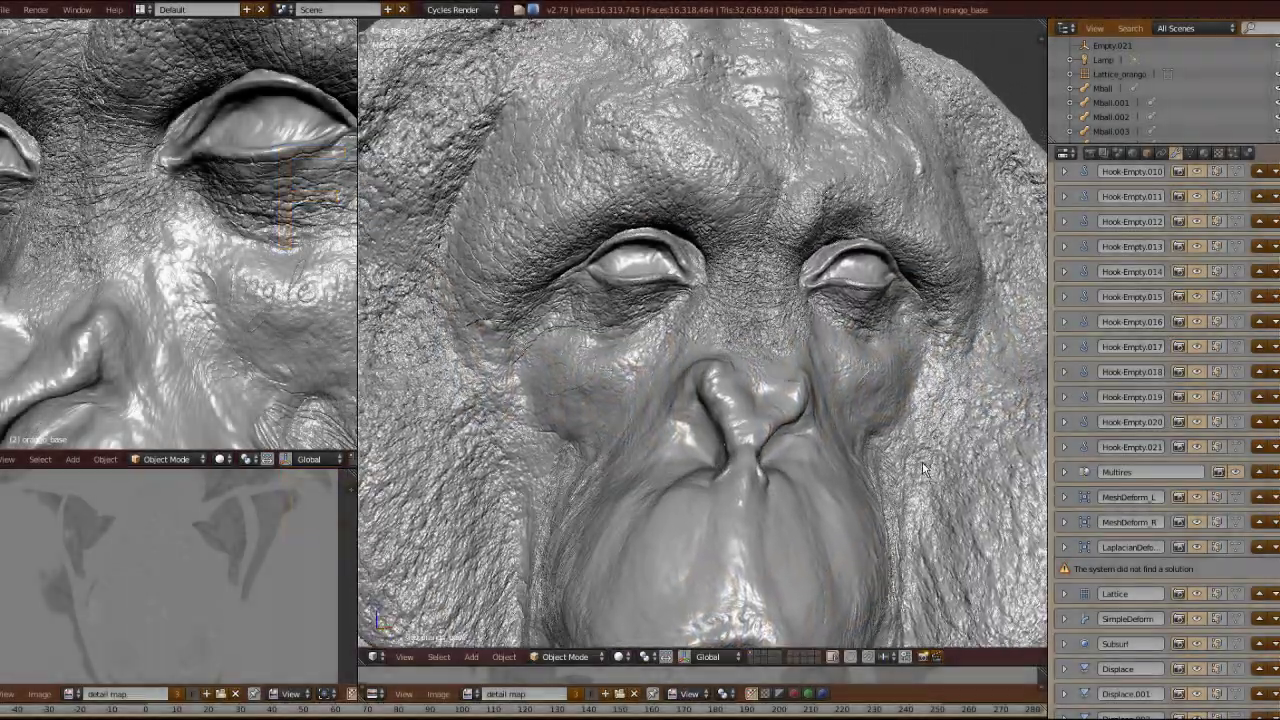
scroll(897, 480, up, 8)
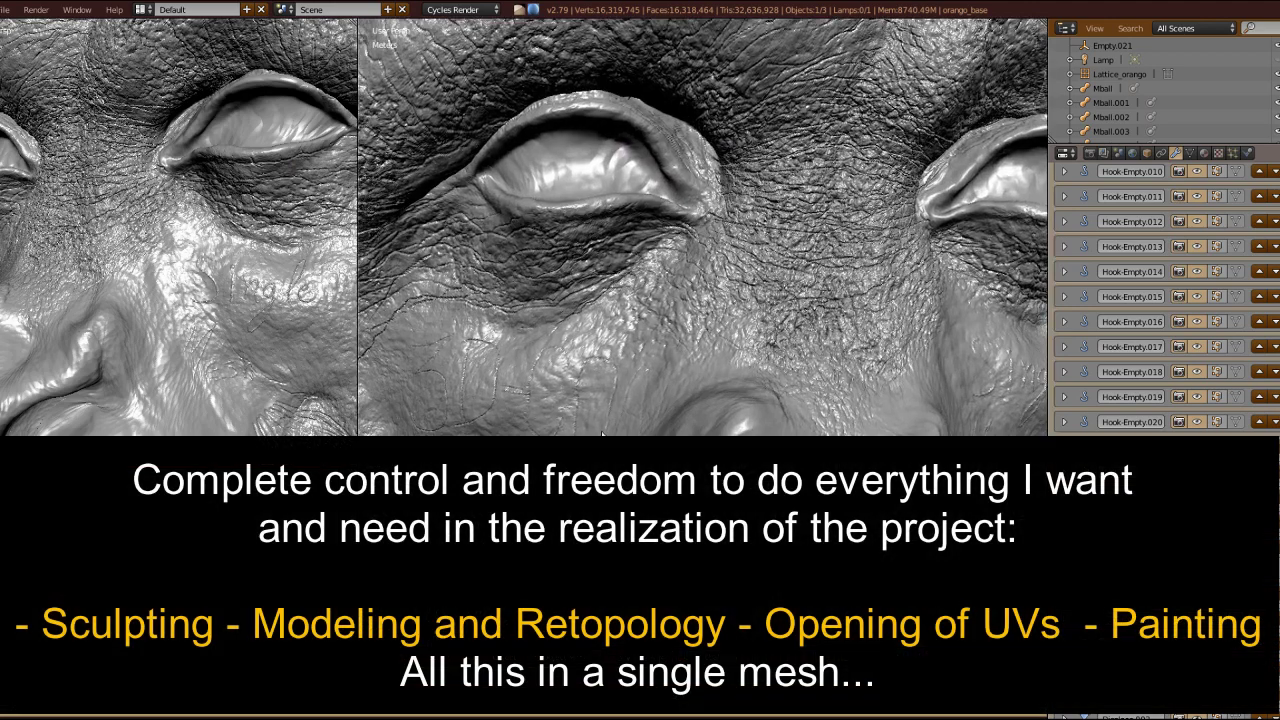
middle_drag(601, 433, 845, 448)
scroll(800, 300, down, 10)
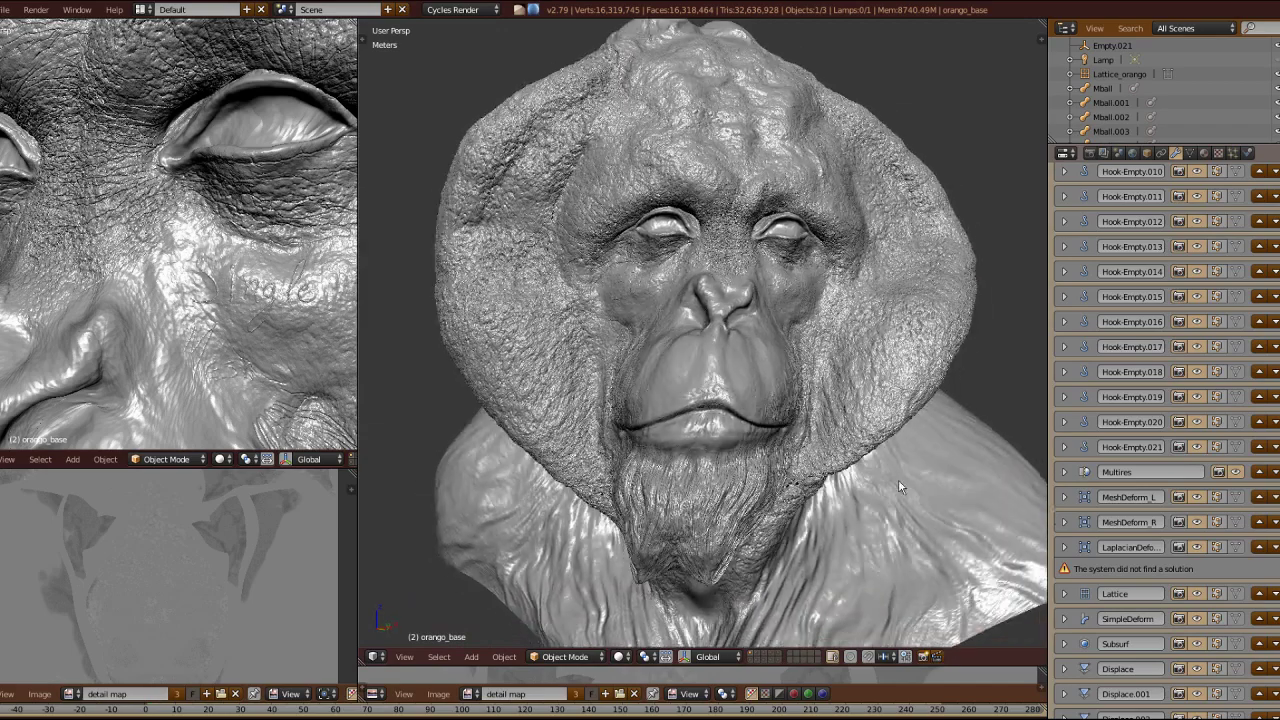
Step: Hide the Subsurf modifier of orango_base in the viewport and switch the model to Texture Paint mode
click(1197, 644)
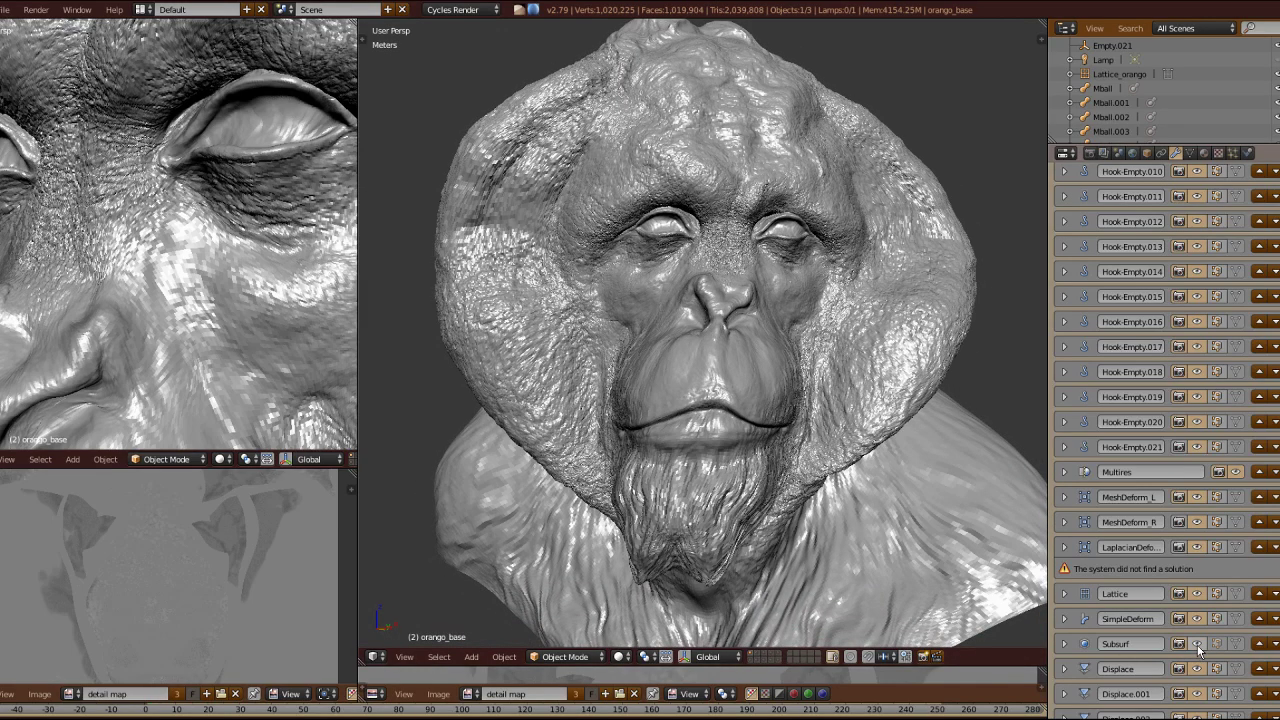
scroll(755, 408, up, 4)
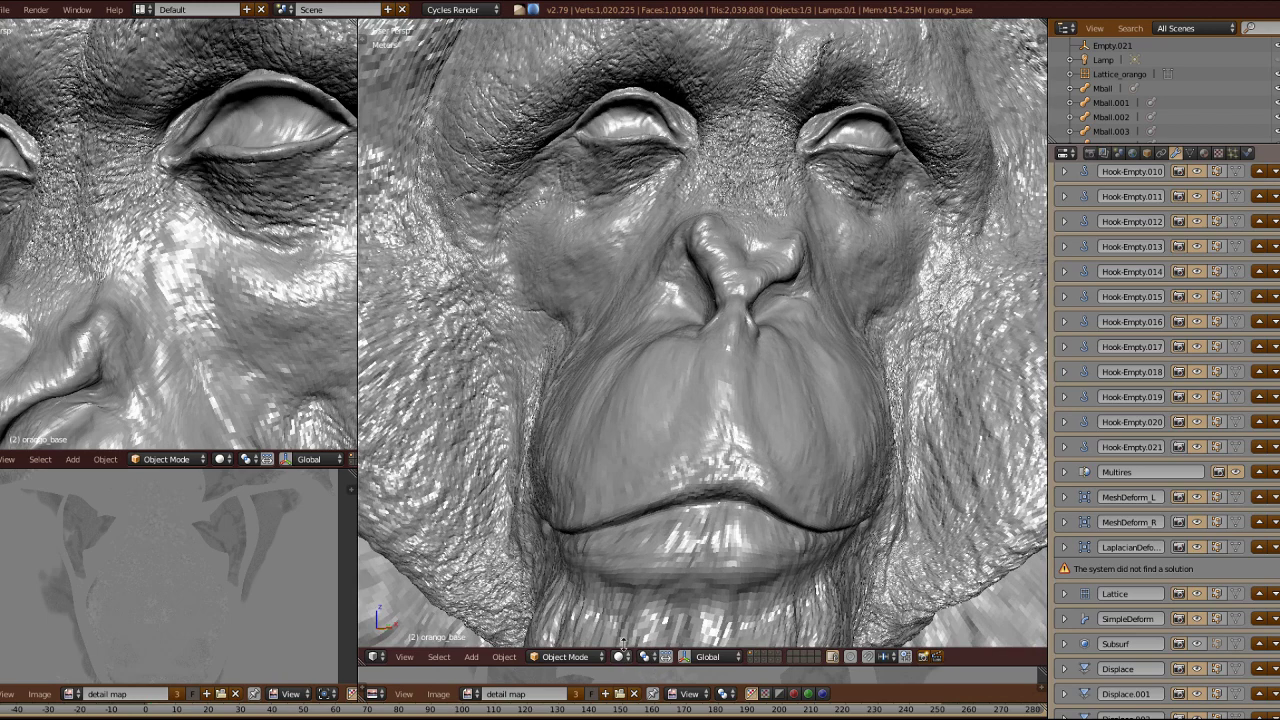
key(ctrl+Tab)
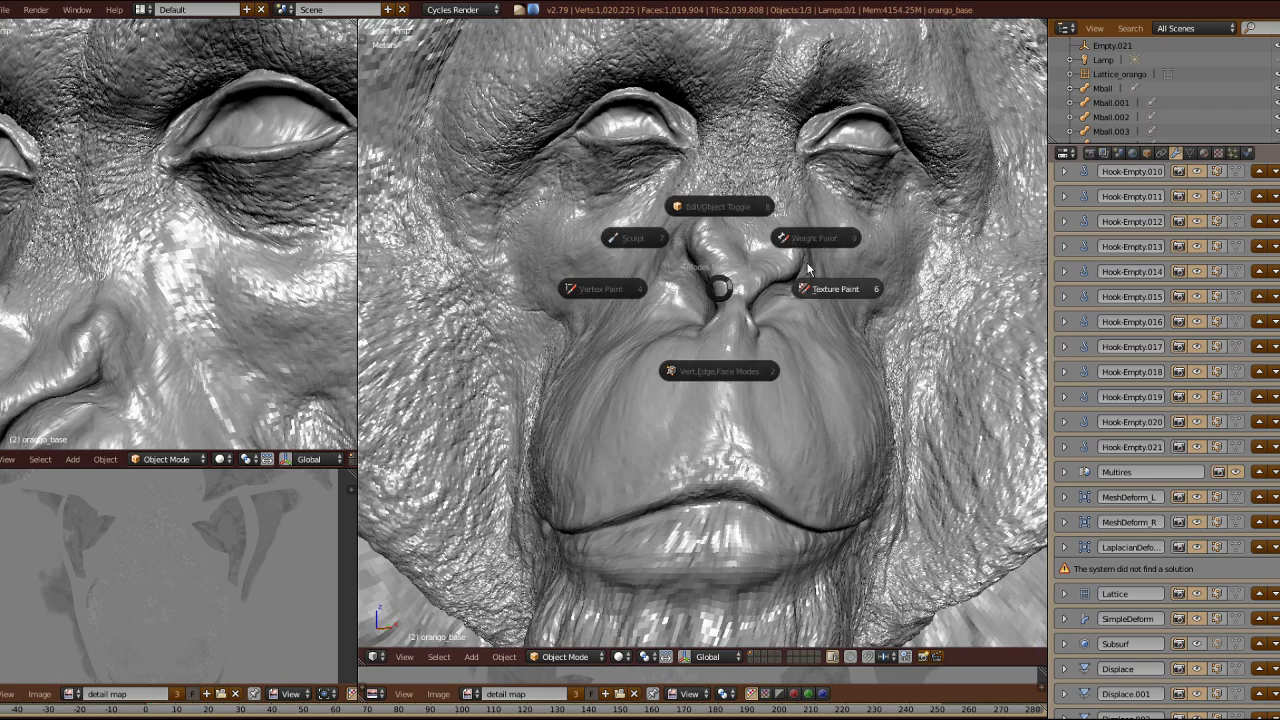
click(834, 291)
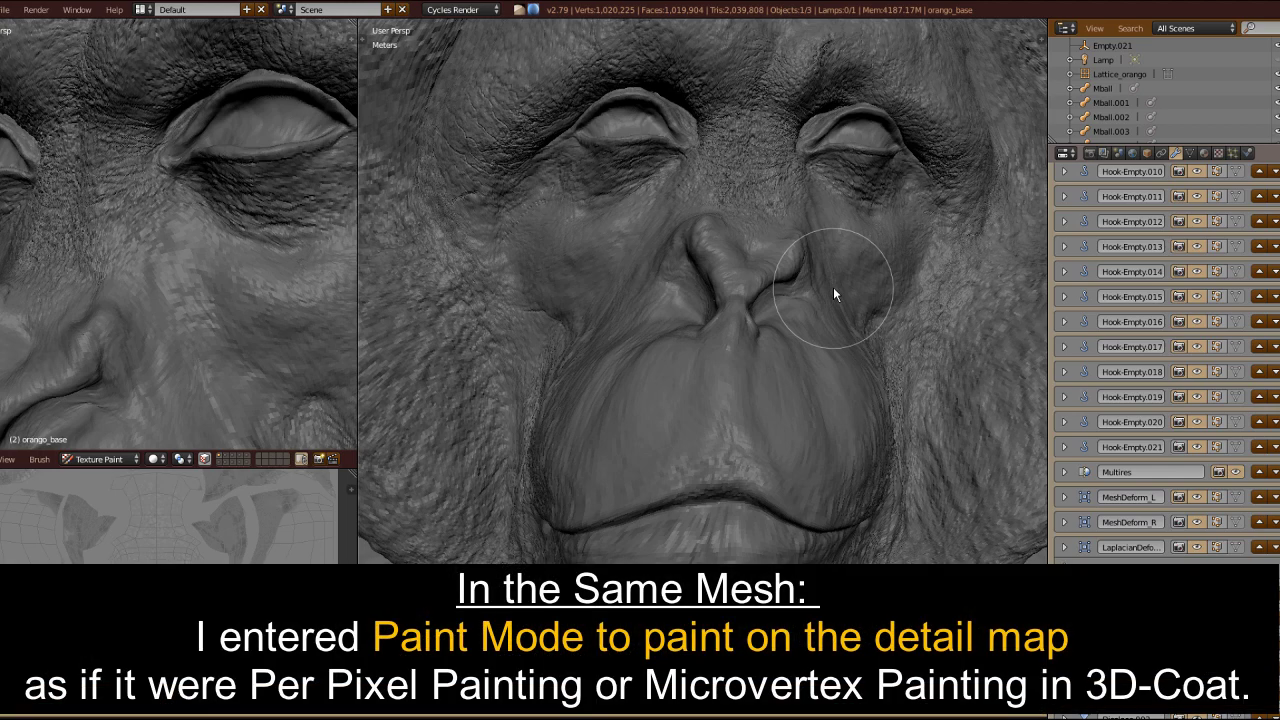
Step: Display the orangutan in Material shading and bring up the texture paint brush settings
key(z)
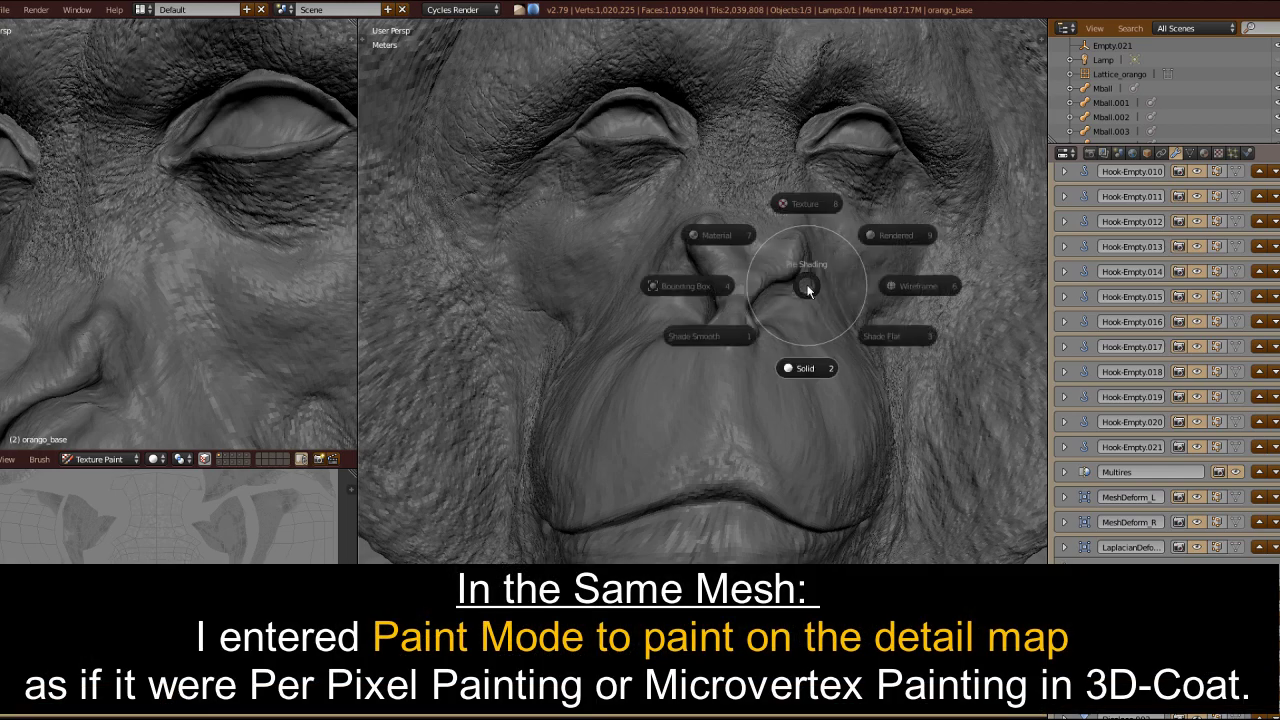
click(733, 236)
key(t)
click(369, 43)
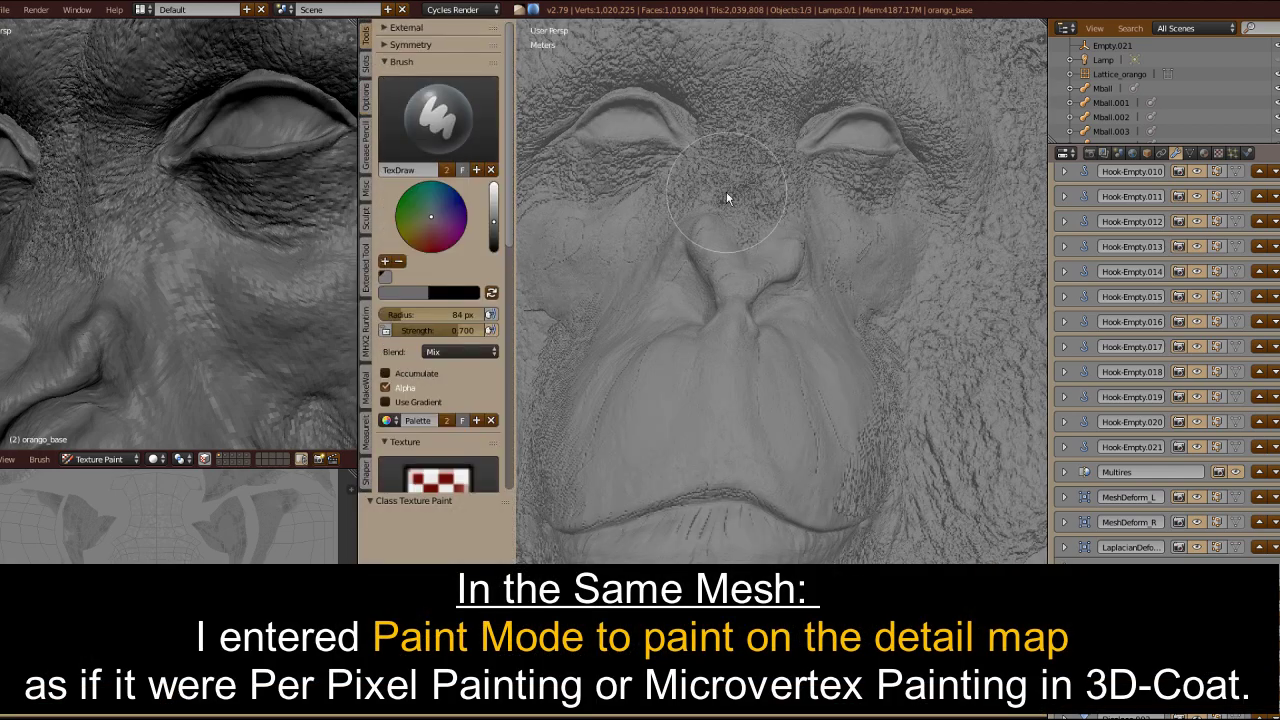
Step: Shrink the TexDraw brush radius to 4 px, lighten its colour and lower its strength
key(f)
click(670, 194)
drag(493, 221, 493, 204)
drag(455, 330, 443, 330)
Step: Paint the lettering "3D-COAT" in relief on the orangutan's muzzle above the mouth
shift+middle_drag(644, 272, 734, 209)
scroll(734, 209, up, 5)
mouse_move(670, 287)
mouse_down()
mouse_move(708, 300)
mouse_move(652, 445)
mouse_up()
middle_drag(652, 445, 725, 340)
middle_drag(814, 345, 727, 348)
drag(724, 347, 763, 346)
drag(850, 307, 830, 373)
middle_drag(830, 373, 730, 340)
mouse_move(728, 308)
mouse_down()
mouse_move(708, 334)
mouse_move(716, 312)
mouse_up()
drag(777, 388, 832, 384)
mouse_move(690, 350)
middle_down()
mouse_move(794, 390)
mouse_move(700, 340)
middle_up()
Step: Darken the brush colour, set its strength to 0.355, and paint an underline and the words "Single Mesh" below the lettering
drag(493, 204, 493, 224)
drag(450, 330, 430, 330)
drag(604, 250, 963, 178)
mouse_move(684, 266)
mouse_down()
mouse_move(672, 306)
mouse_move(606, 314)
mouse_up()
drag(646, 296, 650, 336)
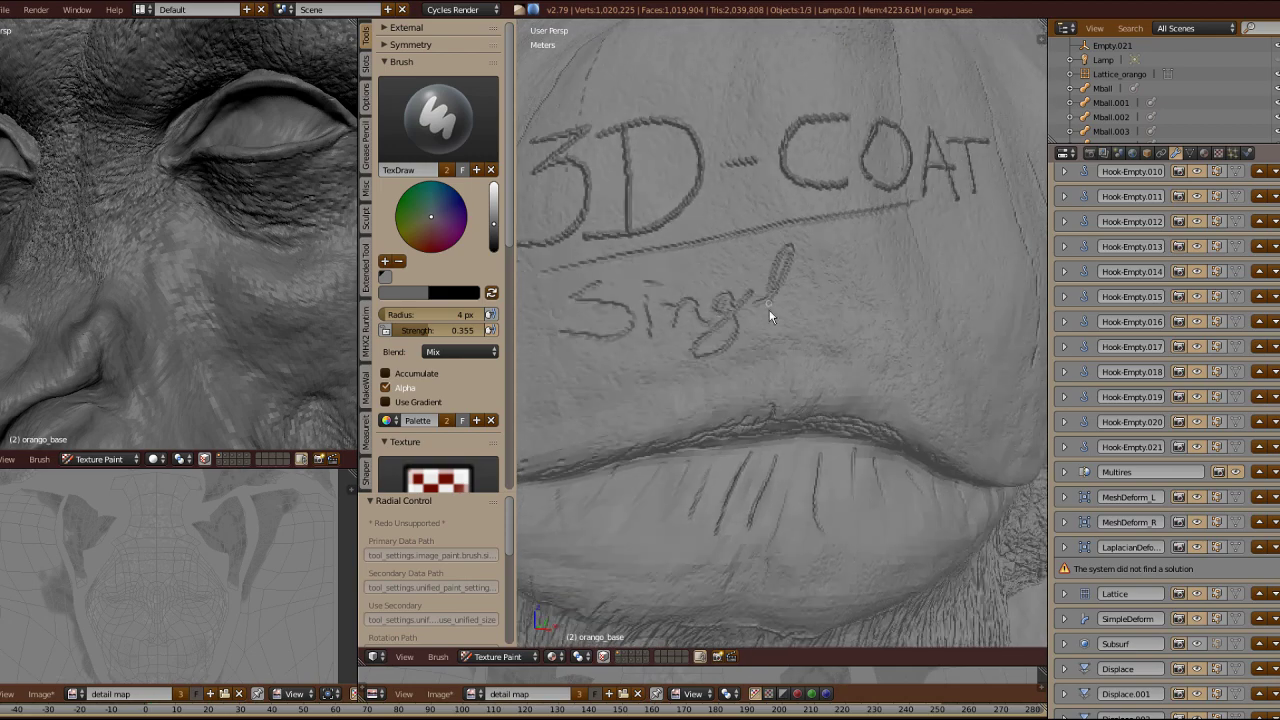
drag(769, 309, 790, 300)
middle_drag(790, 300, 814, 290)
drag(772, 318, 850, 290)
Step: Examine the painted wrinkles and lettering around the orangutan's cheek and eye
mouse_move(850, 290)
middle_down()
mouse_move(714, 151)
mouse_move(680, 263)
mouse_move(705, 188)
mouse_move(760, 220)
mouse_move(839, 235)
middle_up()
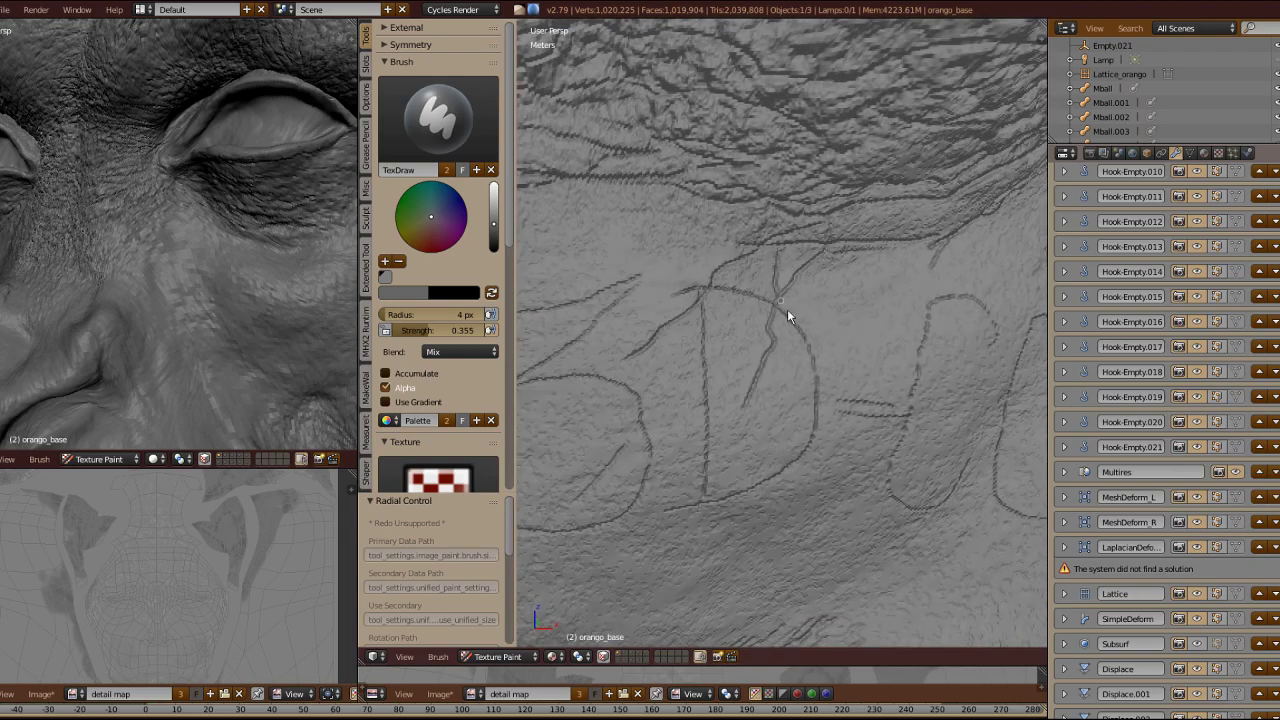
scroll(731, 219, down, 3)
shift+middle_drag(731, 219, 735, 268)
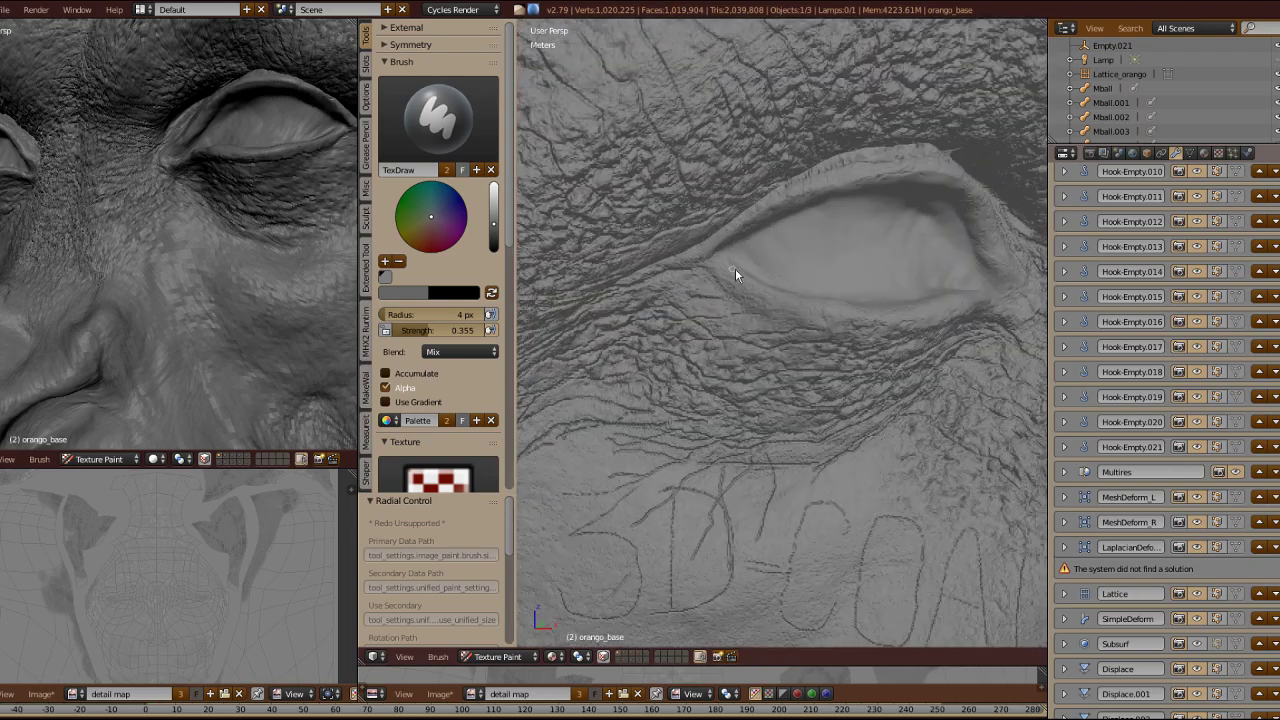
shift+middle_drag(911, 262, 868, 264)
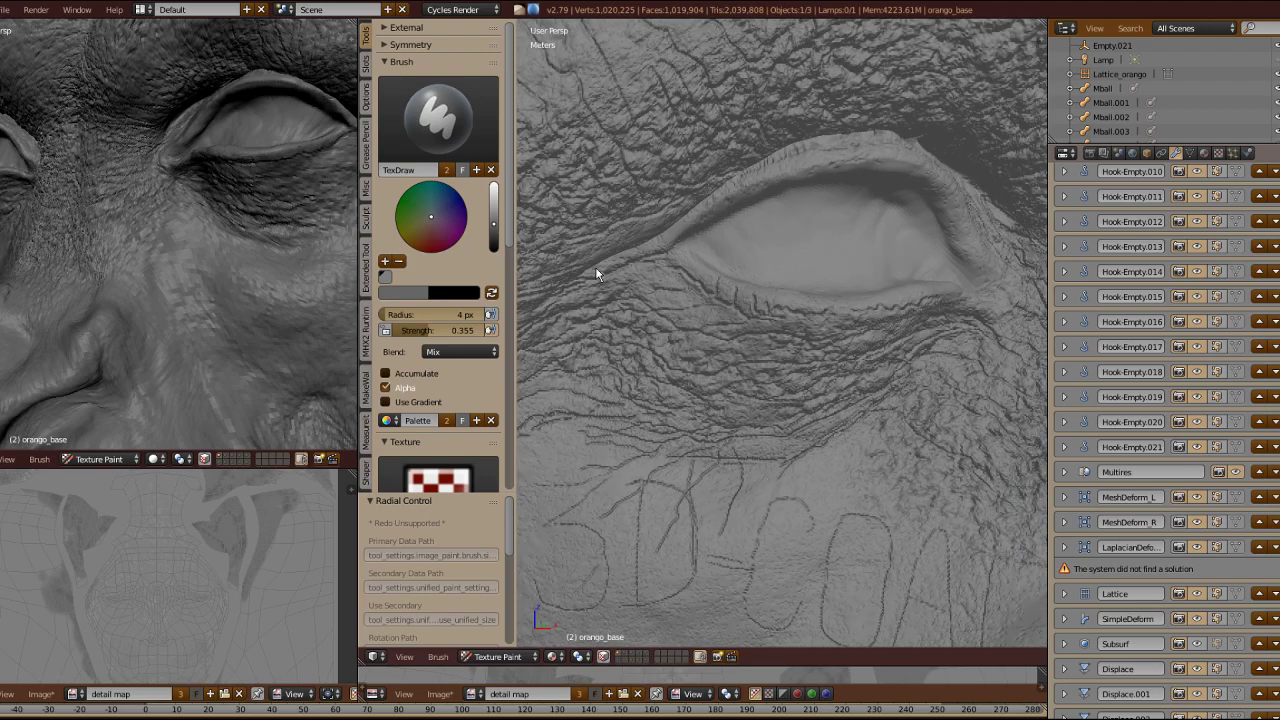
shift+middle_drag(748, 254, 605, 262)
shift+middle_drag(790, 400, 880, 226)
scroll(880, 226, down, 8)
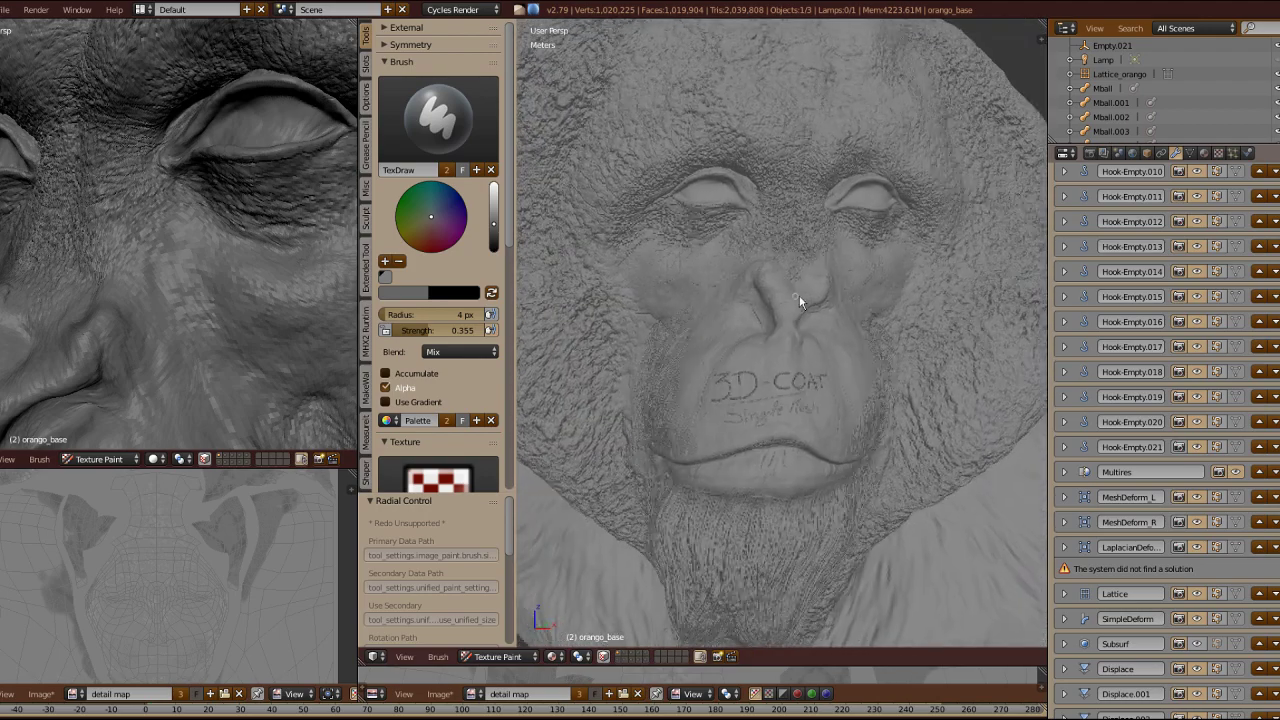
Step: Return orango_base to Object Mode and display it in Solid shading
key(Tab)
middle_drag(799, 295, 787, 349)
click(804, 322)
key(z)
click(783, 398)
mouse_move(738, 408)
middle_down()
mouse_move(808, 372)
mouse_move(775, 366)
middle_up()
scroll(775, 366, up, 2)
Step: Enlarge the image editor, save the painted detail map image and shrink the editor again
click(447, 692)
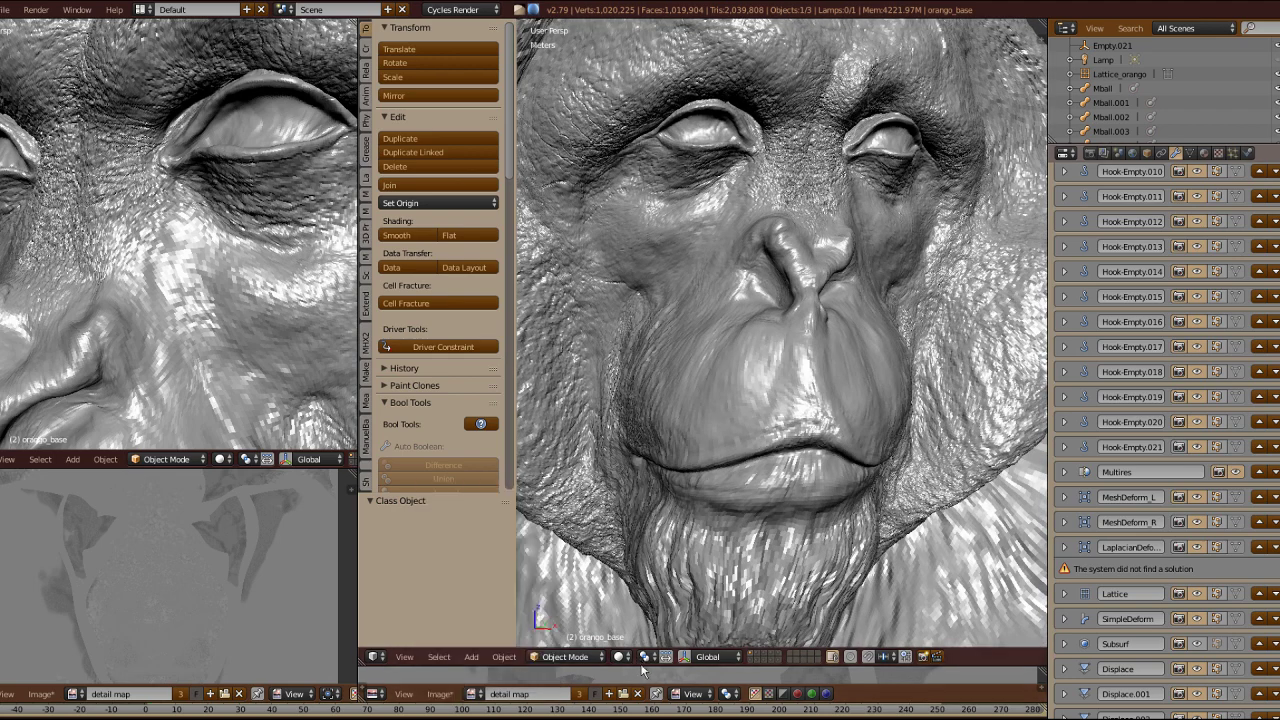
drag(520, 685, 520, 240)
scroll(745, 537, up, 4)
scroll(745, 537, up, 6)
middle_drag(745, 537, 784, 451)
click(444, 693)
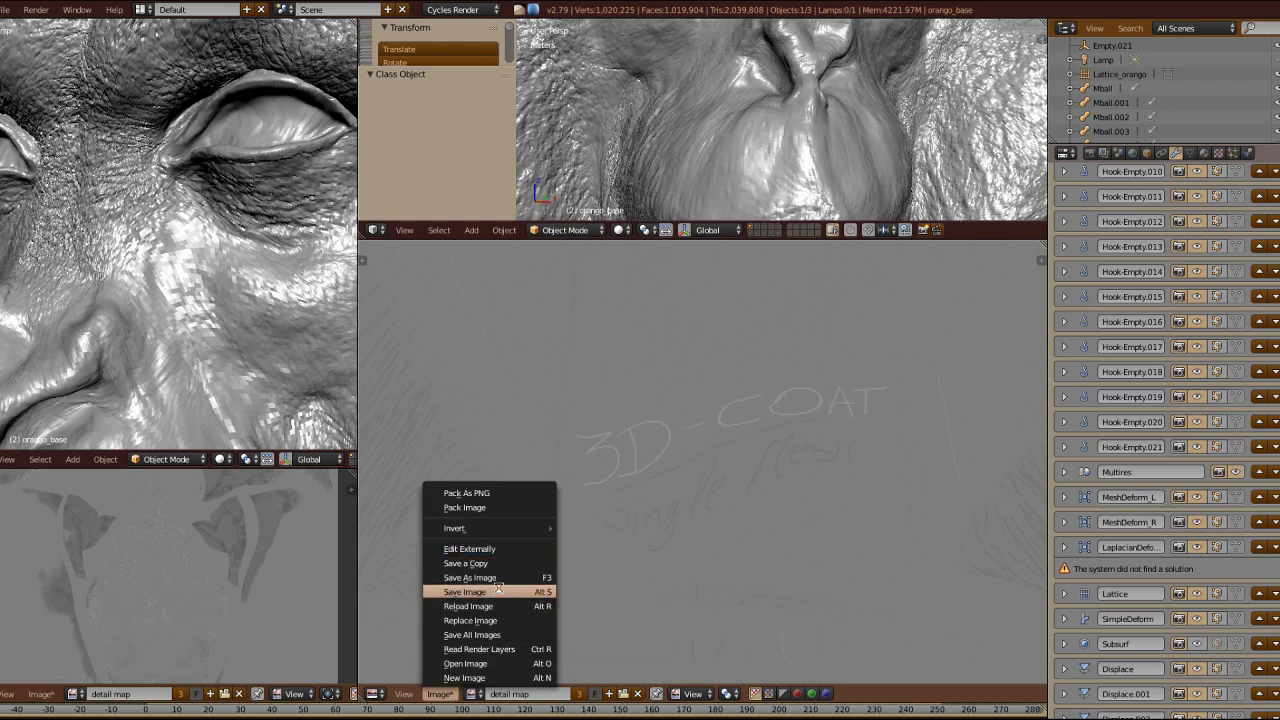
click(470, 429)
drag(833, 239, 833, 672)
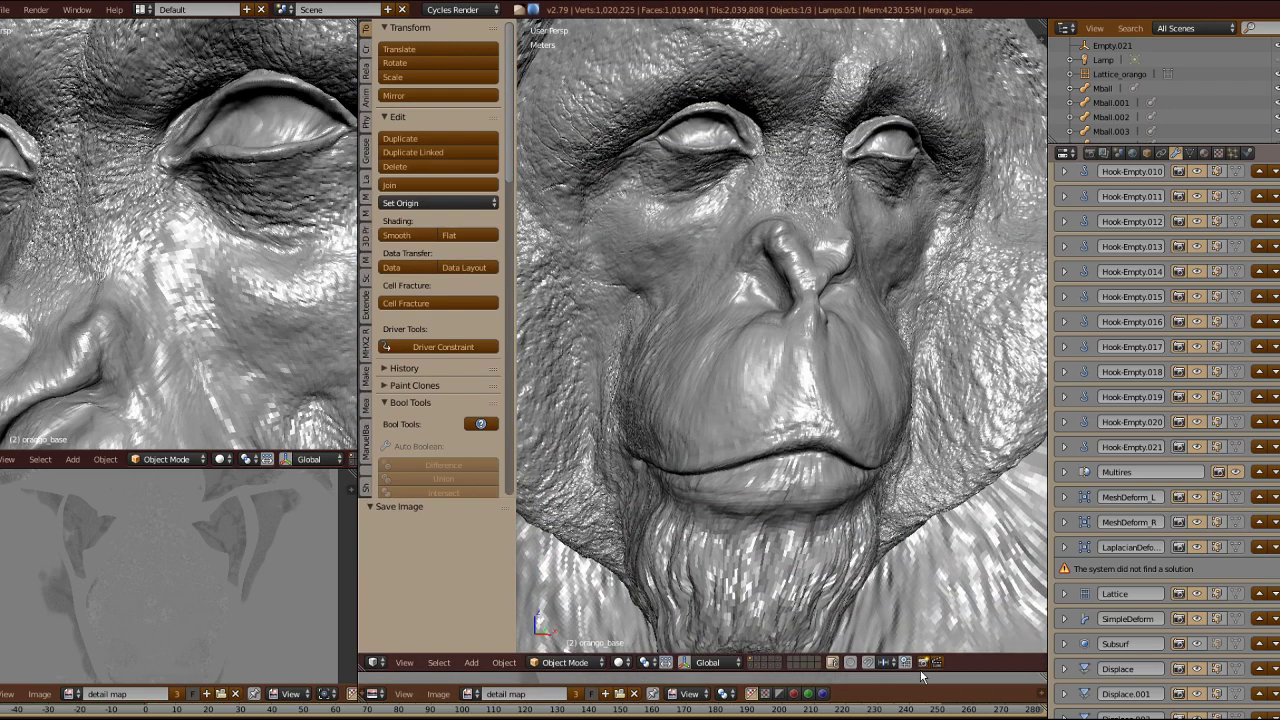
Step: Check the detail map texture of the Displace.002 modifier and show the Subsurf modifier in the viewport again
scroll(1165, 440, down, 5)
click(1218, 153)
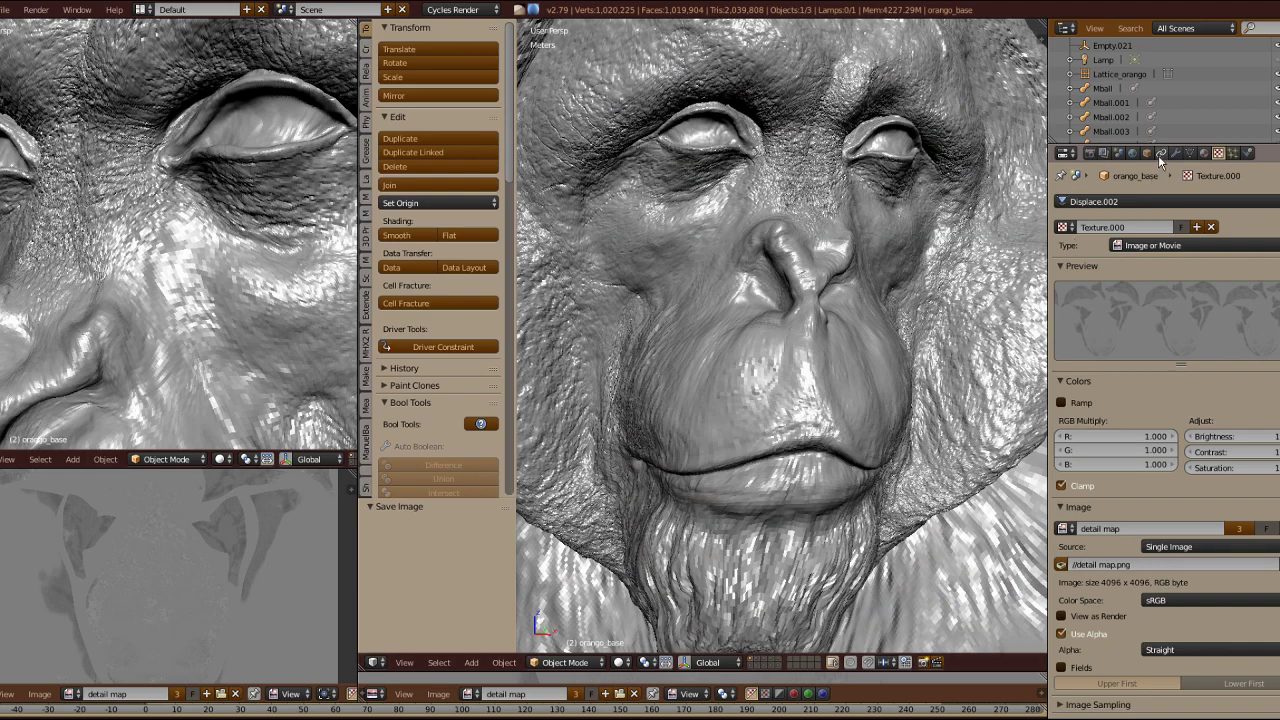
click(1175, 153)
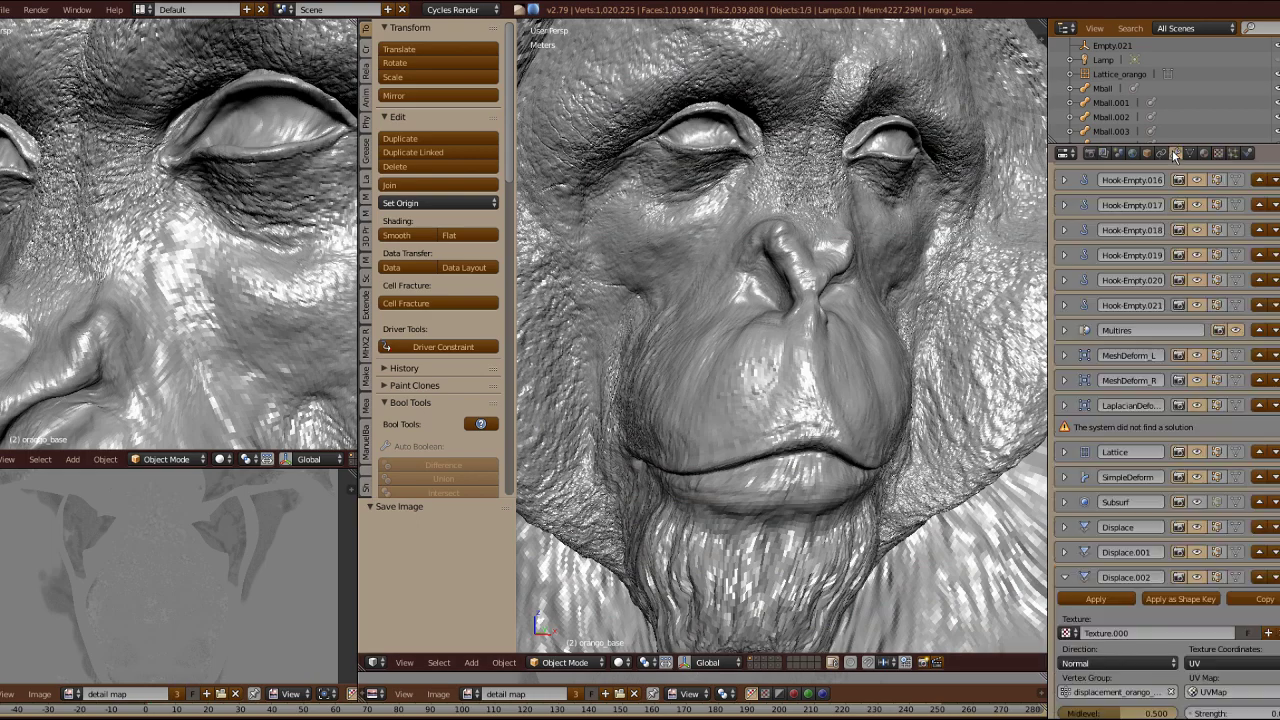
click(1198, 503)
Step: Examine the displaced lettering and skin detail on the orangutan's muzzle, cheek and face, with the tool shelf hidden
scroll(893, 409, up, 5)
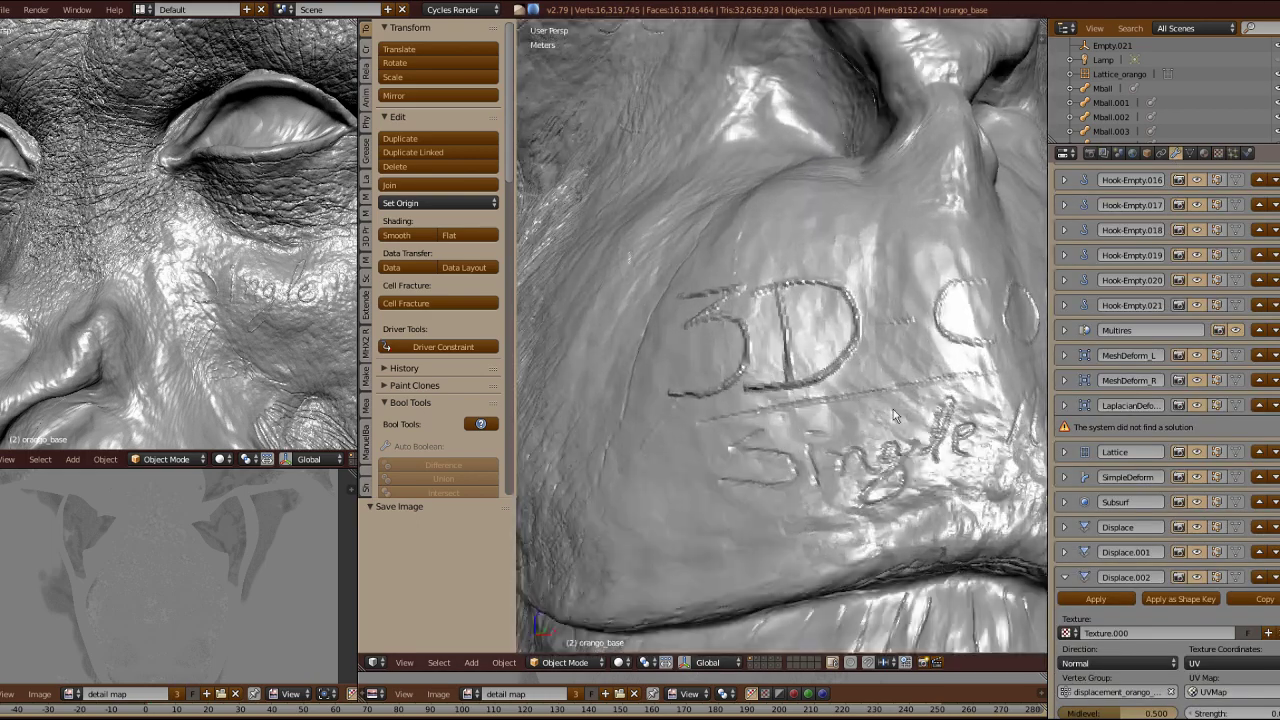
scroll(893, 409, down, 3)
middle_drag(907, 430, 895, 475)
shift+middle_drag(640, 140, 753, 311)
scroll(795, 308, up, 6)
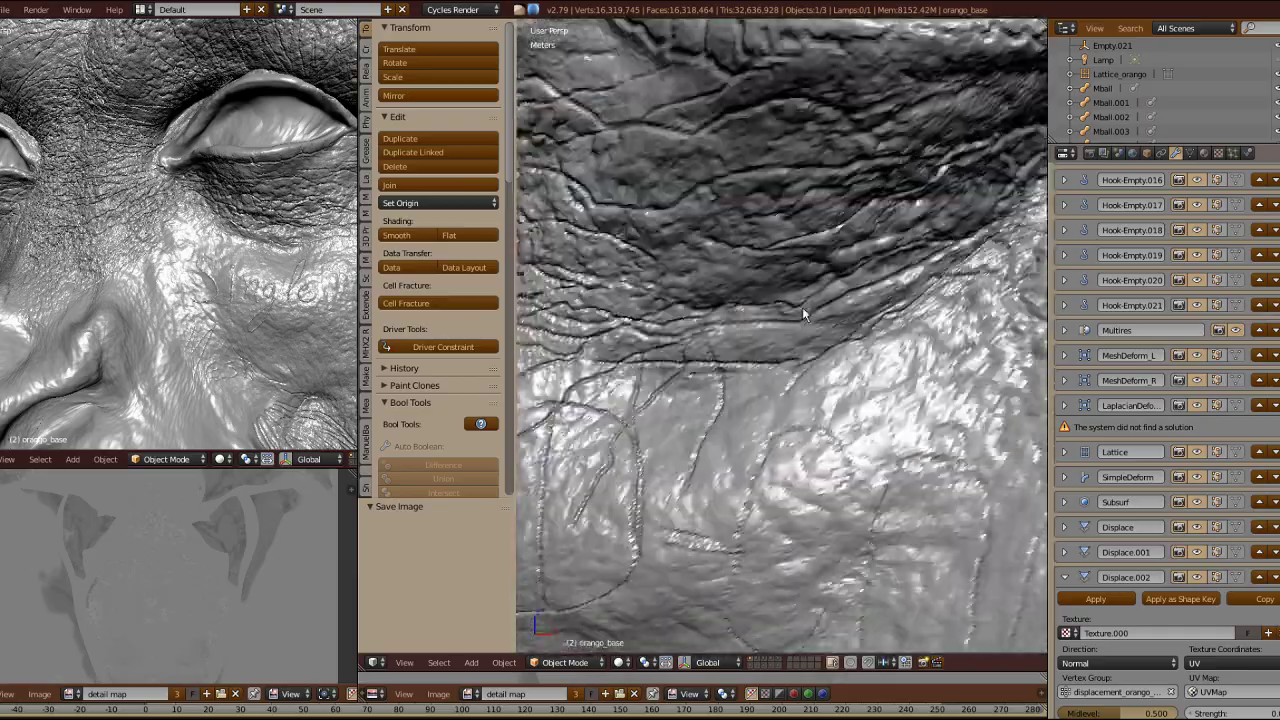
scroll(802, 307, down, 8)
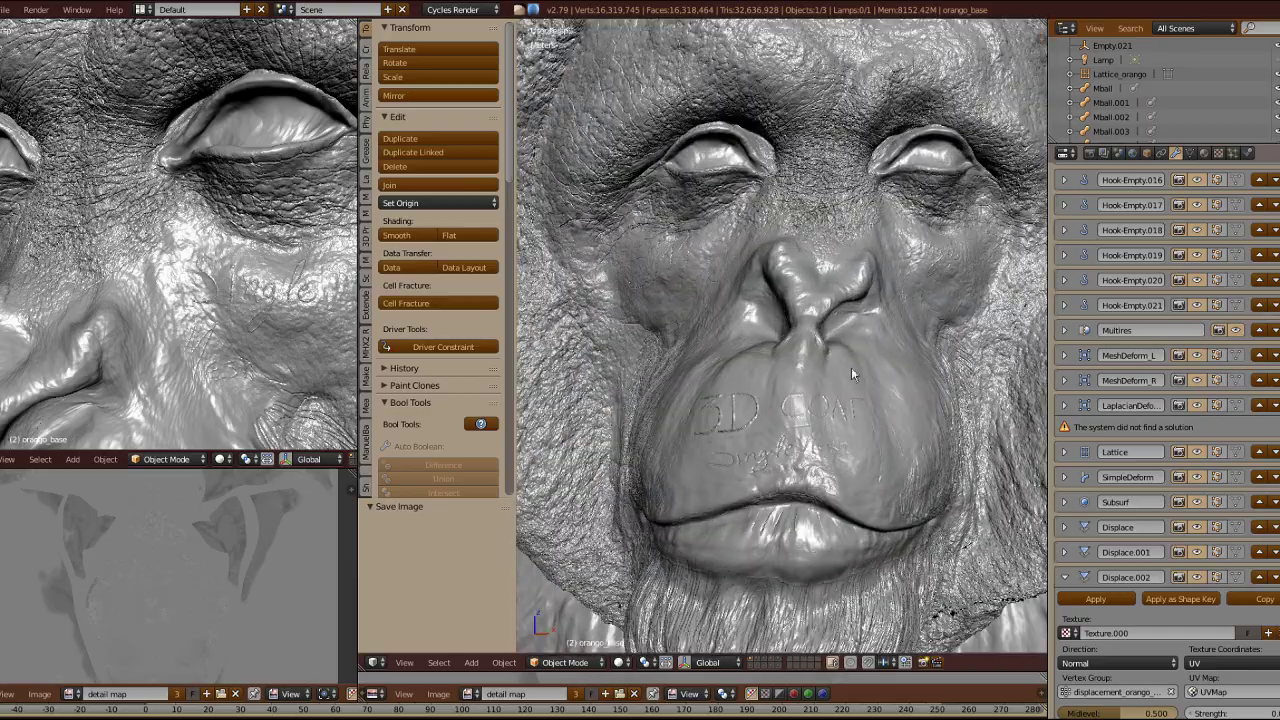
click(675, 192)
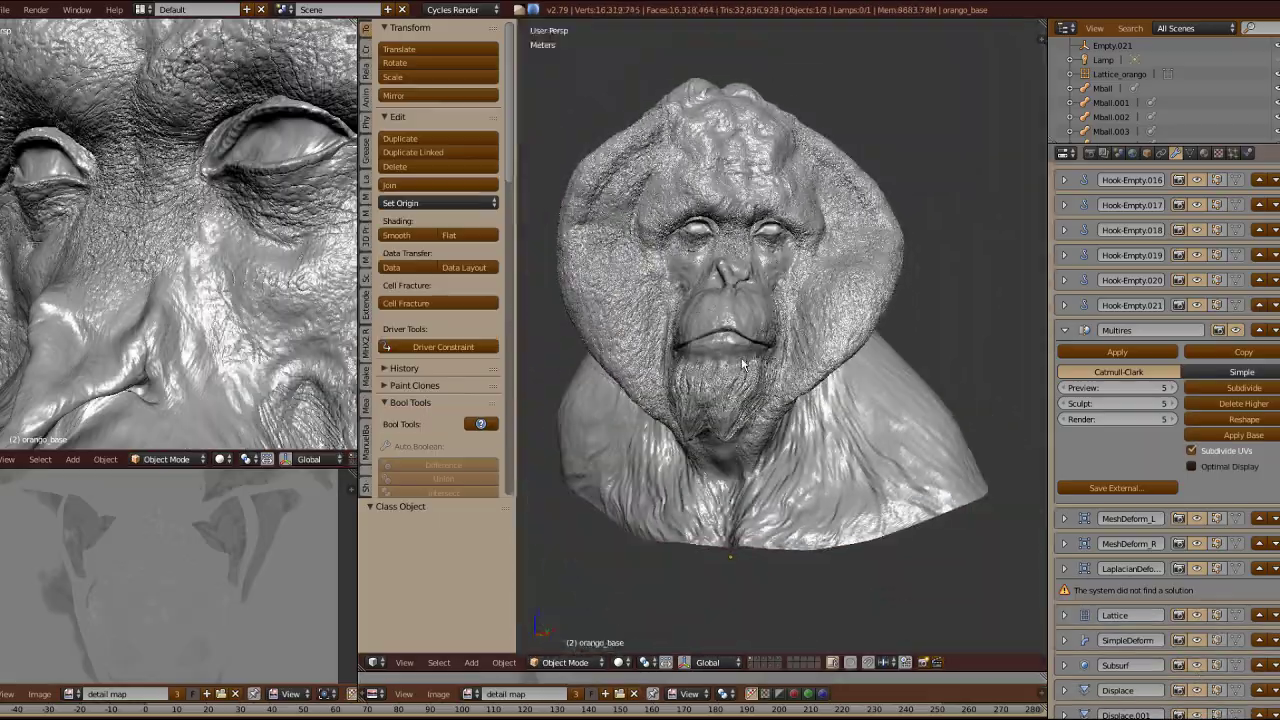
scroll(743, 365, up, 8)
key(t)
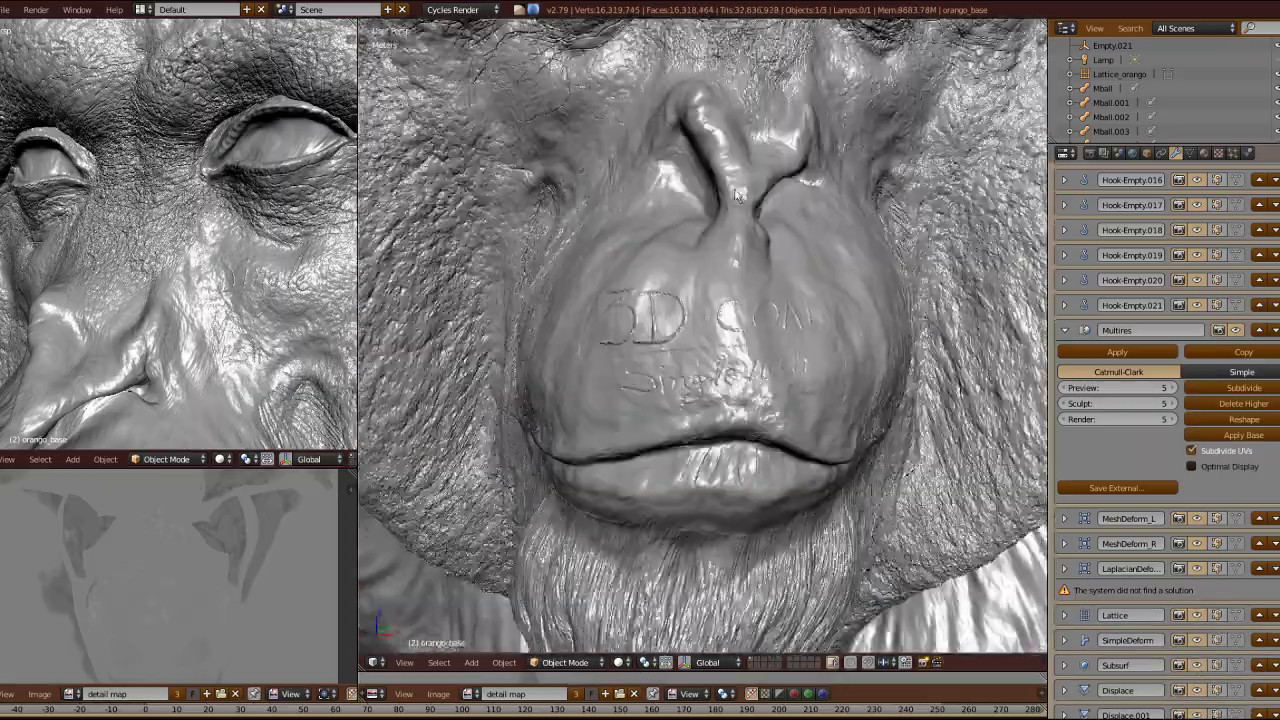
scroll(737, 195, up, 2)
shift+middle_drag(757, 75, 690, 292)
scroll(675, 326, up, 3)
scroll(690, 292, down, 10)
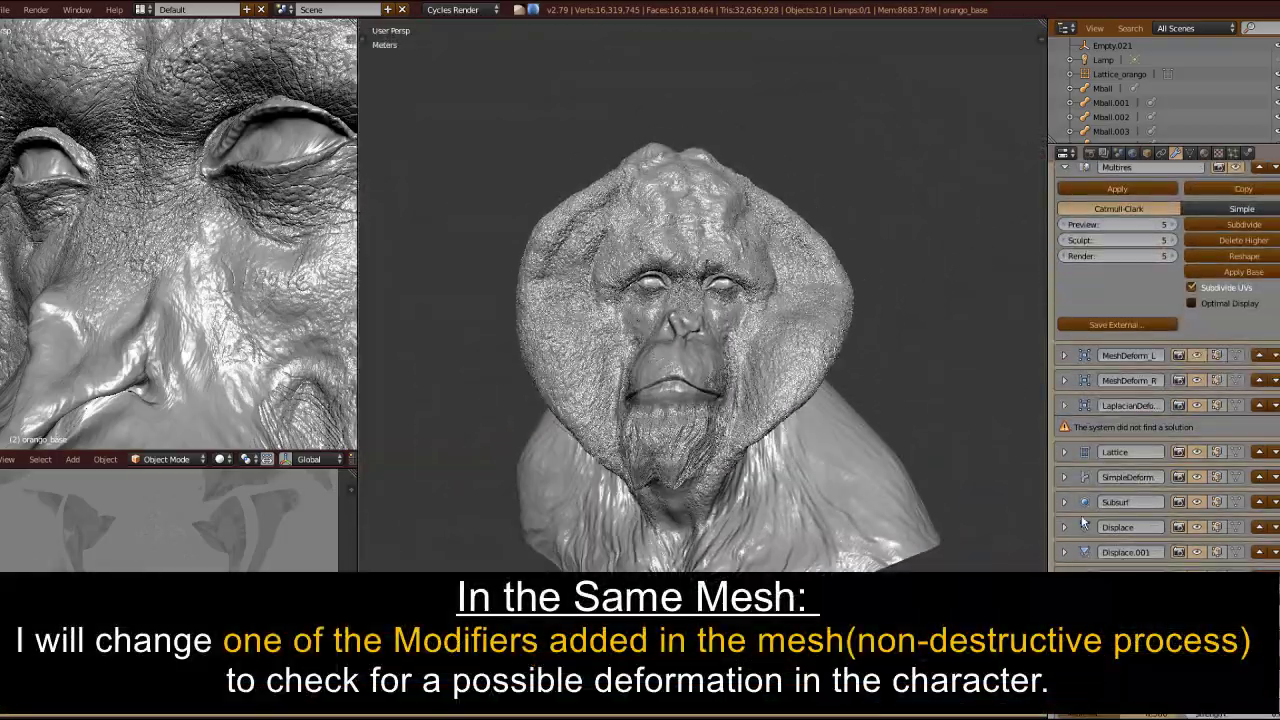
Step: Set the SimpleDeform modifier of orango_base to Stretch and view the whole deformed head from the front
click(1270, 522)
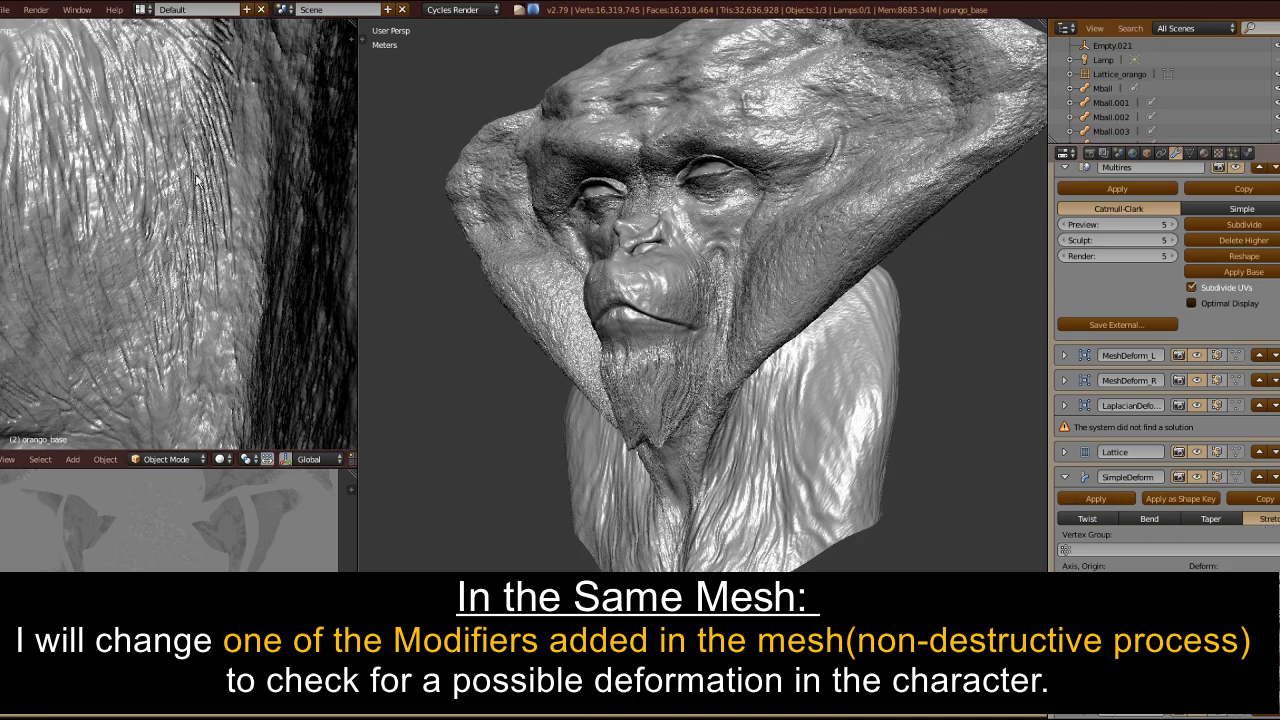
scroll(196, 180, down, 5)
scroll(222, 274, down, 5)
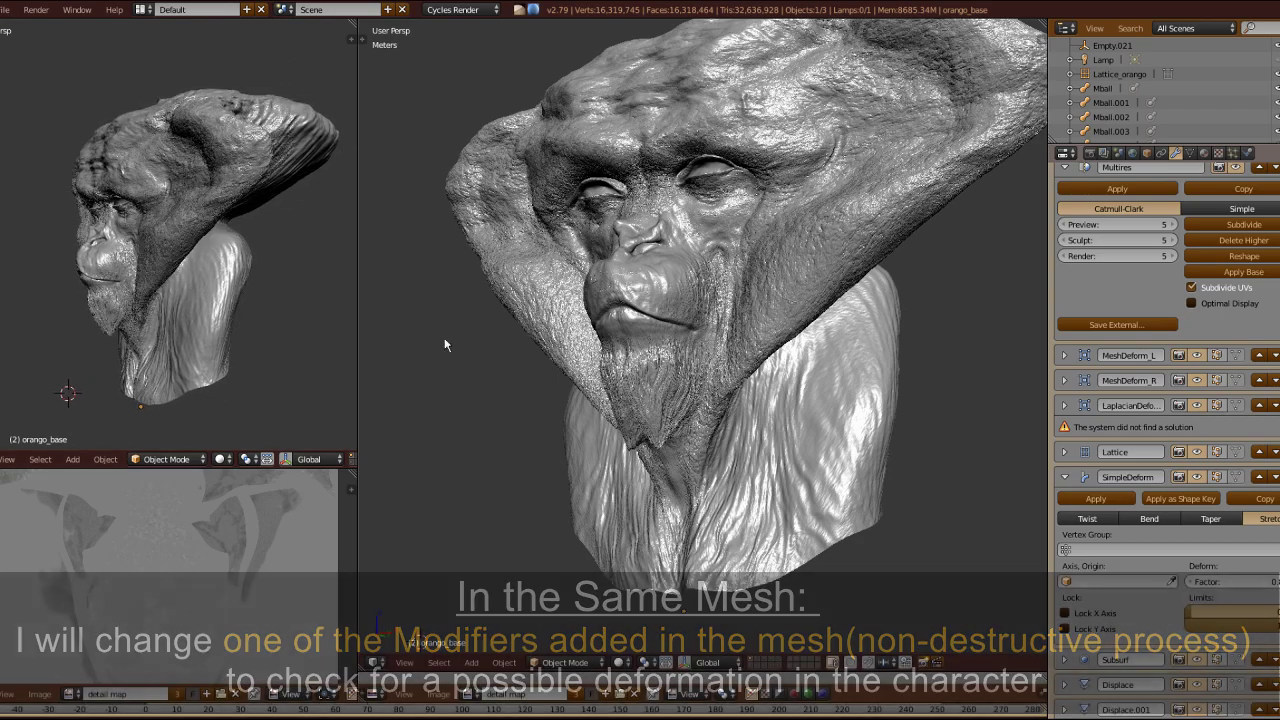
middle_drag(444, 337, 638, 363)
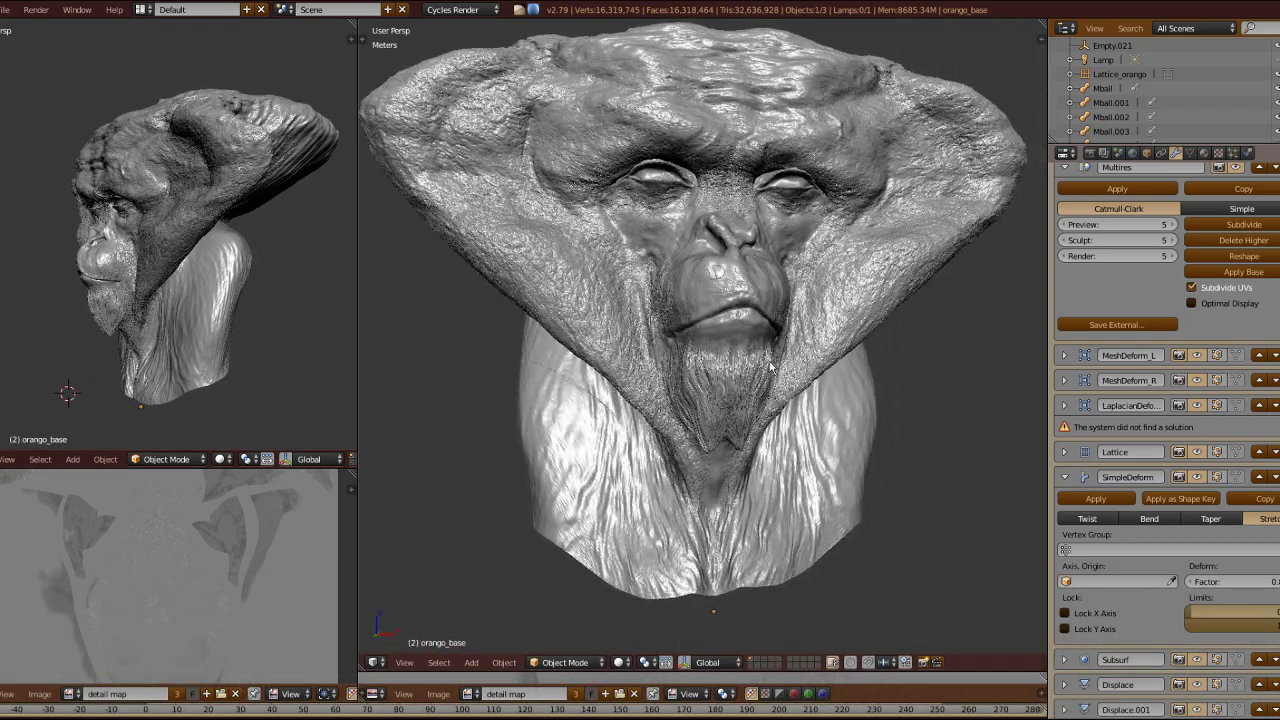
Step: Examine the skin detail and painted lettering on the stretched orangutan face from close up and several angles
scroll(724, 318, up, 5)
scroll(714, 351, down, 2)
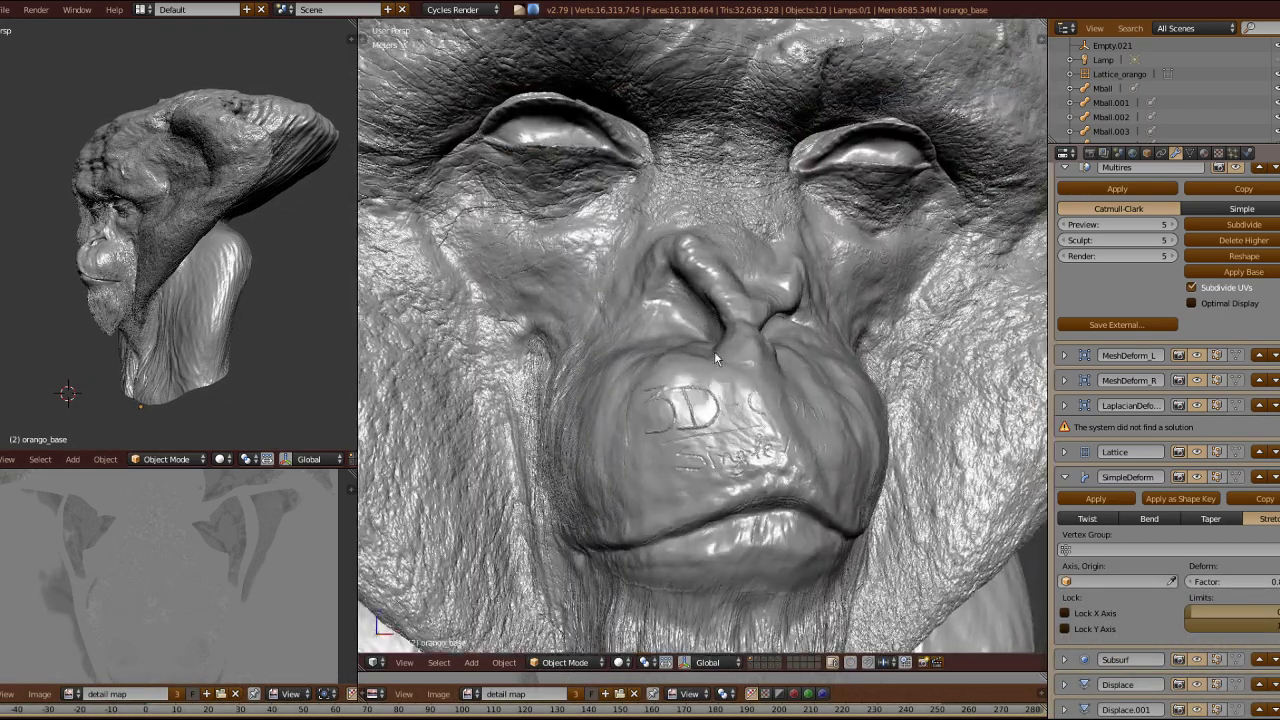
scroll(715, 318, up, 5)
middle_drag(715, 318, 831, 466)
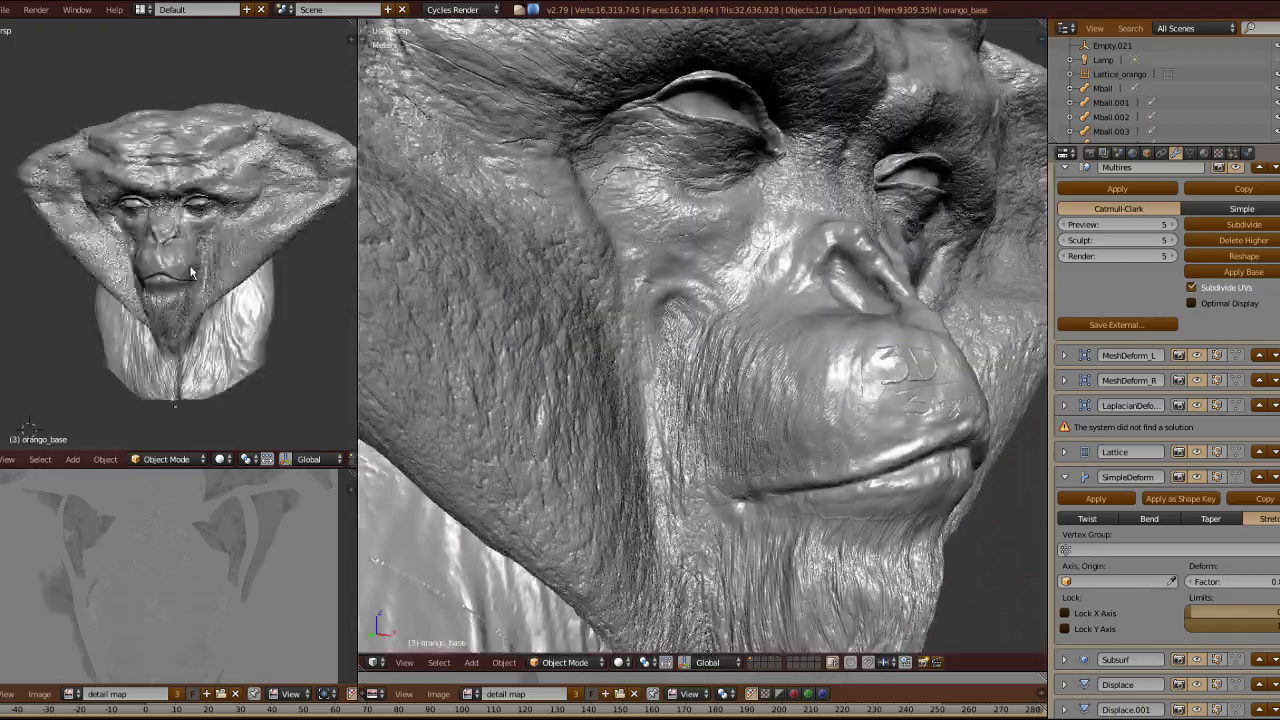
scroll(190, 272, up, 5)
scroll(190, 272, down, 1)
middle_drag(710, 338, 654, 370)
scroll(654, 370, down, 4)
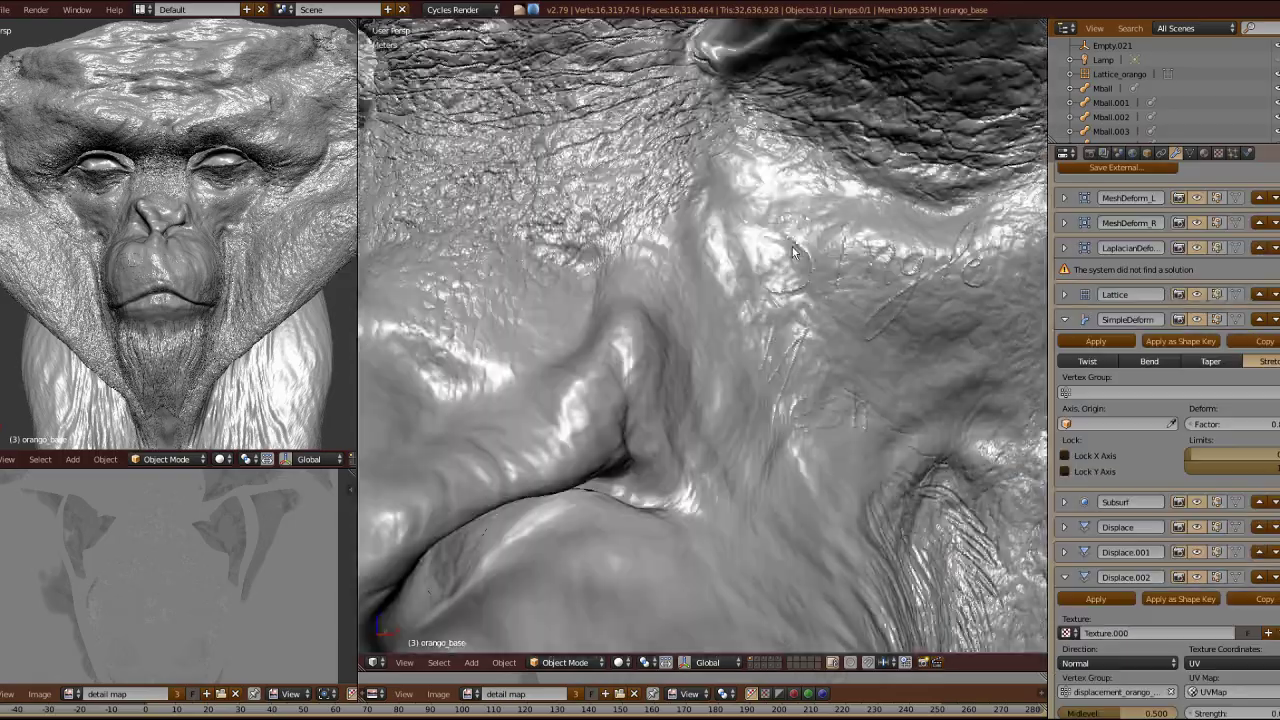
scroll(729, 375, down, 4)
middle_drag(729, 375, 976, 374)
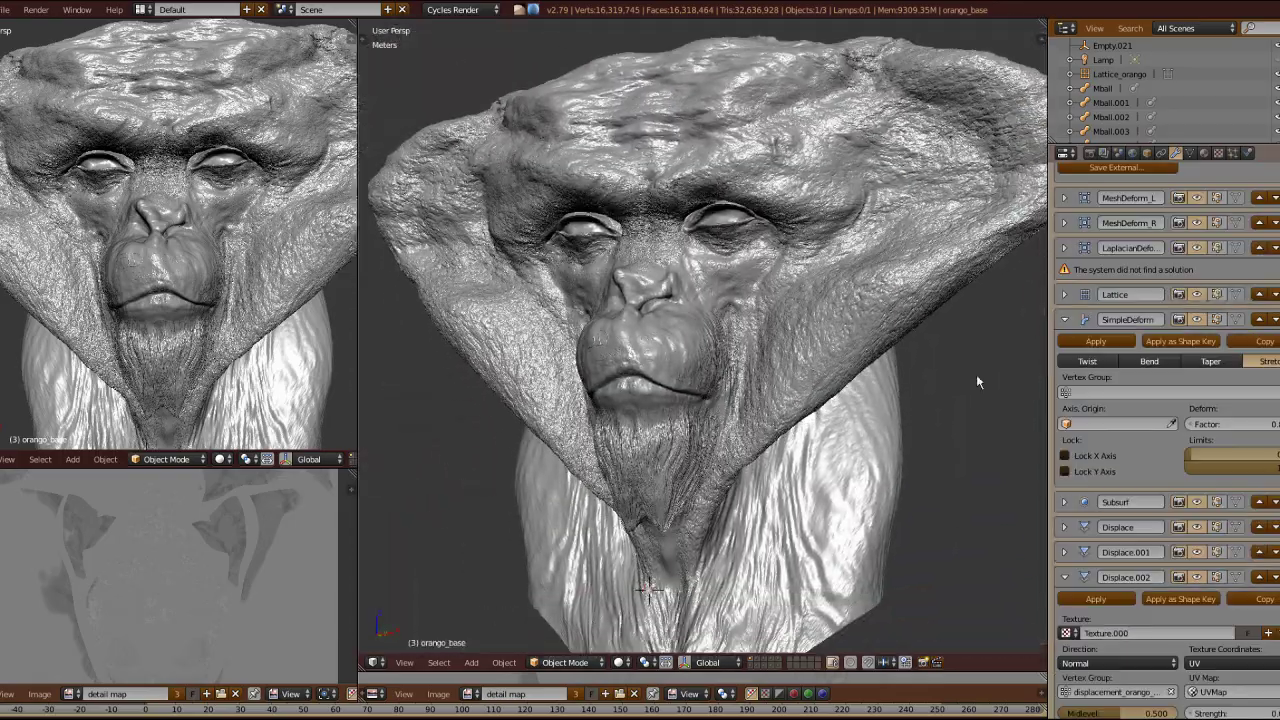